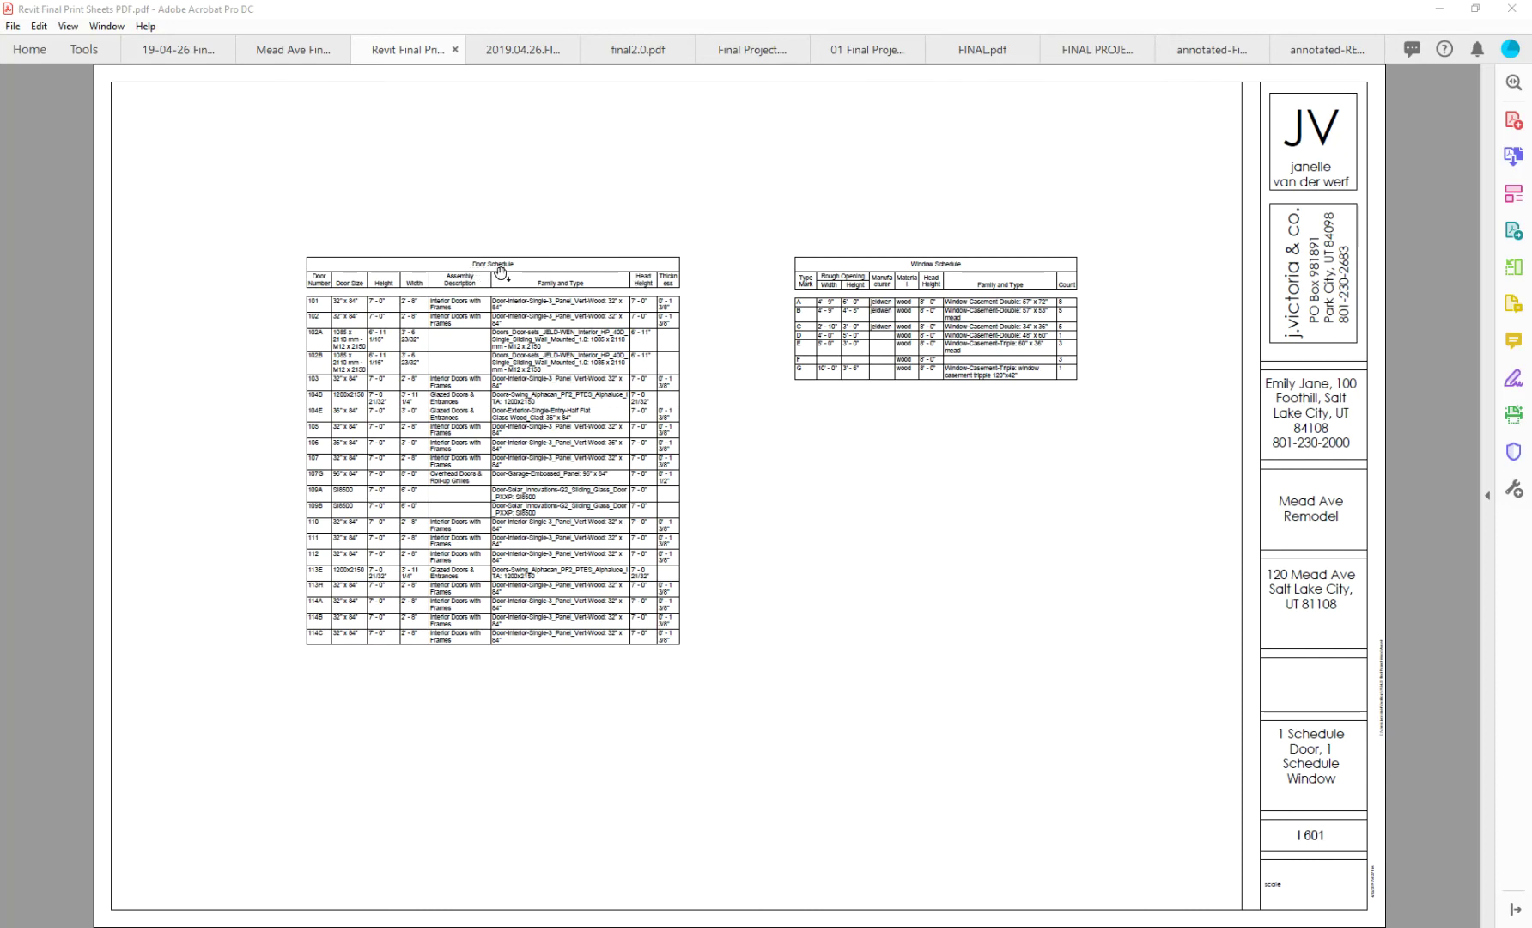
Compare the room finish and floor schedules in Revit Final Print Sheets with schedule sheet I-601 of the 2019.04.26 FINAL SHEET SET
scroll(957, 381, "down", 2)
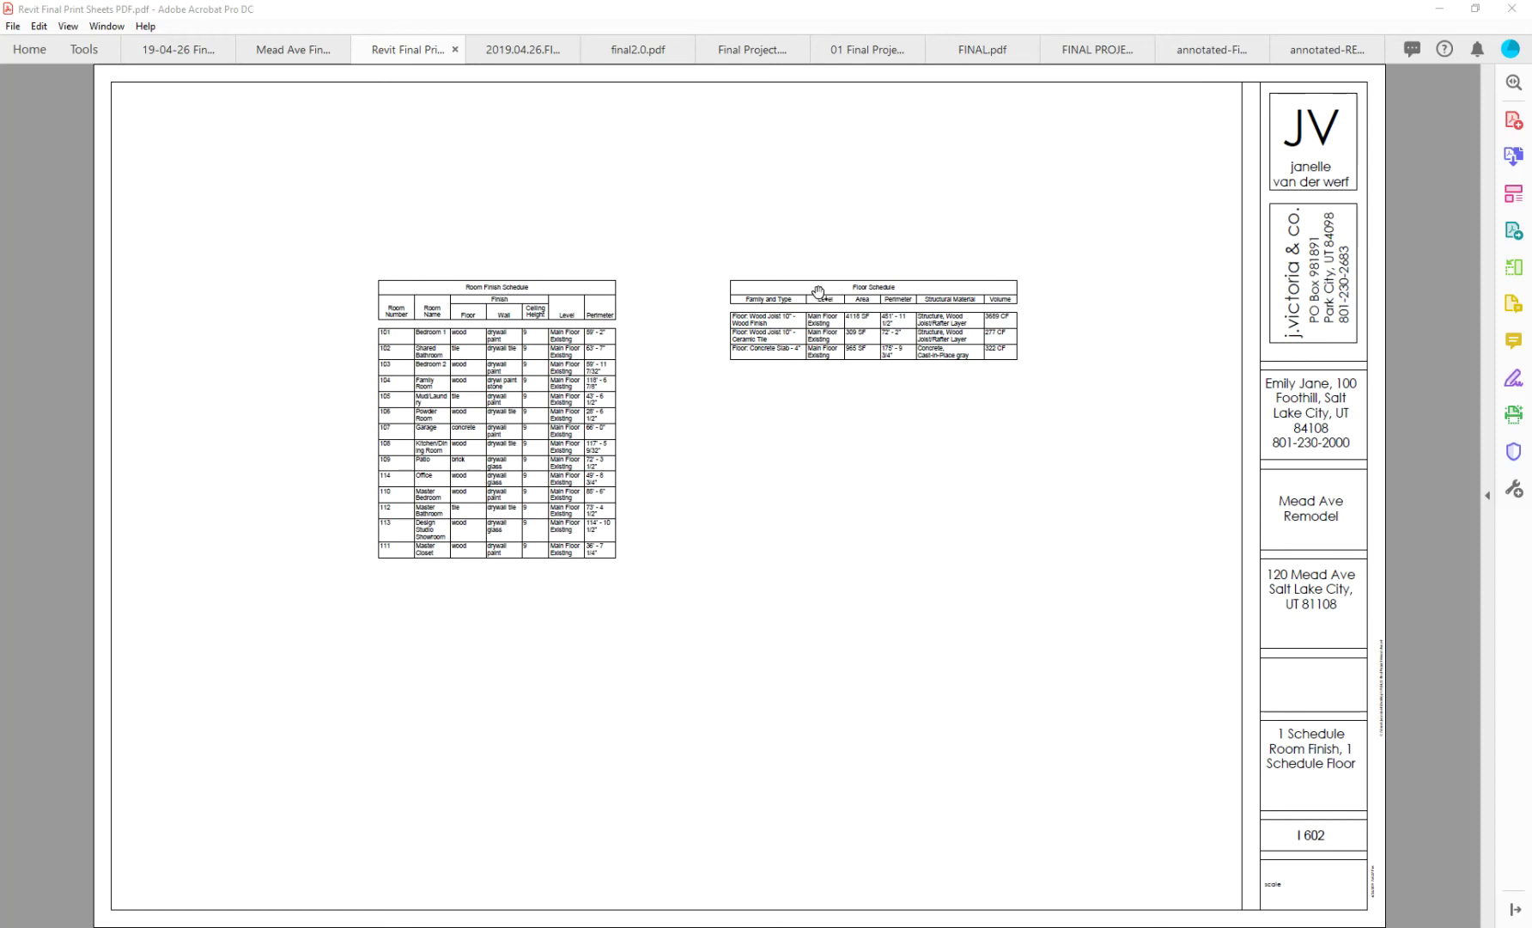
left_click(523, 59)
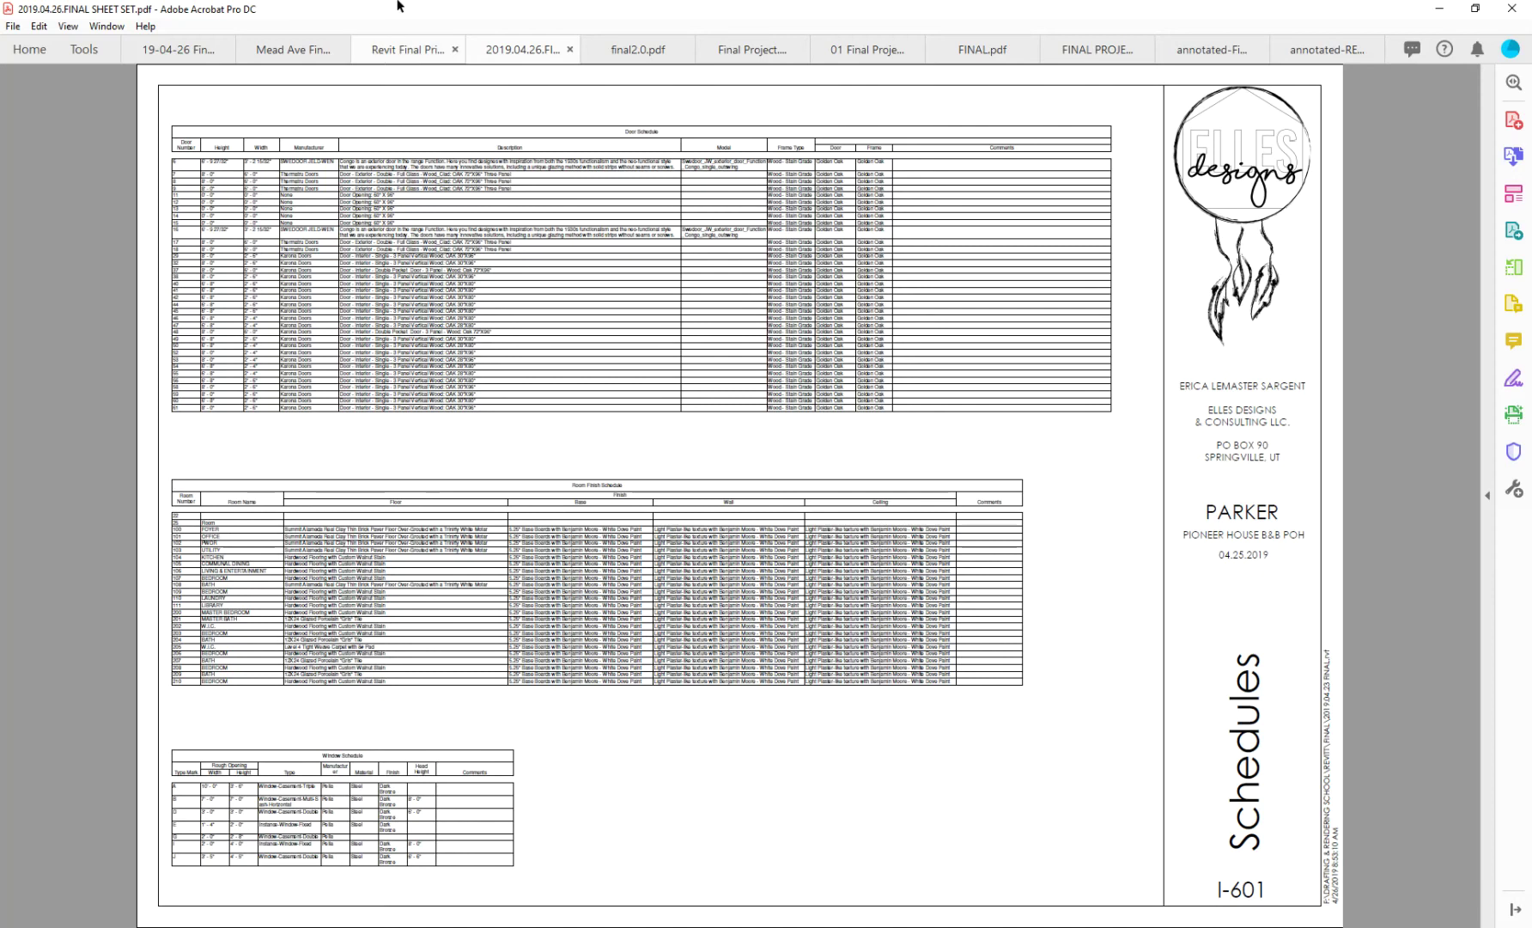
left_click(404, 49)
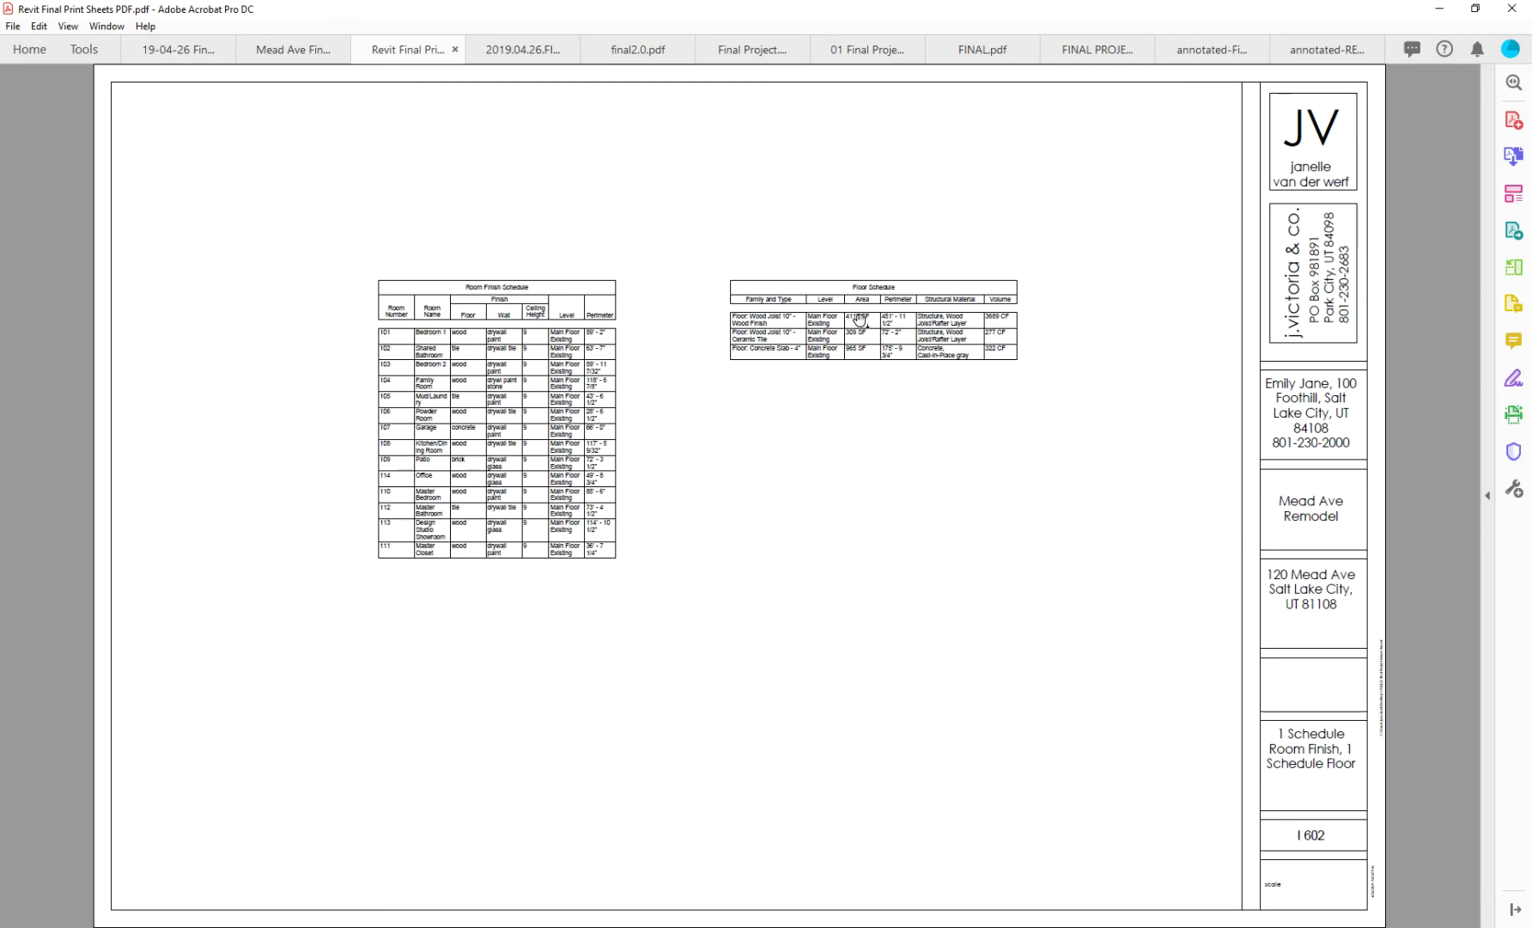
left_click(514, 53)
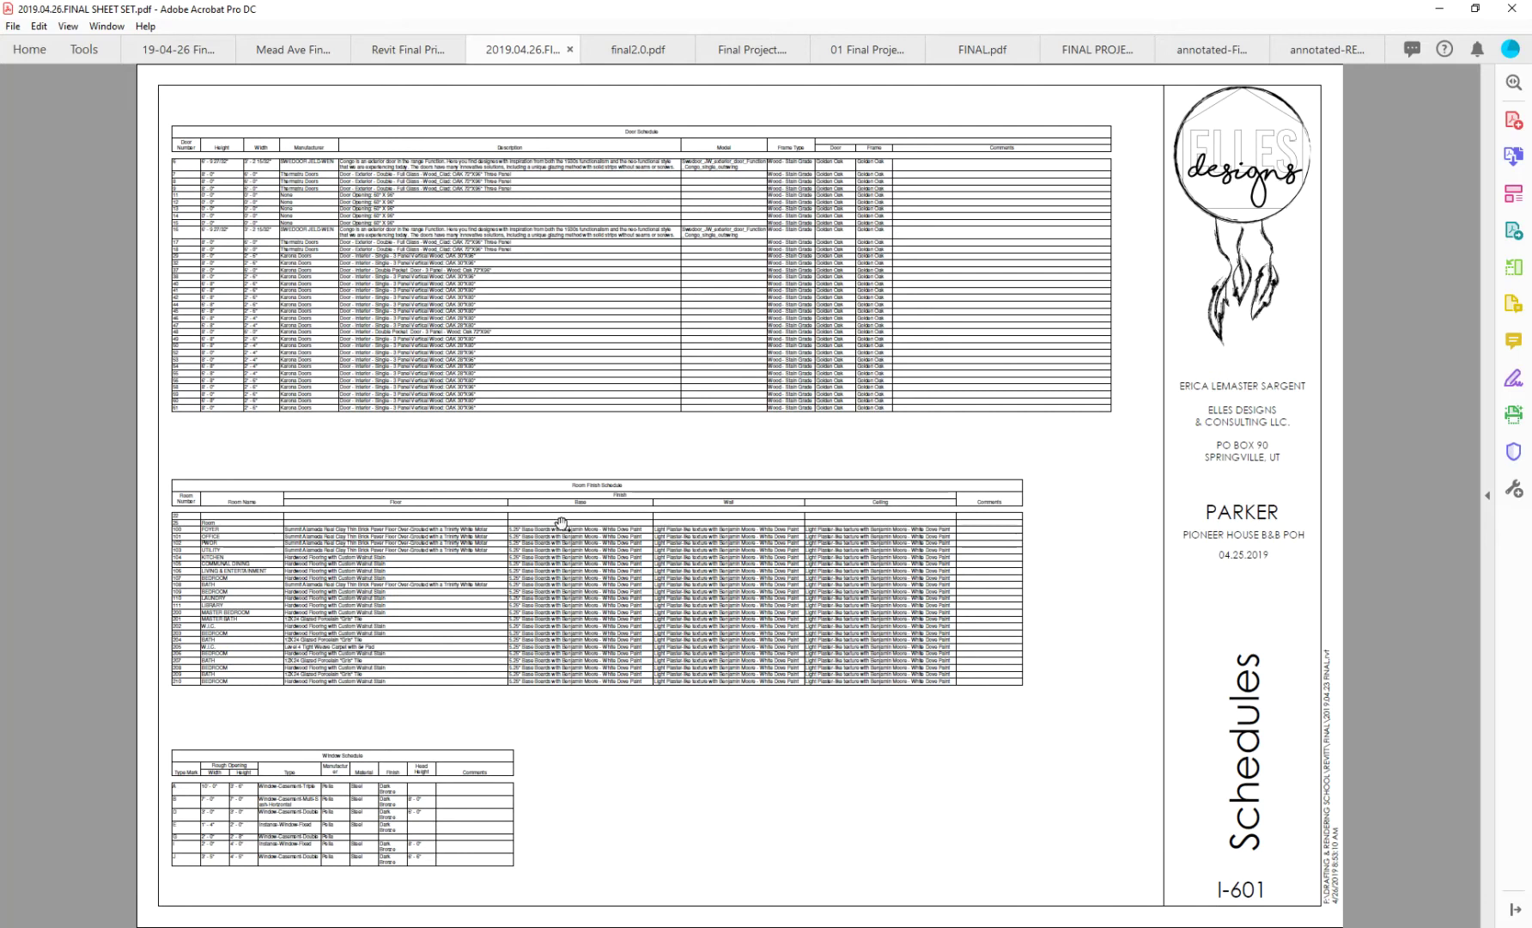
Review the I601 schedule sheets in the Mead Ave Final Project and 19-04-26 Final Project PDFs
left_click(387, 59)
left_click(305, 52)
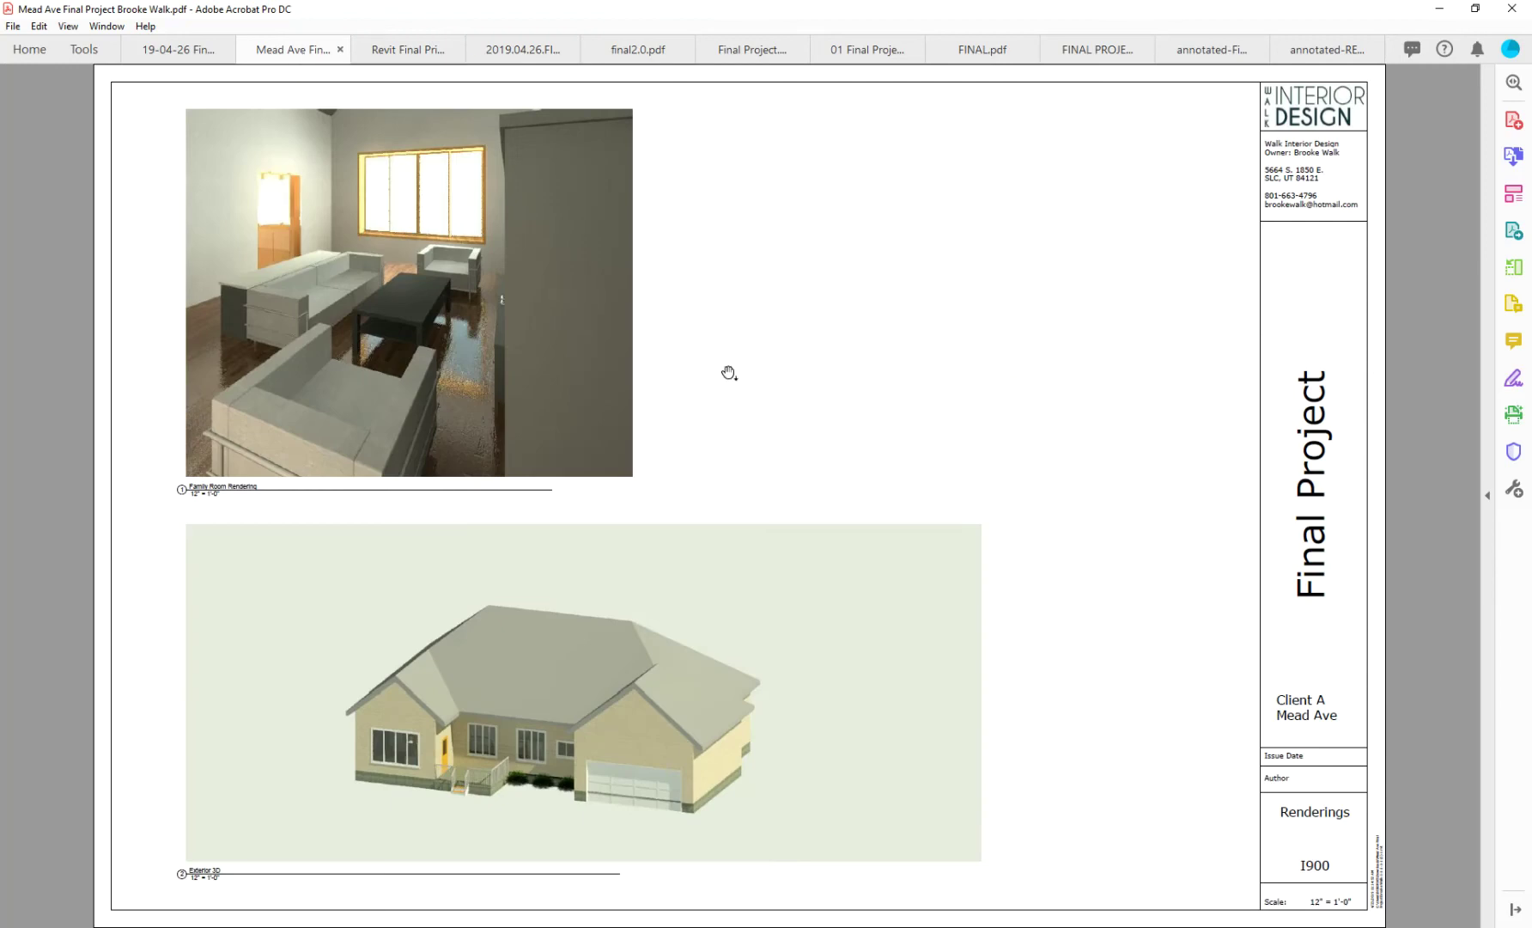
scroll(784, 413, "up", 1)
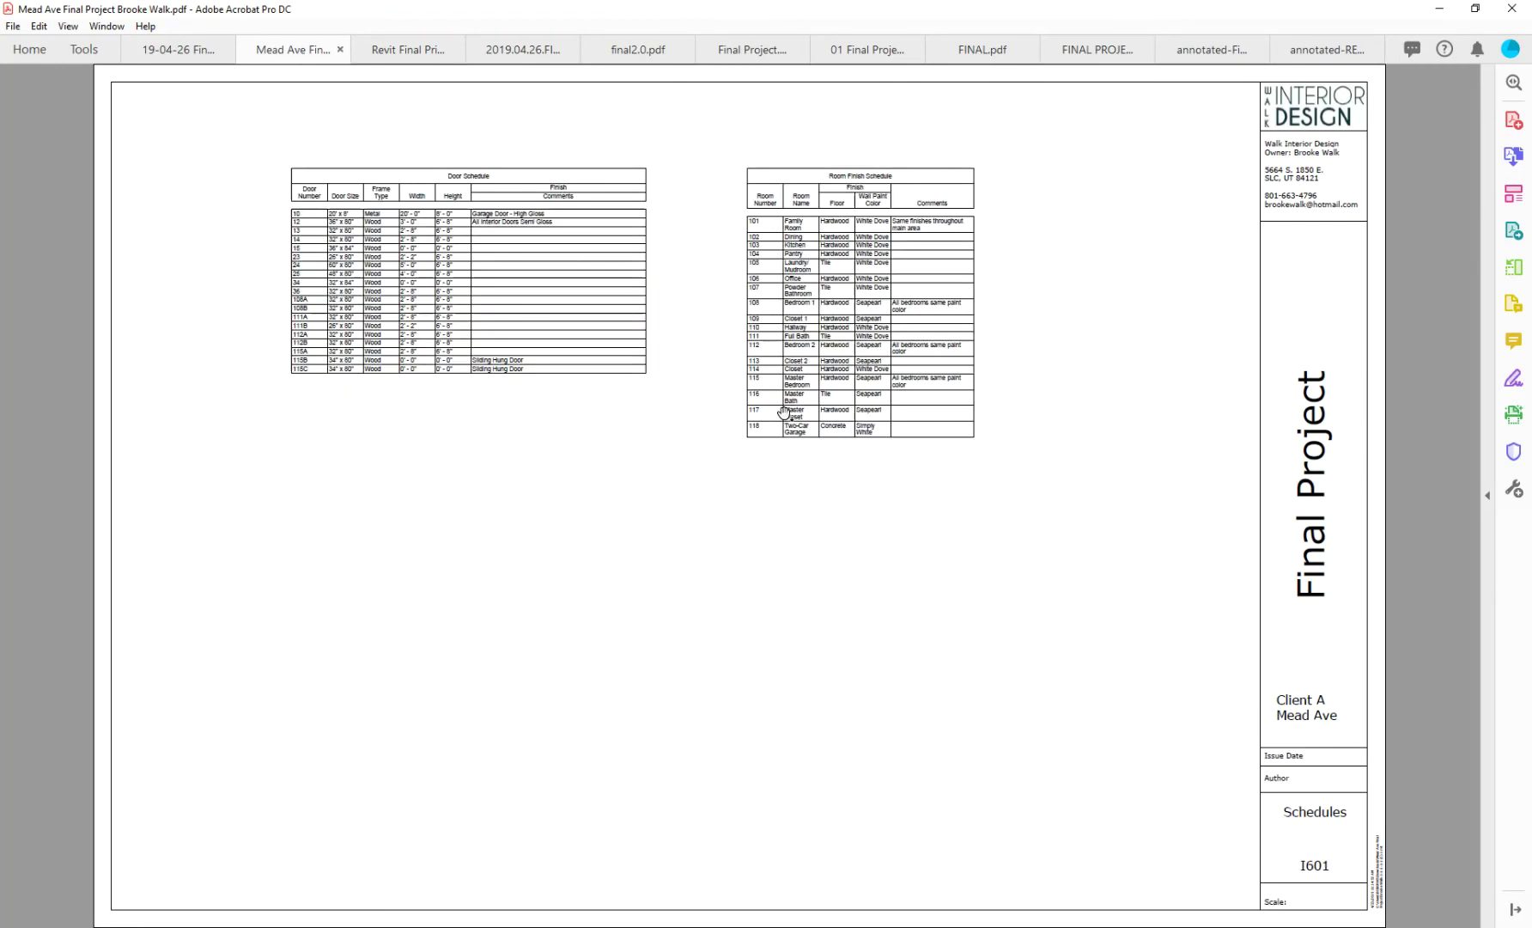
left_click(181, 49)
scroll(550, 314, "up", 1)
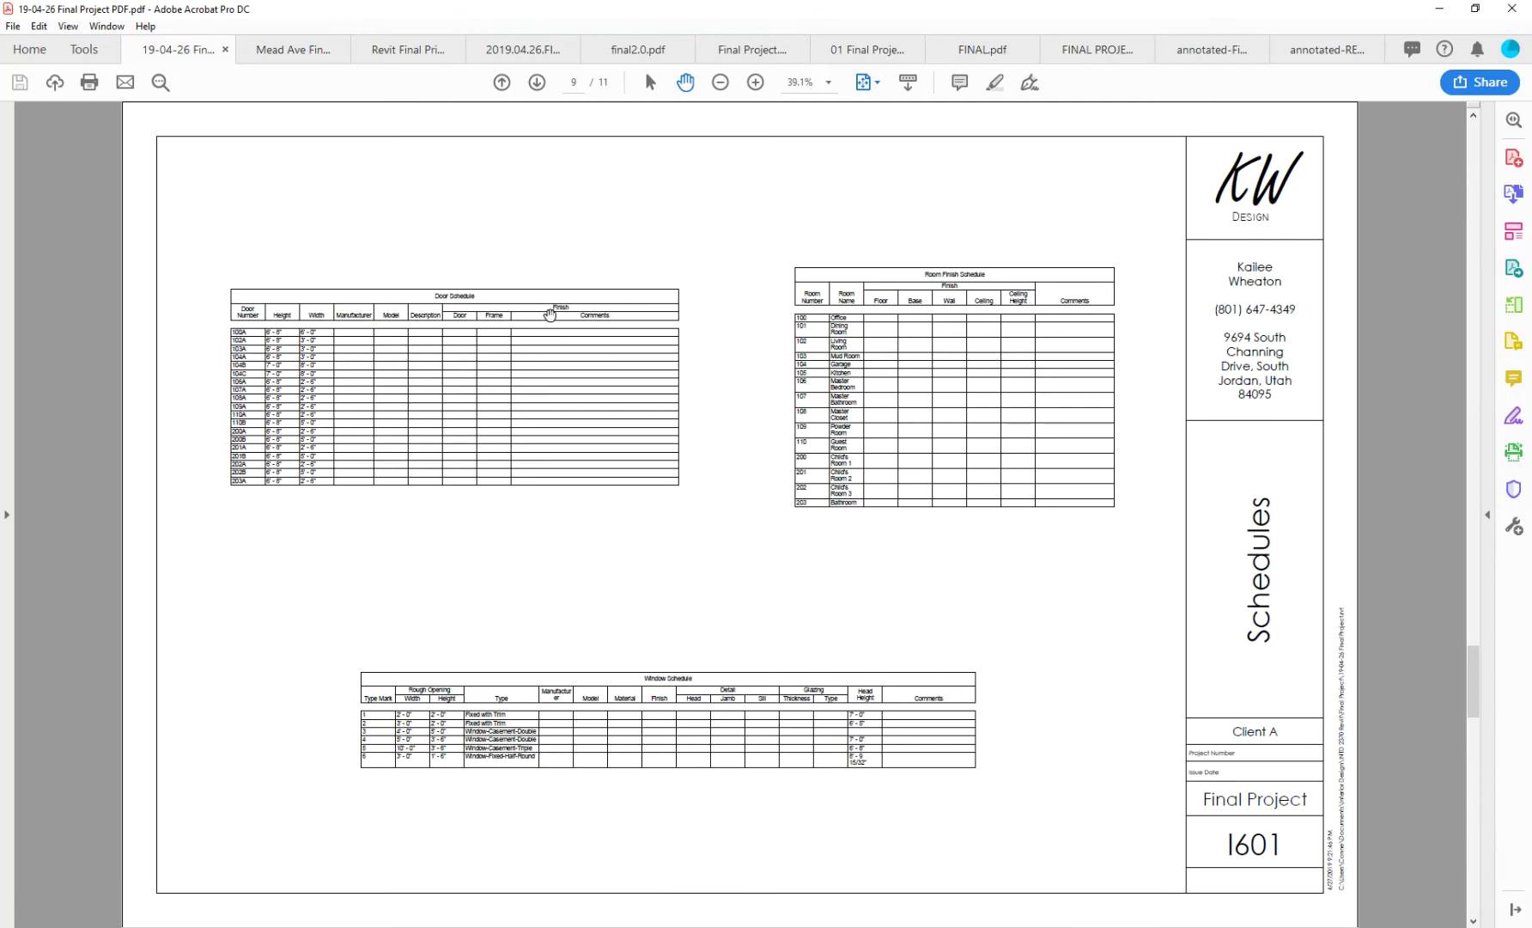
scroll(550, 315, "down", 1)
scroll(549, 314, "up", 1)
Revisit the schedule sheets in the other three sample sets and compare them with the 19-04-26 Final Project door, window and room finish schedules
left_click(291, 49)
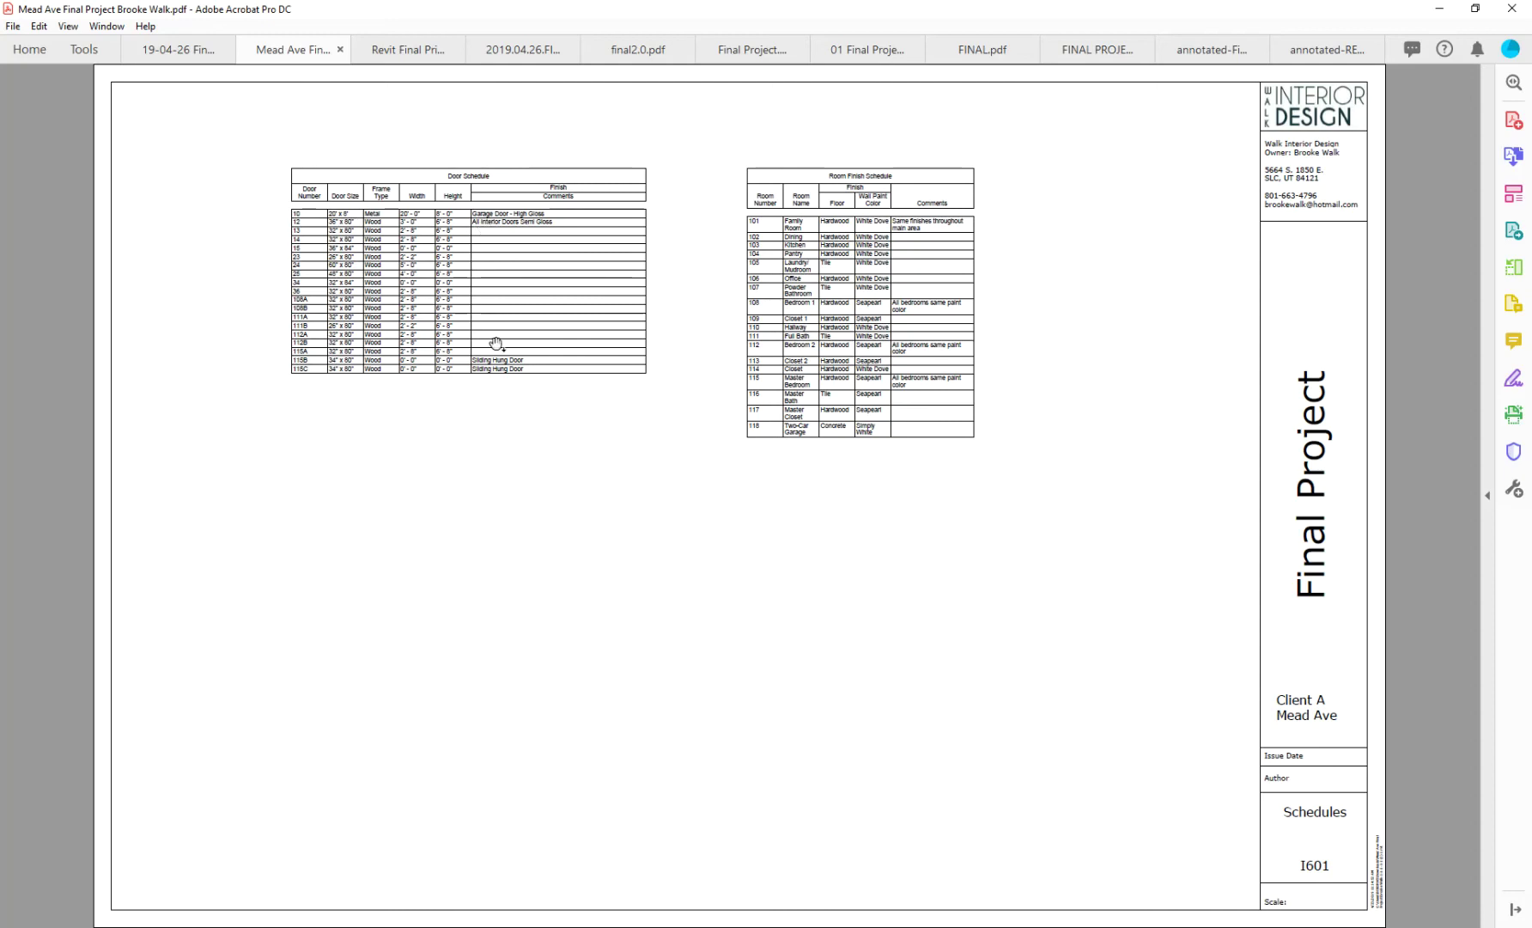
left_click(394, 48)
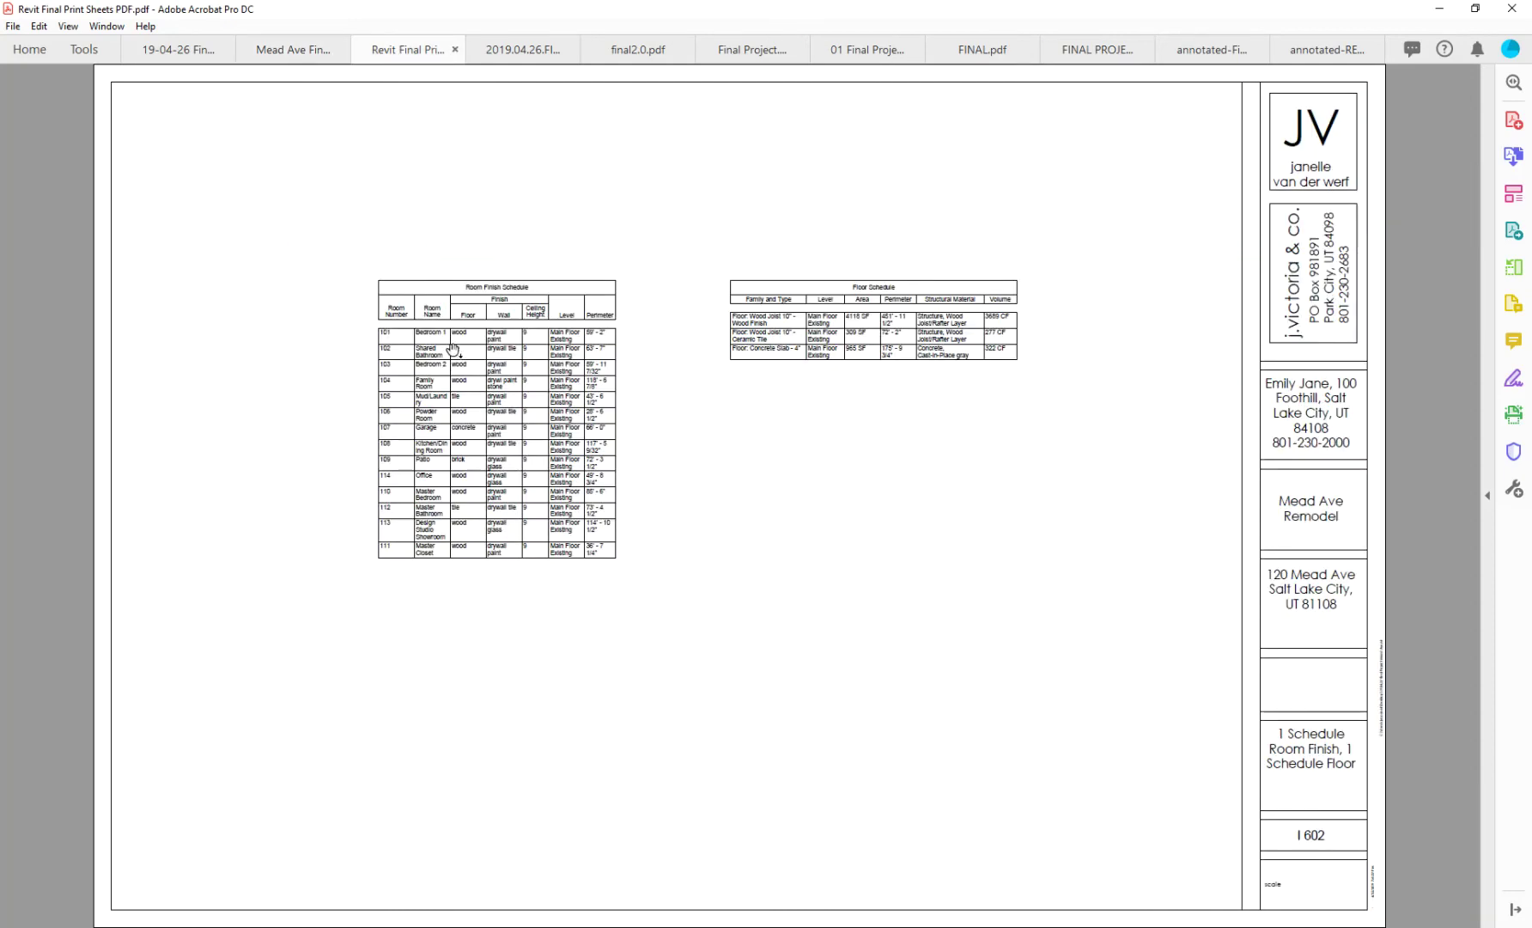
left_click(515, 52)
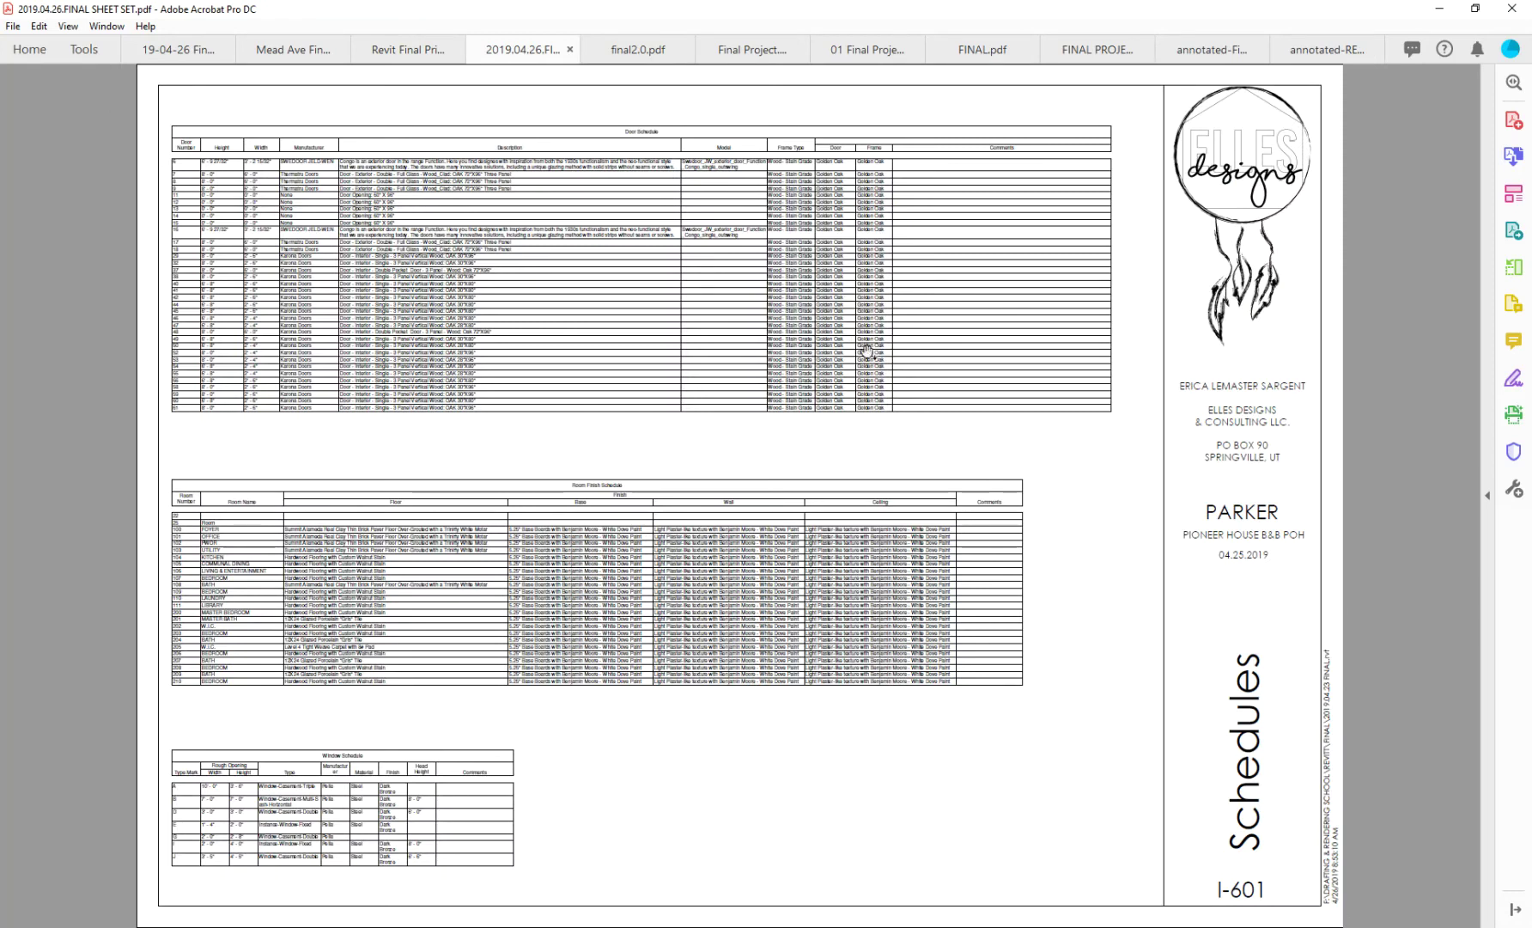
left_click(309, 50)
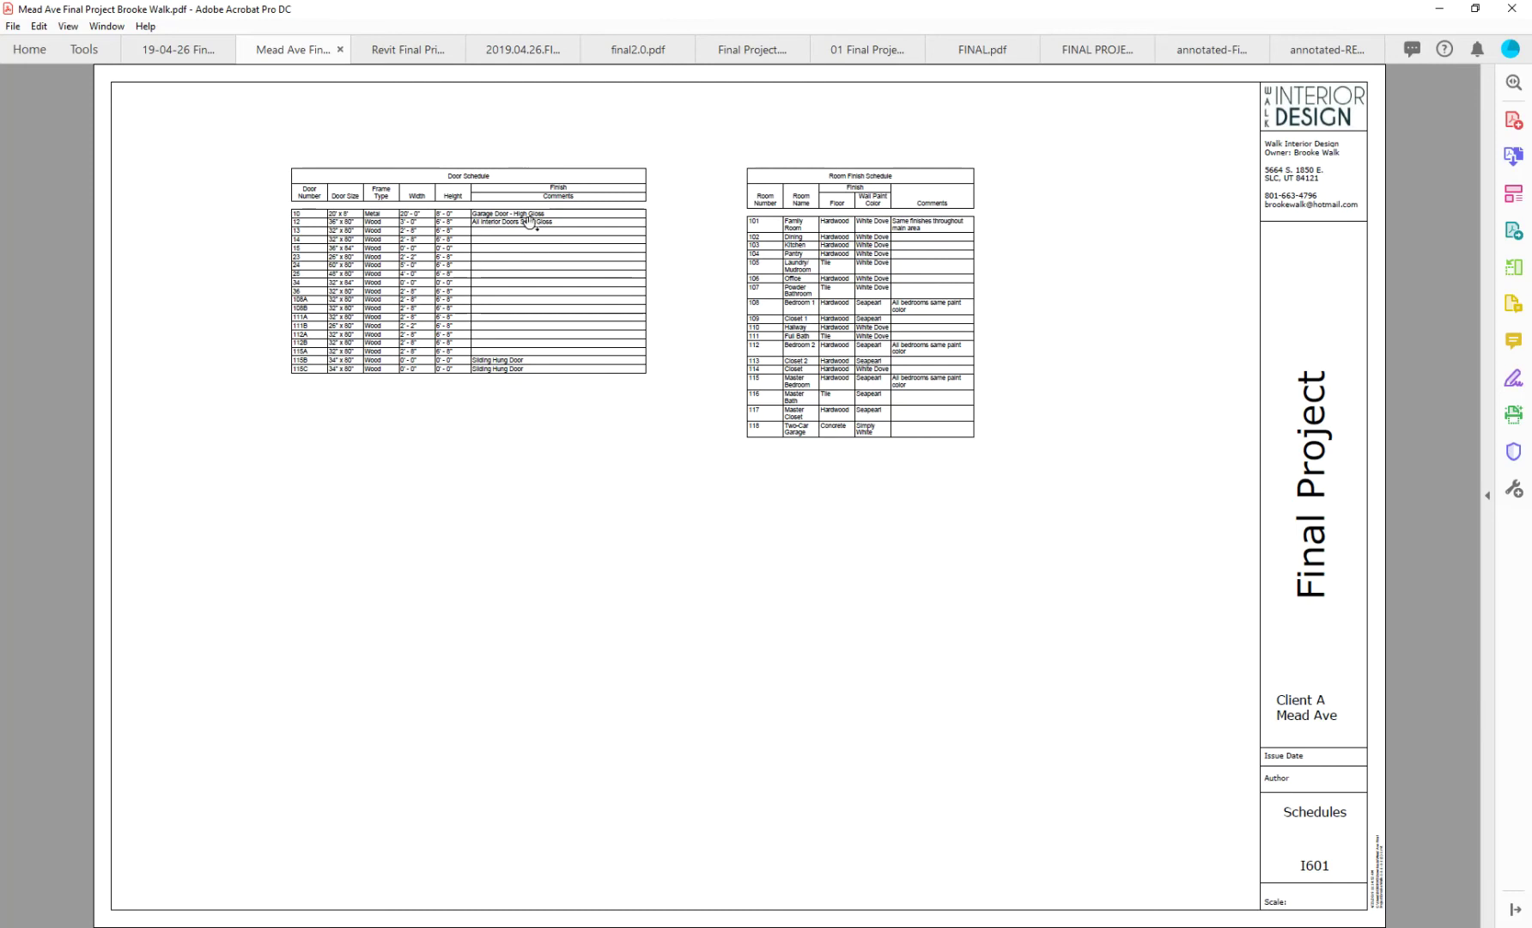
left_click(177, 52)
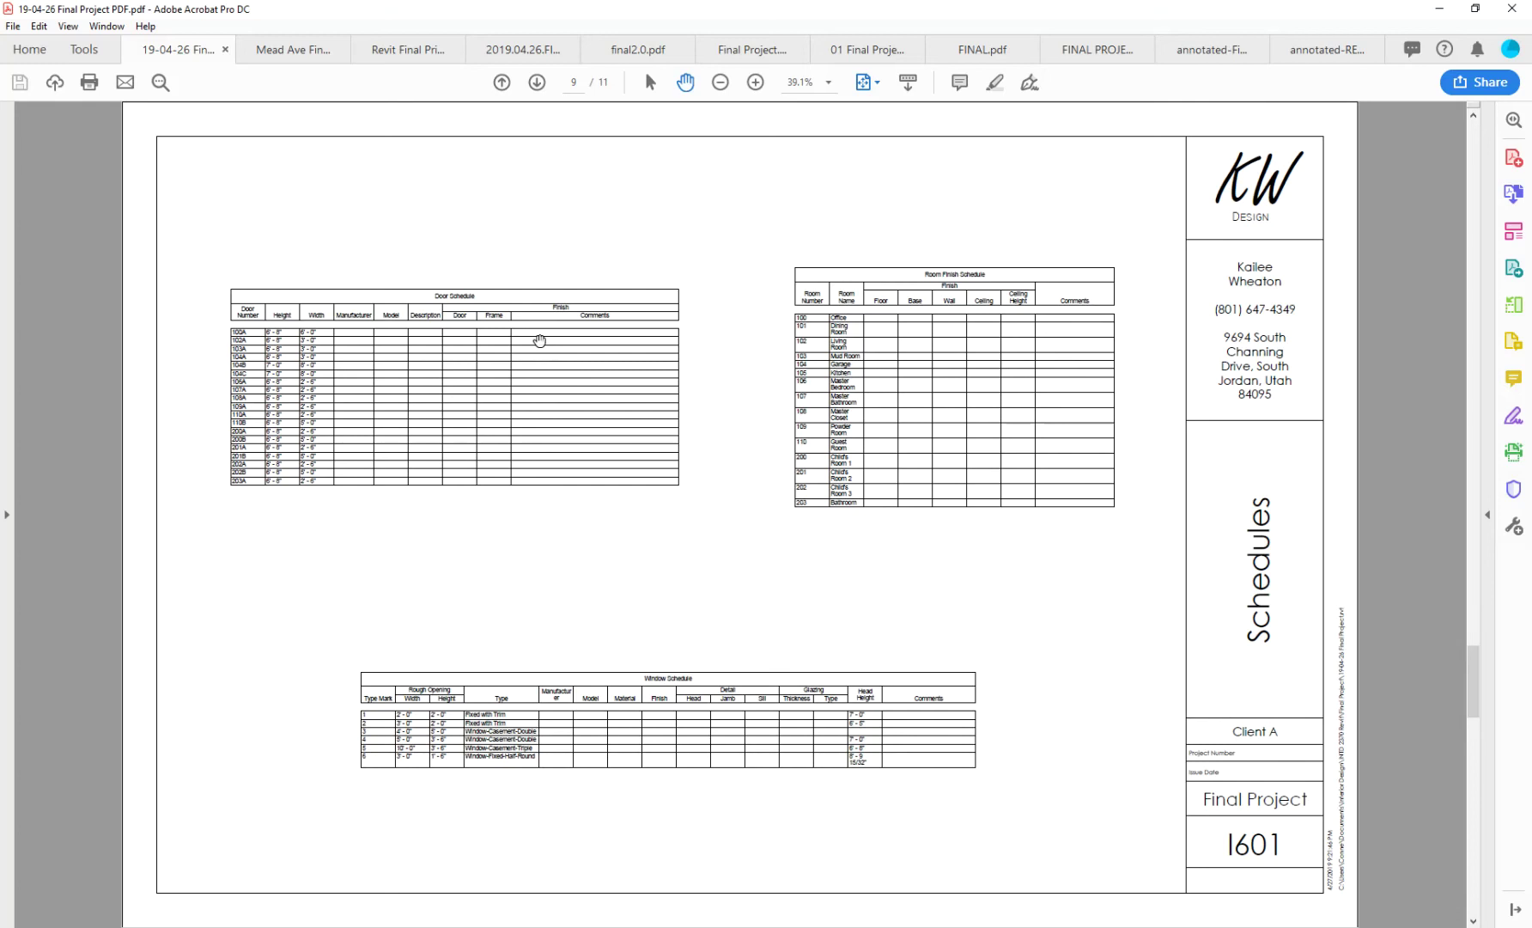
scroll(635, 446, "down", 1)
scroll(635, 446, "up", 1)
Switch to the Canvas course files in Chrome, close the floor plan preview and go to the FINAL folder
left_click(527, 926)
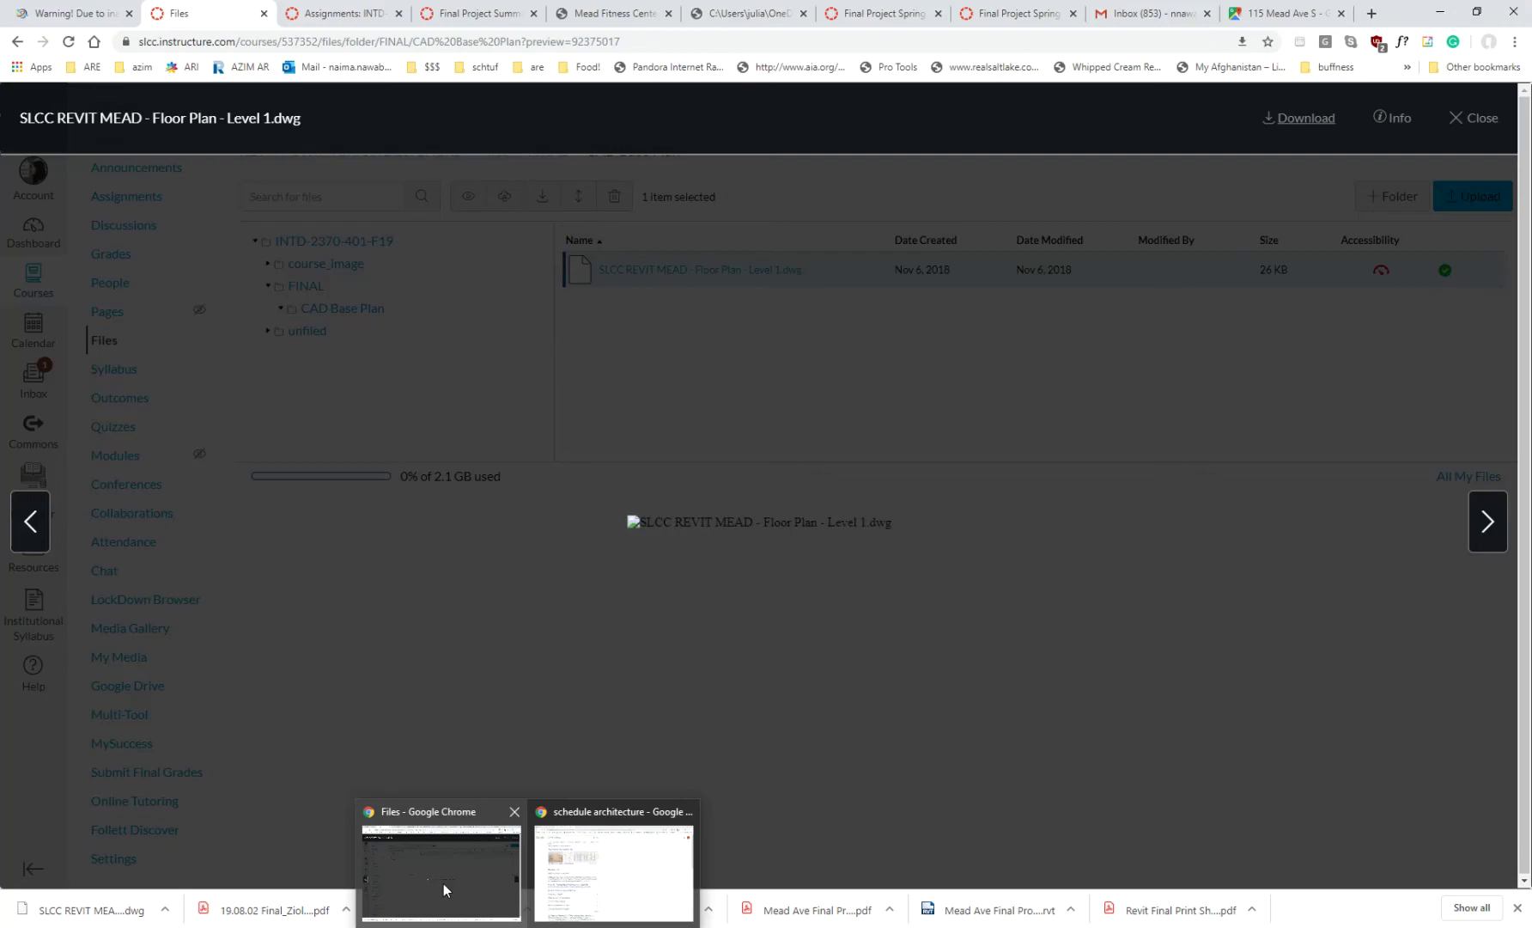
left_click(443, 884)
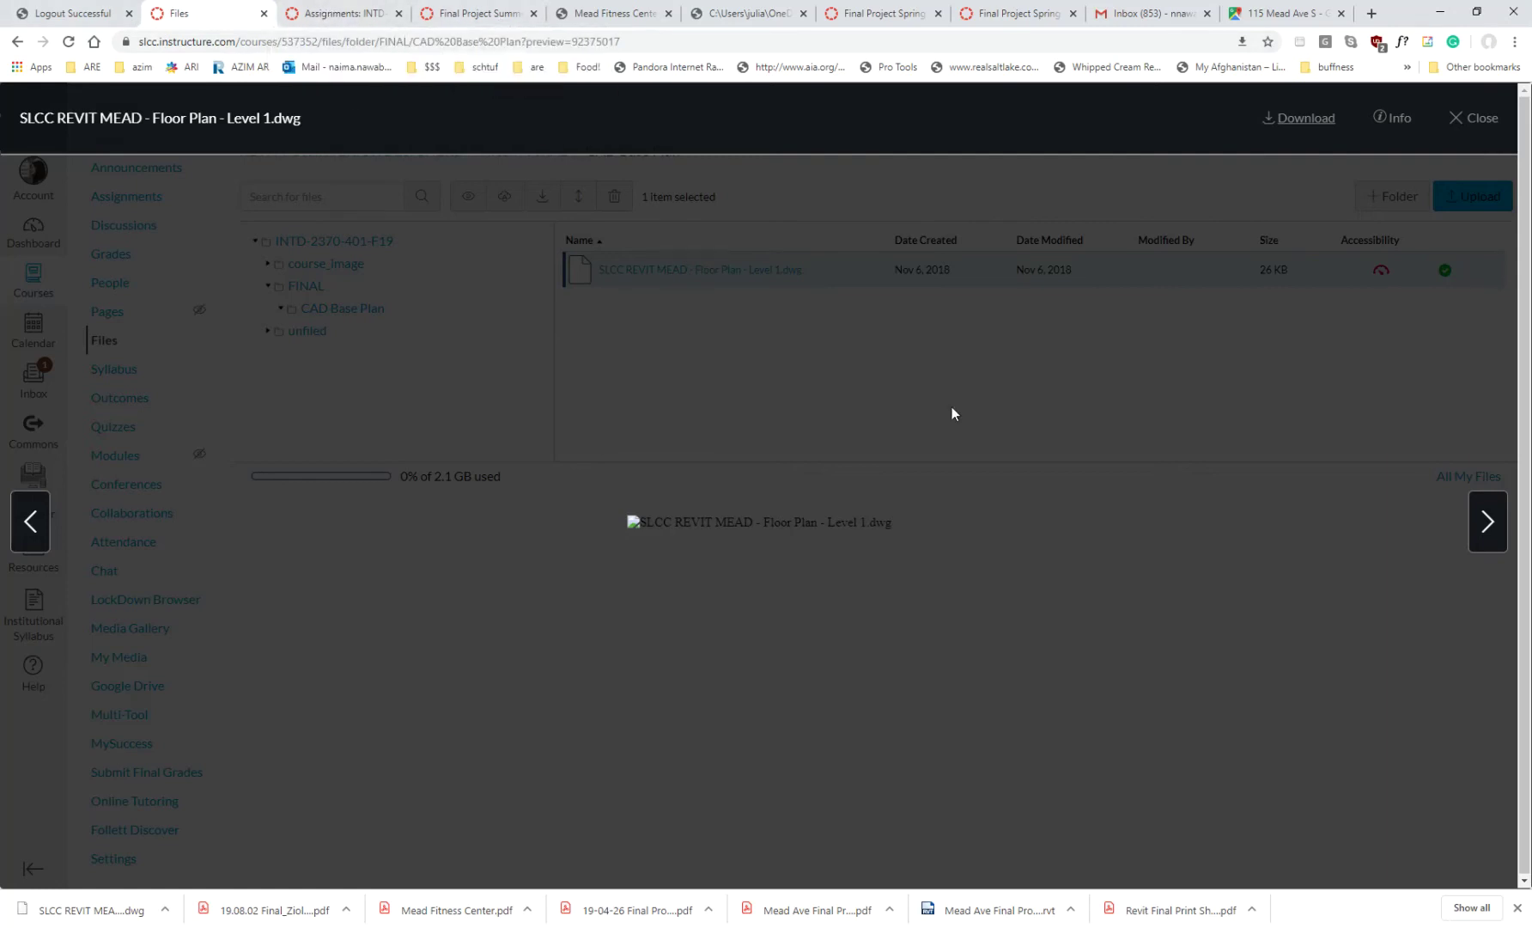
left_click(1473, 121)
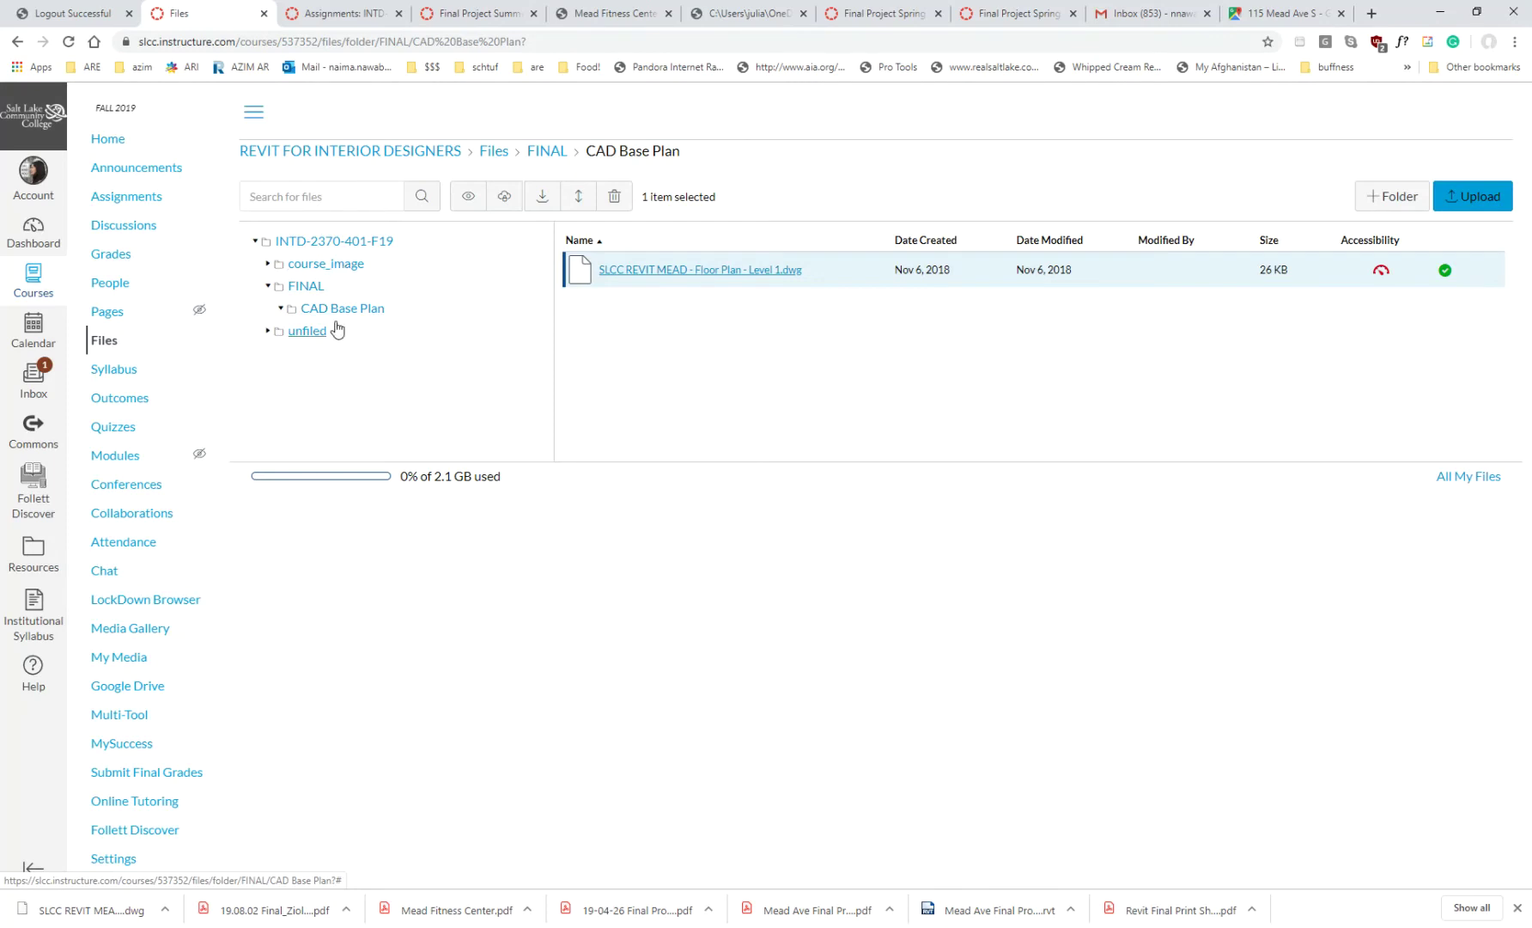
left_click(308, 286)
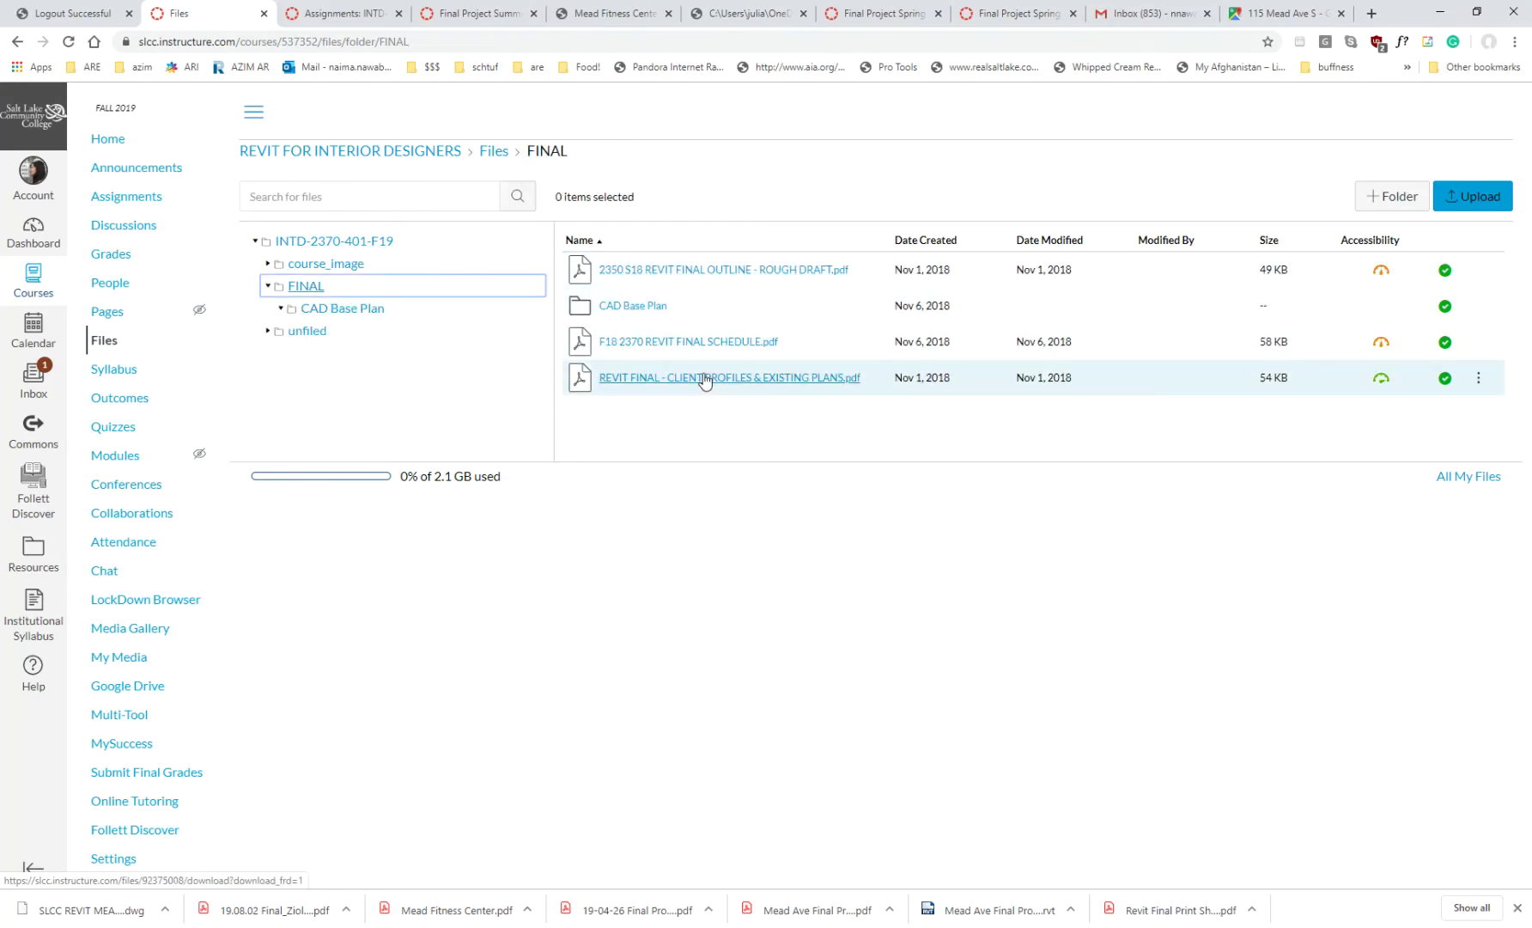
Open 2350 S18 REVIT FINAL OUTLINE - ROUGH DRAFT.pdf and review the I600 Schedules requirements, highlighting the extra-credit schedule line
left_click(734, 270)
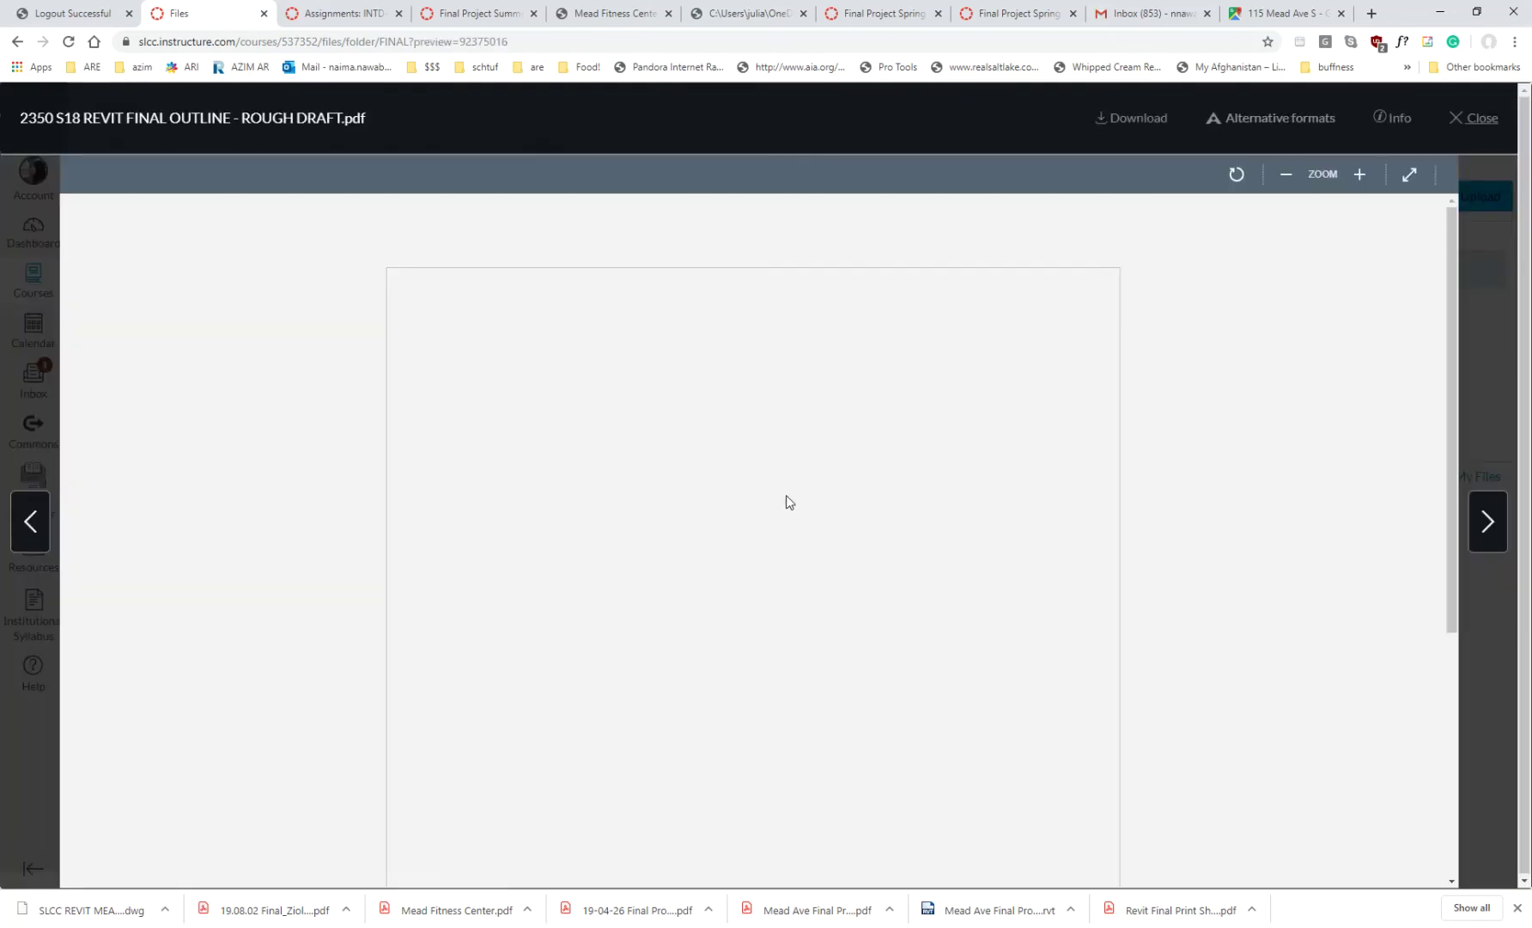
scroll(789, 553, "down", 3)
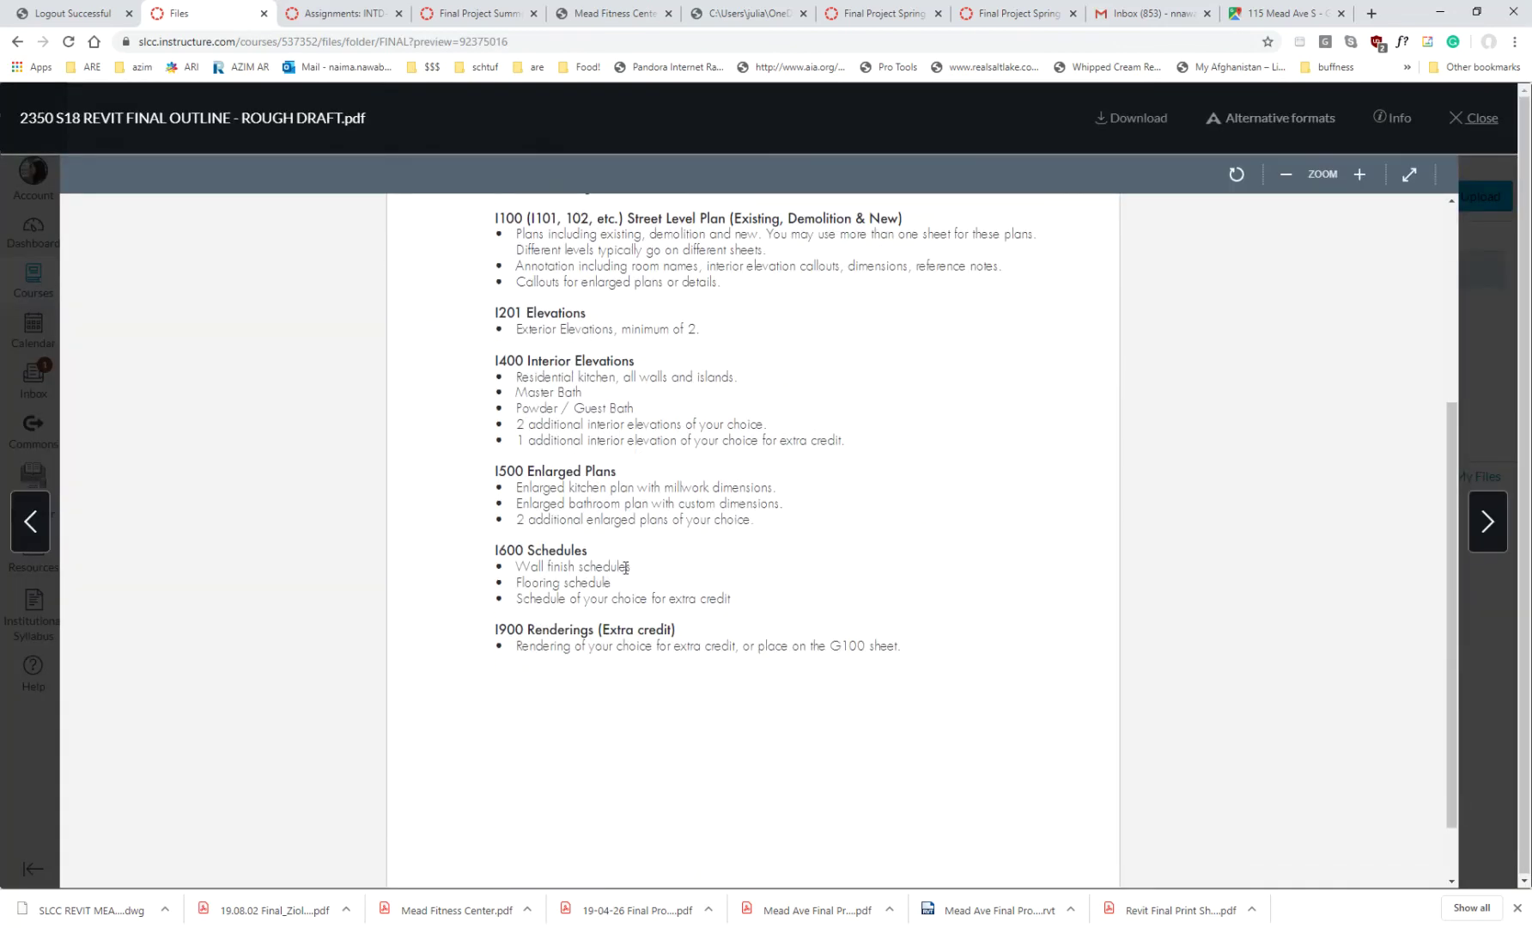
left_click_drag(516, 566, 718, 598)
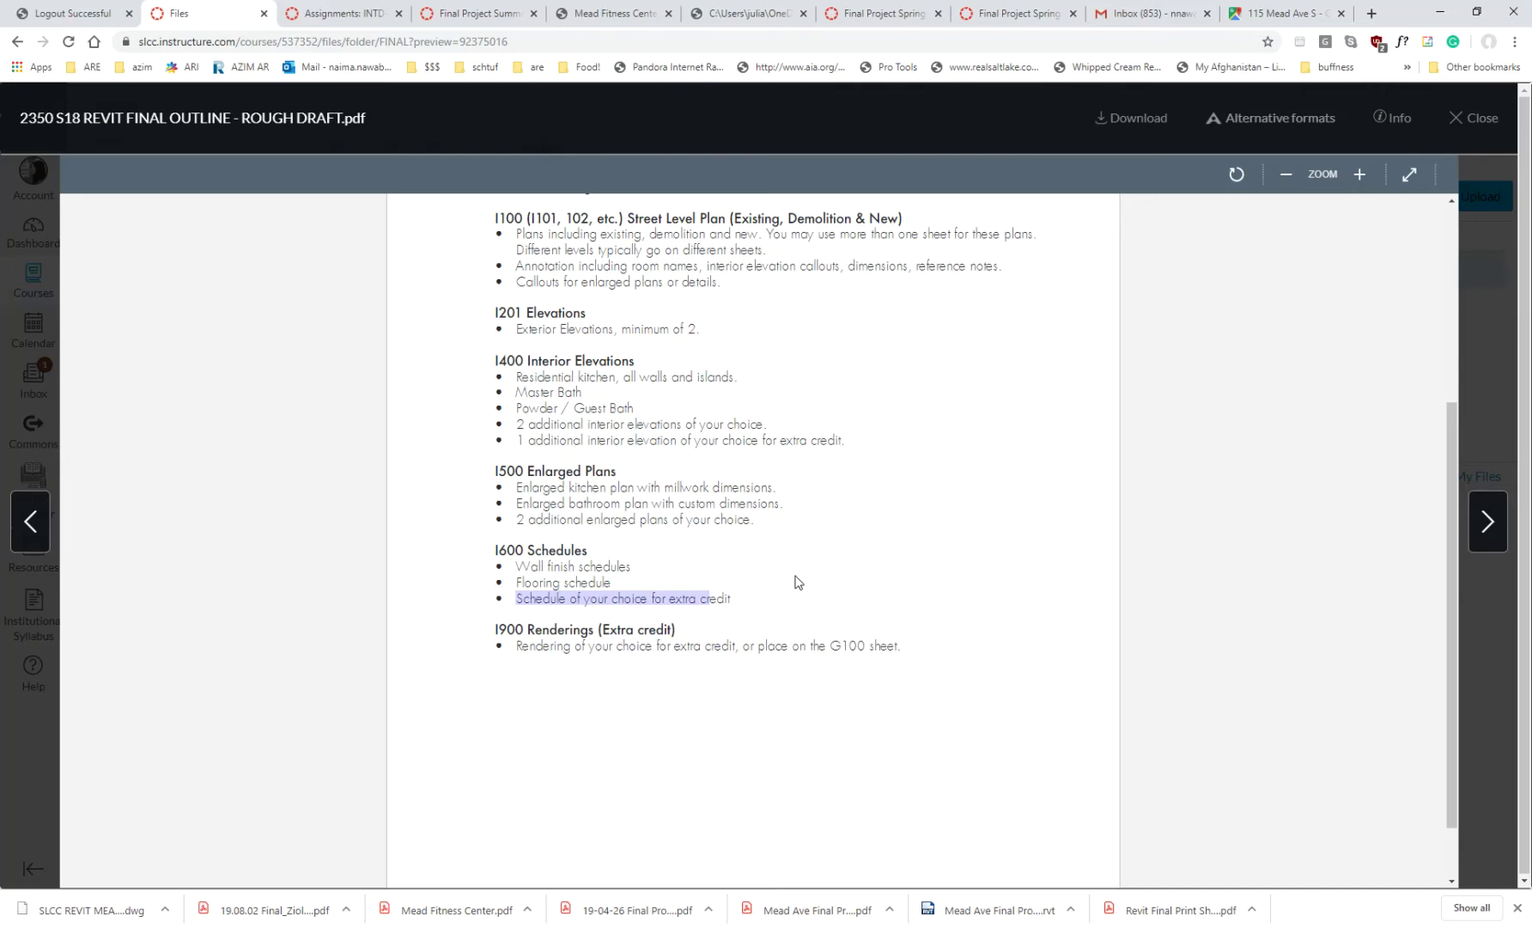
Switch to the 01 TINY HOUSE project in Revit and expand its Schedules/Quantities list
left_click(1446, 12)
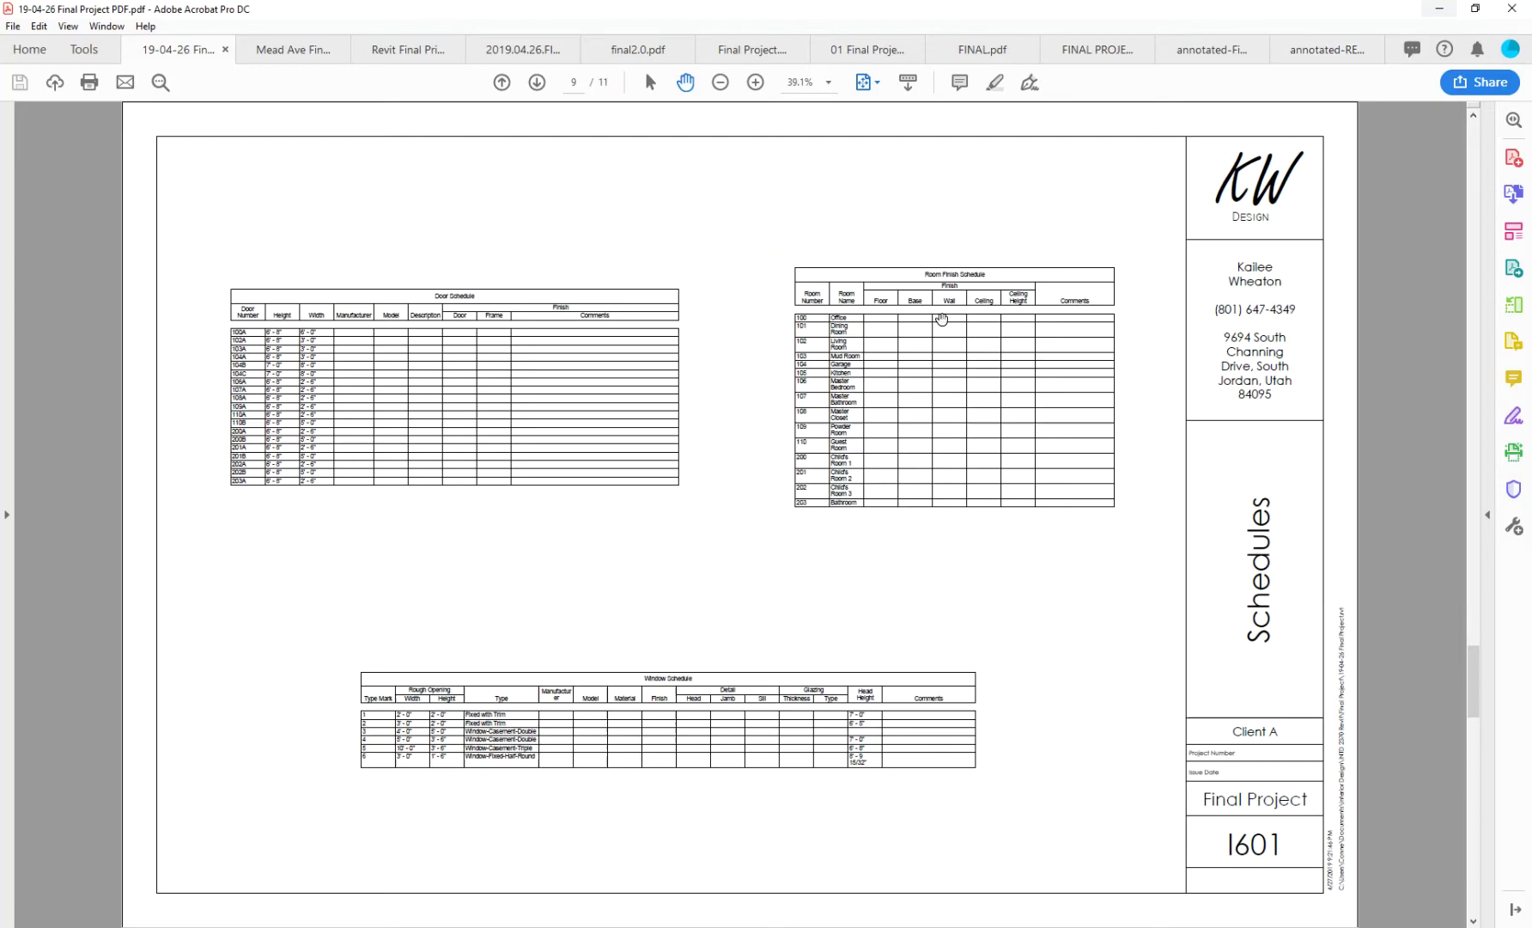
left_click(1438, 12)
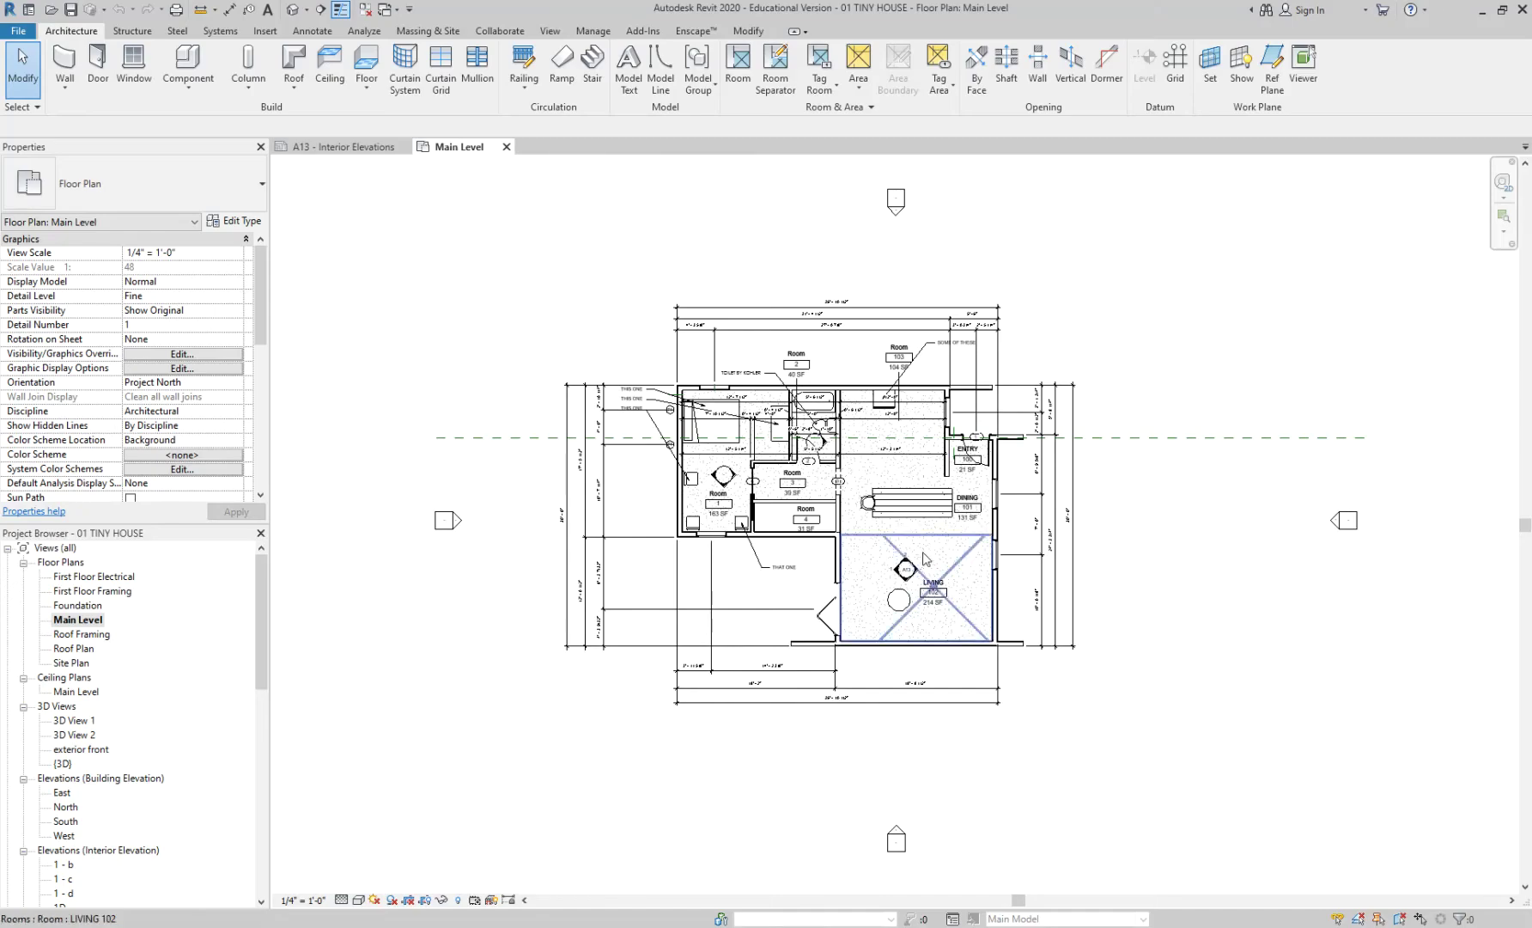
scroll(850, 558, "up", 3)
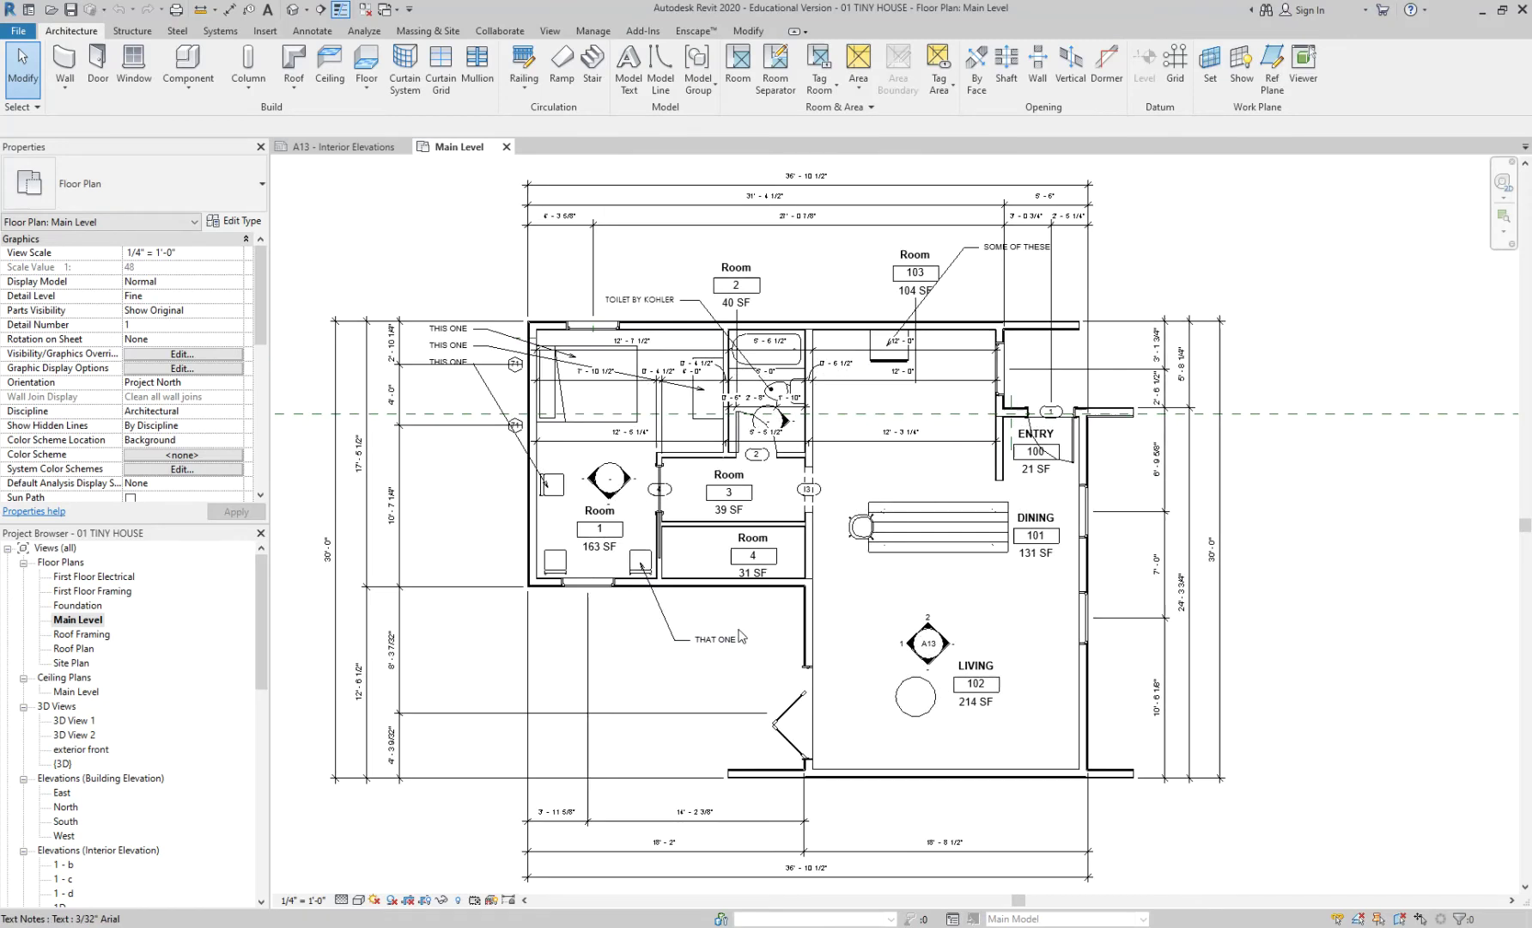
left_click_drag(255, 640, 249, 773)
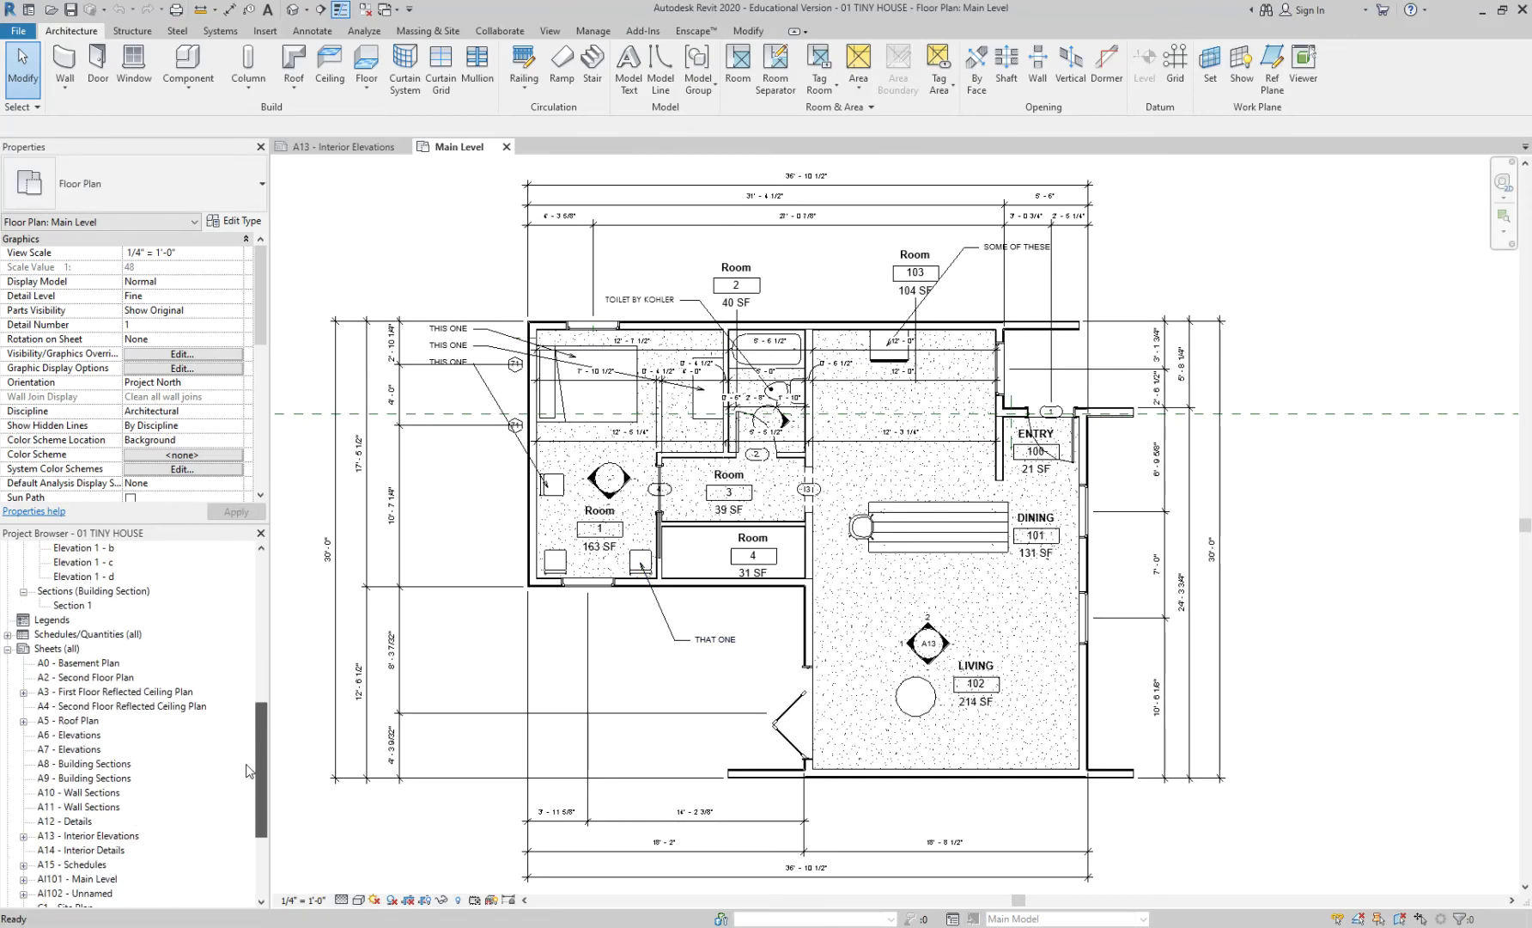
left_click(21, 636)
left_click(8, 634)
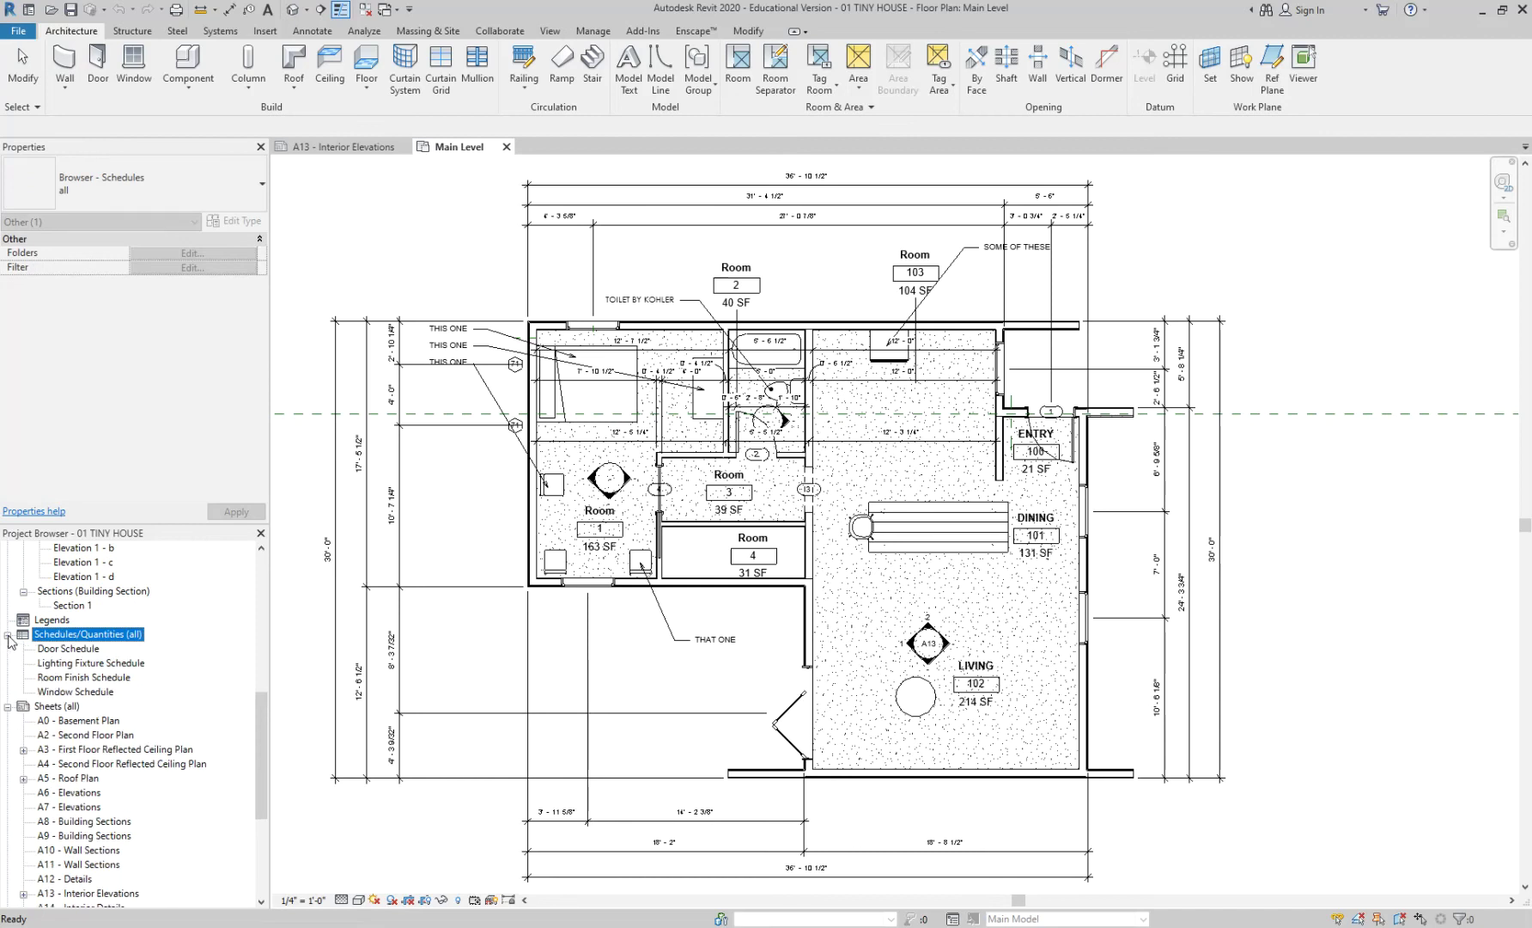
Examine the columns and entries of the Door Schedule and the Window Schedule, finishing on the Door Schedule
left_click(62, 655)
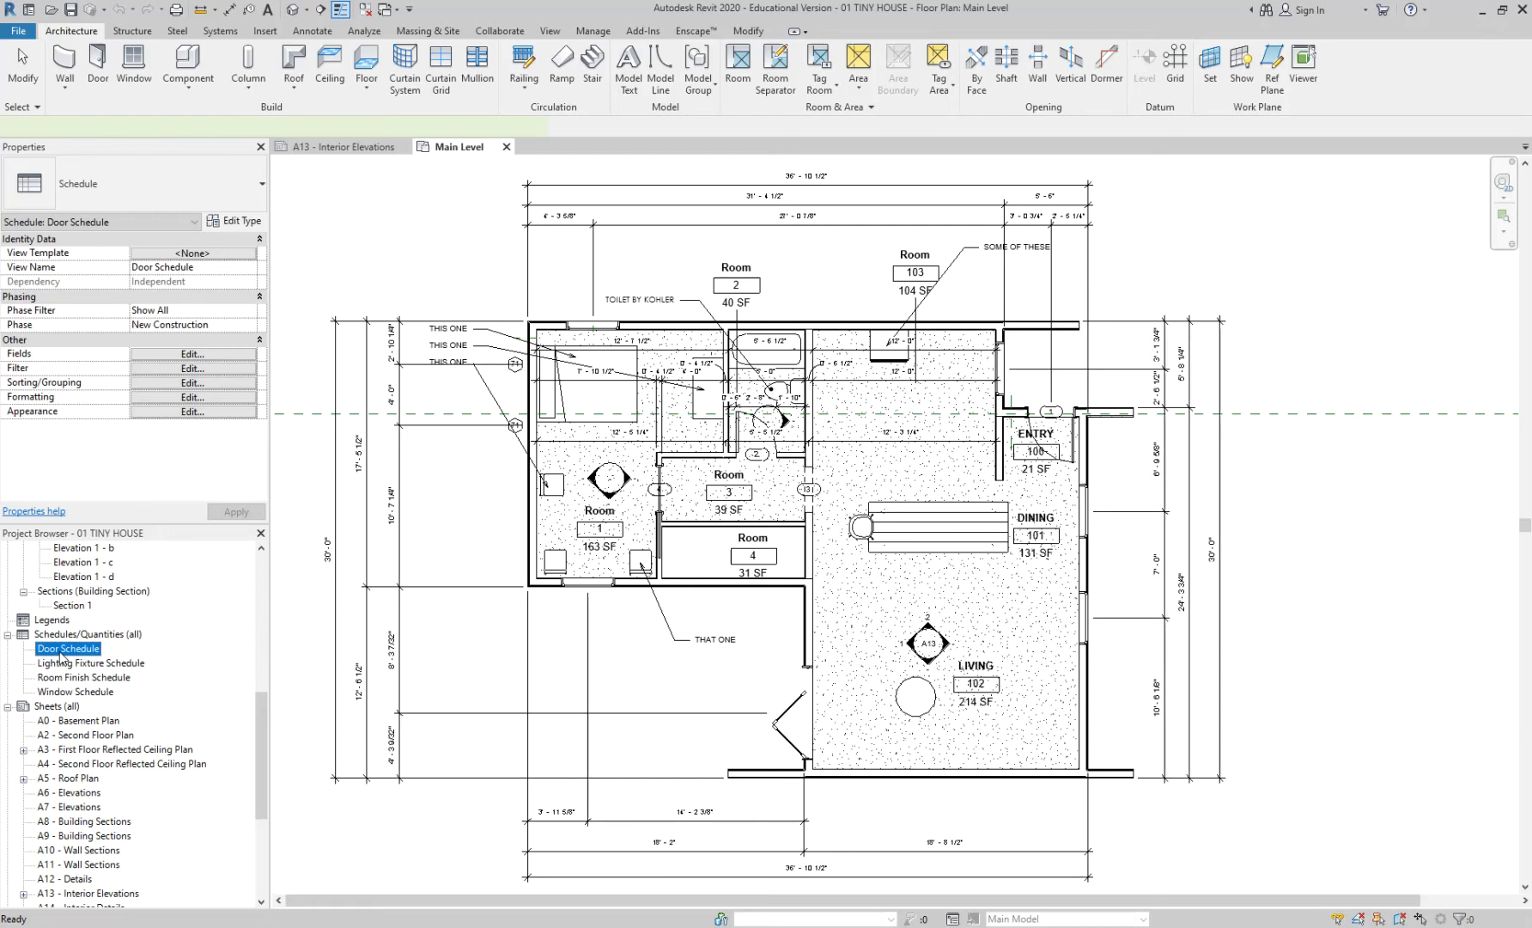
double_click(61, 650)
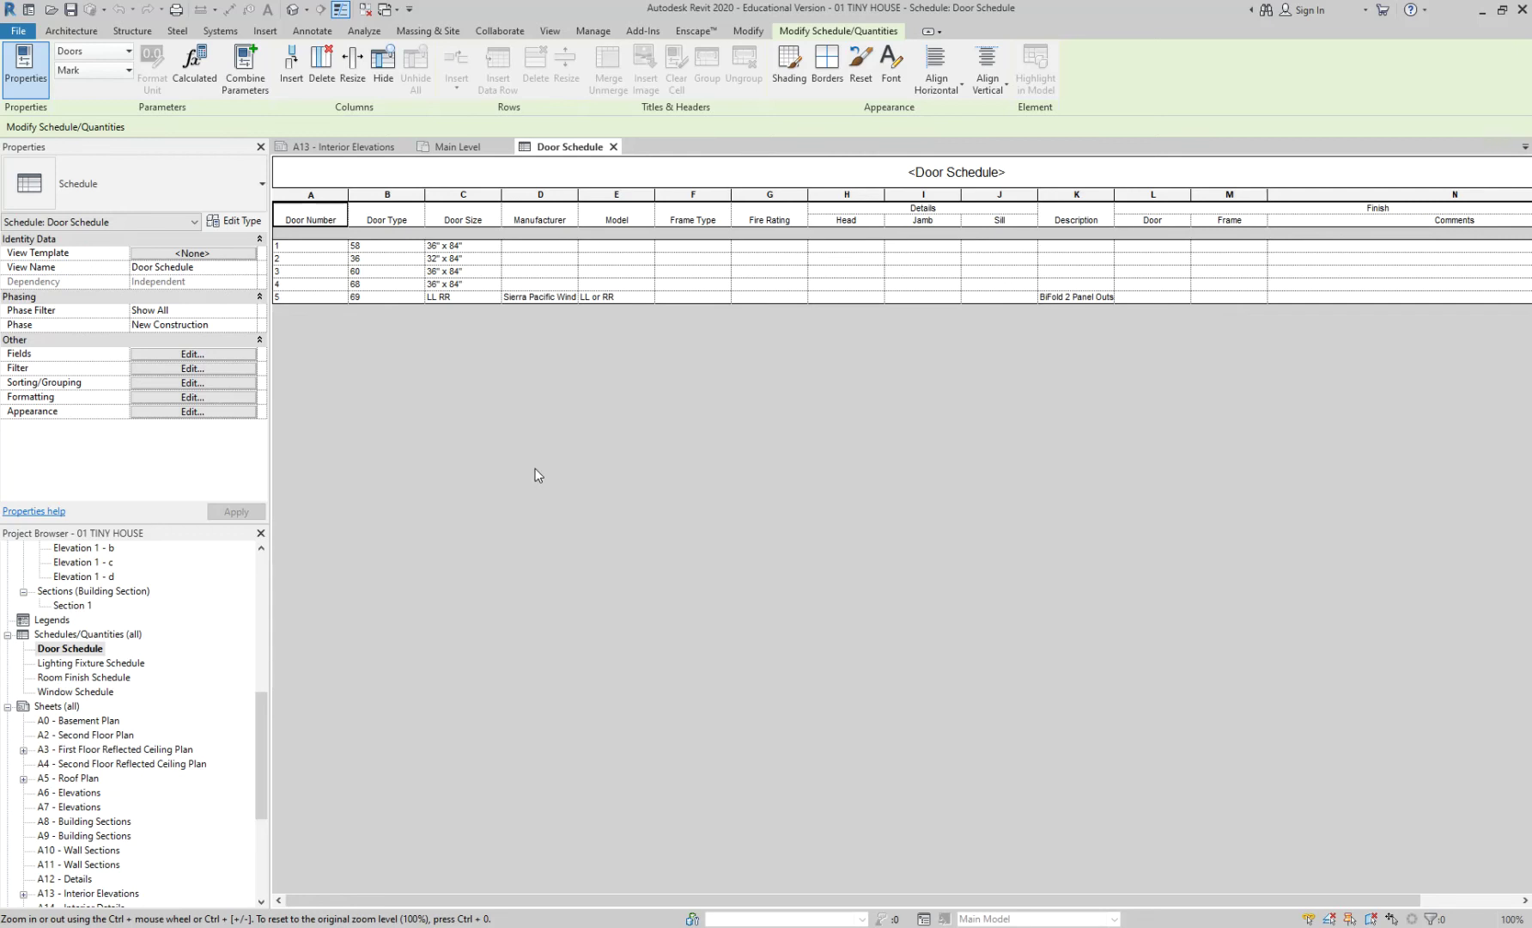
double_click(95, 694)
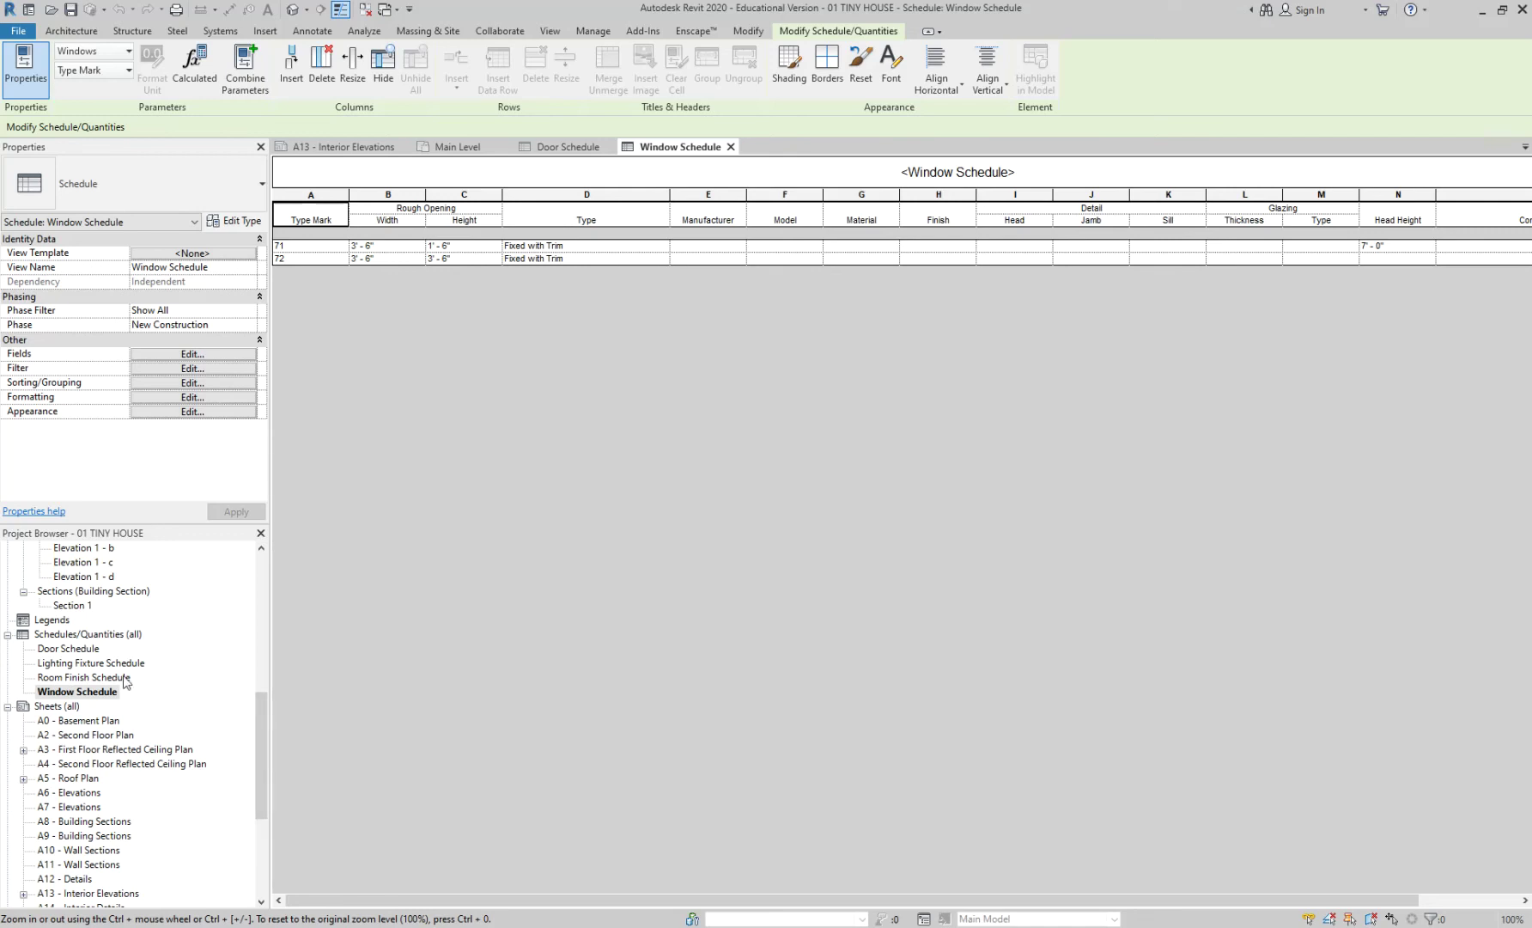
double_click(86, 648)
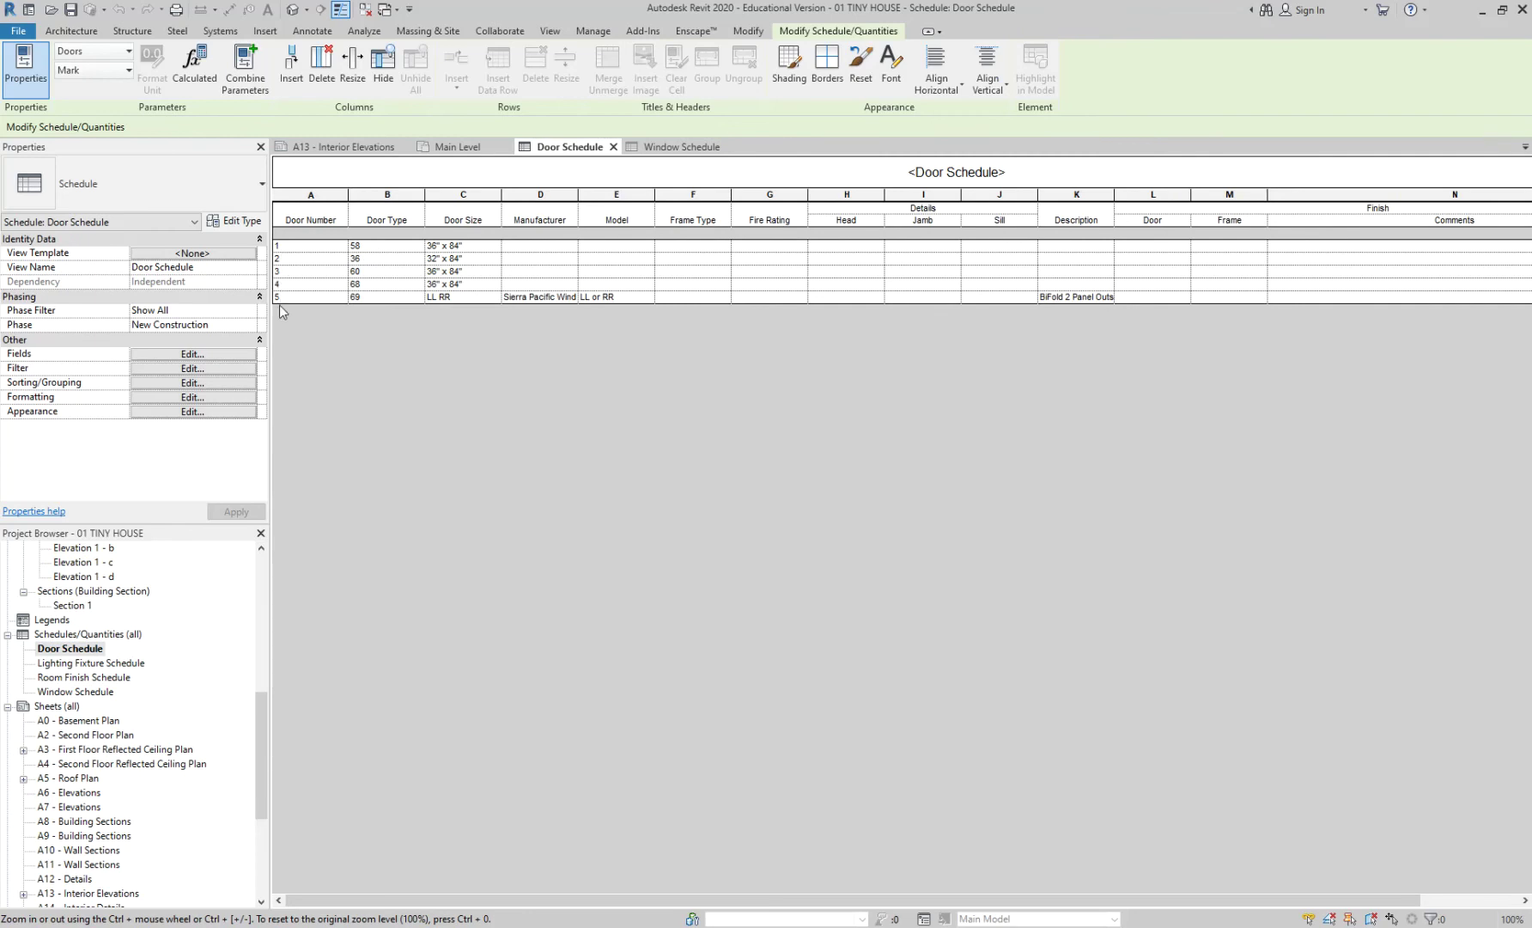
Return to the Main Level floor plan and open the Door Tag family from the tag at the entry door
left_click_drag(261, 699, 266, 601)
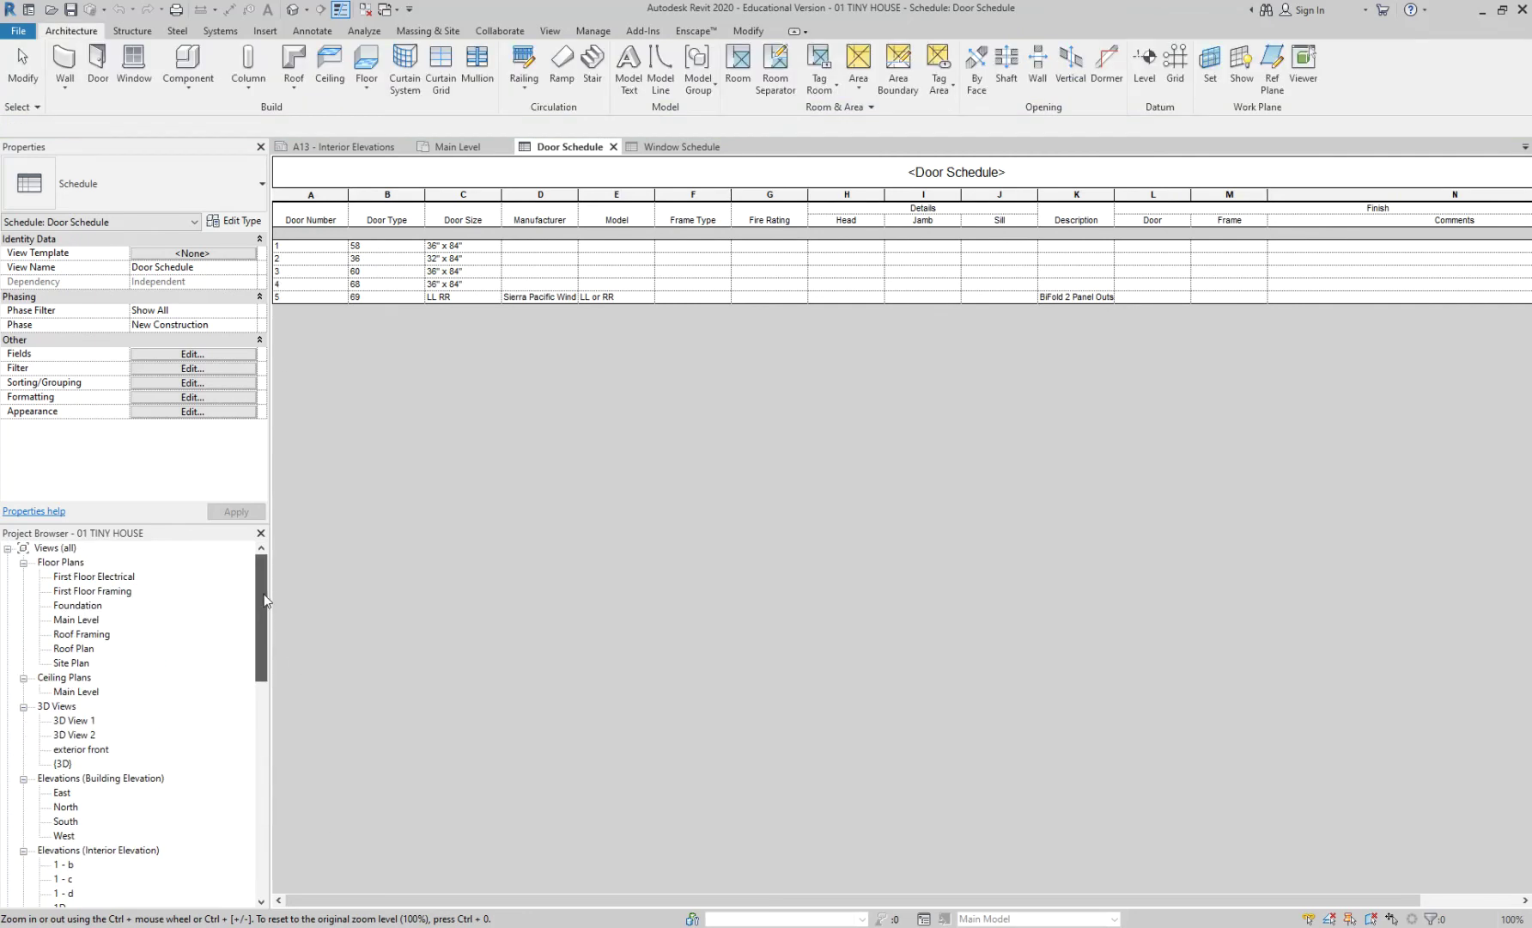
double_click(96, 622)
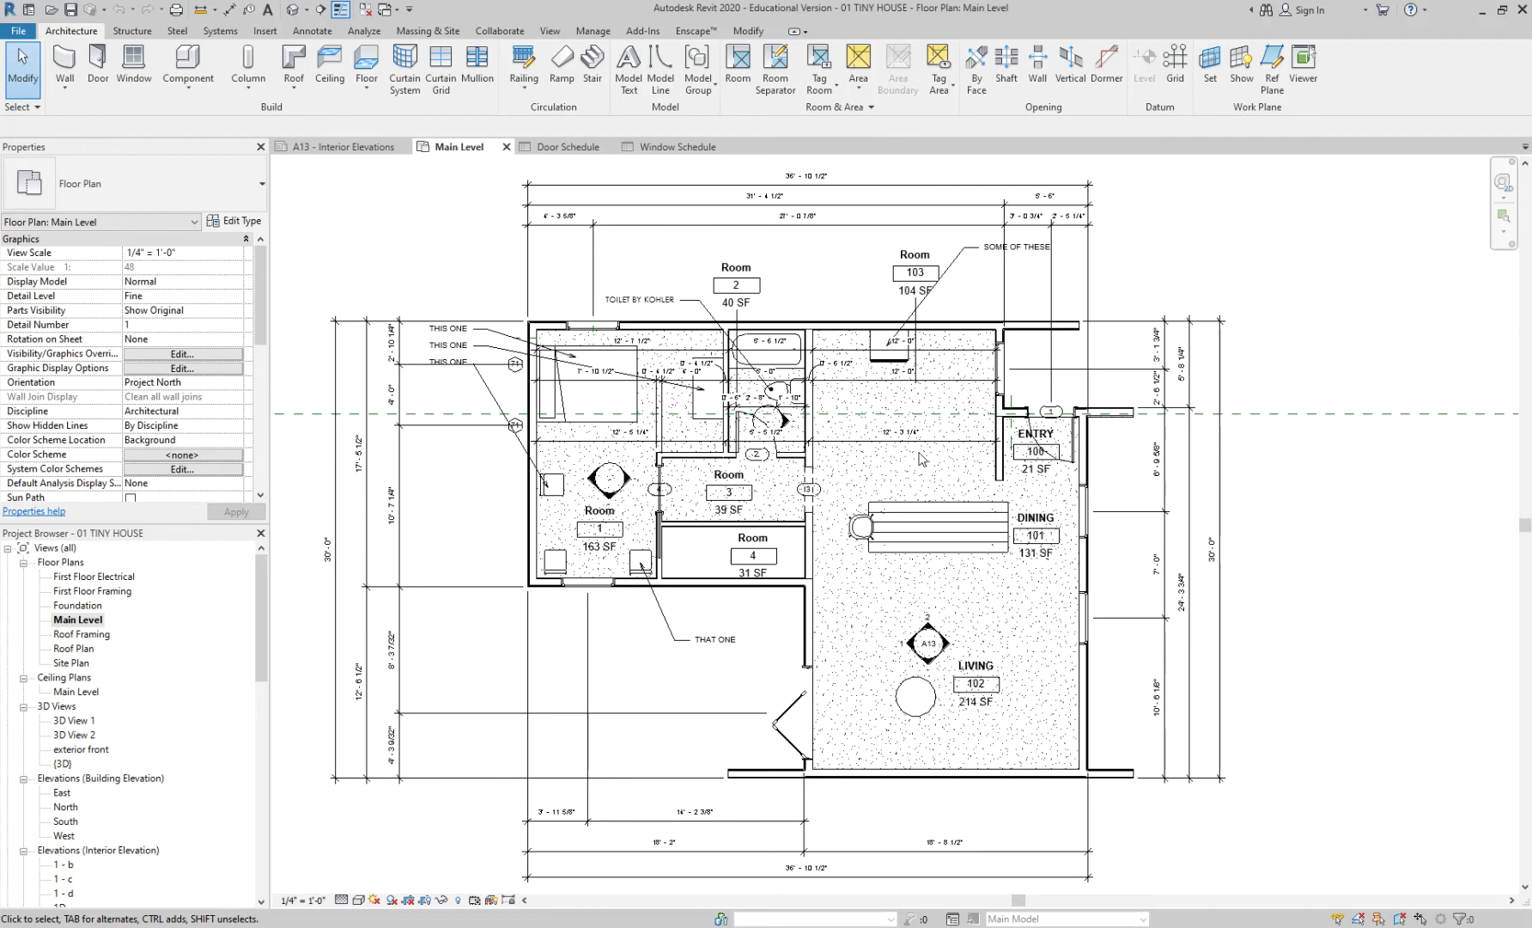
middle_click_drag(1013, 619, 870, 585)
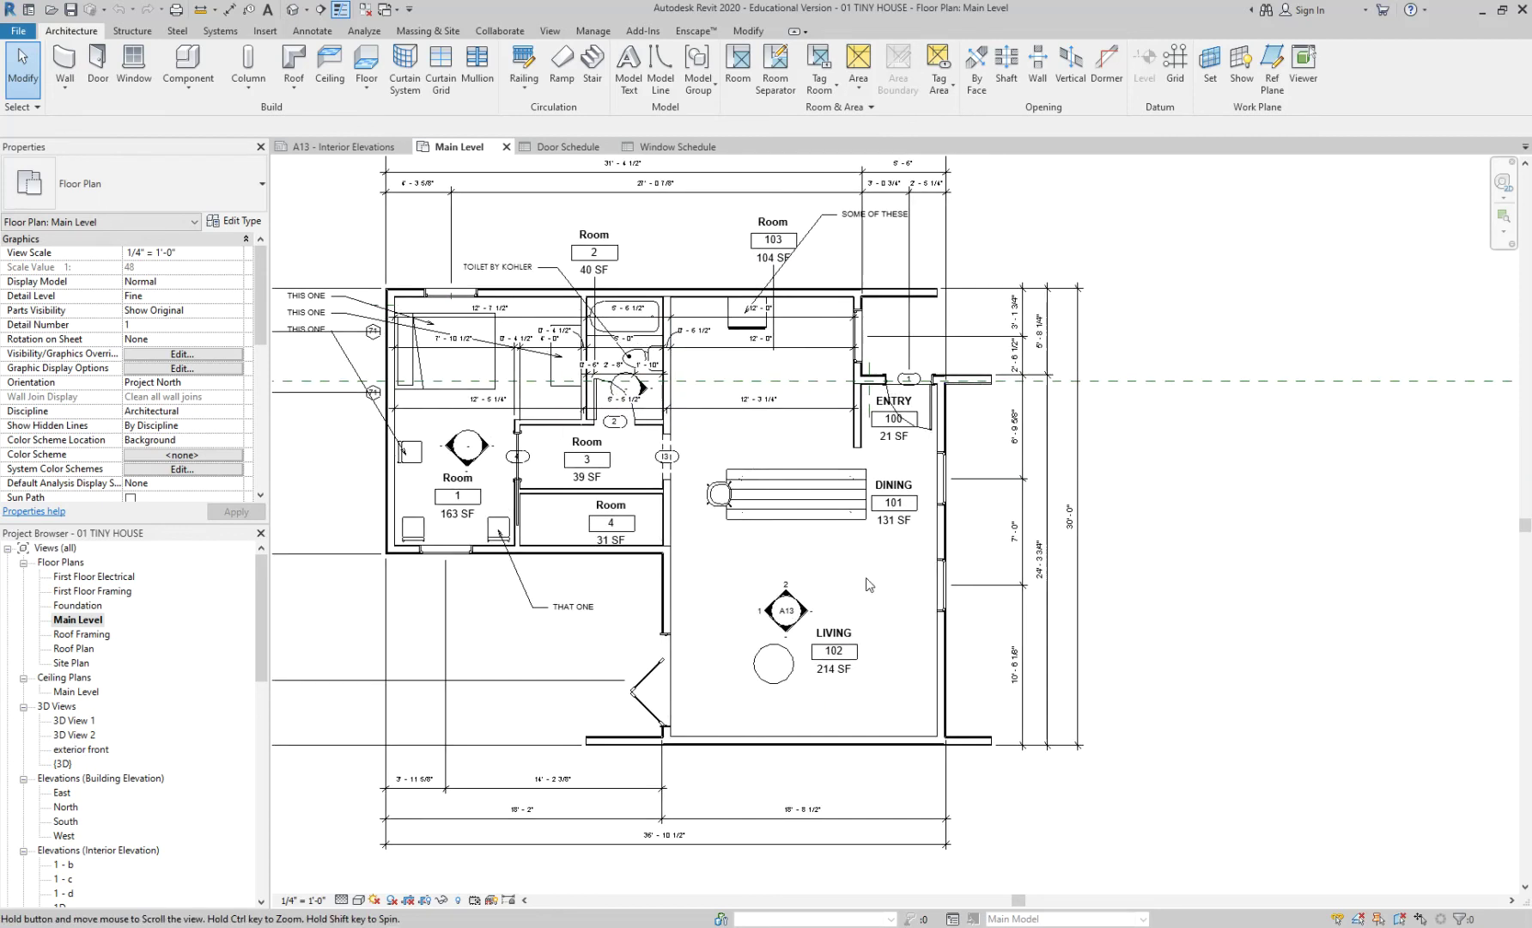
scroll(891, 442, "up", 2)
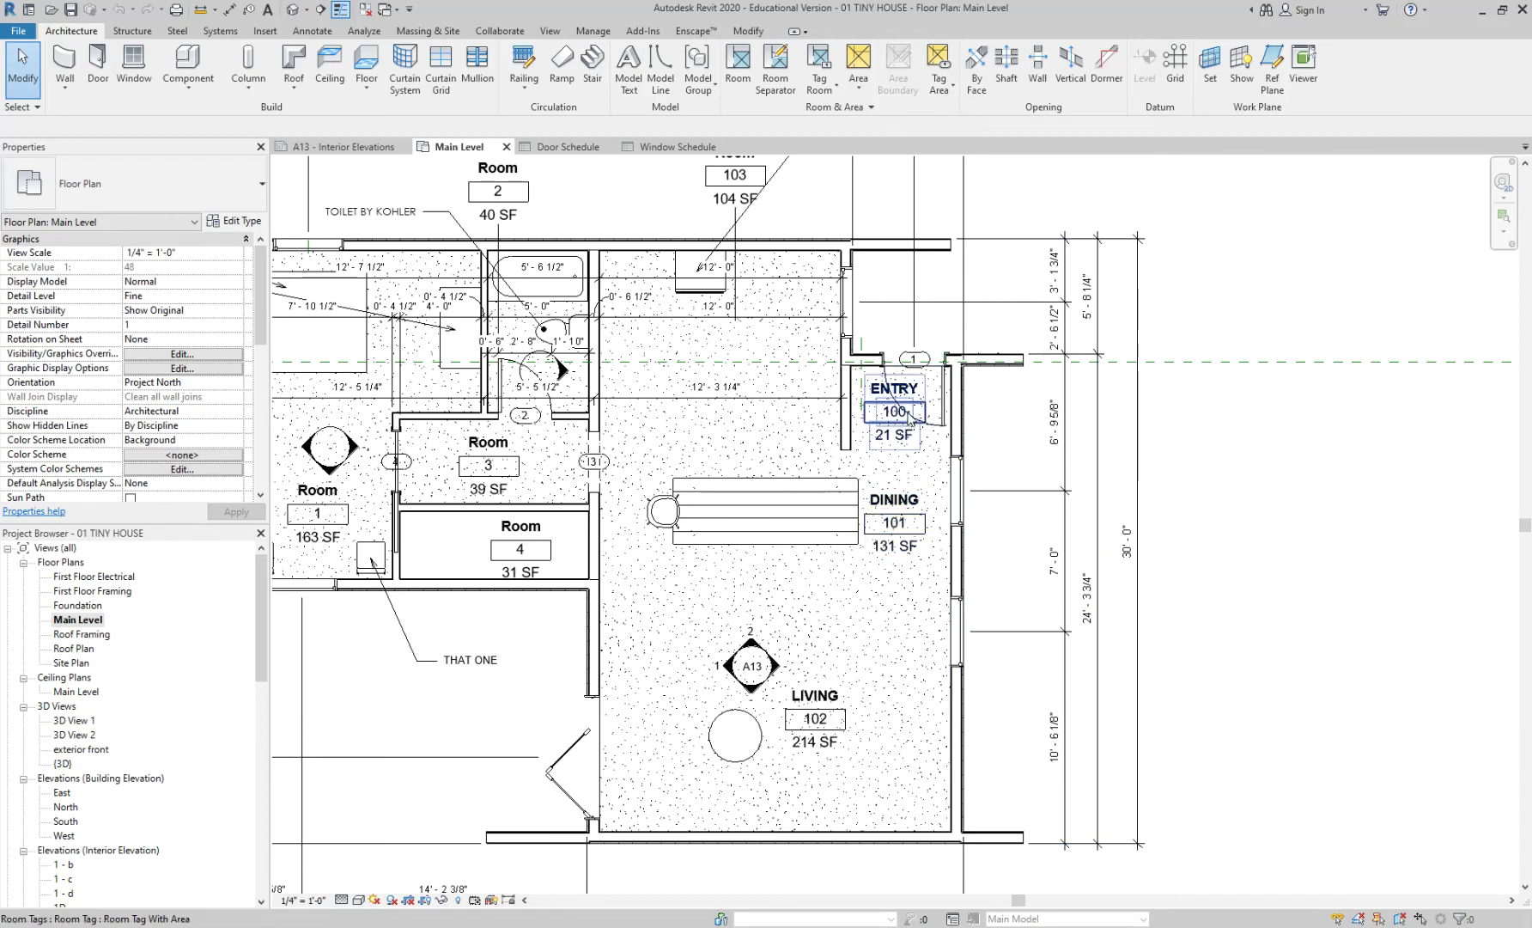
scroll(916, 377, "up", 3)
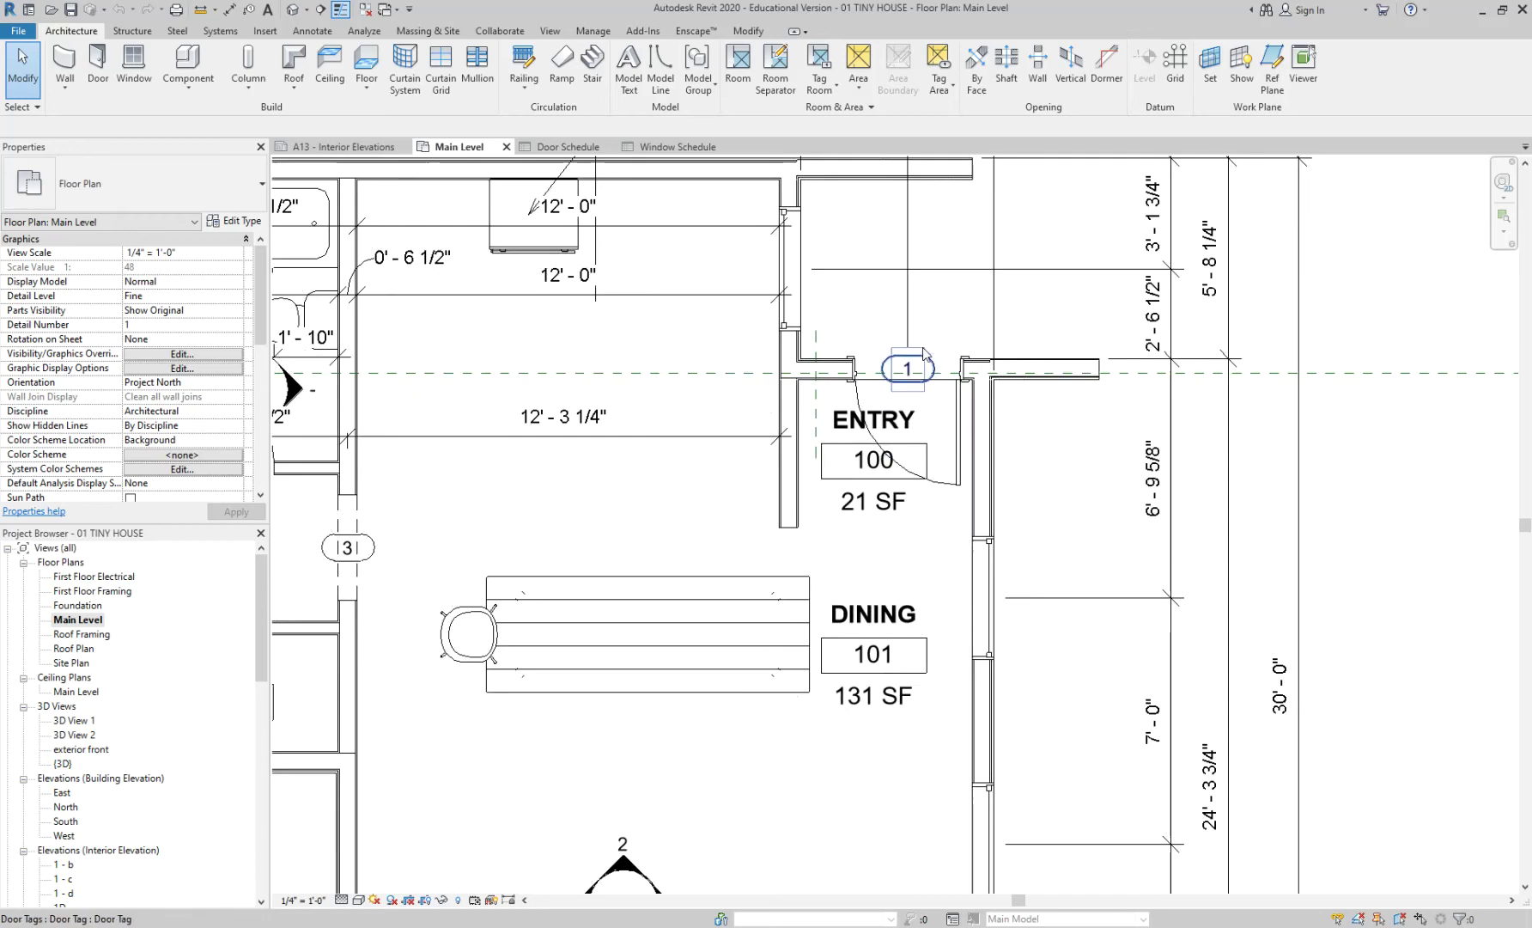
scroll(917, 381, "up", 2)
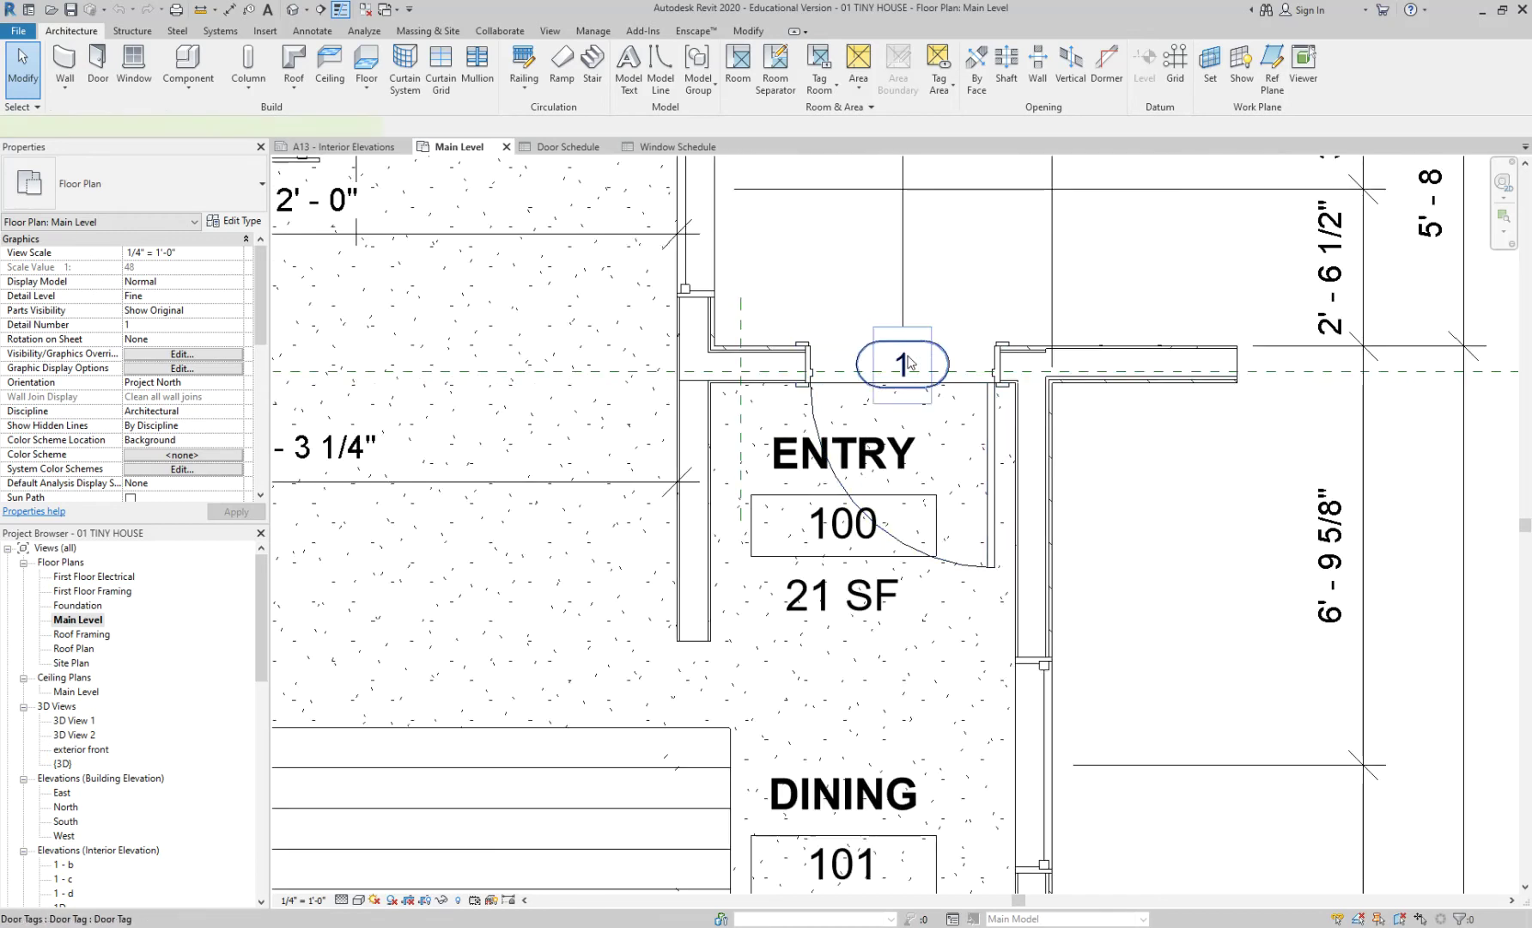
double_click(904, 361)
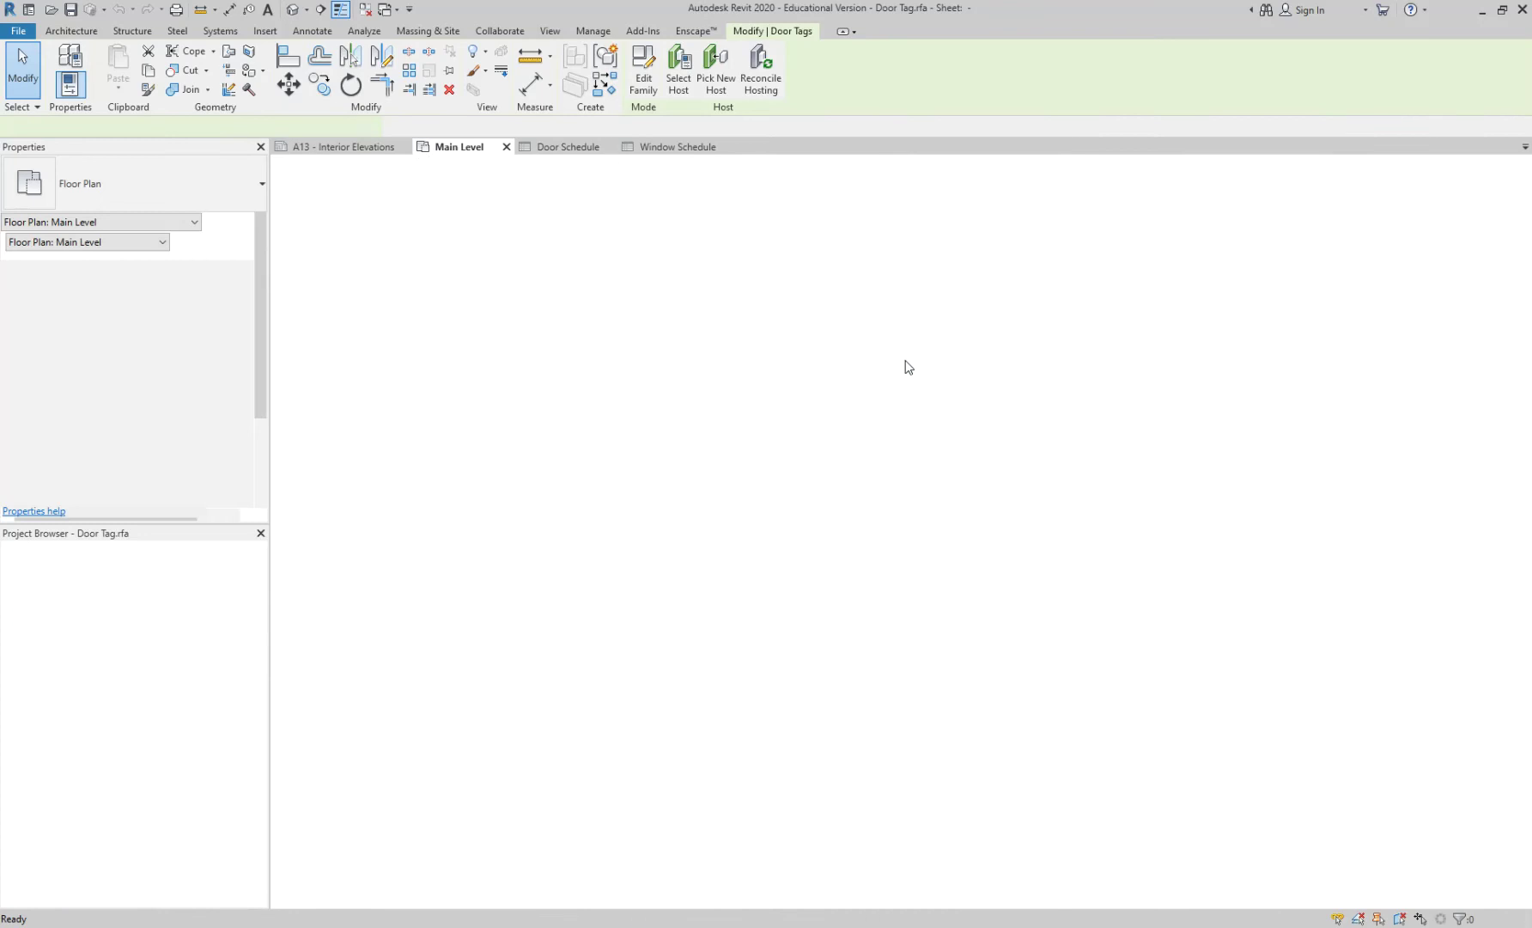
Close the Door Tag family without saving its changes and return to the Main Level floor plan
left_click(828, 147)
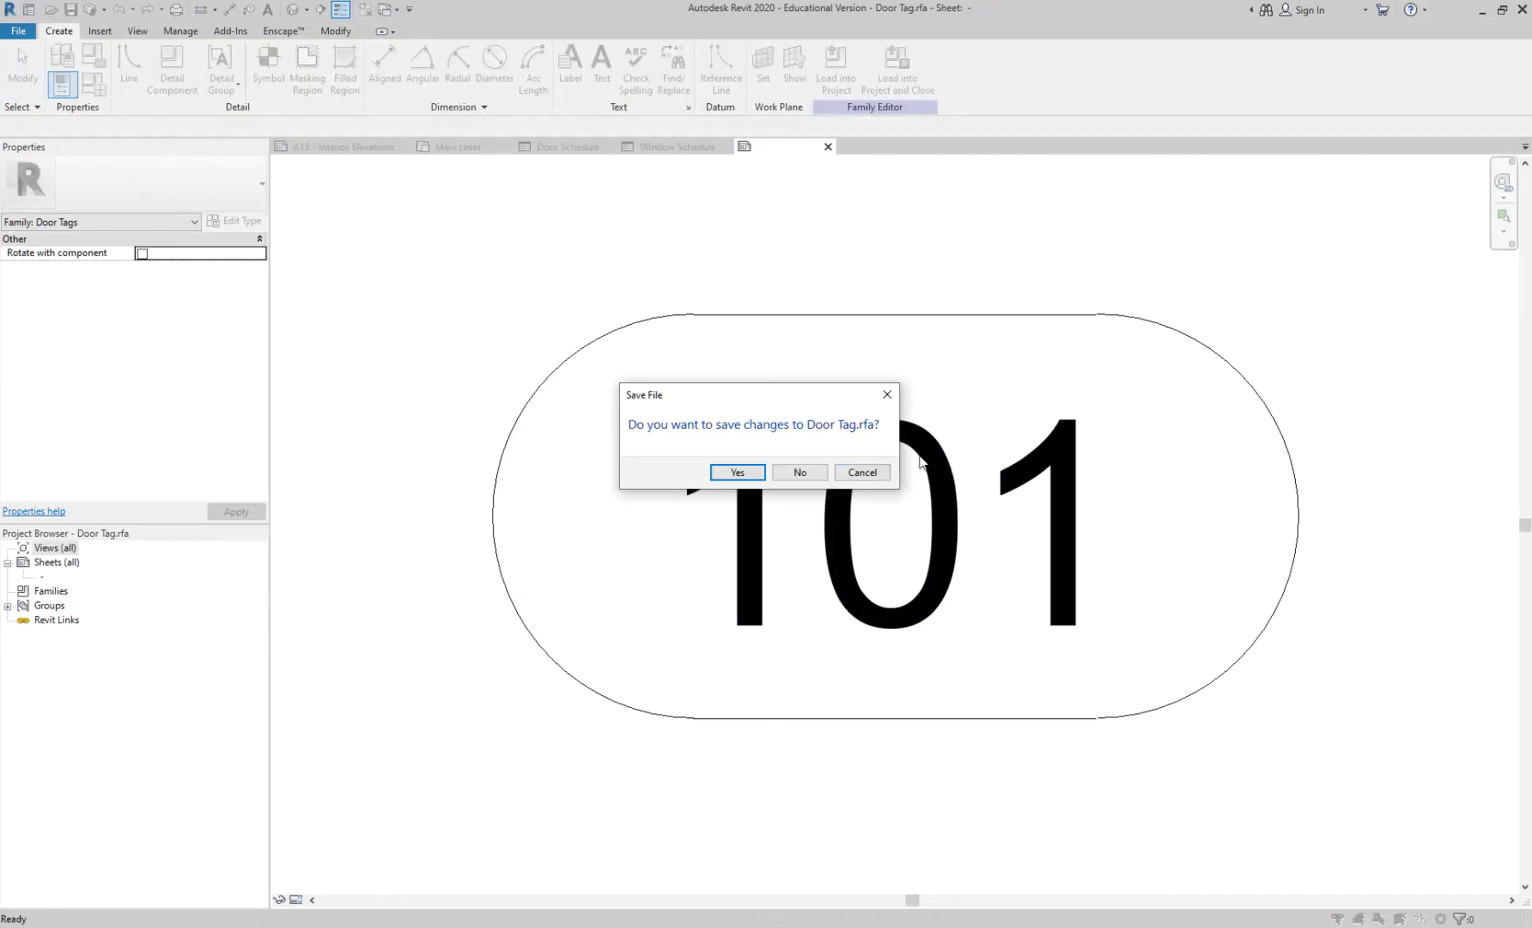
left_click(810, 472)
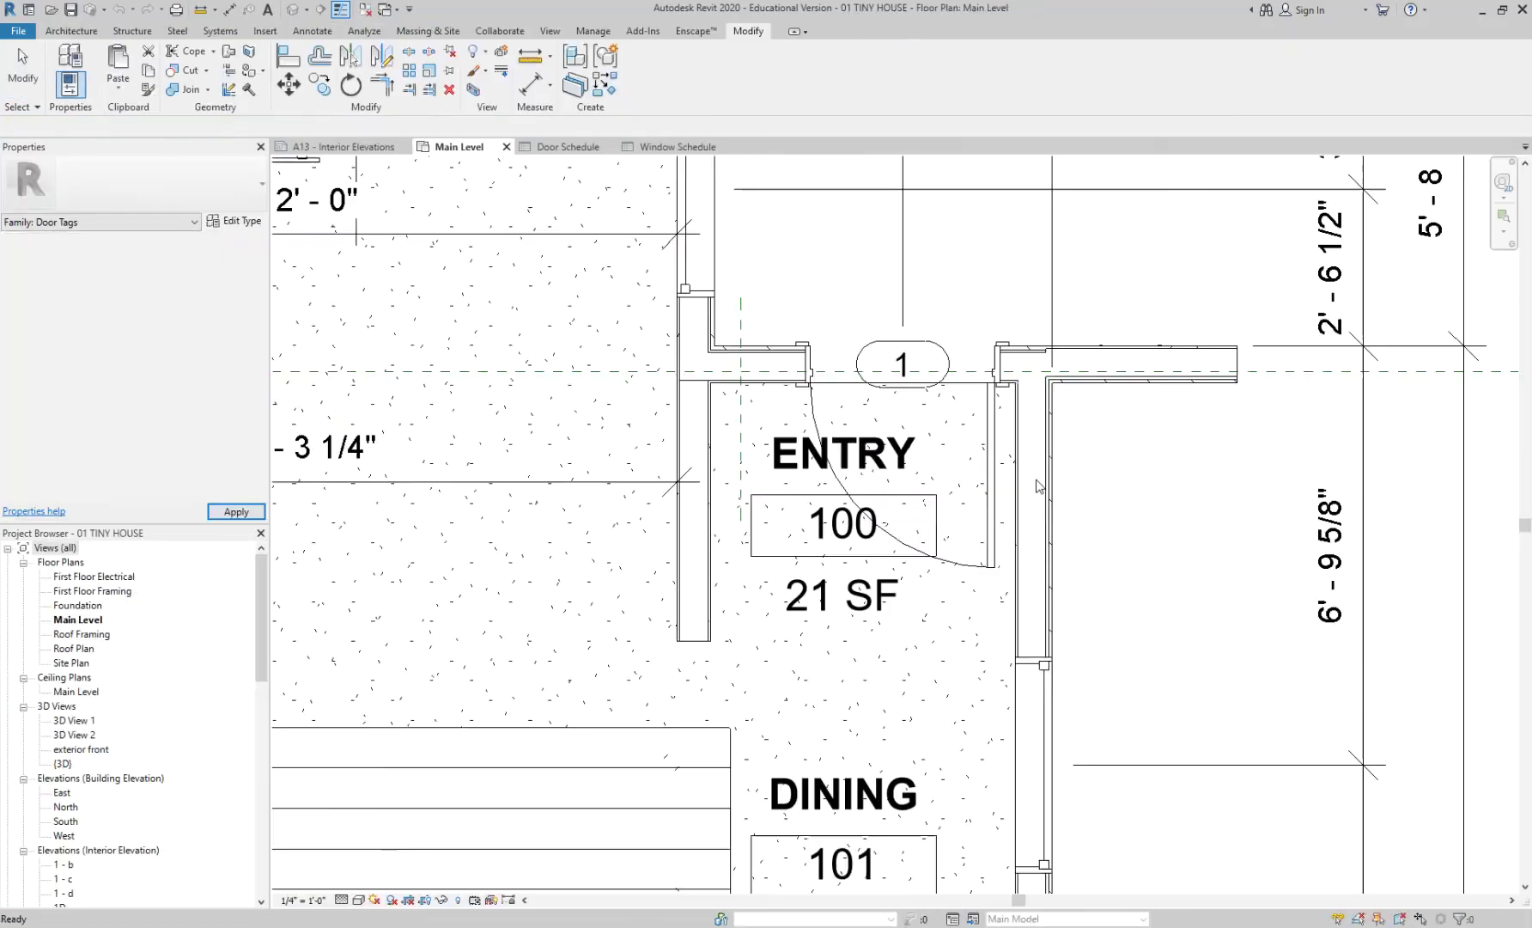
Change the number in the entry door's tag to 101
scroll(943, 378, "up", 2)
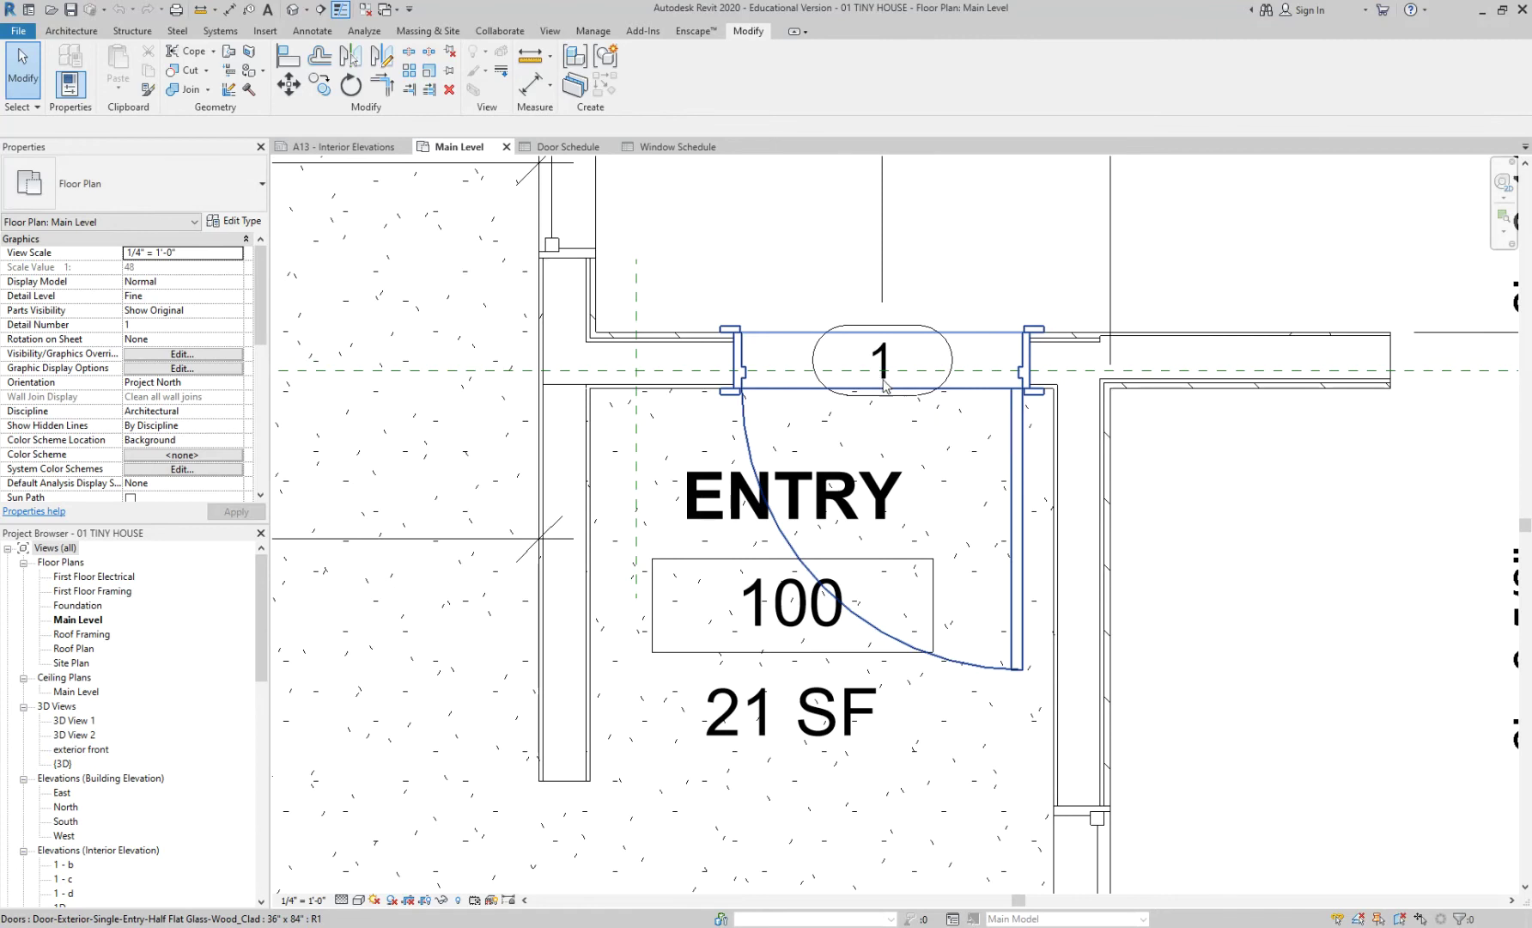
key("Tab")
key("Tab")
key("Tab")
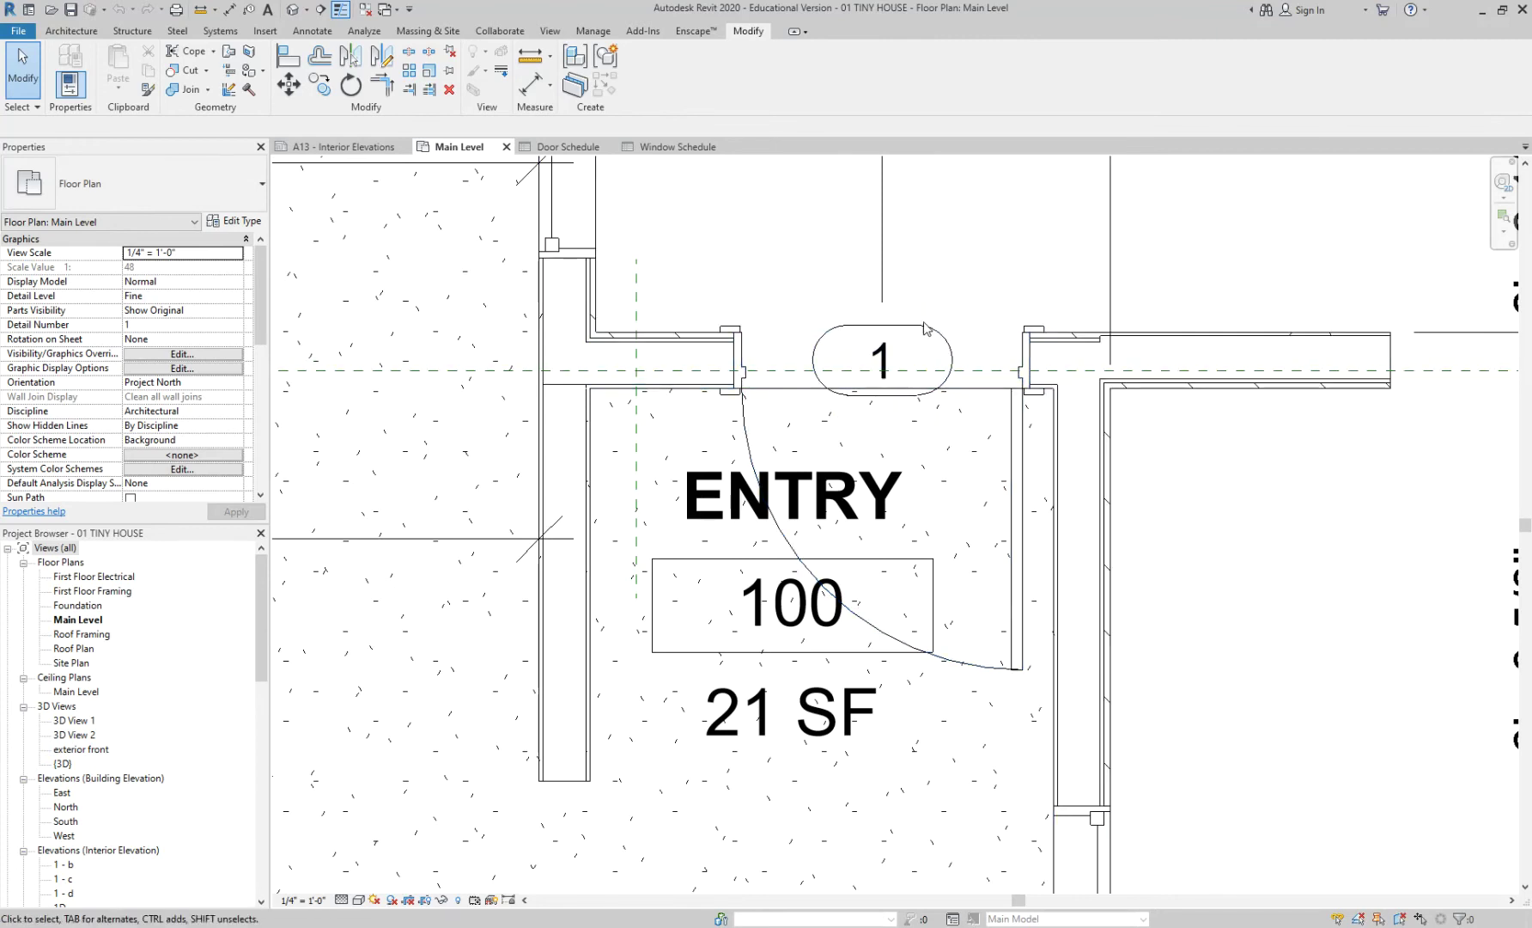
double_click(899, 355)
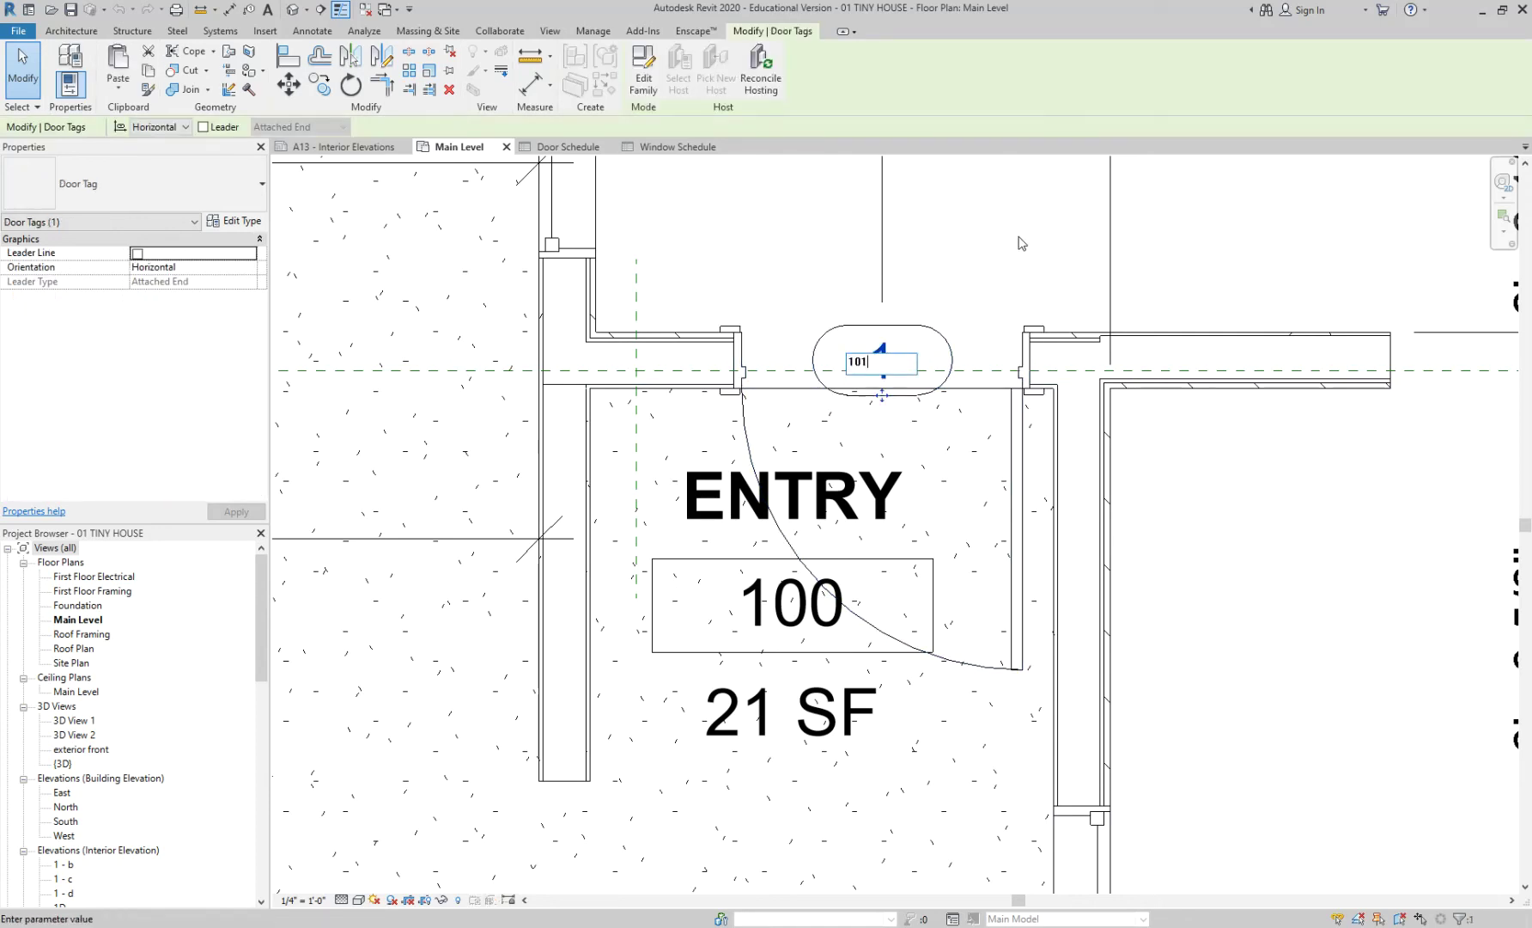
key("Return")
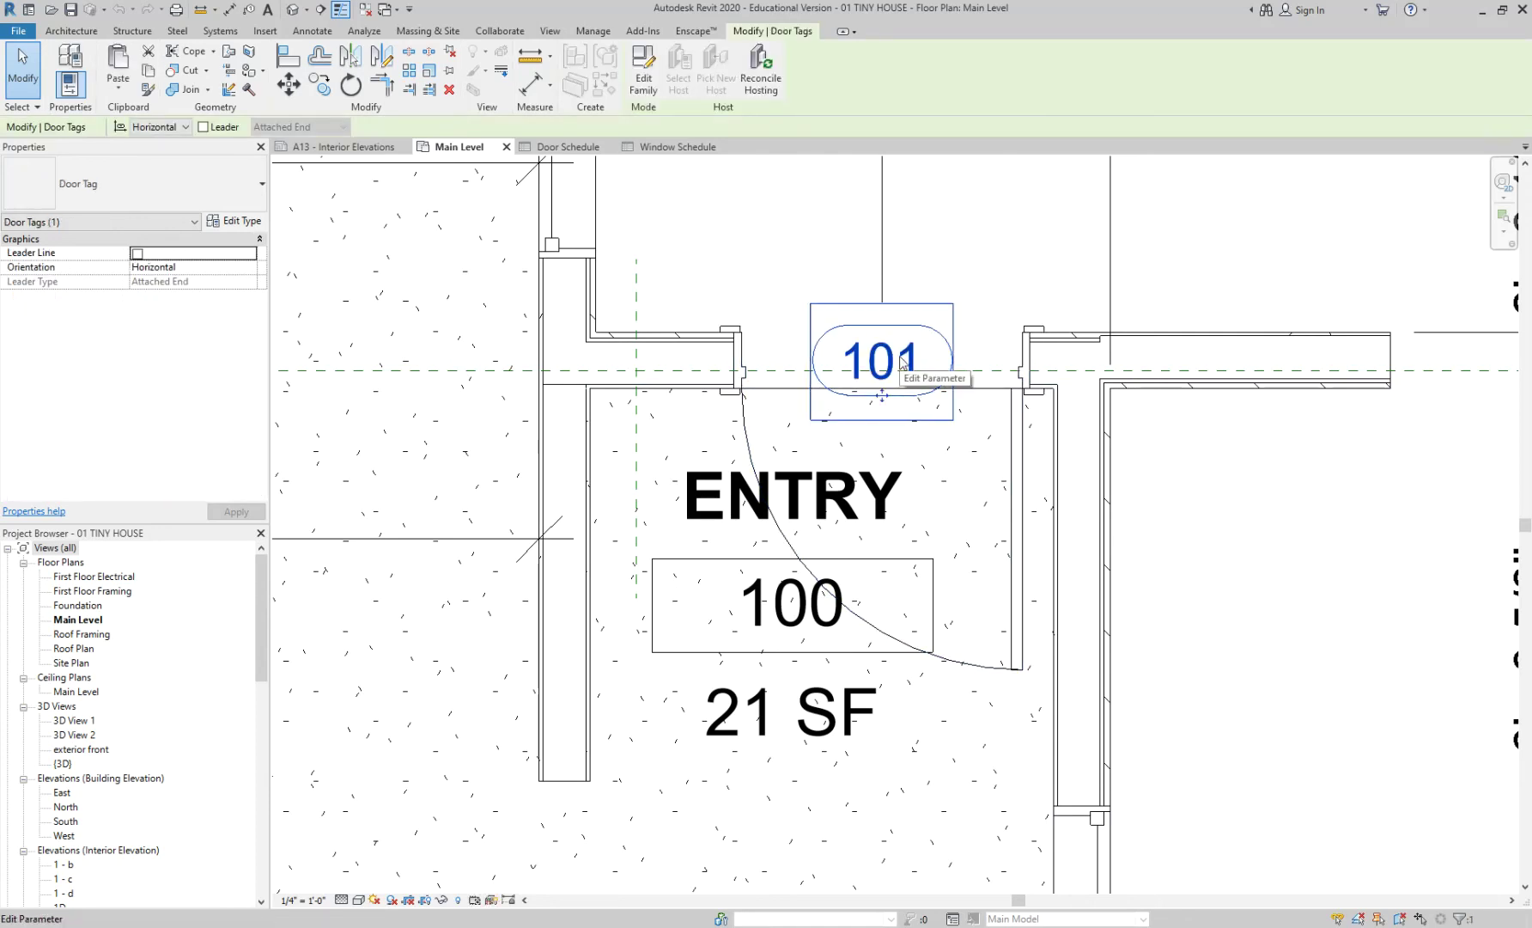
Set the entry door's tag number to 100 so it matches the Entry room number
scroll(909, 364, "down", 2)
scroll(908, 361, "down", 1)
scroll(908, 360, "up", 3)
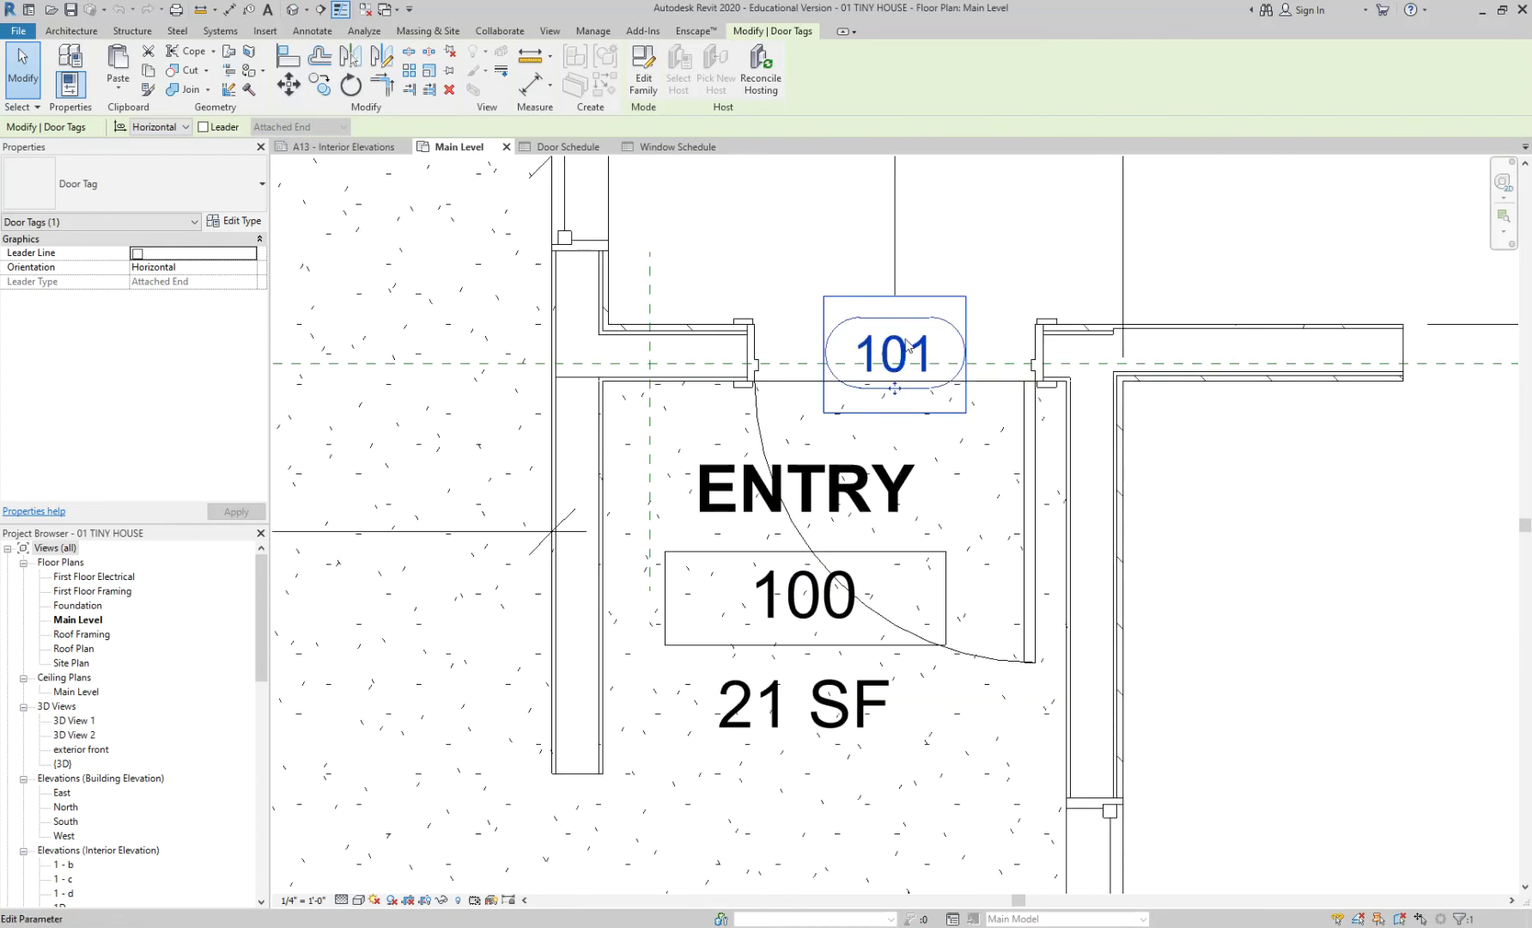
double_click(907, 343)
type("100")
key("Return")
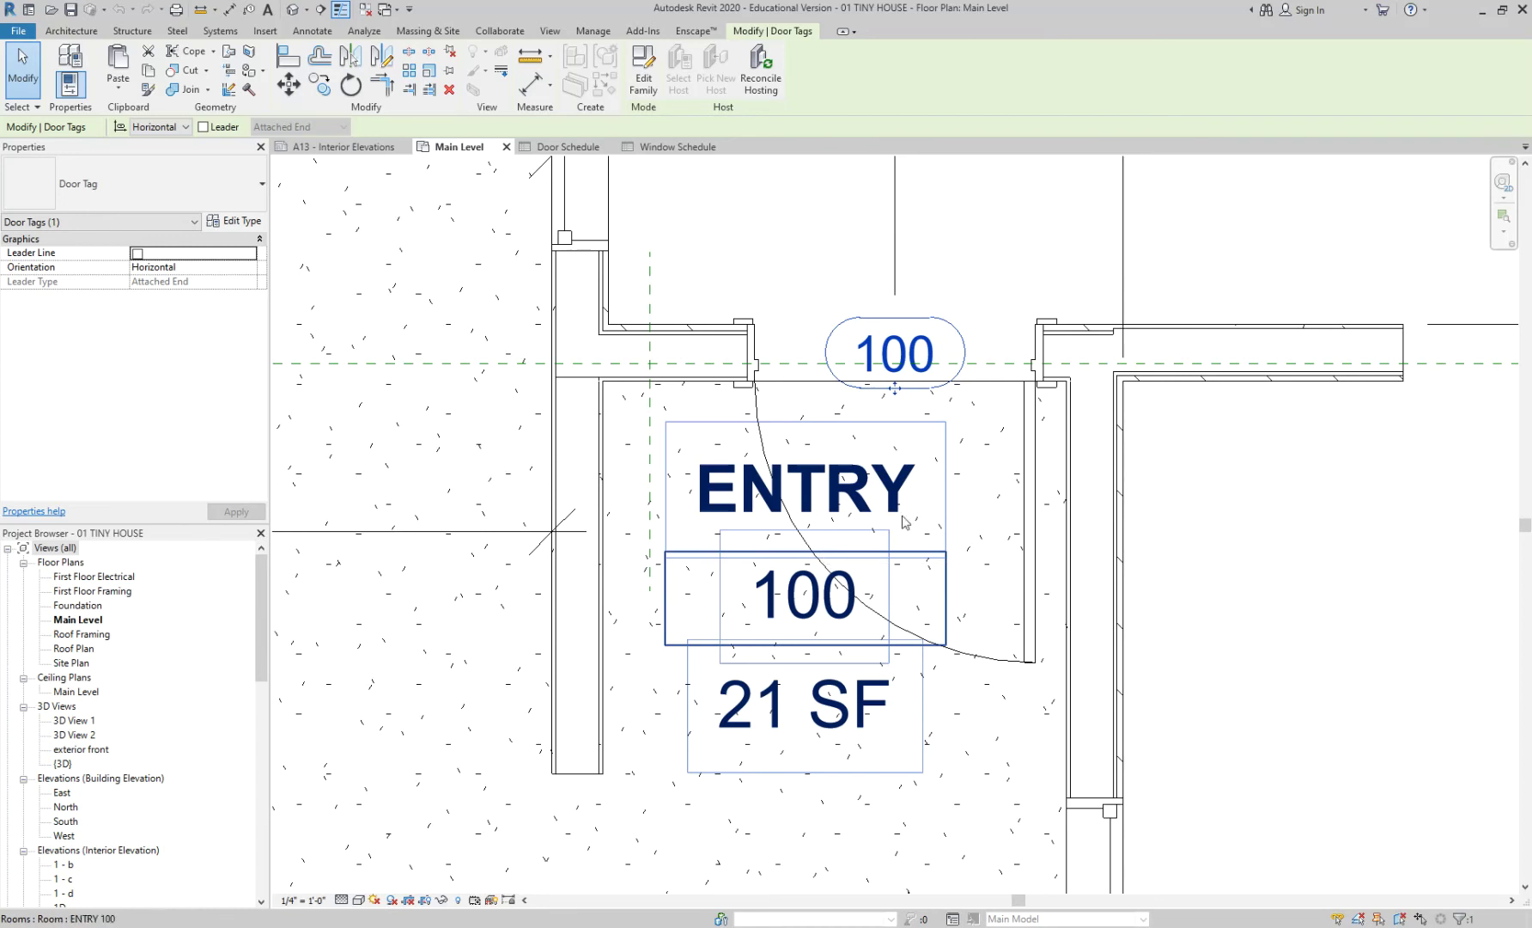
Renumber the 39 SF room outside the bathroom as 104 through its room tag
scroll(814, 545, "down", 5)
middle_click_drag(588, 468, 973, 488)
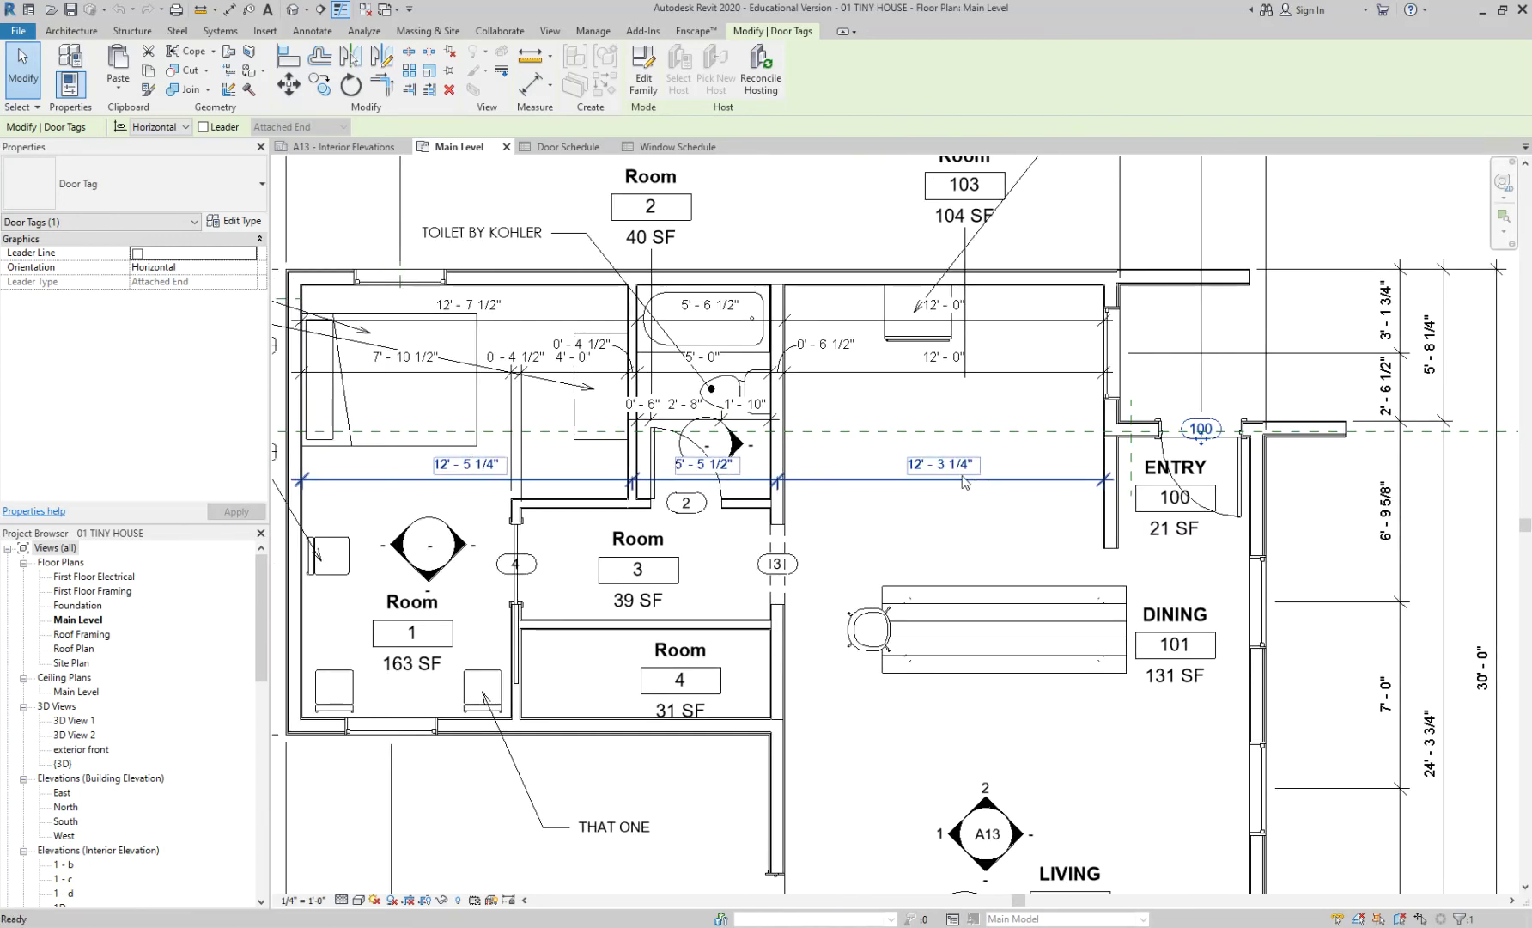
middle_click_drag(729, 388, 729, 479)
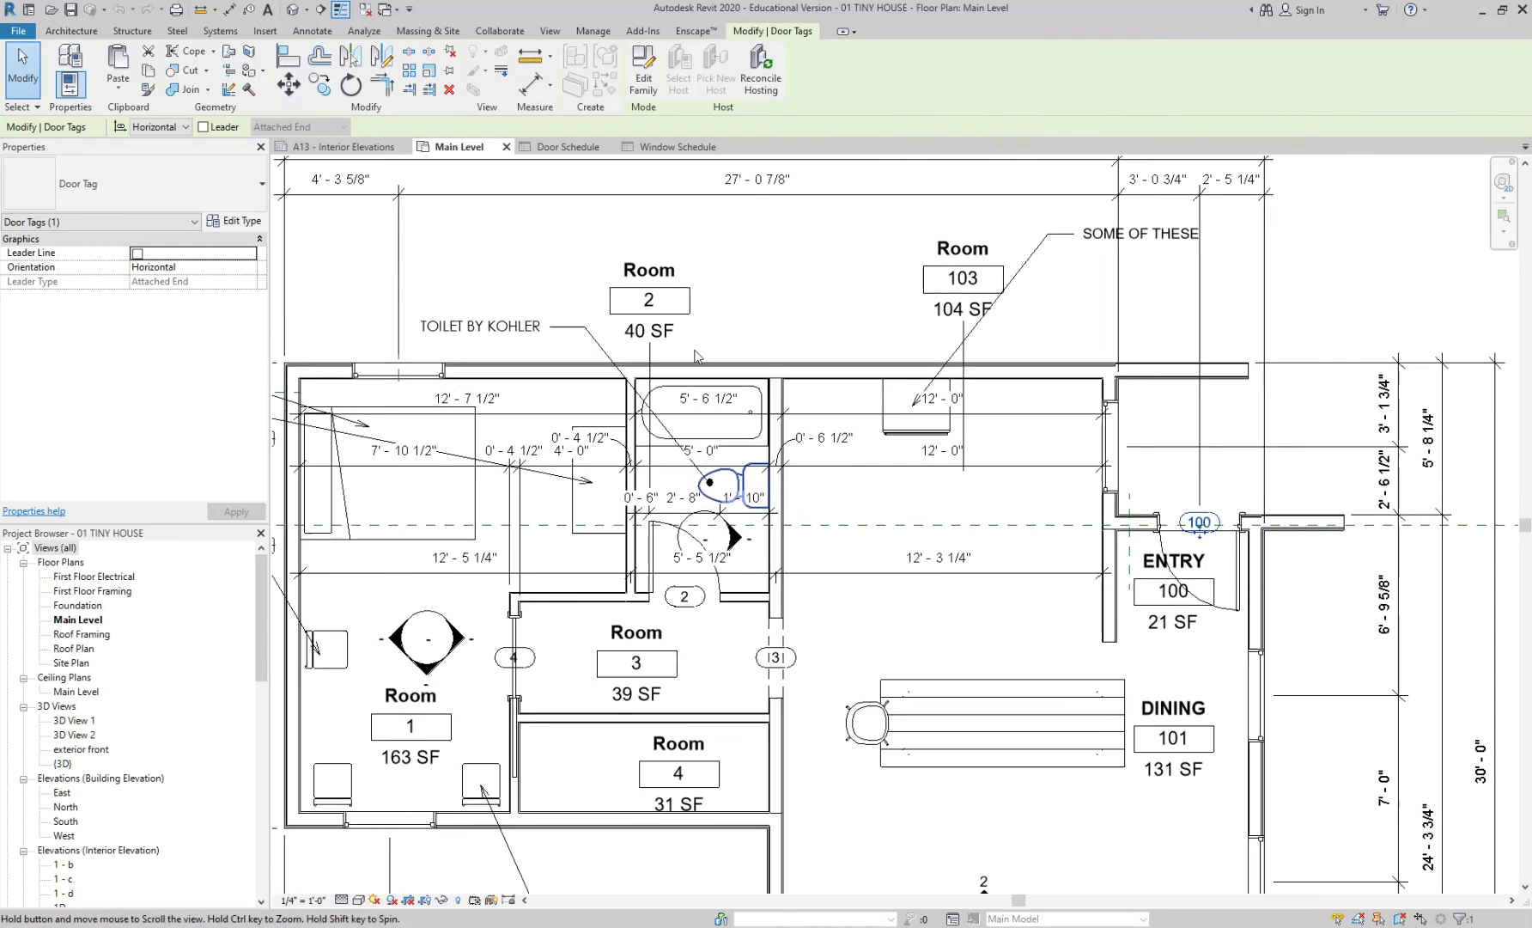
scroll(1002, 731, "down", 2)
middle_click_drag(1003, 731, 985, 705)
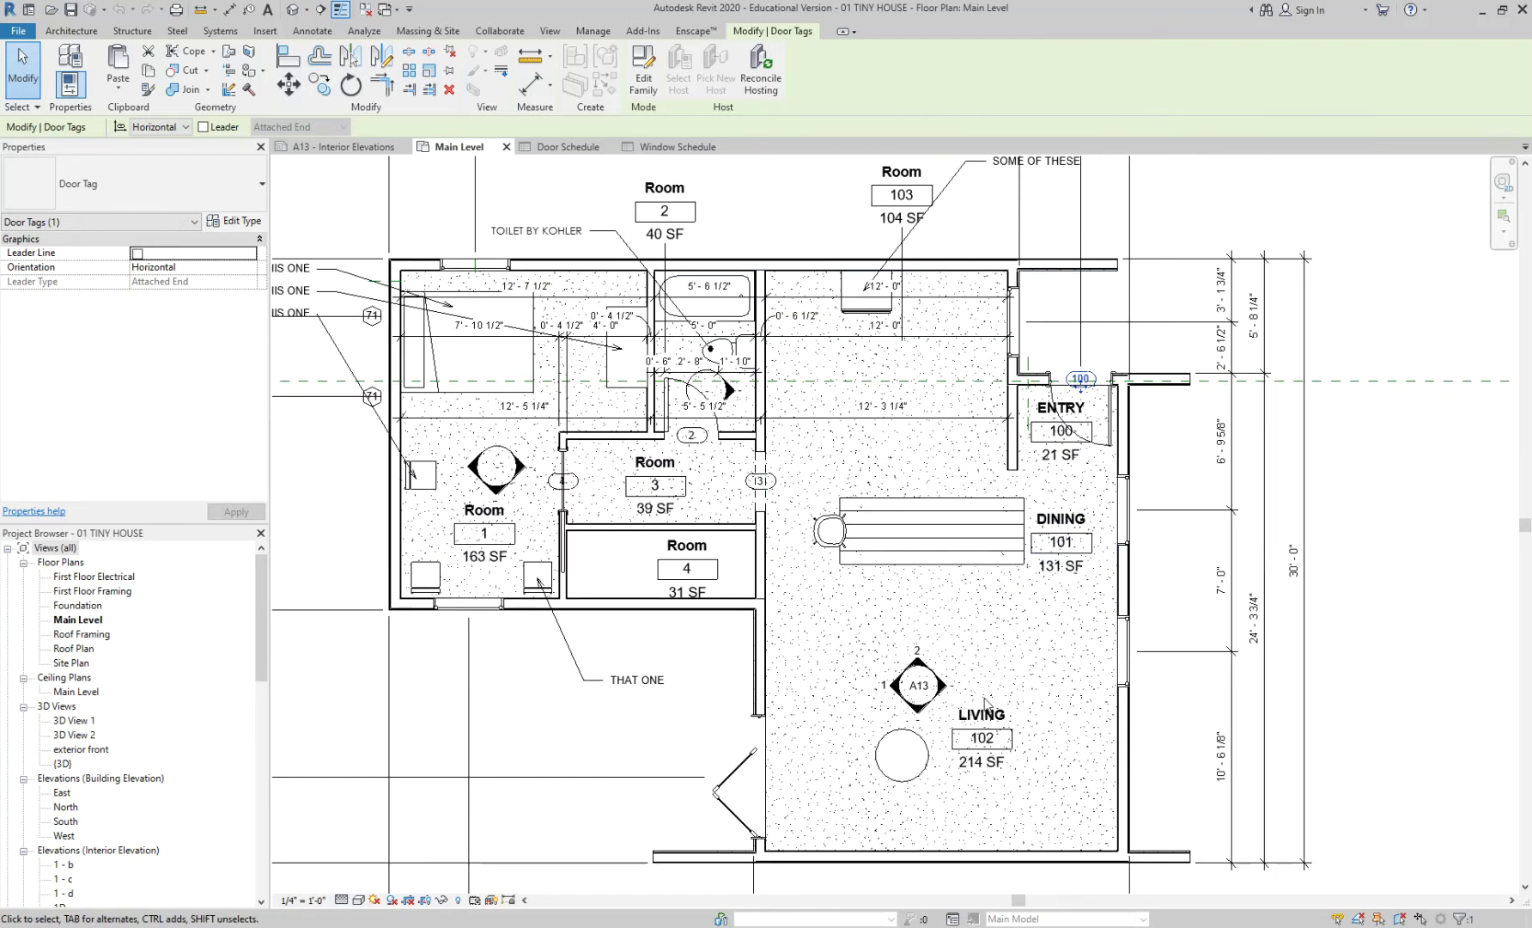
scroll(679, 494, "up", 3)
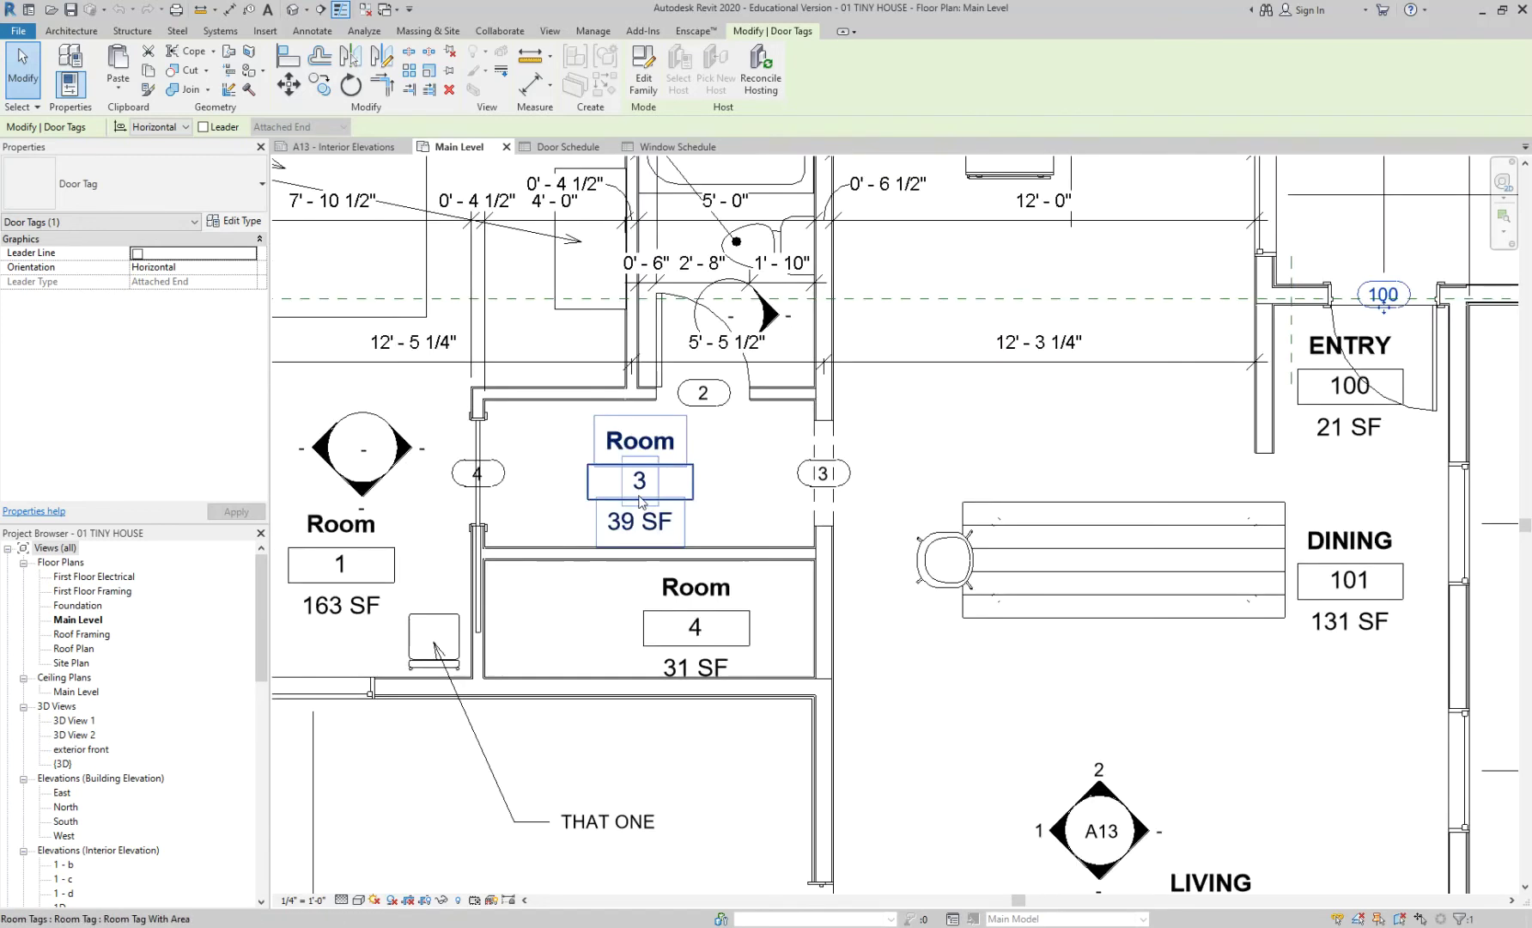
left_click(640, 489)
left_click(640, 485)
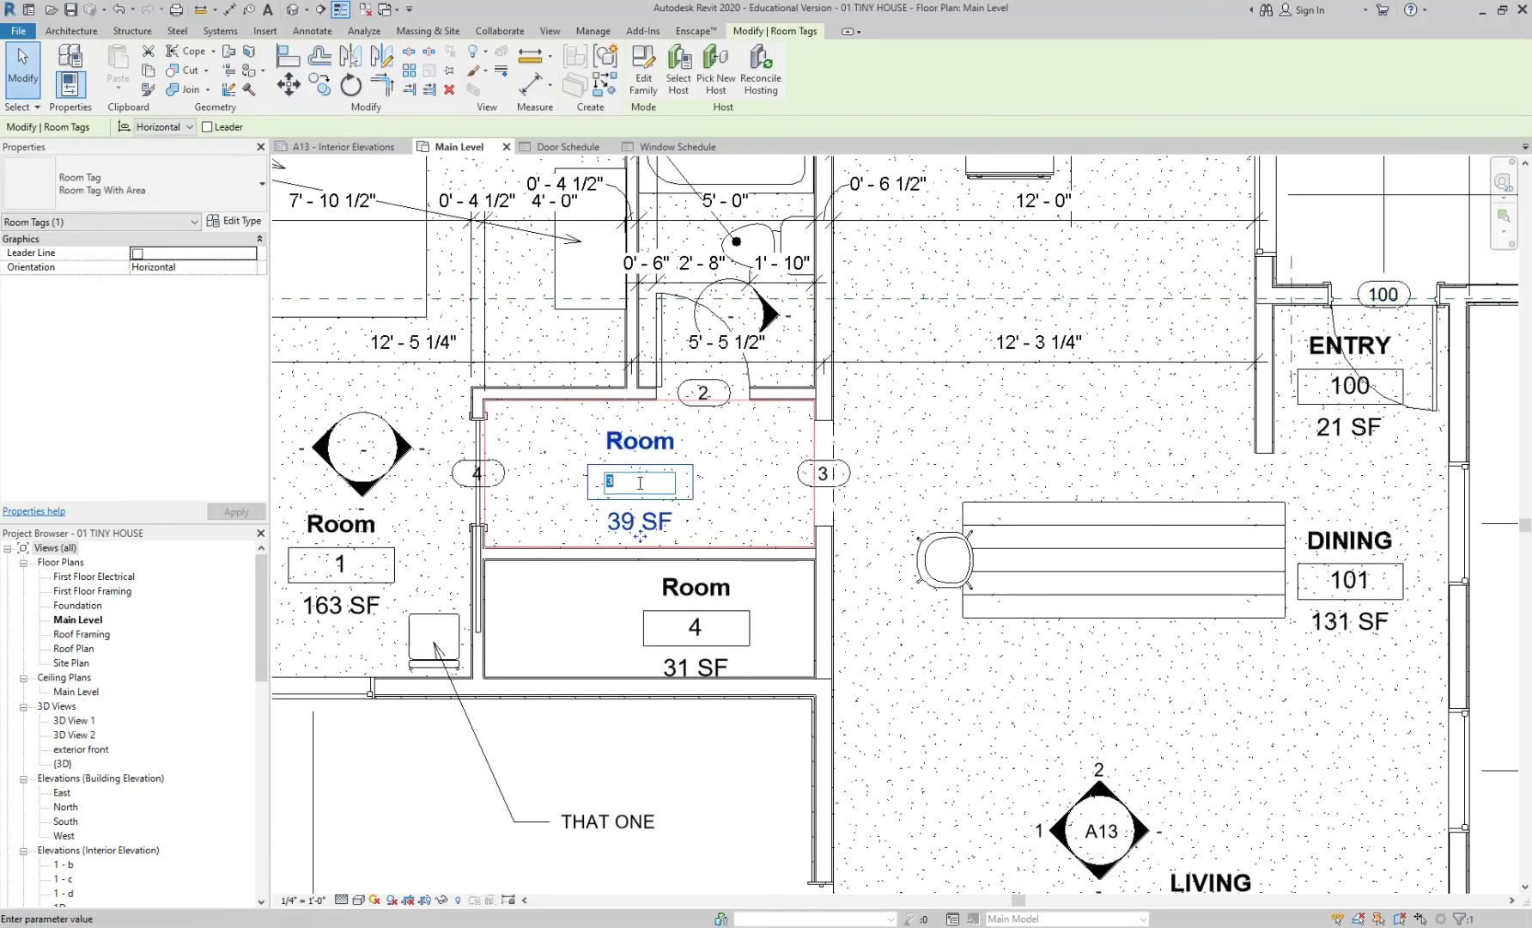
type("104")
key("Return")
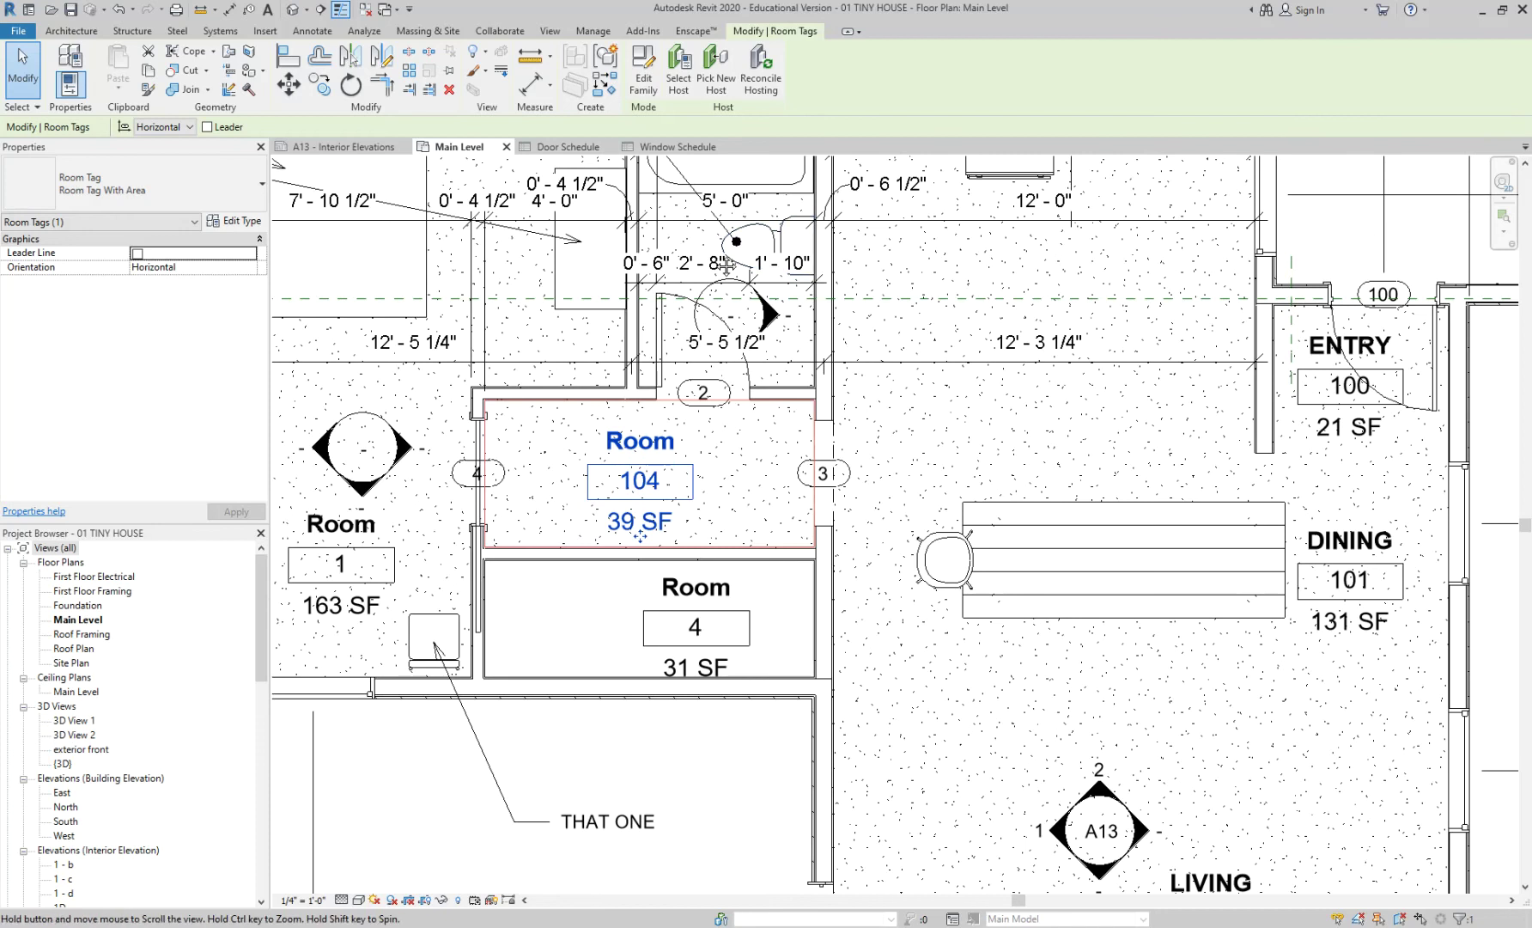
Rename the bathroom's room tag to BATH and set its room number to 105
scroll(721, 386, "up", 3, "ctrl")
left_click(663, 200)
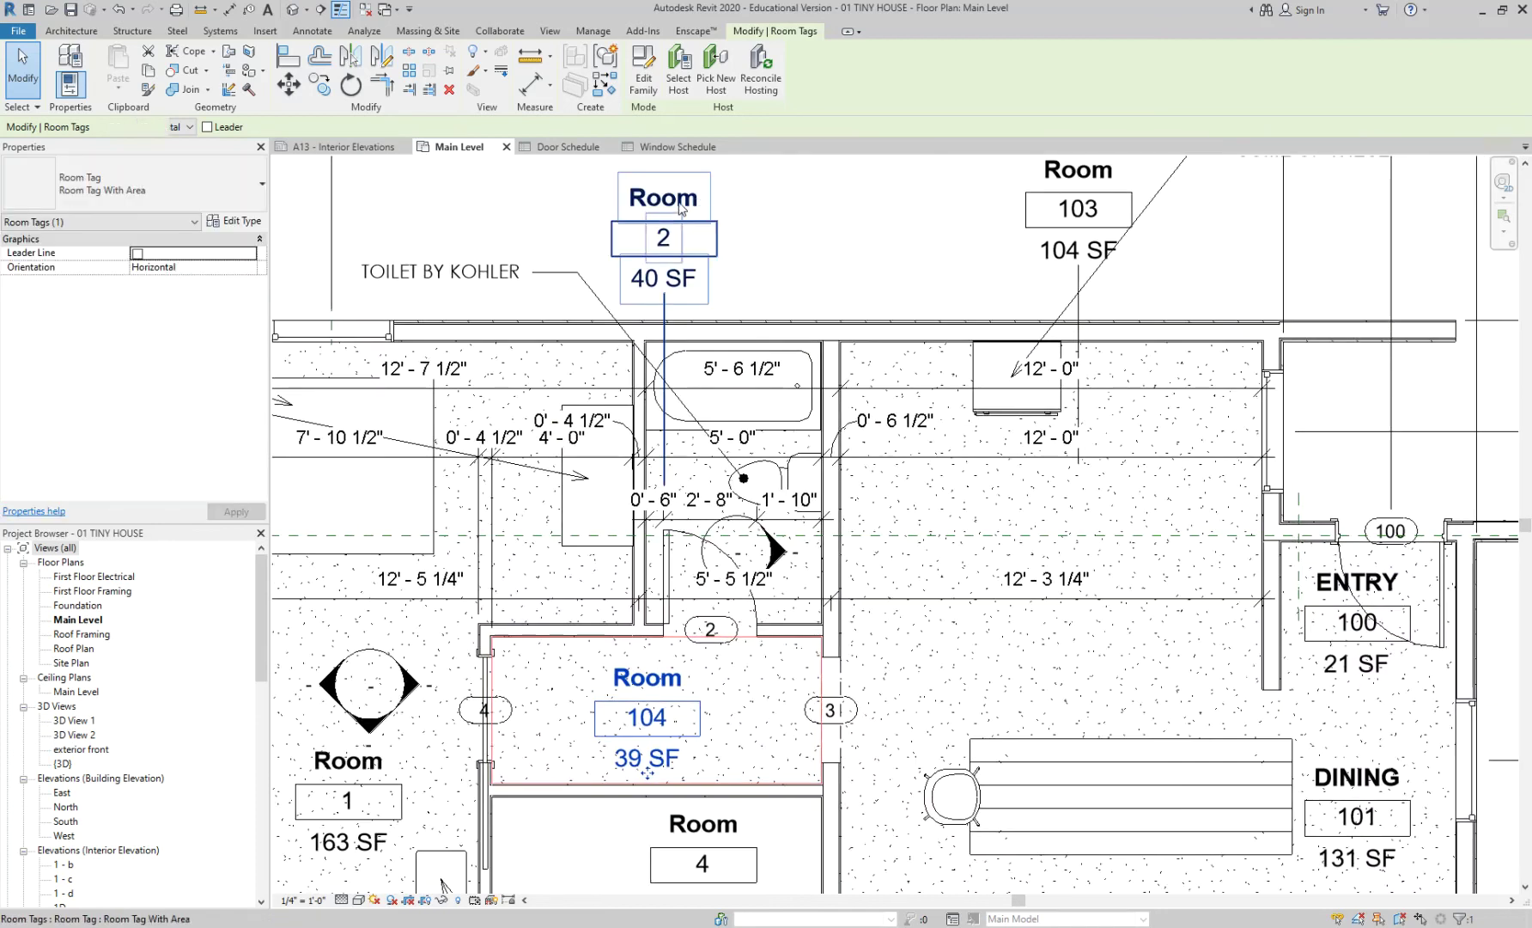
left_click(678, 202)
type("BATH")
key("Return")
left_click(664, 238)
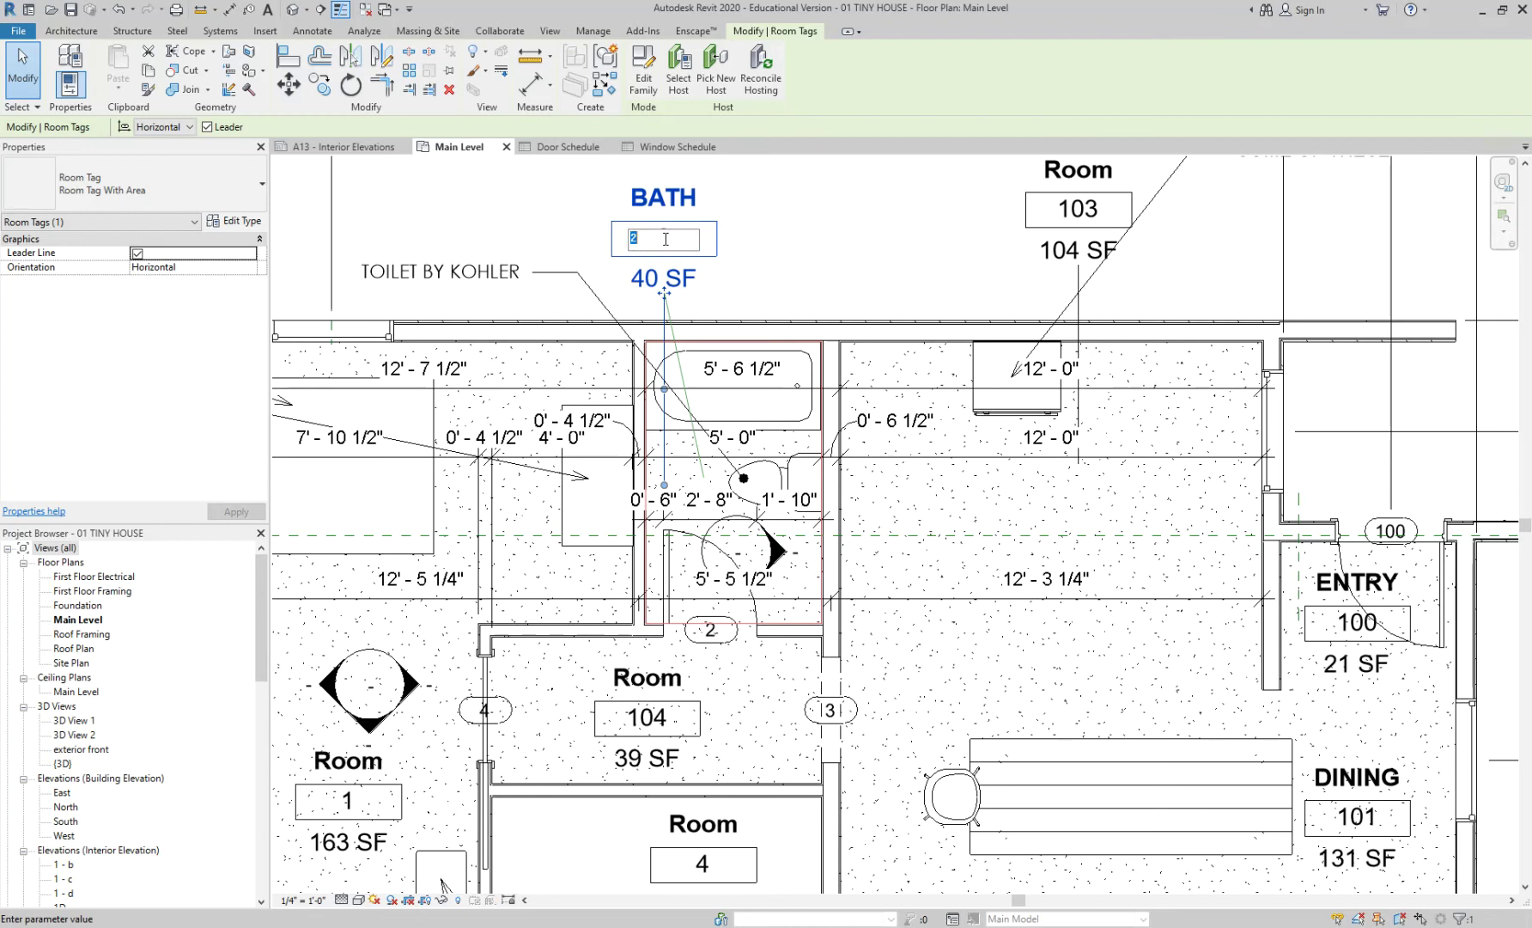
type("105")
key("Return")
Set the bathroom door's tag number to 105 to match the bath's room number
scroll(706, 640, "up", 3)
scroll(704, 651, "up", 3)
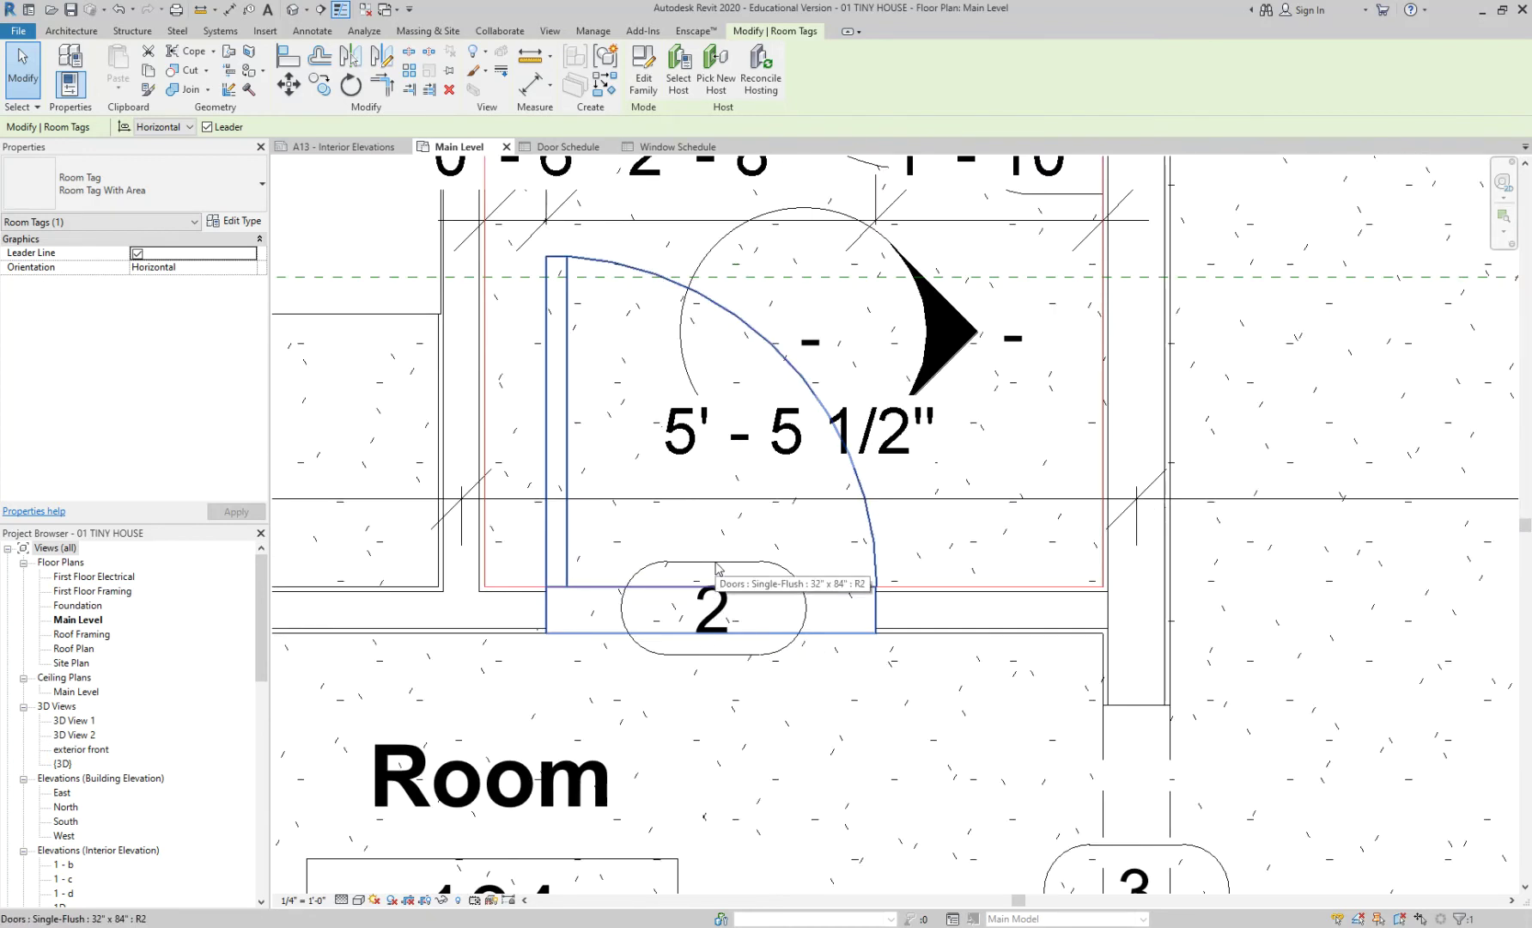
left_click(712, 607)
double_click(711, 606)
key("Return")
scroll(937, 525, "down", 2)
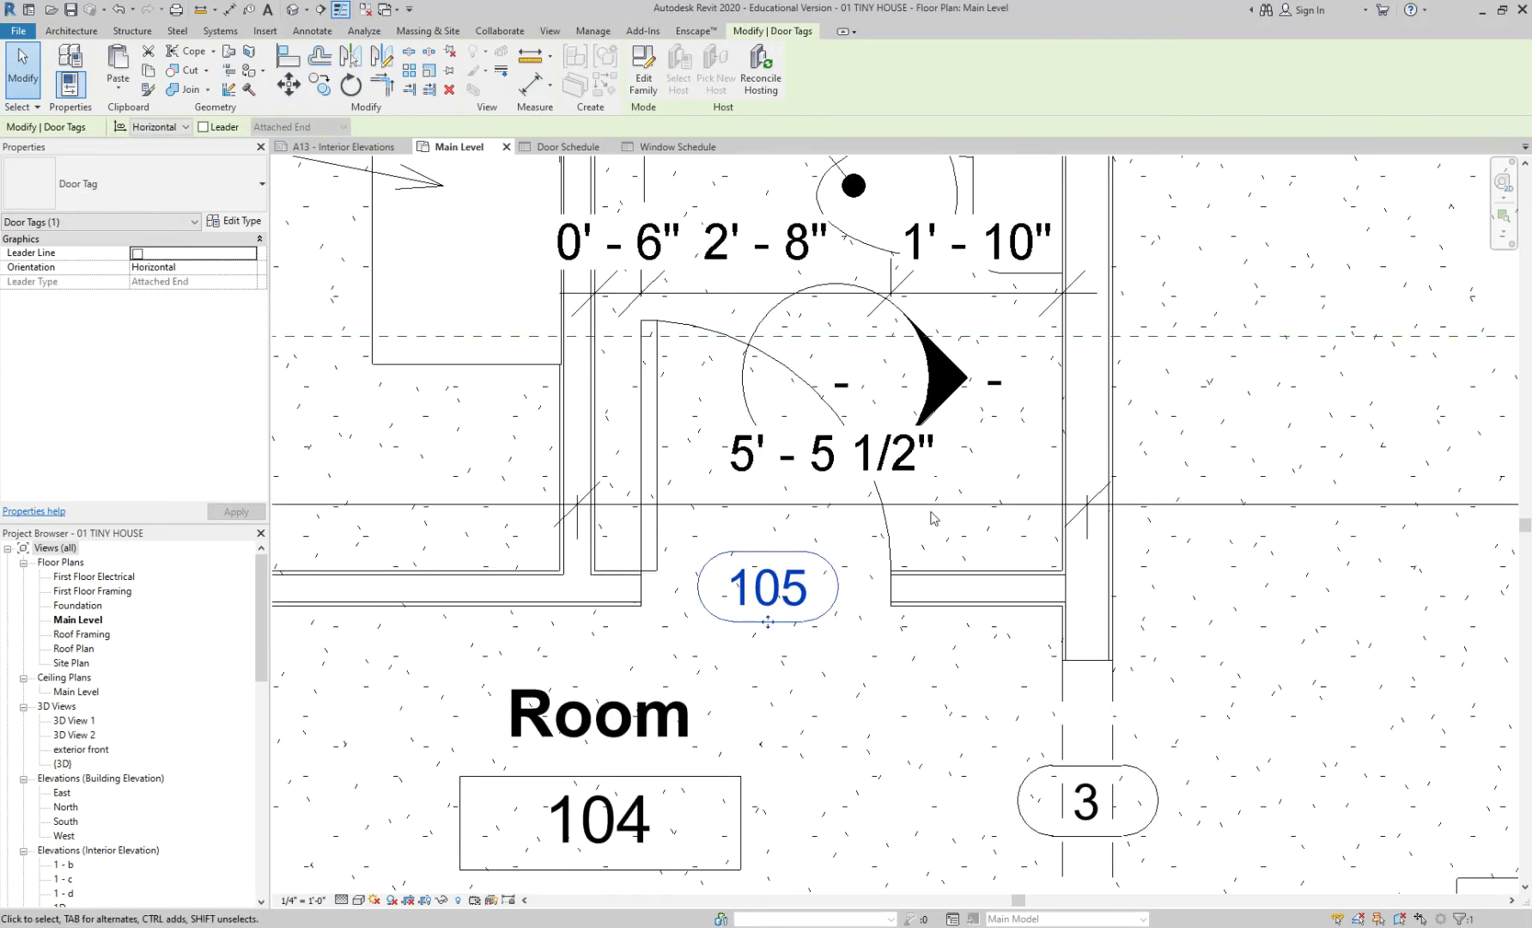
Delete door tag 3 at the opening between room 104 and the dining area
scroll(954, 509, "down", 1)
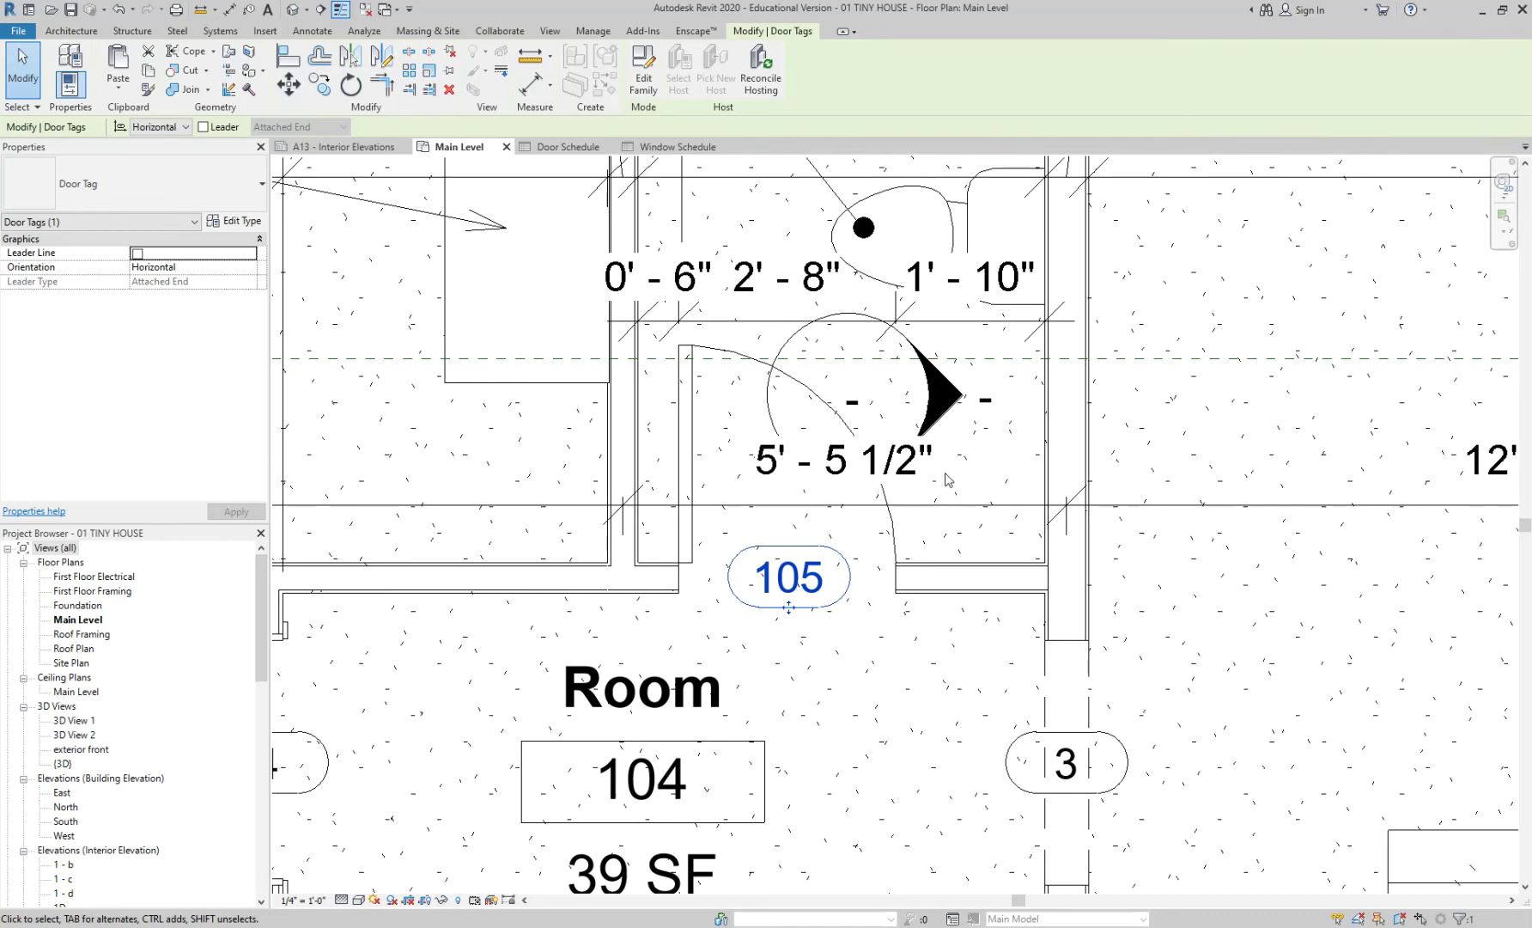
scroll(833, 558, "down", 1)
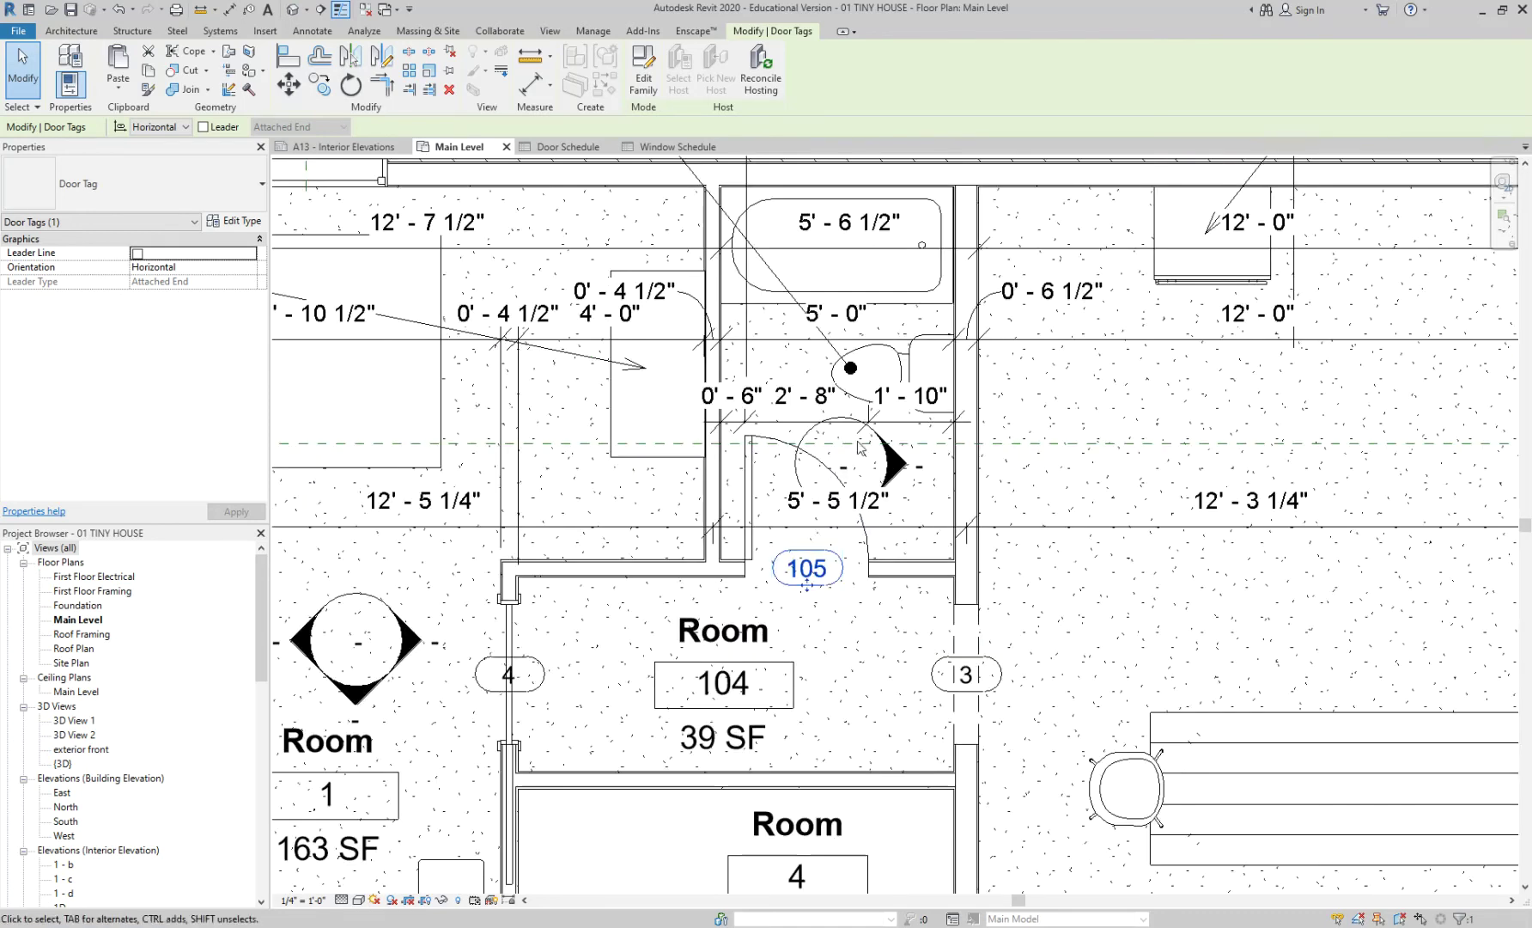
scroll(889, 510, "down", 2)
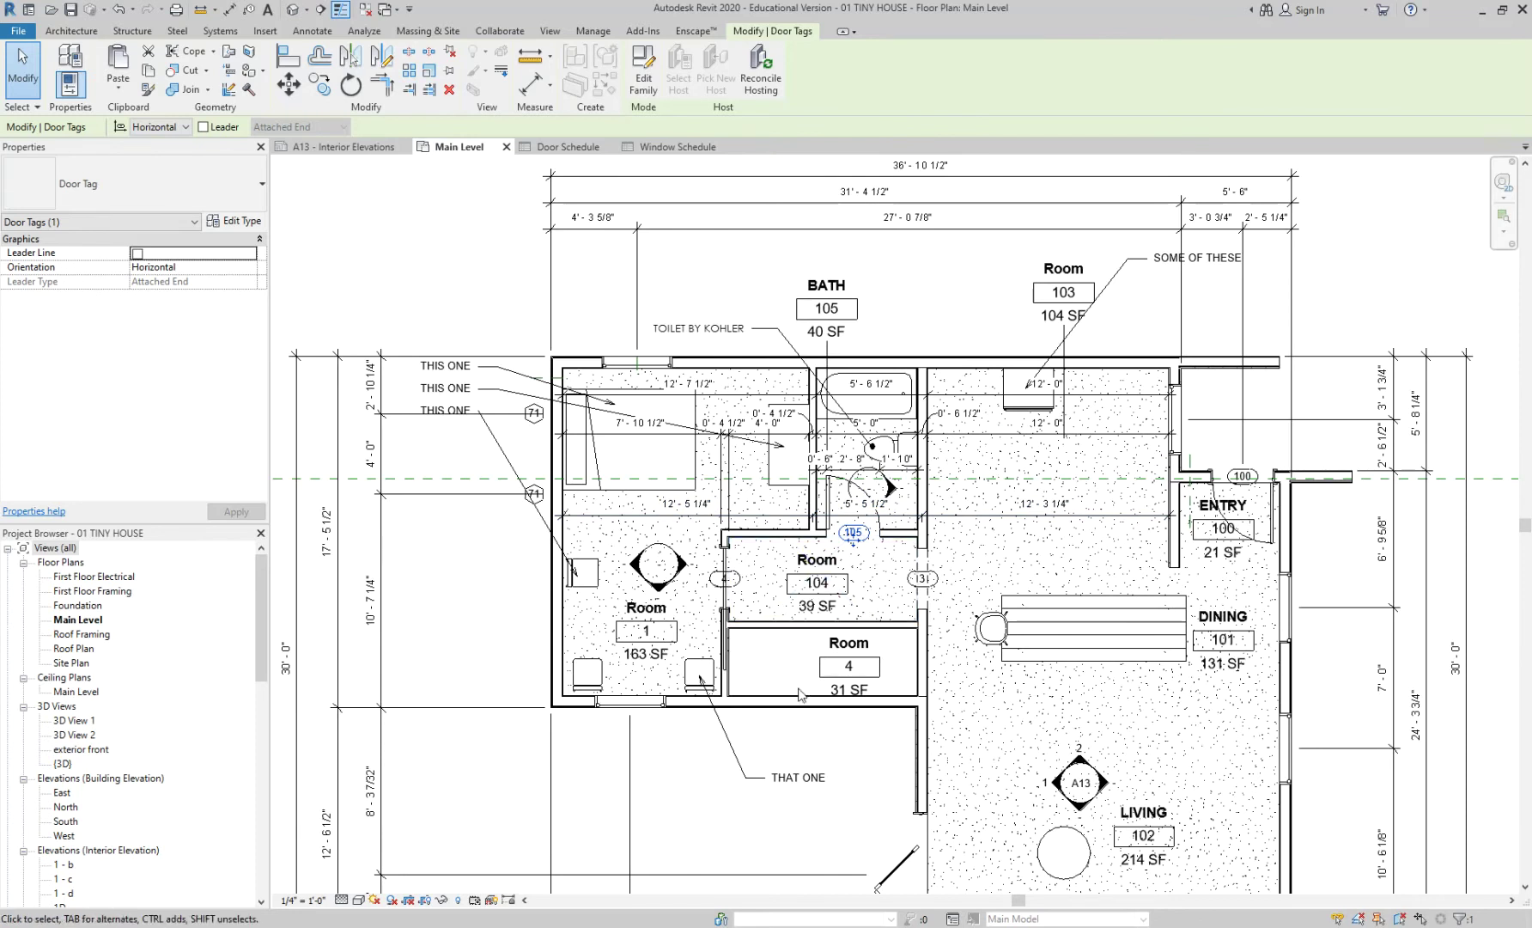
scroll(769, 657, "up", 1)
scroll(771, 658, "up", 1)
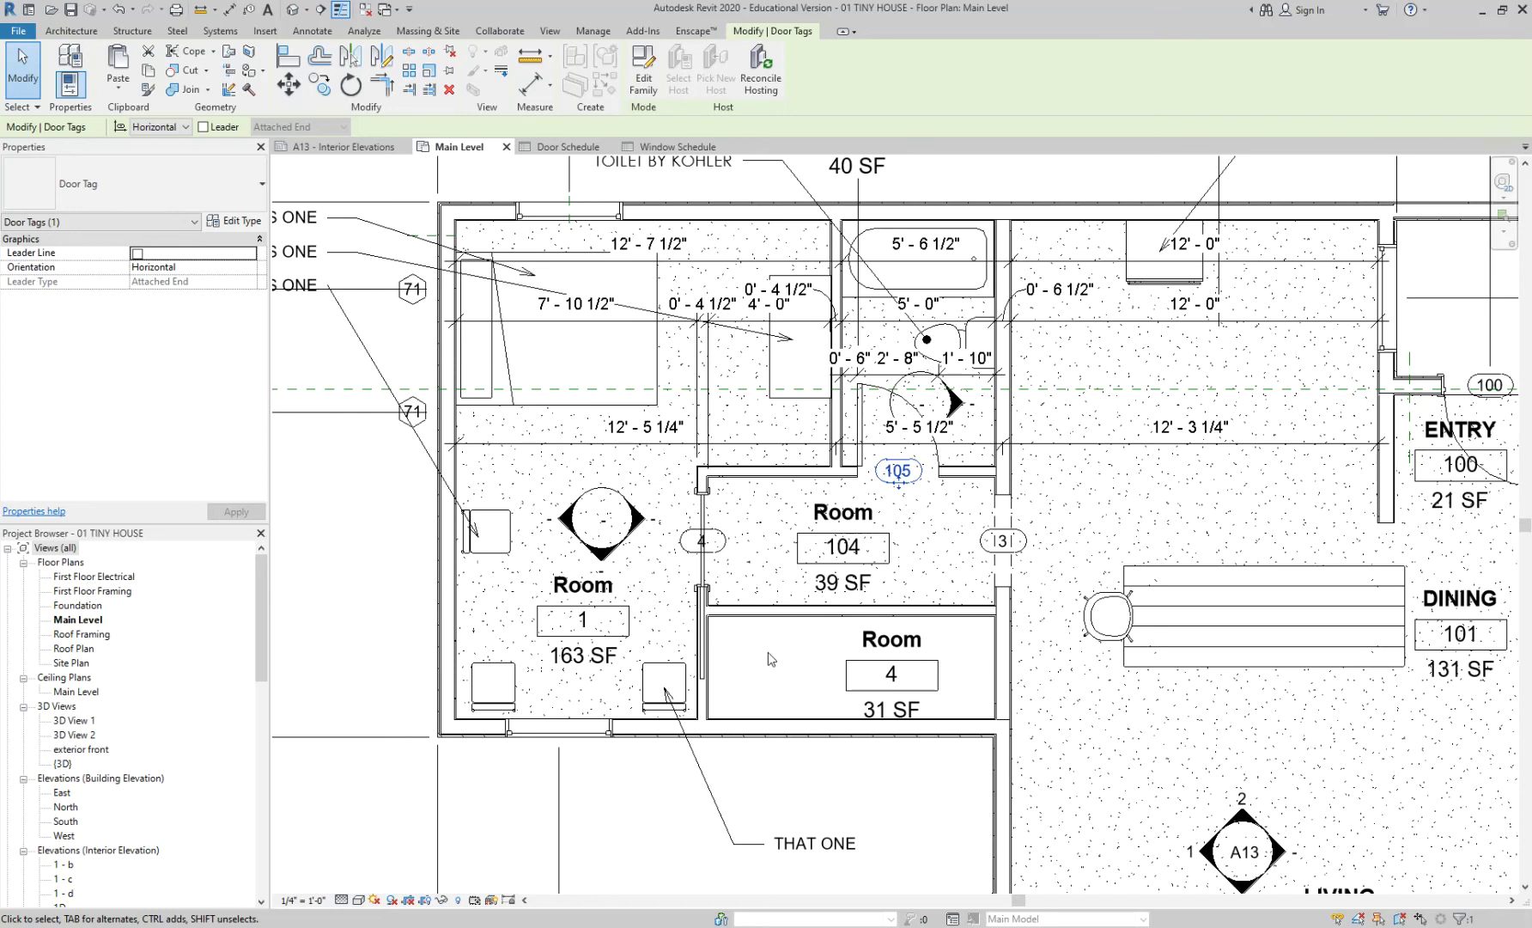
scroll(1026, 571, "up", 1)
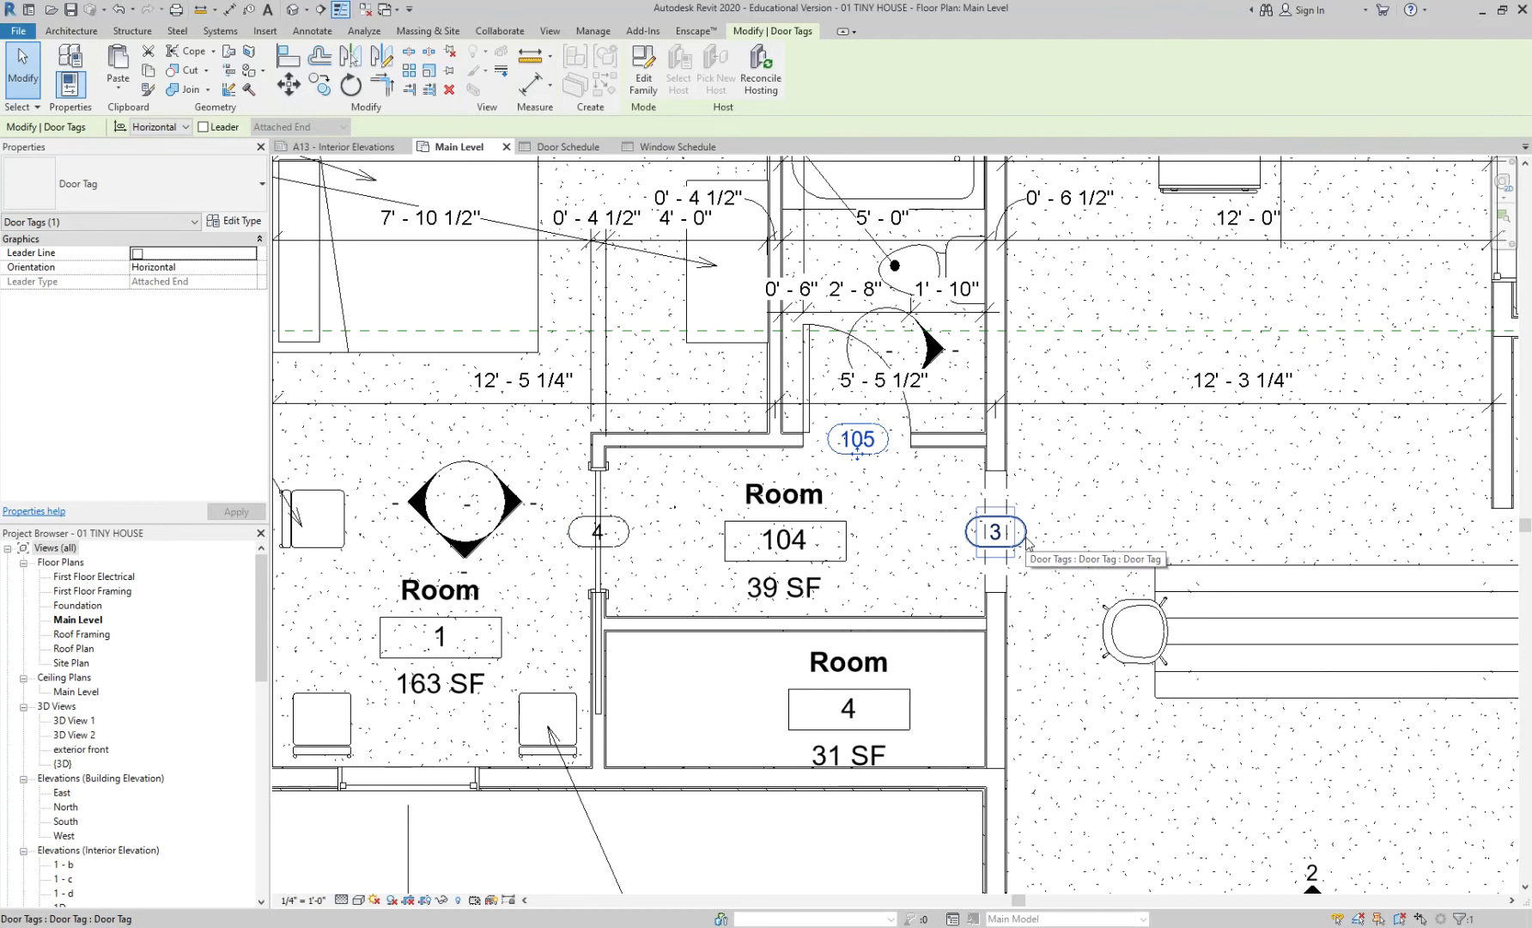
left_click(1028, 543)
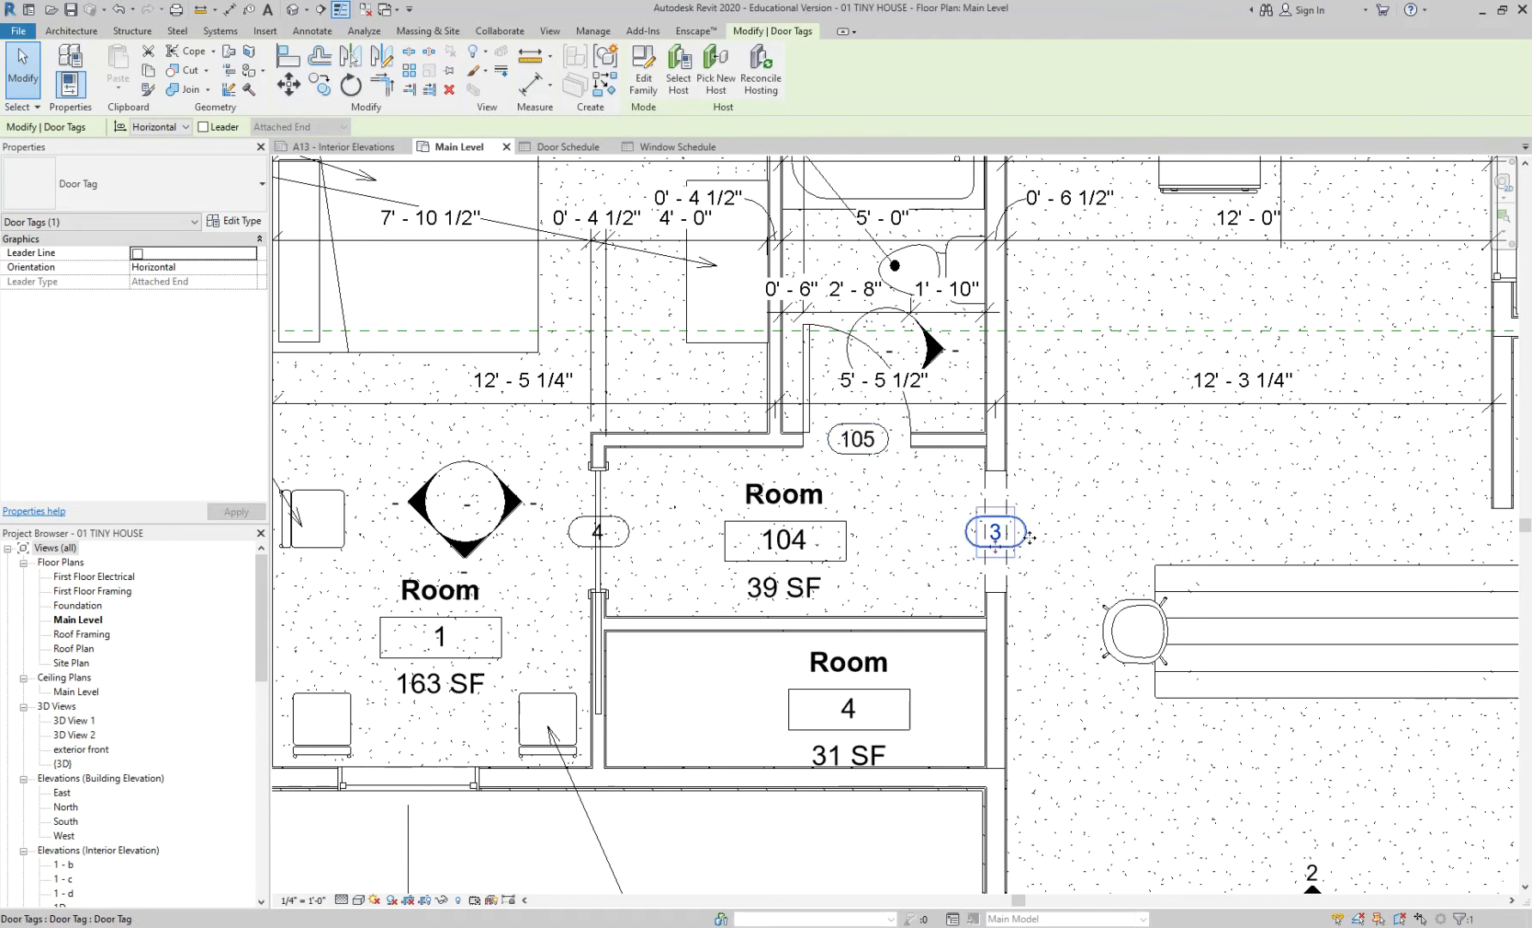
key("Delete")
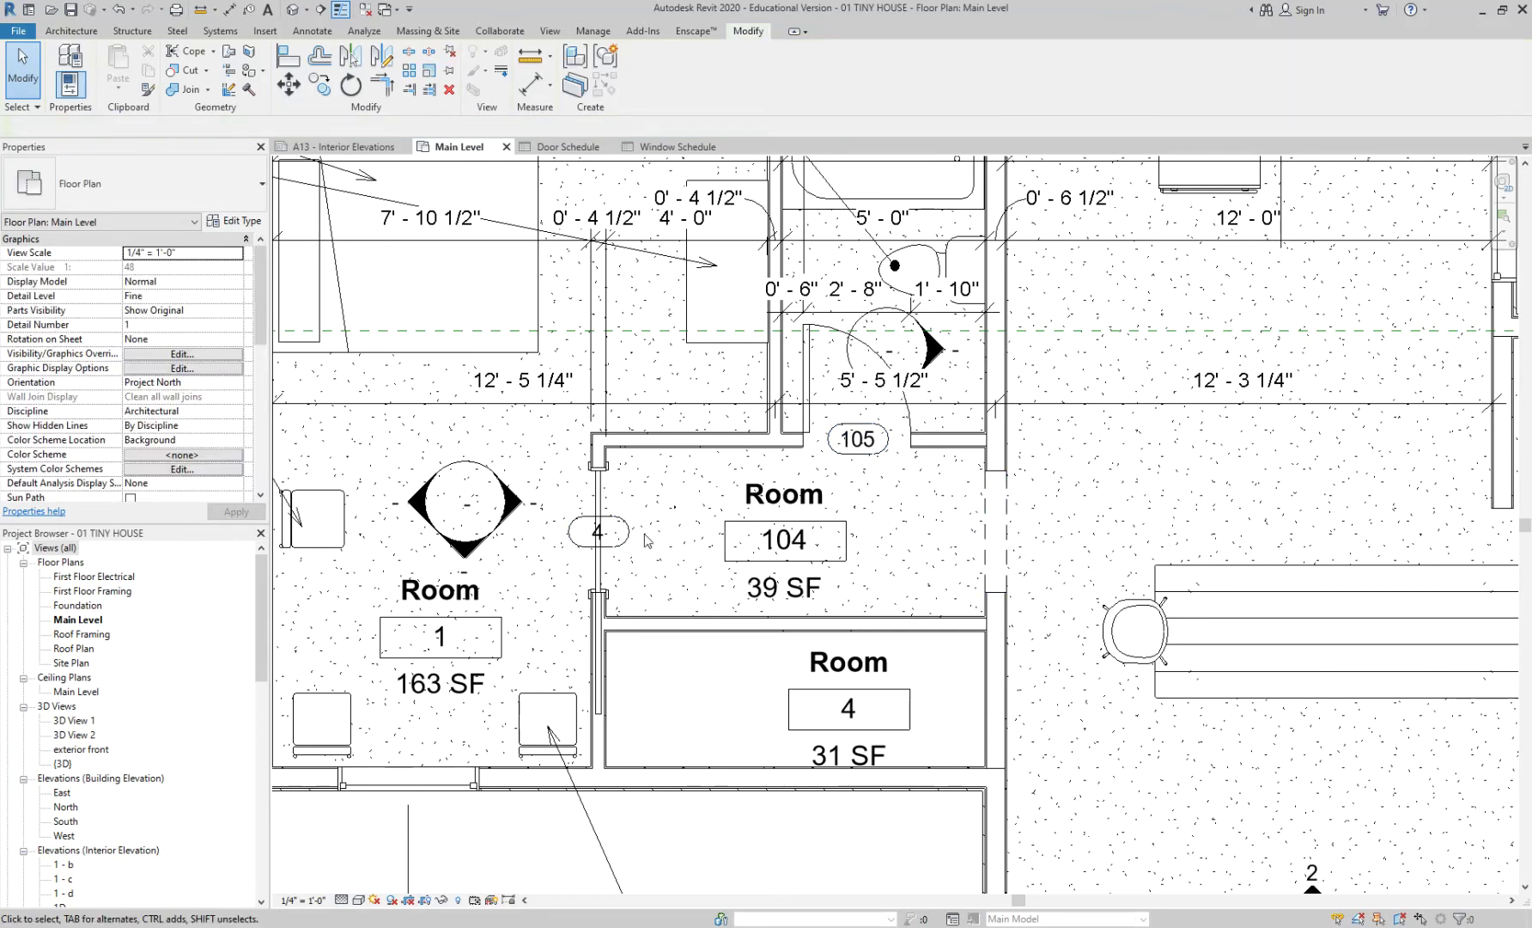
Place a Single-Flush 32" x 84" door like the bathroom's in the same wall, between the bathroom and room 1
middle_click_drag(590, 479, 650, 579)
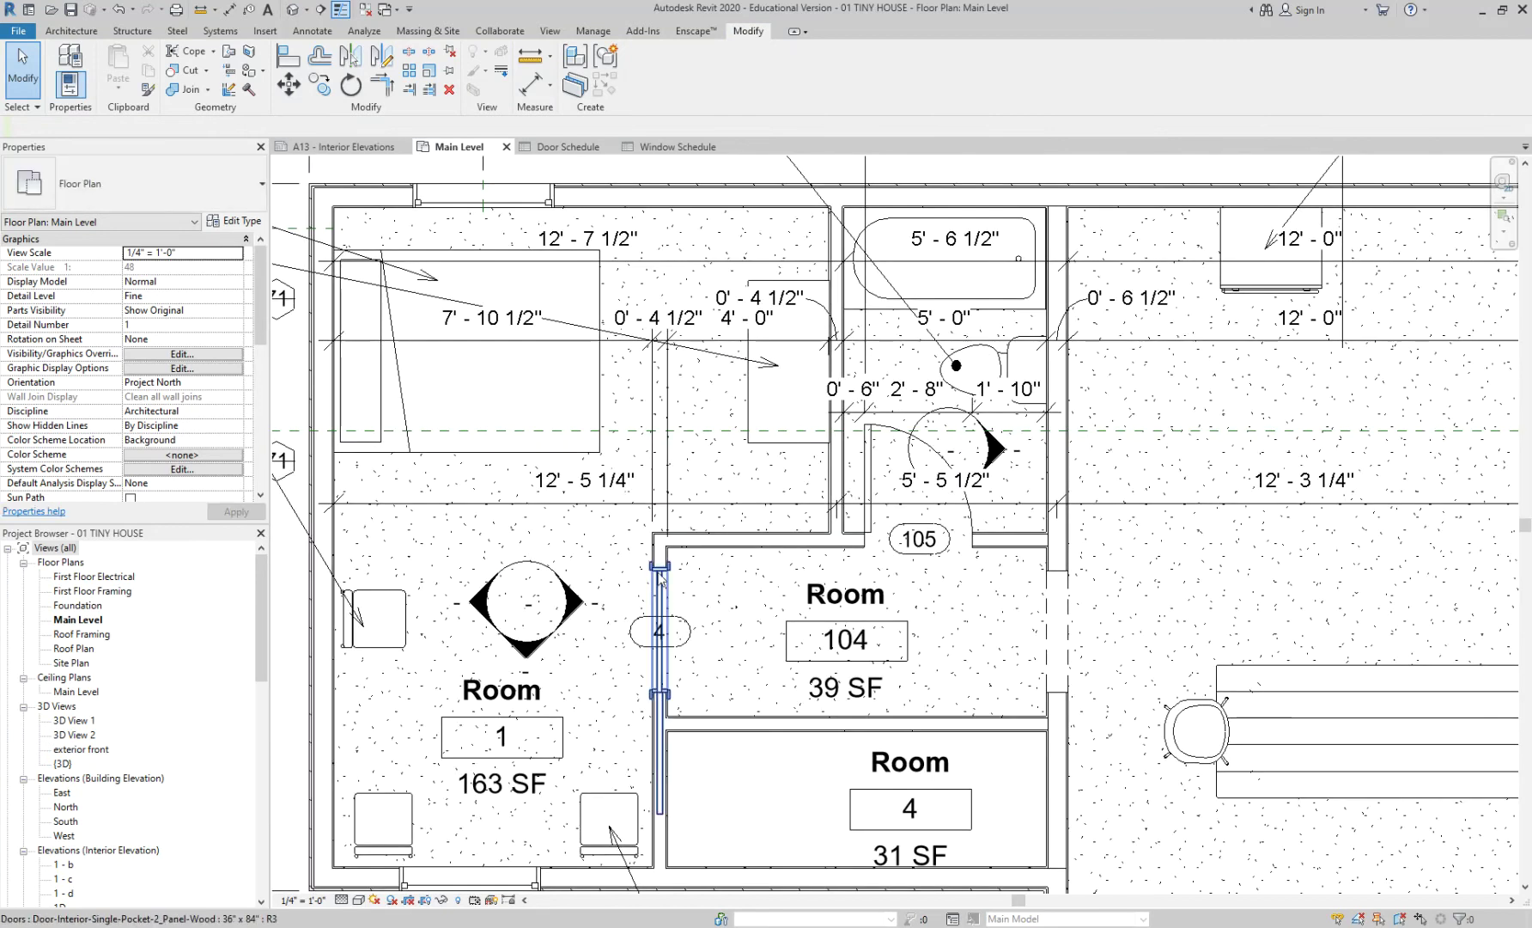
left_click(652, 577)
key("Escape")
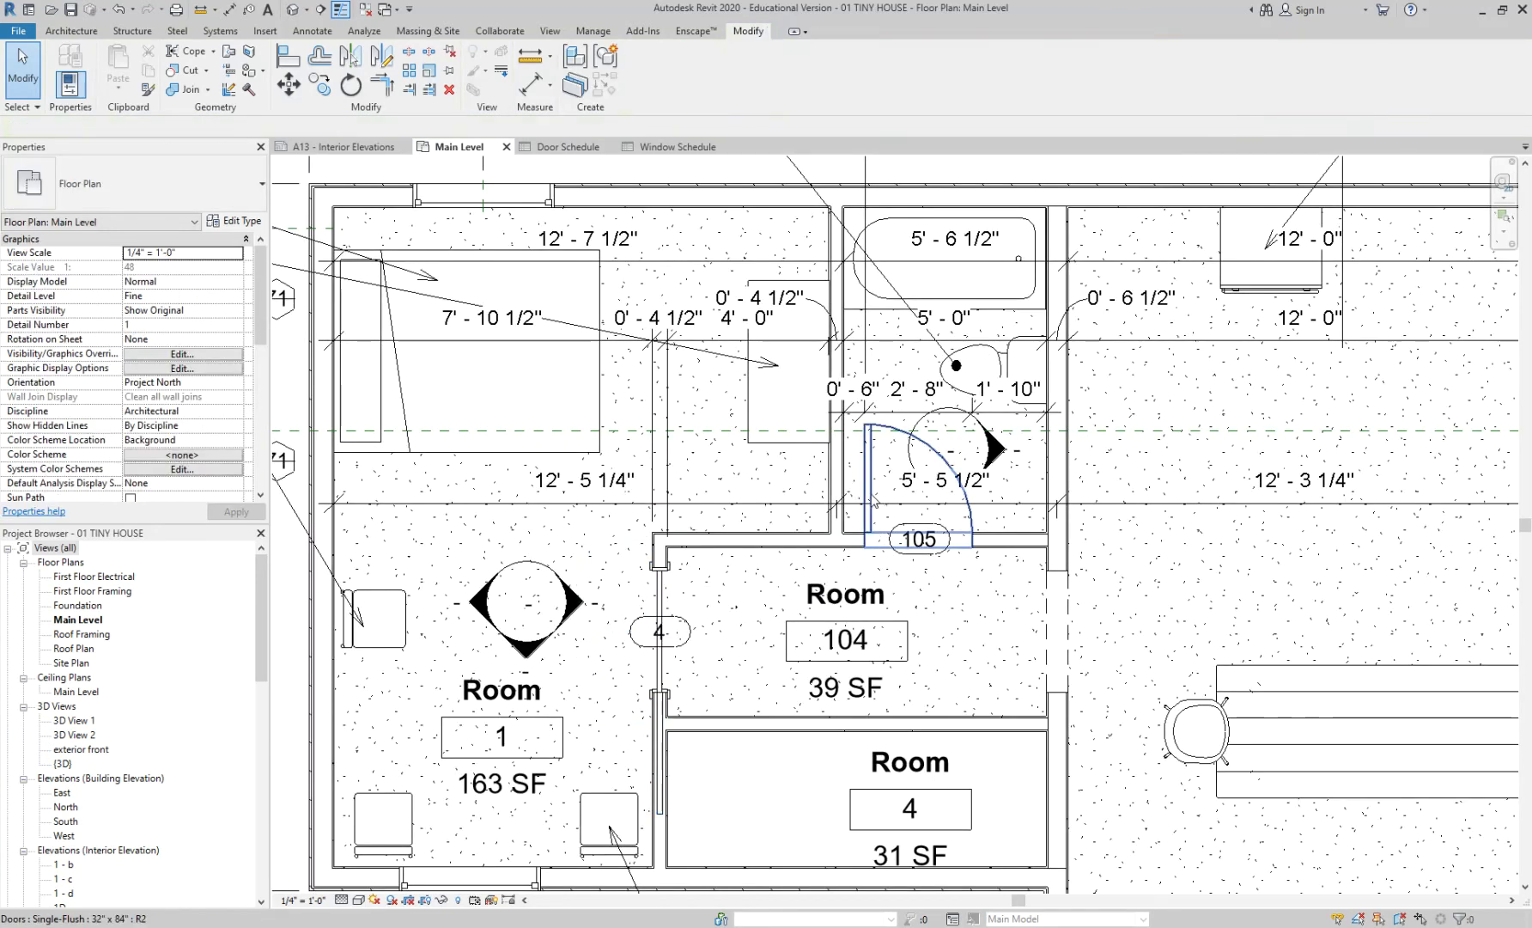
left_click(873, 495)
key("c")
key("s")
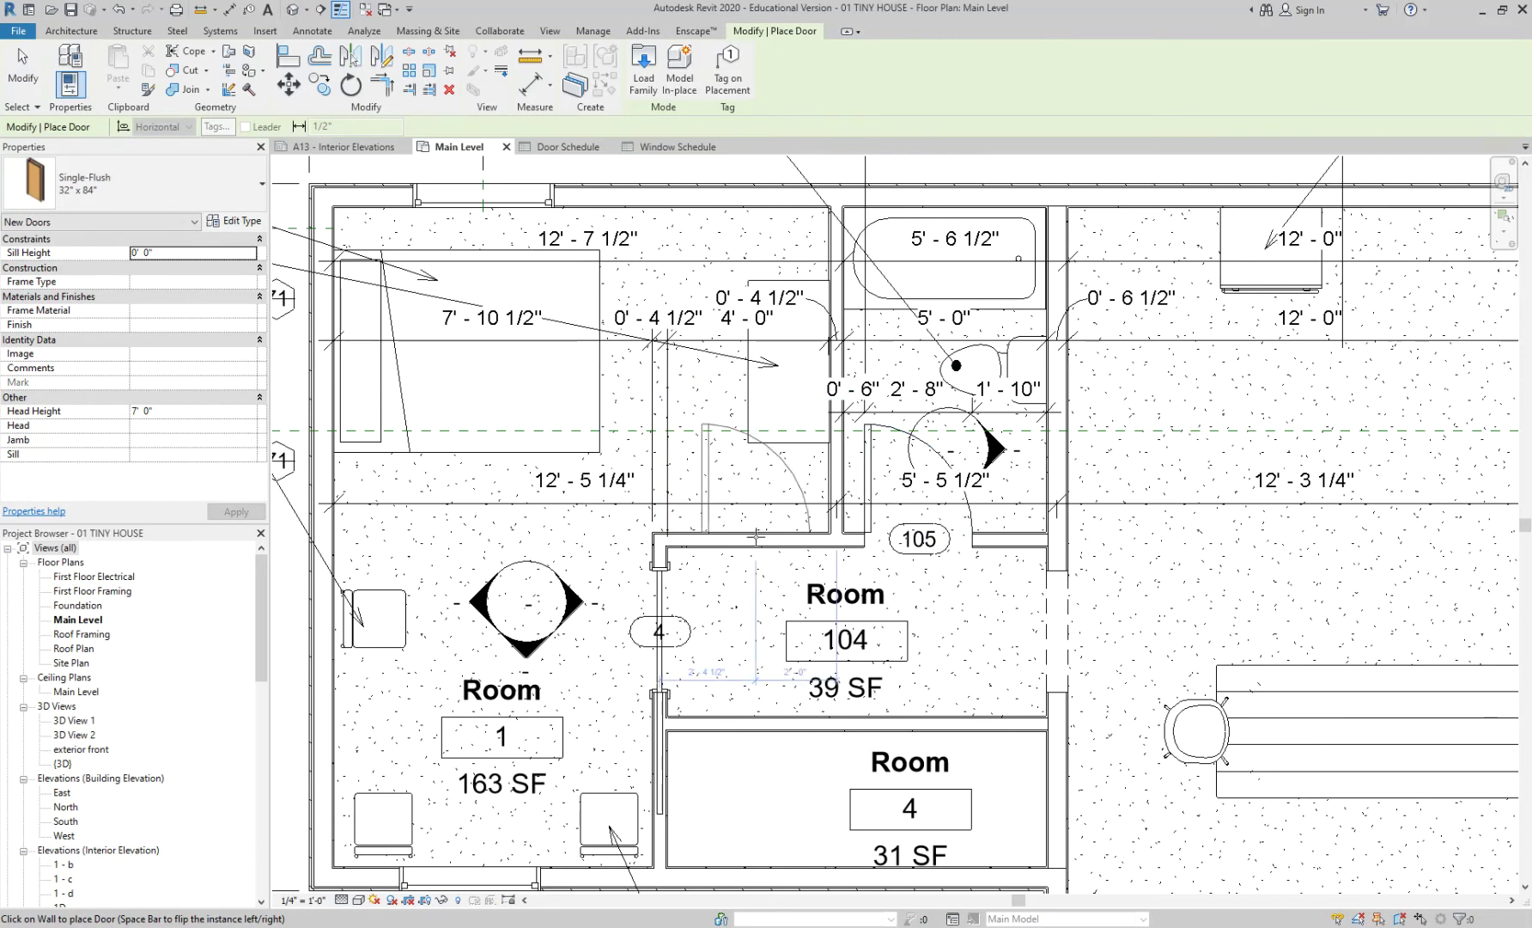
left_click(755, 536)
key("Escape")
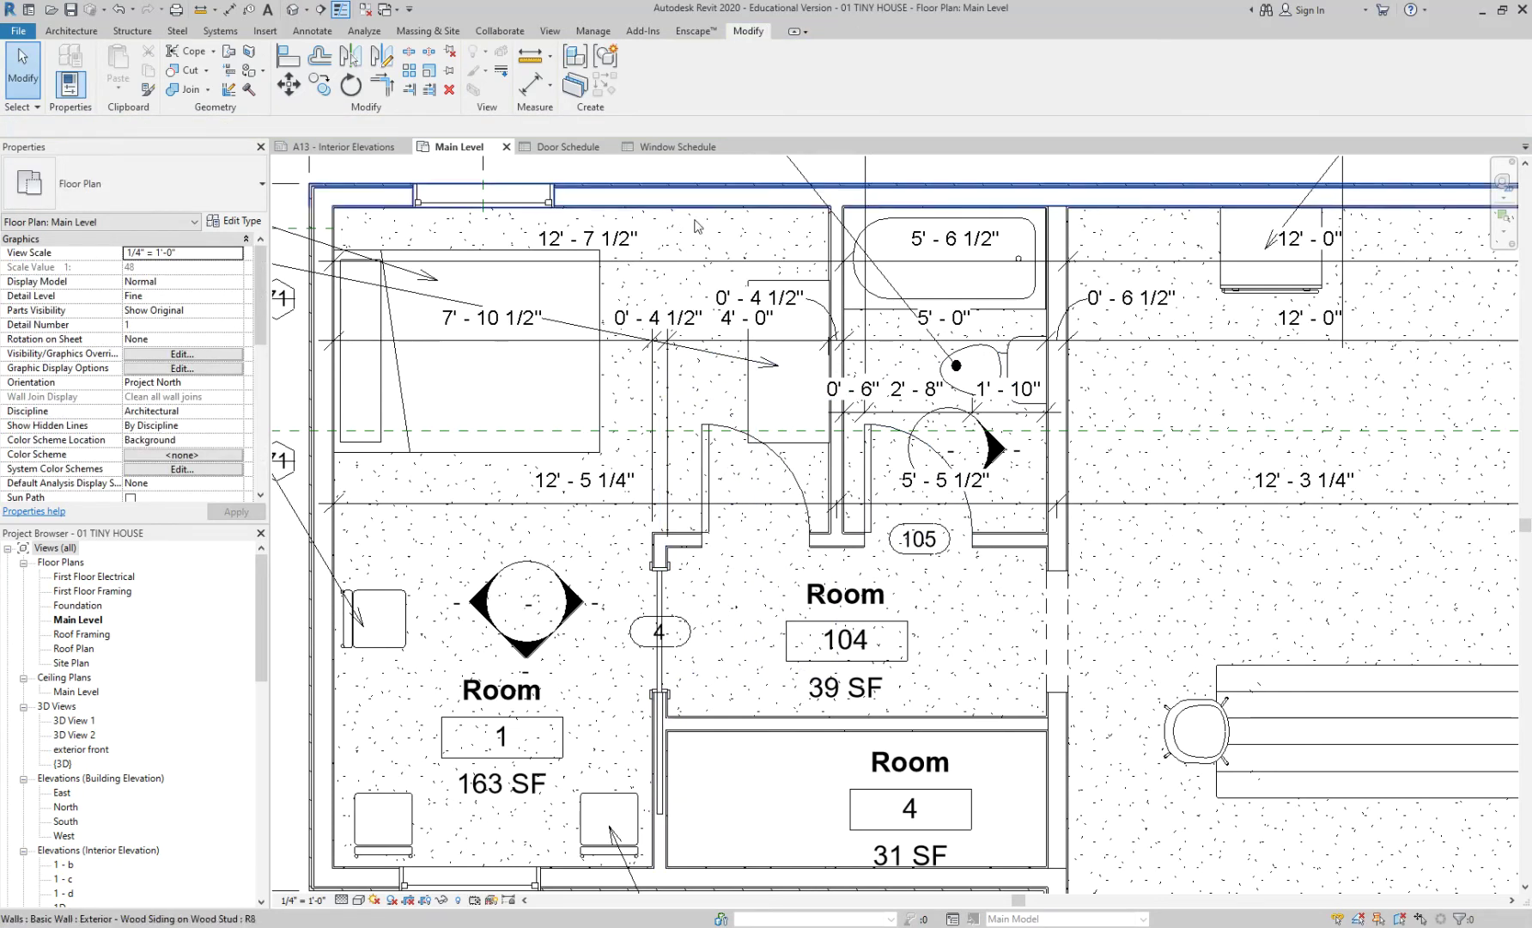
Extend the interior partition between rooms 1 and 104 up to the exterior wall, enclosing the space beside the bathroom
left_click(658, 556)
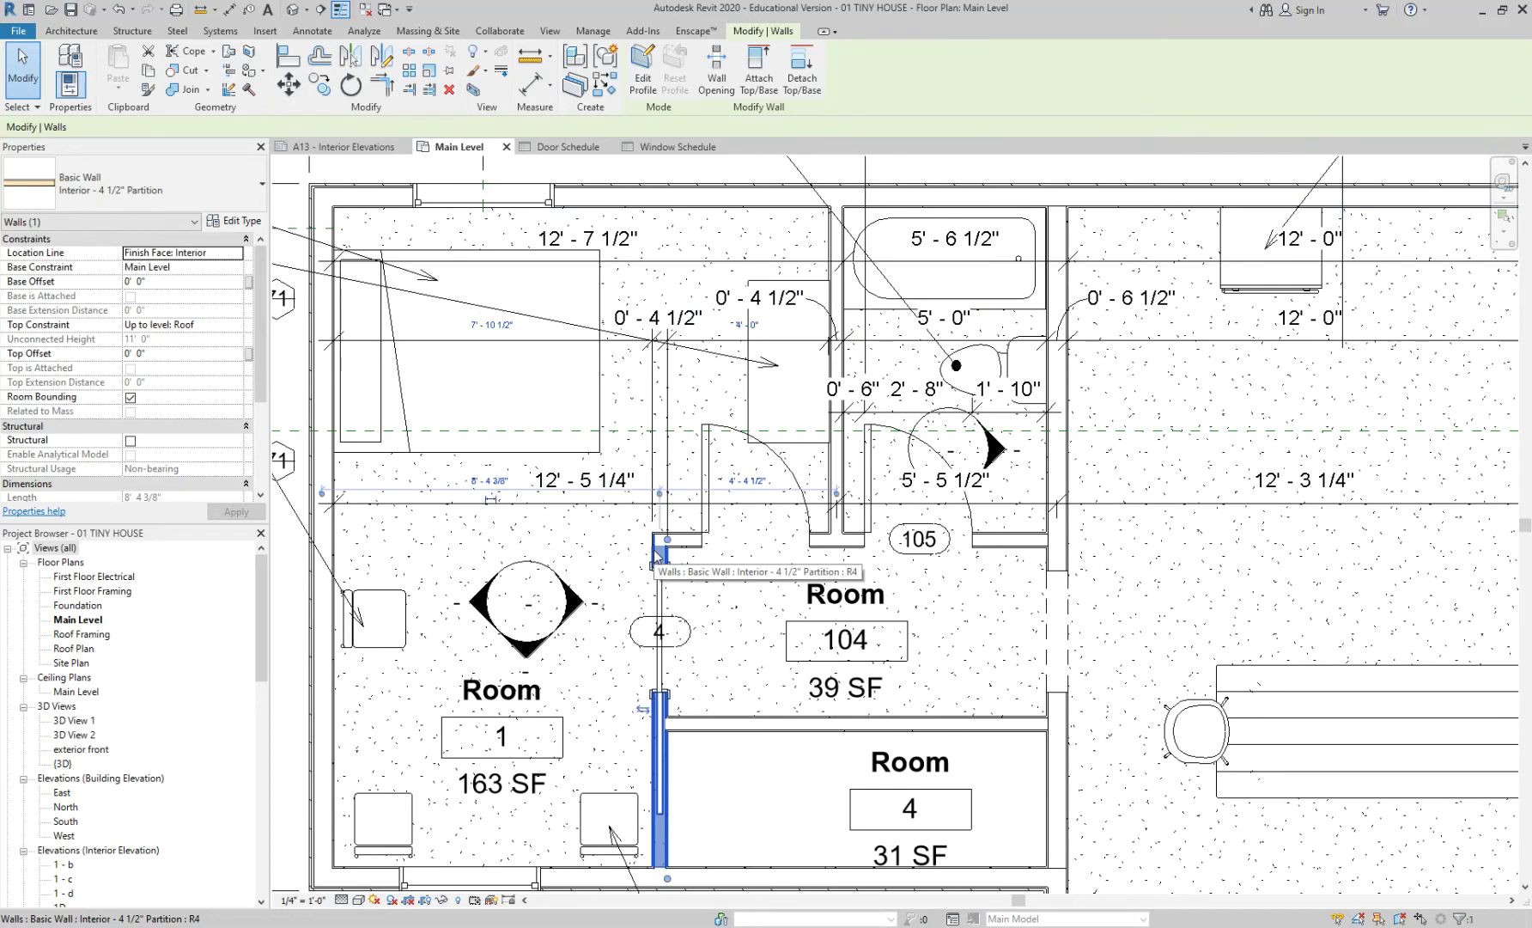
left_click_drag(667, 539, 668, 206)
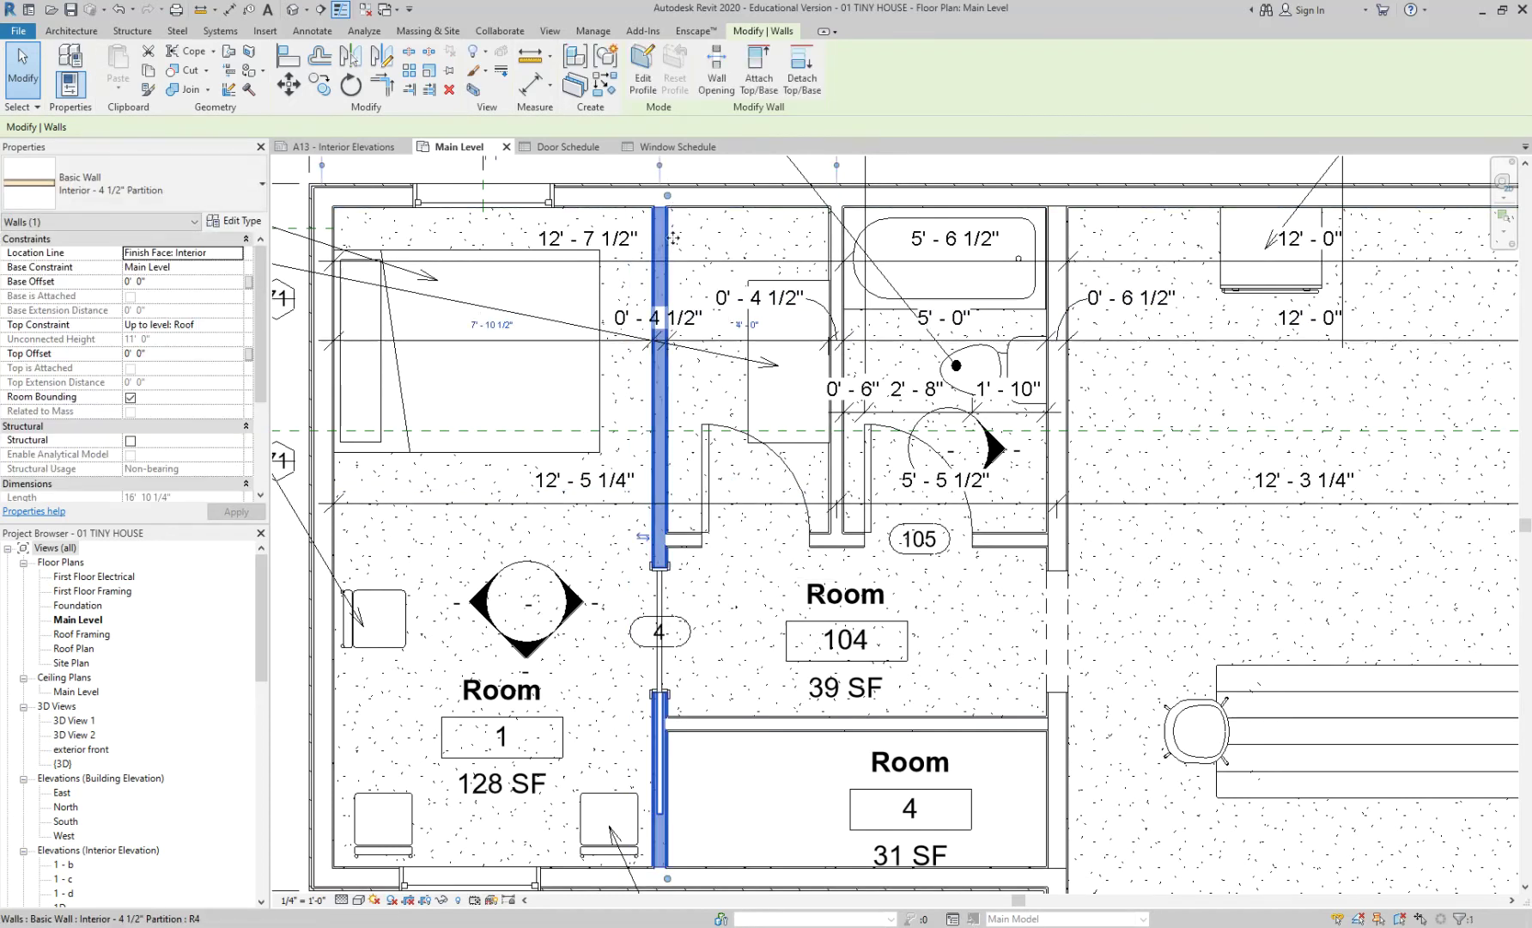
key("Escape")
left_click(711, 448)
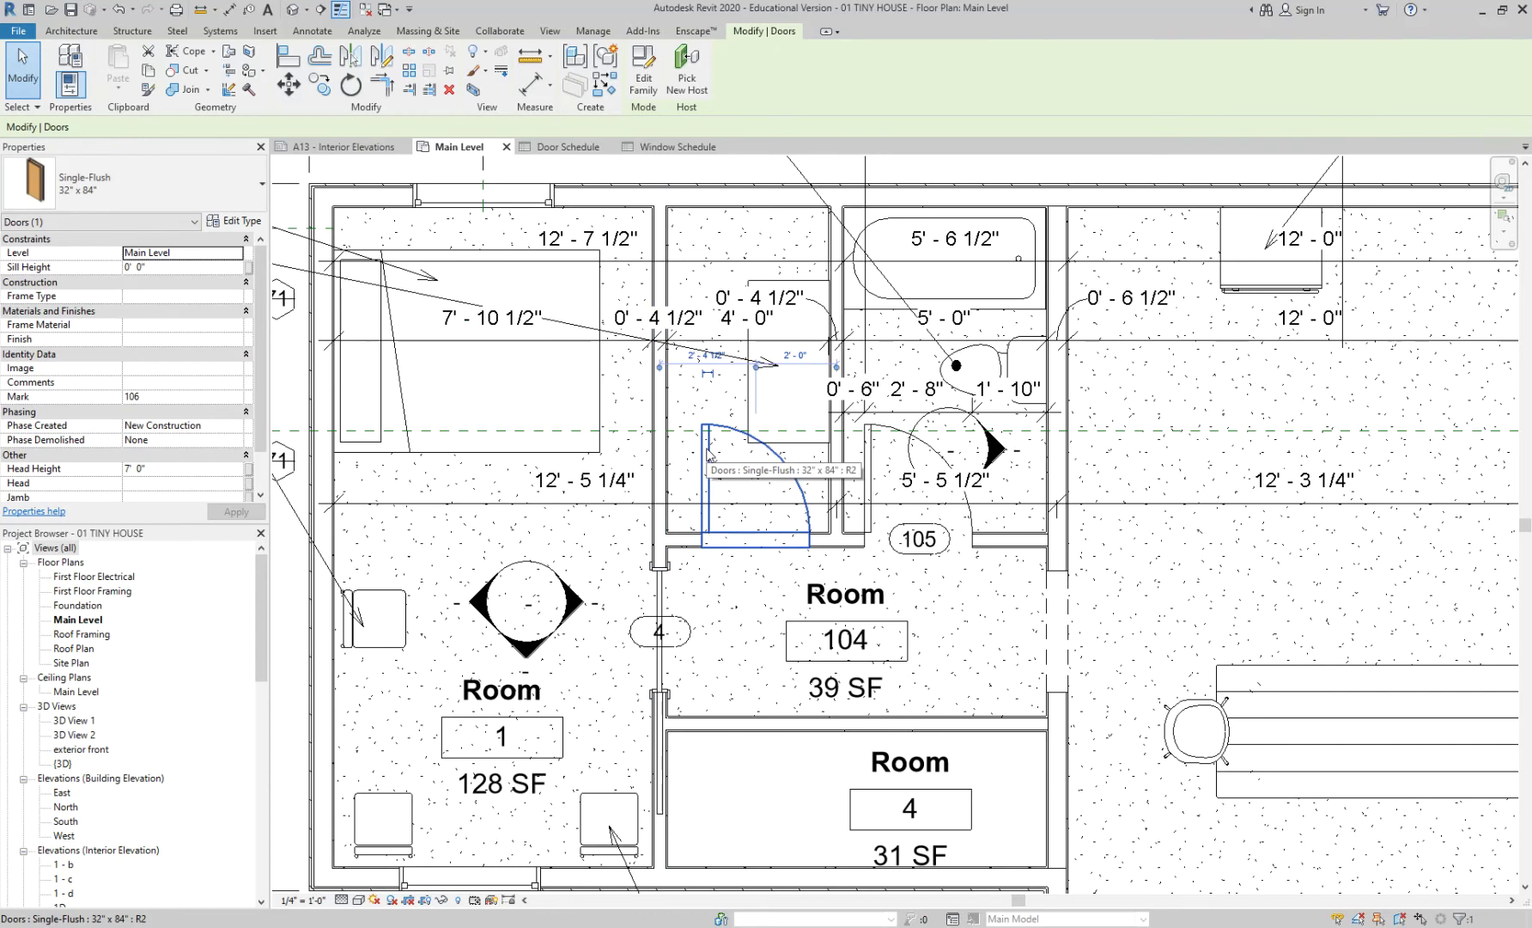
key("m")
key("v")
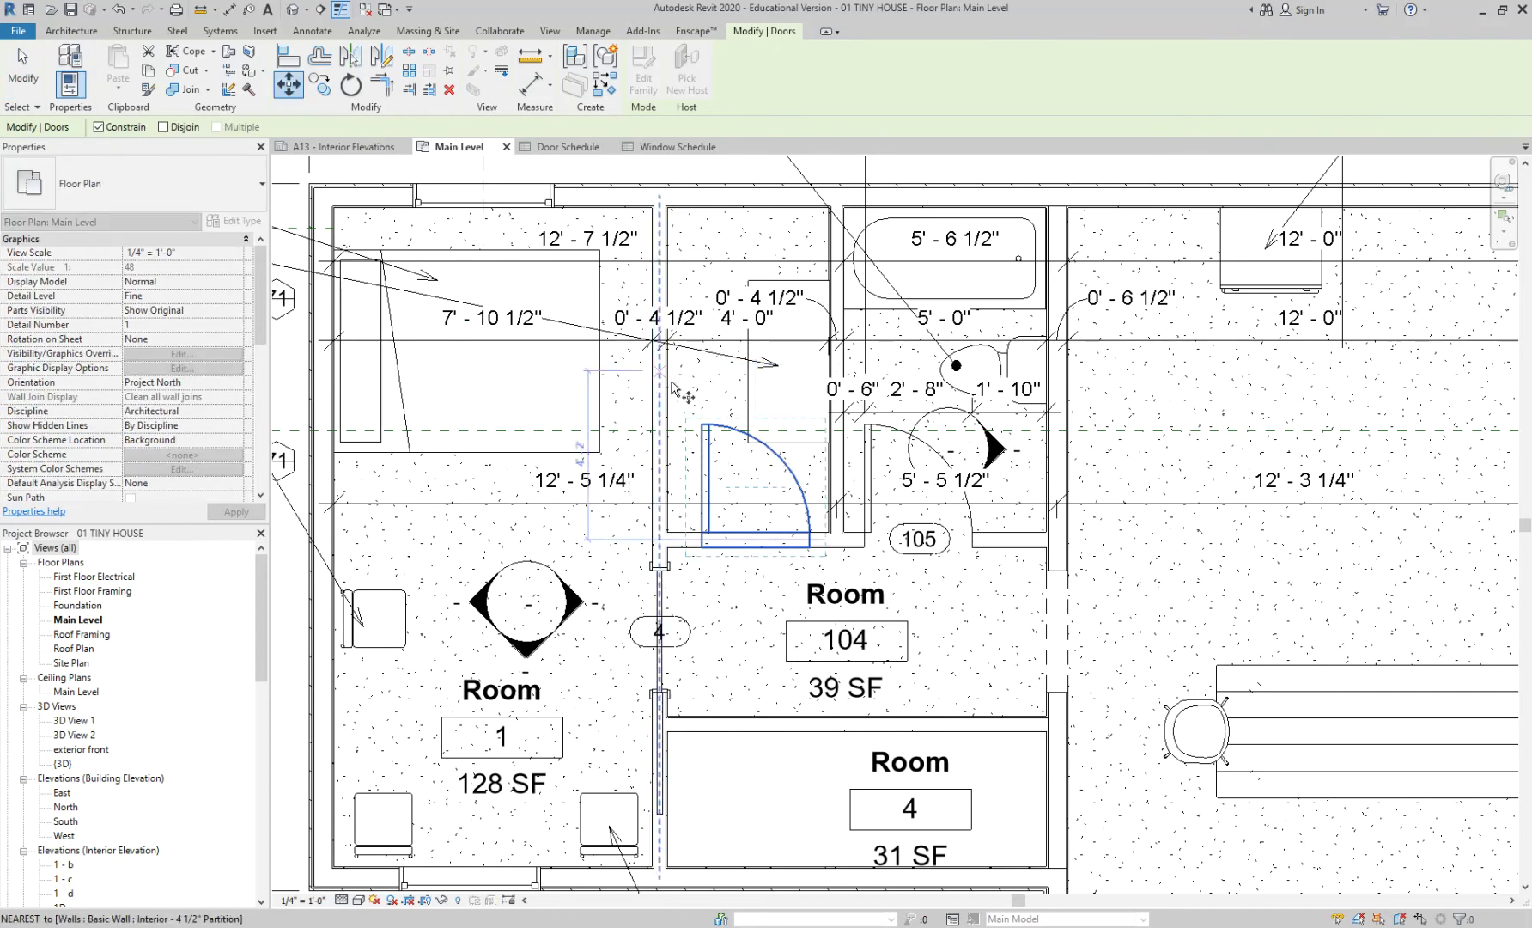
left_click(704, 427)
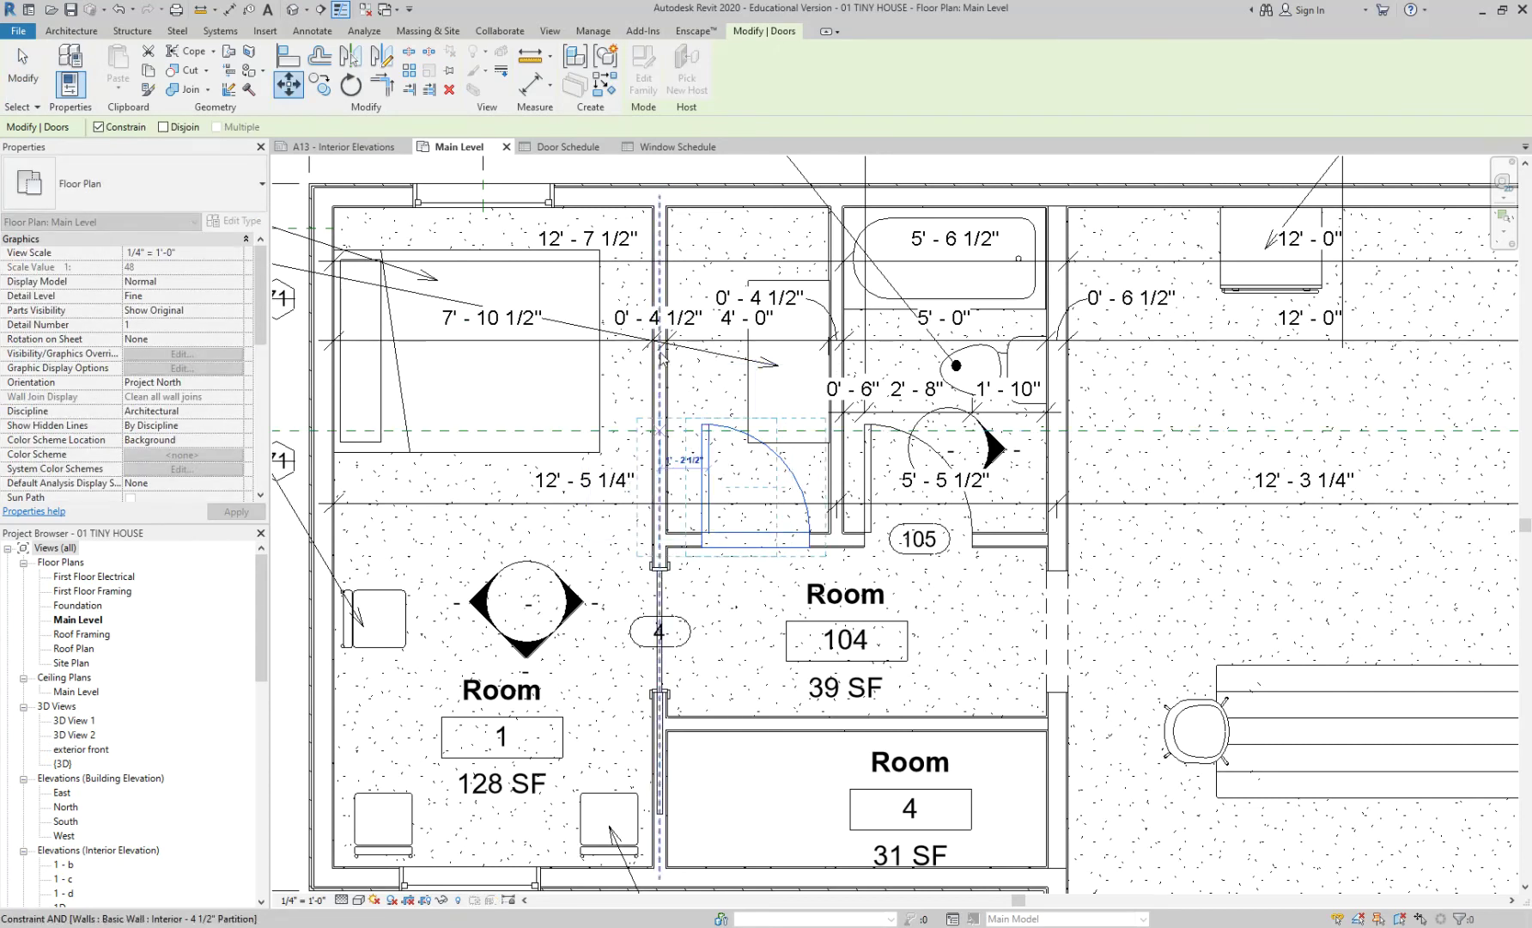
key("Escape")
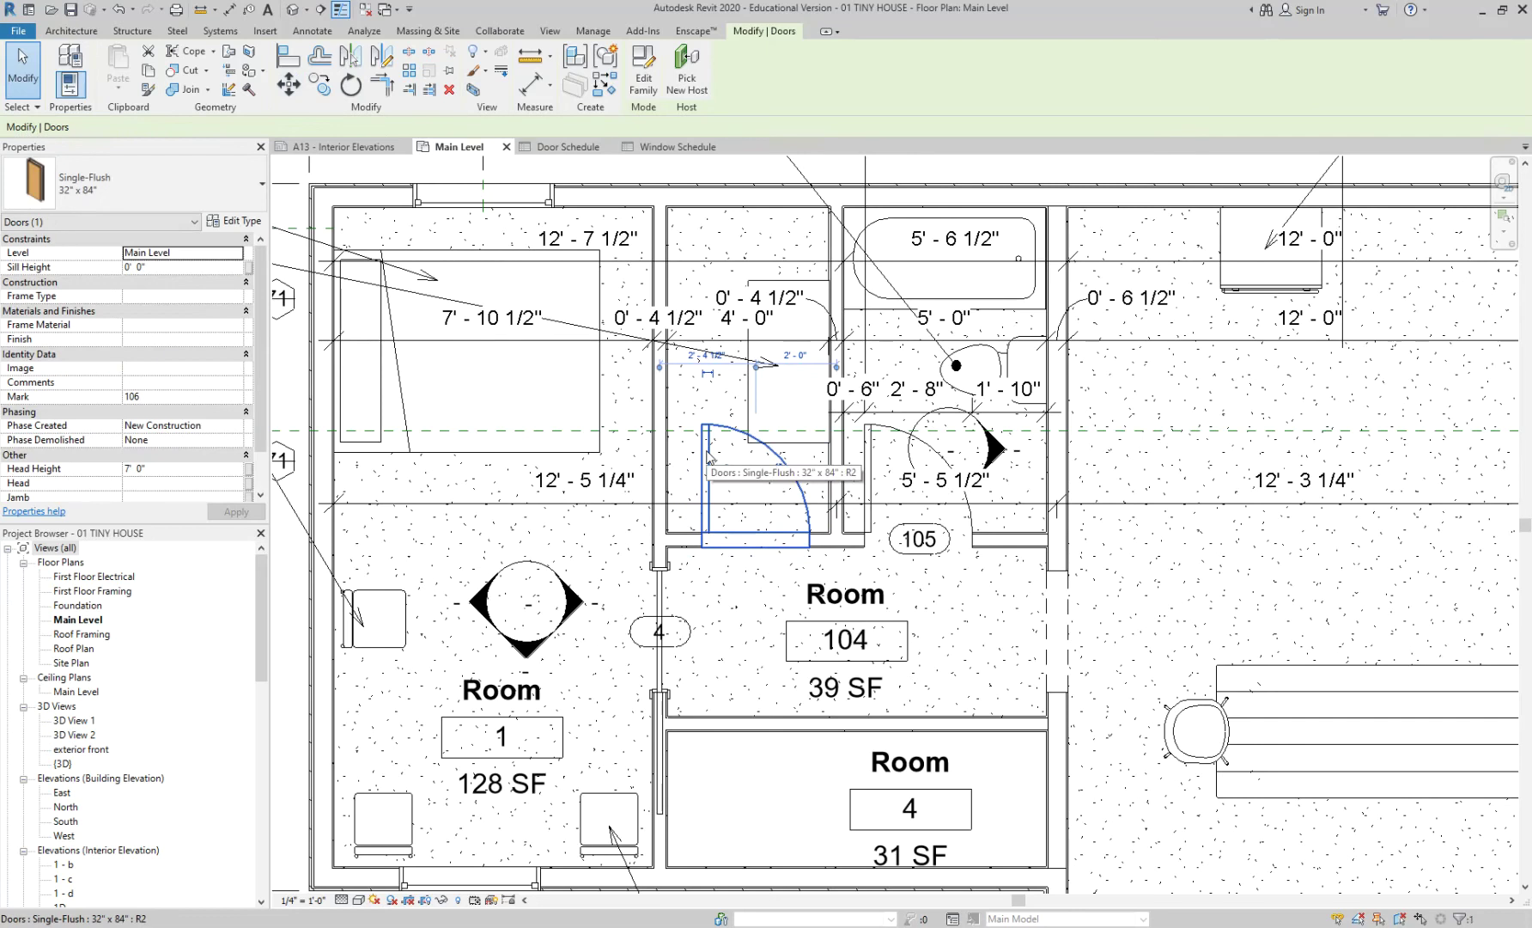
Place a matching Single-Flush 32" x 84" door in the partition between room 1 and the enclosed space, replacing the one opening to room 104
key("c")
key("s")
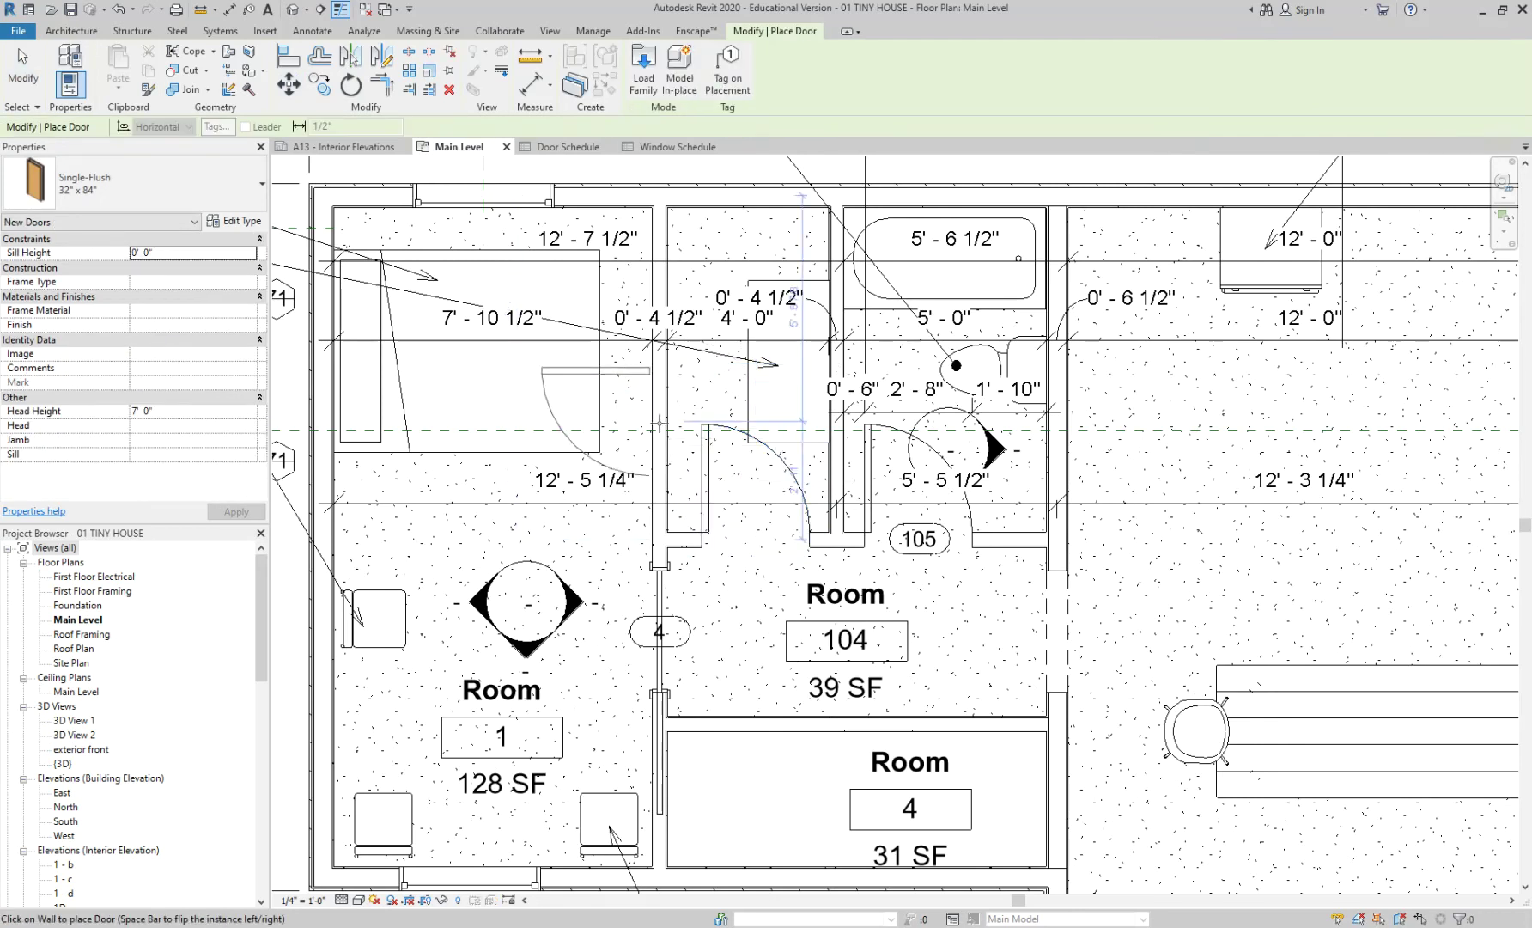
left_click(805, 492)
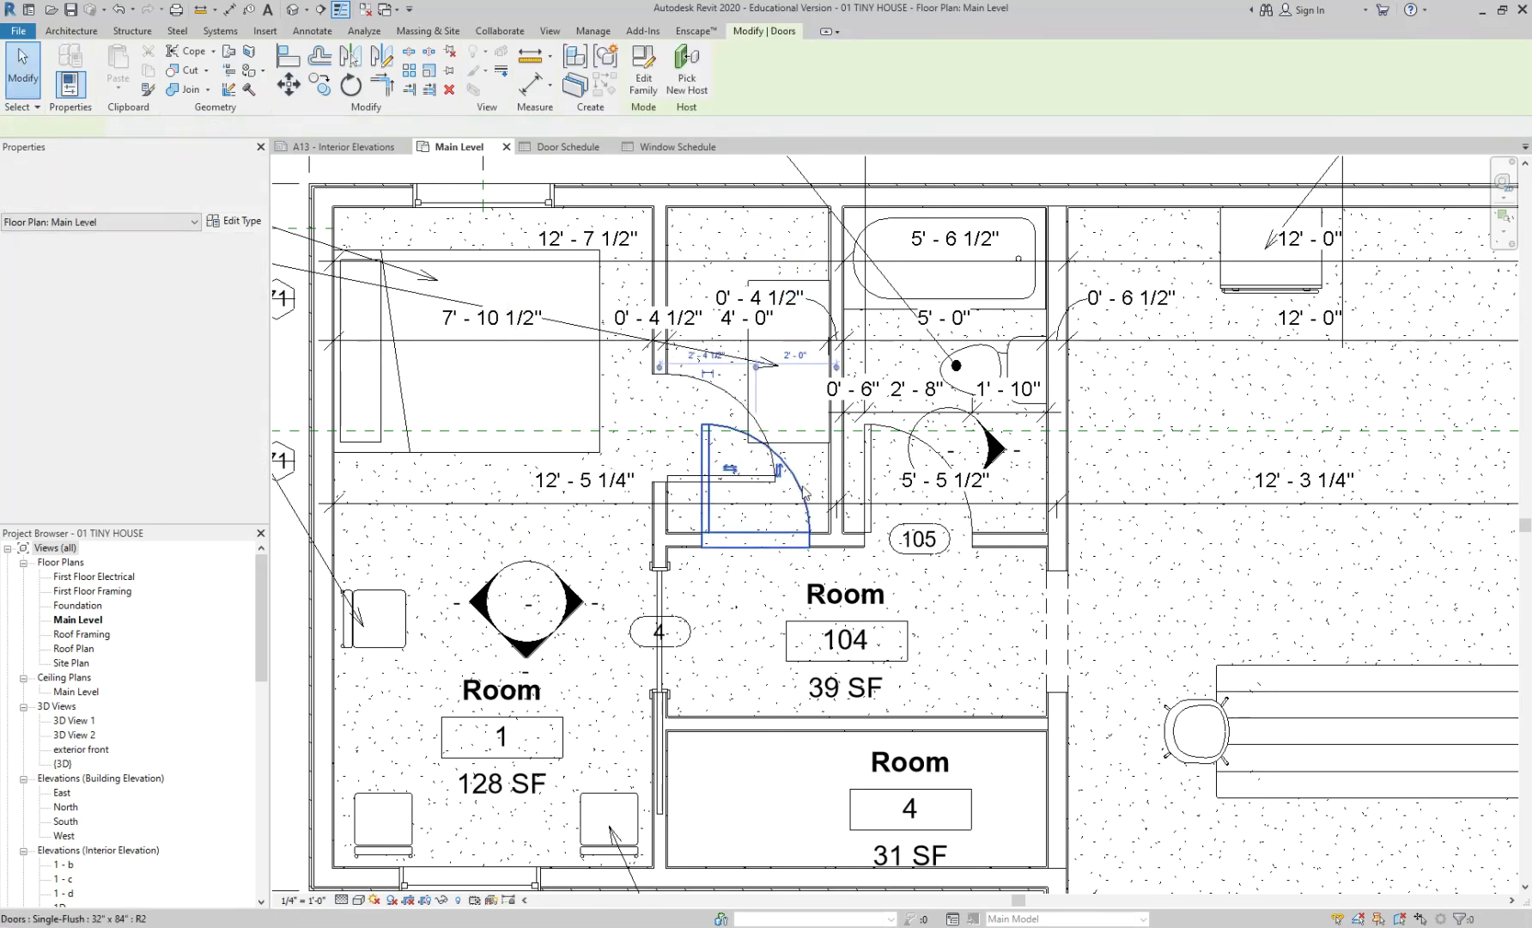
key("Delete")
left_click(687, 485)
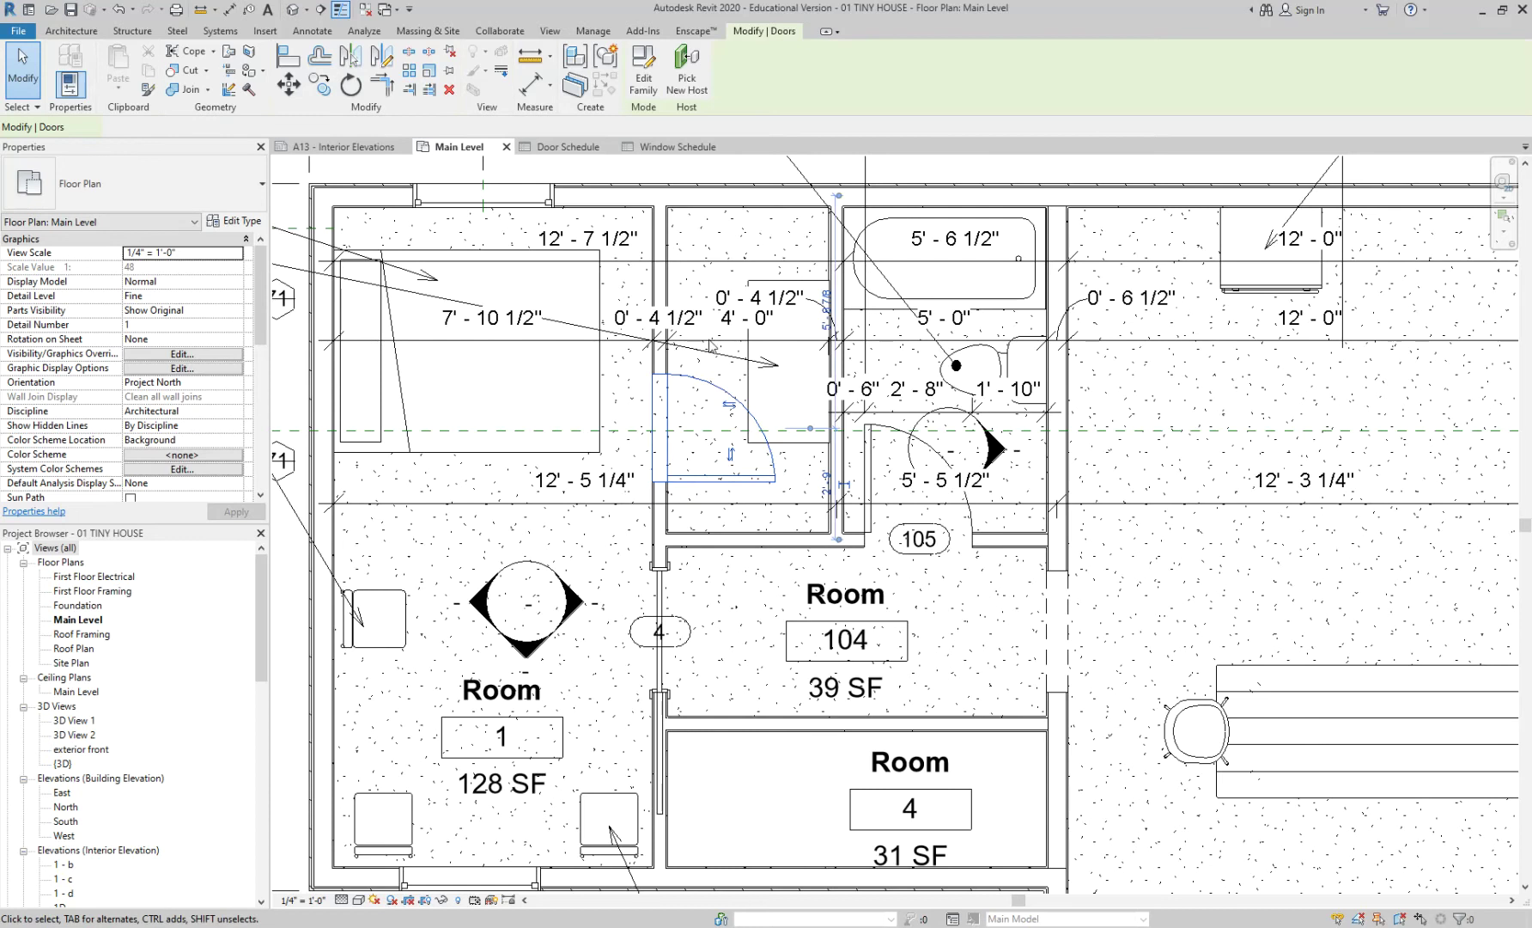
key("Escape")
Tag the new door in room 1's partition without a leader and position the tag at the door opening
left_click(640, 632)
key("t")
key("g")
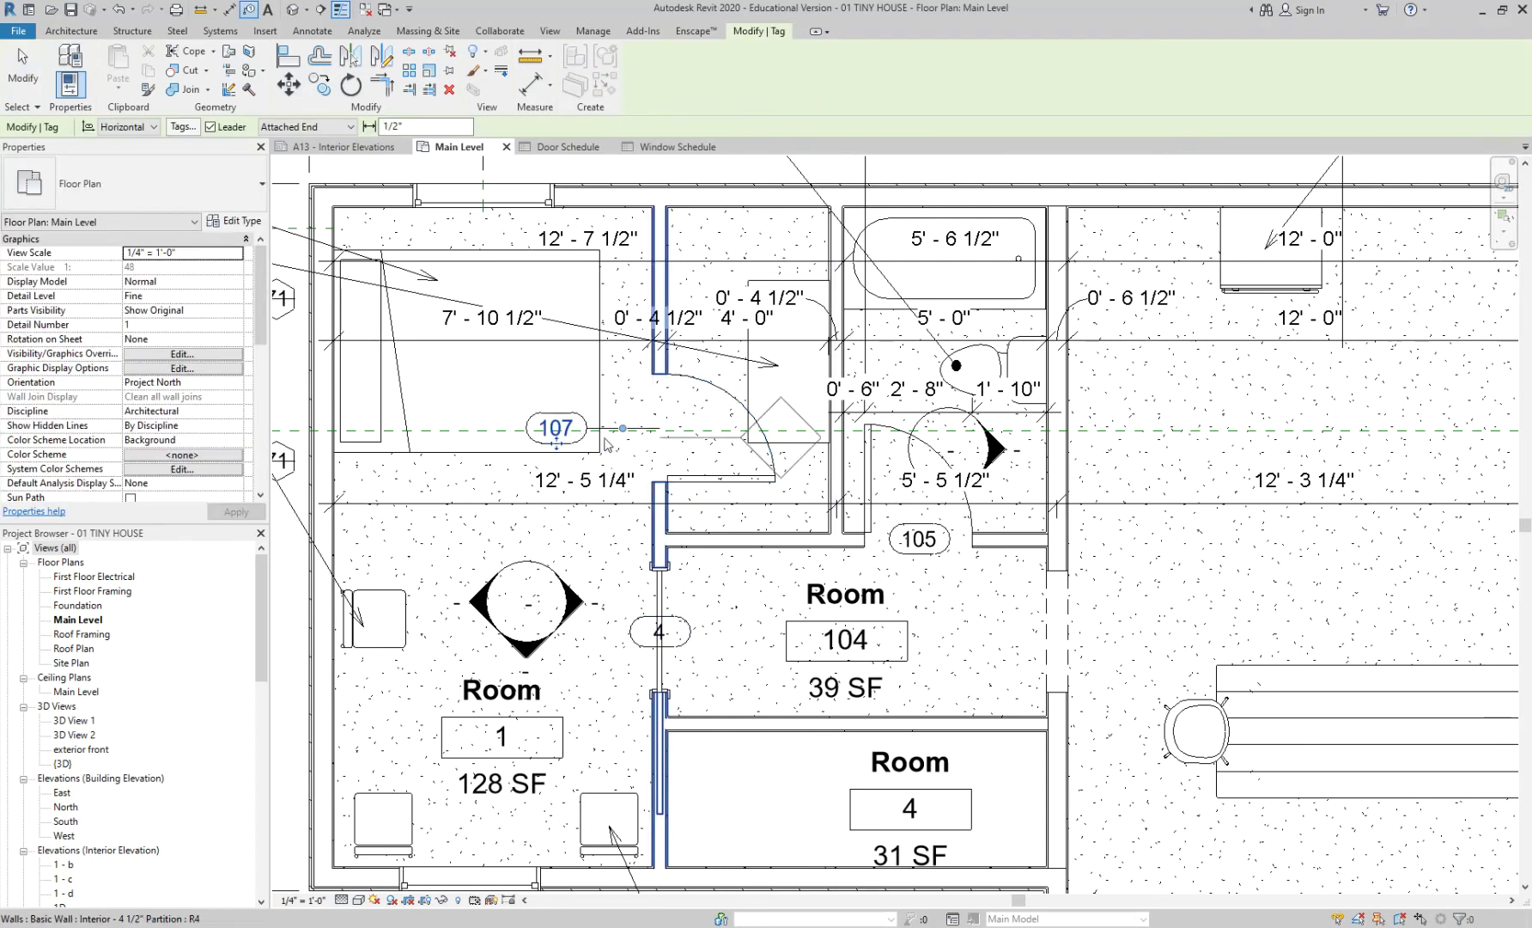
left_click(668, 445)
key("Escape")
left_click(203, 127)
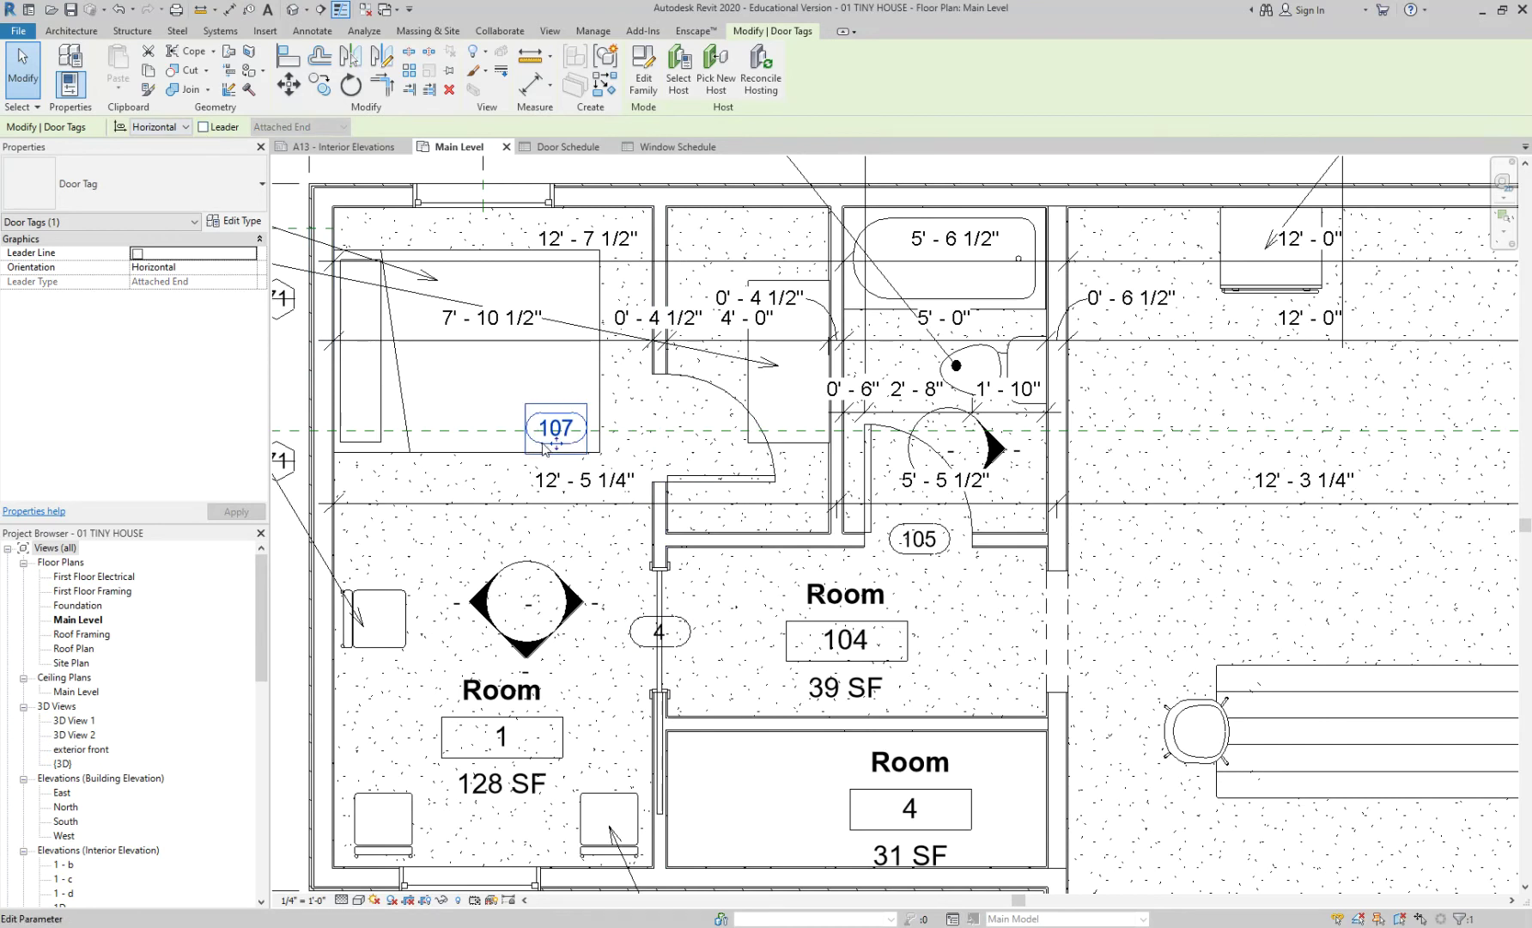
left_click_drag(532, 430, 650, 446)
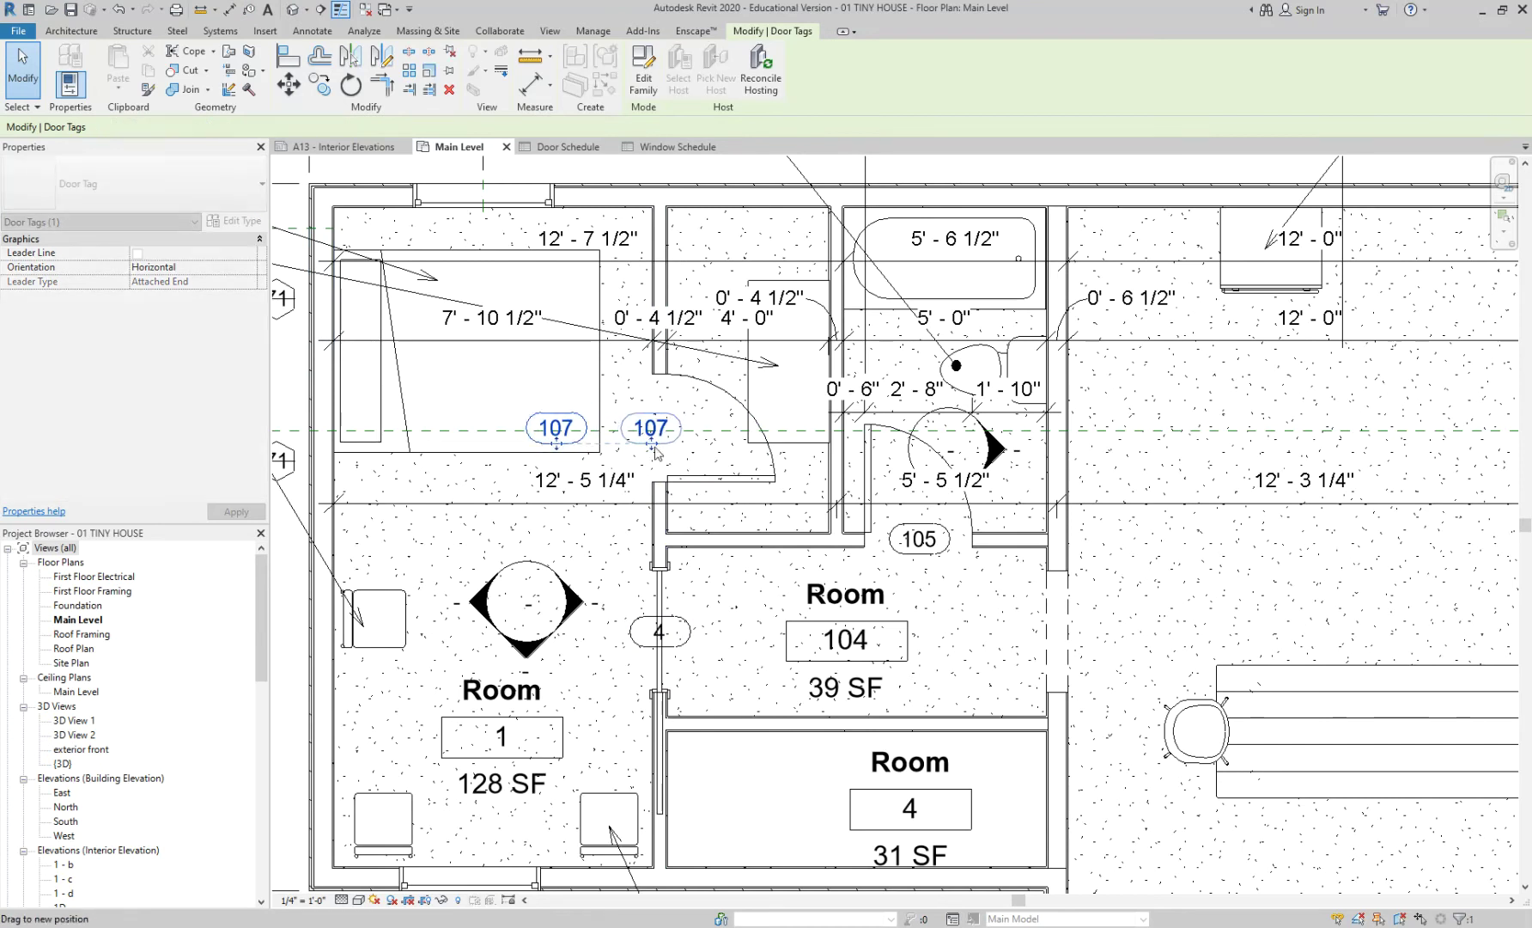
scroll(729, 399, "down", 2)
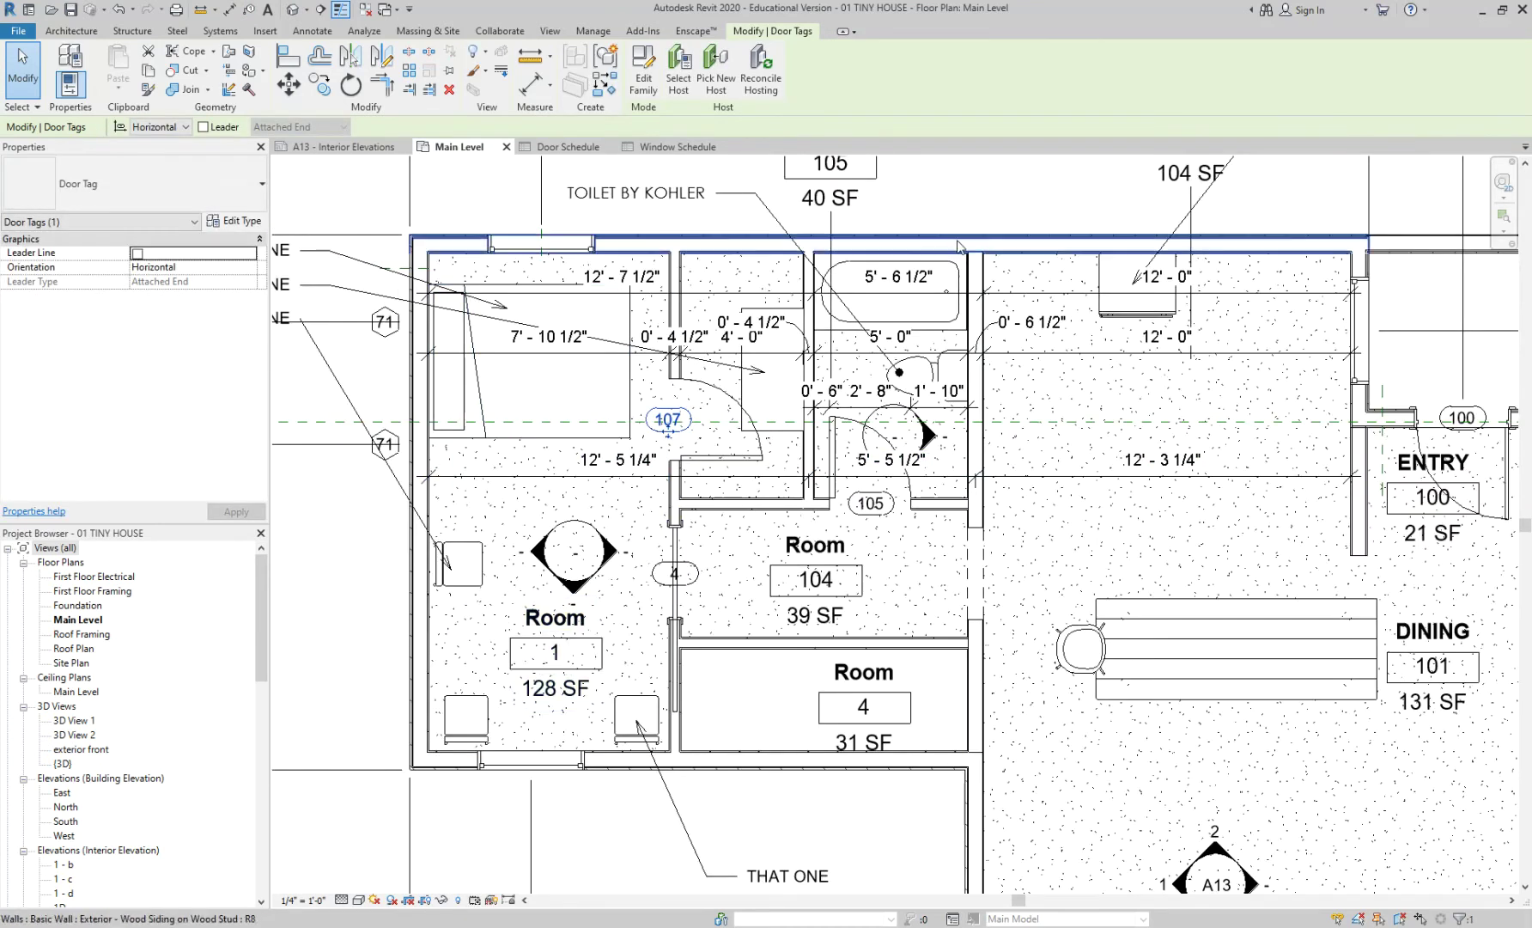
key("Escape")
Renumber room 1 as 106 and rename it MASTER
middle_click_drag(838, 177, 851, 270)
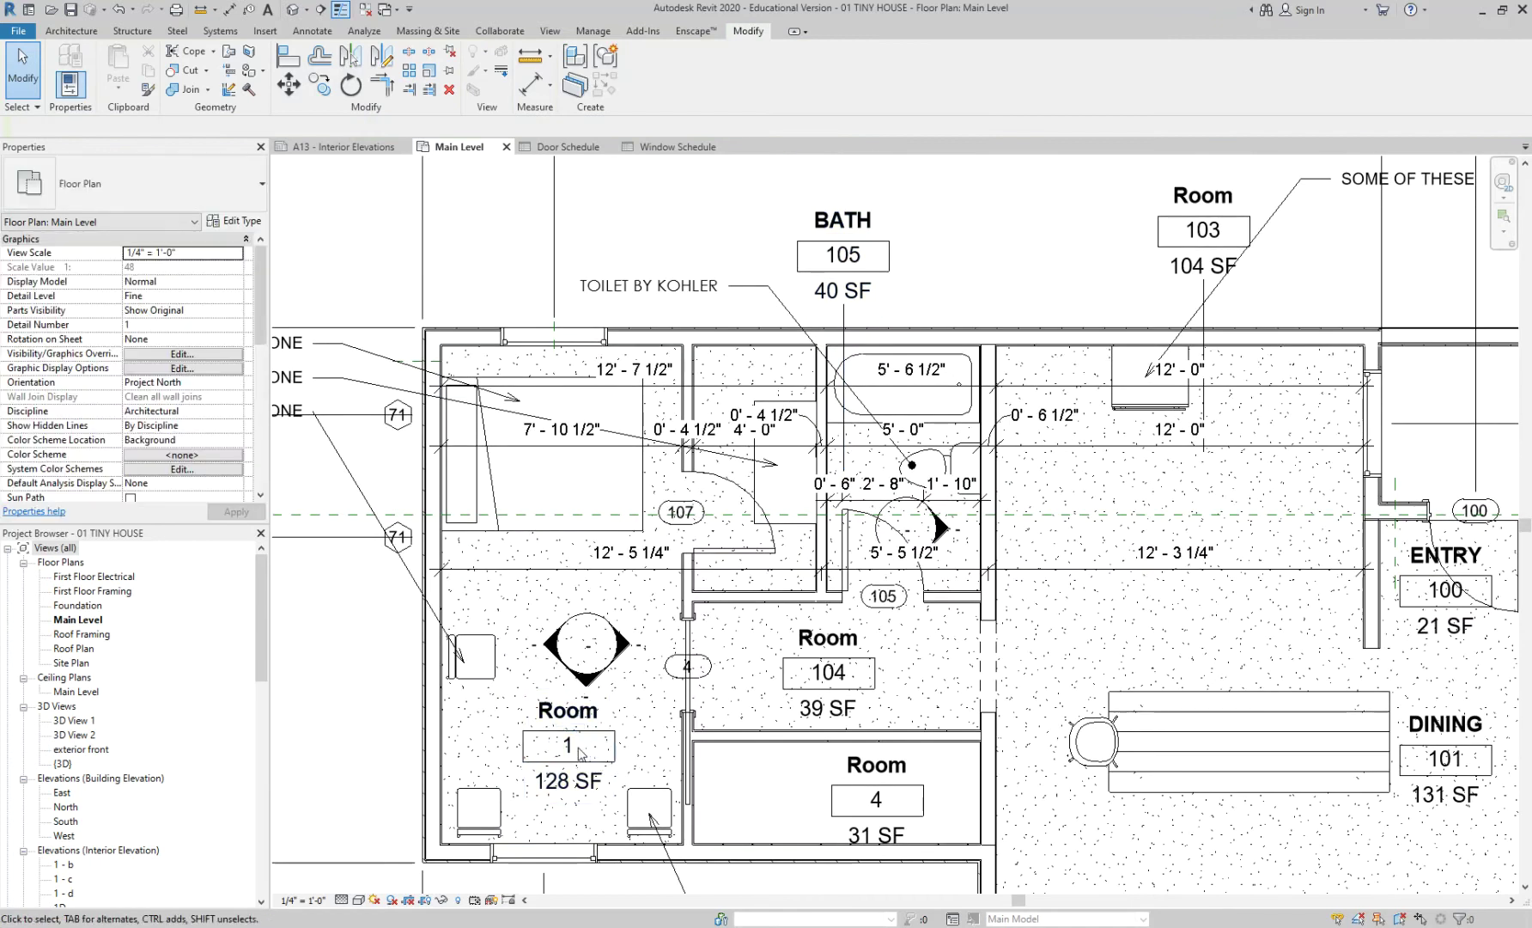
left_click(571, 746)
left_click(573, 748)
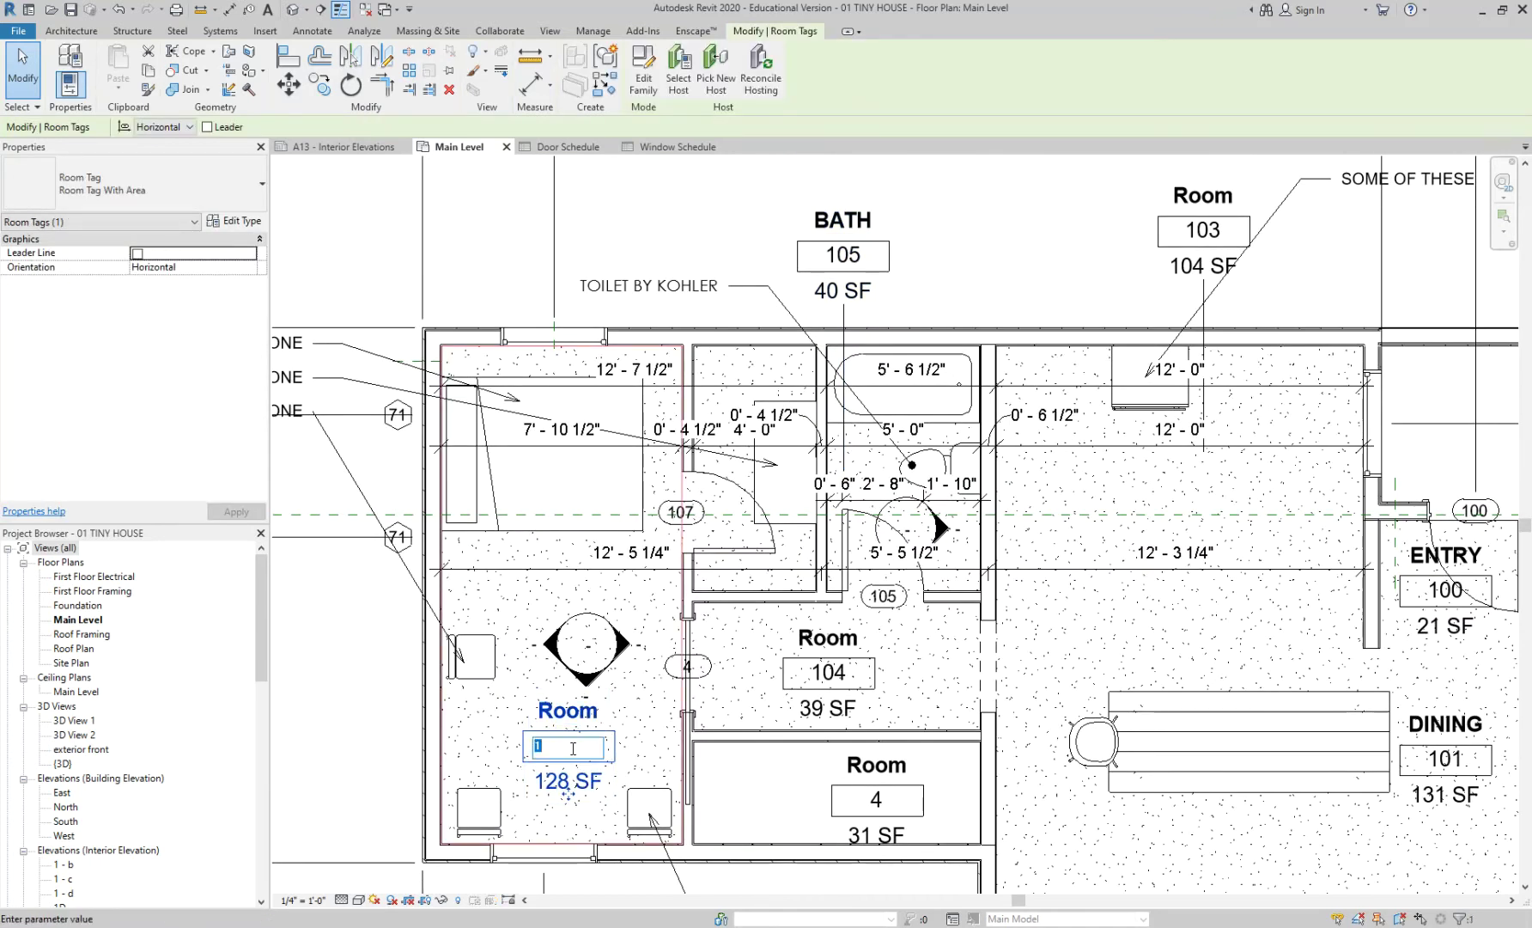
key("Return")
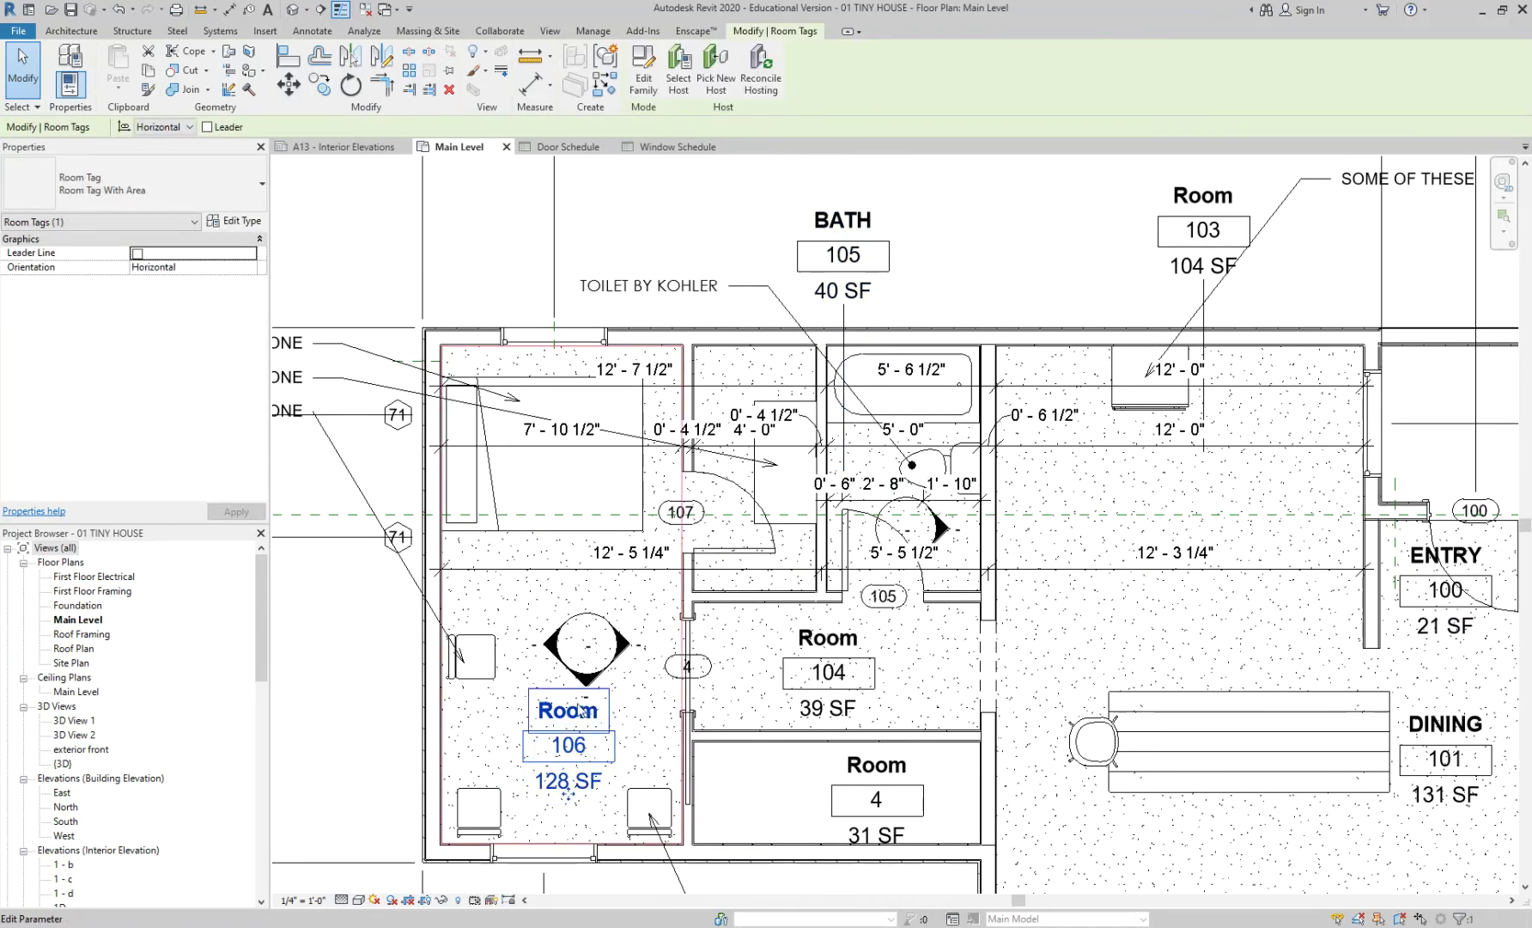
left_click(592, 722)
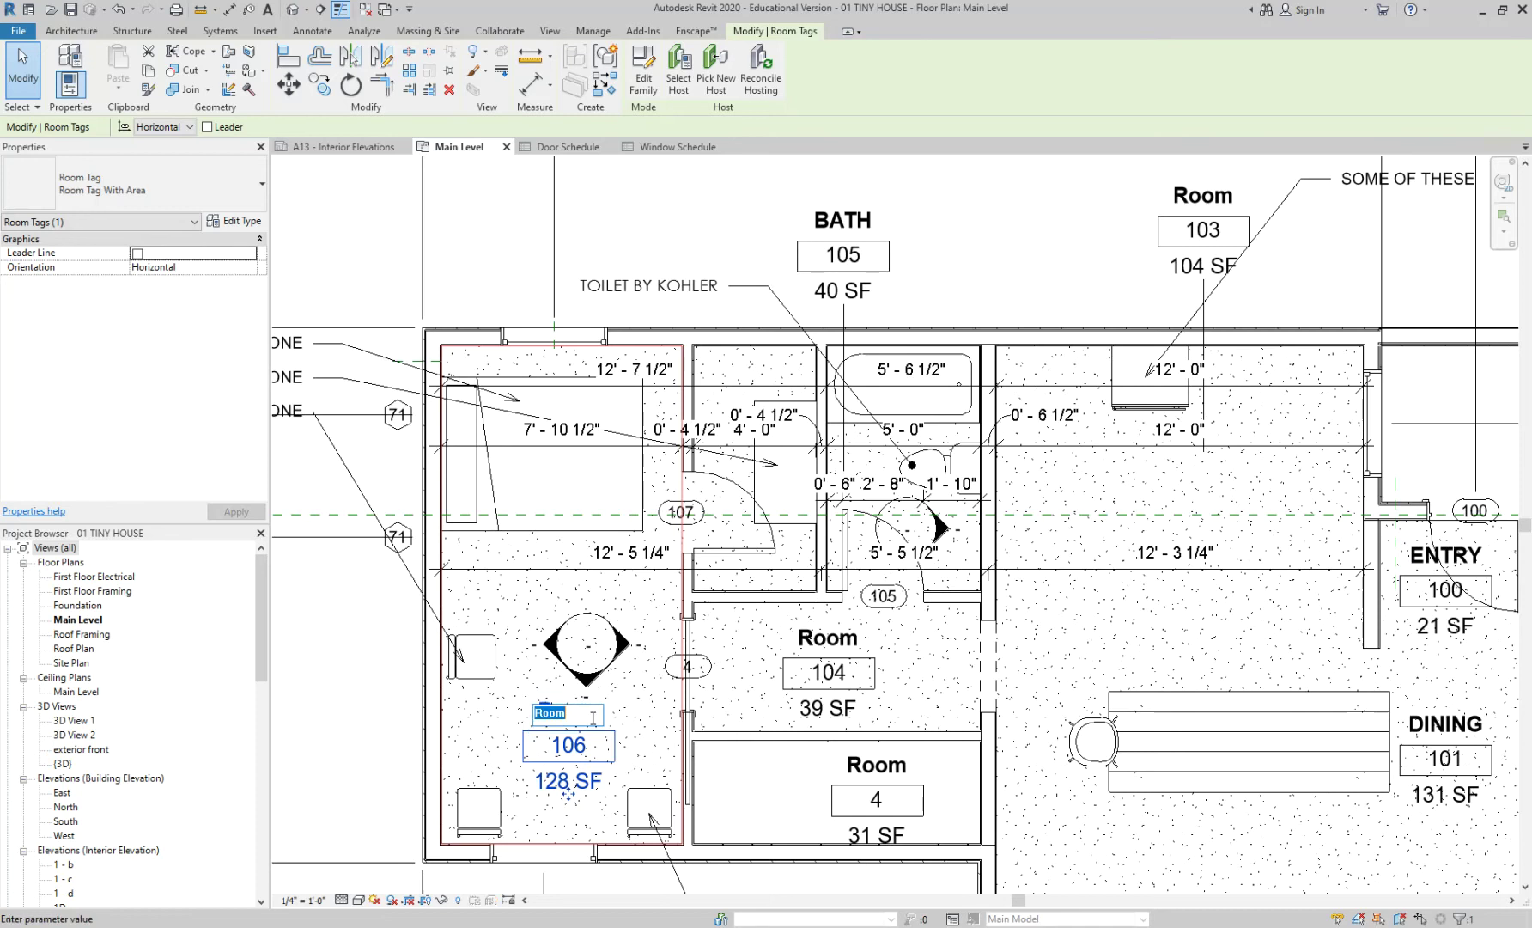
type("MASTER")
key("Return")
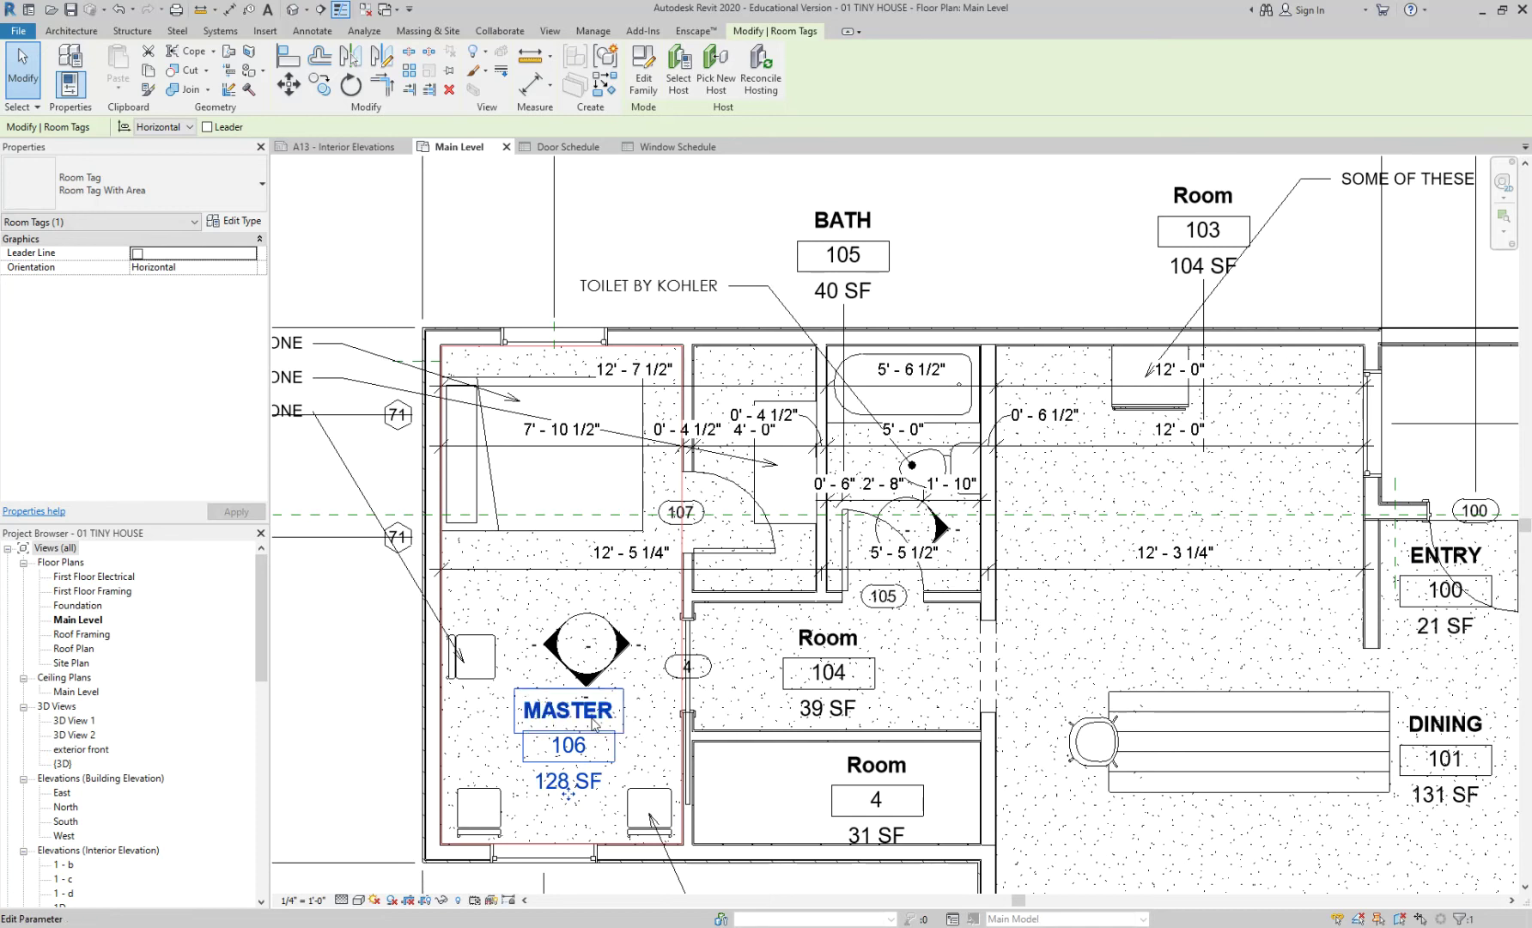
key("Escape")
Set the tag number of the pocket door between MASTER and room 104 to 106A
scroll(692, 668, "up", 2)
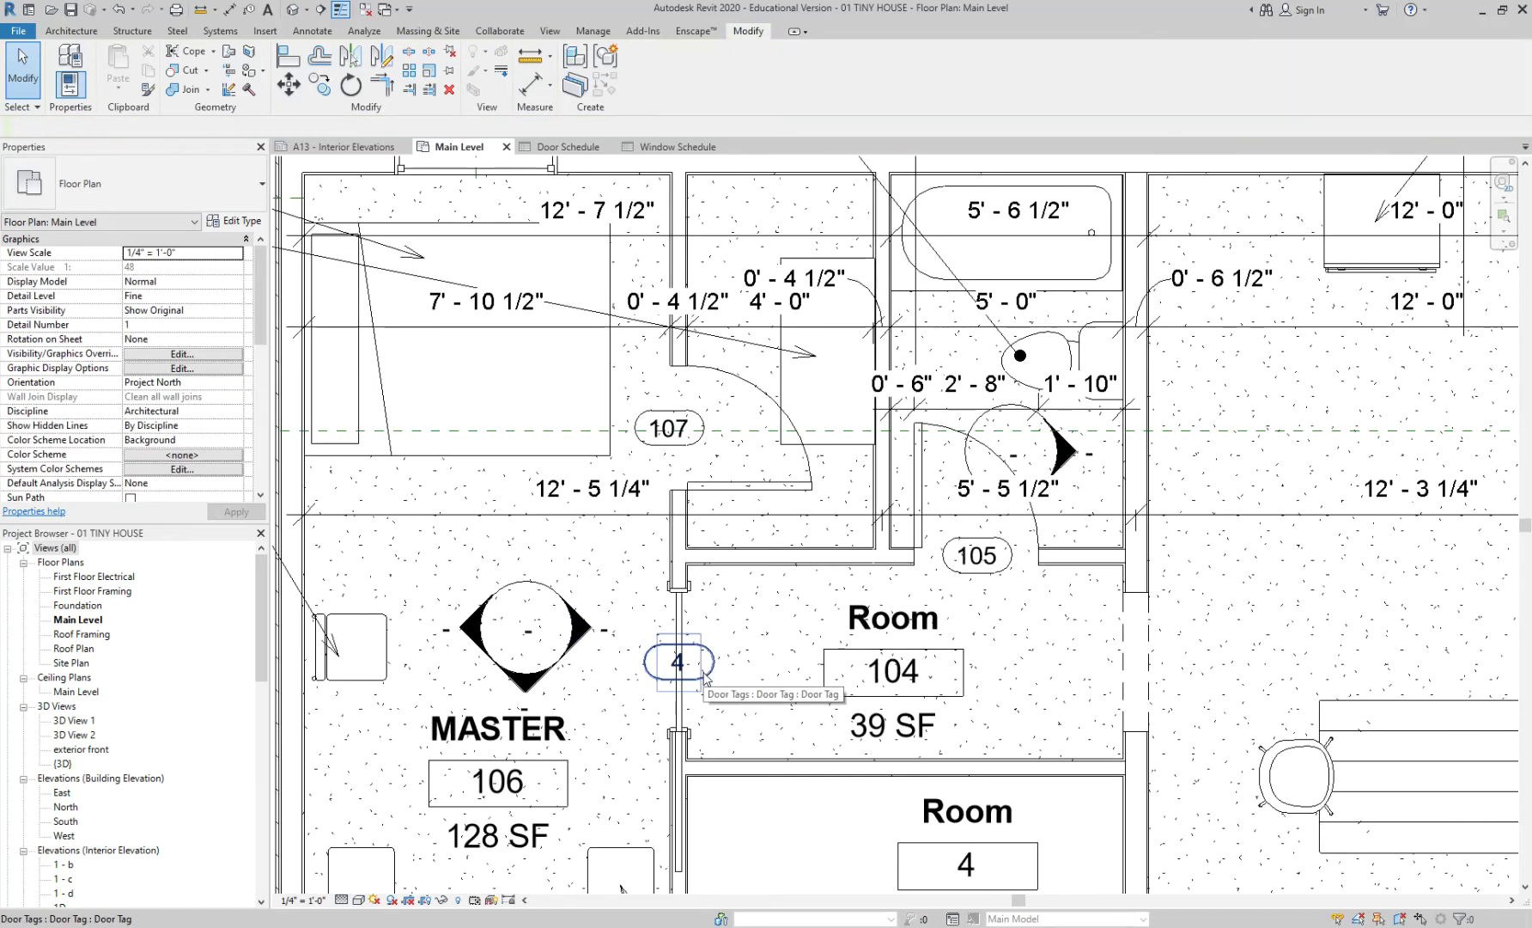
left_click(705, 678)
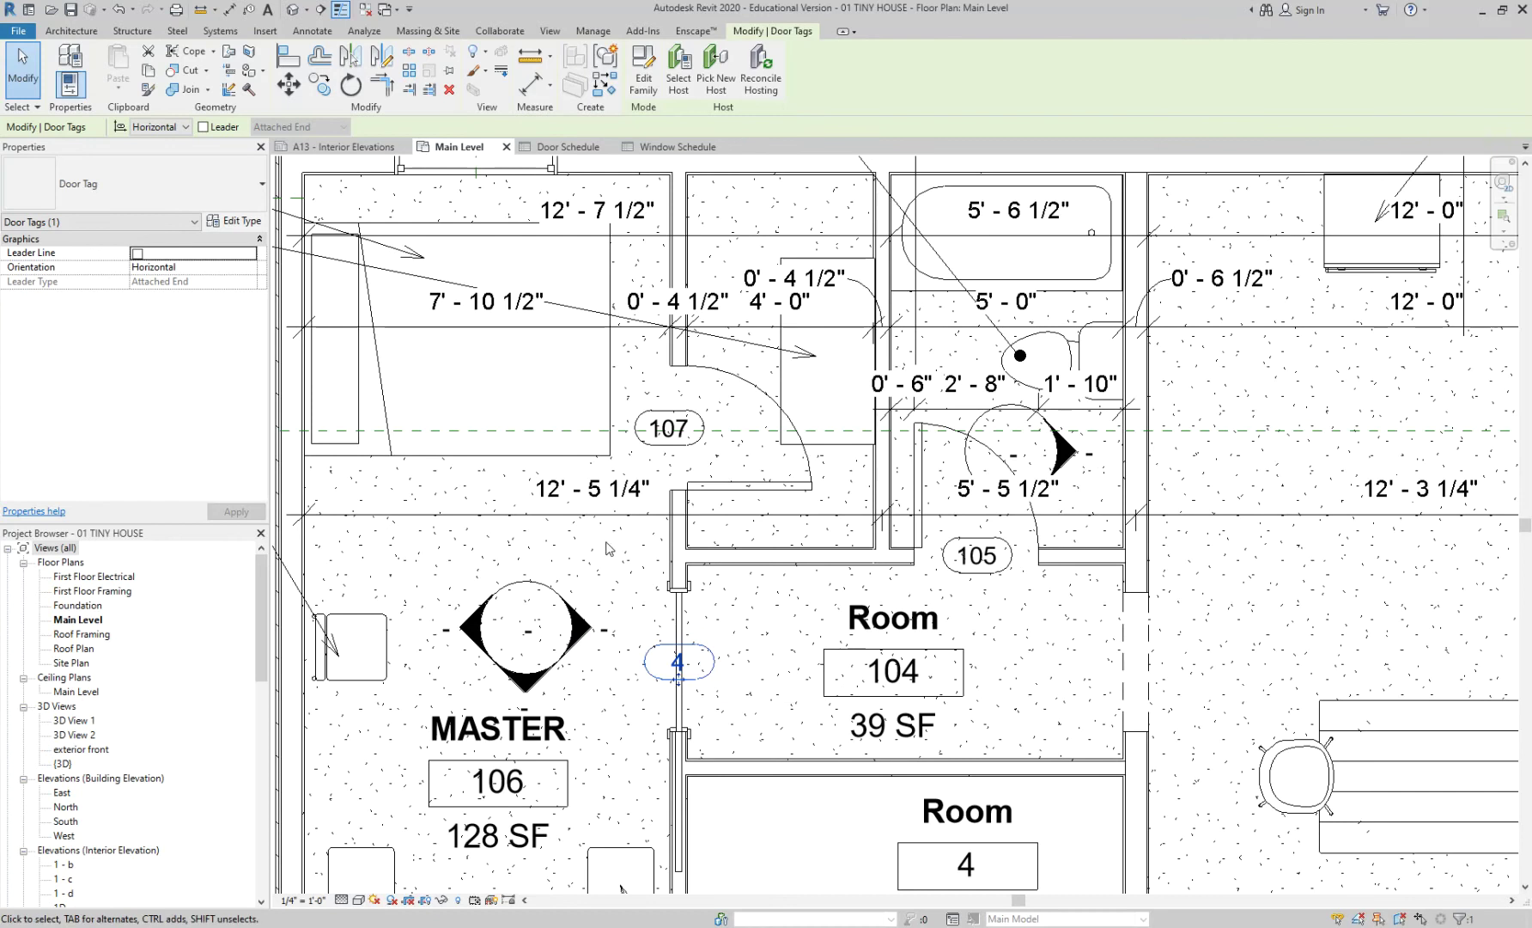
left_click(676, 664)
type("106A")
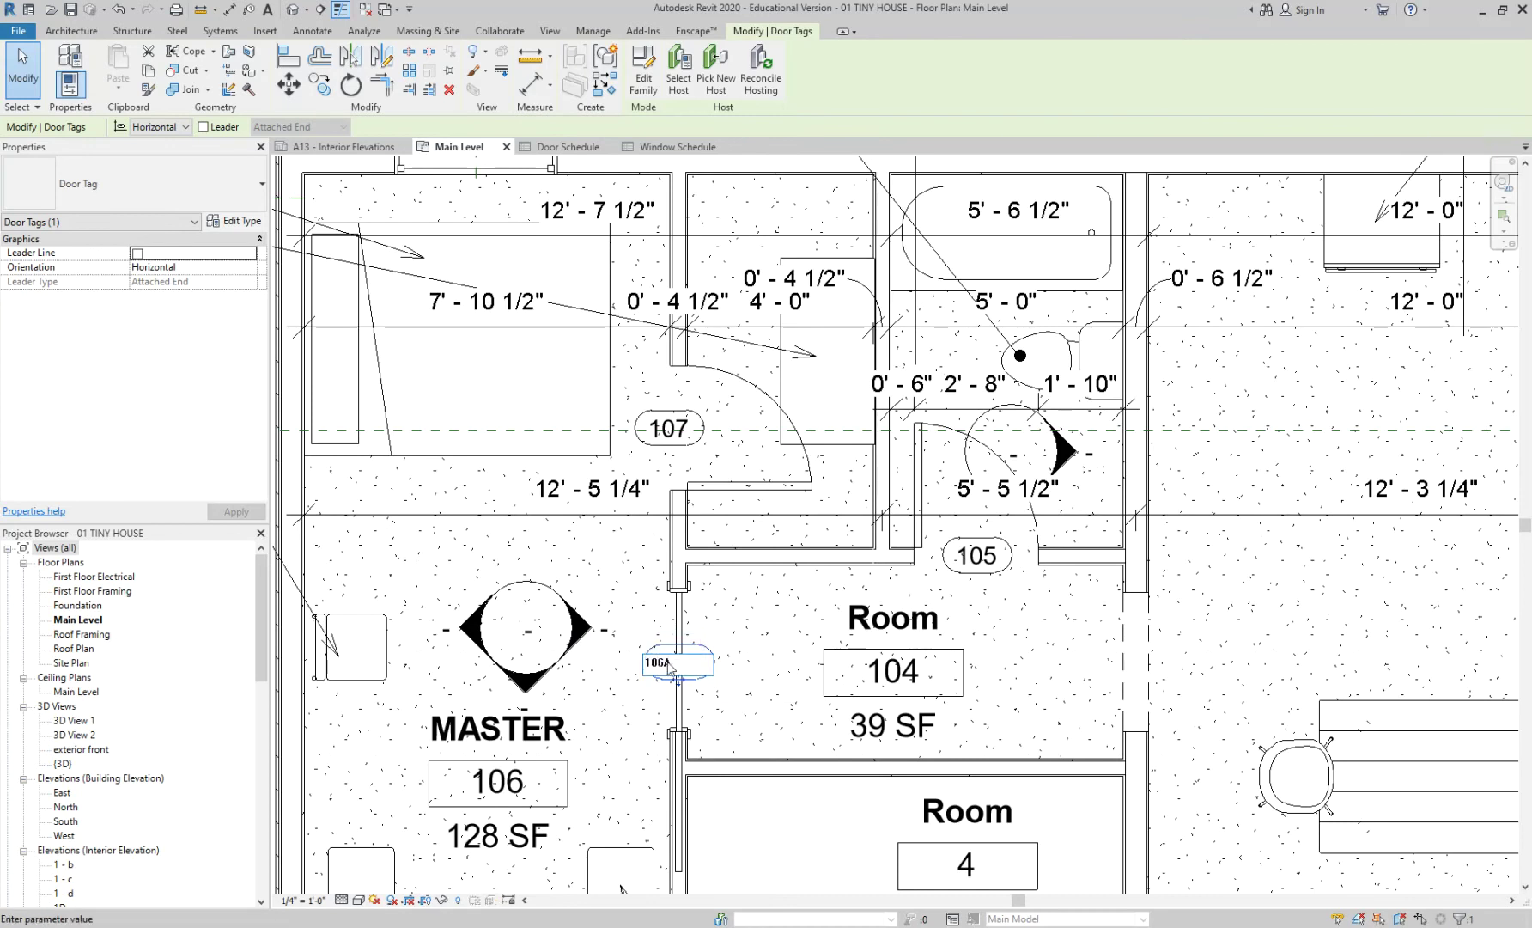
key("Return")
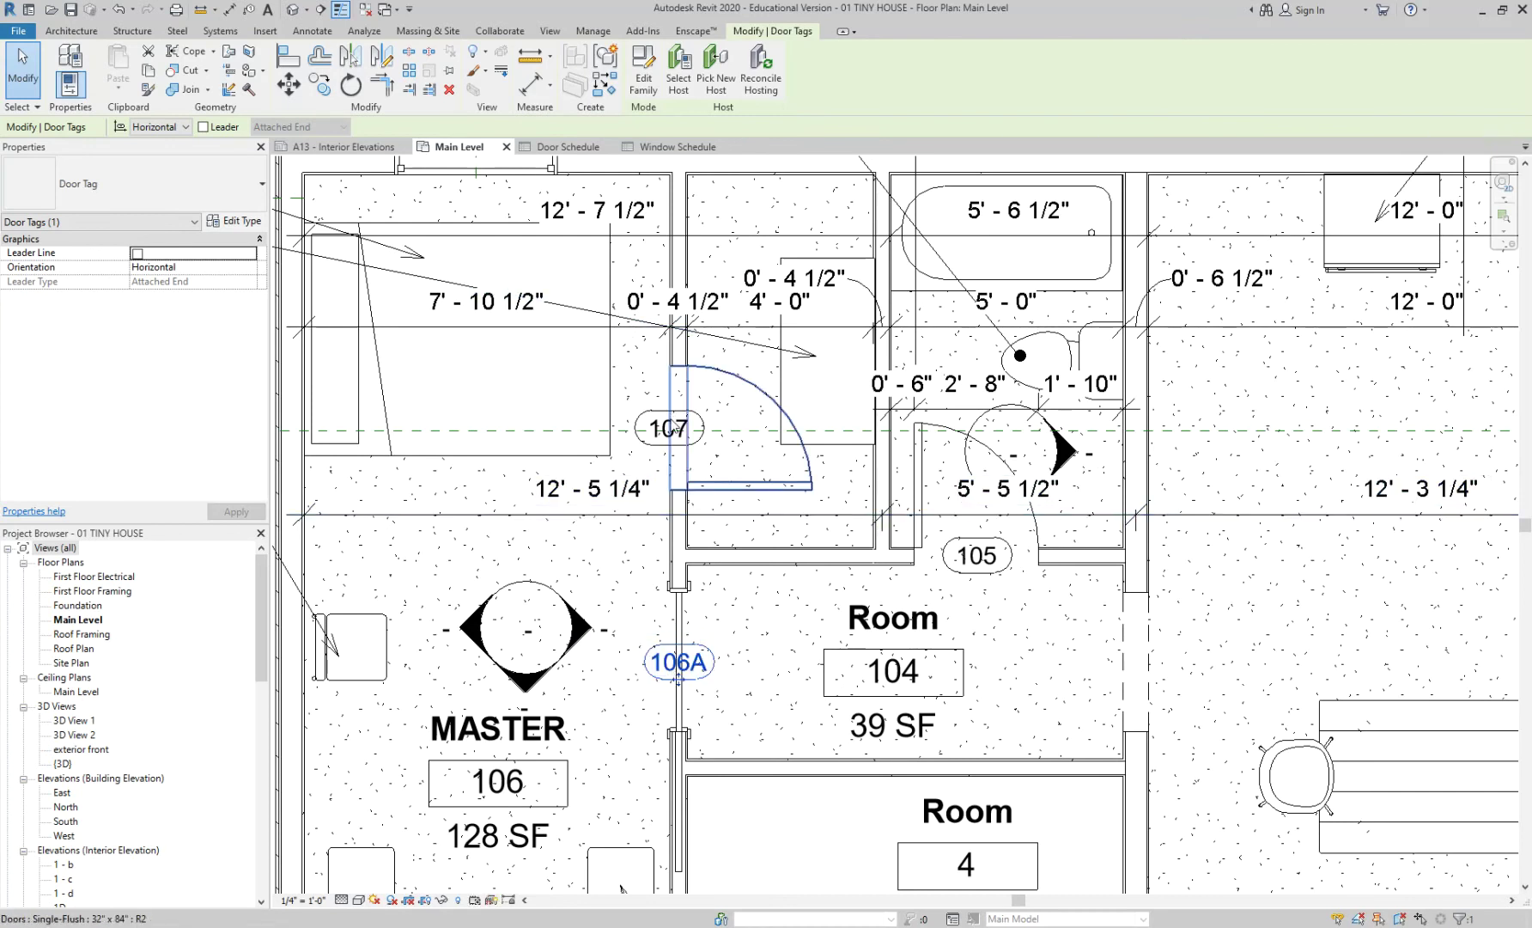
Set the tag number of the swing door between MASTER and the space beside the bathroom to 106B
left_click(661, 430)
left_click(656, 433)
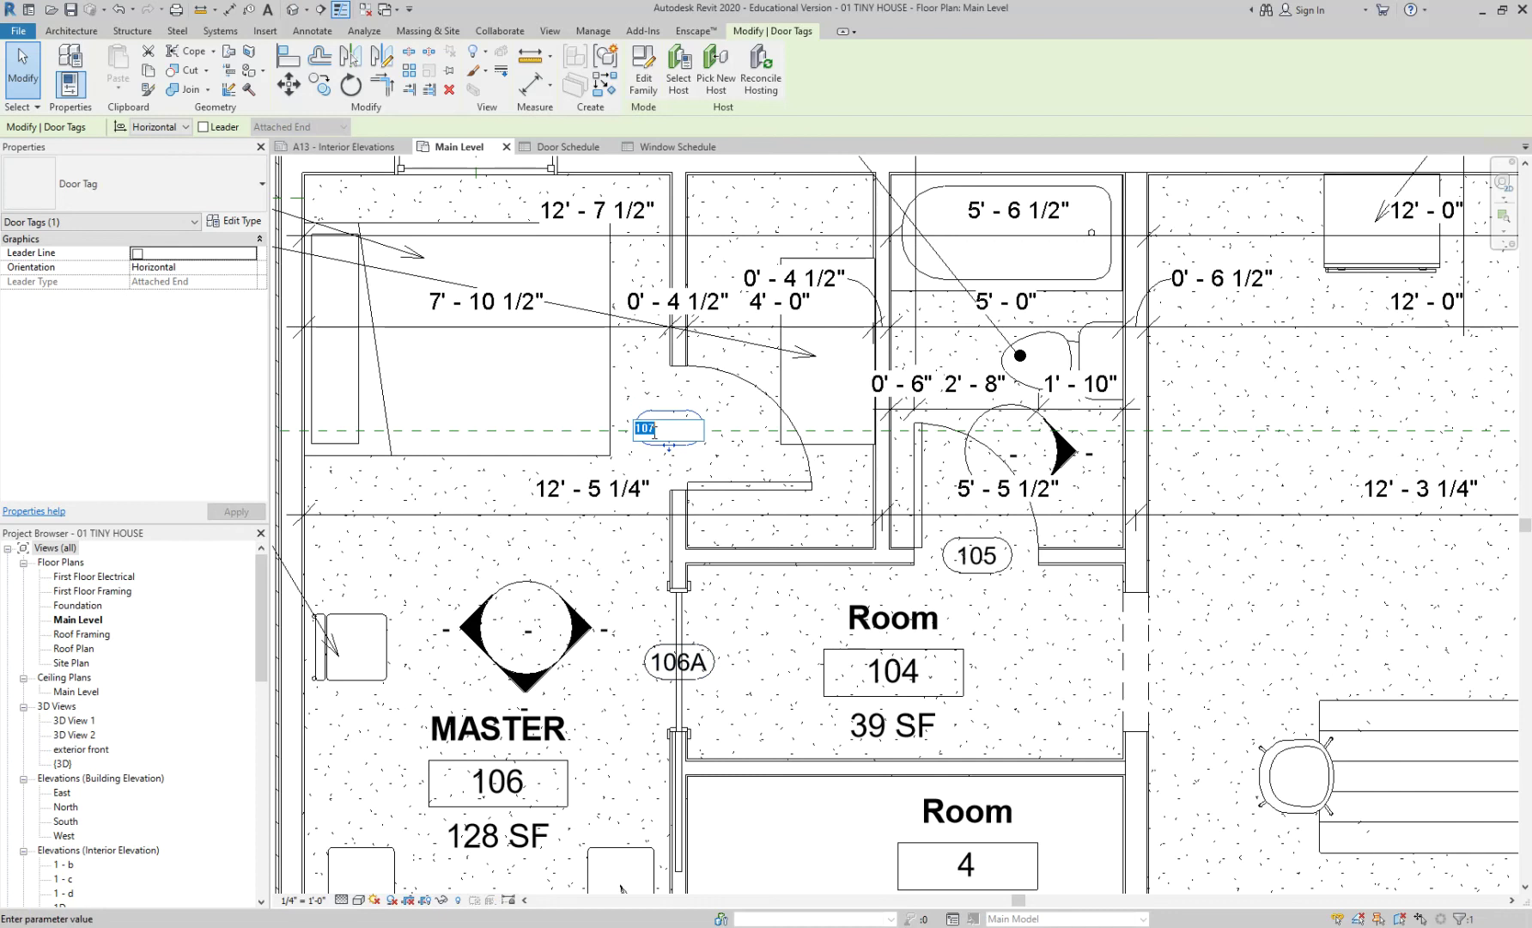
type("106B")
key("Return")
scroll(780, 596, "down", 3)
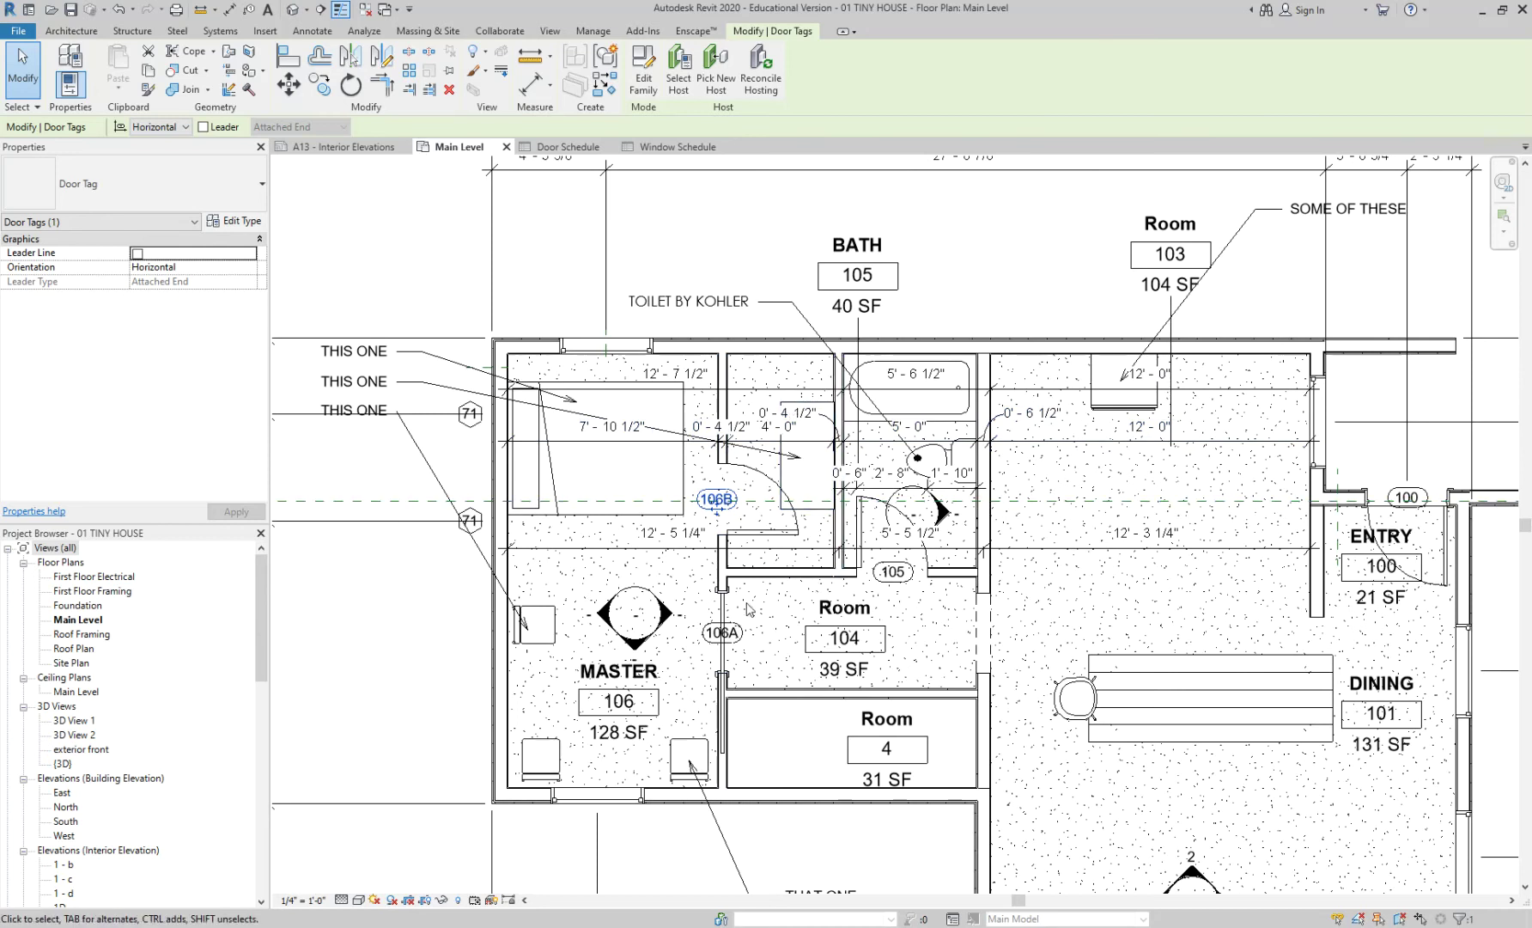
scroll(747, 609, "up", 3)
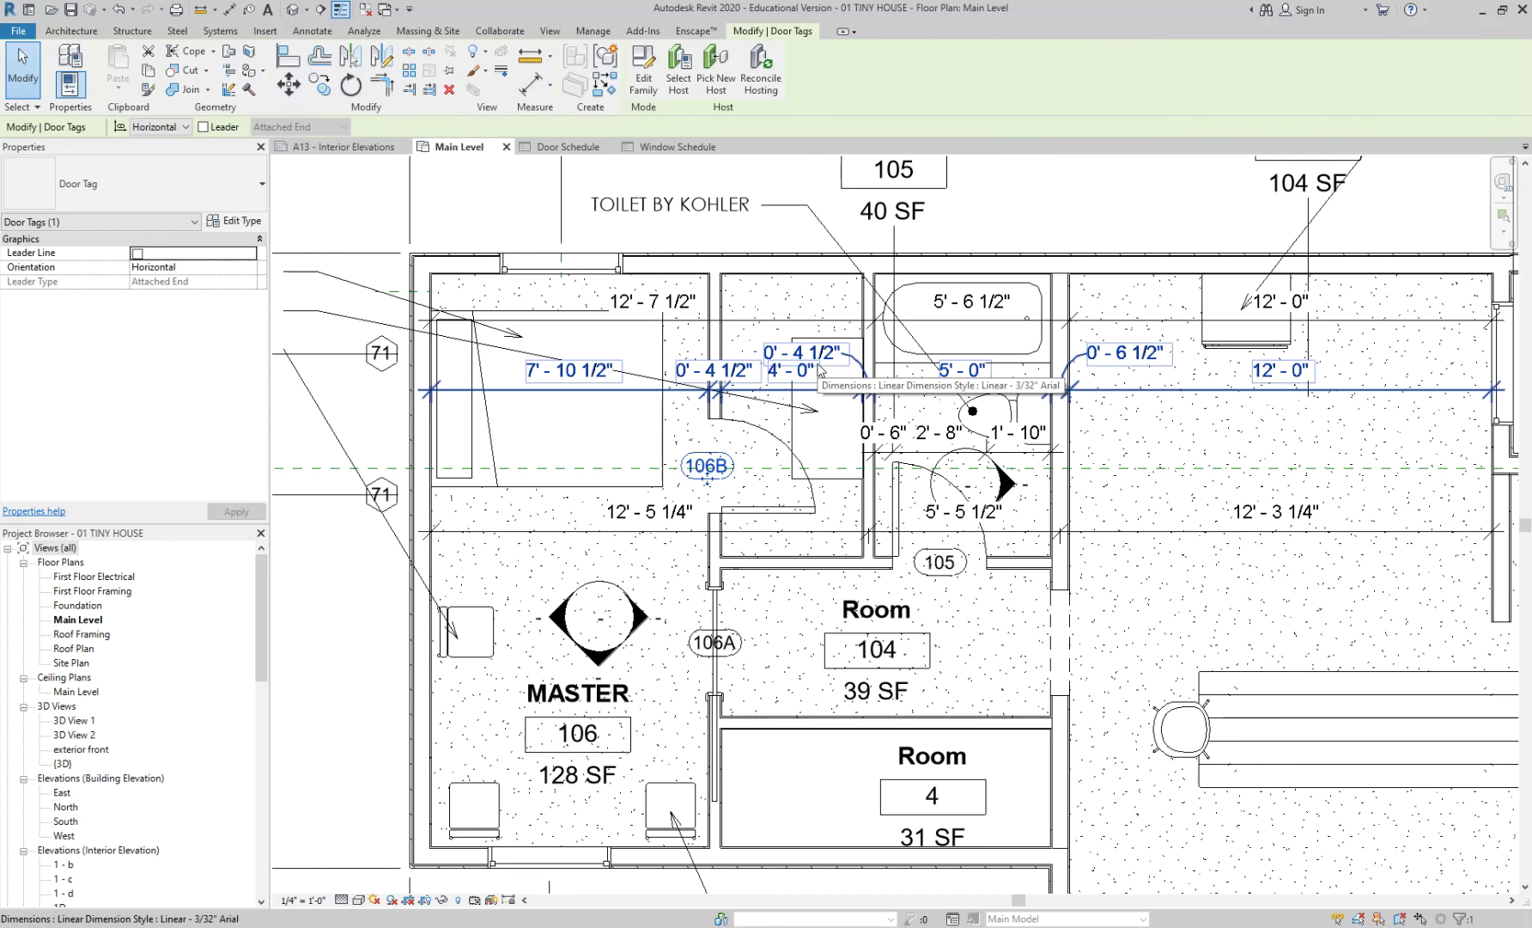
left_click(803, 593)
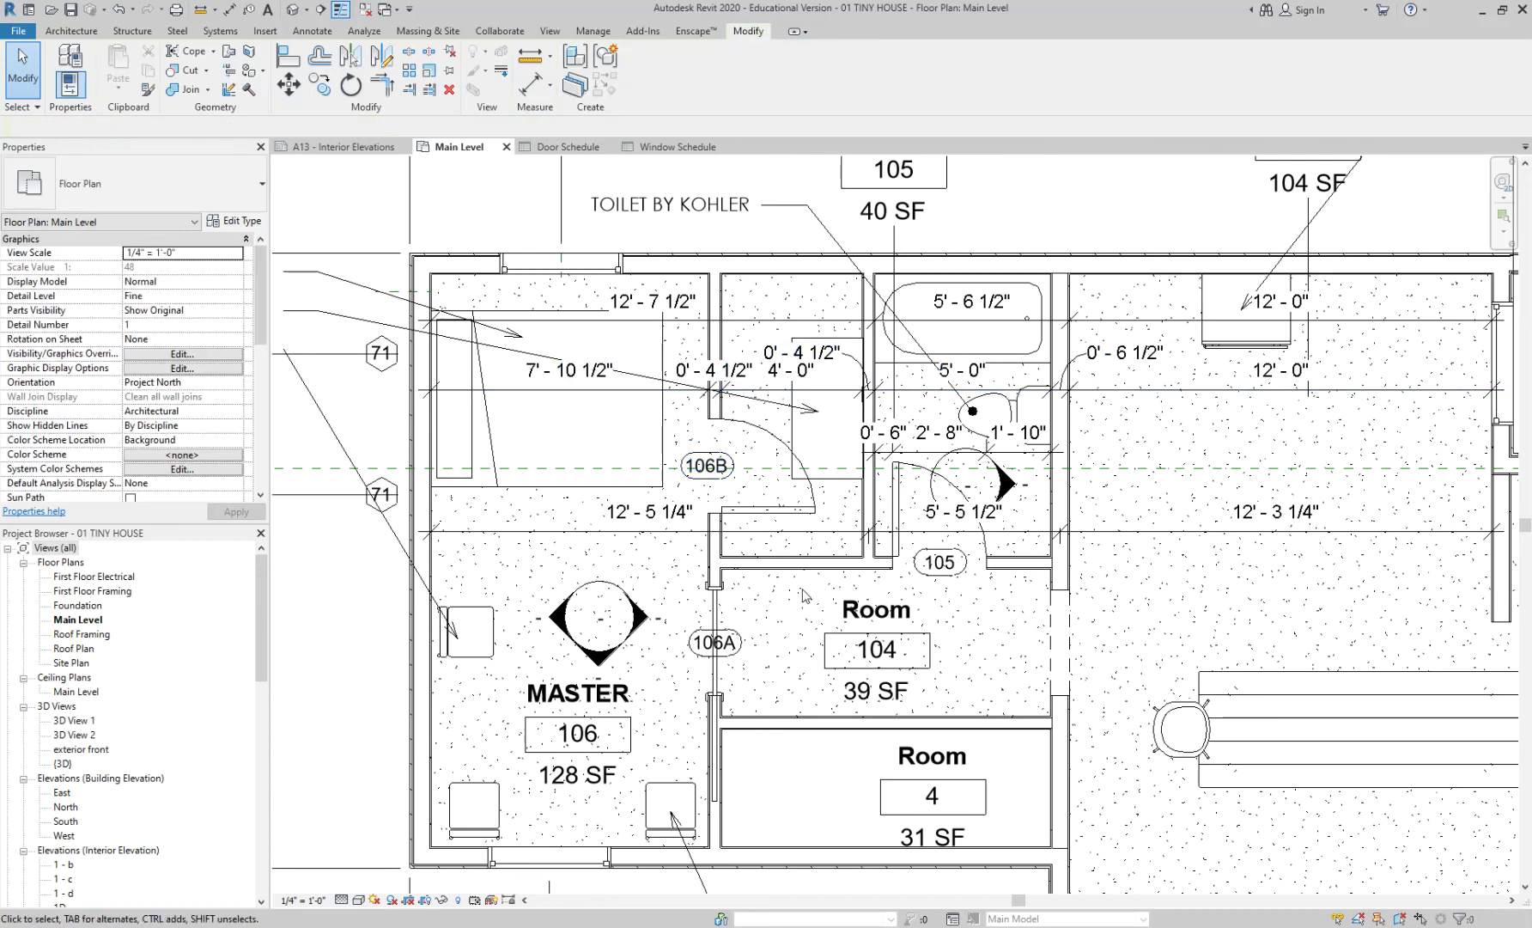
scroll(800, 593, "down", 1)
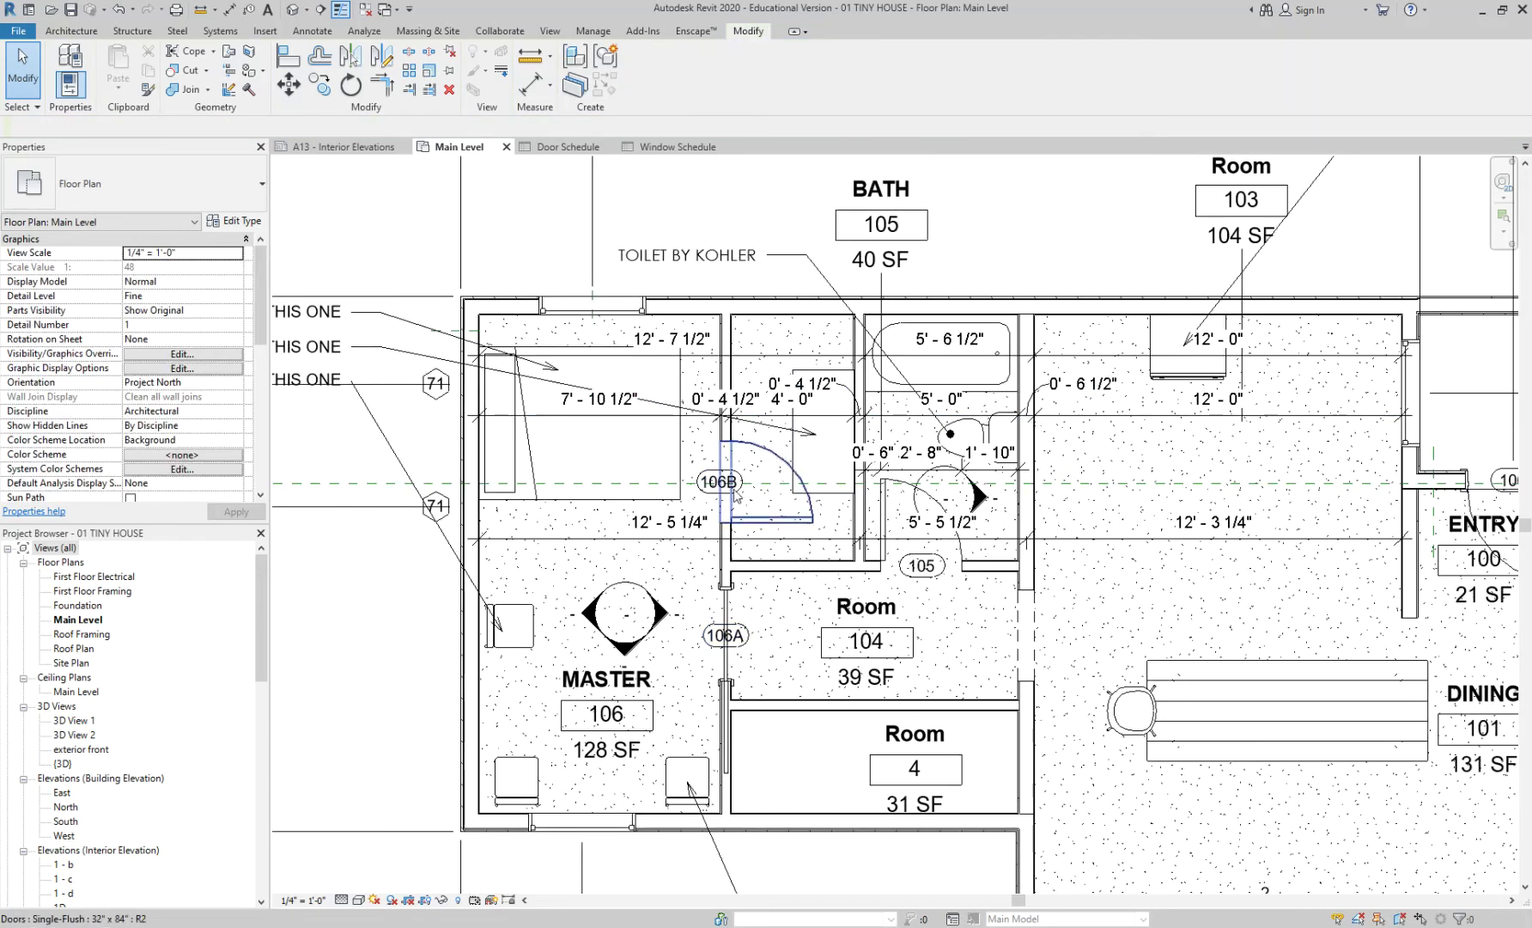
scroll(919, 576, "down", 1)
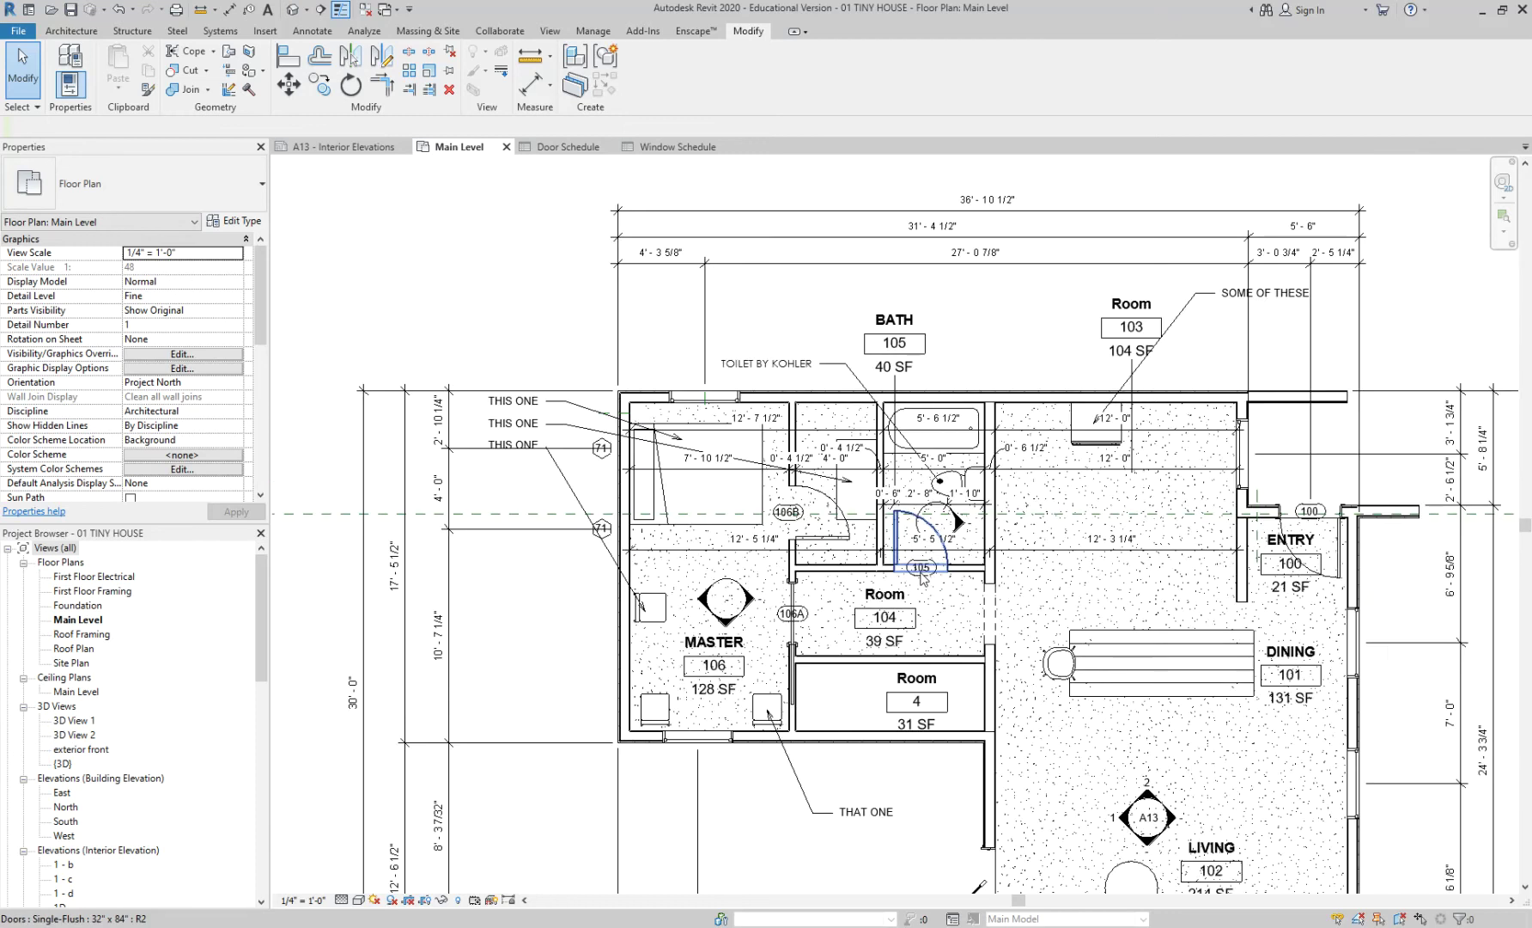
scroll(805, 673, "up", 1)
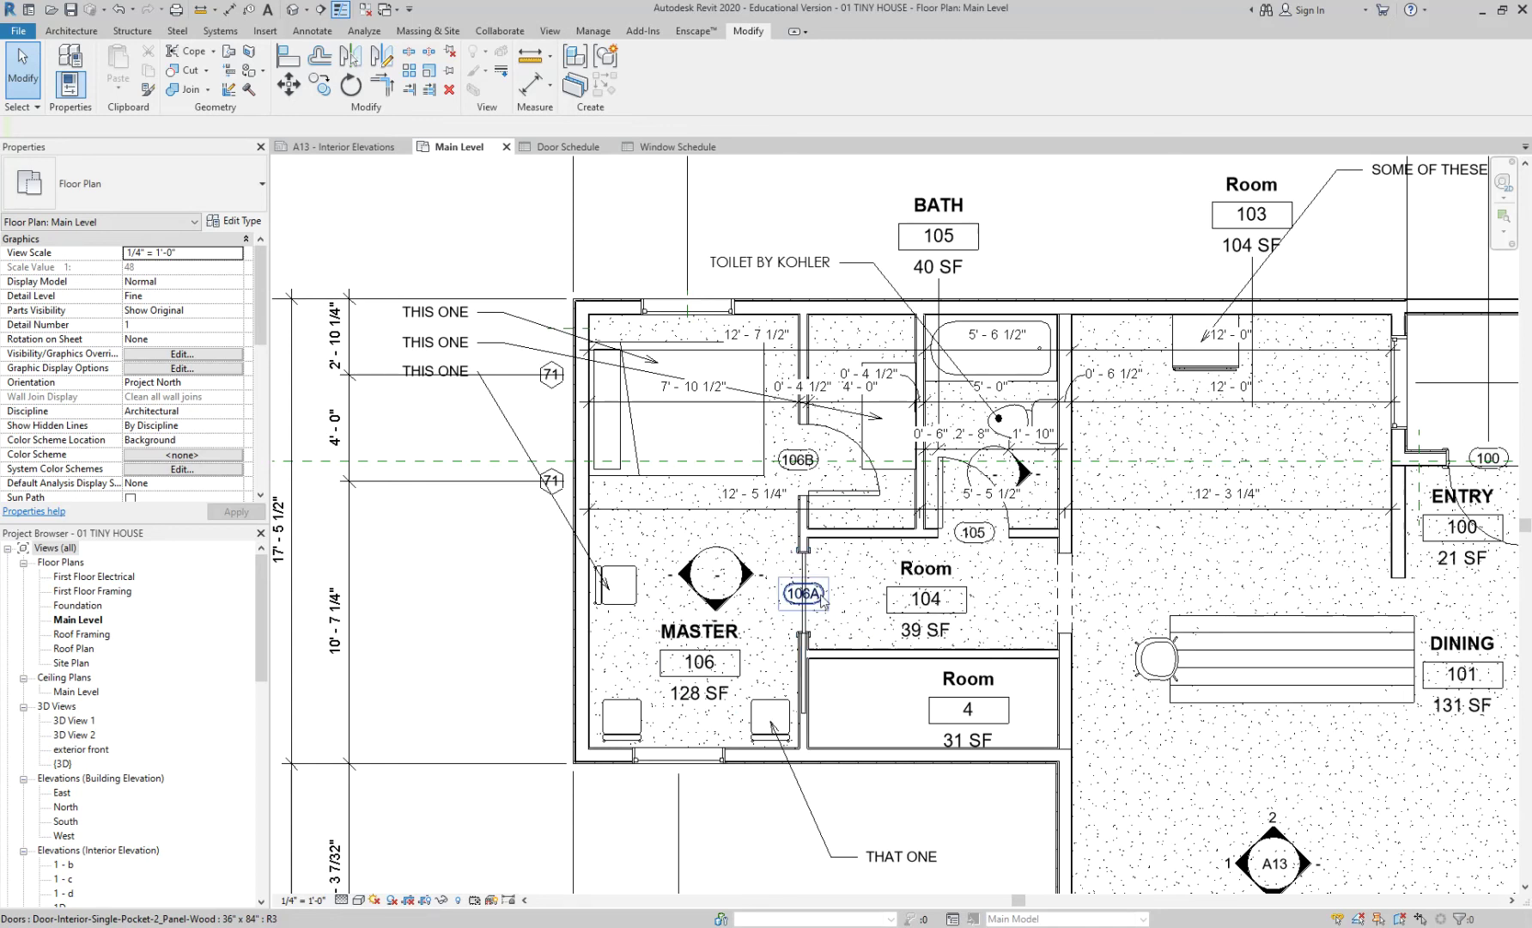
Open the Door Schedule and check the listed door numbers against the plan
left_click_drag(262, 632, 257, 699)
left_click(53, 837)
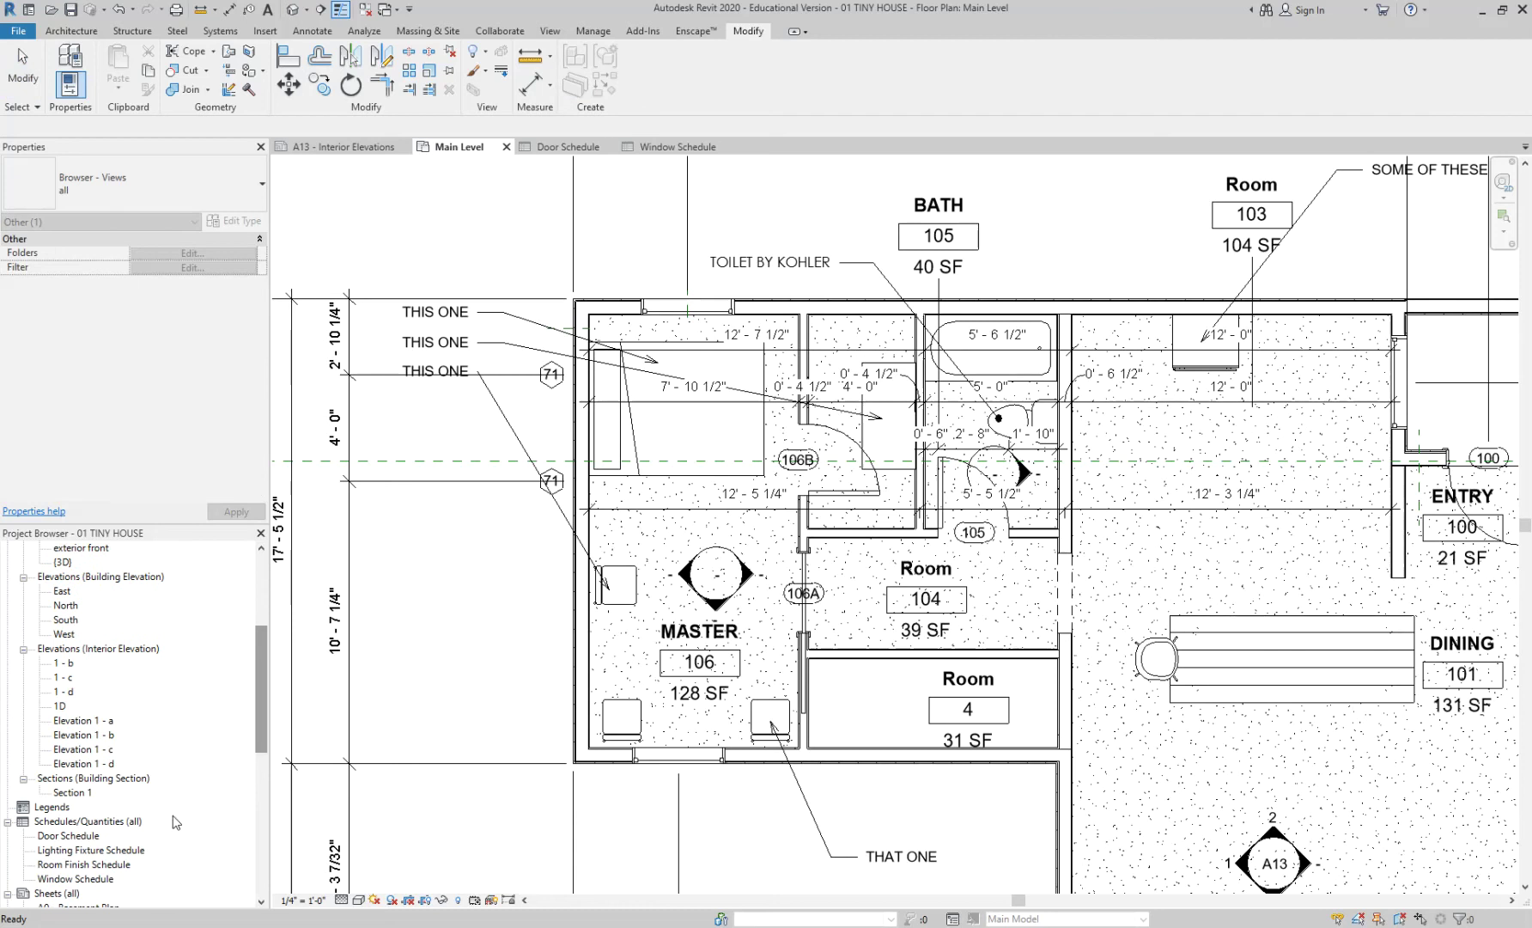
double_click(53, 838)
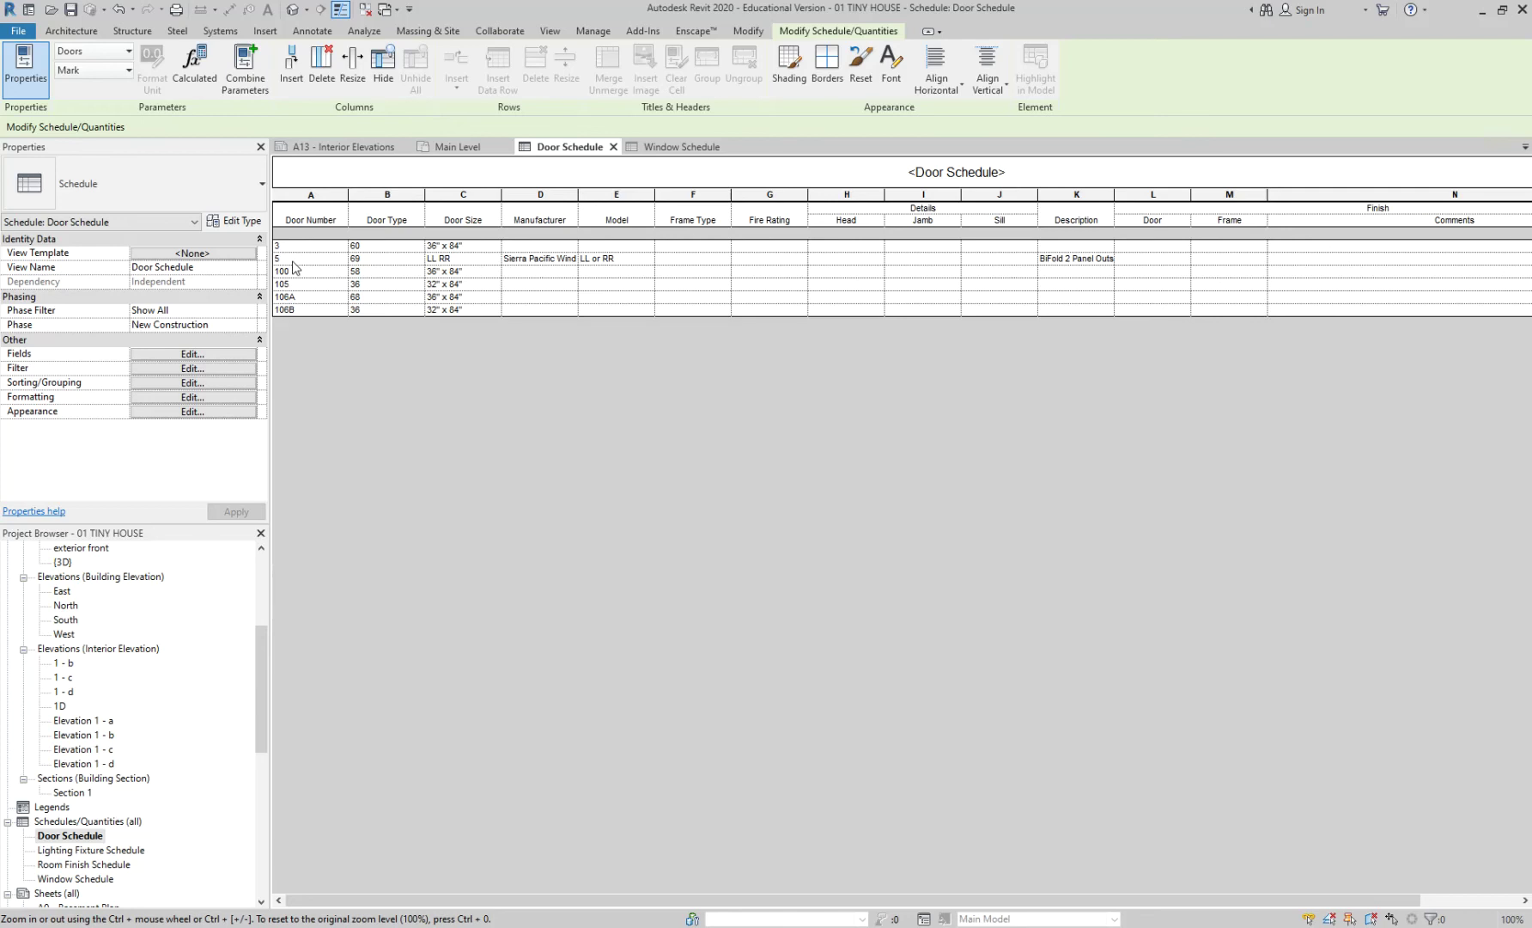
Return to the Main Level floor plan and select the bi-fold glass door beside the living room to check its mark
scroll(101, 582, "up", 2)
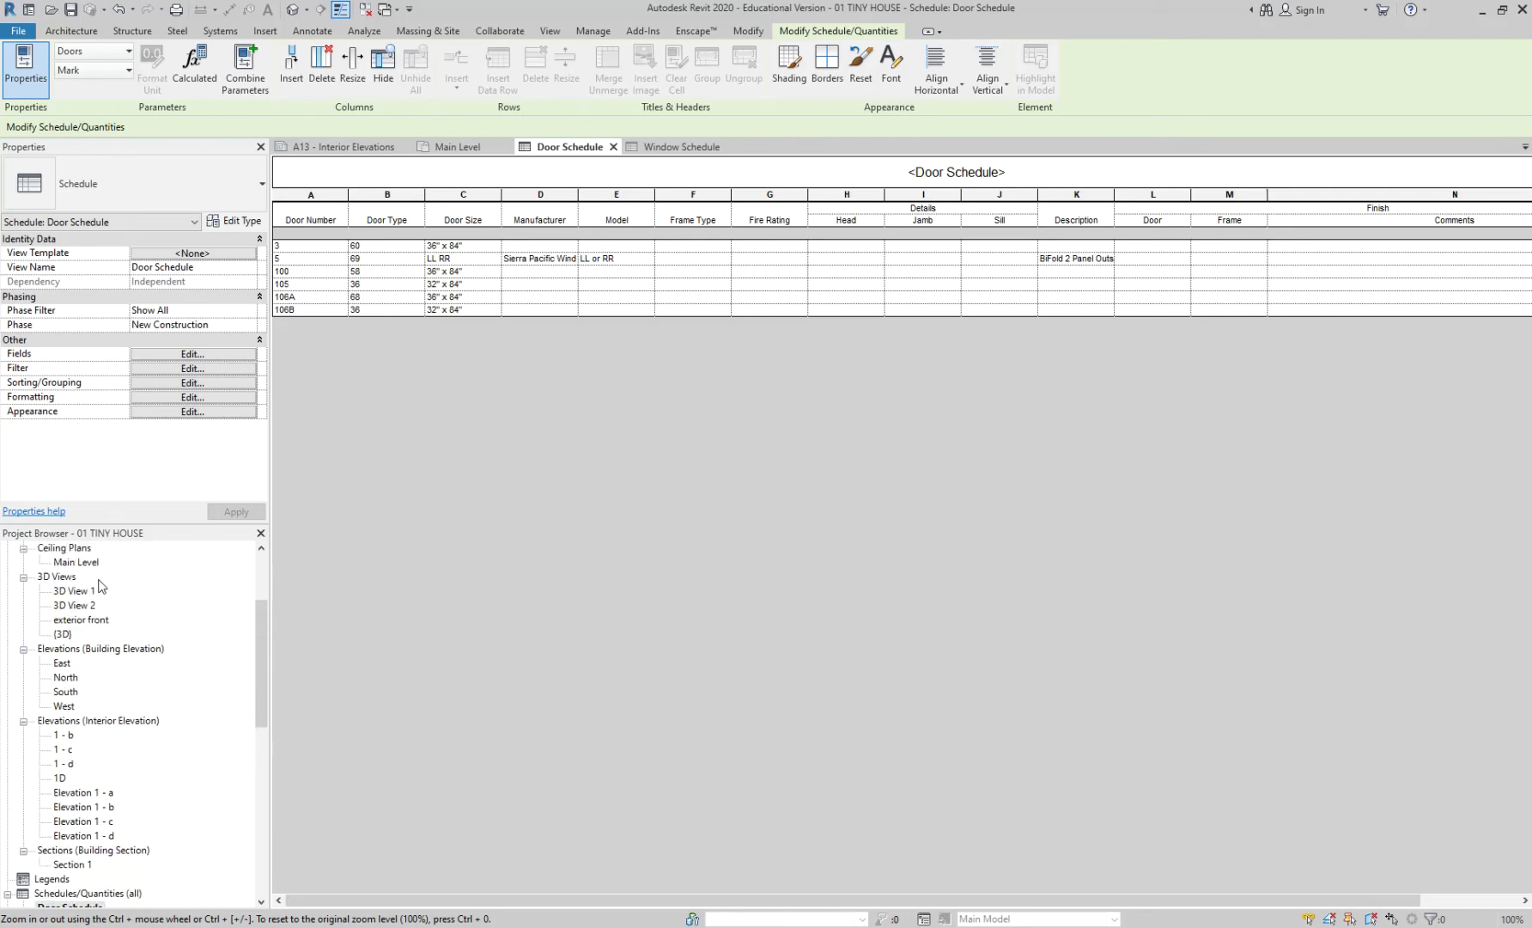
scroll(84, 592, "up", 3)
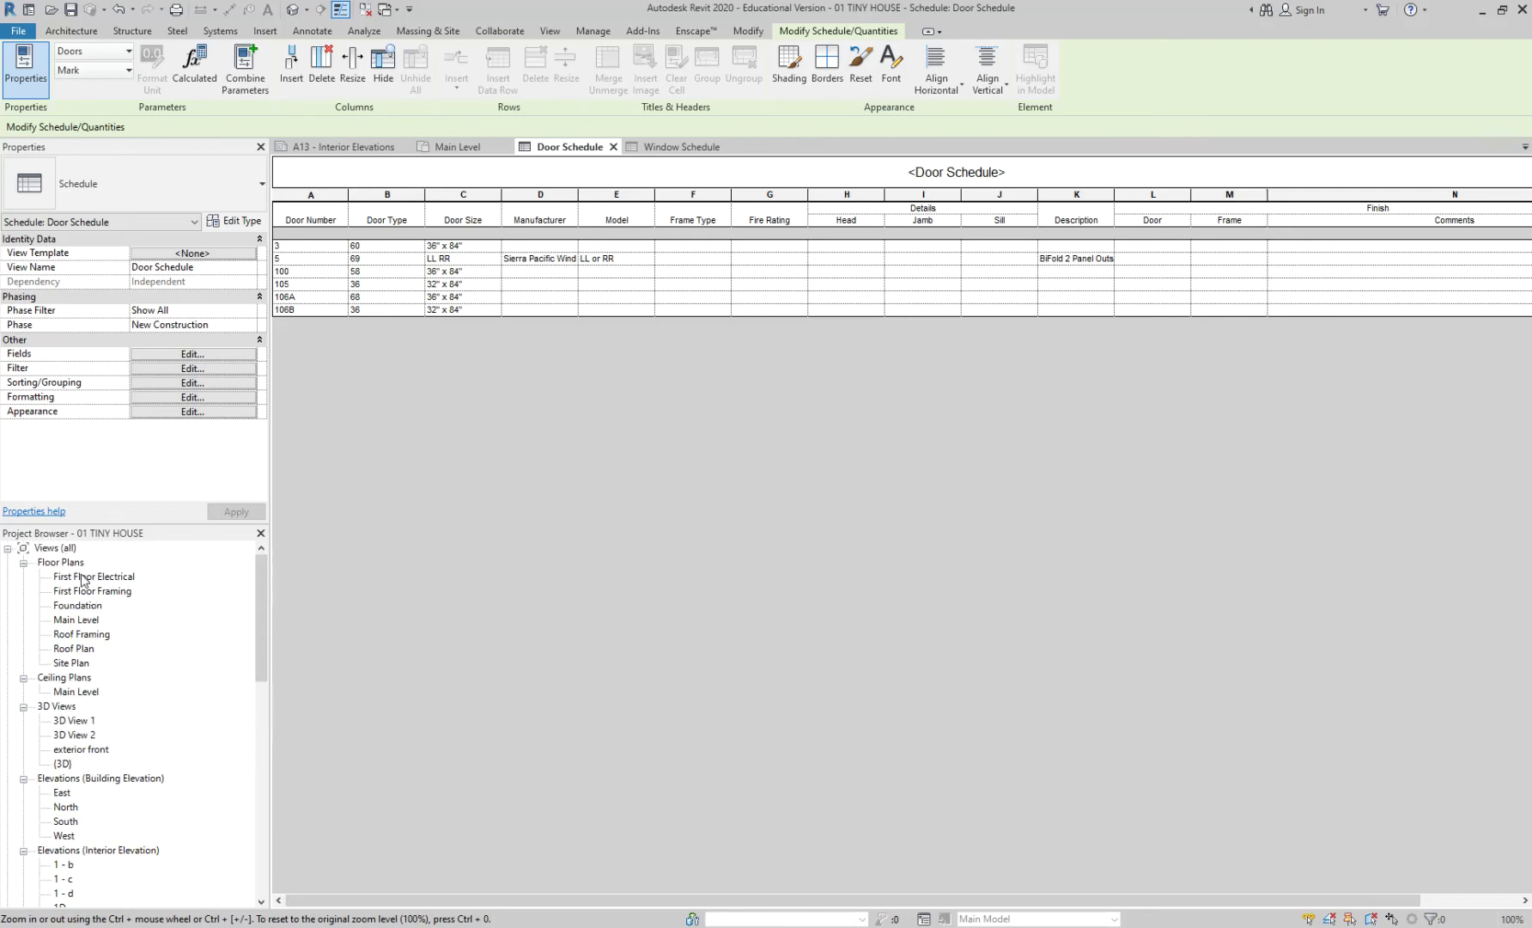
double_click(85, 620)
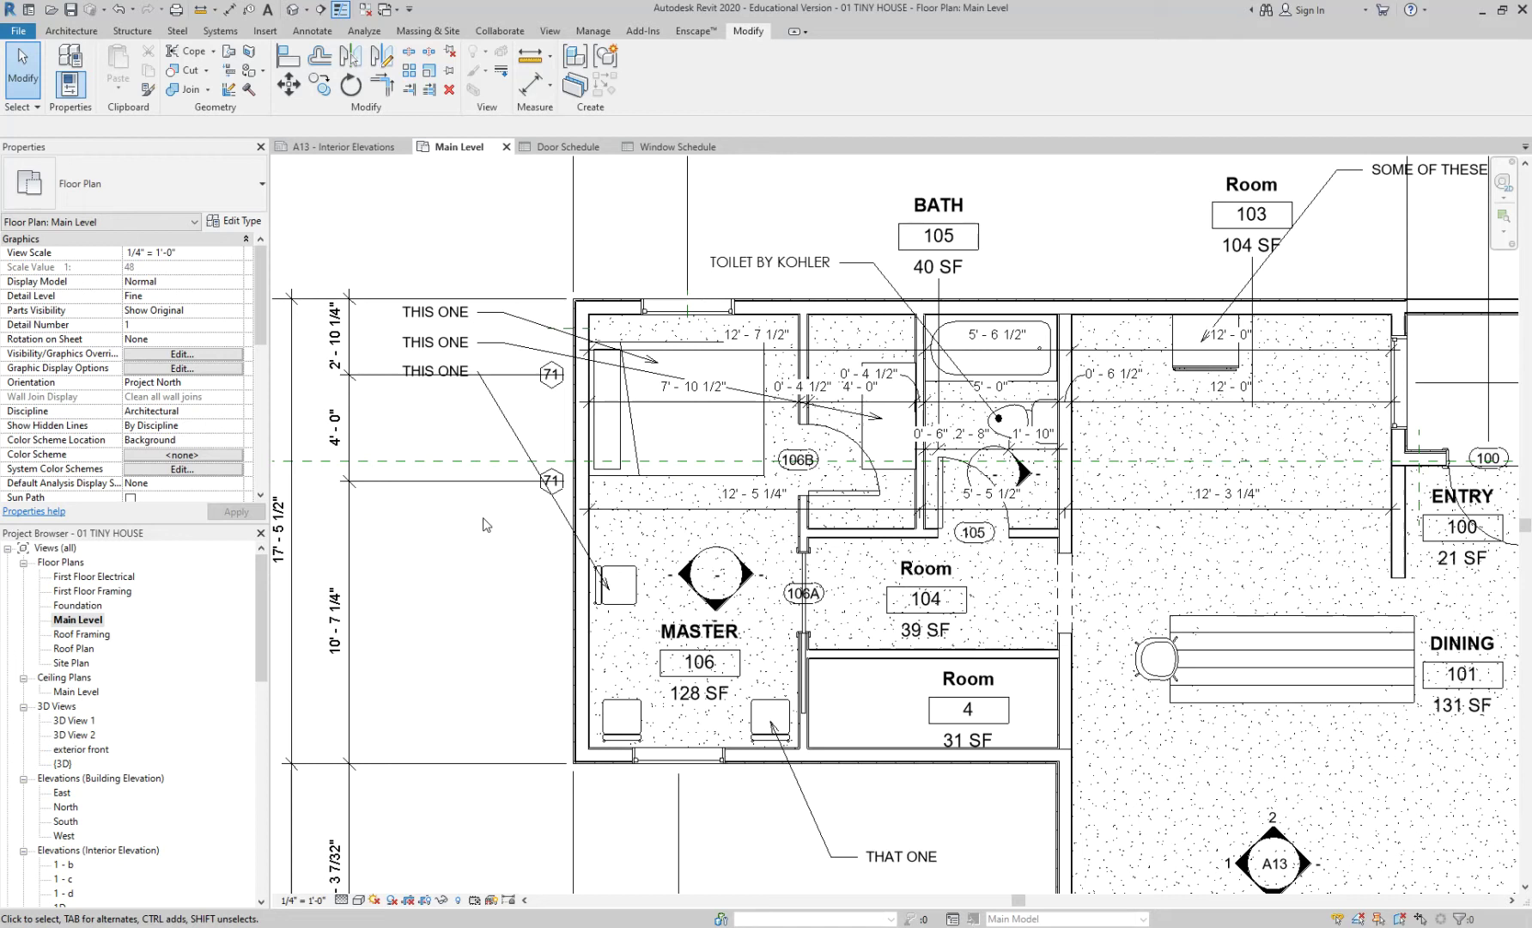
scroll(487, 513, "down", 3)
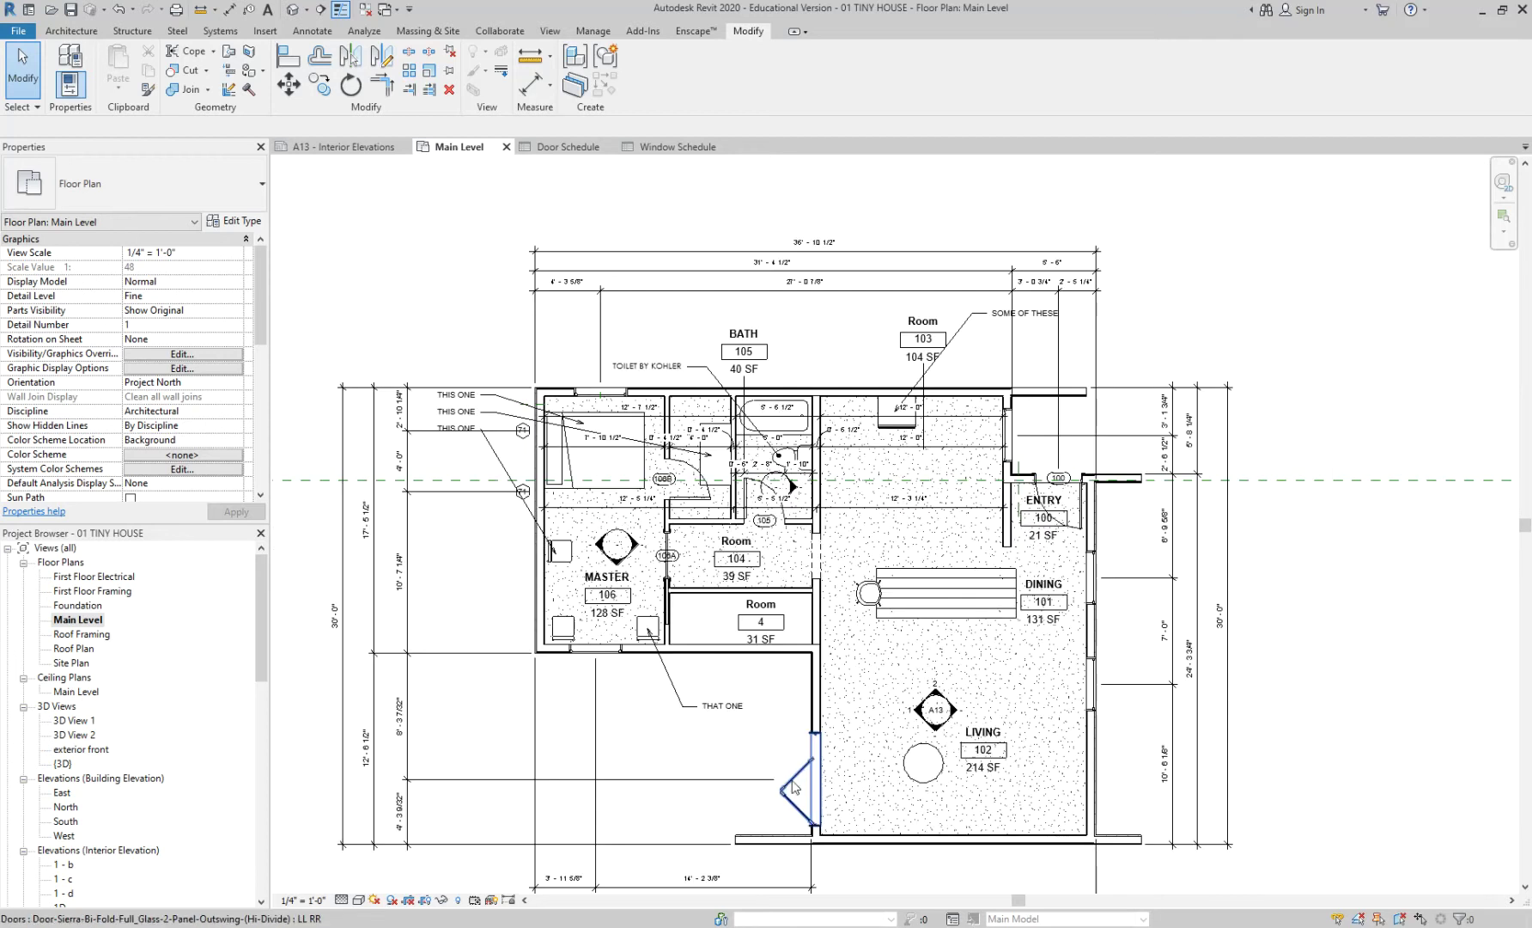
left_click(792, 775)
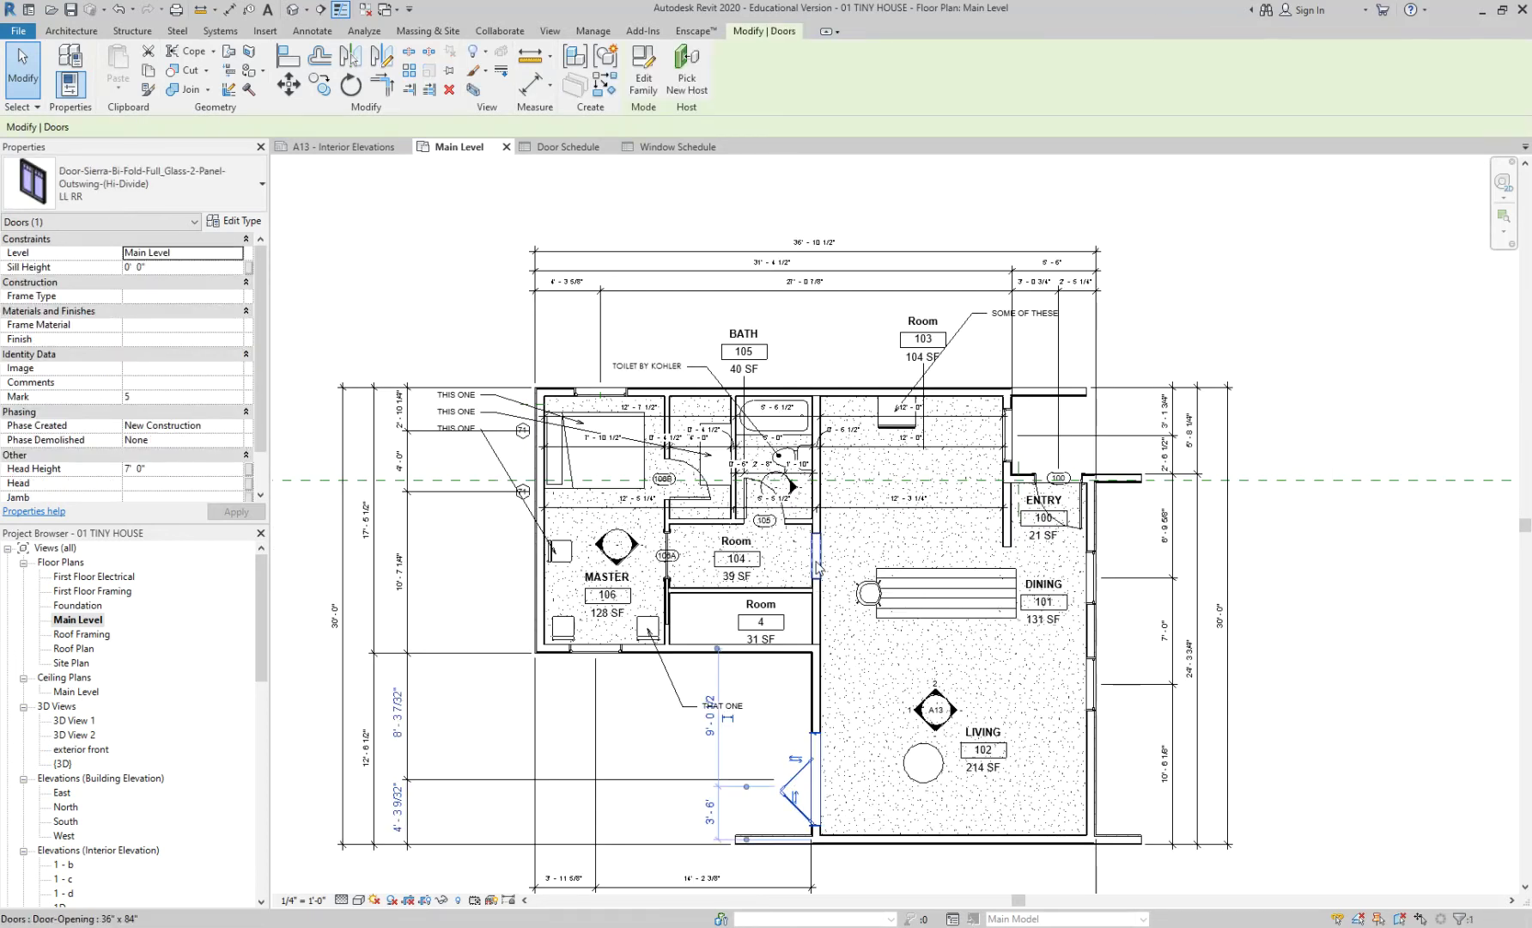
middle_click_drag(778, 730, 791, 590)
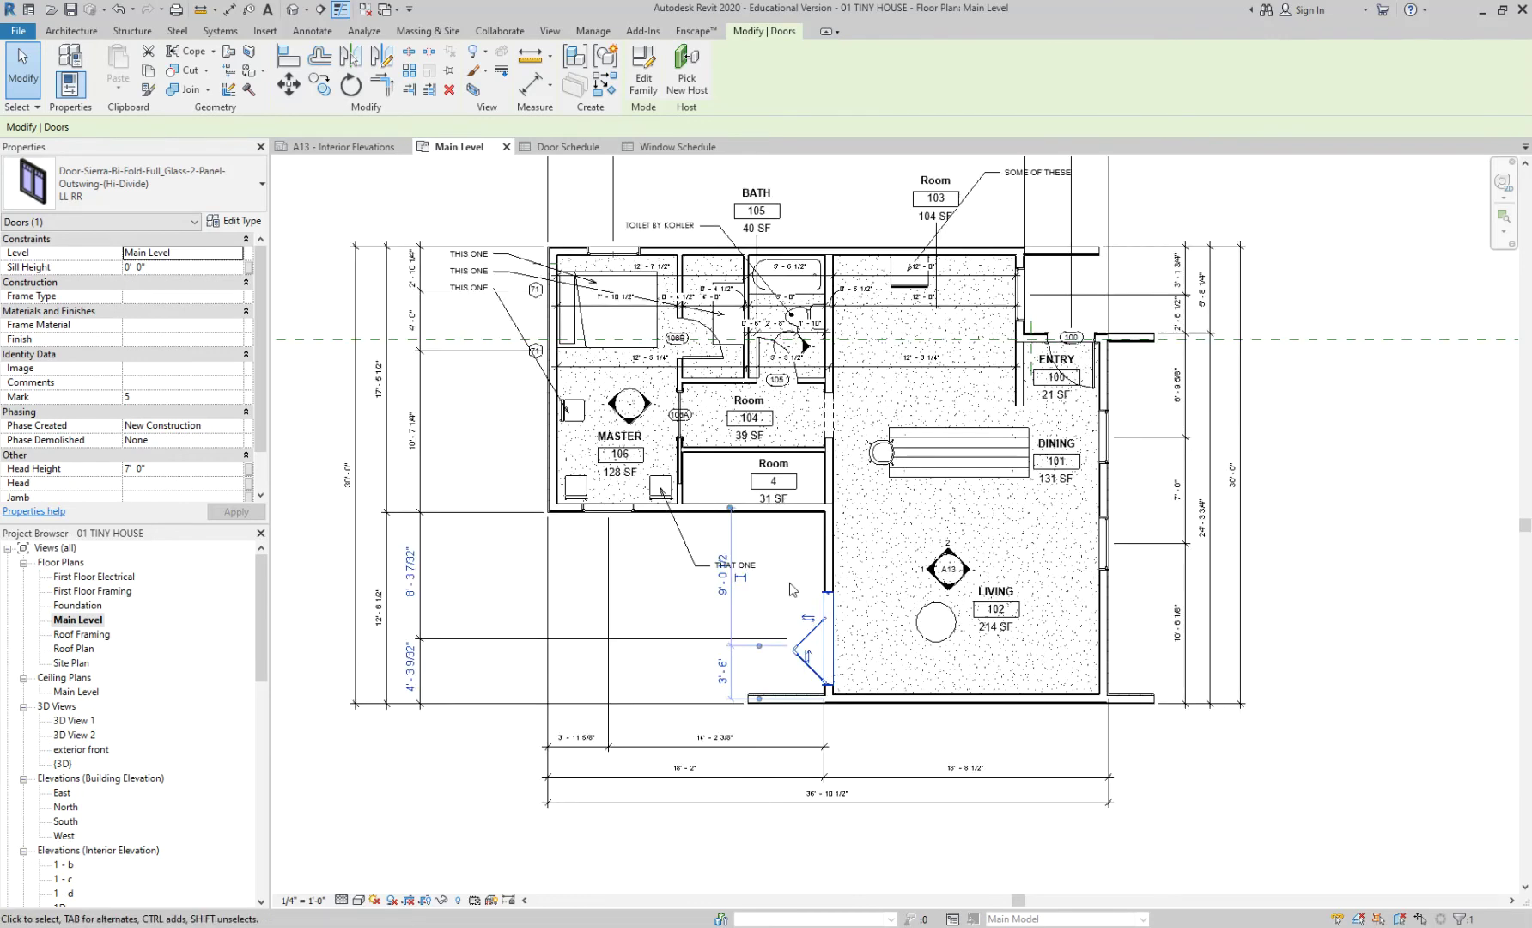
Tag the living room's bi-fold glass door by category, without a leader
left_click(74, 33)
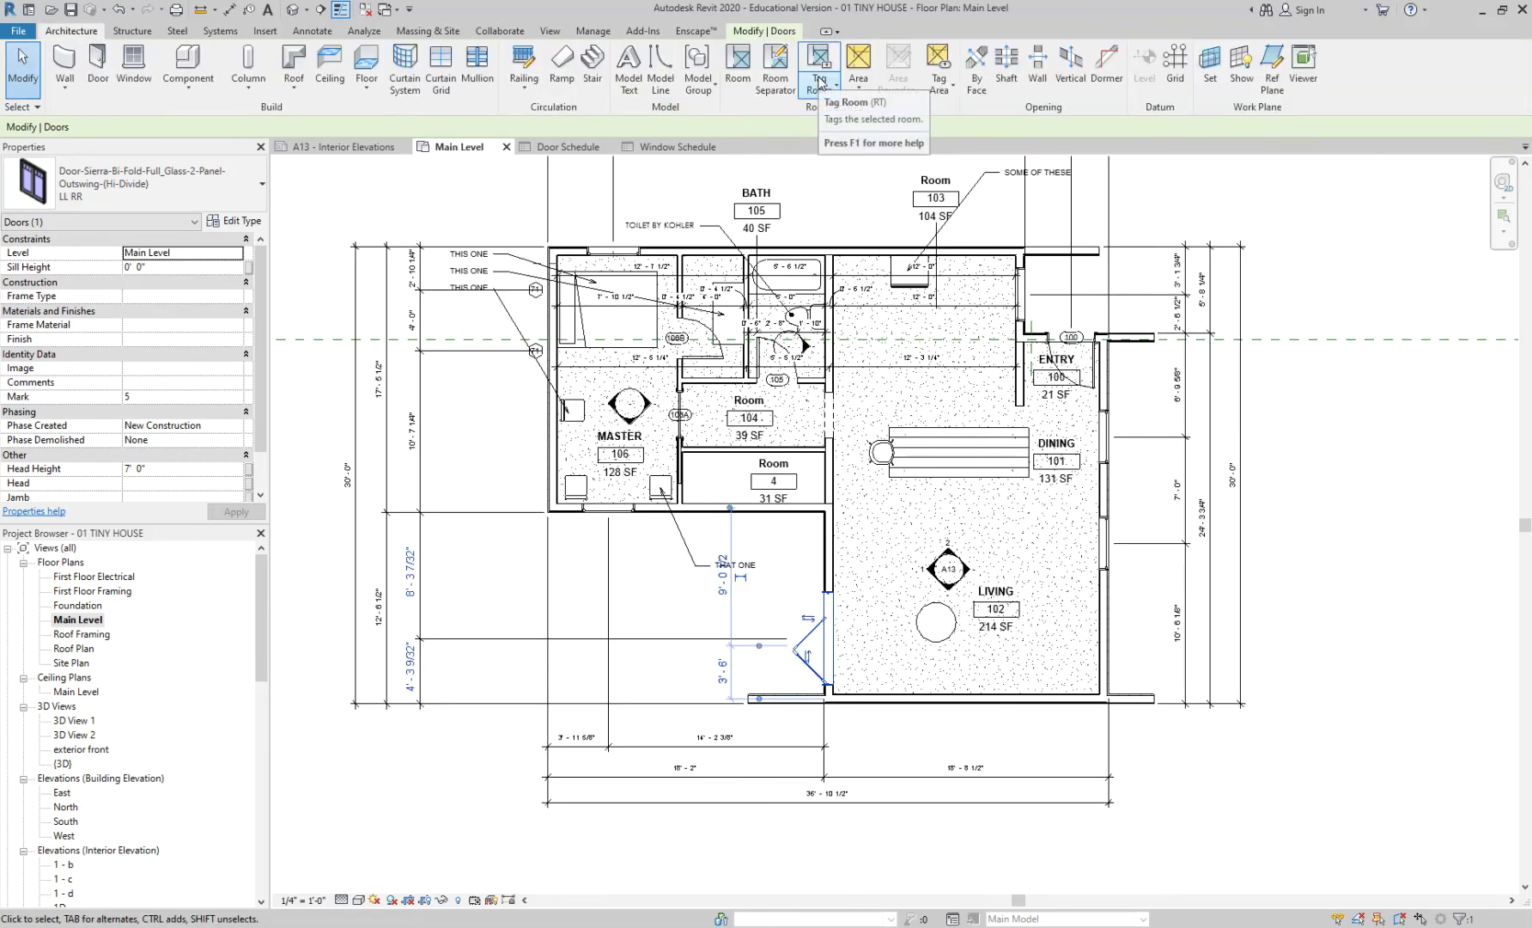
left_click(311, 31)
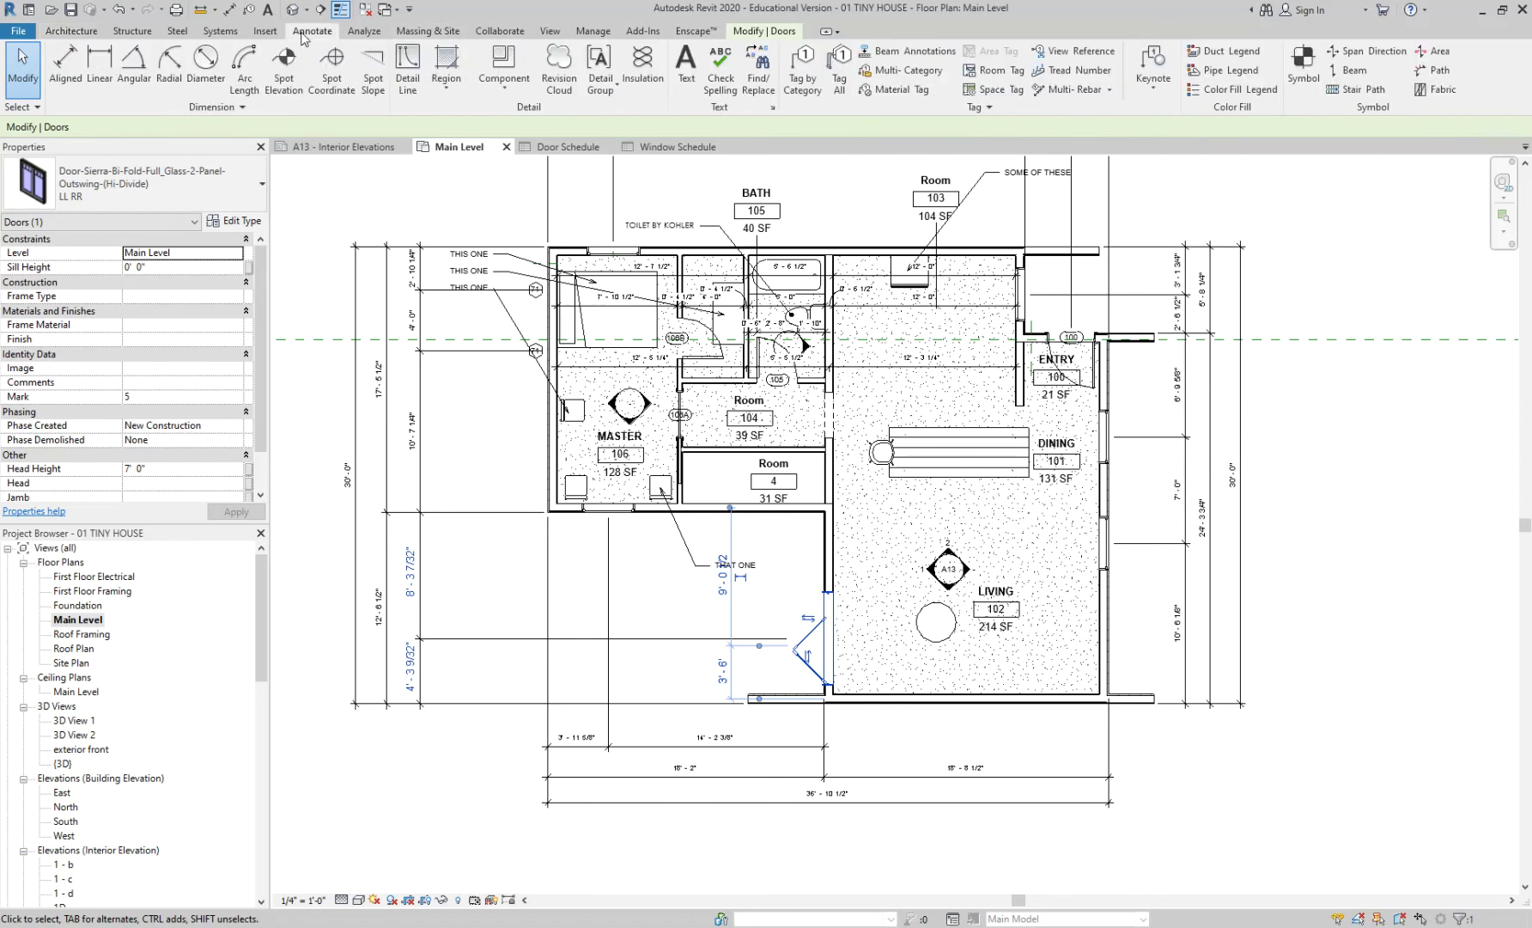
left_click(803, 73)
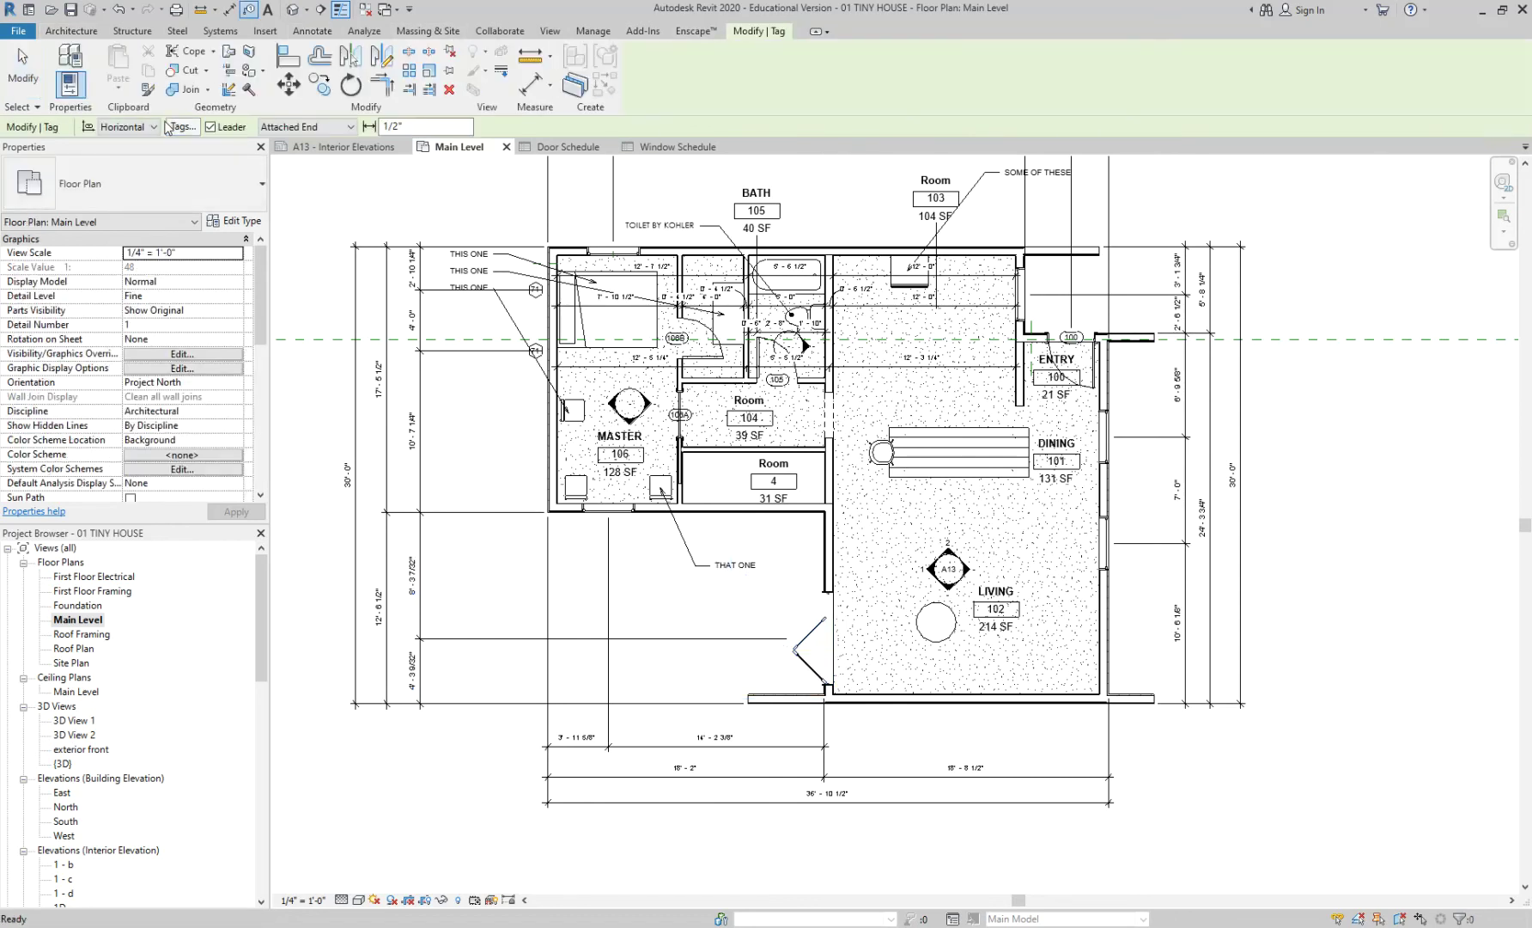
left_click(211, 126)
left_click(809, 645)
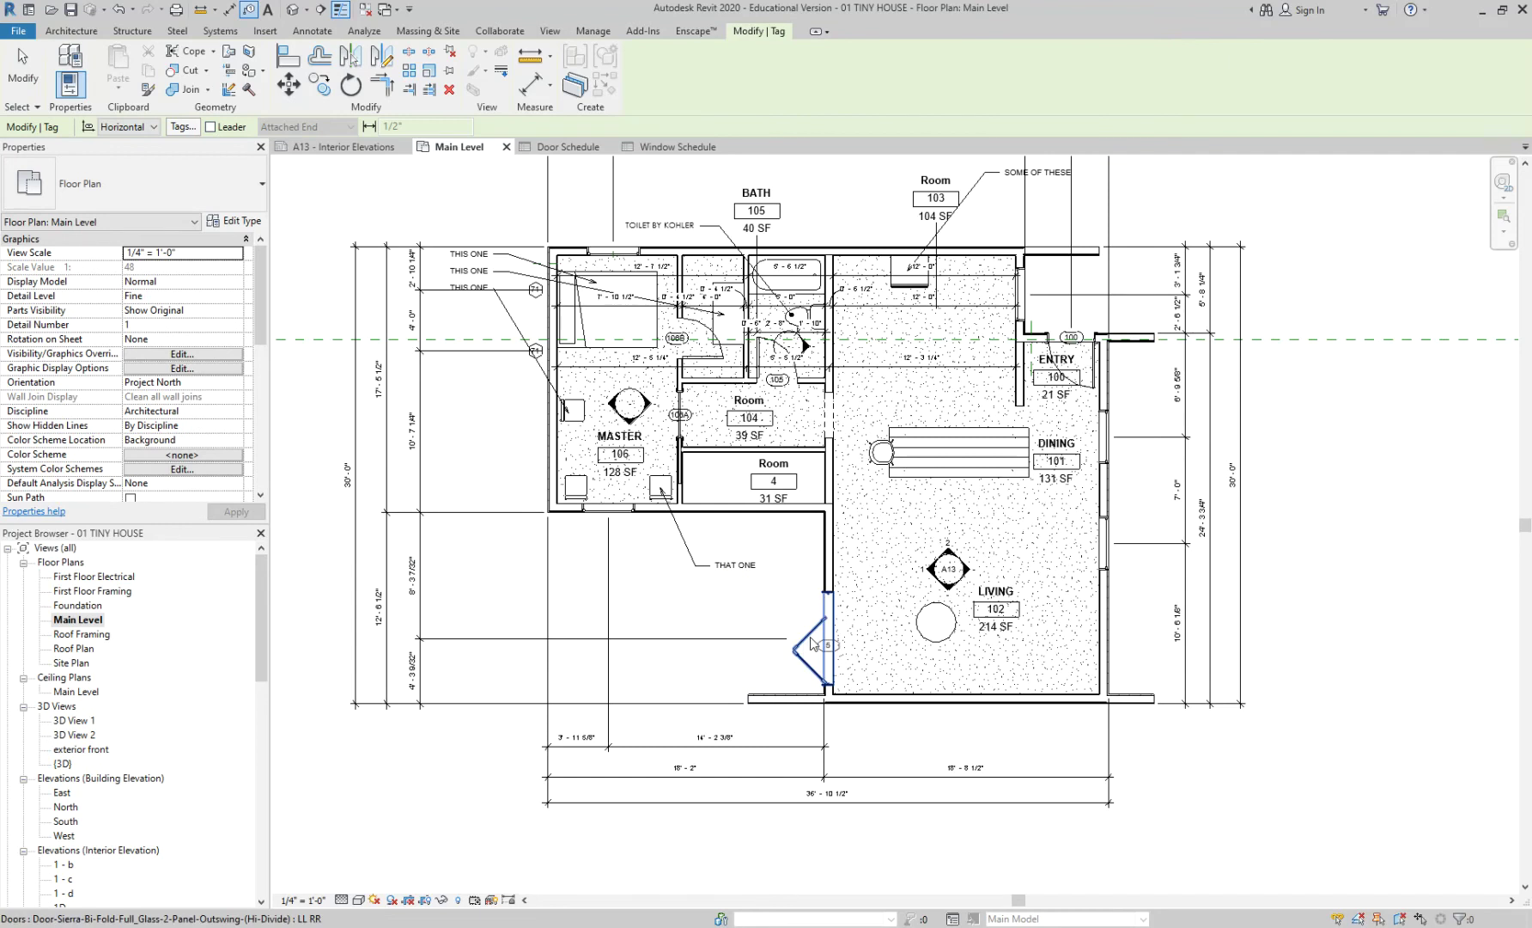
Set the tag number of the living room's bi-fold glass door to 102
scroll(809, 646, "up", 3)
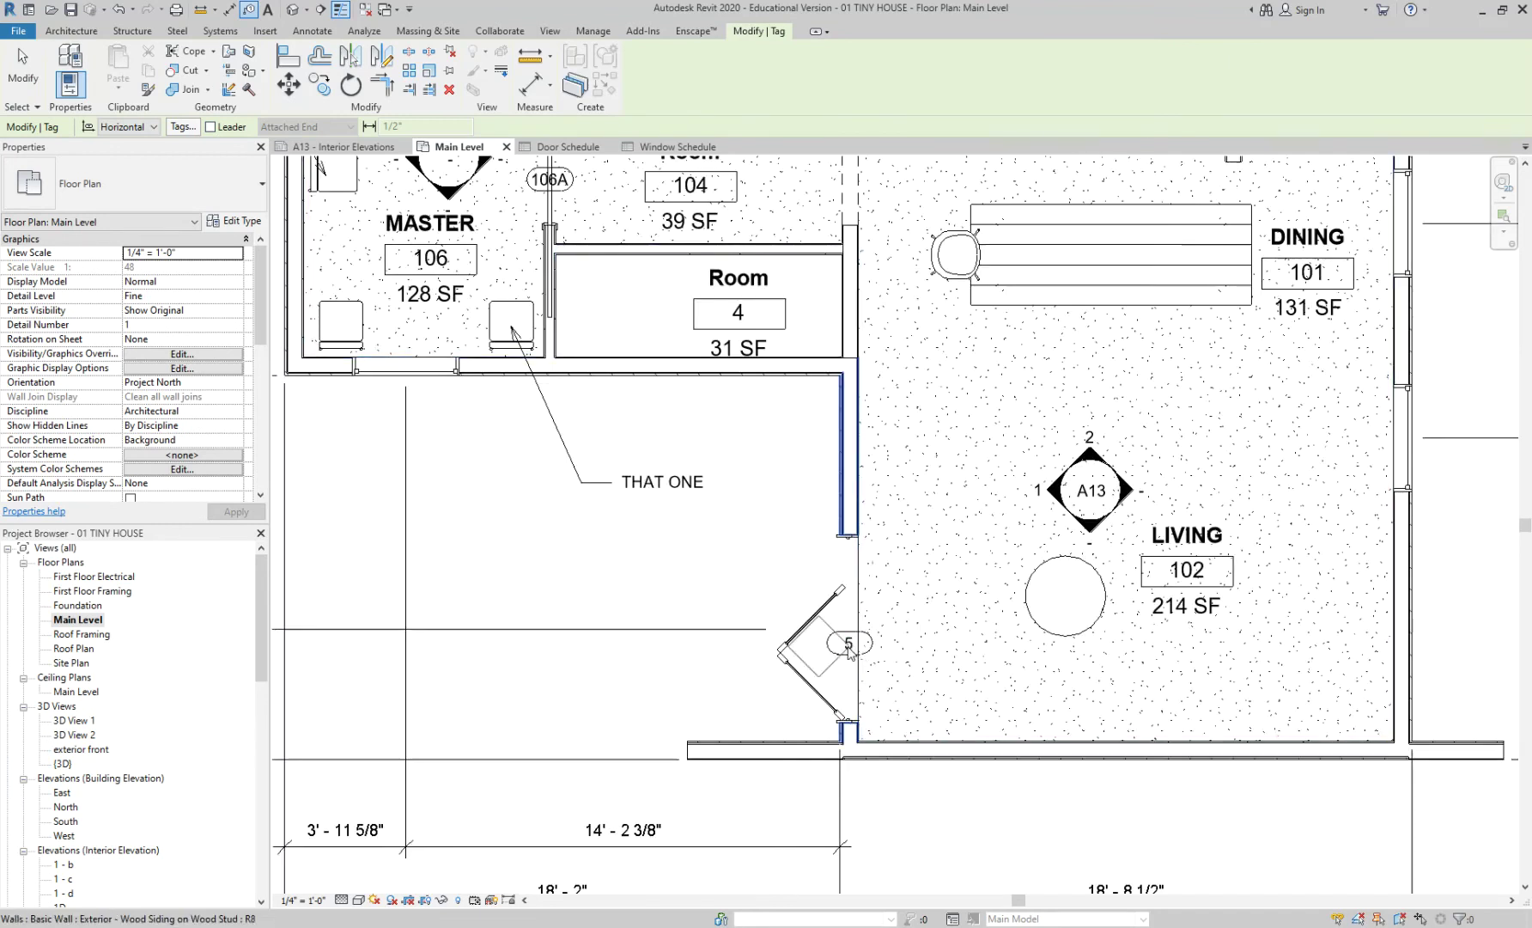
scroll(854, 645, "up", 2)
key("Escape")
left_click(850, 646)
left_click(849, 644)
type("102")
key("Return")
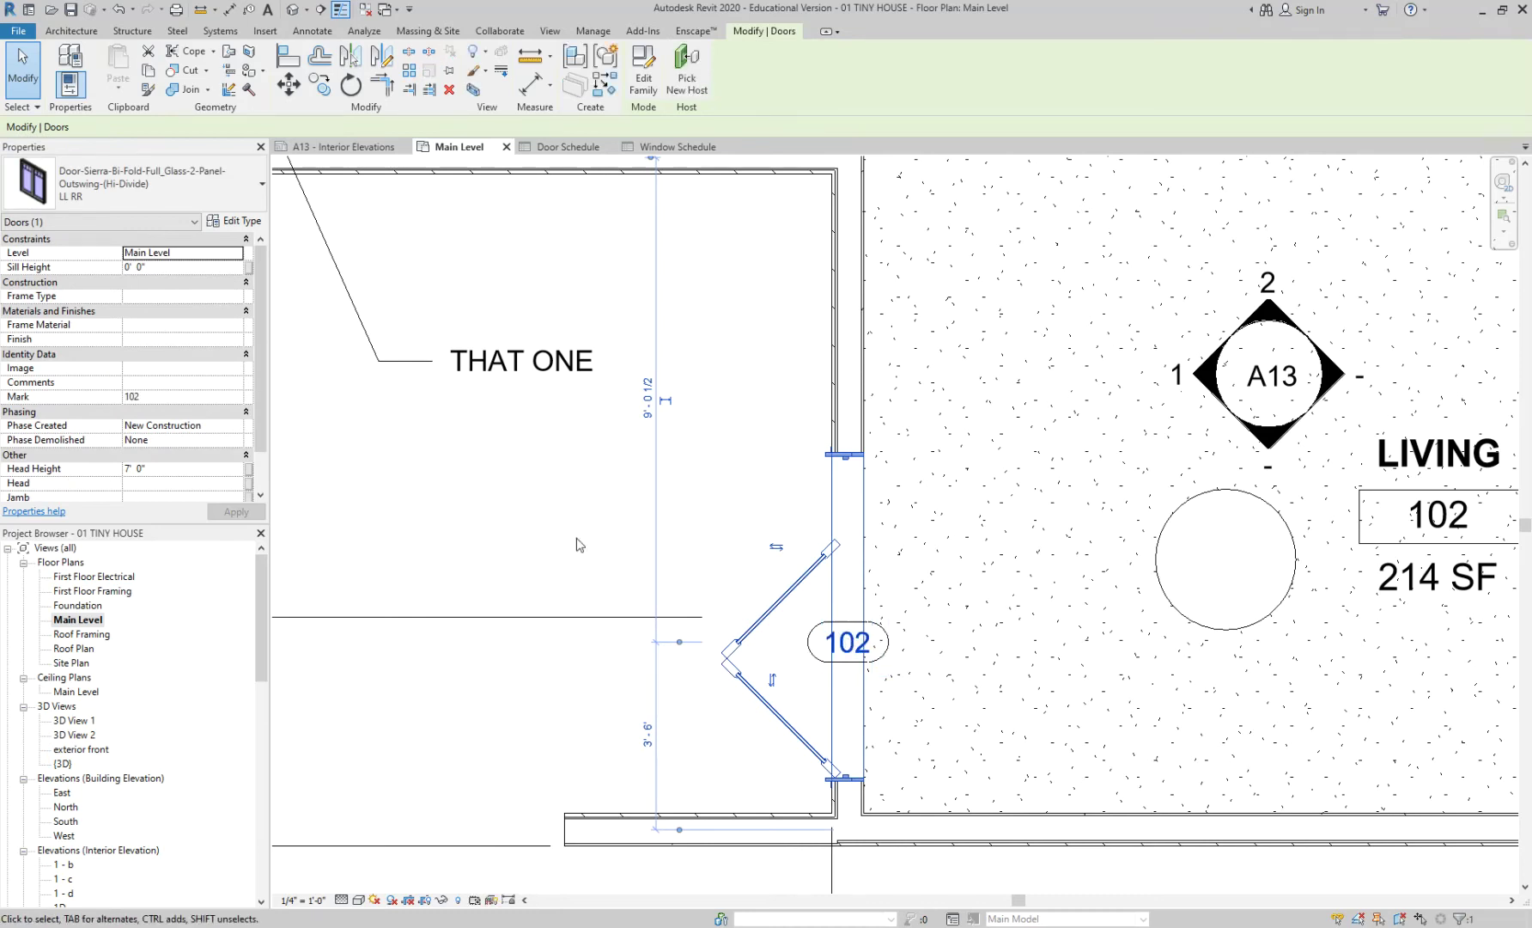
left_click(578, 538)
Open the Door Schedule and check its door numbers against the tags on the plan
scroll(584, 539, "down", 2)
middle_click_drag(654, 443, 712, 610)
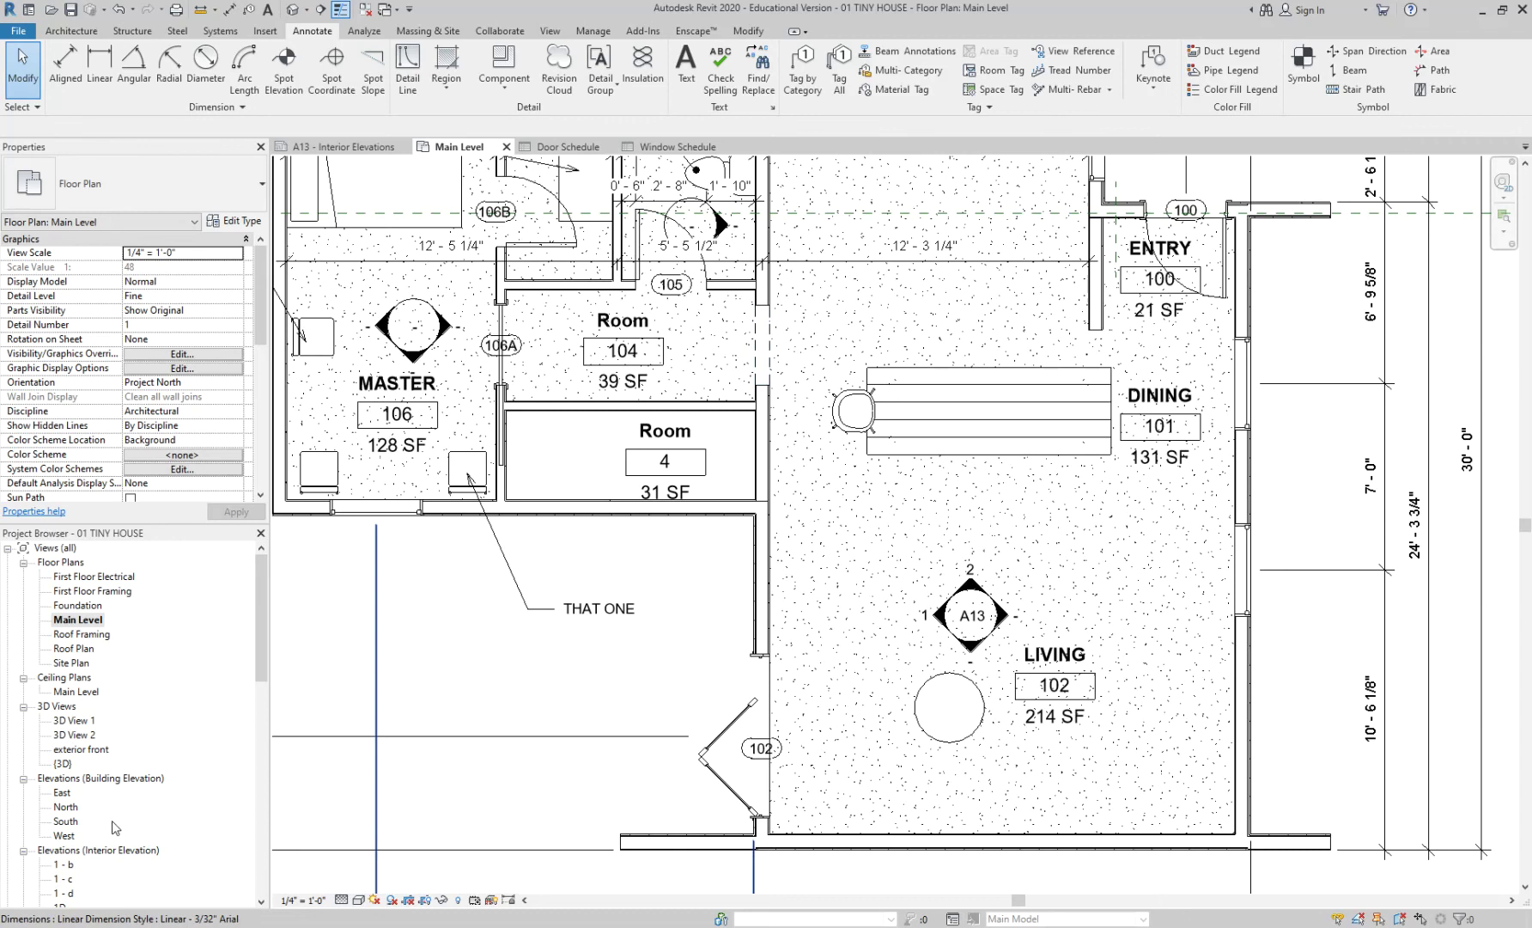
scroll(97, 818, "down", 2)
scroll(97, 818, "down", 3)
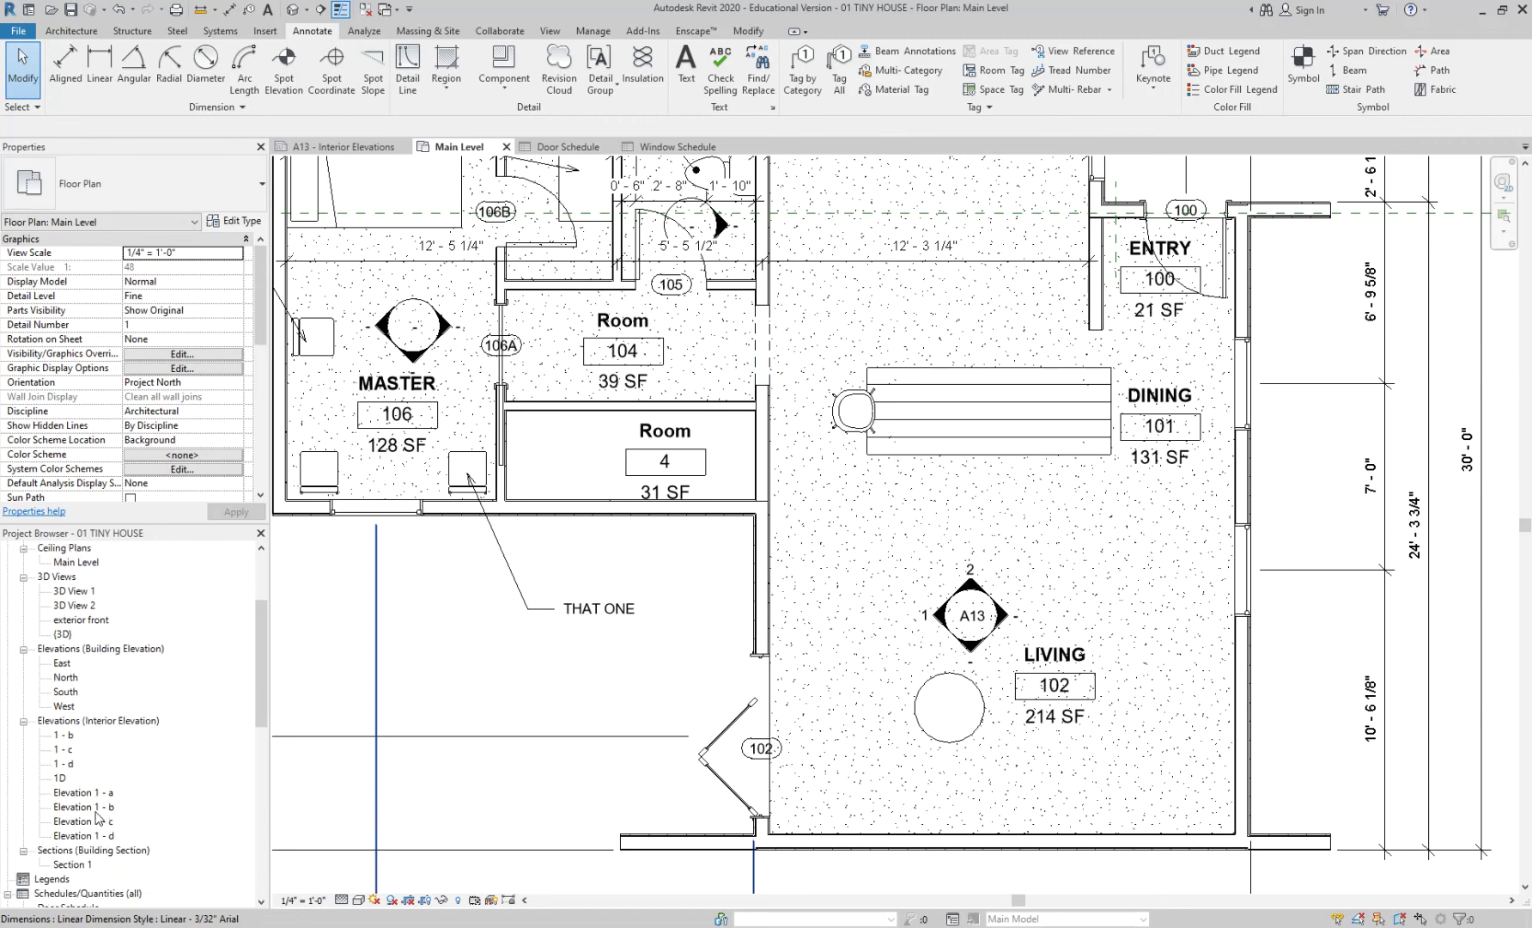
double_click(82, 823)
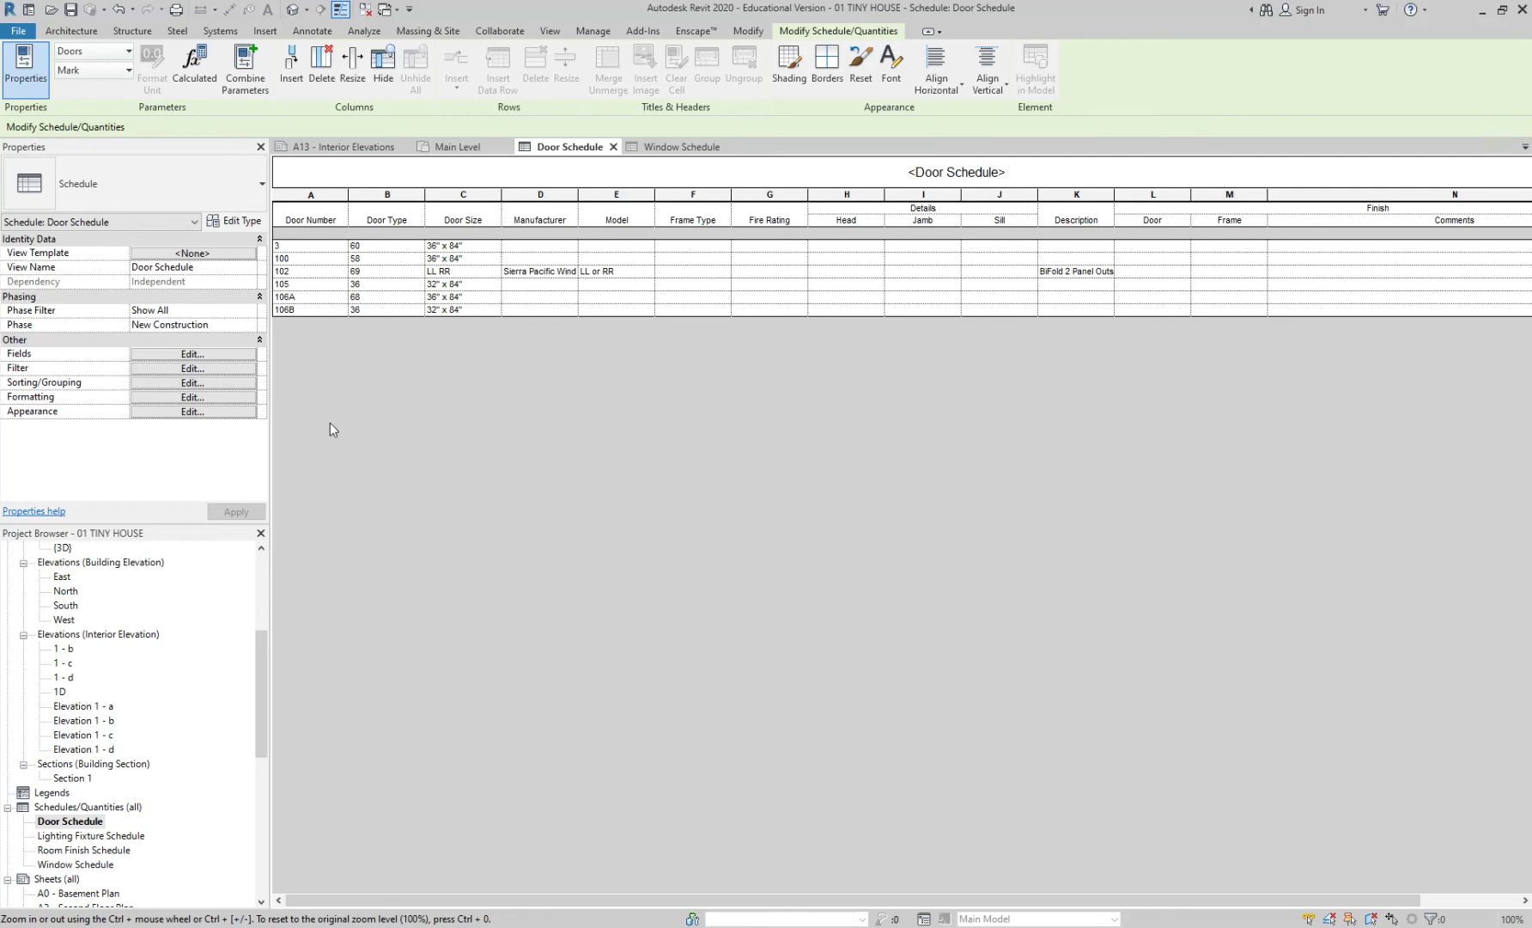
left_click(390, 372)
left_click(61, 823)
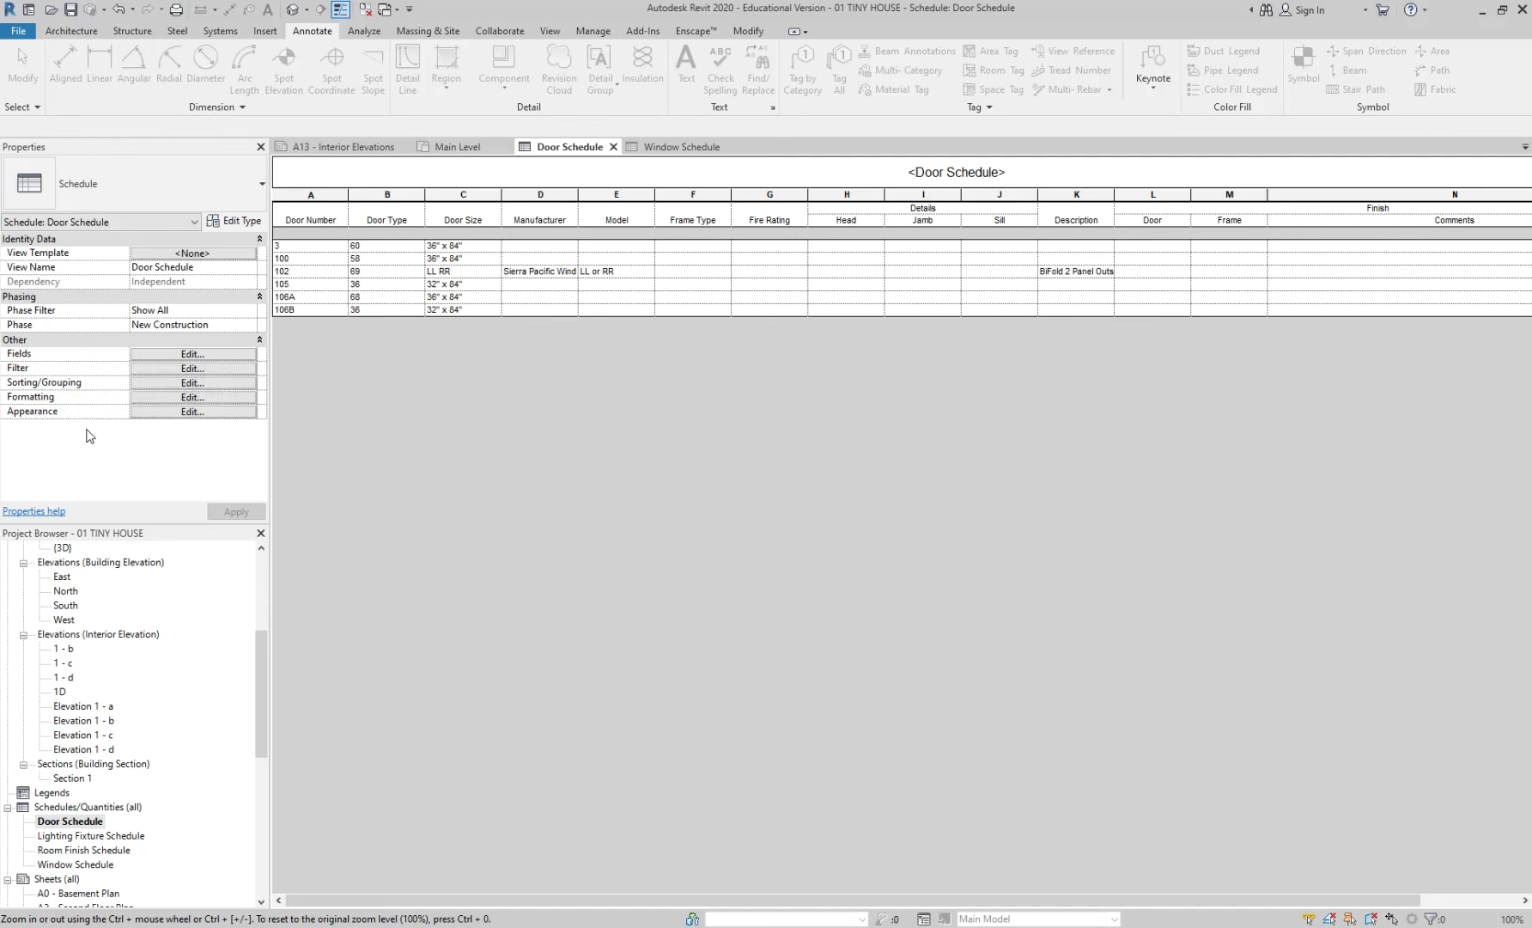
Review the fields, filter, sorting, formatting and appearance settings in the Door Schedule's properties
left_click(187, 370)
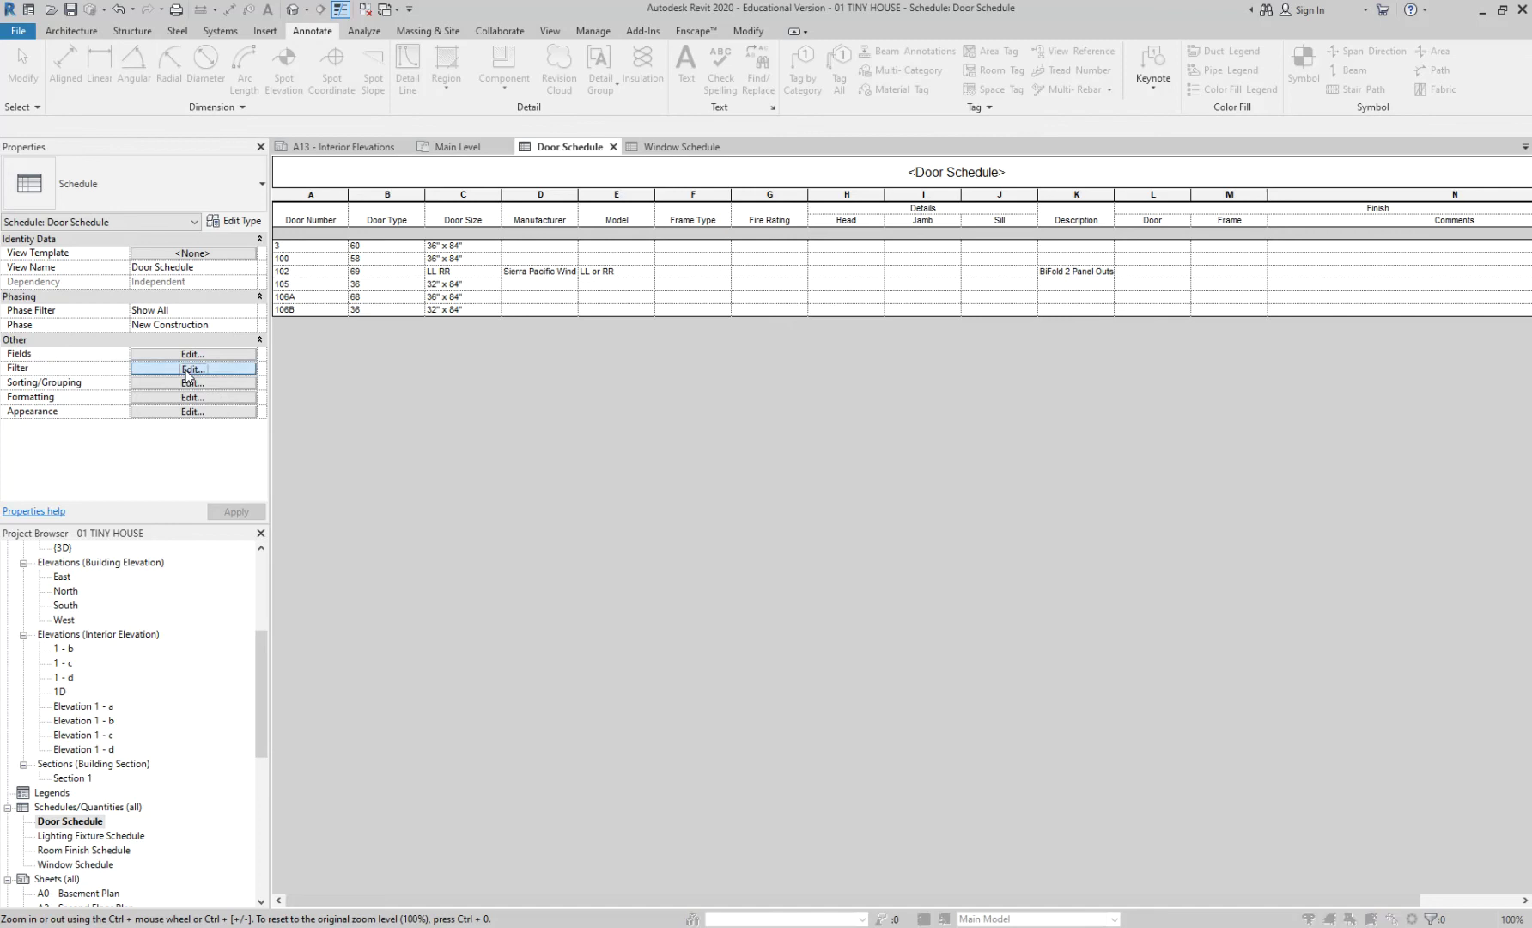
left_click(562, 318)
left_click(649, 320)
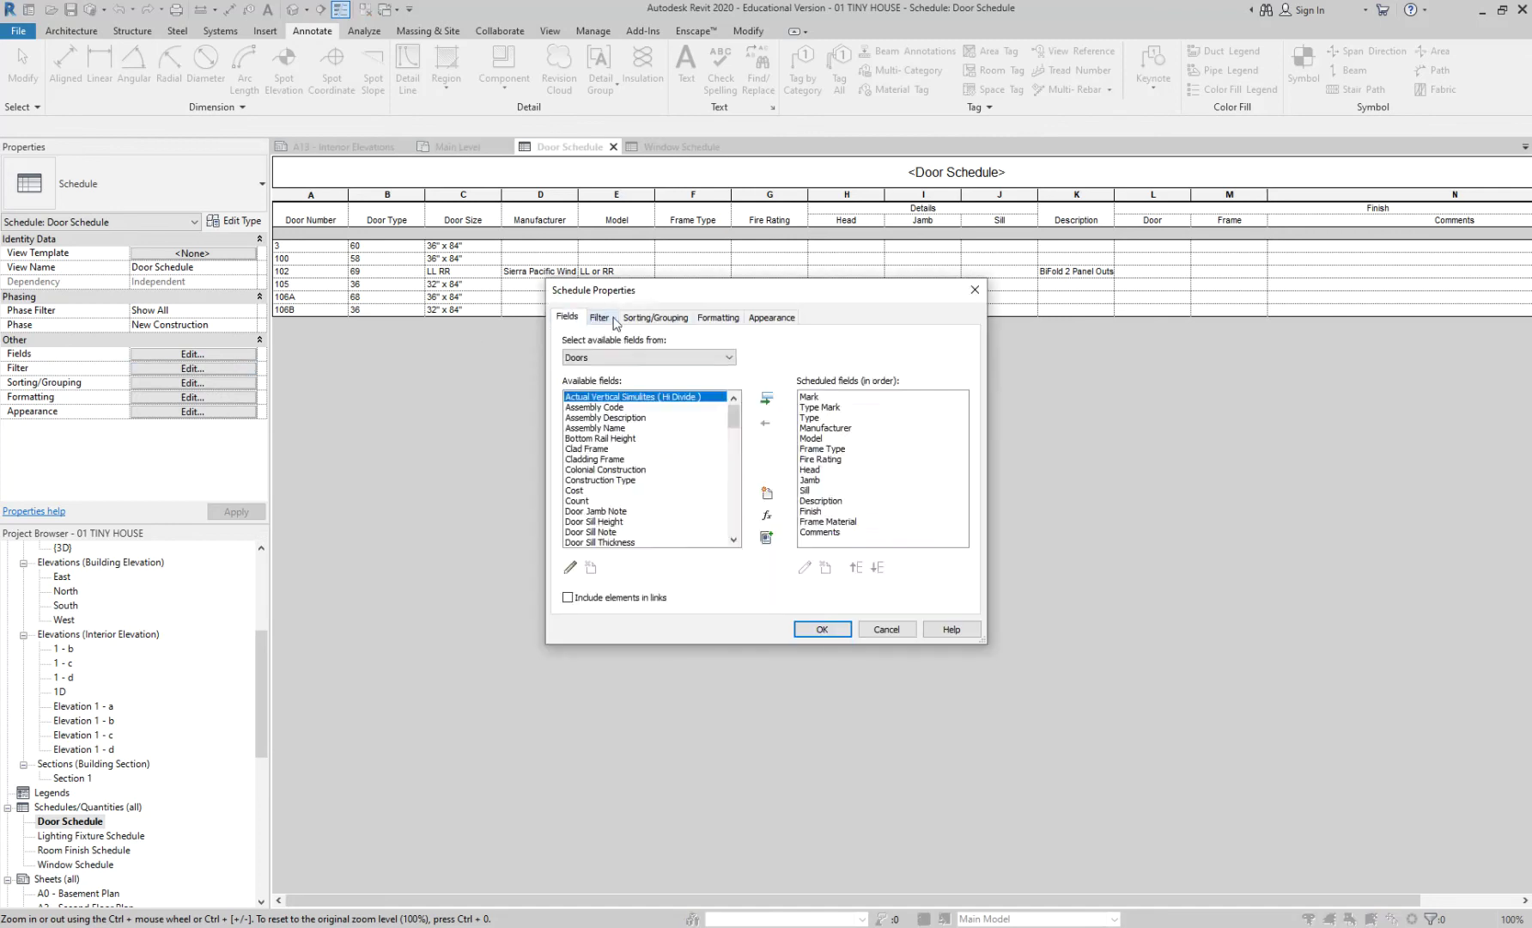
left_click(718, 318)
left_click(772, 318)
left_click(718, 317)
left_click(653, 317)
left_click(601, 318)
left_click(568, 317)
left_click(600, 318)
left_click(655, 318)
left_click(718, 318)
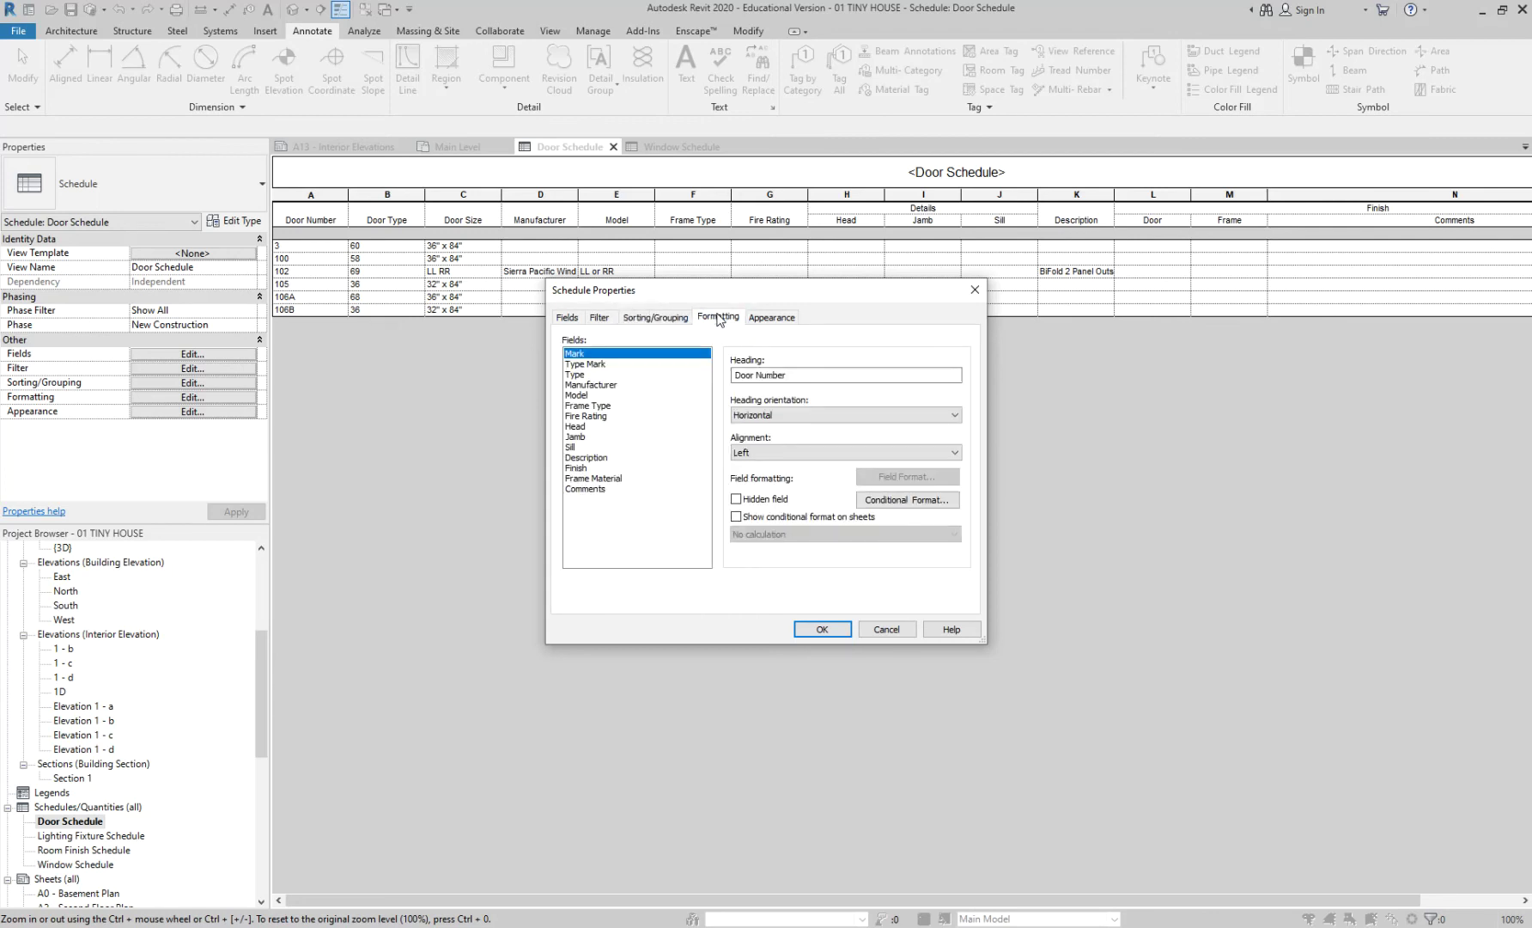
Filter the Door Schedule by Mark is greater than or equal to 100
left_click(605, 319)
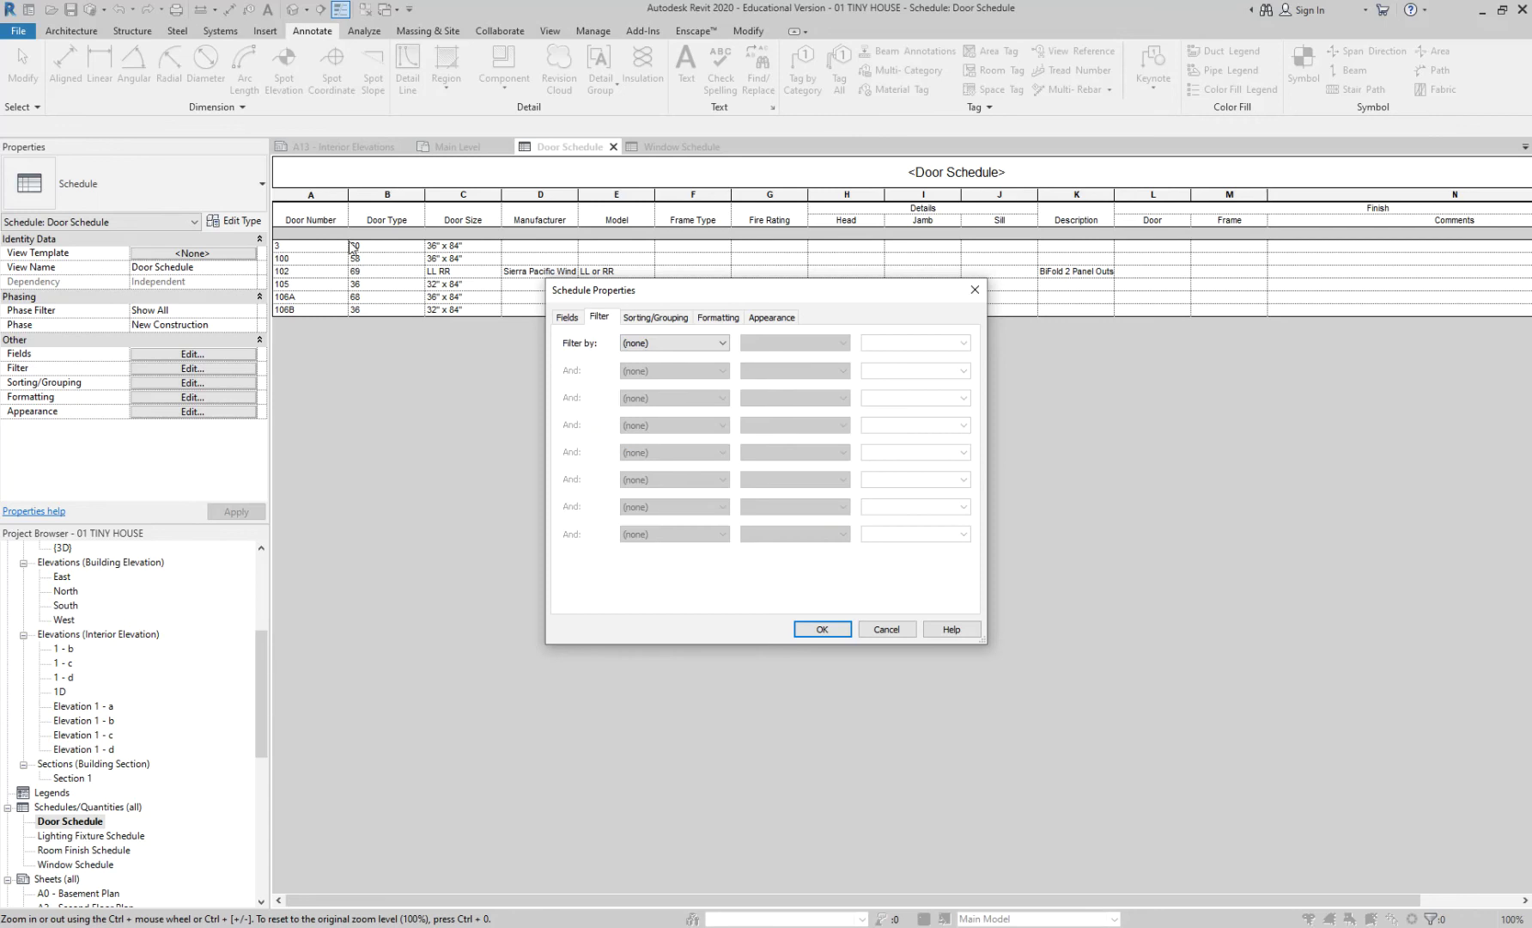
left_click(661, 344)
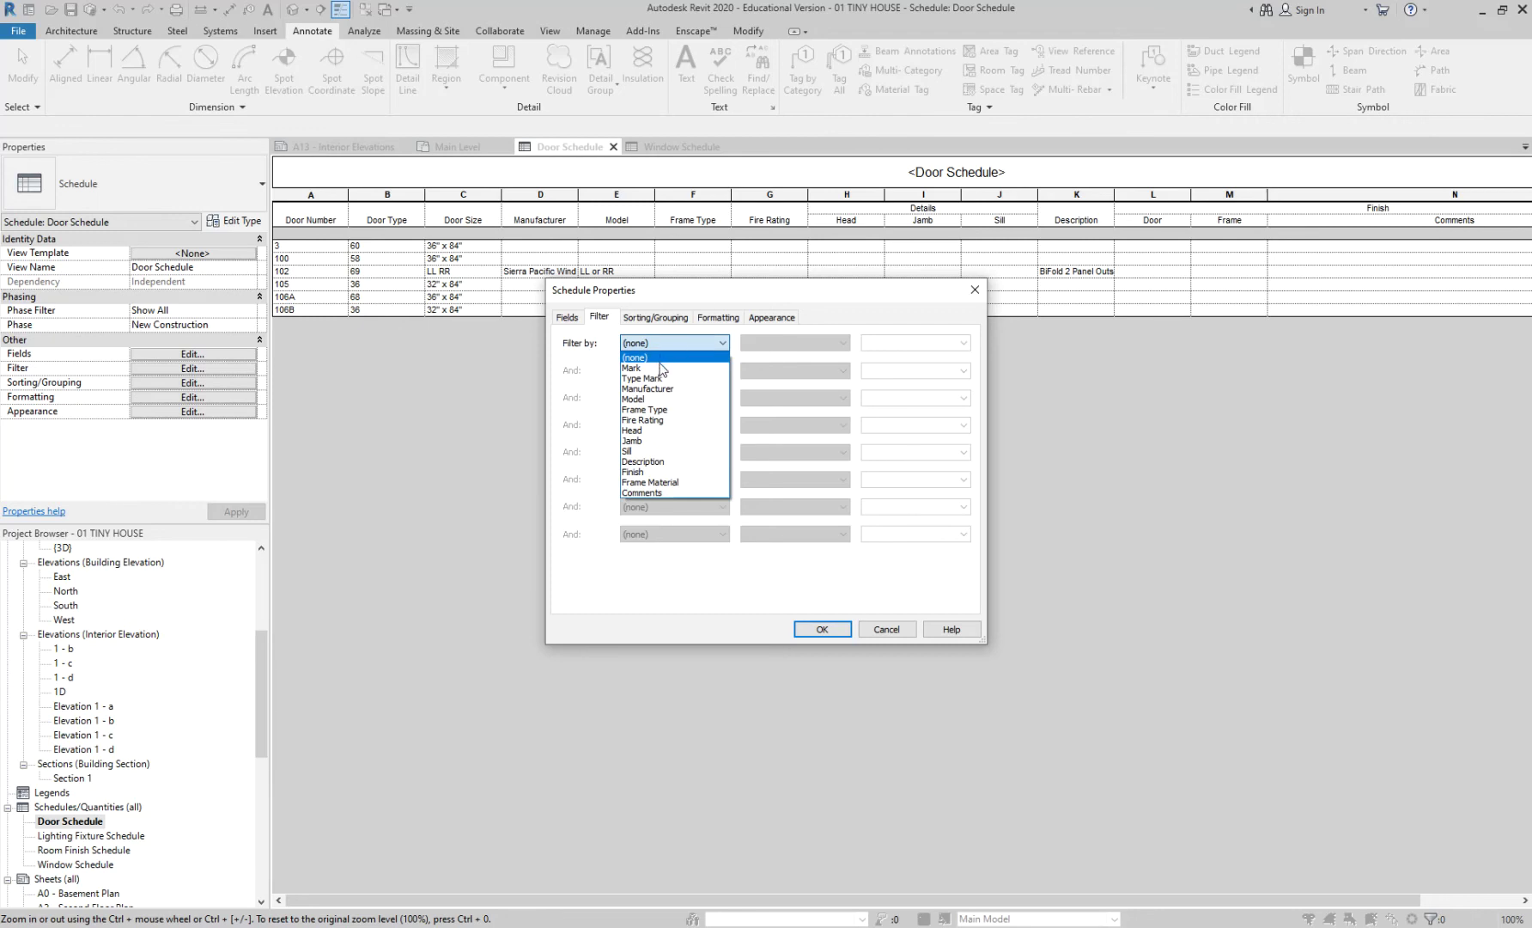
left_click(662, 369)
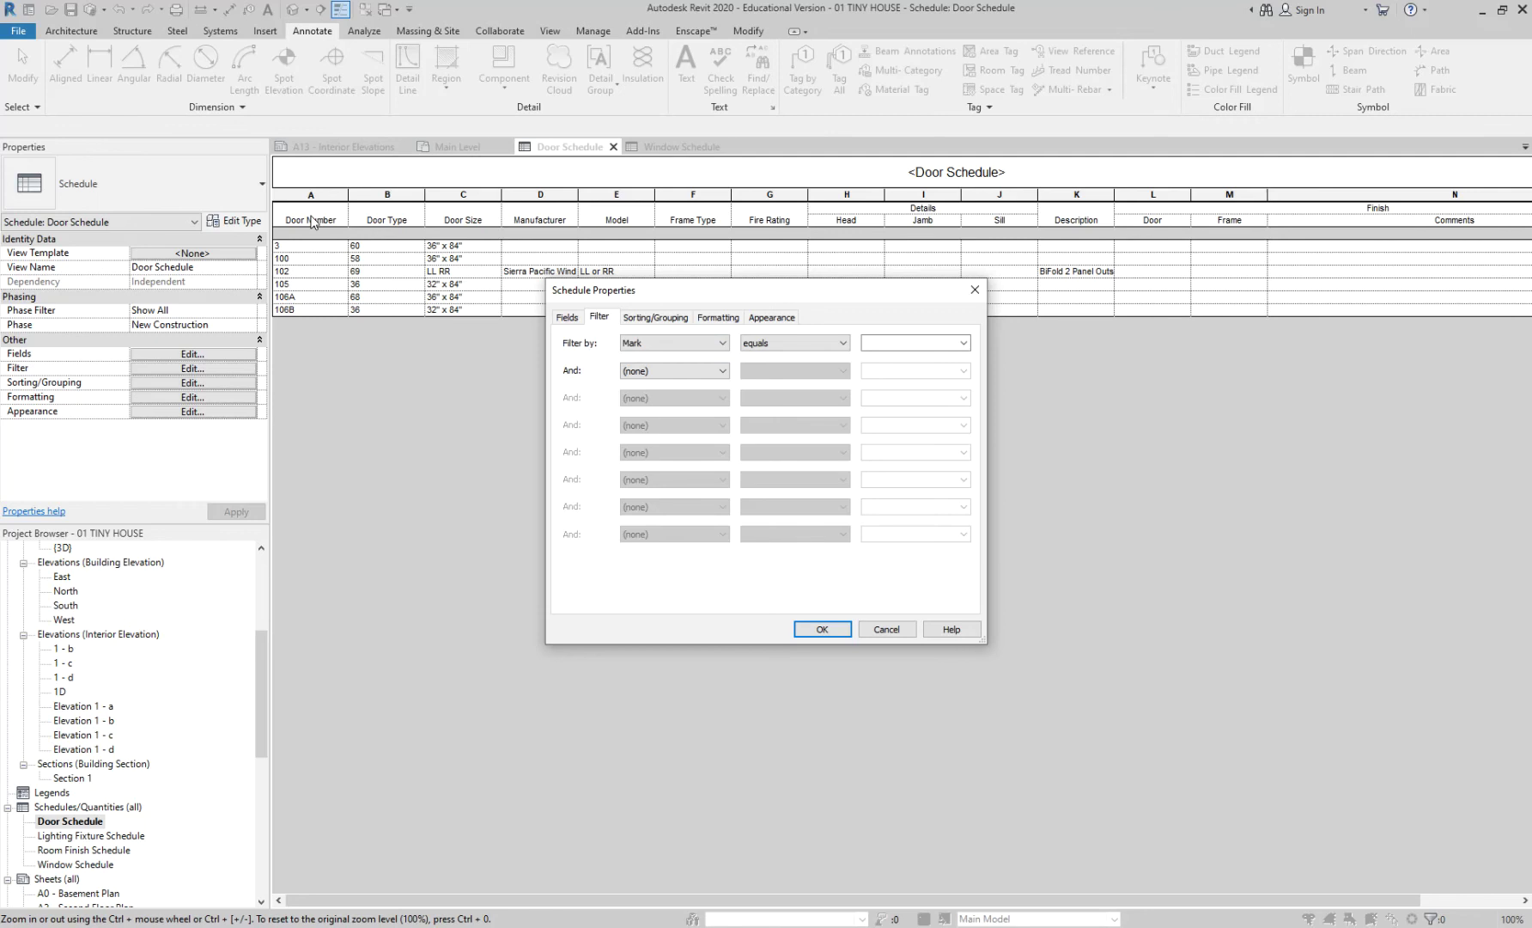
left_click(713, 343)
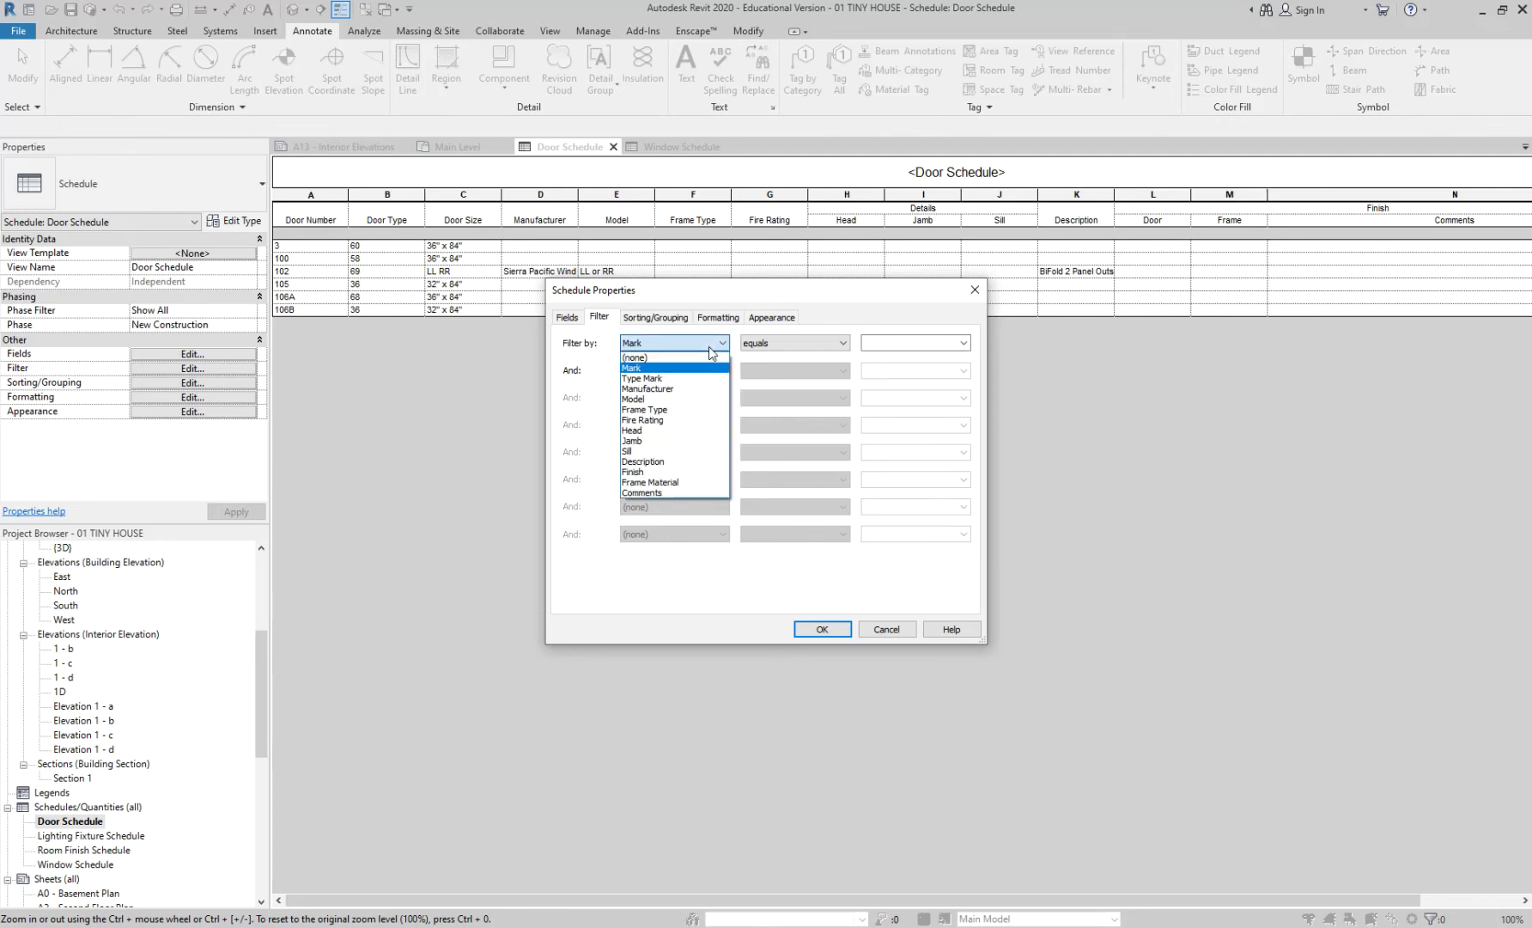
left_click(703, 368)
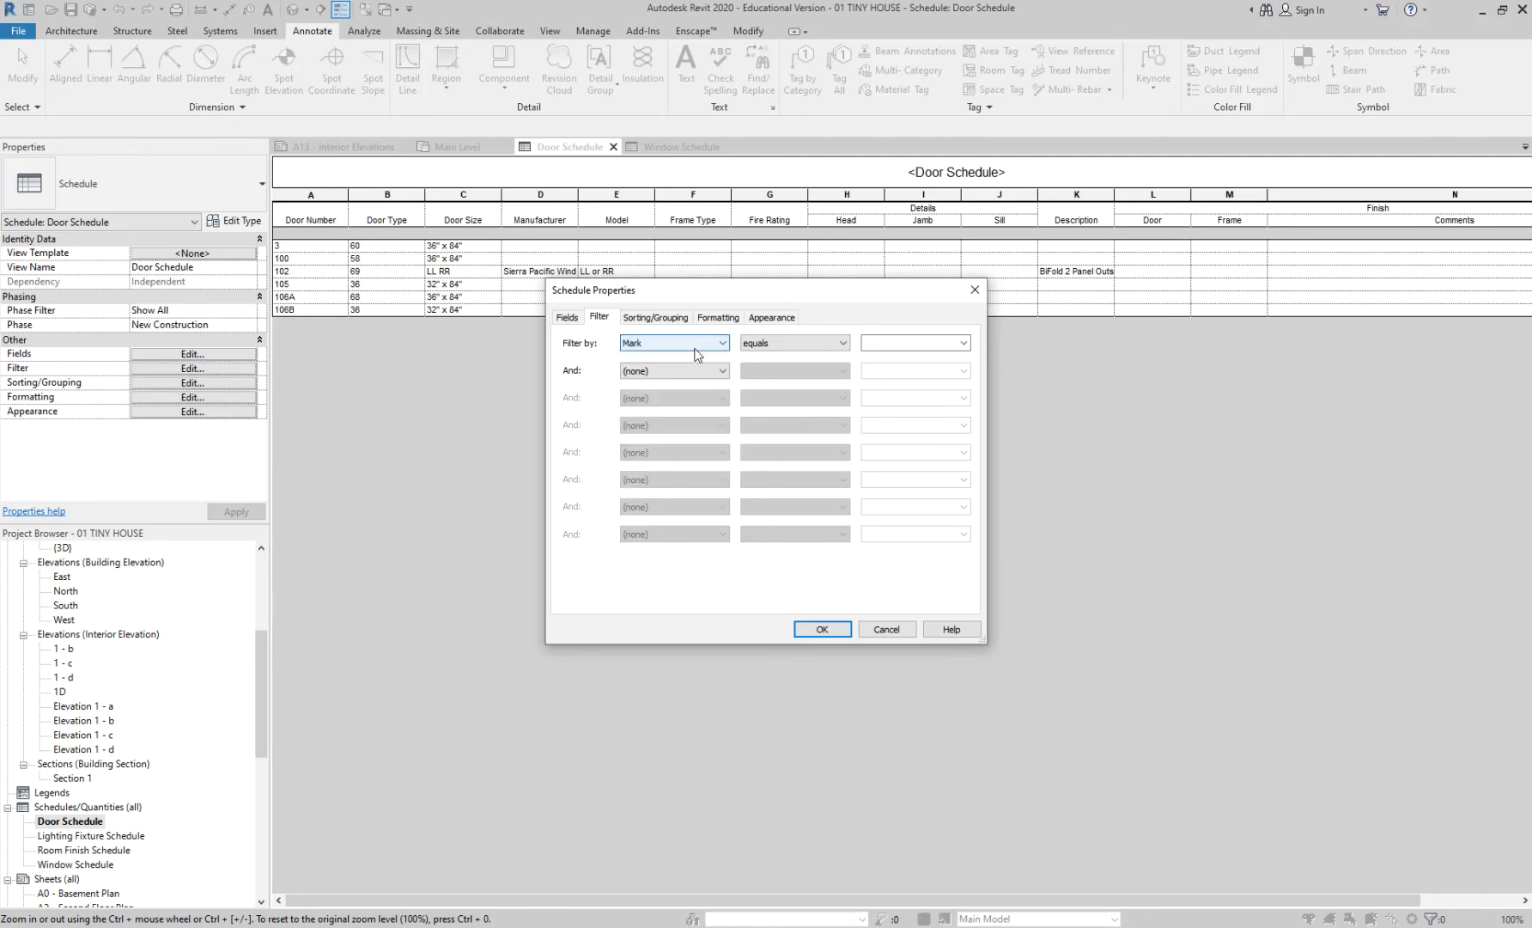
left_click(775, 347)
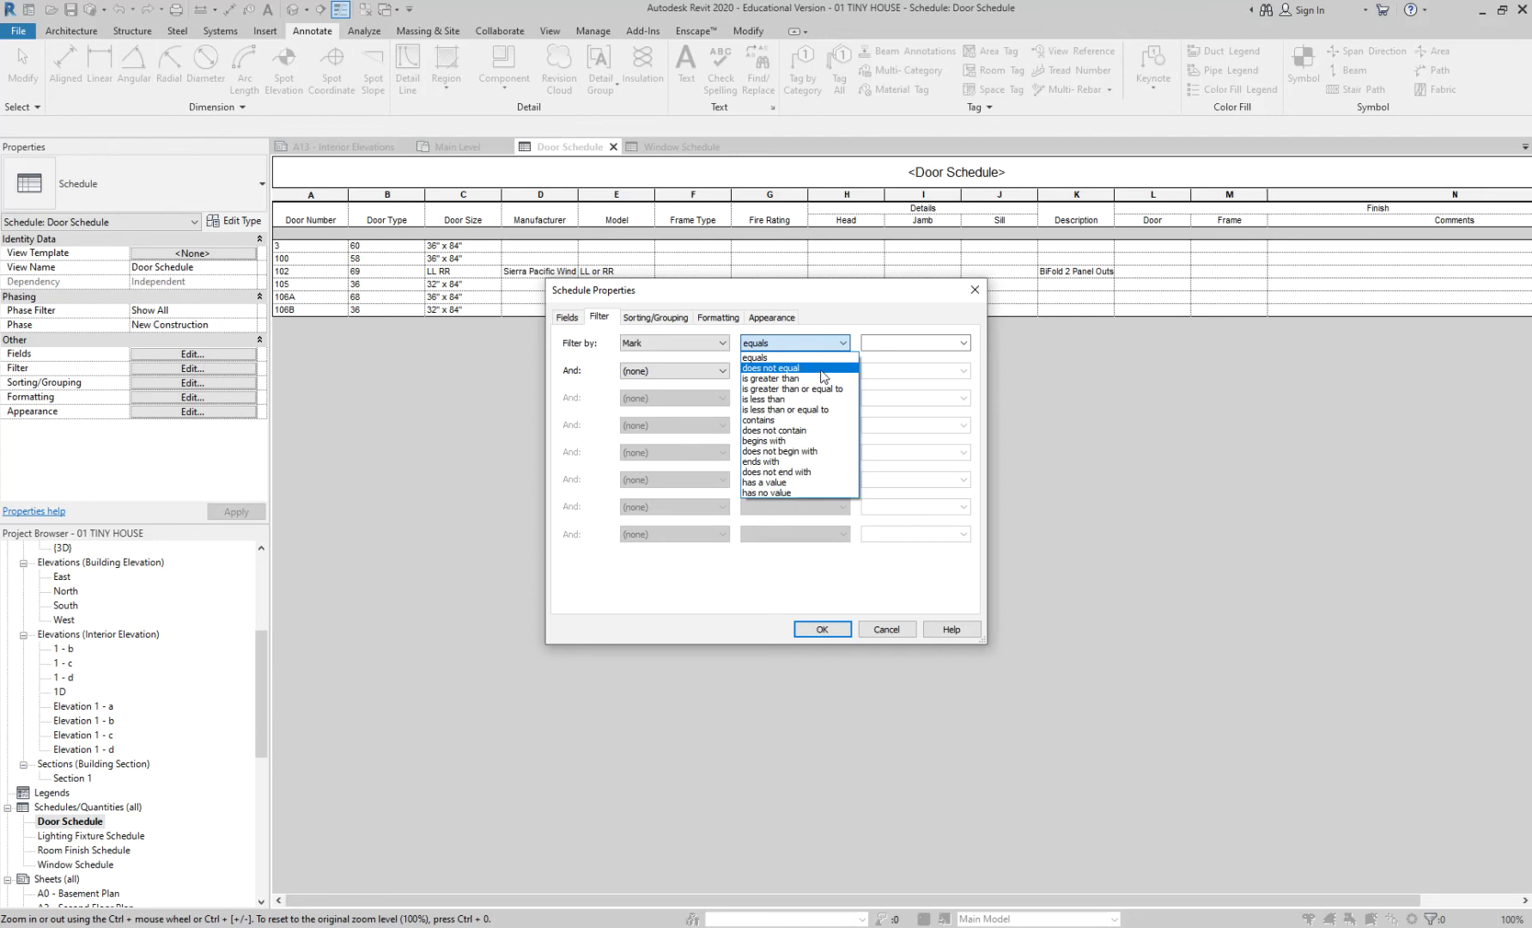
left_click(822, 389)
left_click(876, 347)
type("100")
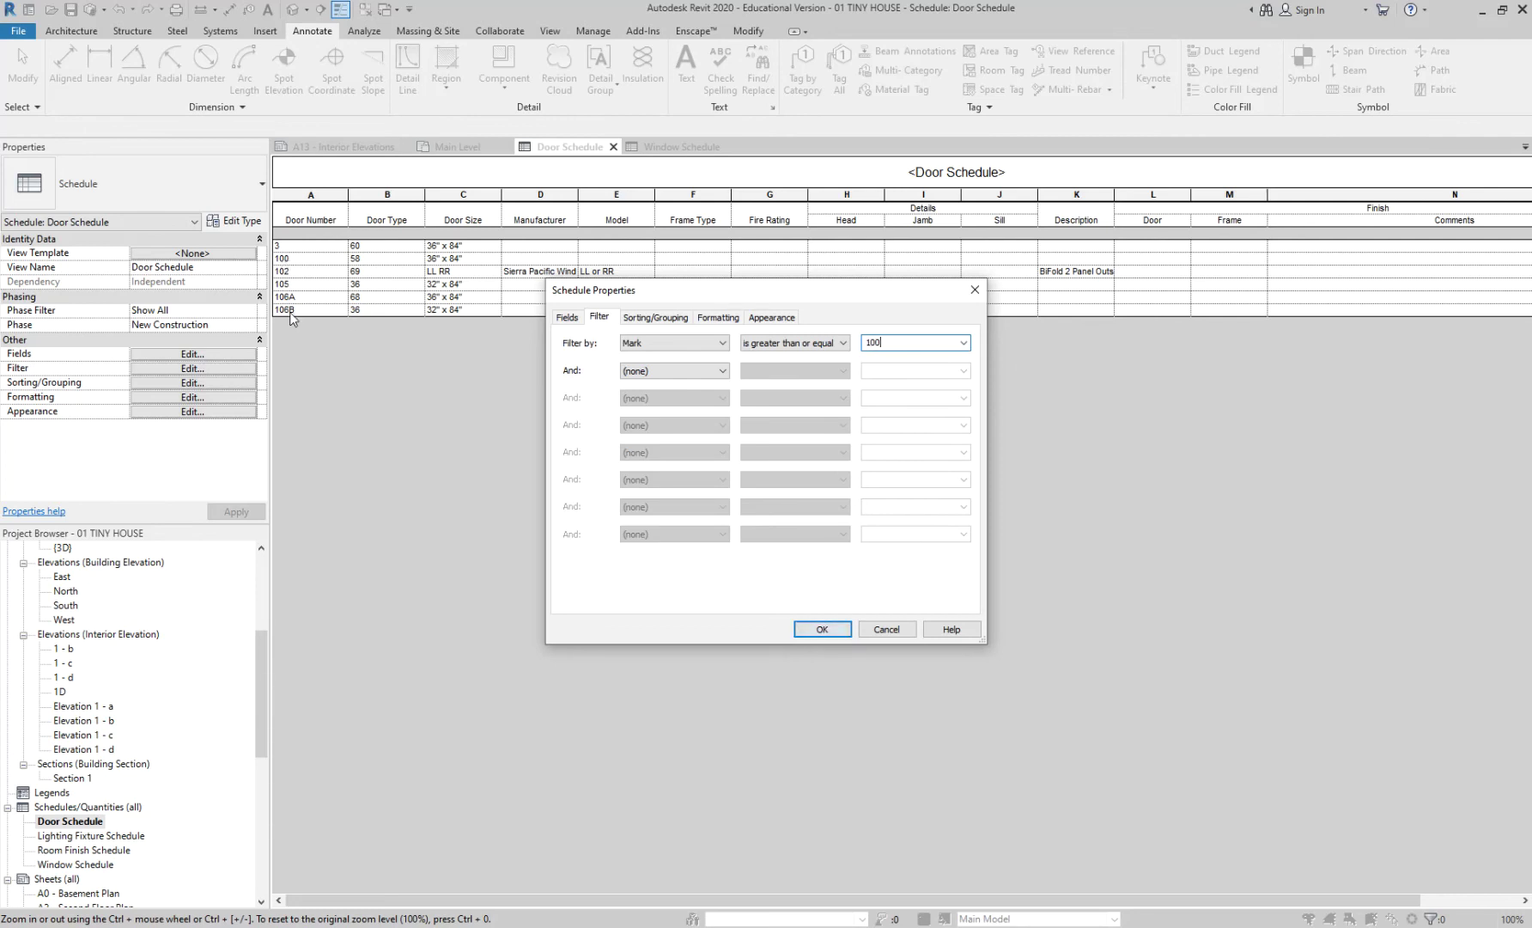
left_click(826, 630)
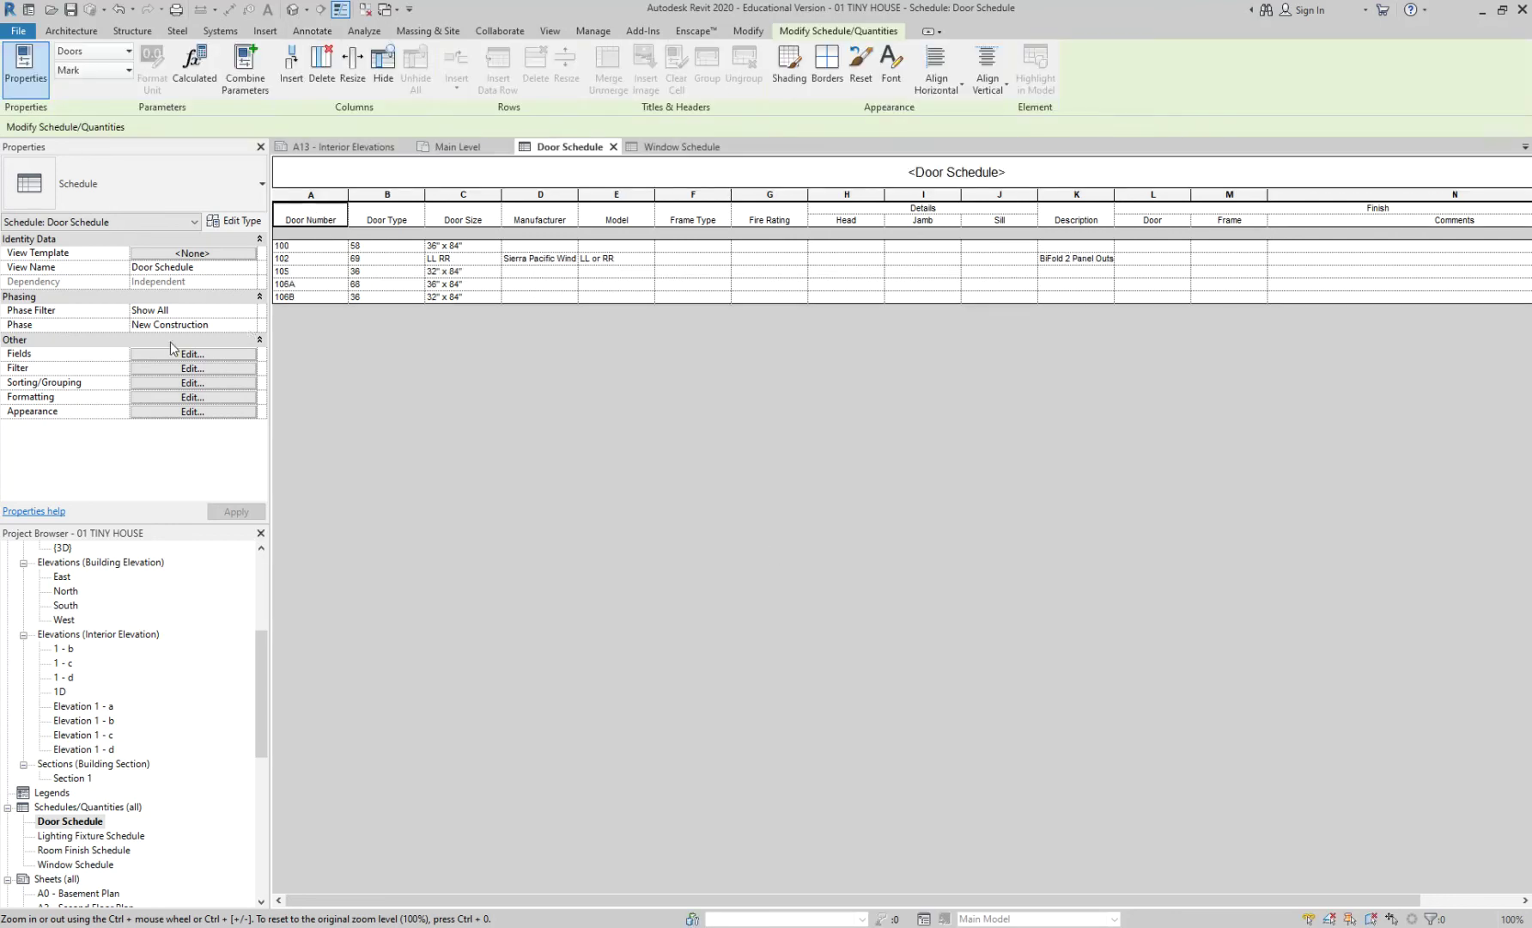
Change the Door Schedule's Mark filter to does not contain 3
left_click(161, 369)
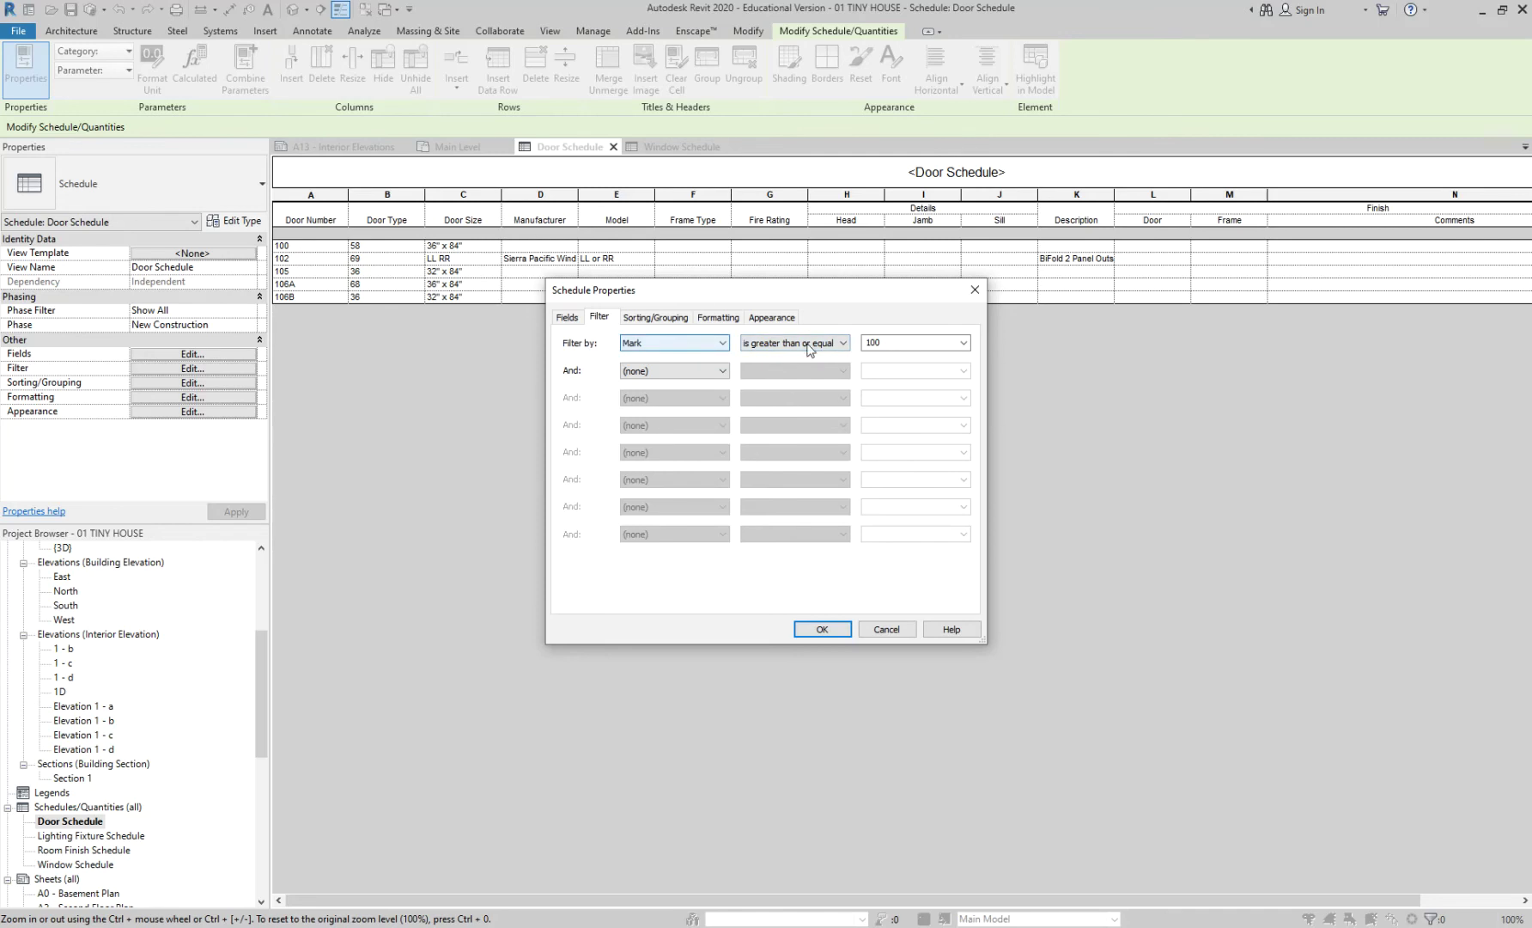
left_click(808, 343)
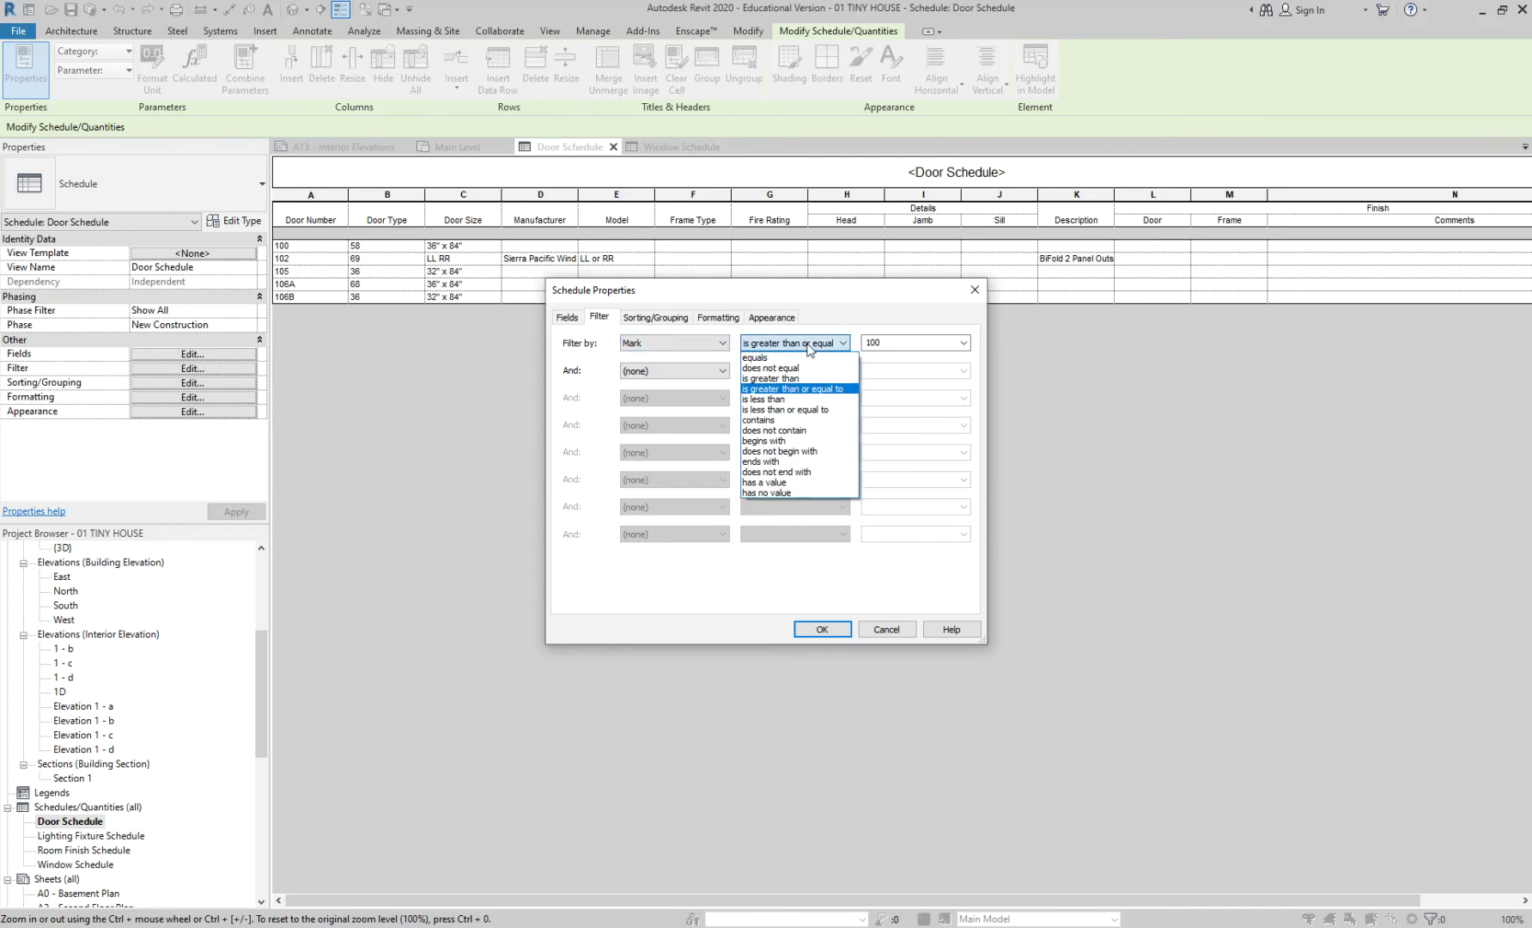
left_click(819, 431)
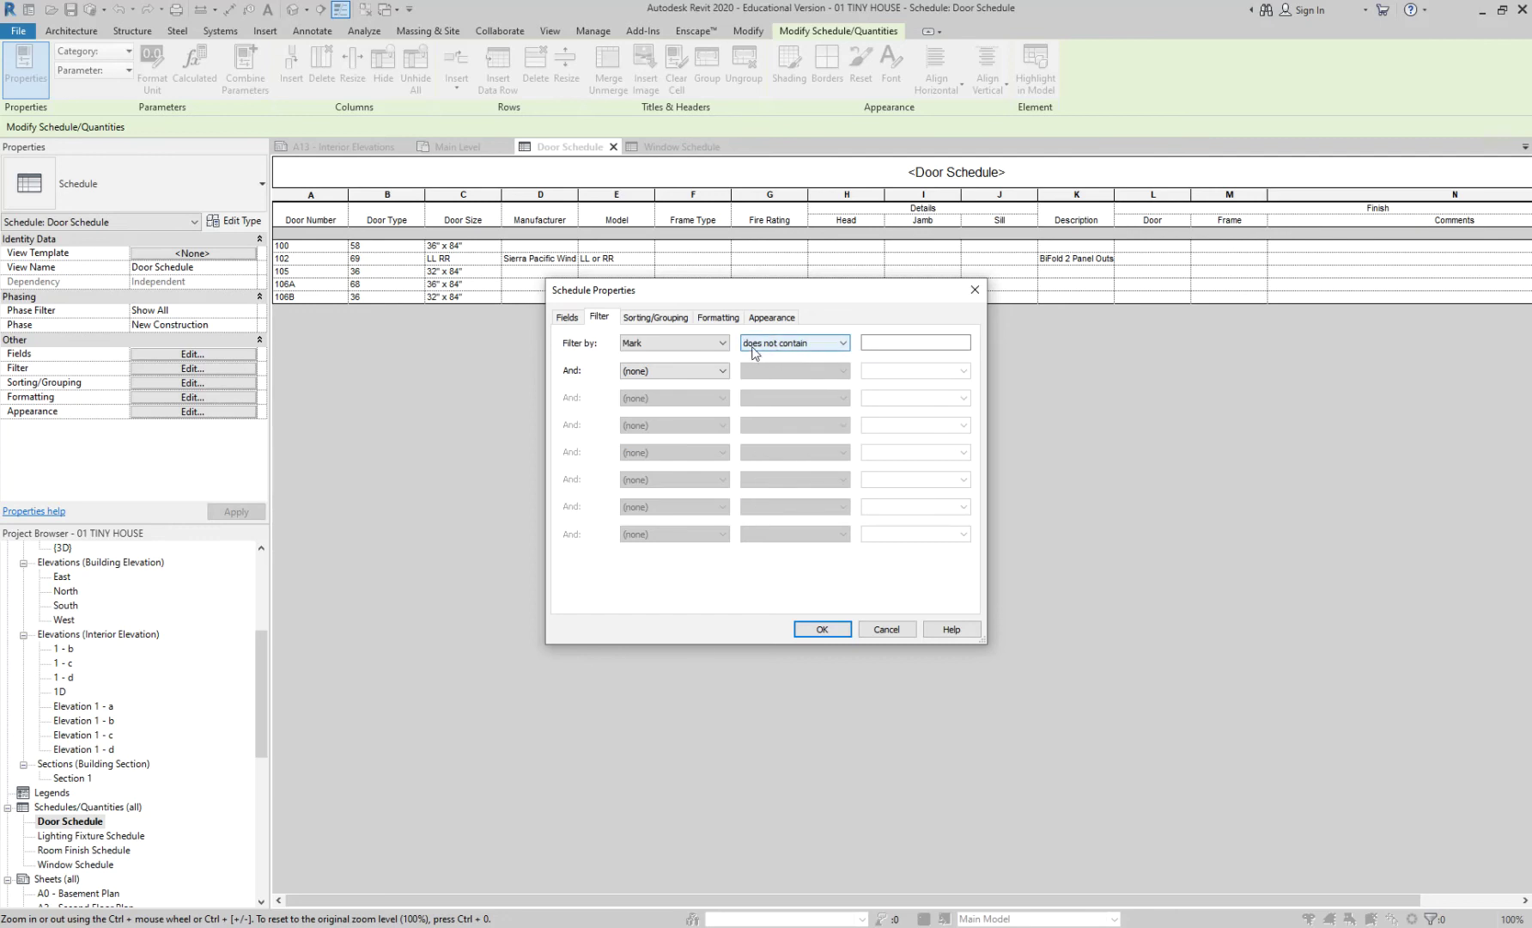
left_click(872, 341)
type("3")
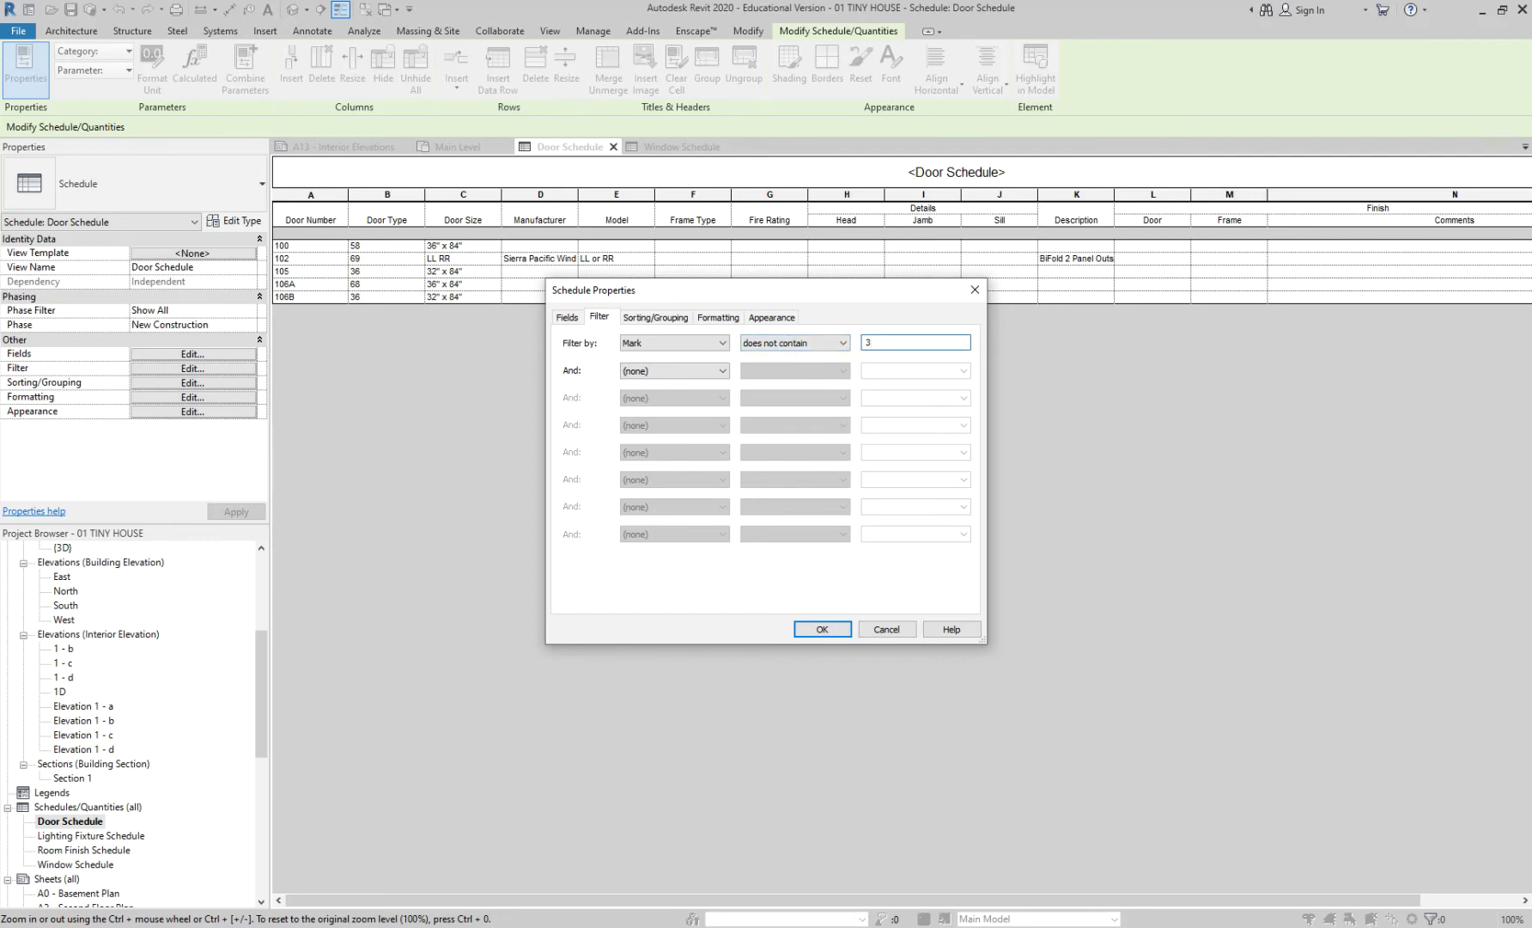
left_click(827, 629)
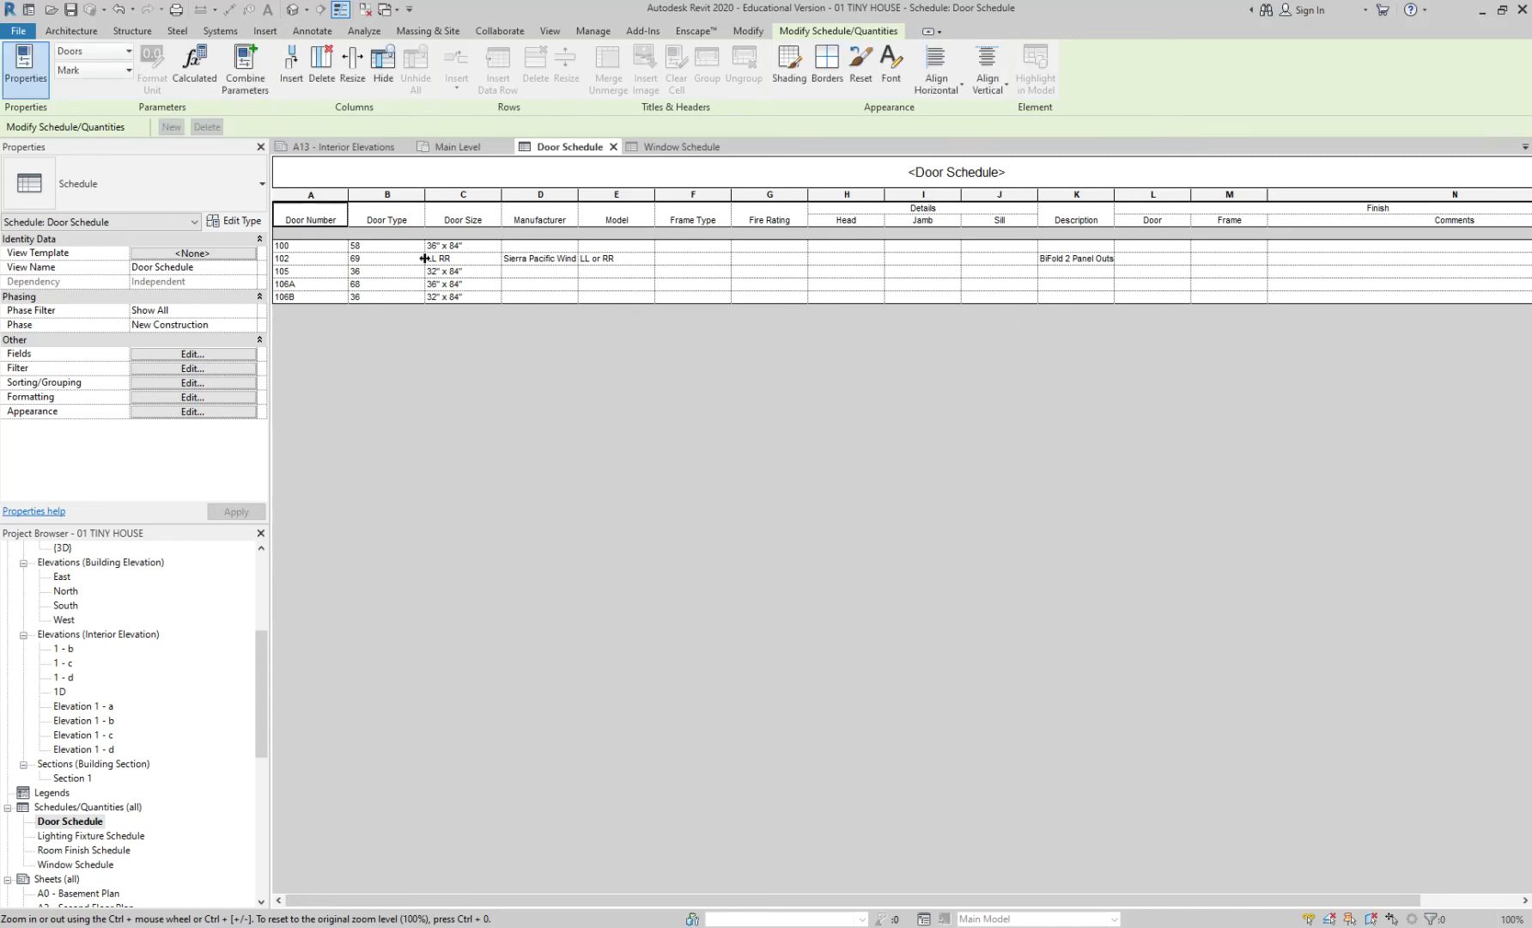
Remove the Mark filter from the Door Schedule by setting its filter field to (none)
left_click(196, 373)
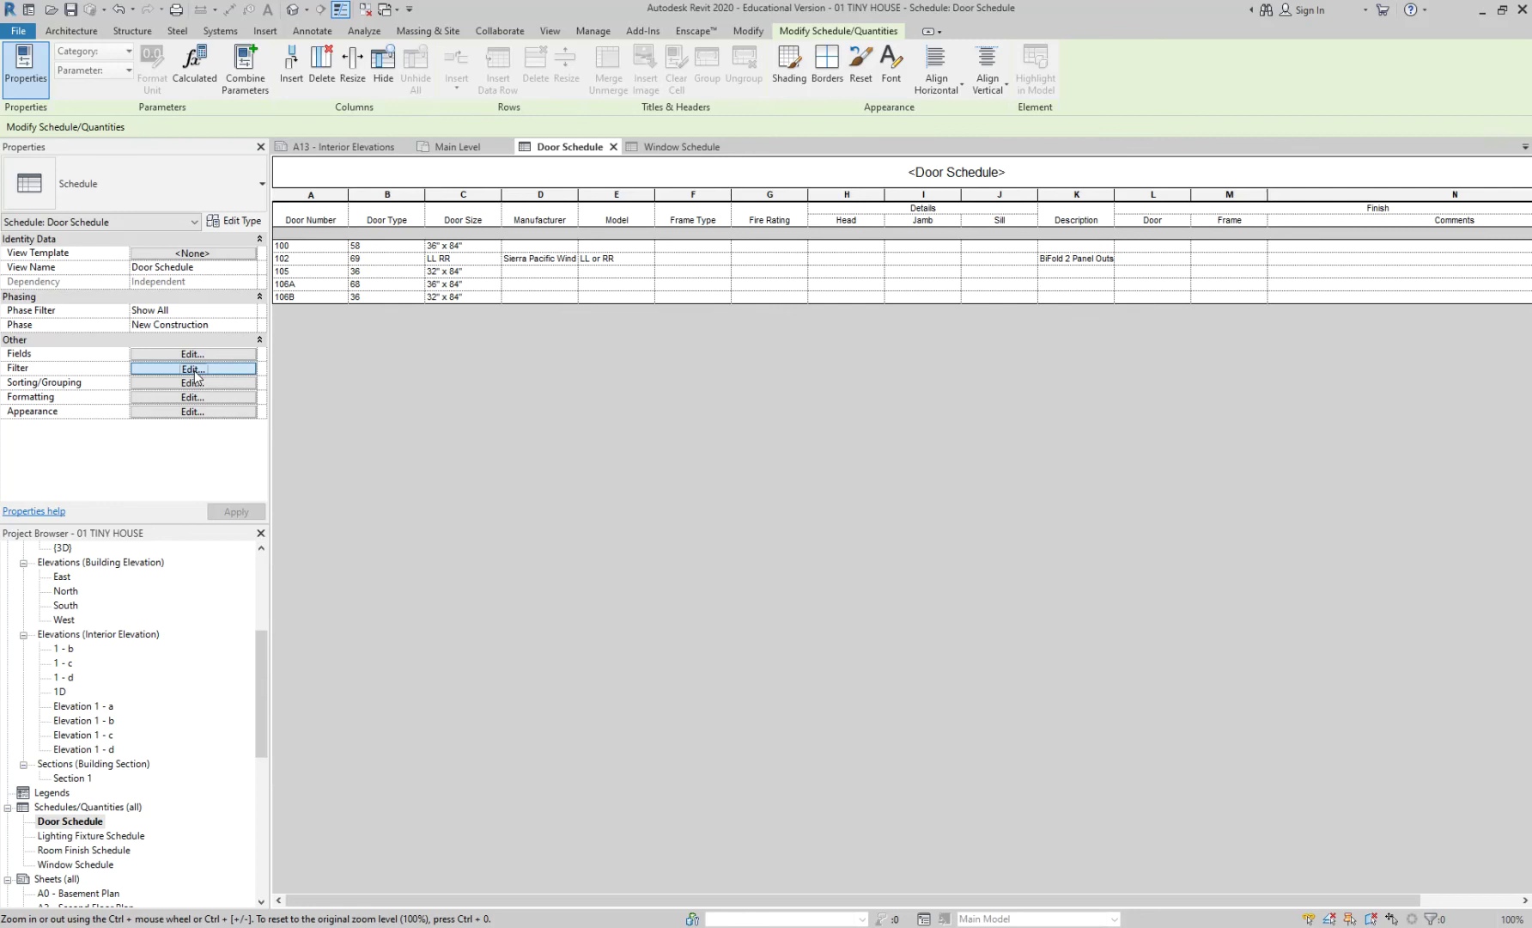
left_click(675, 344)
left_click(676, 357)
left_click(822, 628)
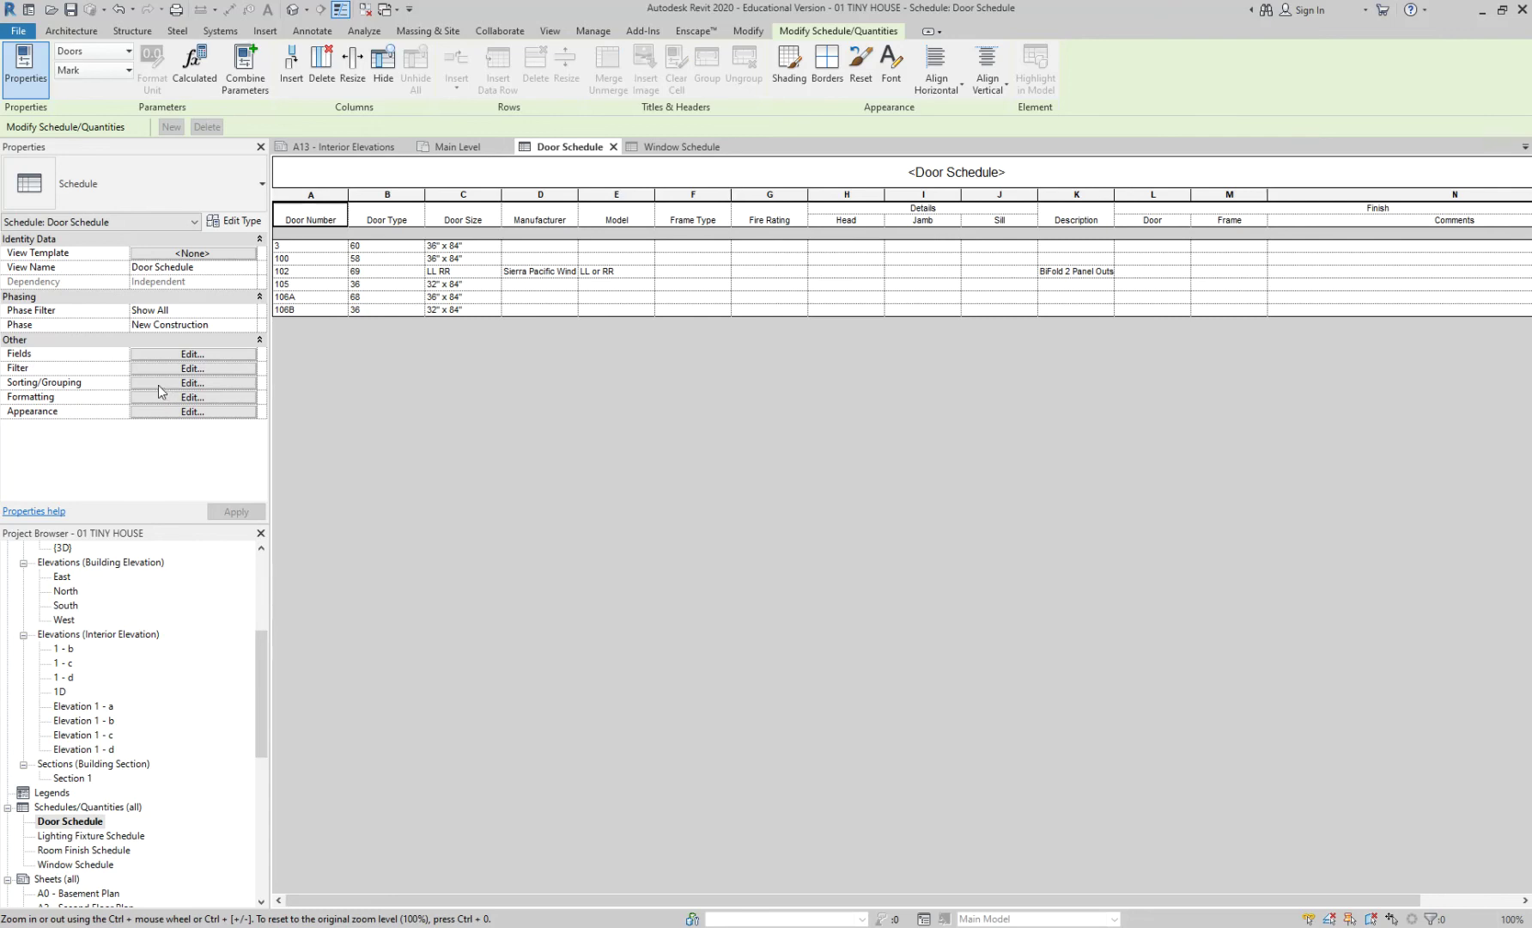
Change the bi-fold door's number to 103 in the Door Schedule
left_click(294, 273)
key("BackSpace")
type("3")
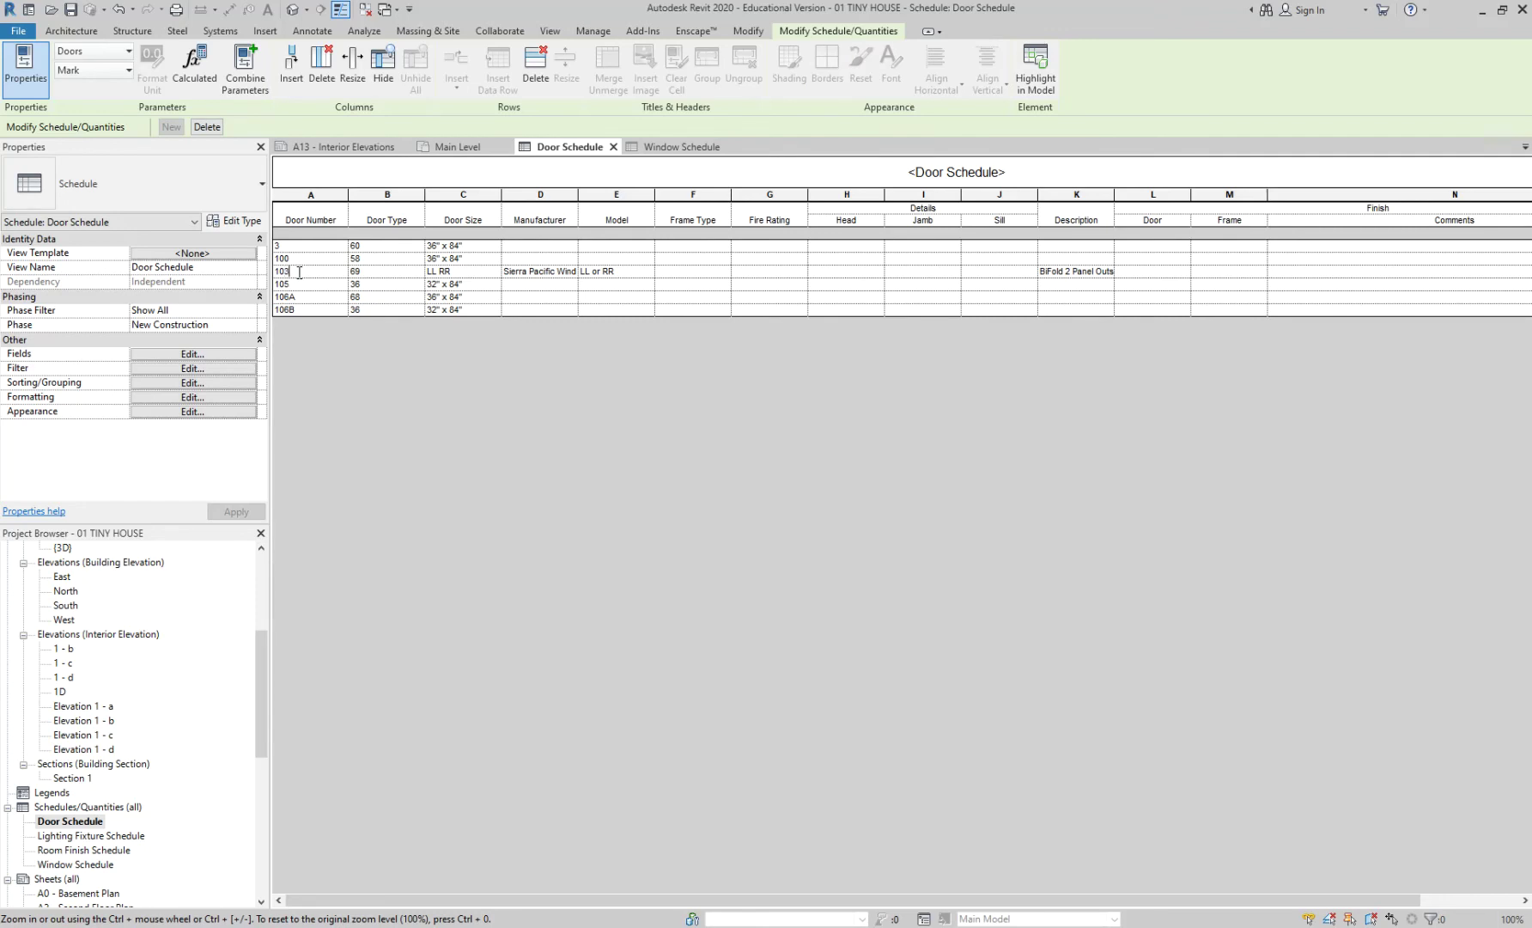
key("Return")
double_click(296, 271)
Filter the Door Schedule by Mark does not contain 3
left_click(221, 369)
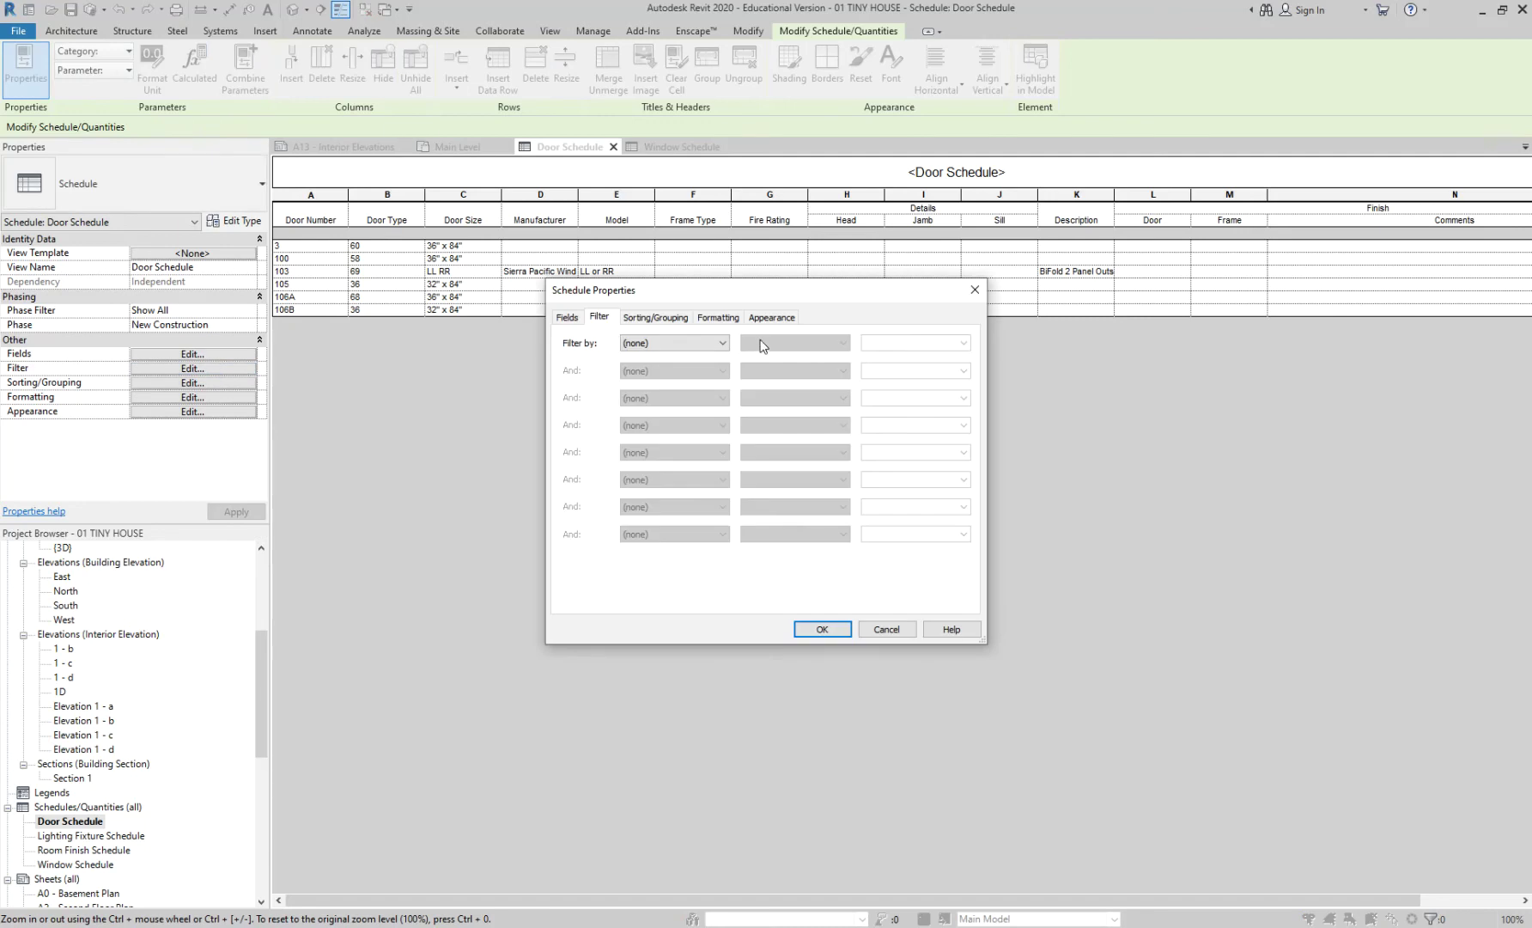
left_click(674, 343)
left_click(657, 359)
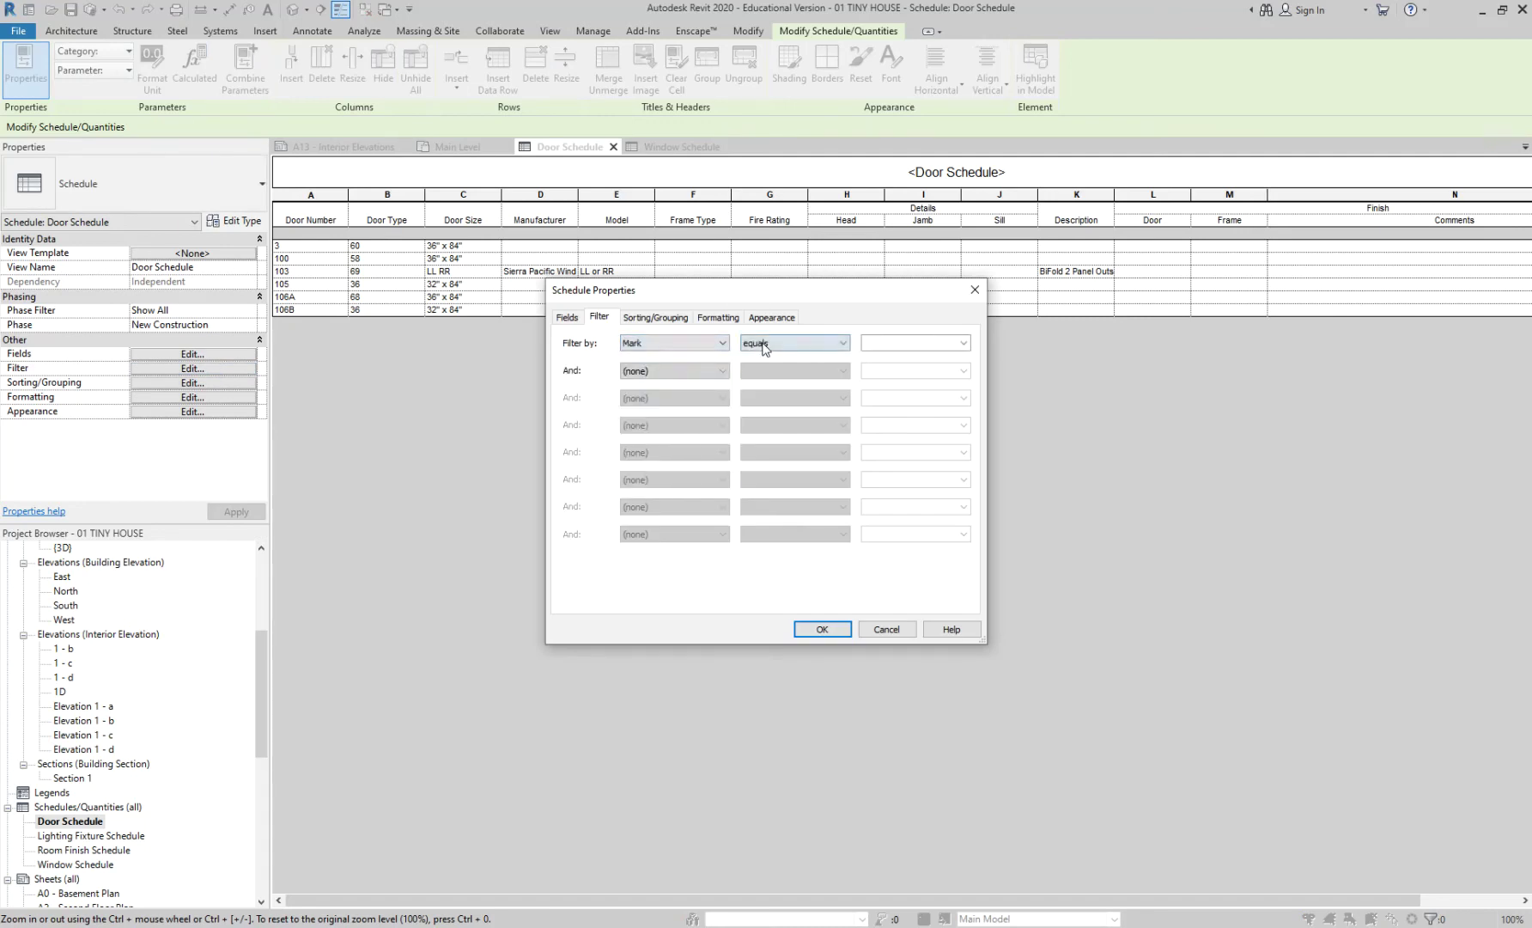
left_click(763, 344)
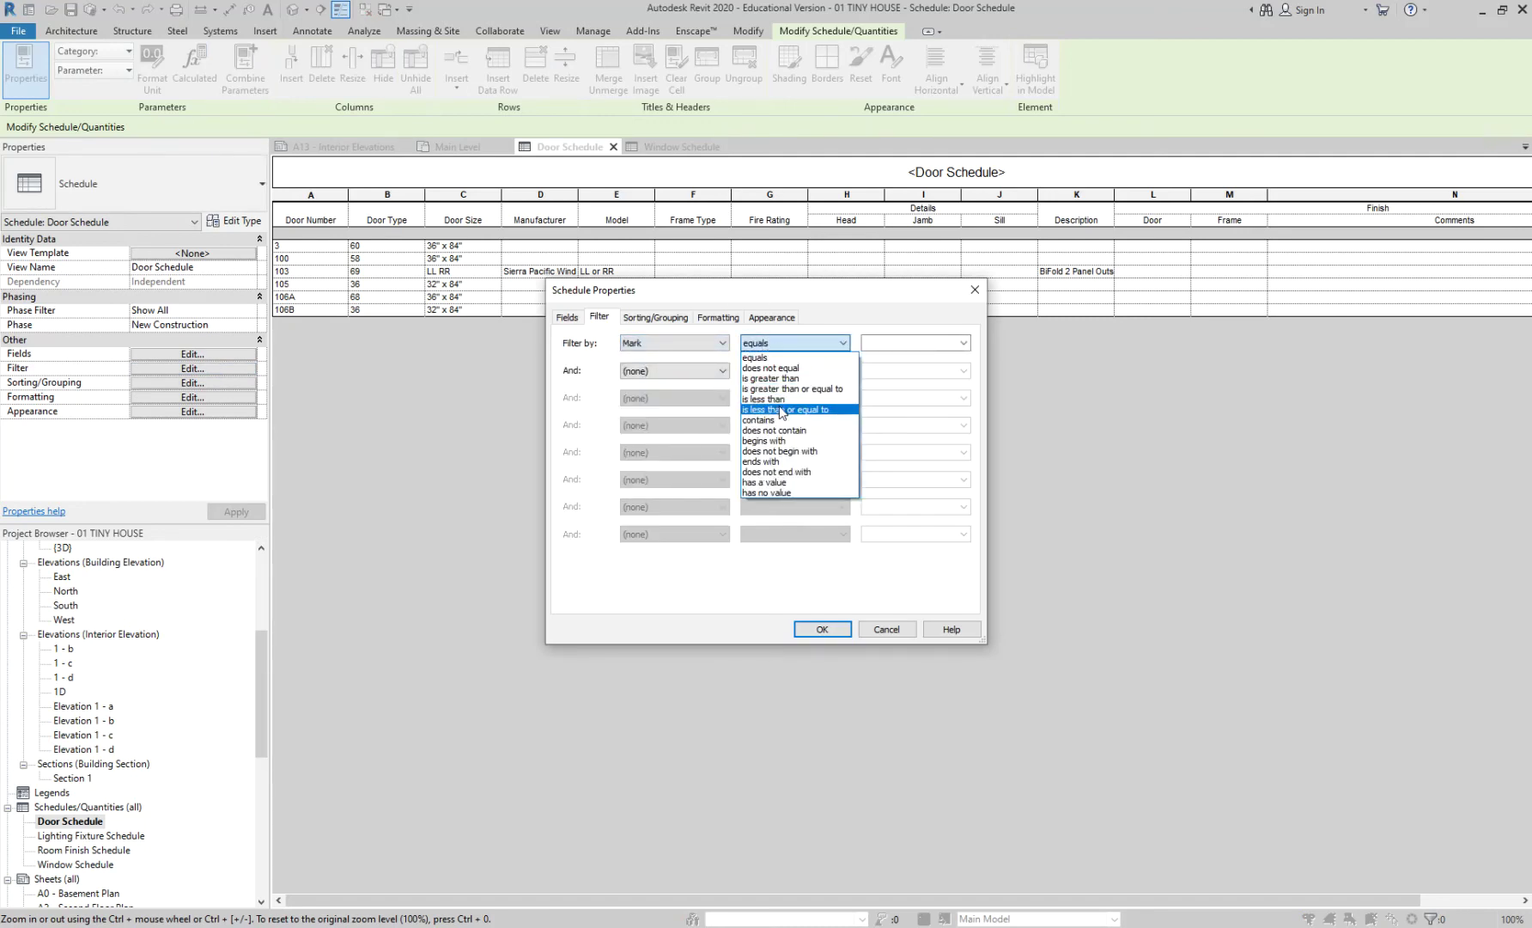
left_click(776, 430)
left_click(882, 341)
type("3")
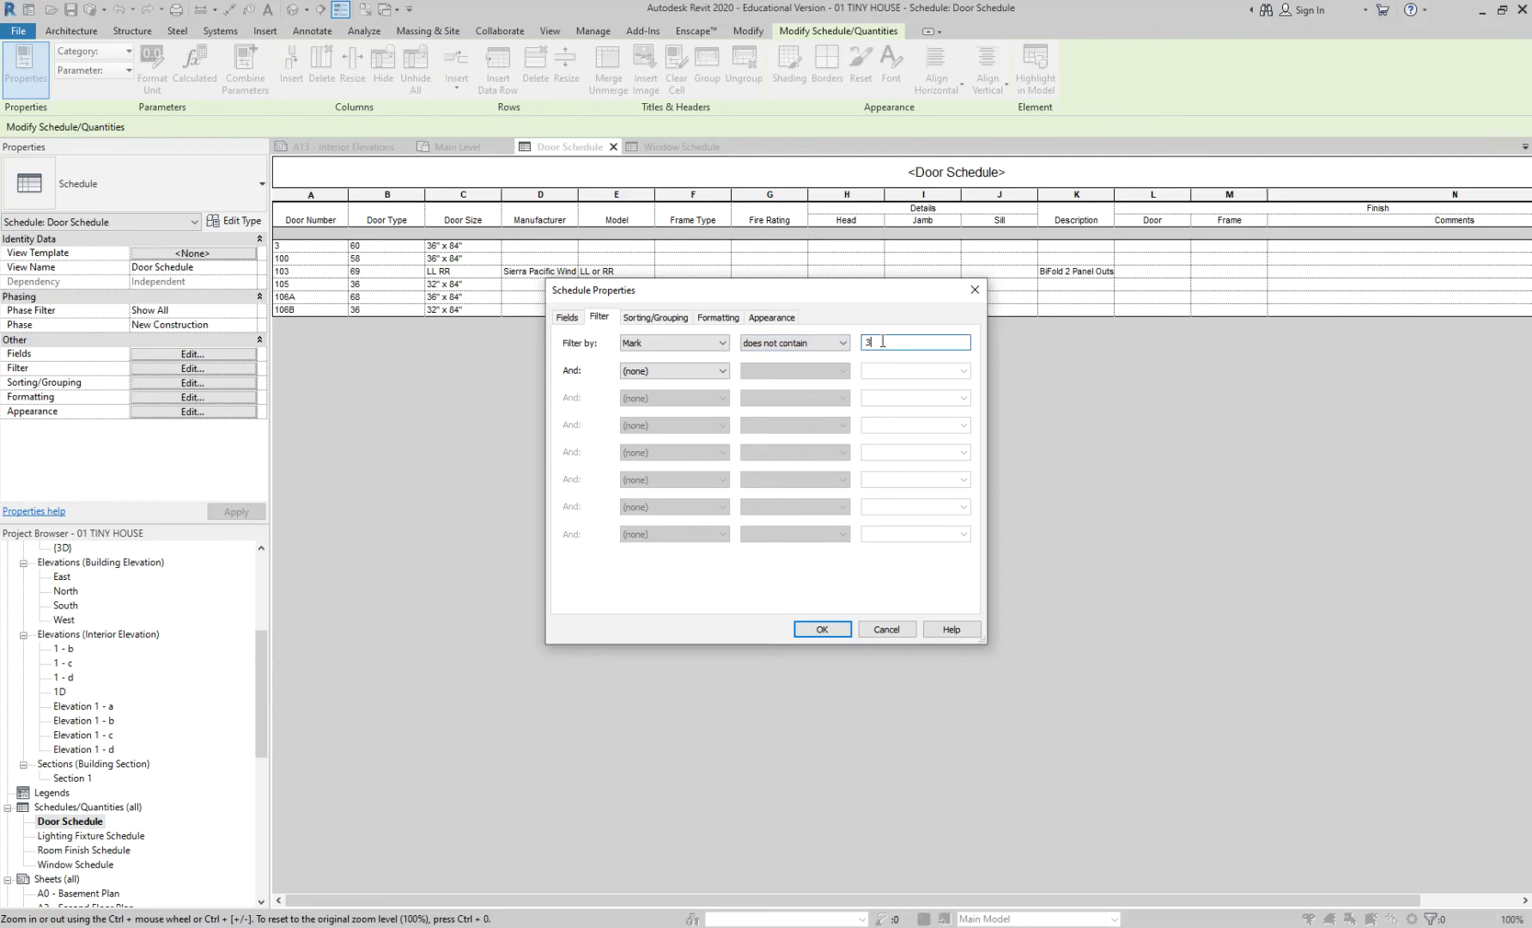
left_click(826, 627)
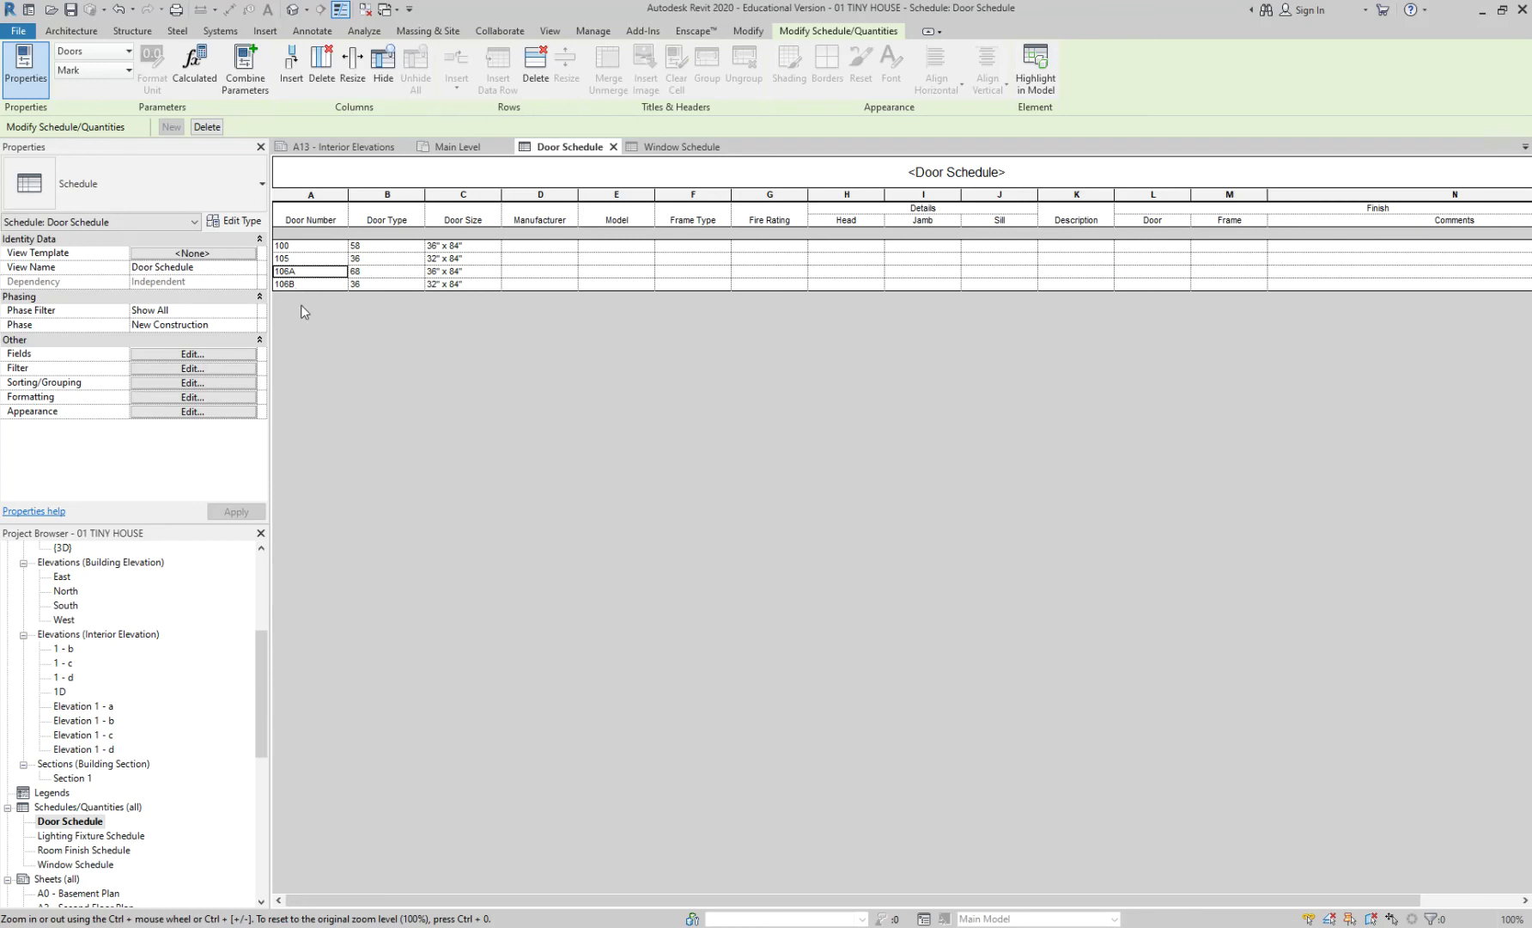
Change the Mark filter's condition to does not equal 3, excluding only that exact door number
left_click(195, 355)
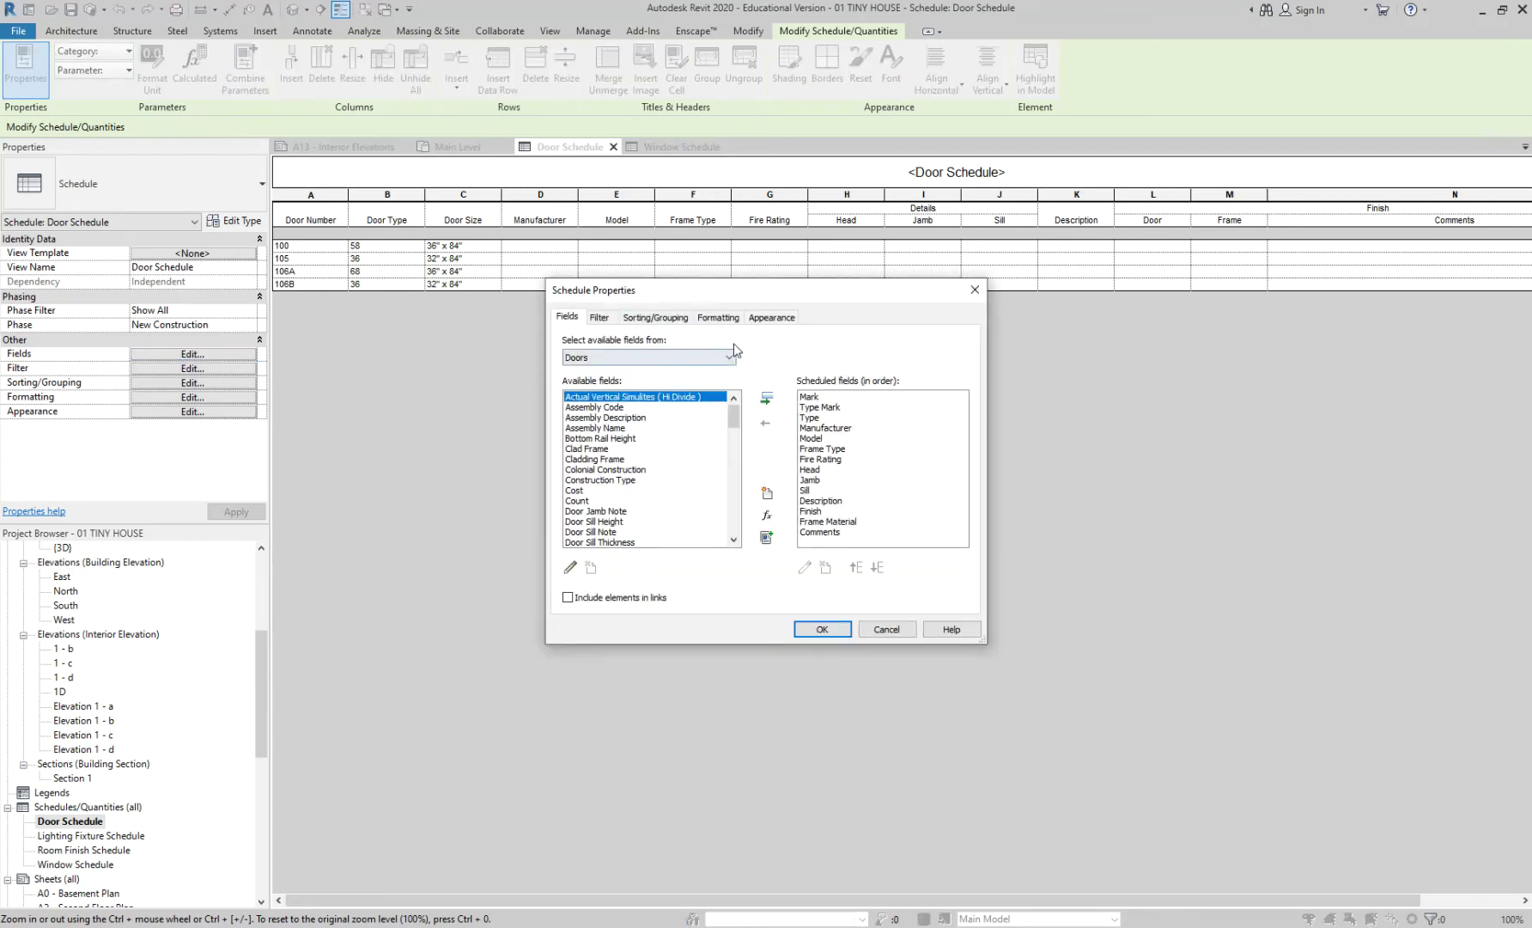
left_click(599, 317)
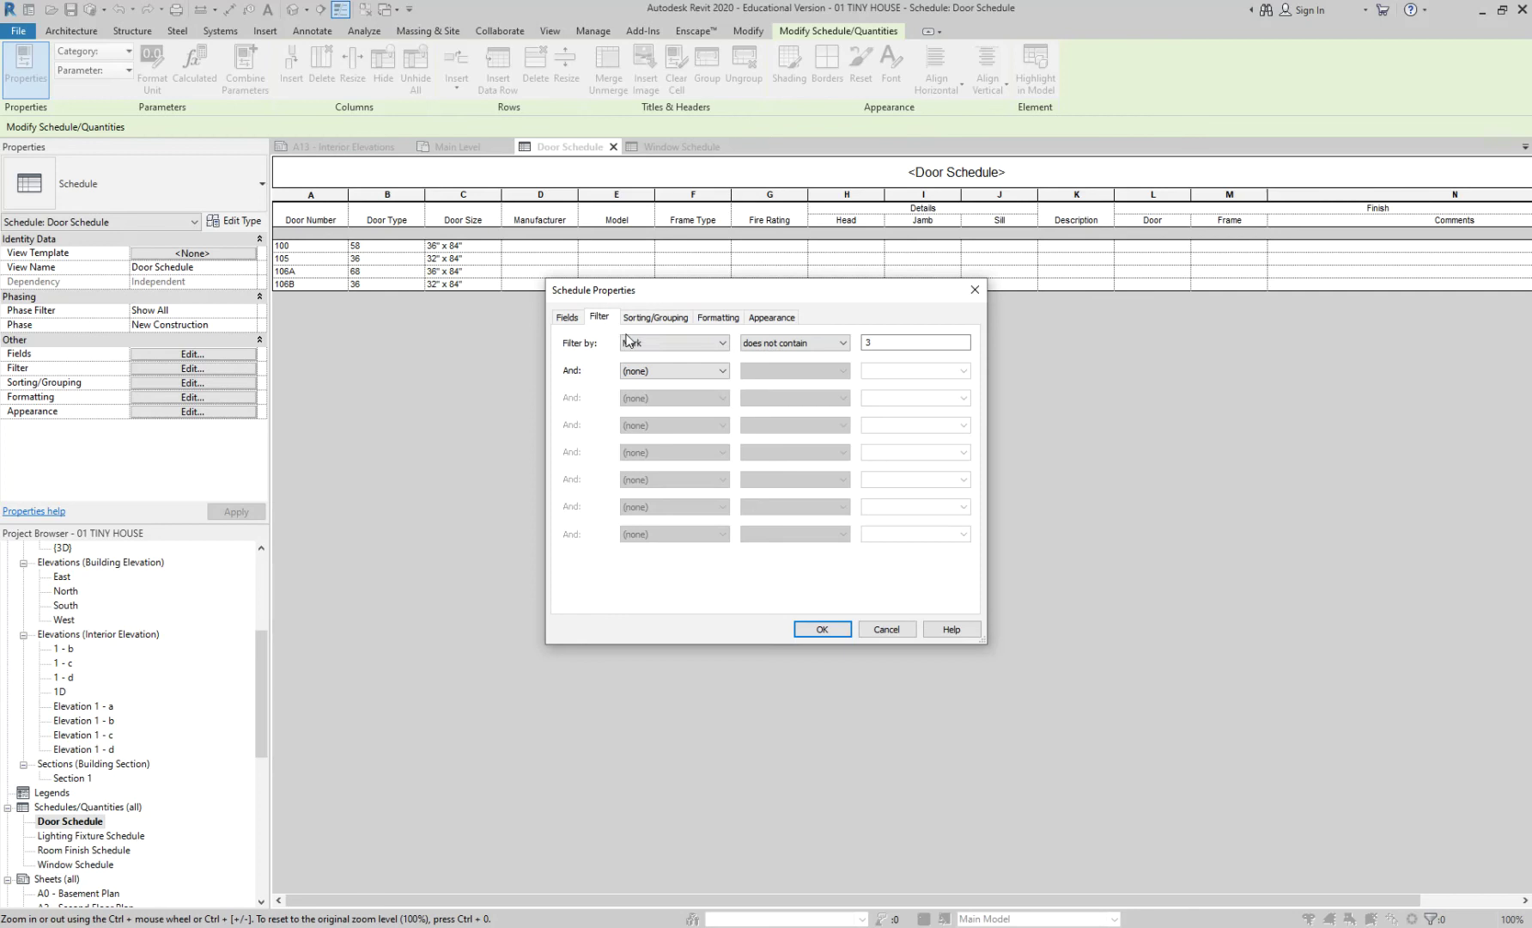
left_click(783, 344)
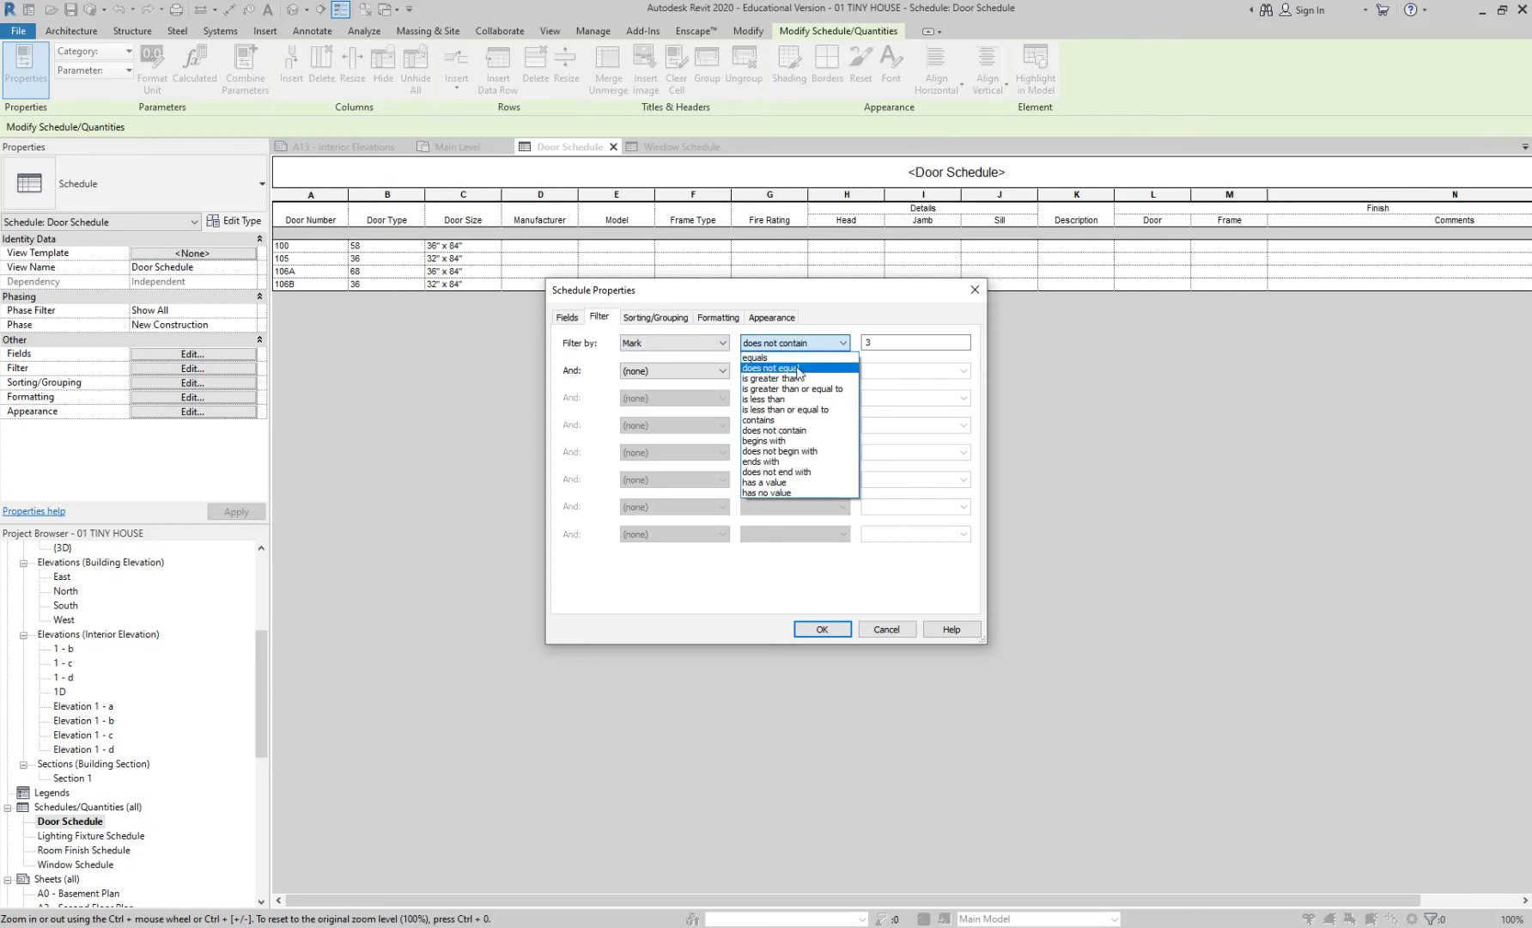
left_click(797, 369)
left_click(893, 343)
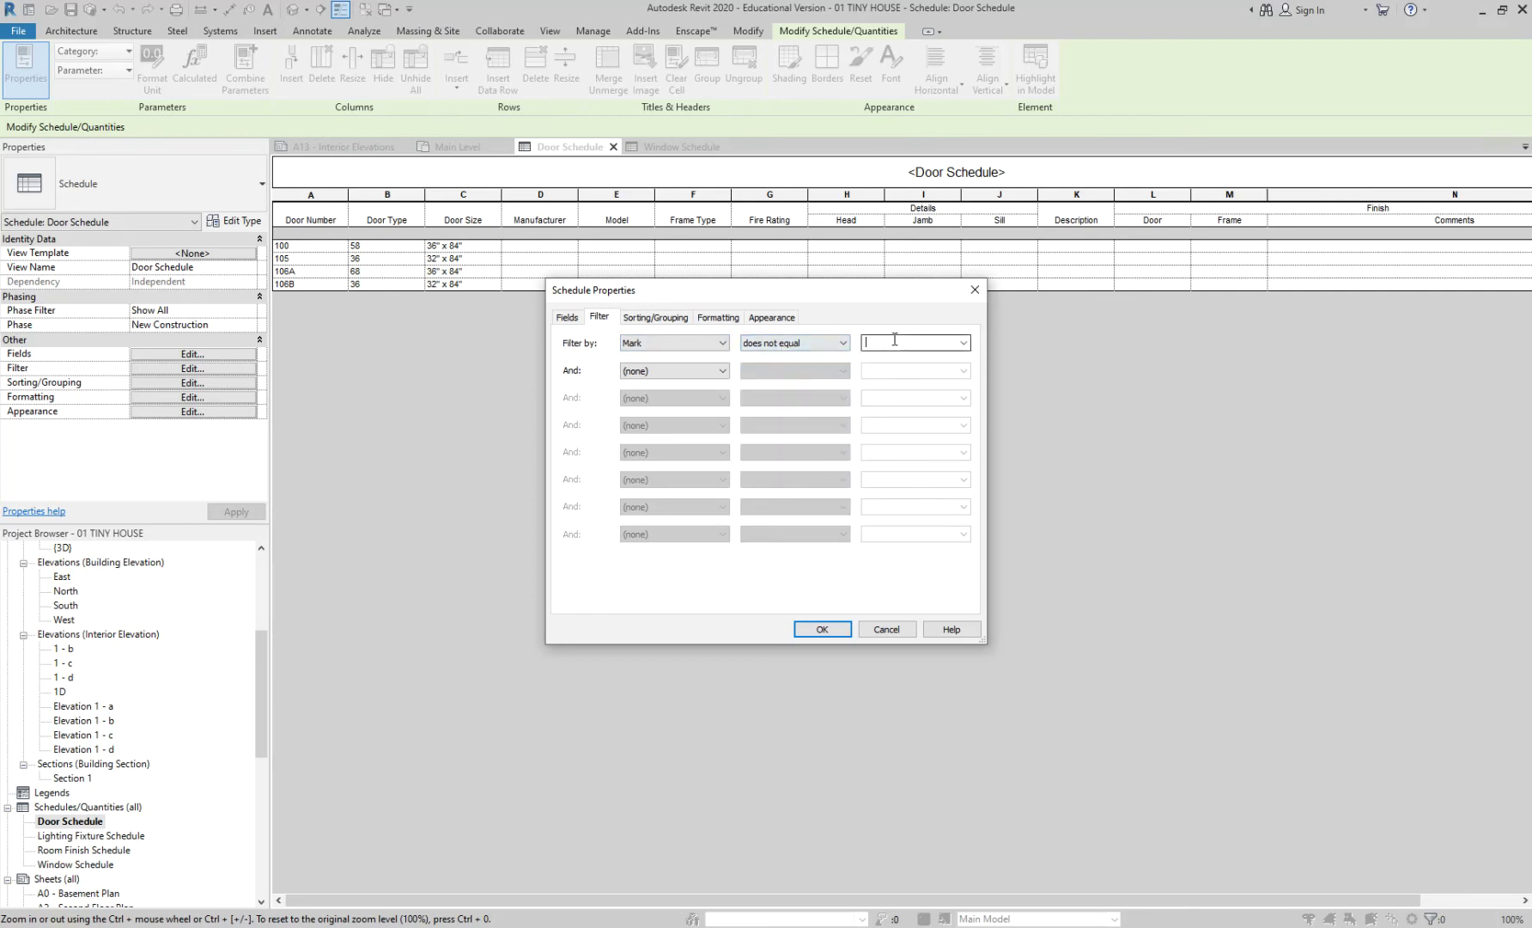
left_click(809, 632)
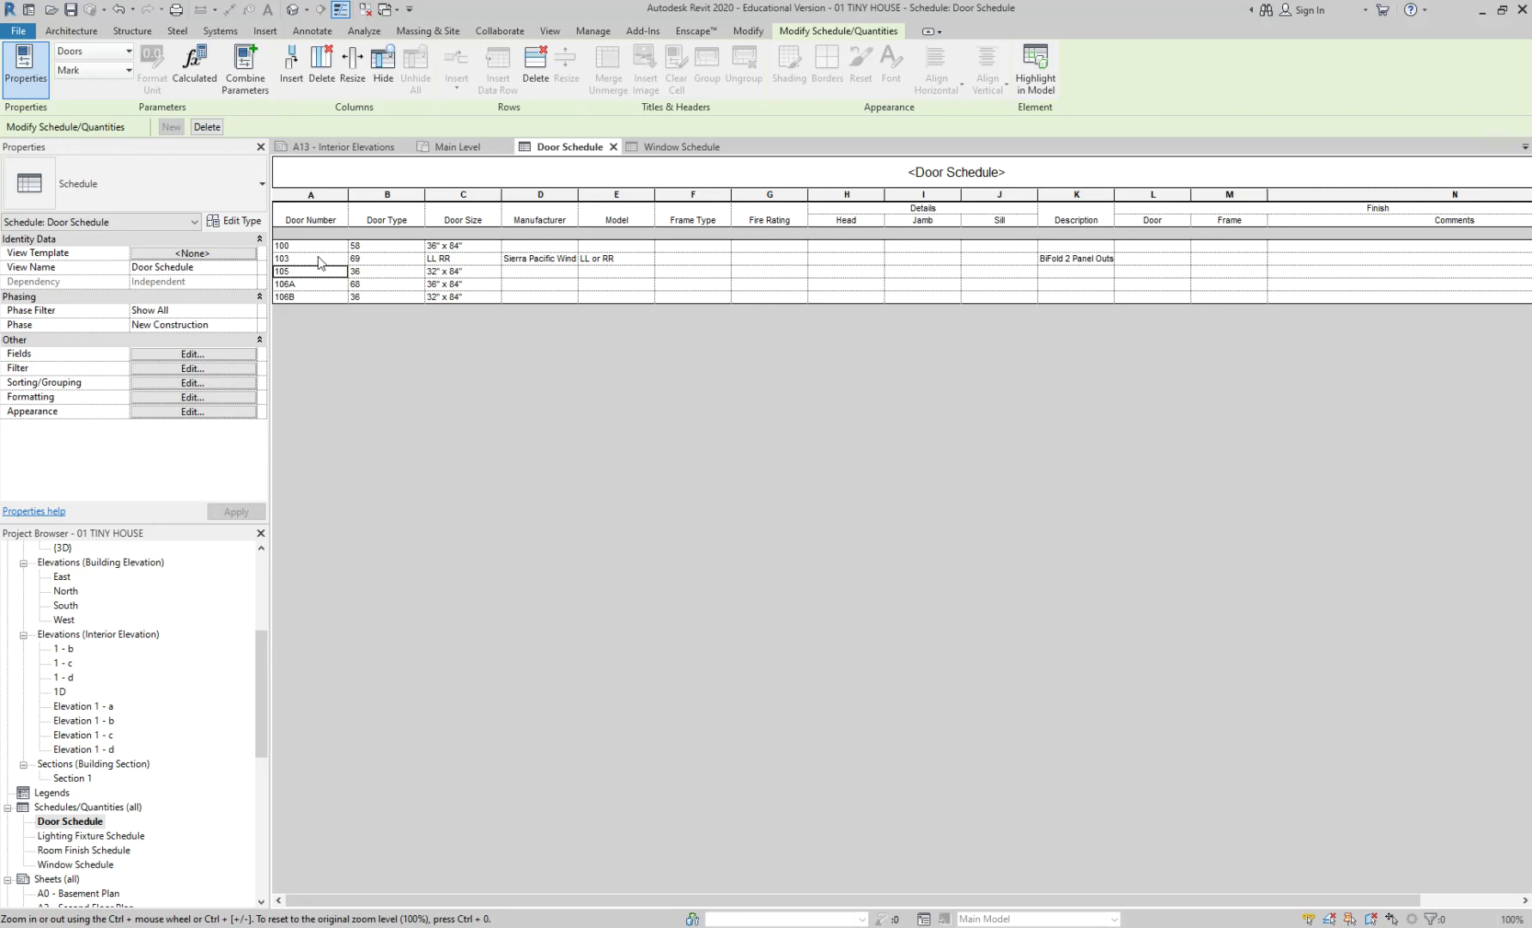
Add a second Door Schedule filter condition so Mark is greater than or equal to 100
left_click(200, 369)
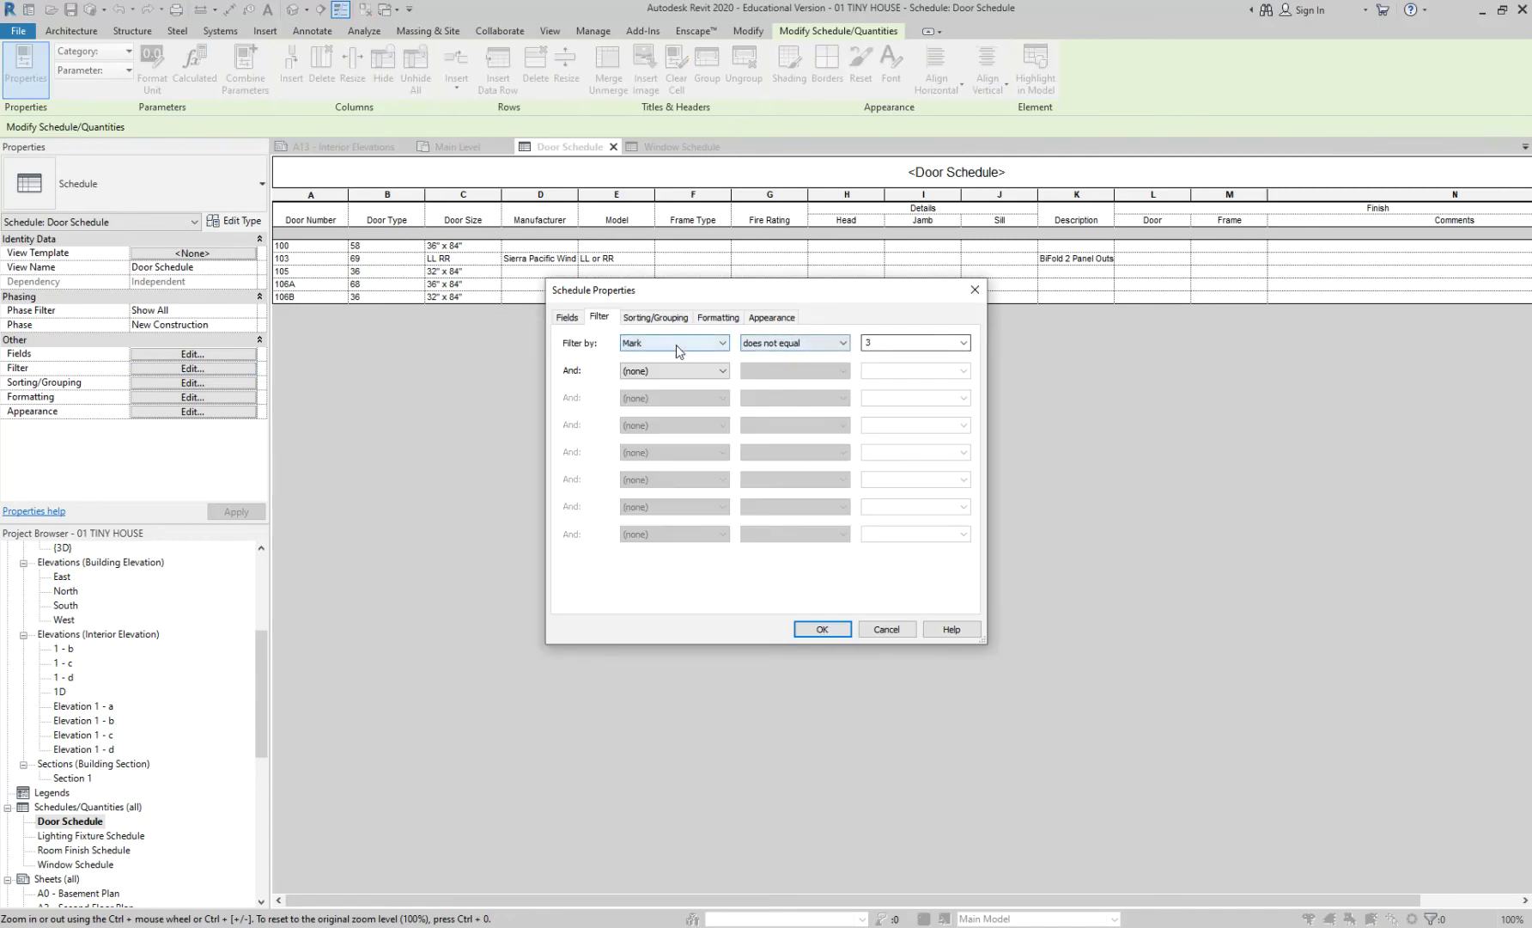
left_click(712, 372)
left_click(636, 396)
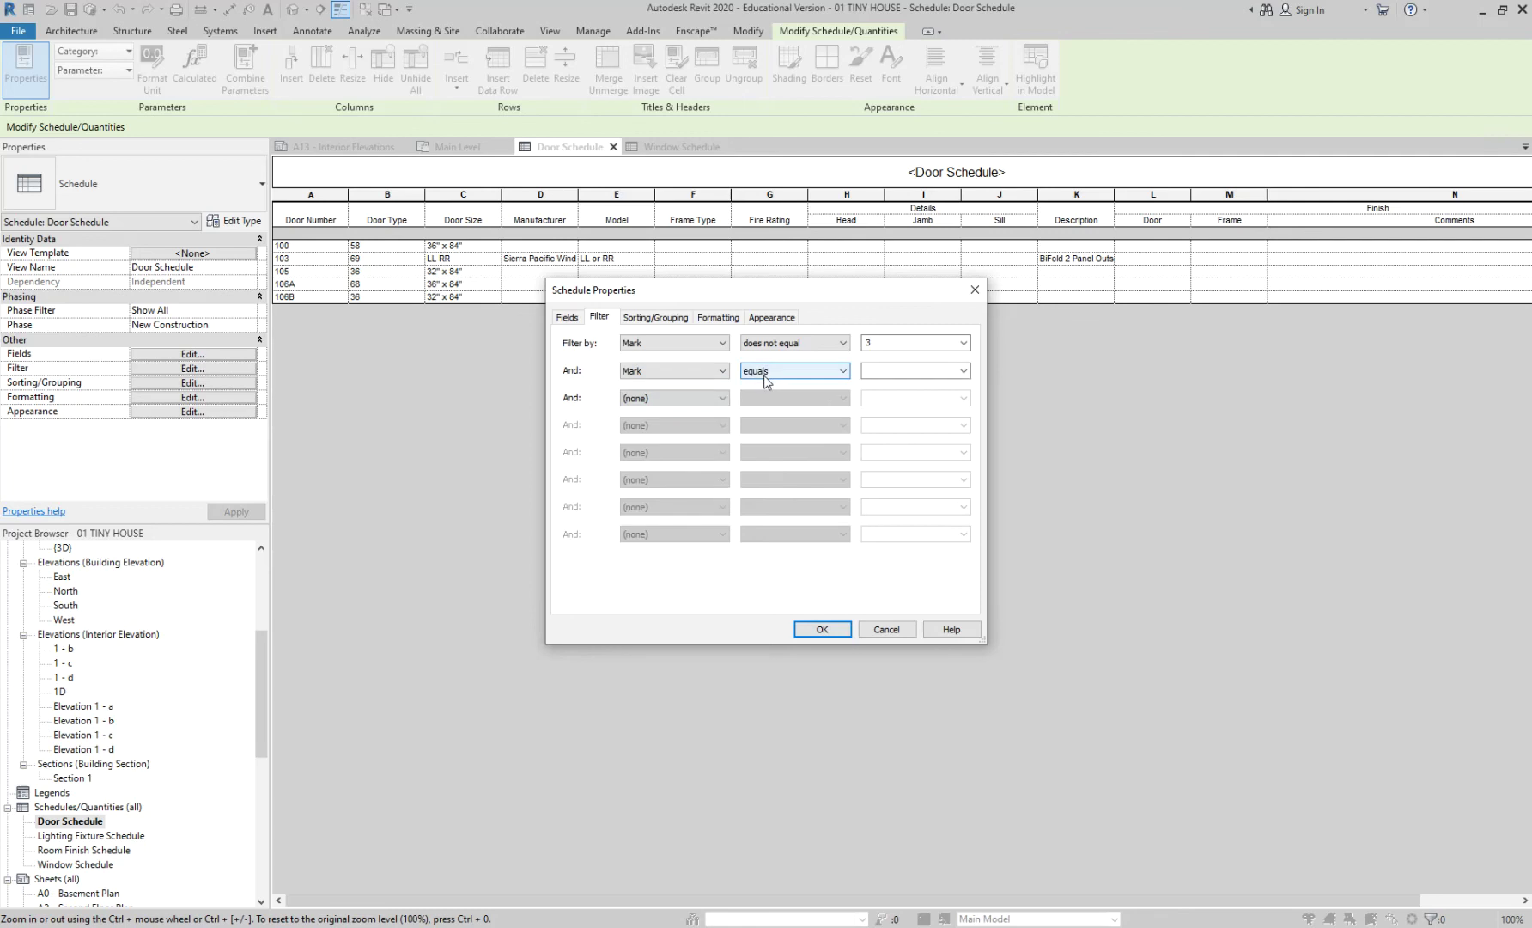
left_click(764, 376)
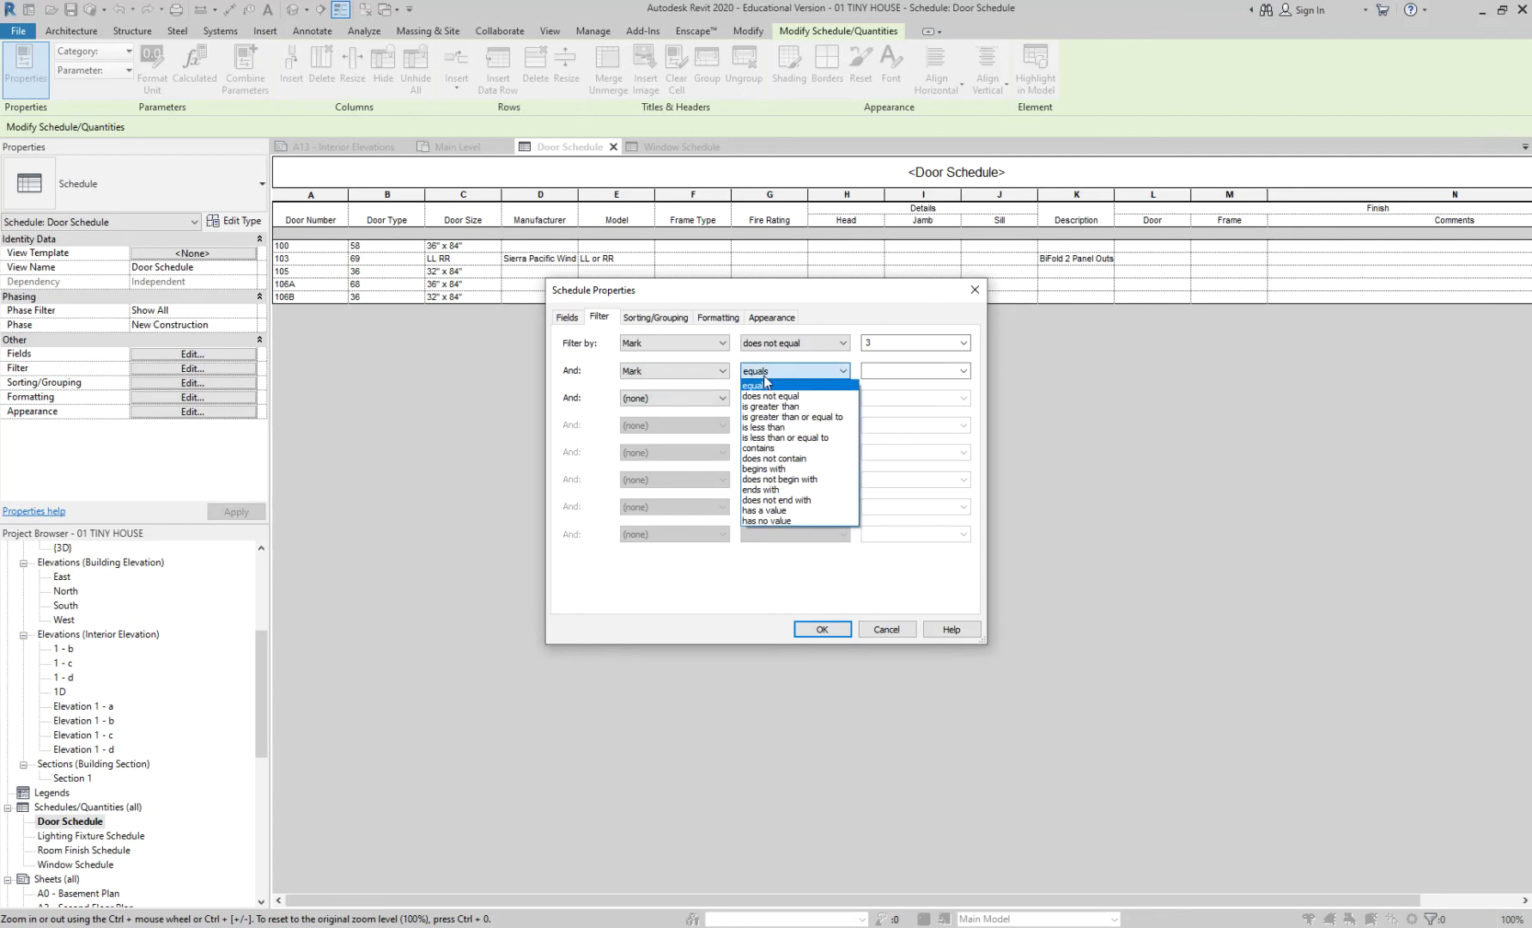
left_click(780, 418)
left_click(882, 372)
type("100")
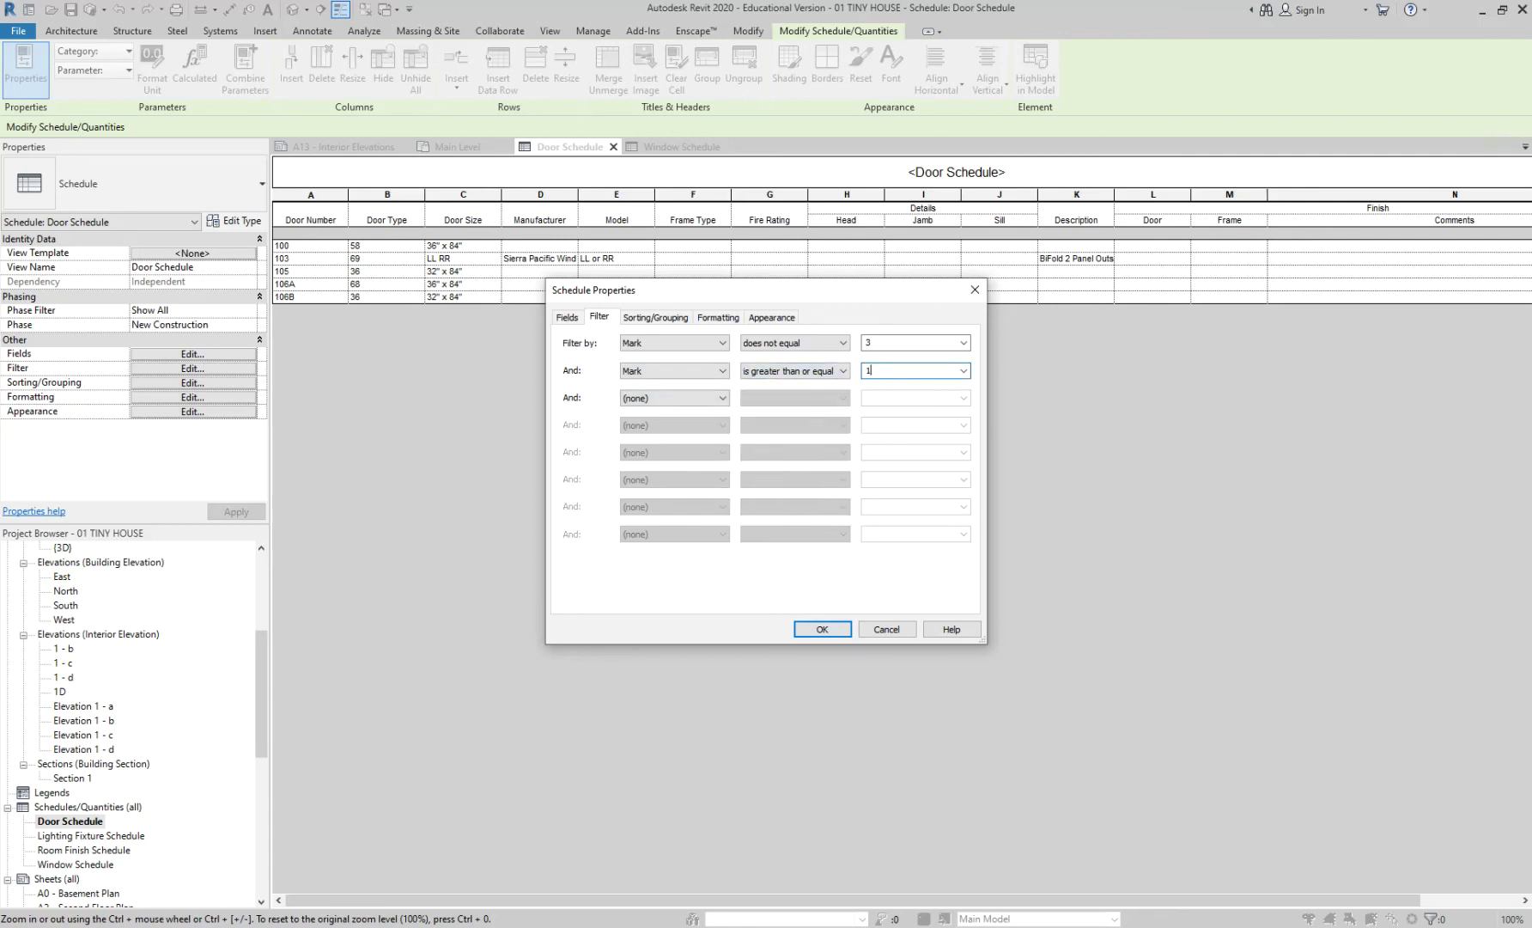
left_click(822, 629)
left_click(322, 270)
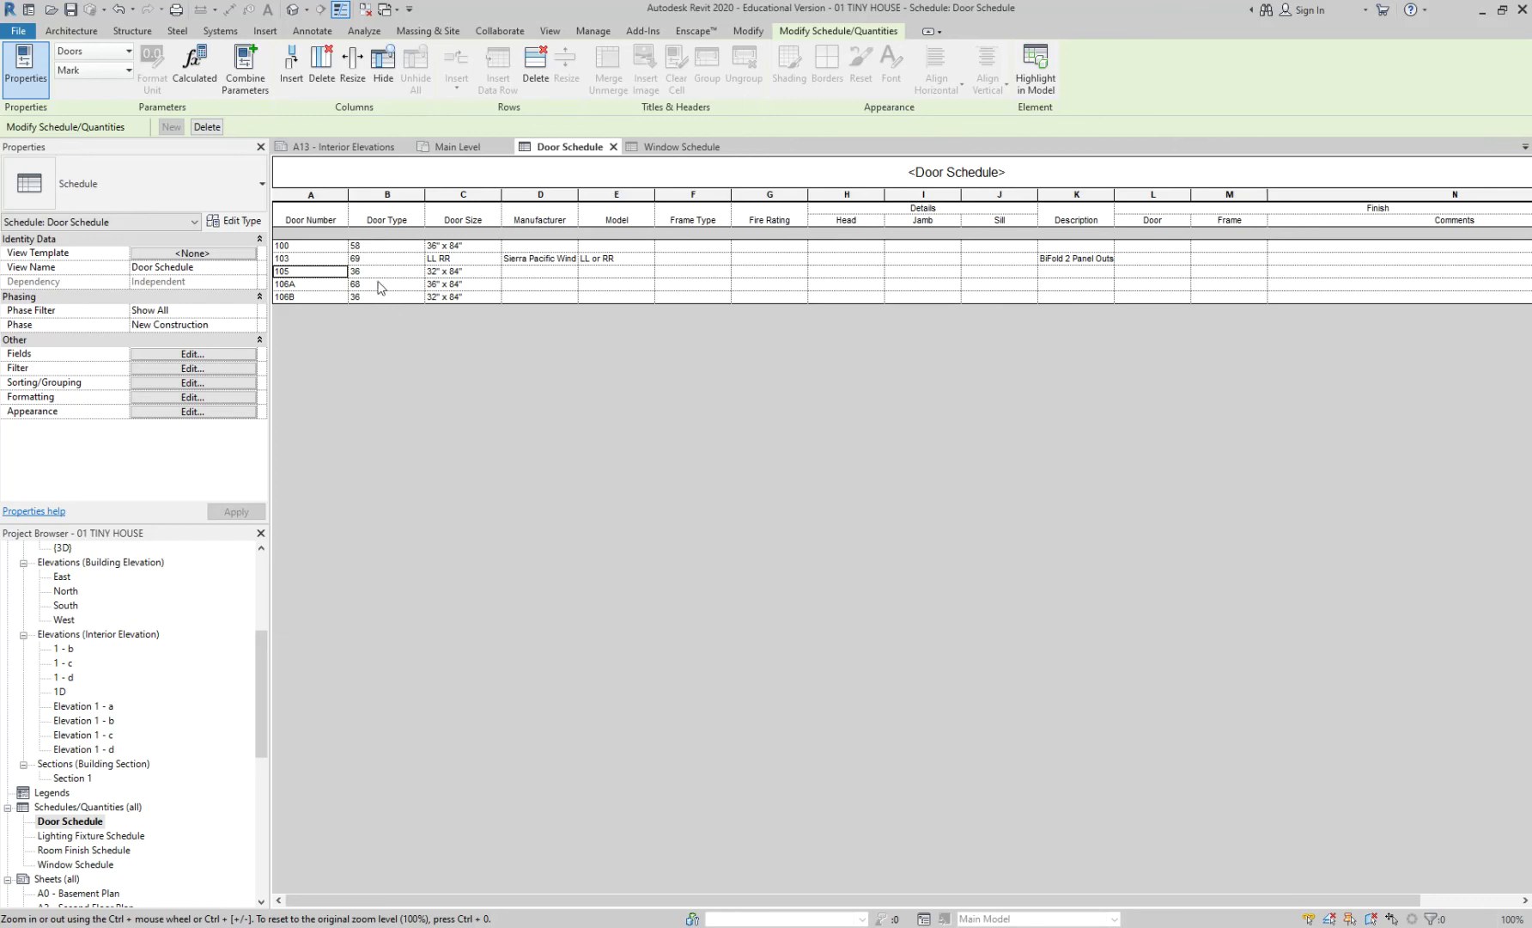
Remove the Type Mark field from the Door Schedule's scheduled fields
left_click(193, 354)
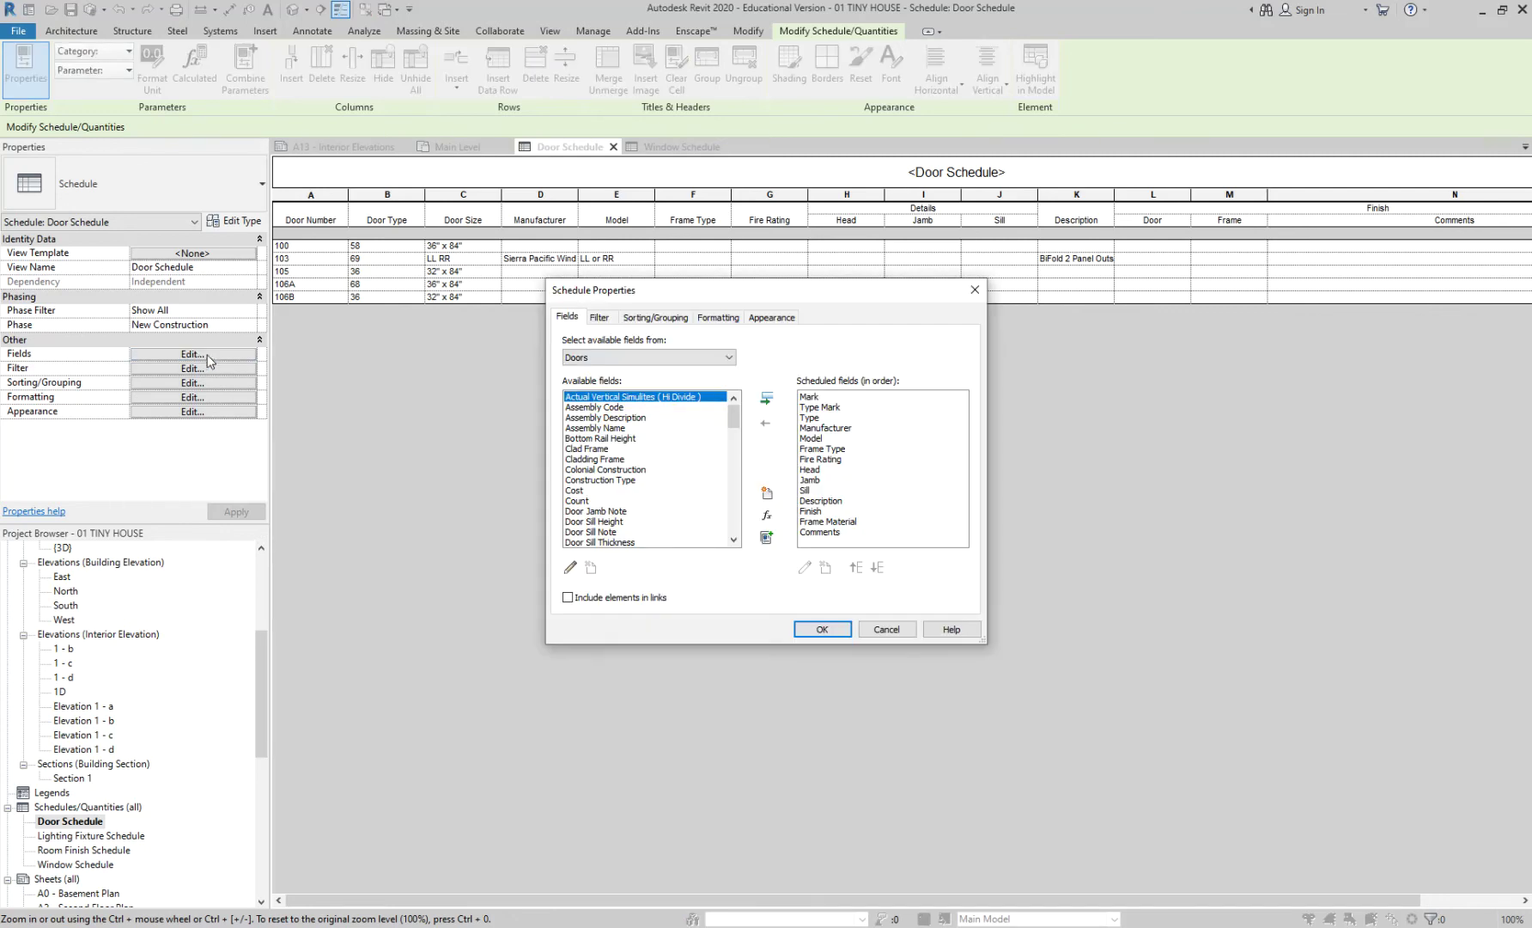
left_click(832, 400)
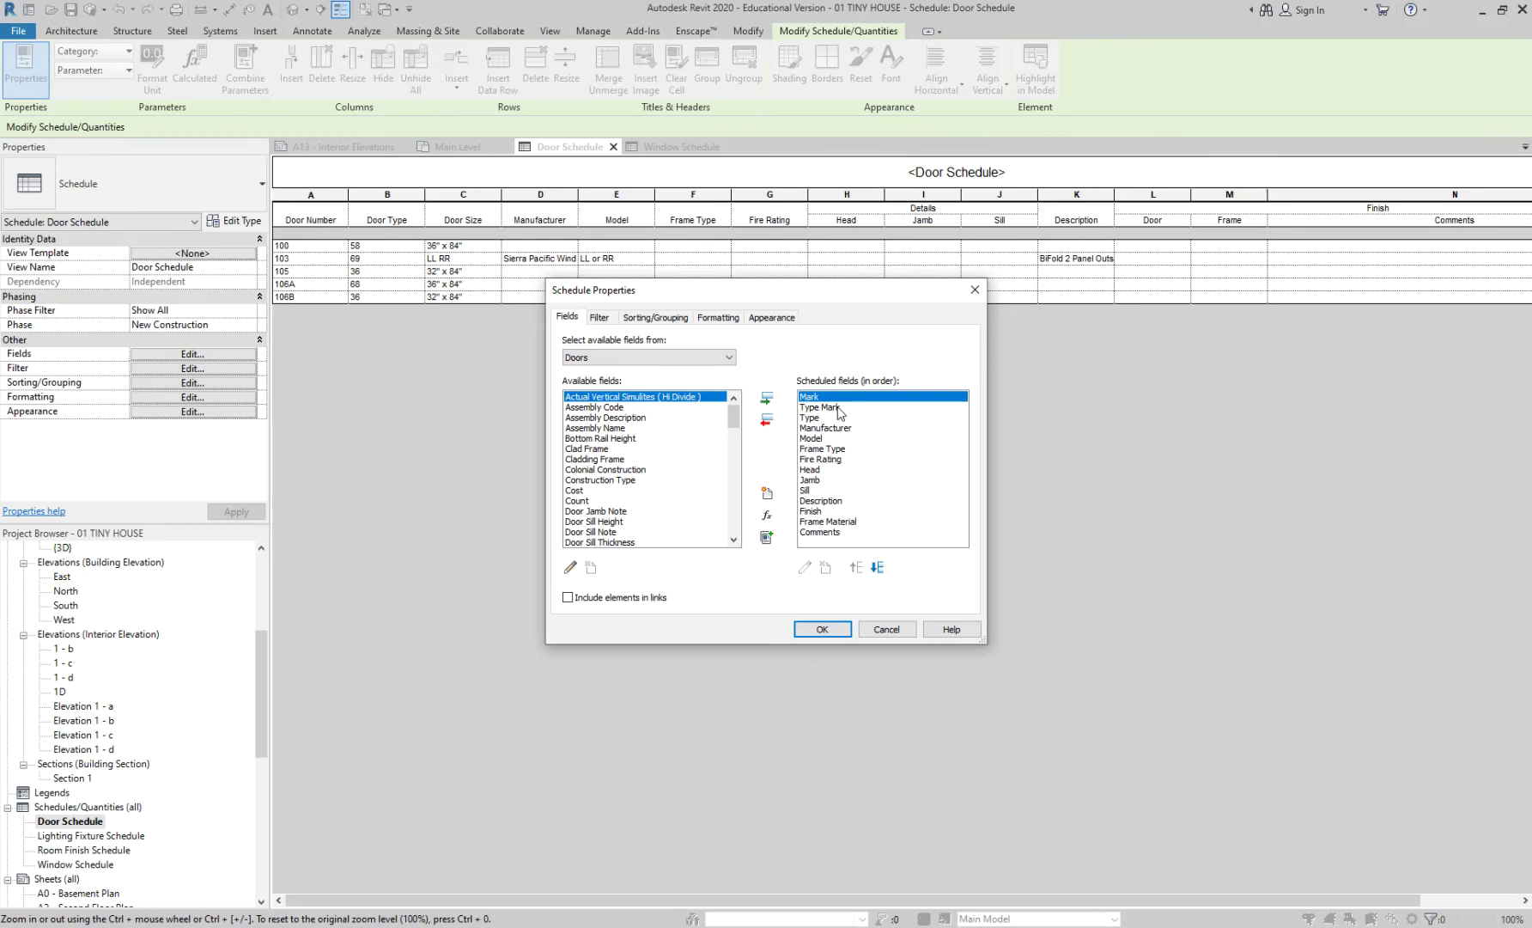
left_click(840, 409)
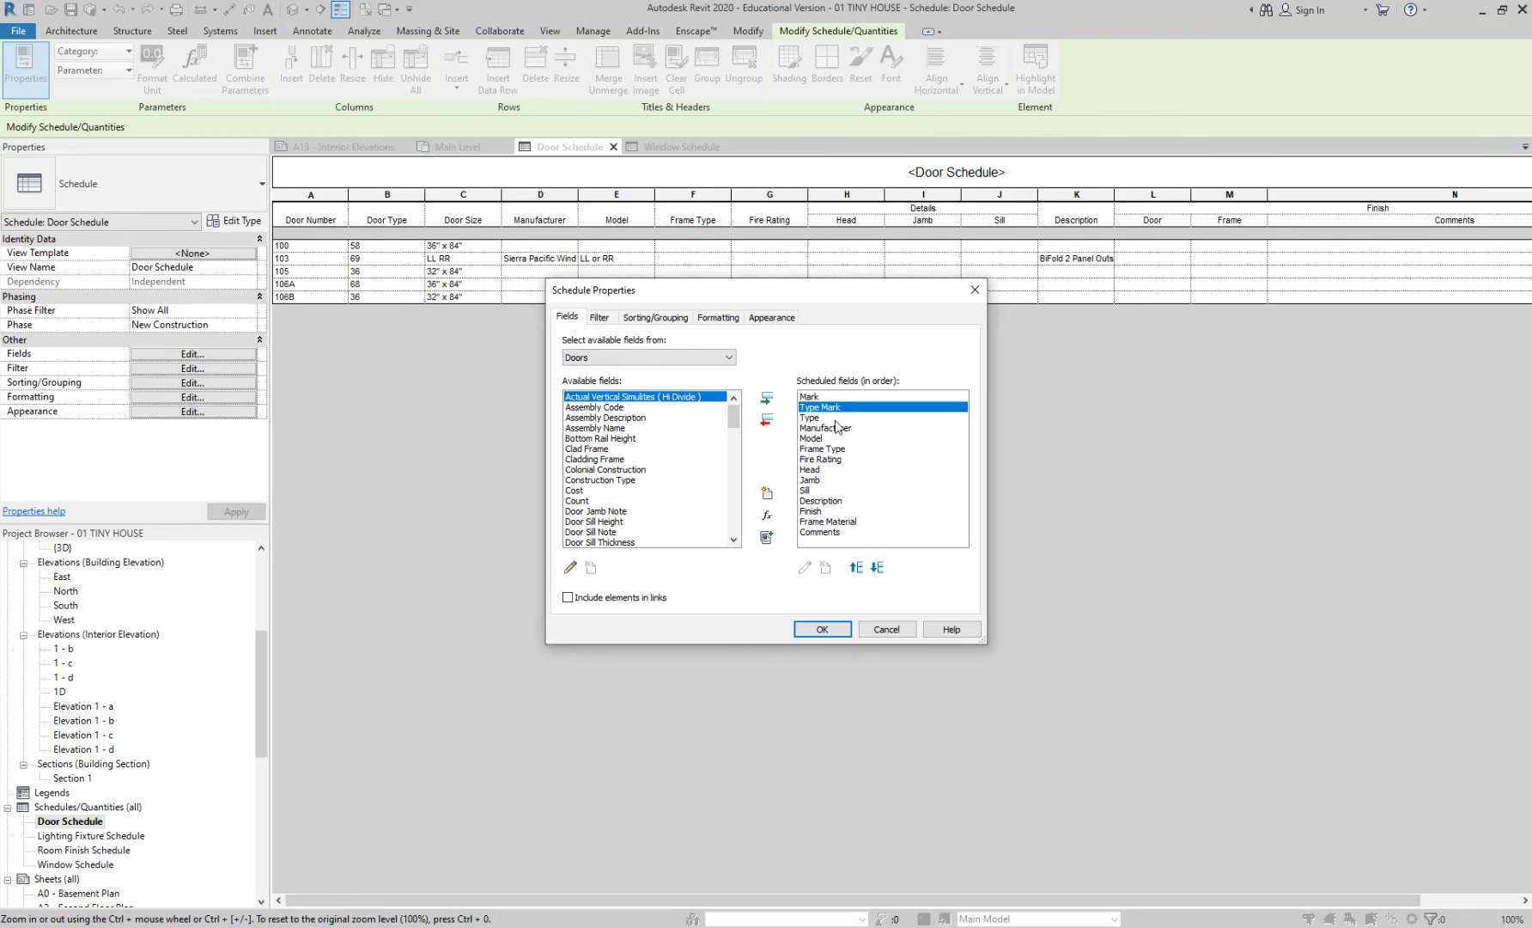
left_click(835, 419)
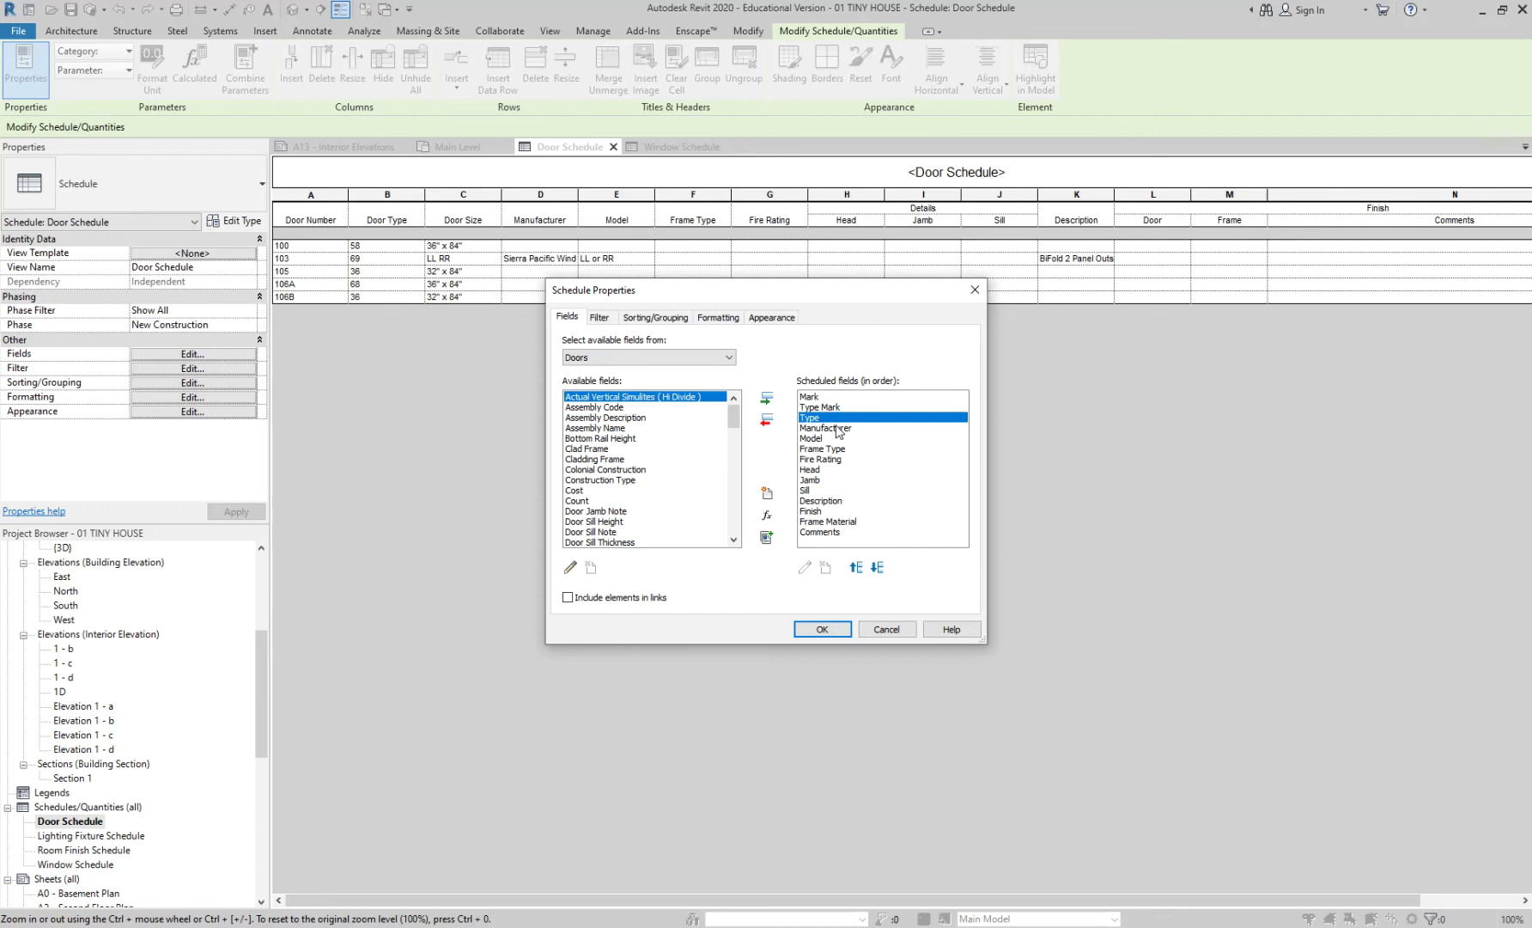
left_click(837, 407)
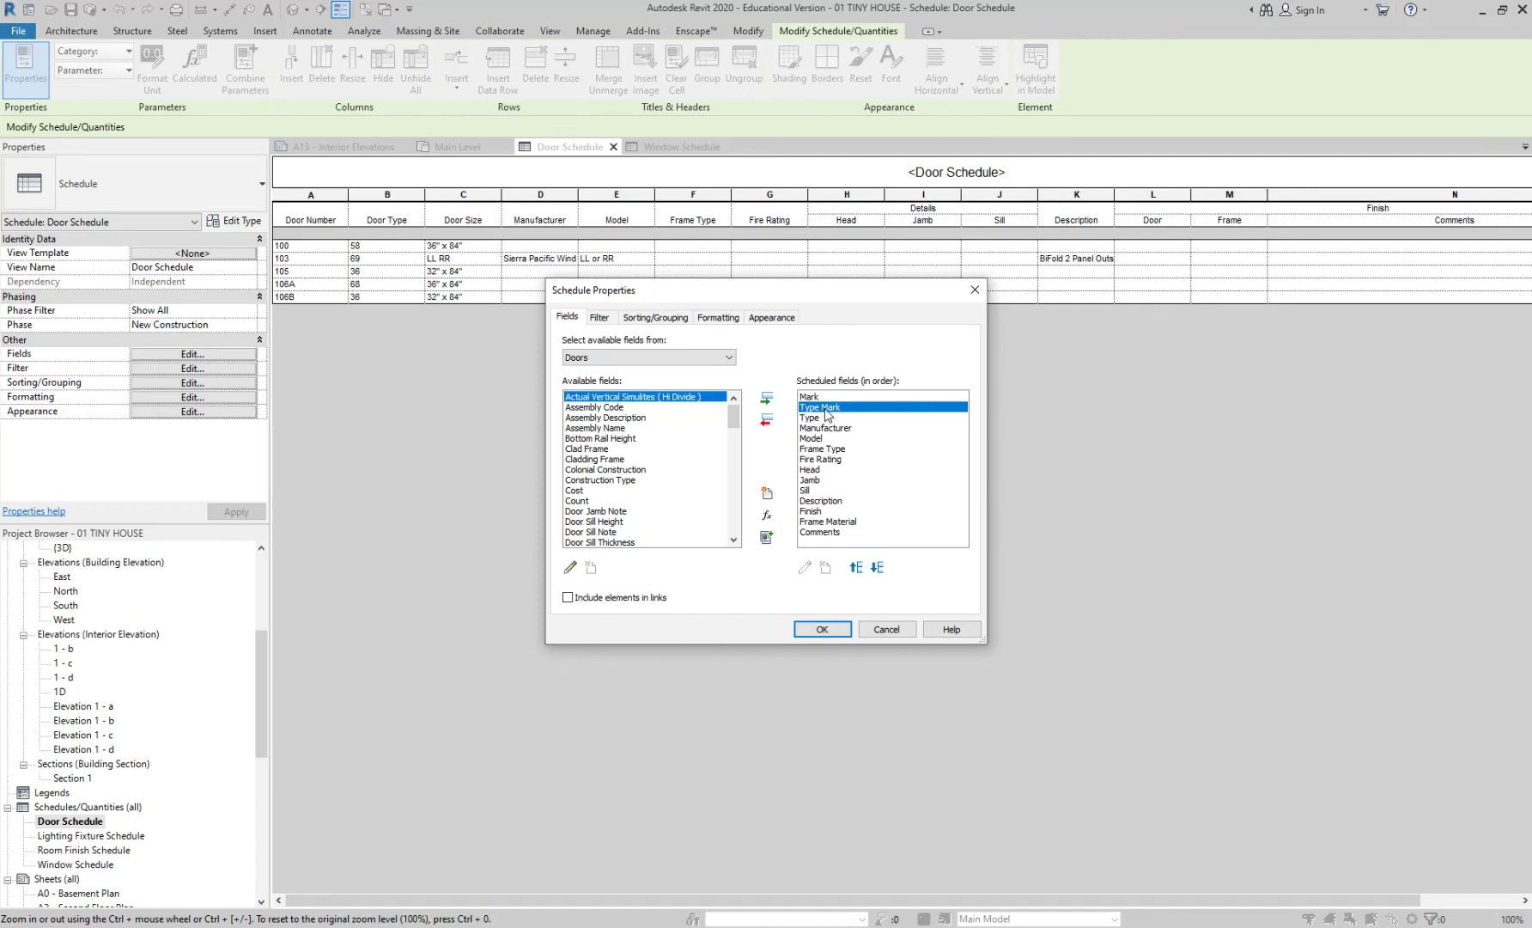
left_click(768, 423)
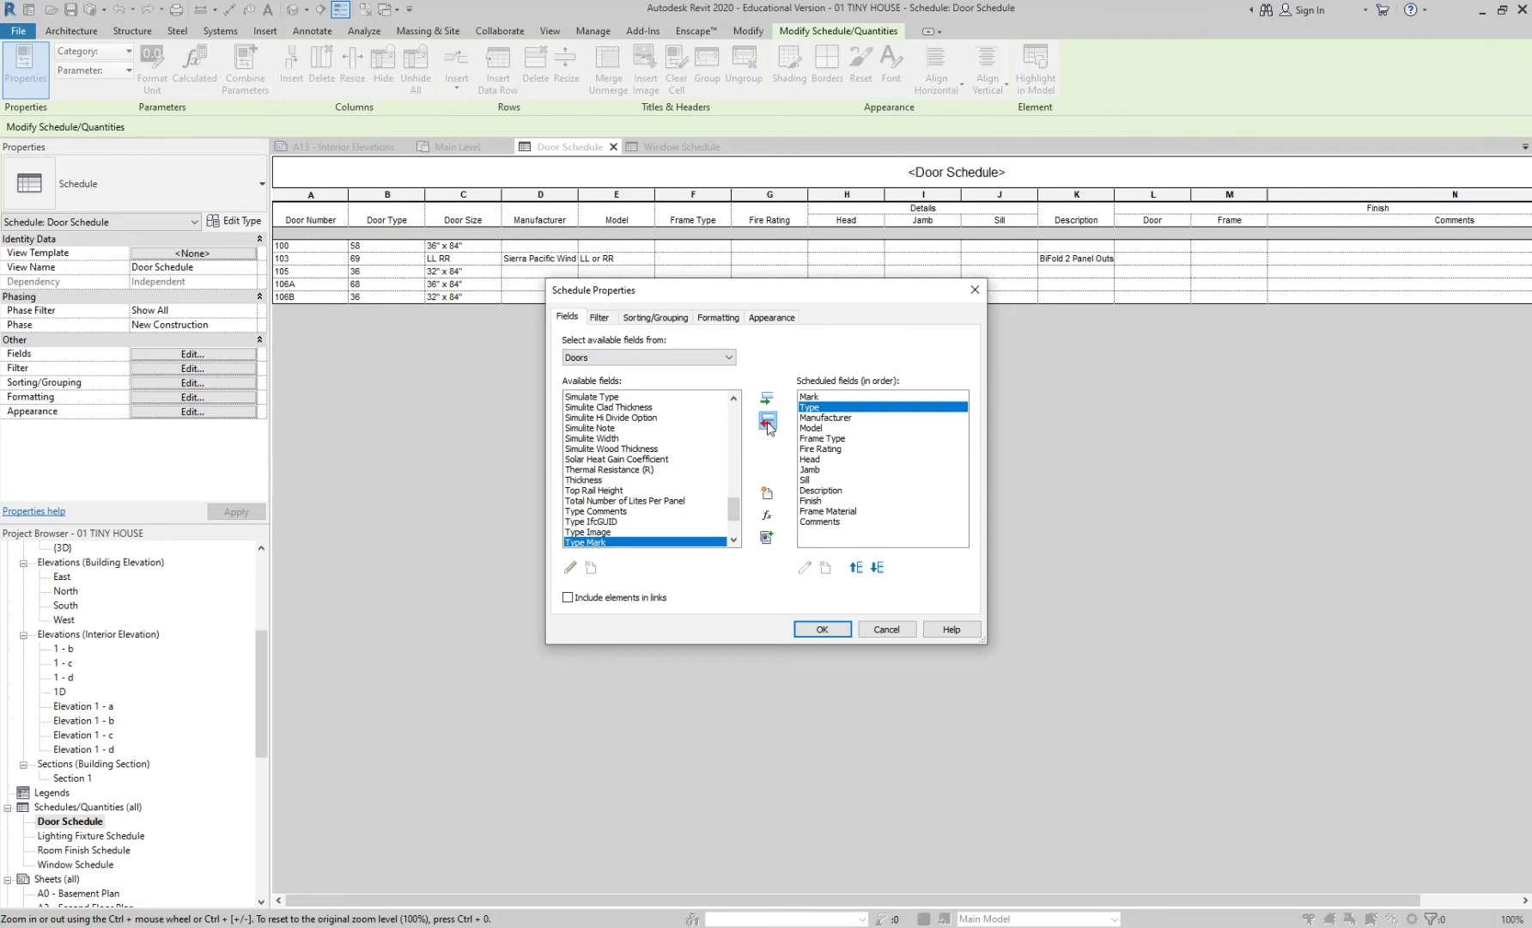
left_click(822, 629)
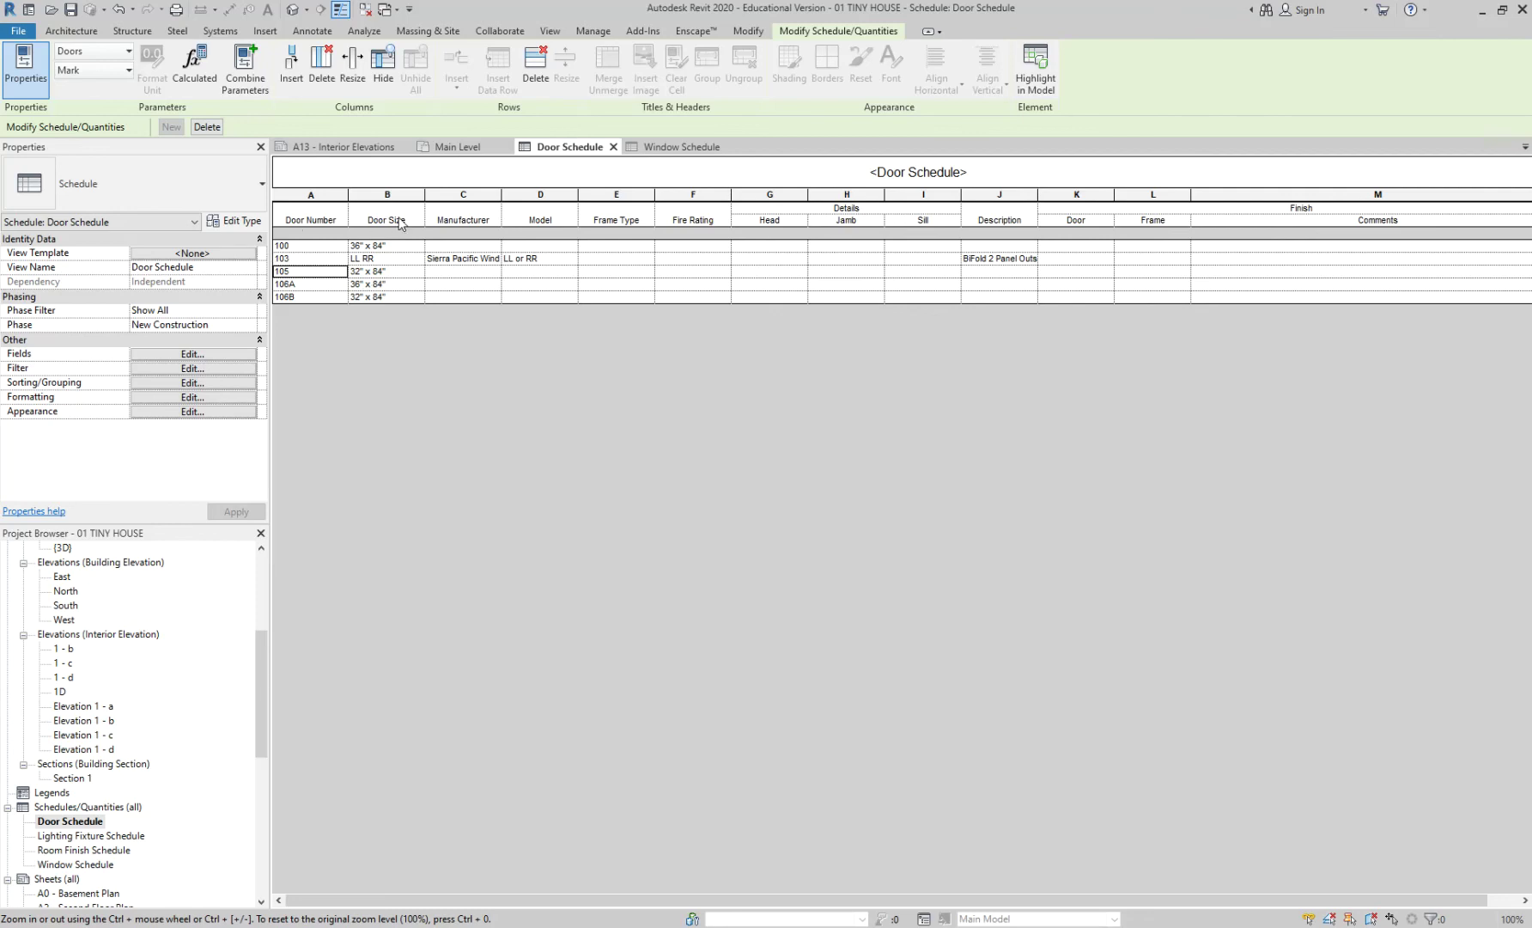
Add the Height field to the Door Schedule's scheduled fields, directly after Mark
left_click(209, 369)
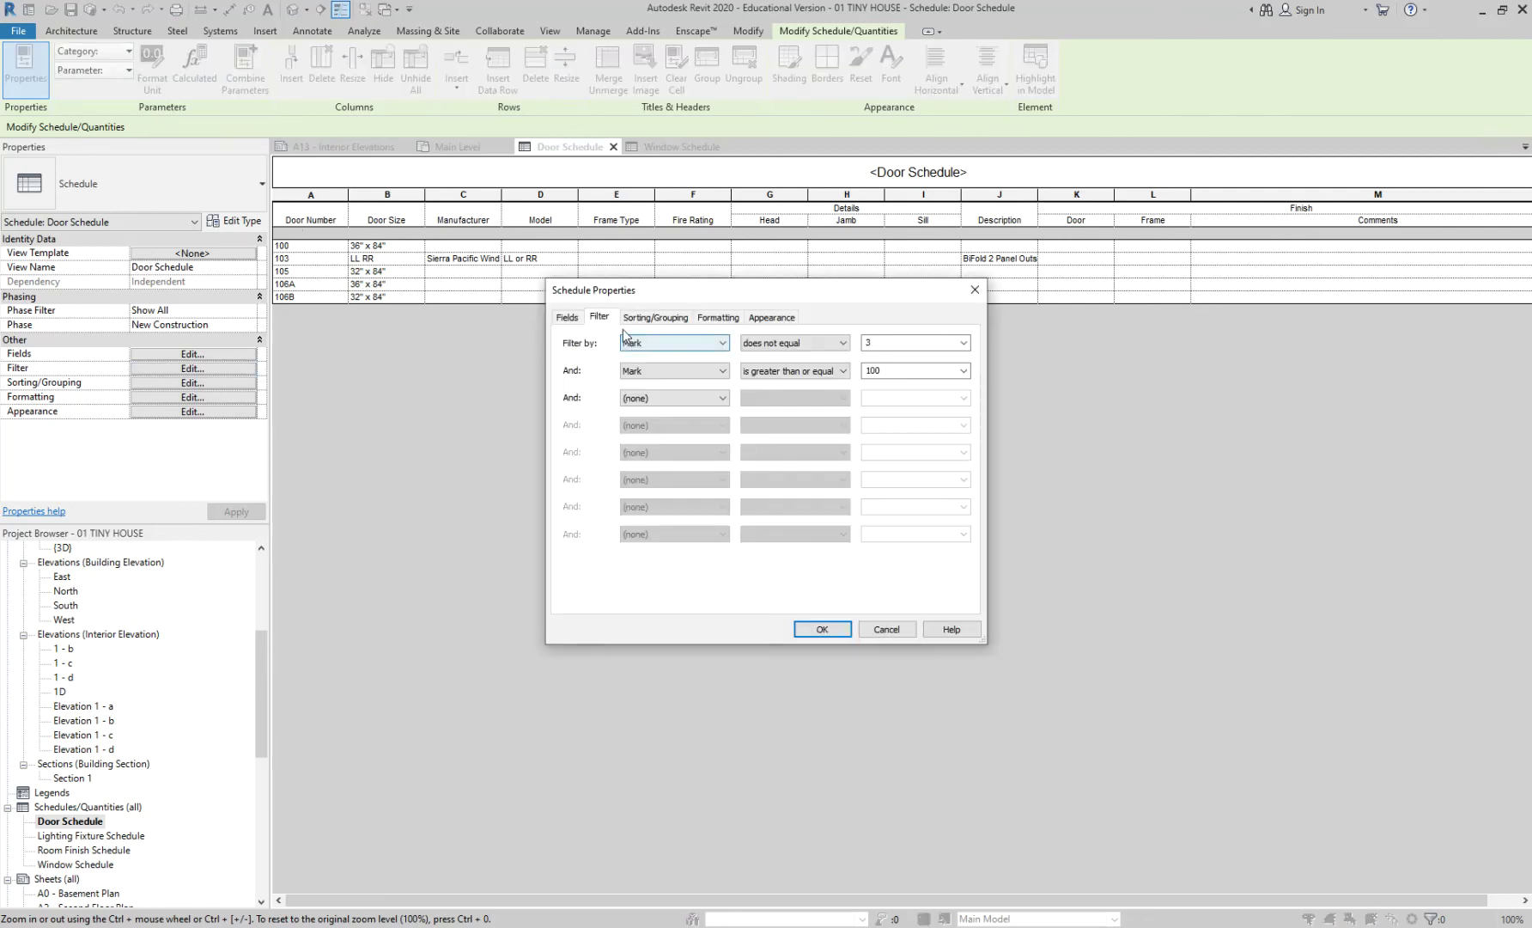
left_click(567, 317)
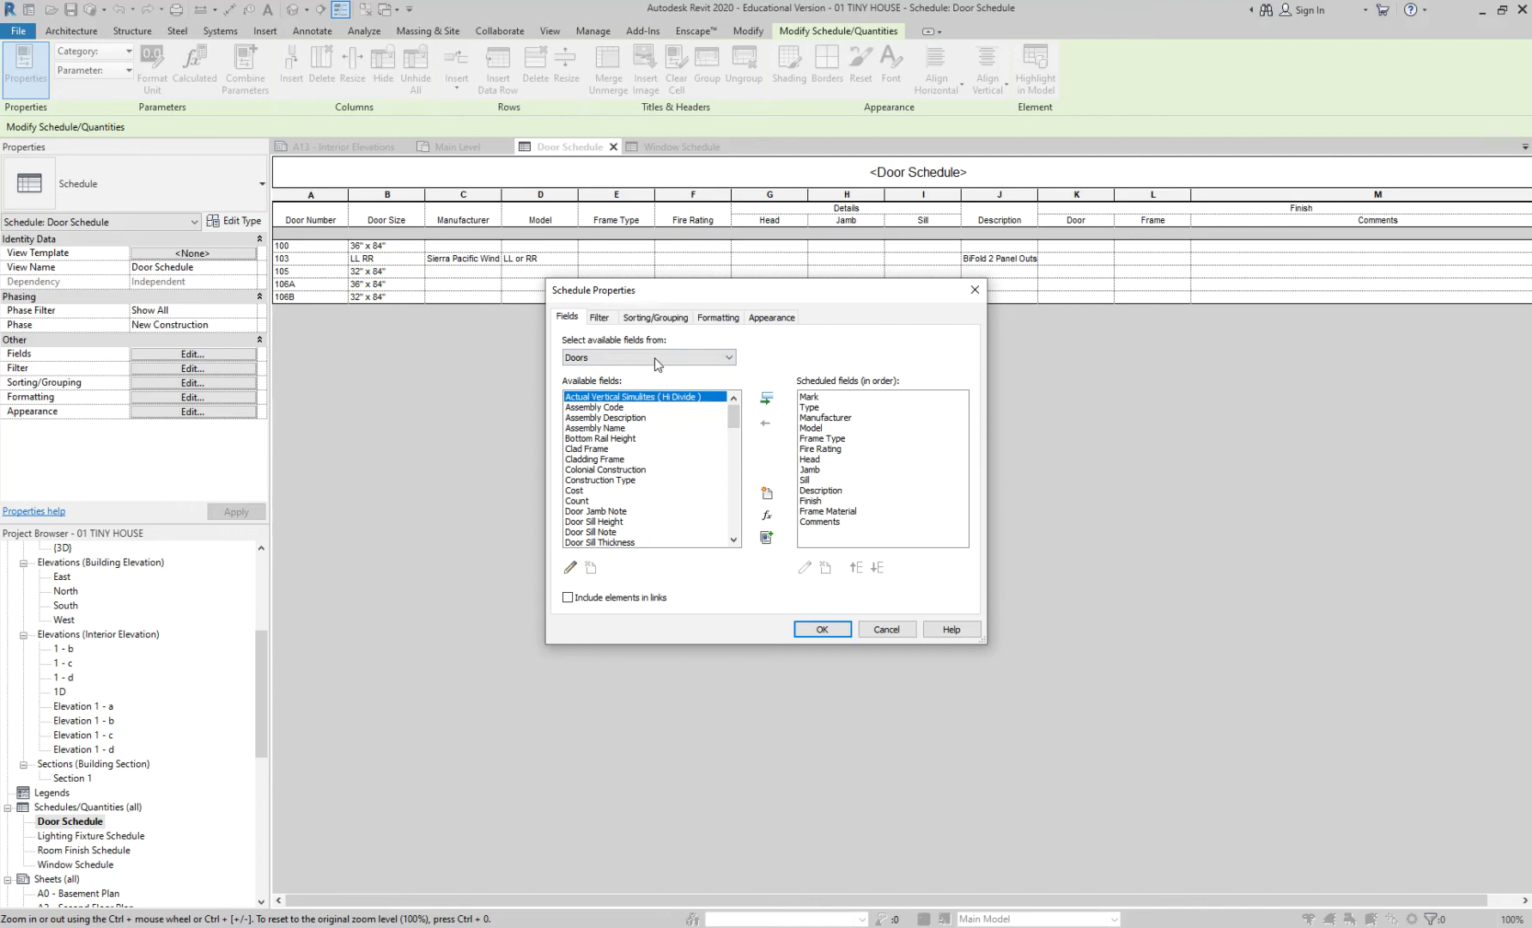
left_click(818, 398)
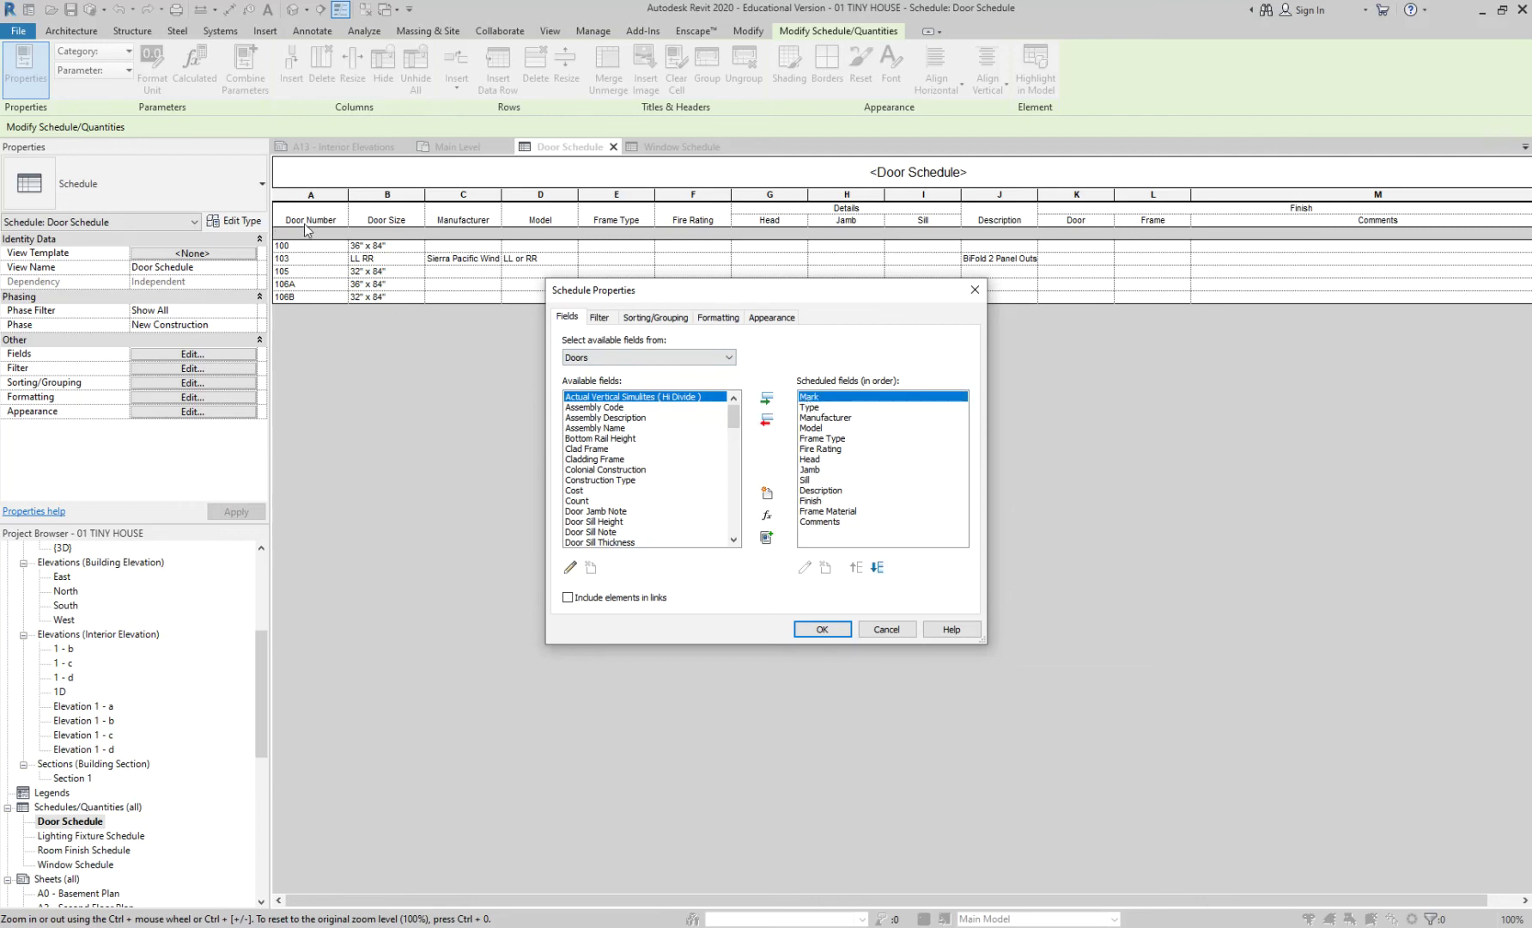
left_click(838, 409)
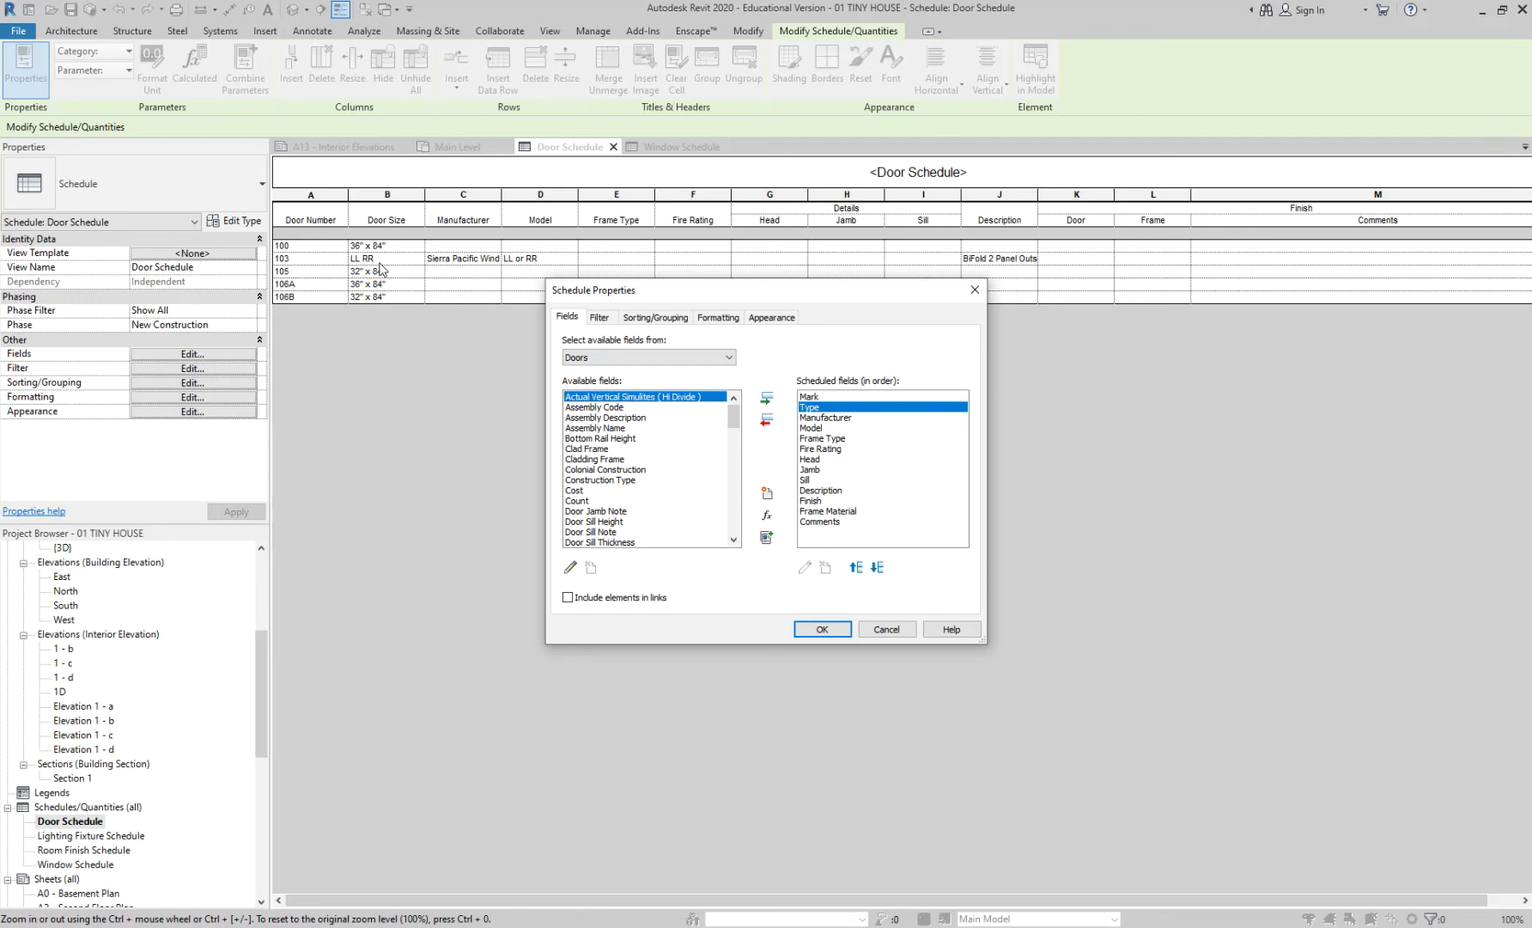
left_click(850, 419)
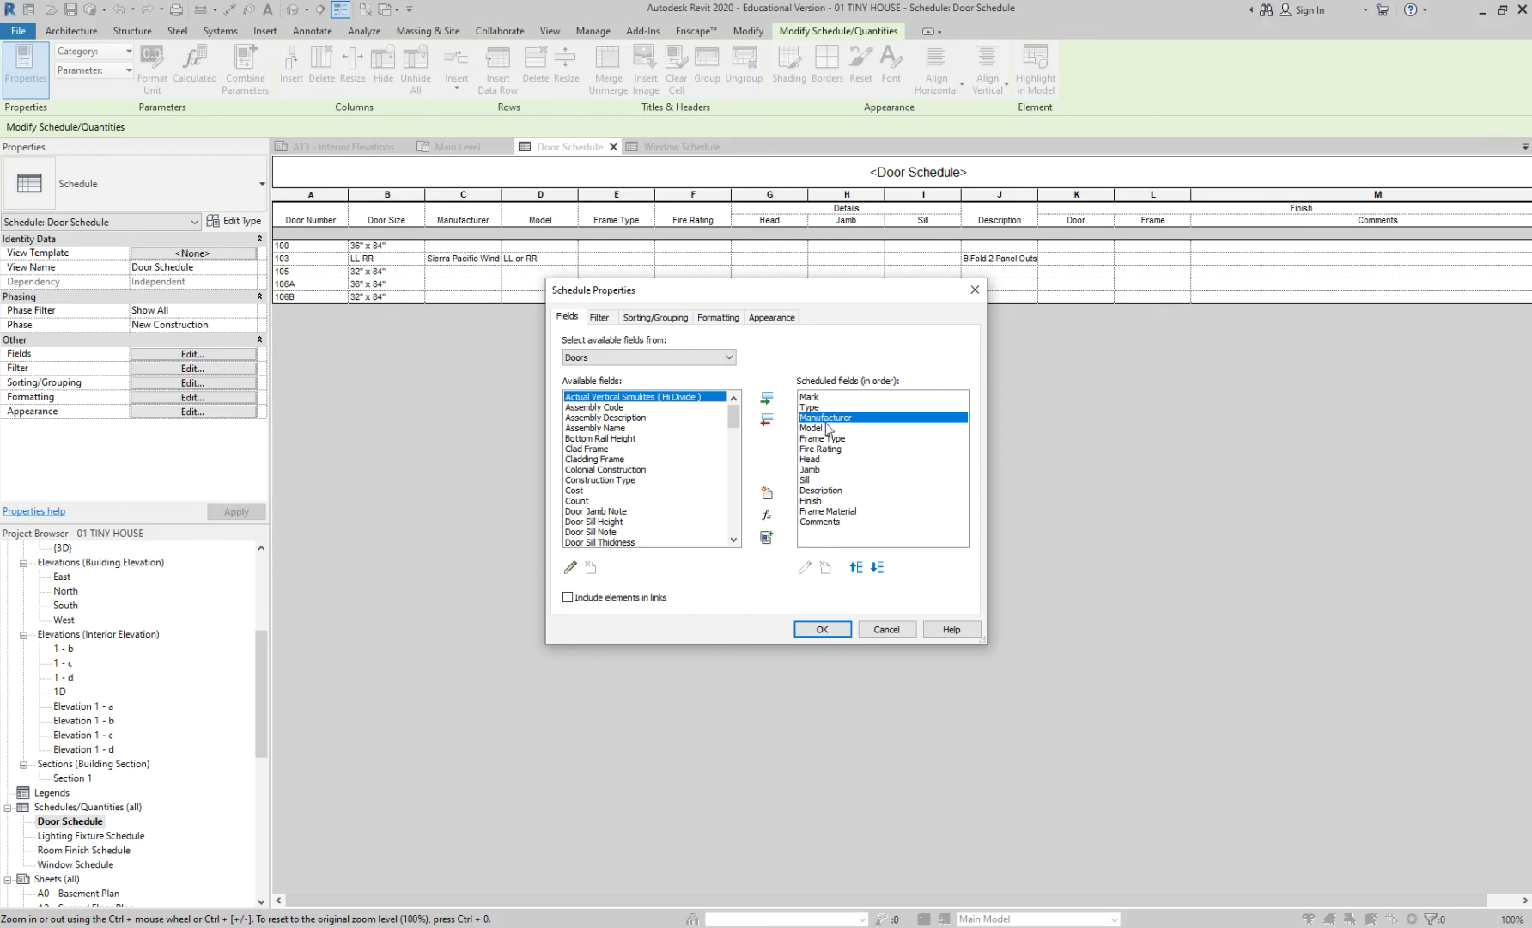
left_click(823, 399)
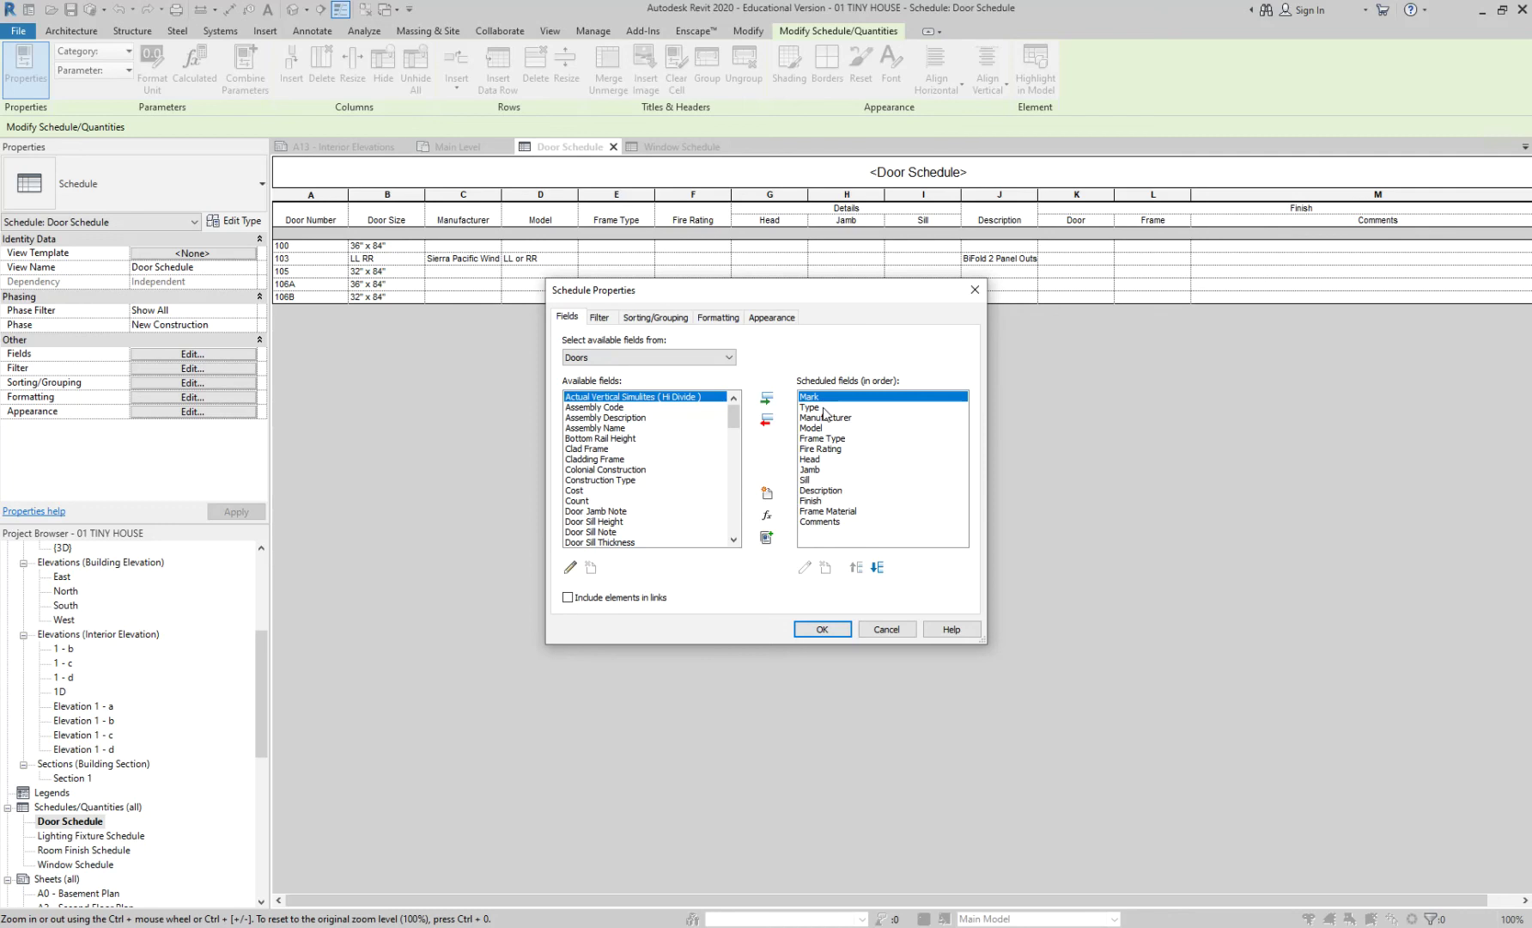
left_click_drag(732, 419, 730, 537)
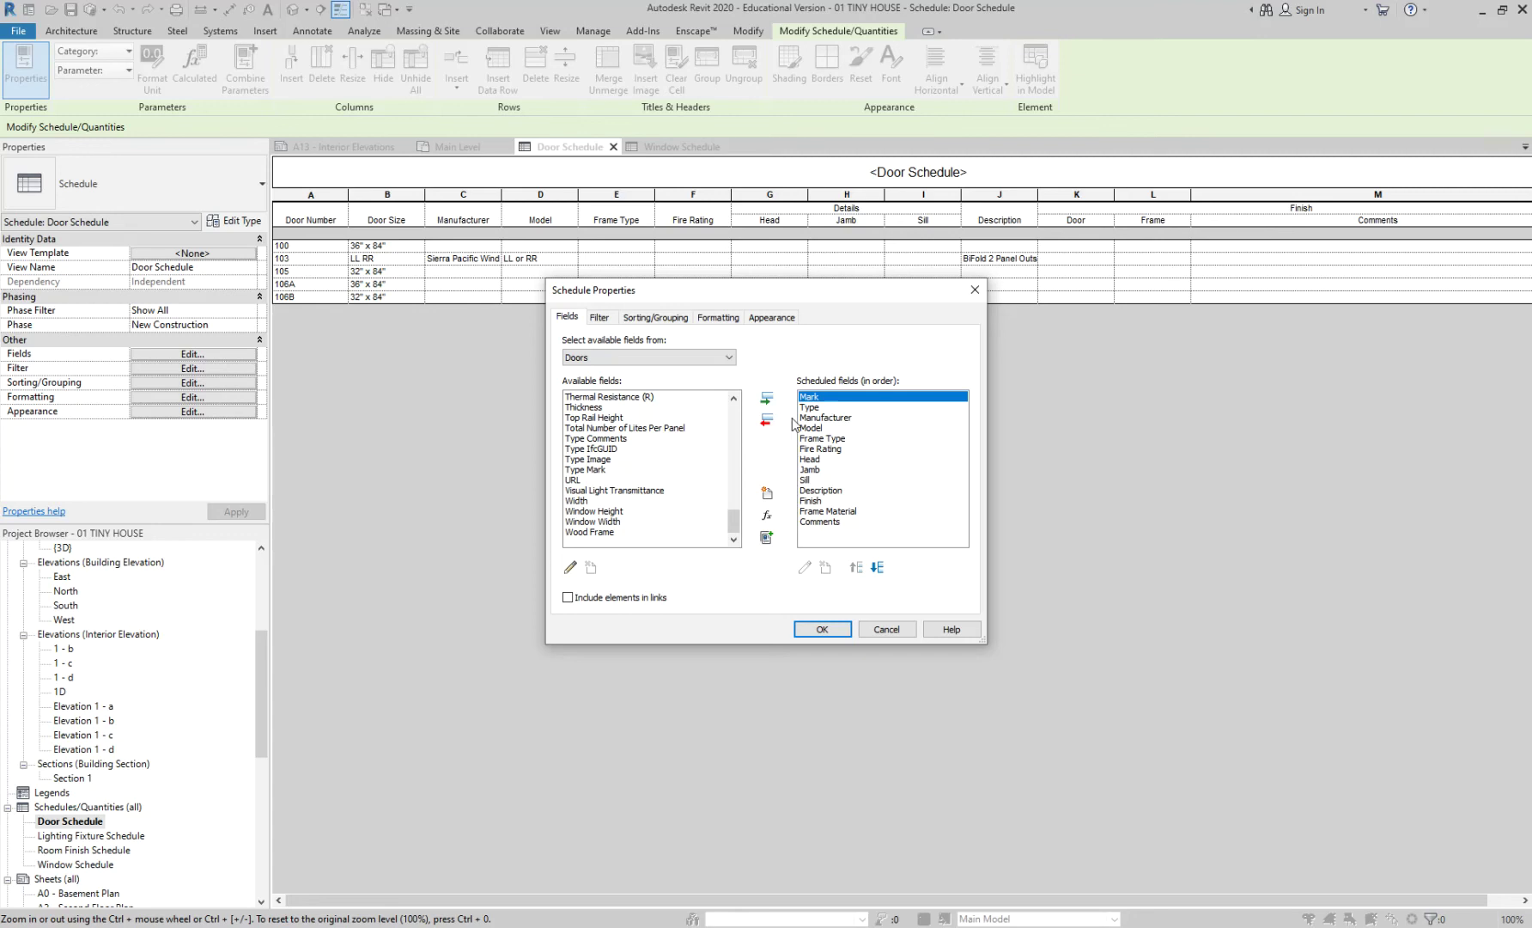
left_click_drag(733, 481, 734, 463)
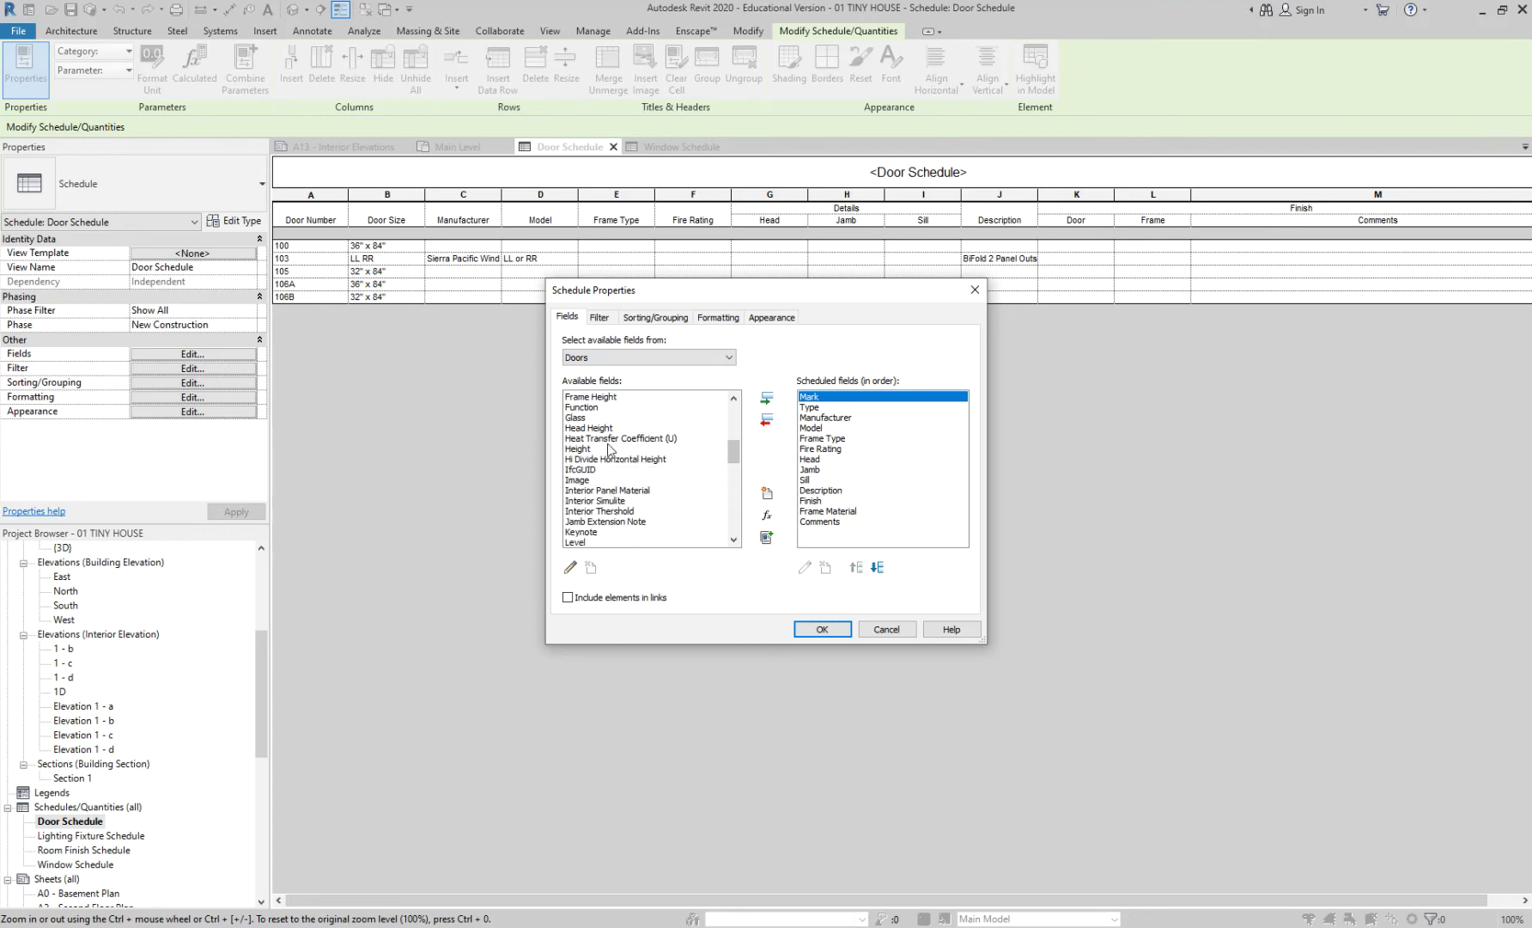
scroll(608, 449, "up", 3)
scroll(583, 461, "down", 3)
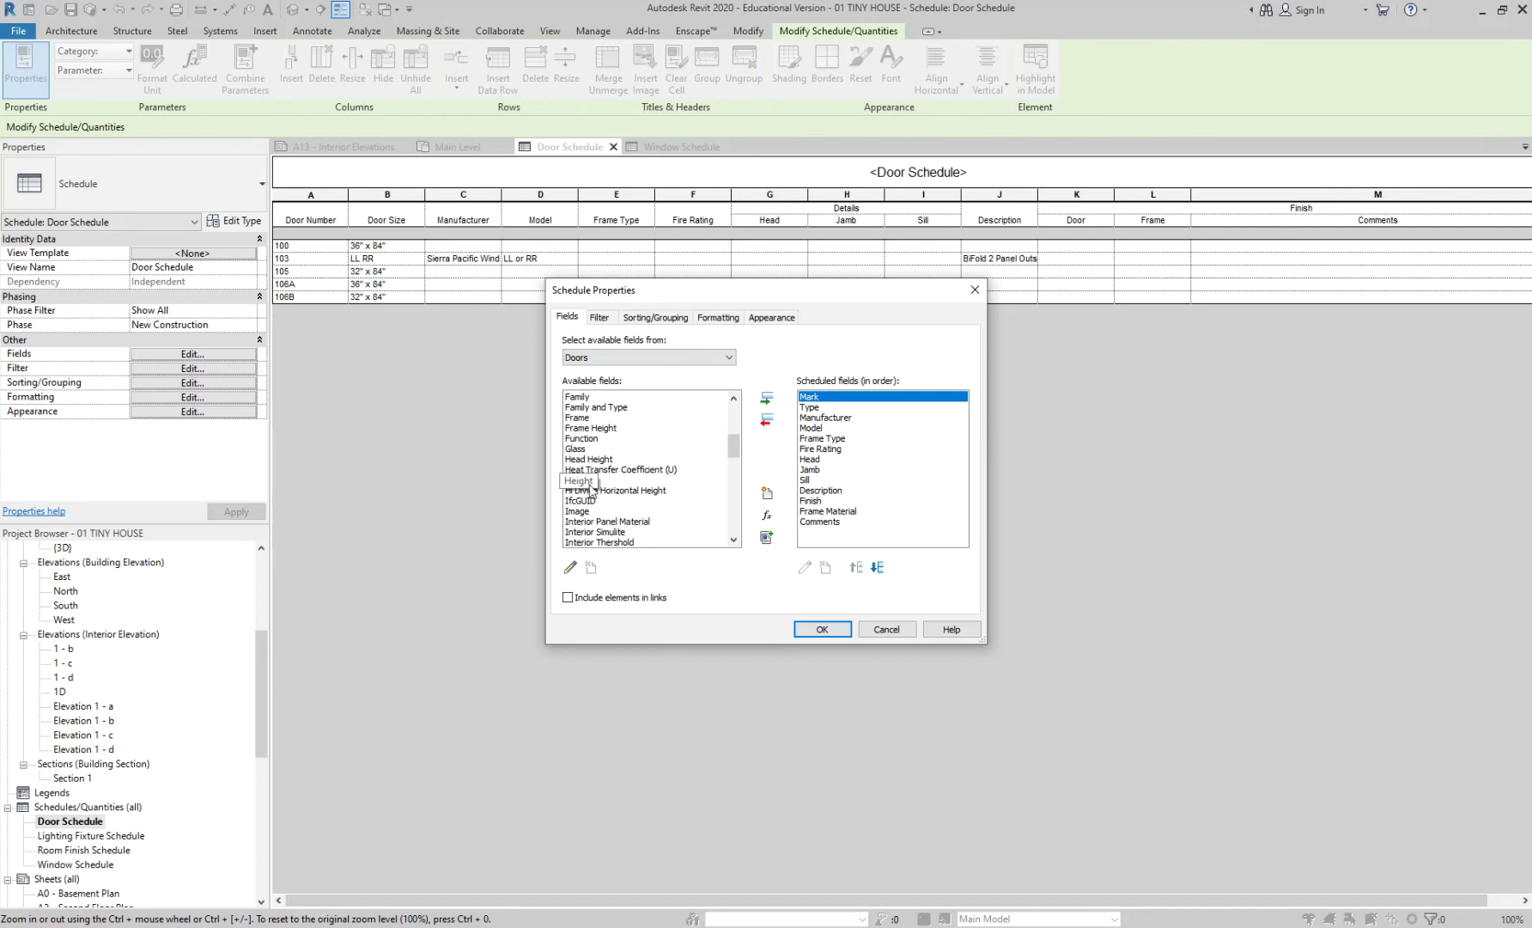
left_click(589, 480)
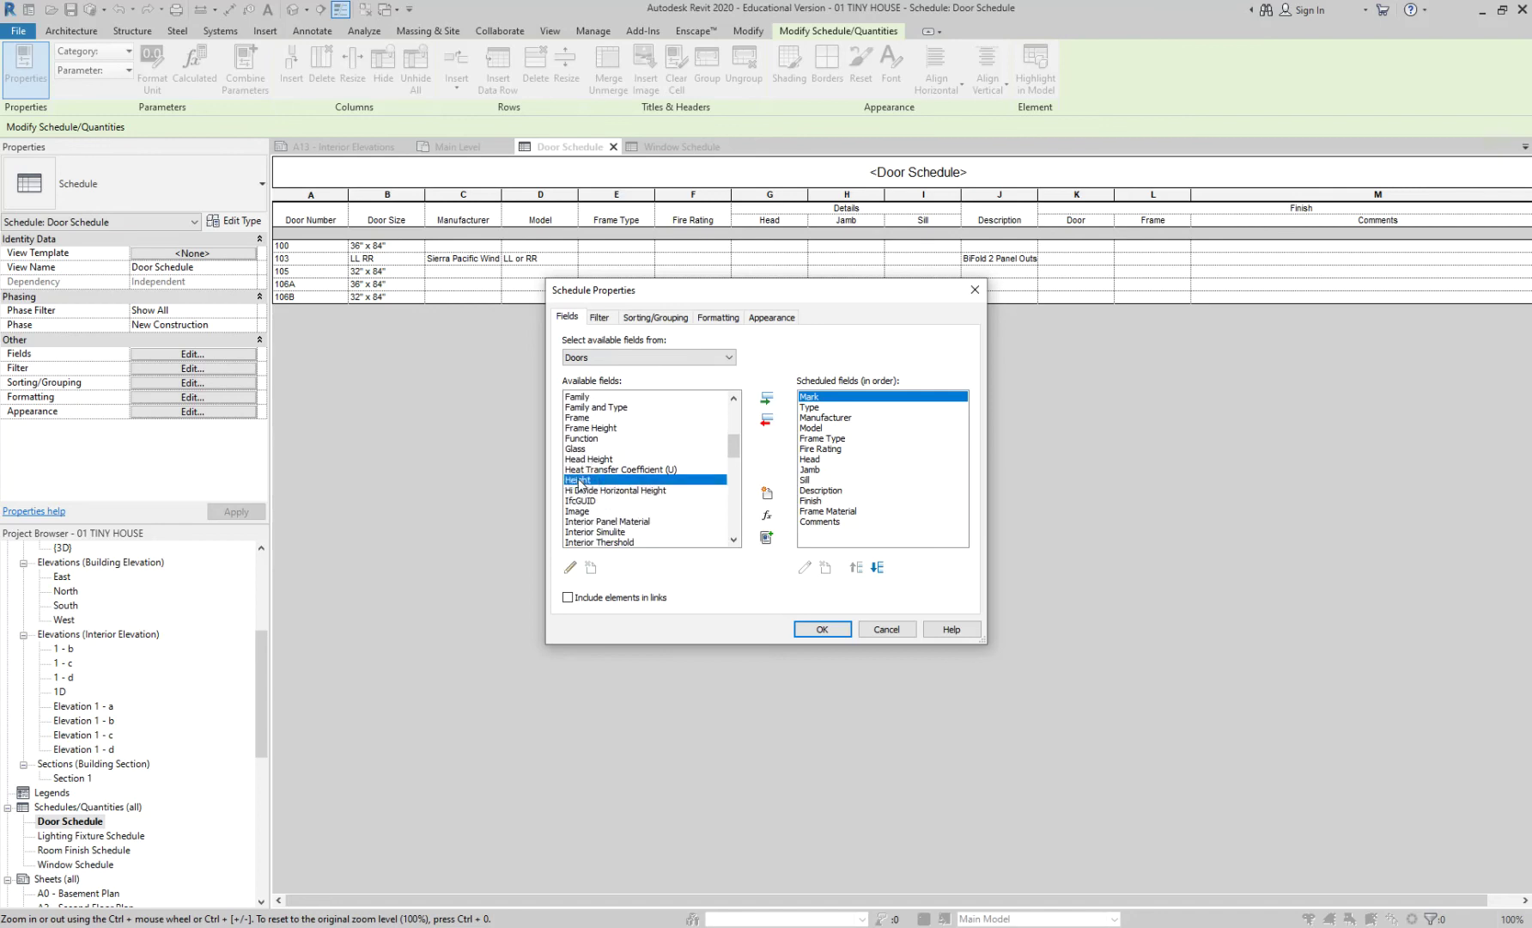
left_click(765, 400)
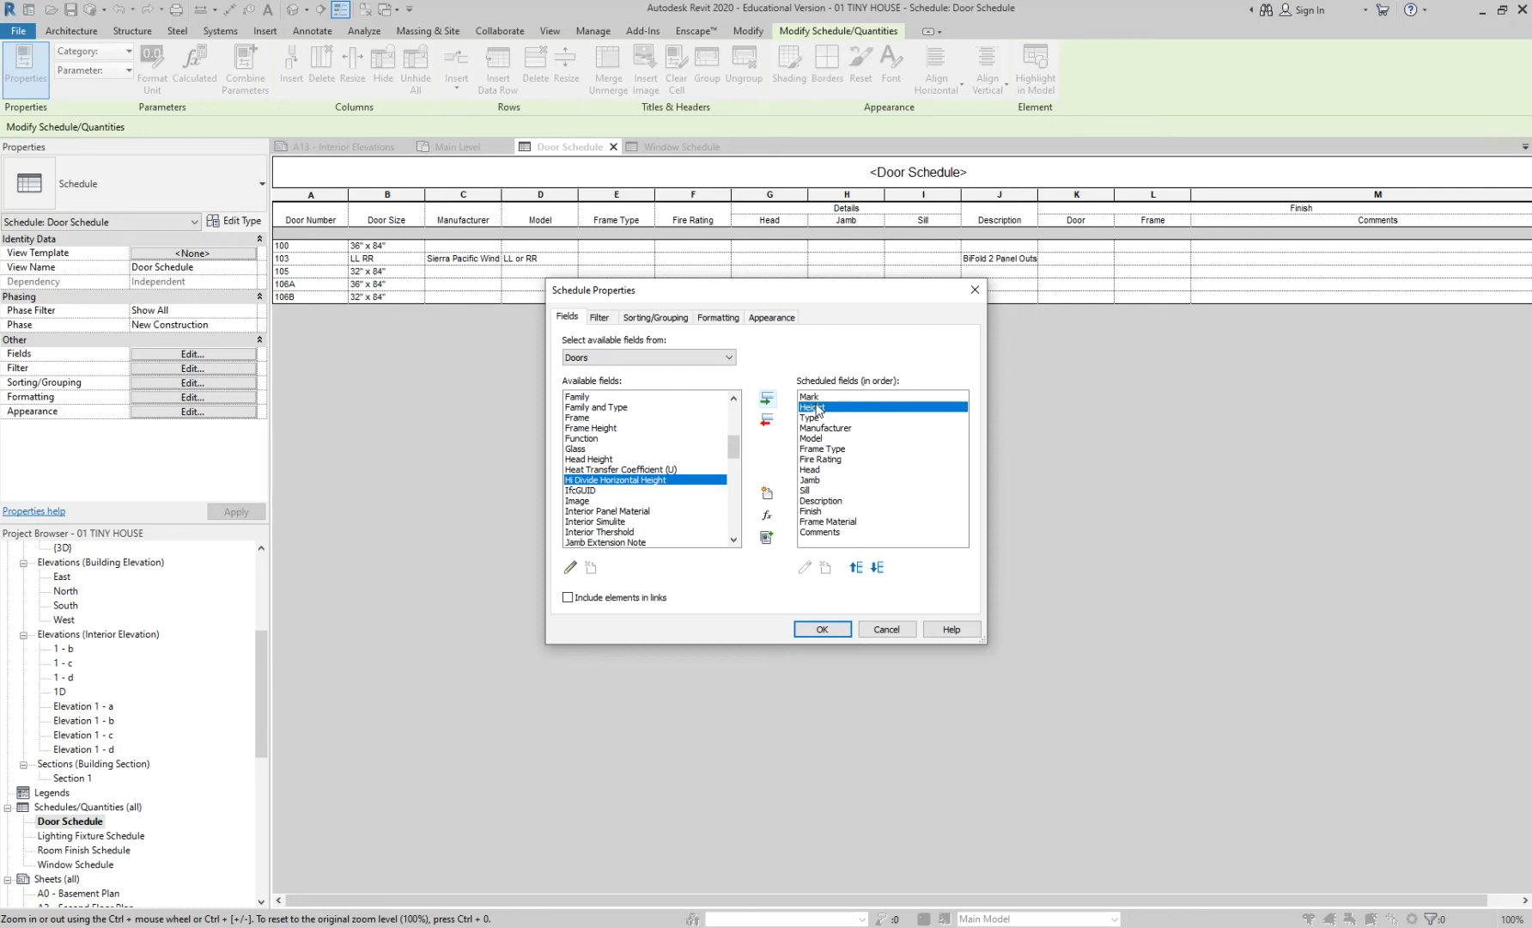
Add the Width field to the Door Schedule, place it between Mark and Height, and apply the field changes
left_click_drag(735, 446, 731, 533)
left_click(596, 501)
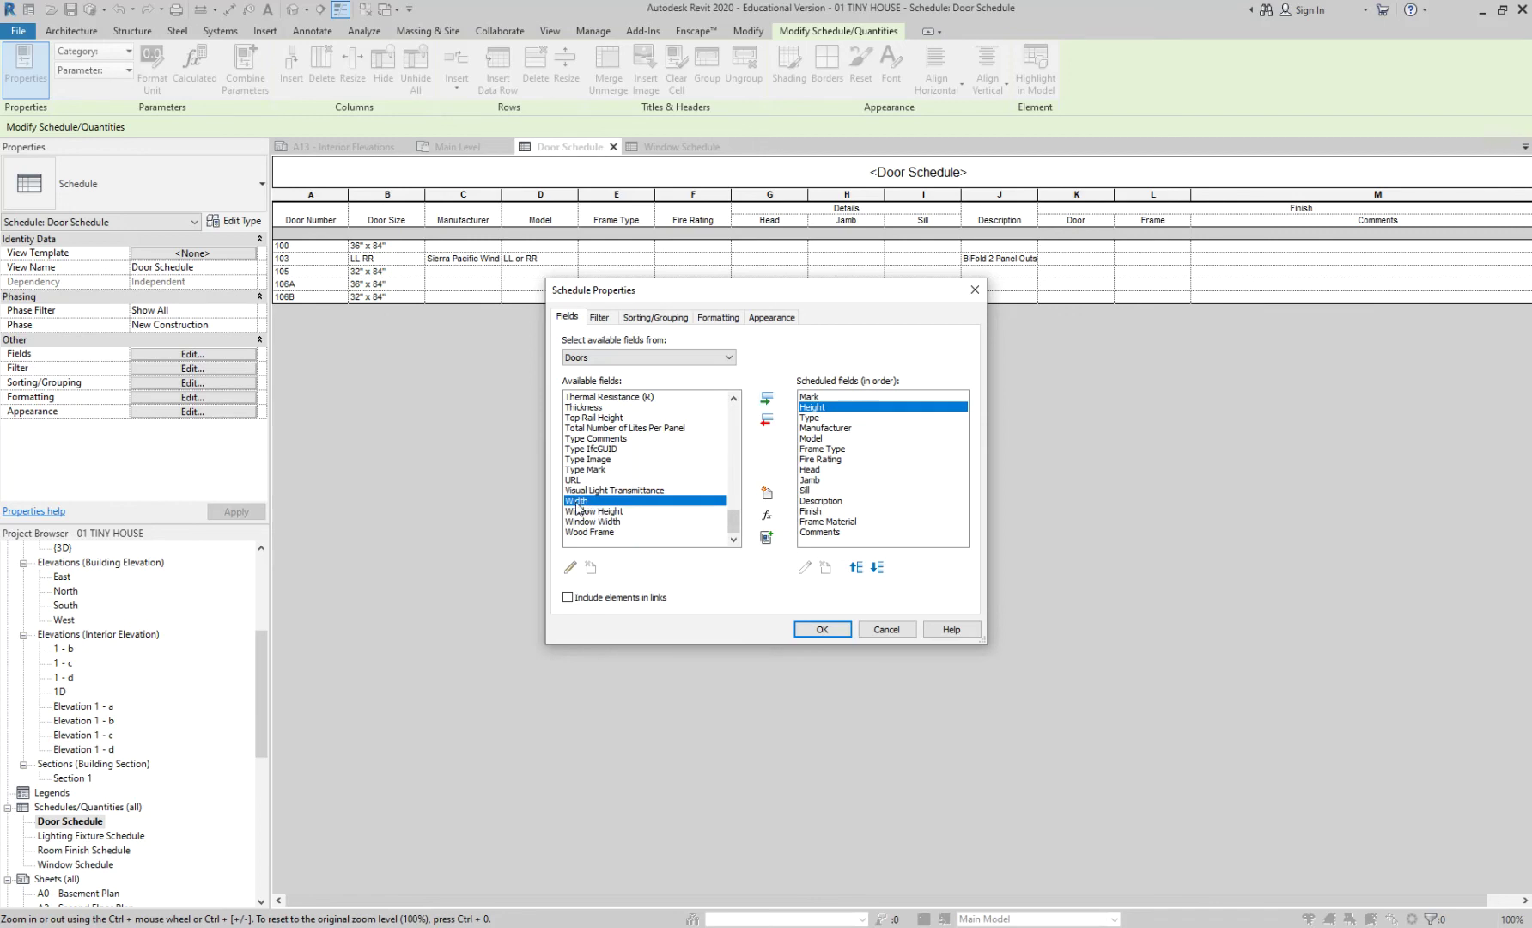
left_click(767, 401)
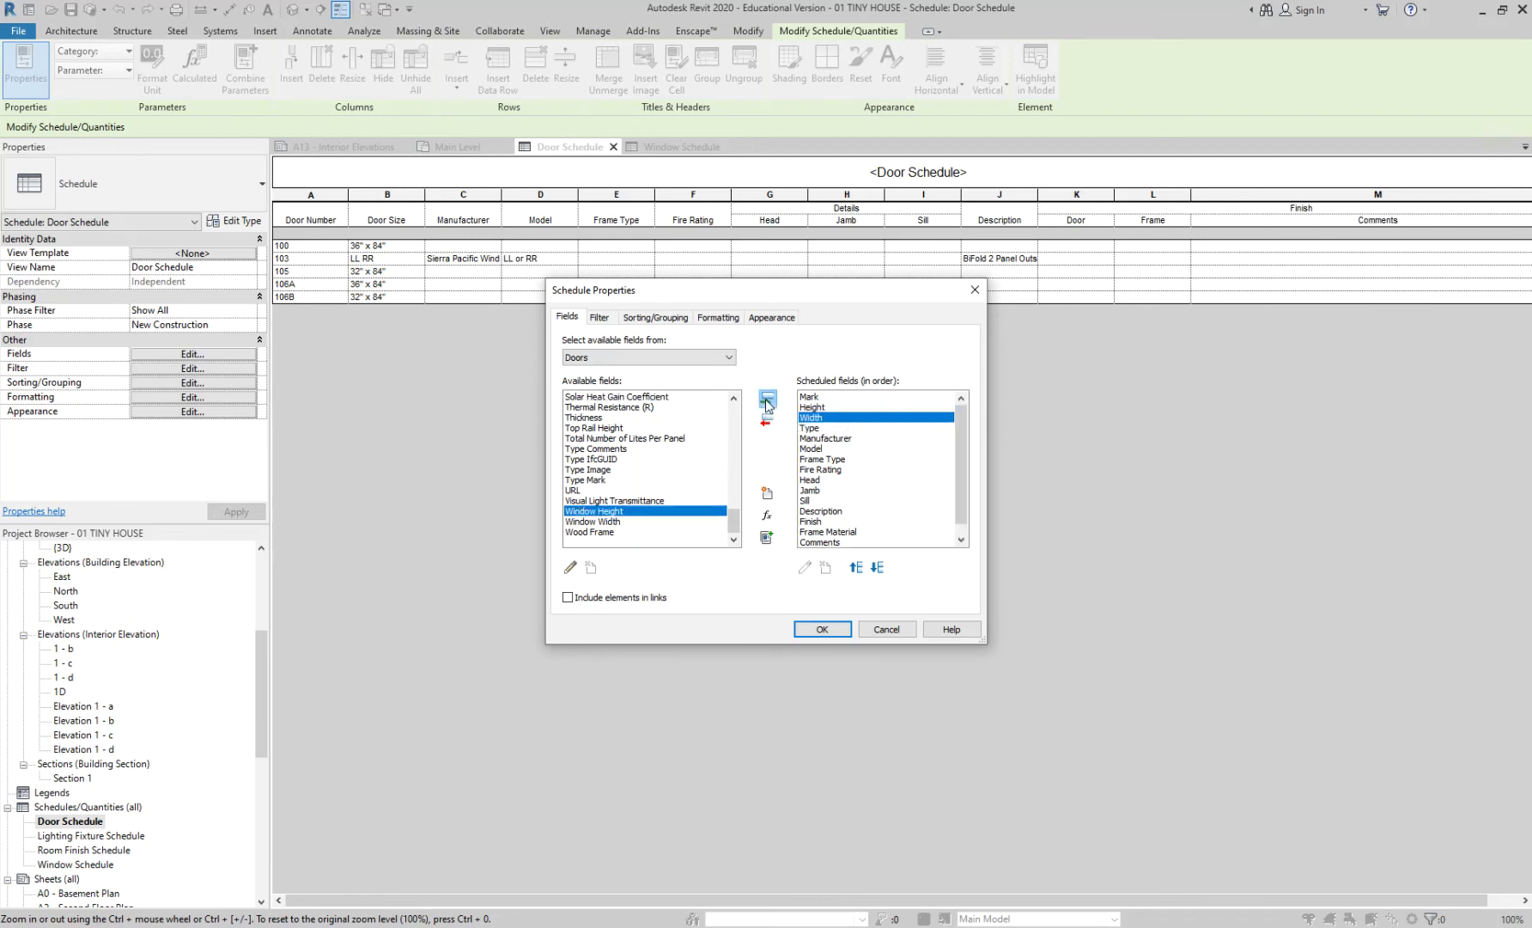
left_click(833, 408)
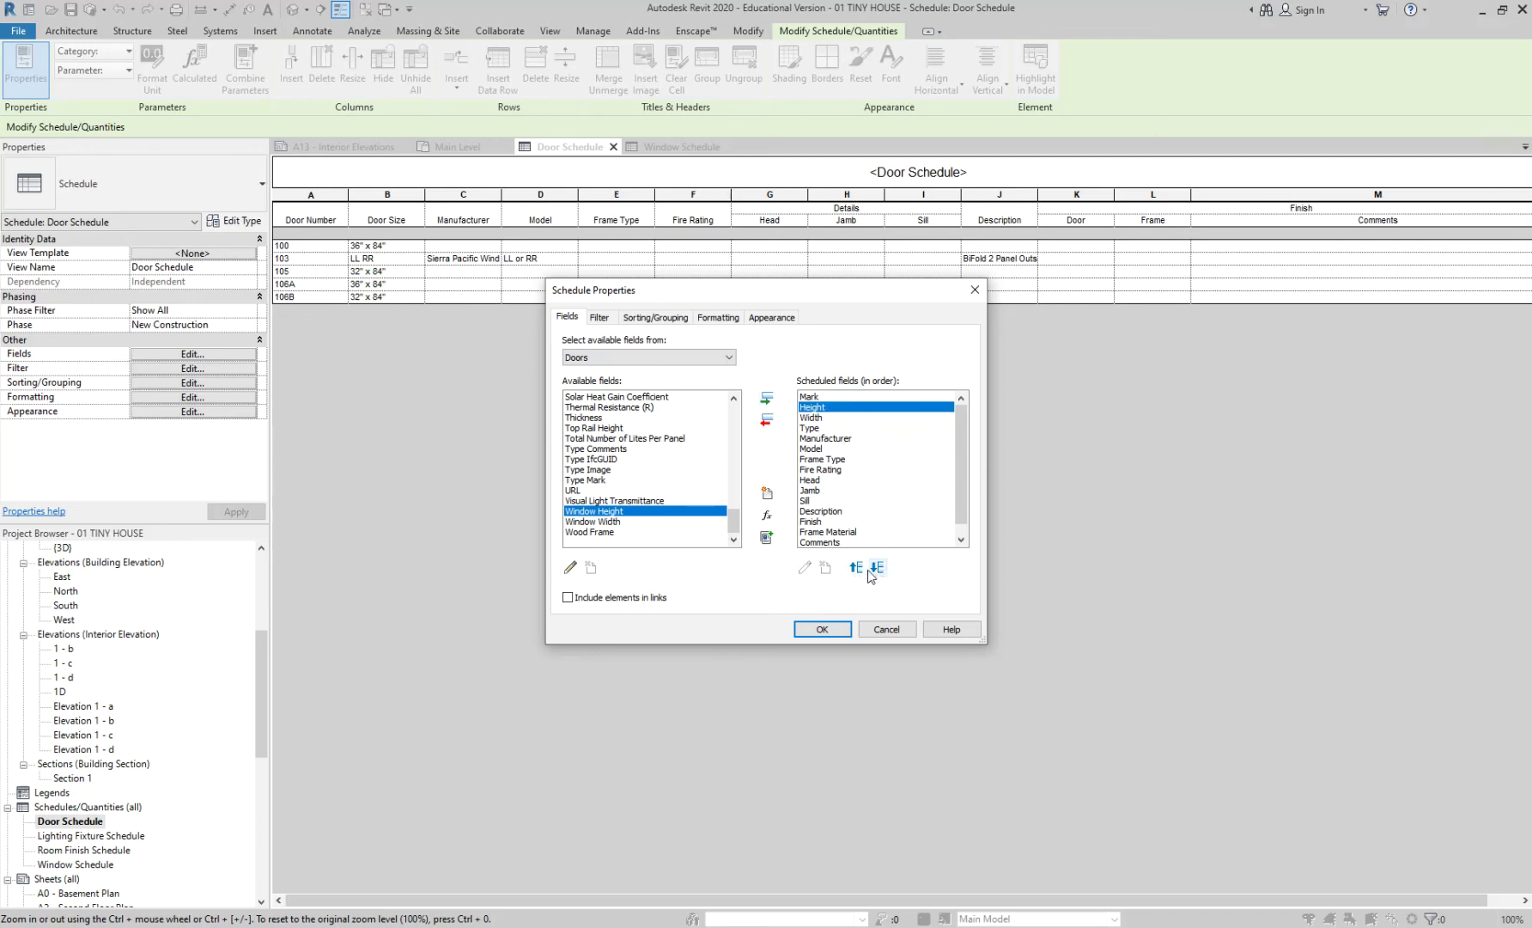
left_click(822, 396)
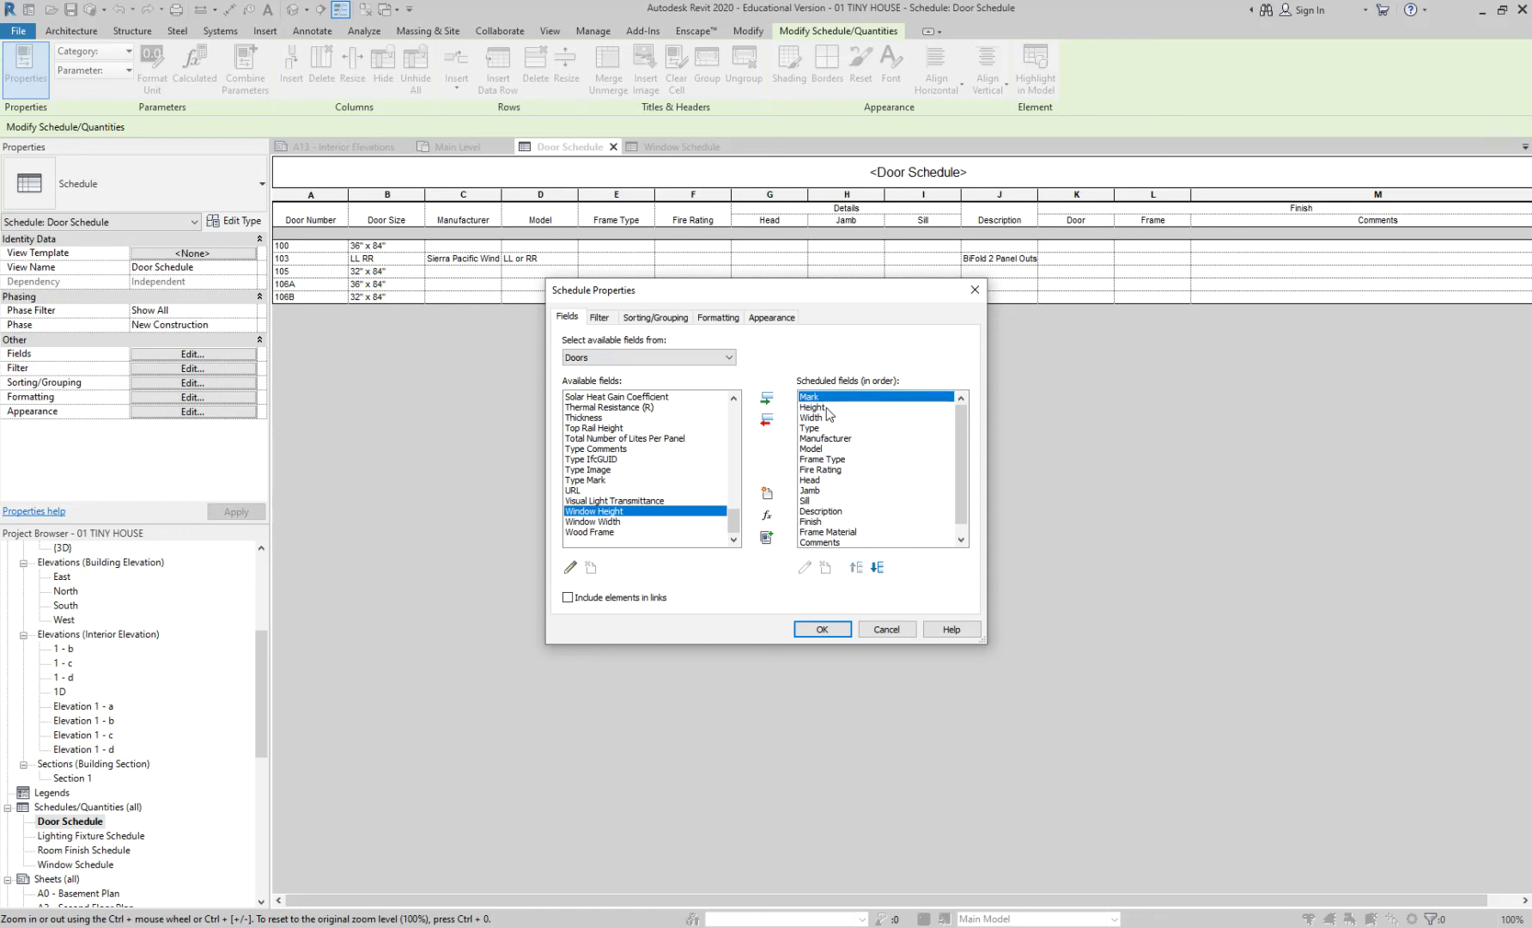
left_click(828, 419)
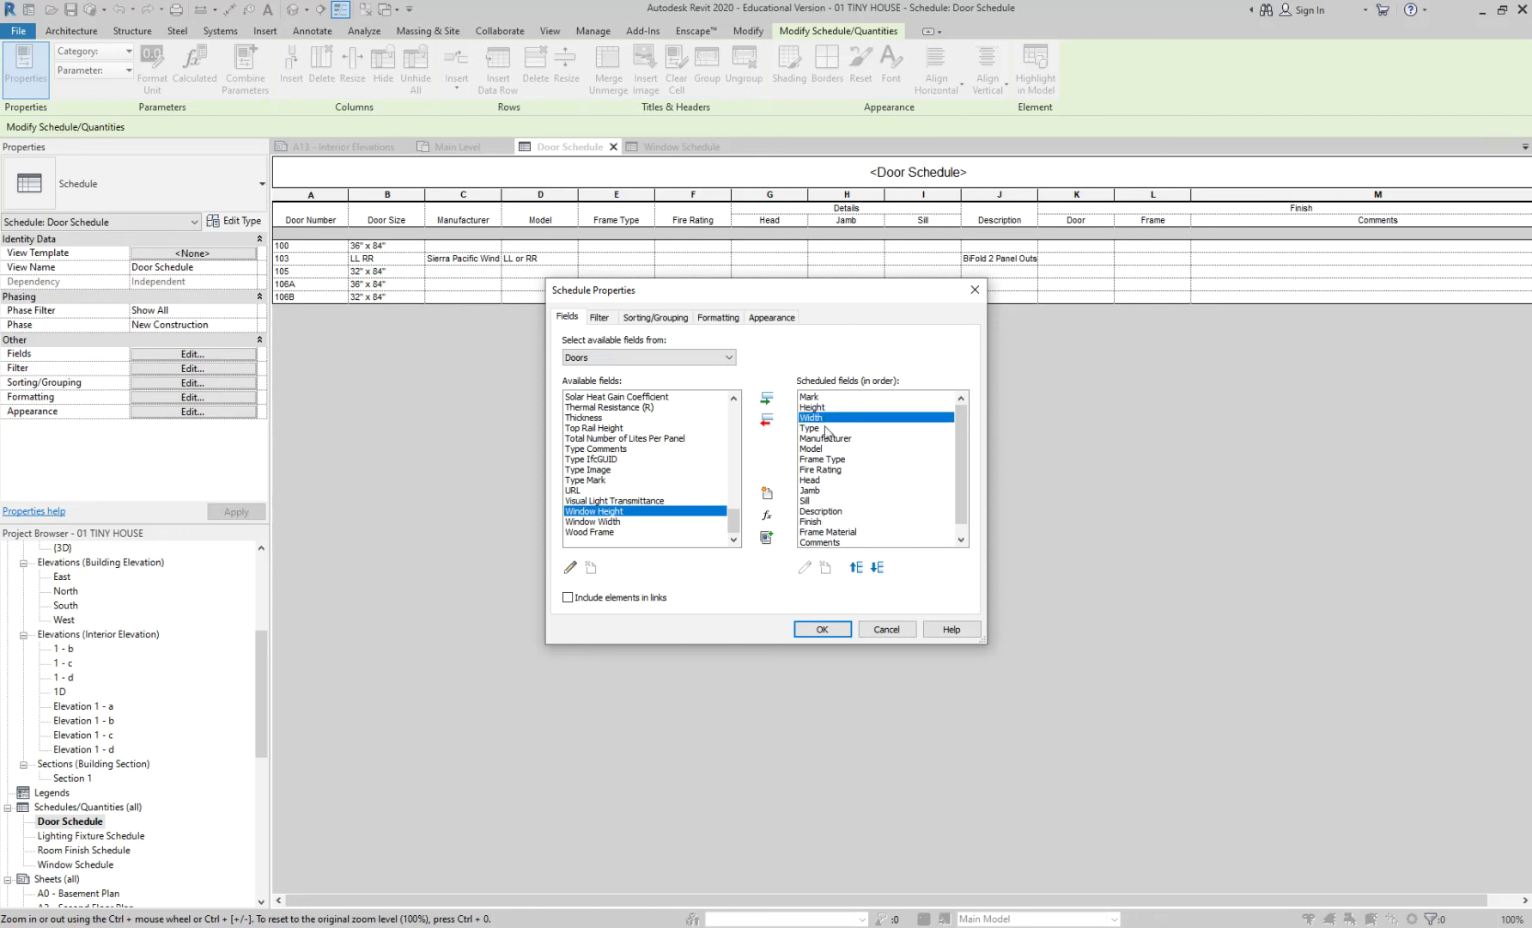
left_click(856, 569)
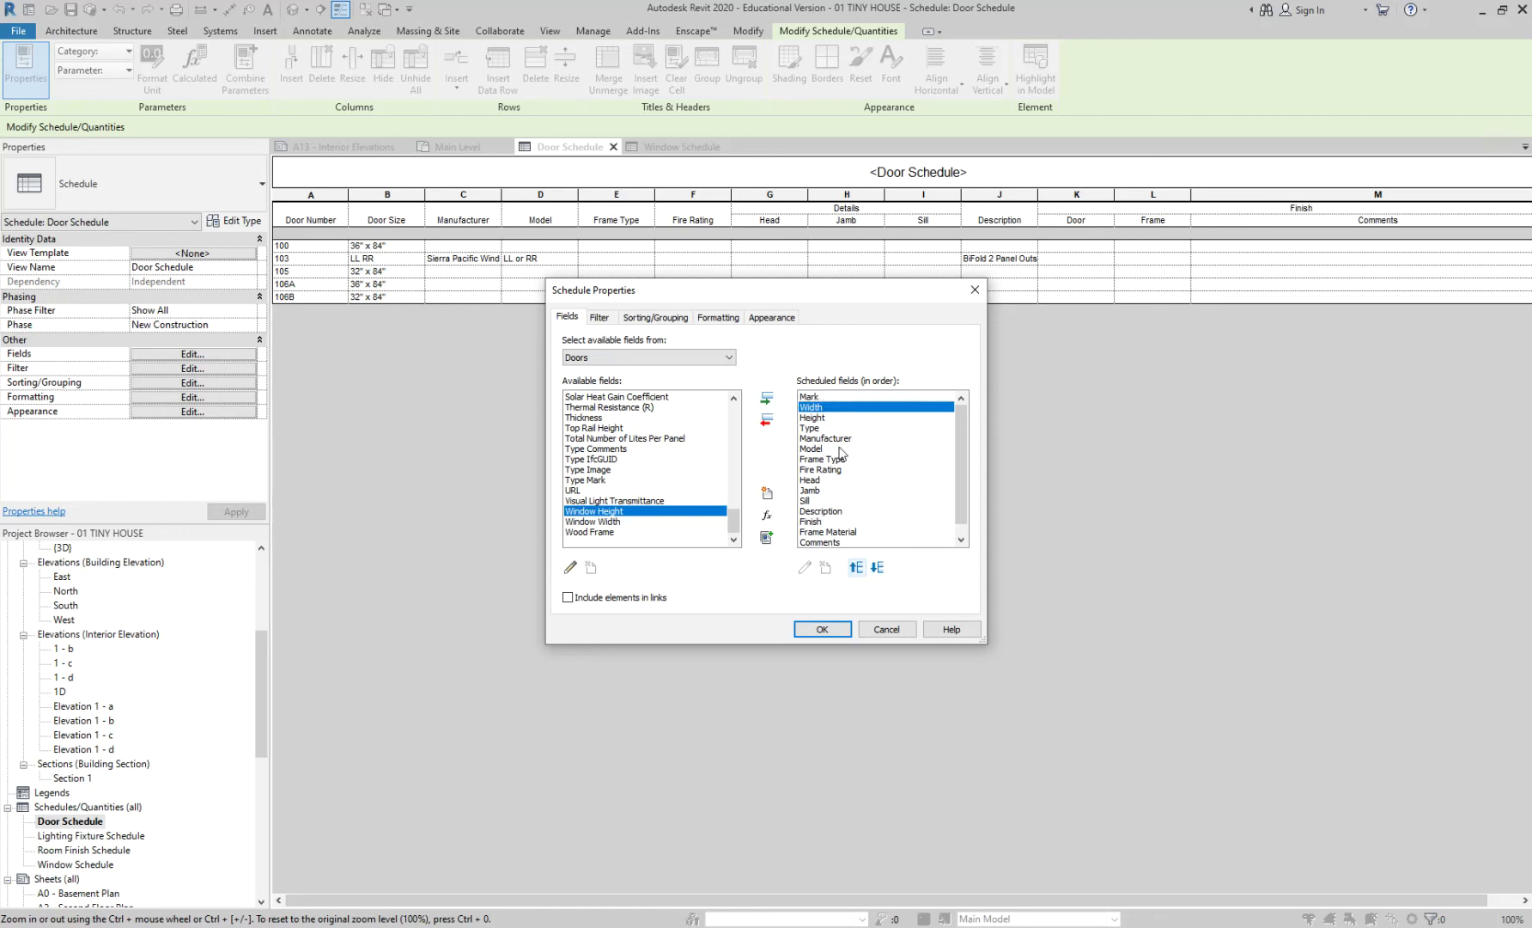
left_click(818, 396)
left_click(818, 409)
left_click(821, 420)
left_click(823, 428)
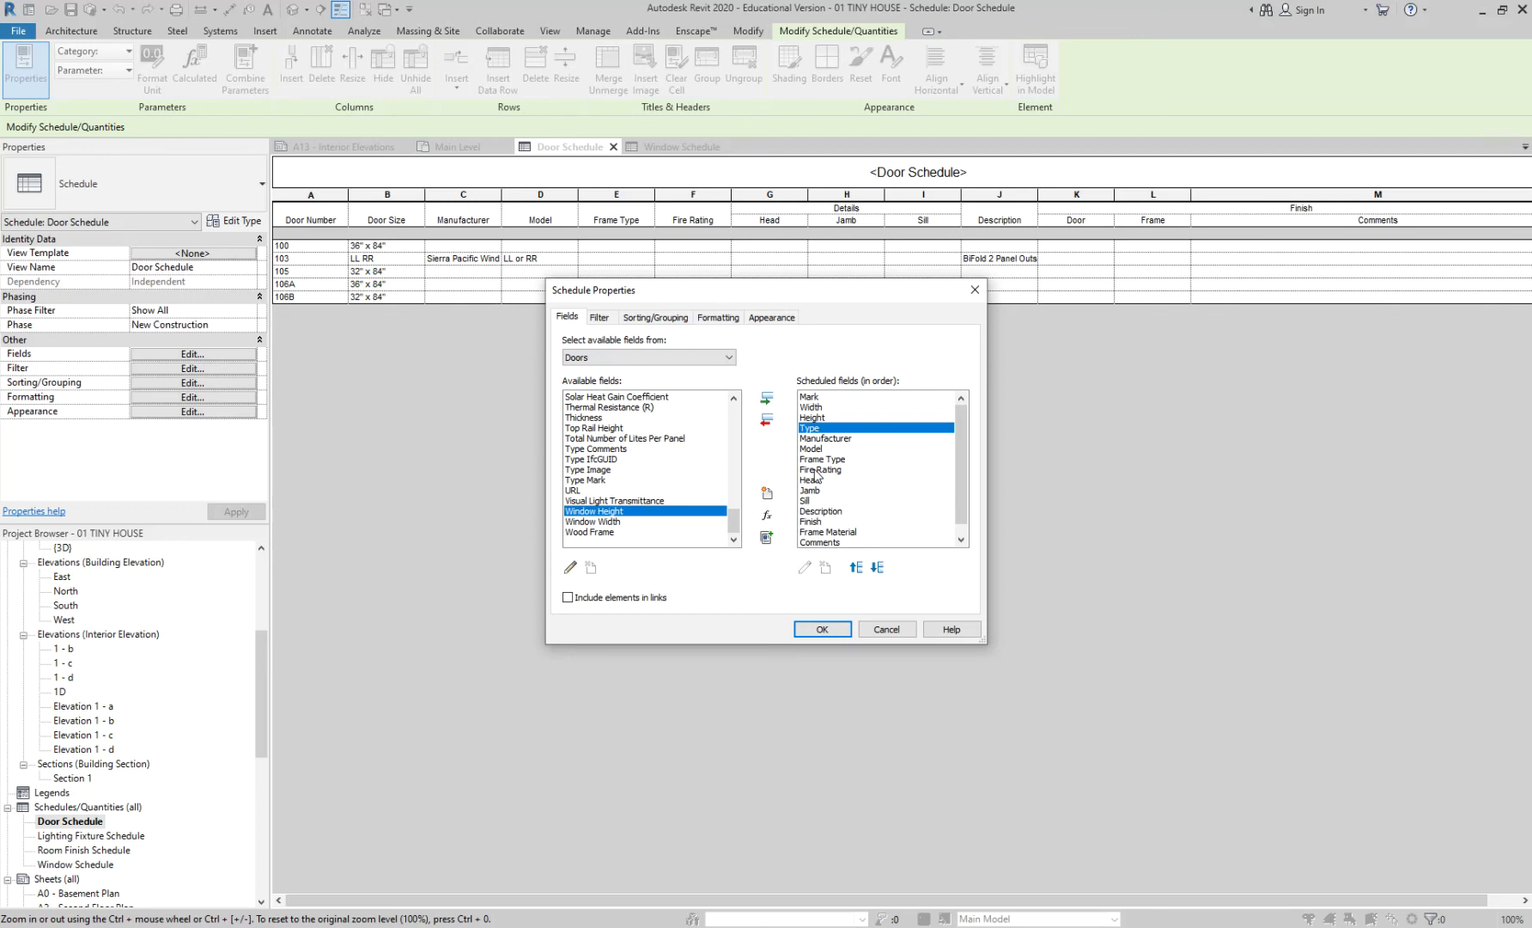
left_click(834, 629)
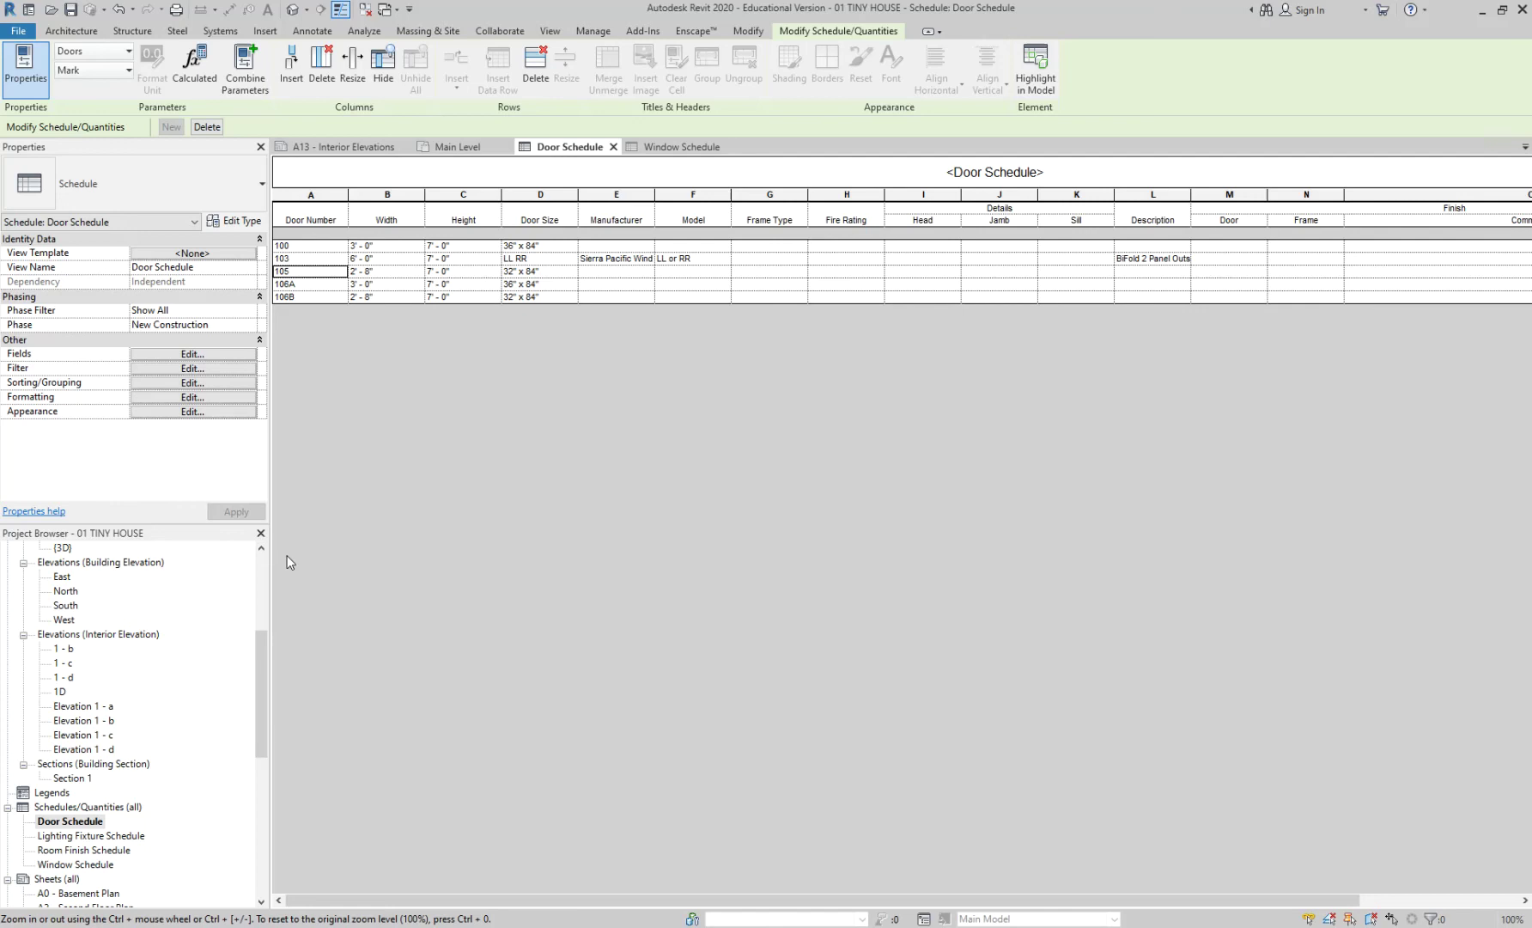
left_click(215, 355)
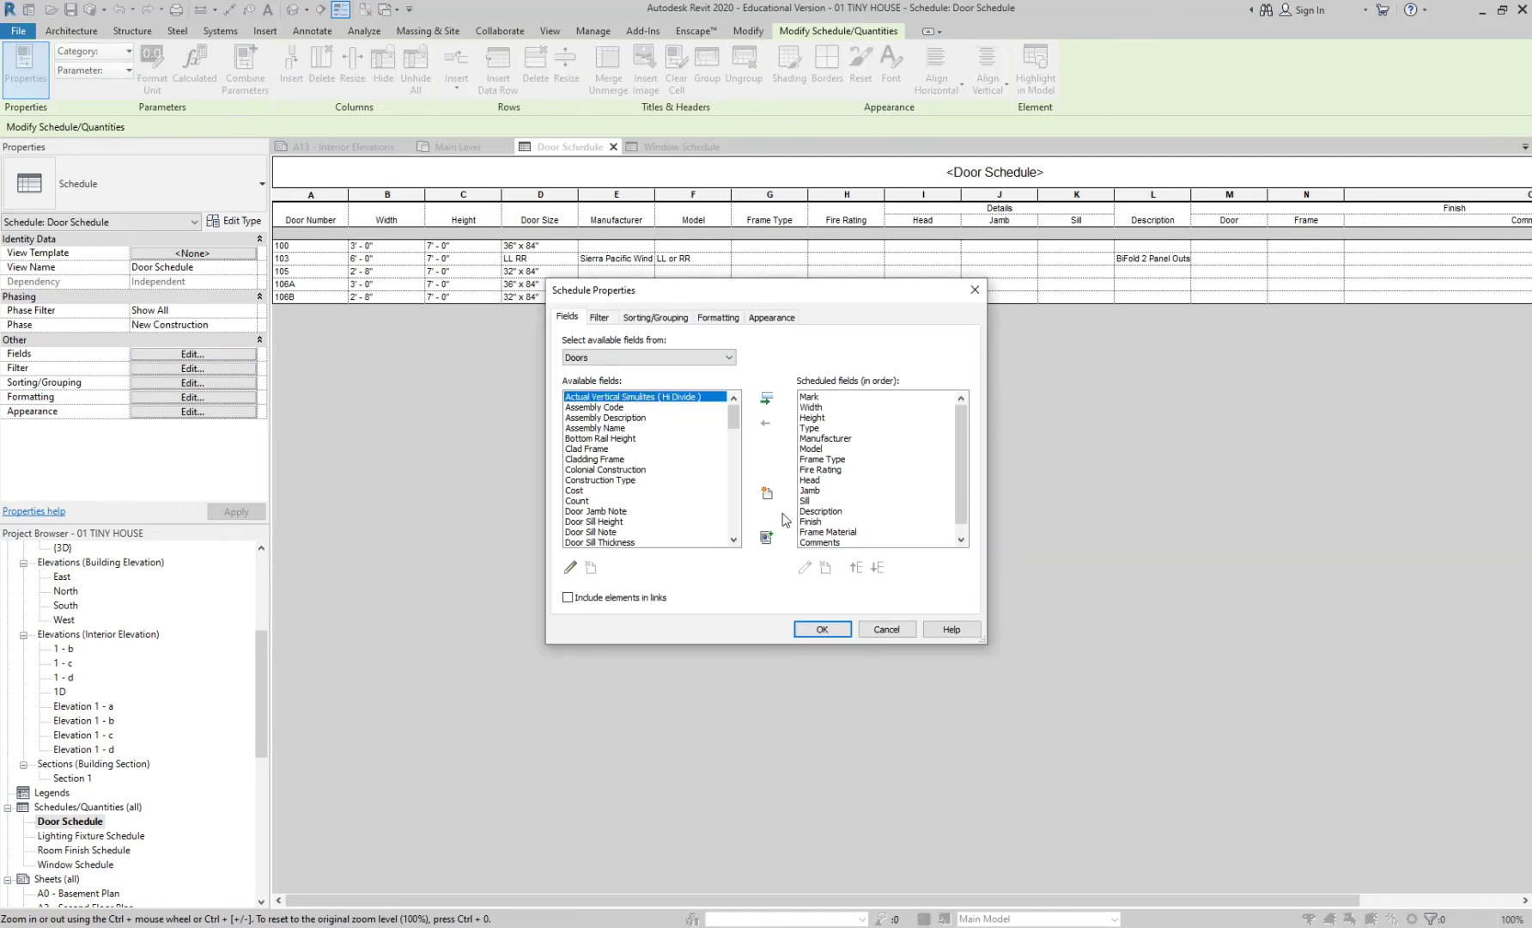
left_click(816, 407)
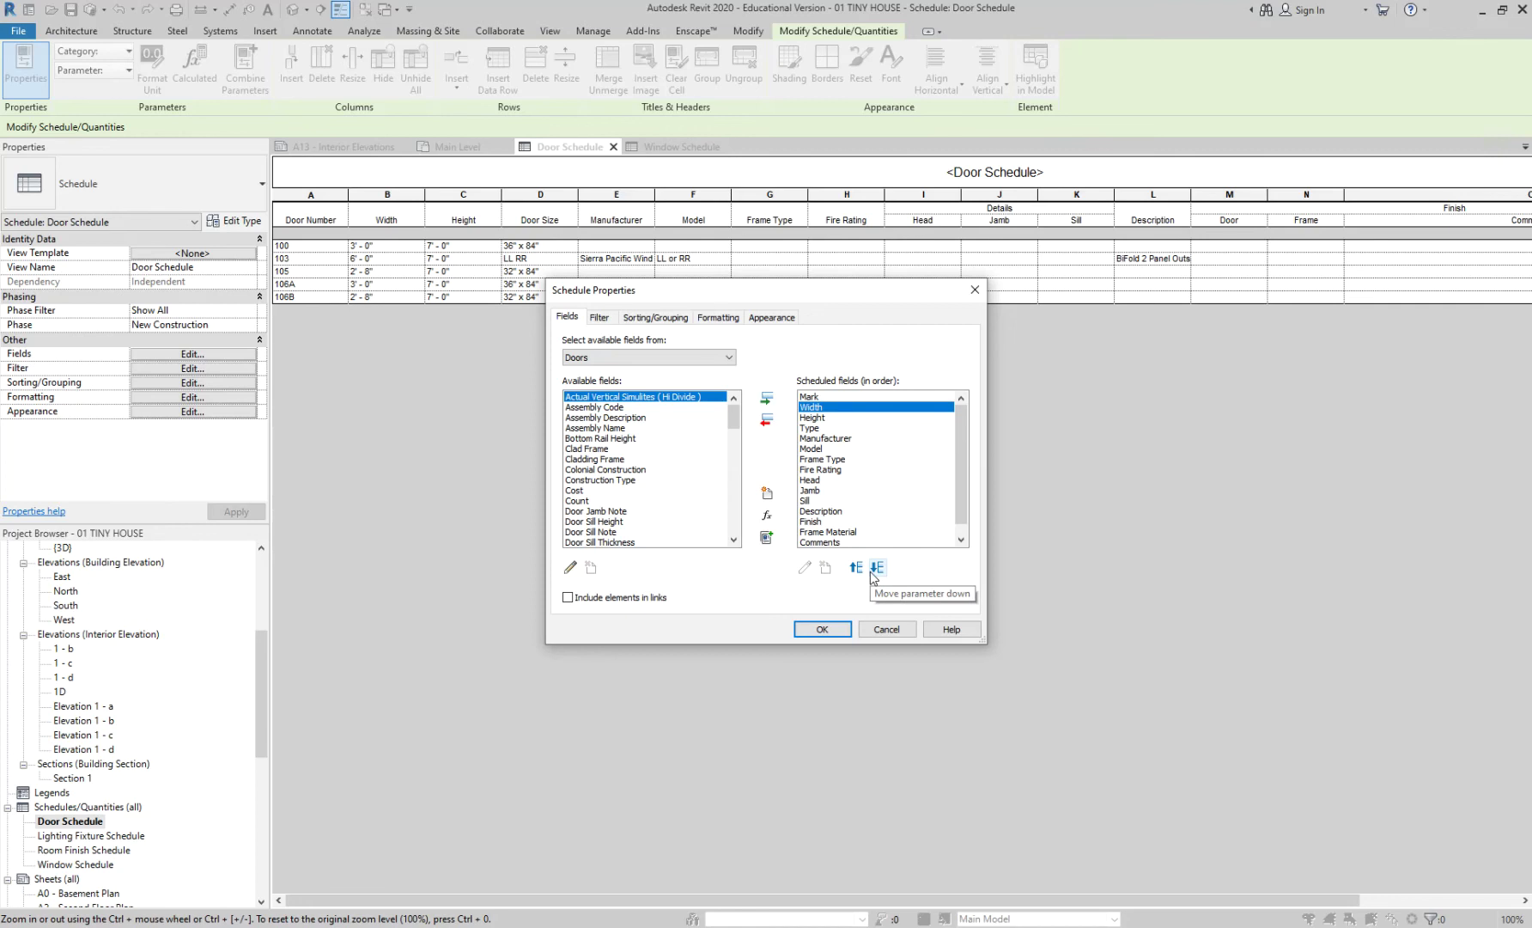
left_click(899, 633)
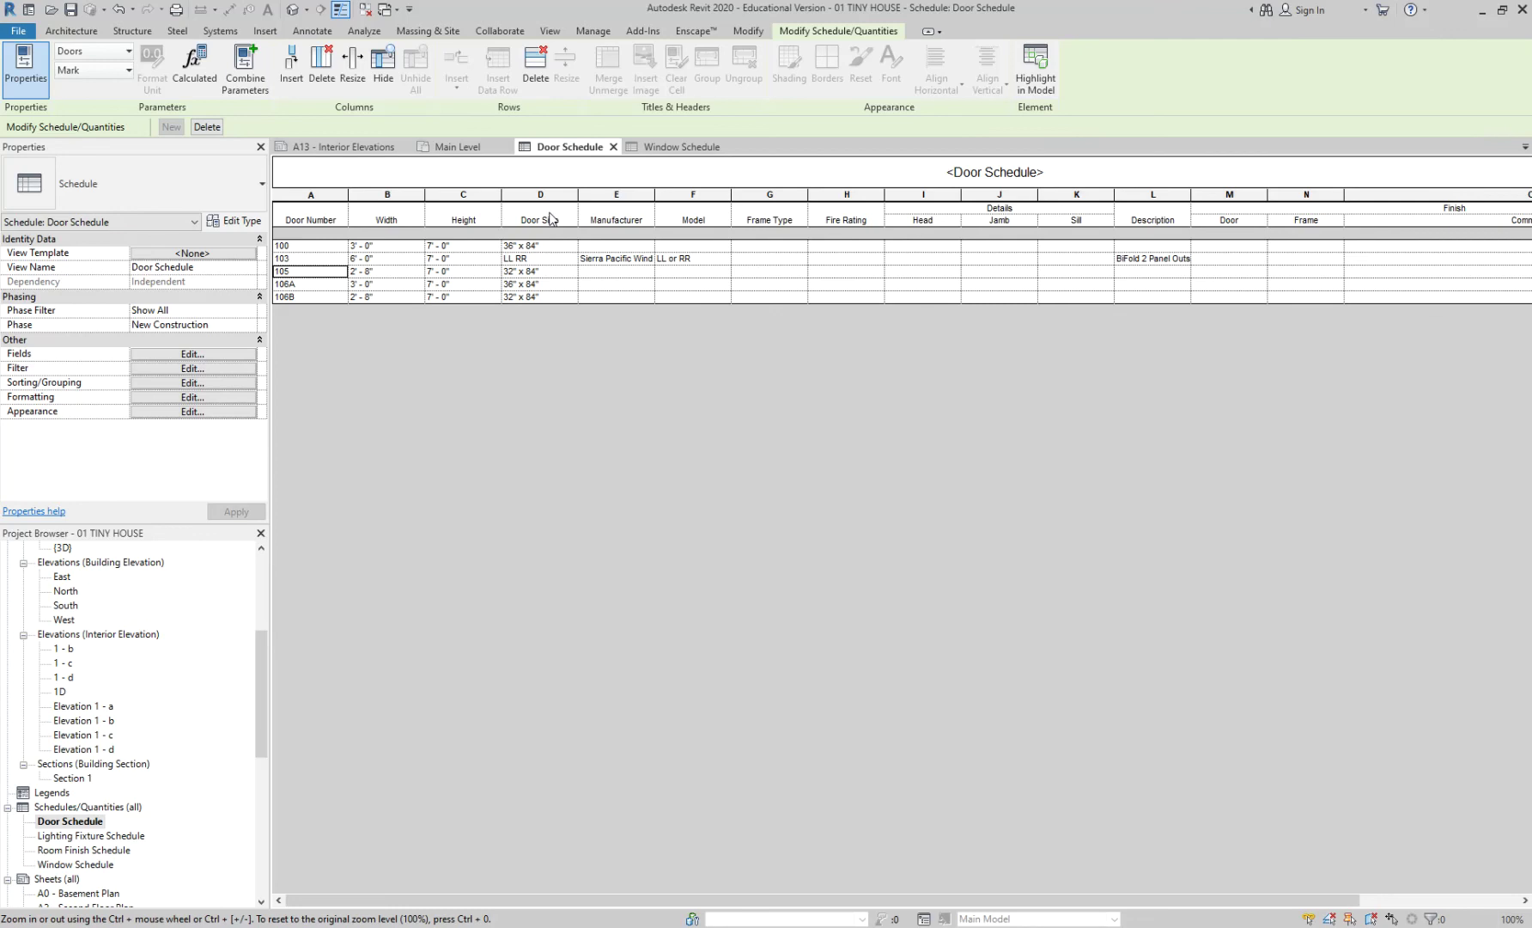
Remove the Type field, shown as the Door Size column, from the Door Schedule's scheduled fields and apply the change
double_click(392, 226)
left_click(474, 226)
left_click(568, 222)
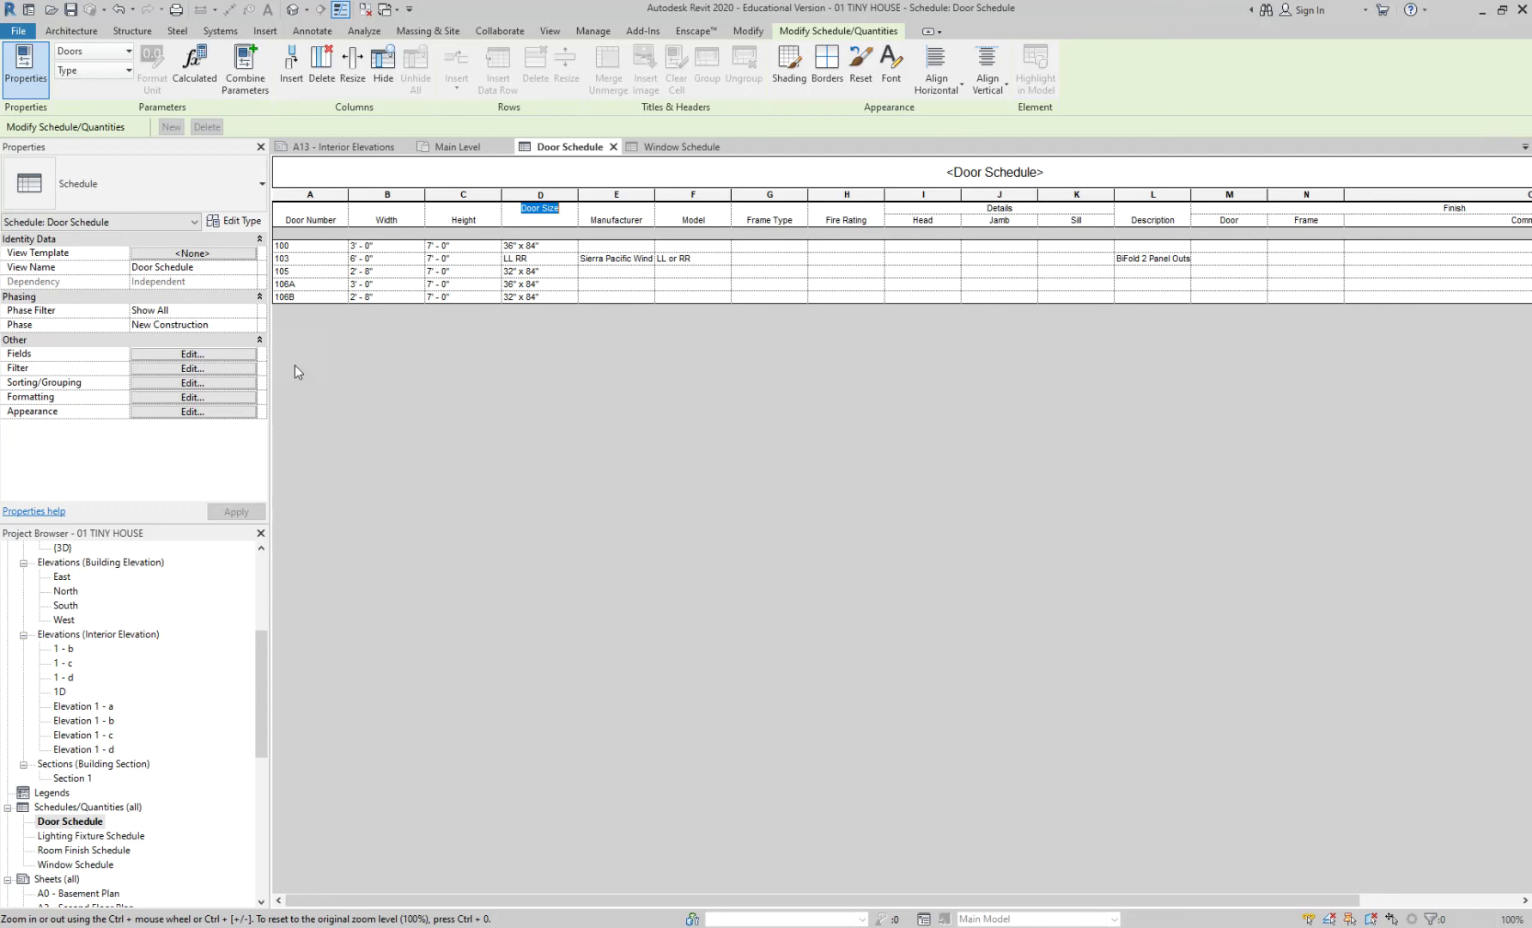
left_click(222, 355)
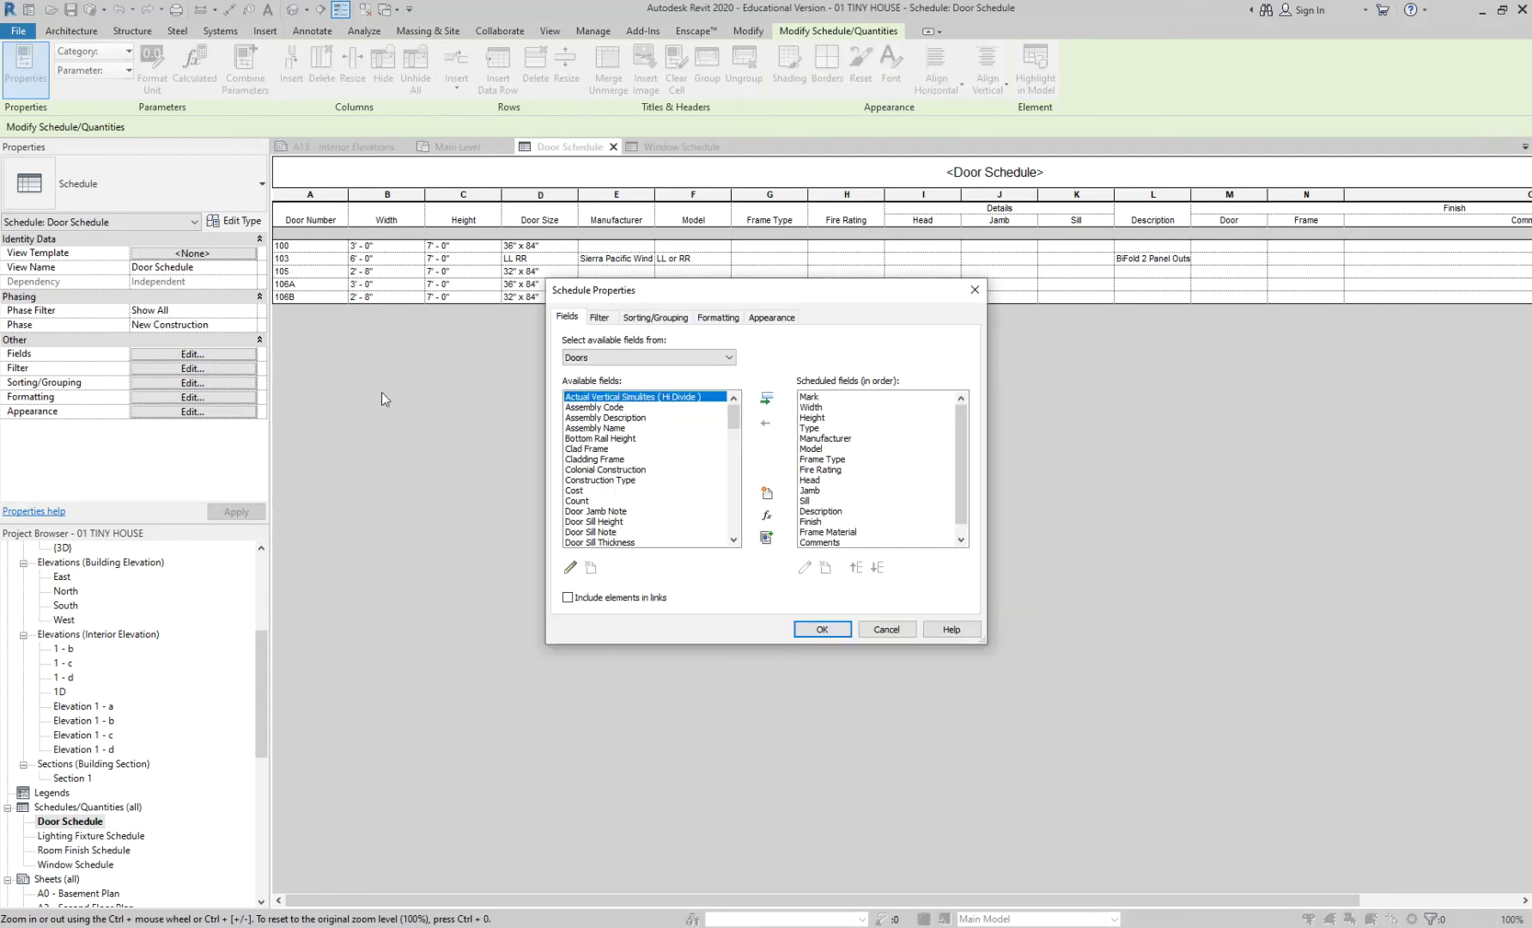
left_click(812, 428)
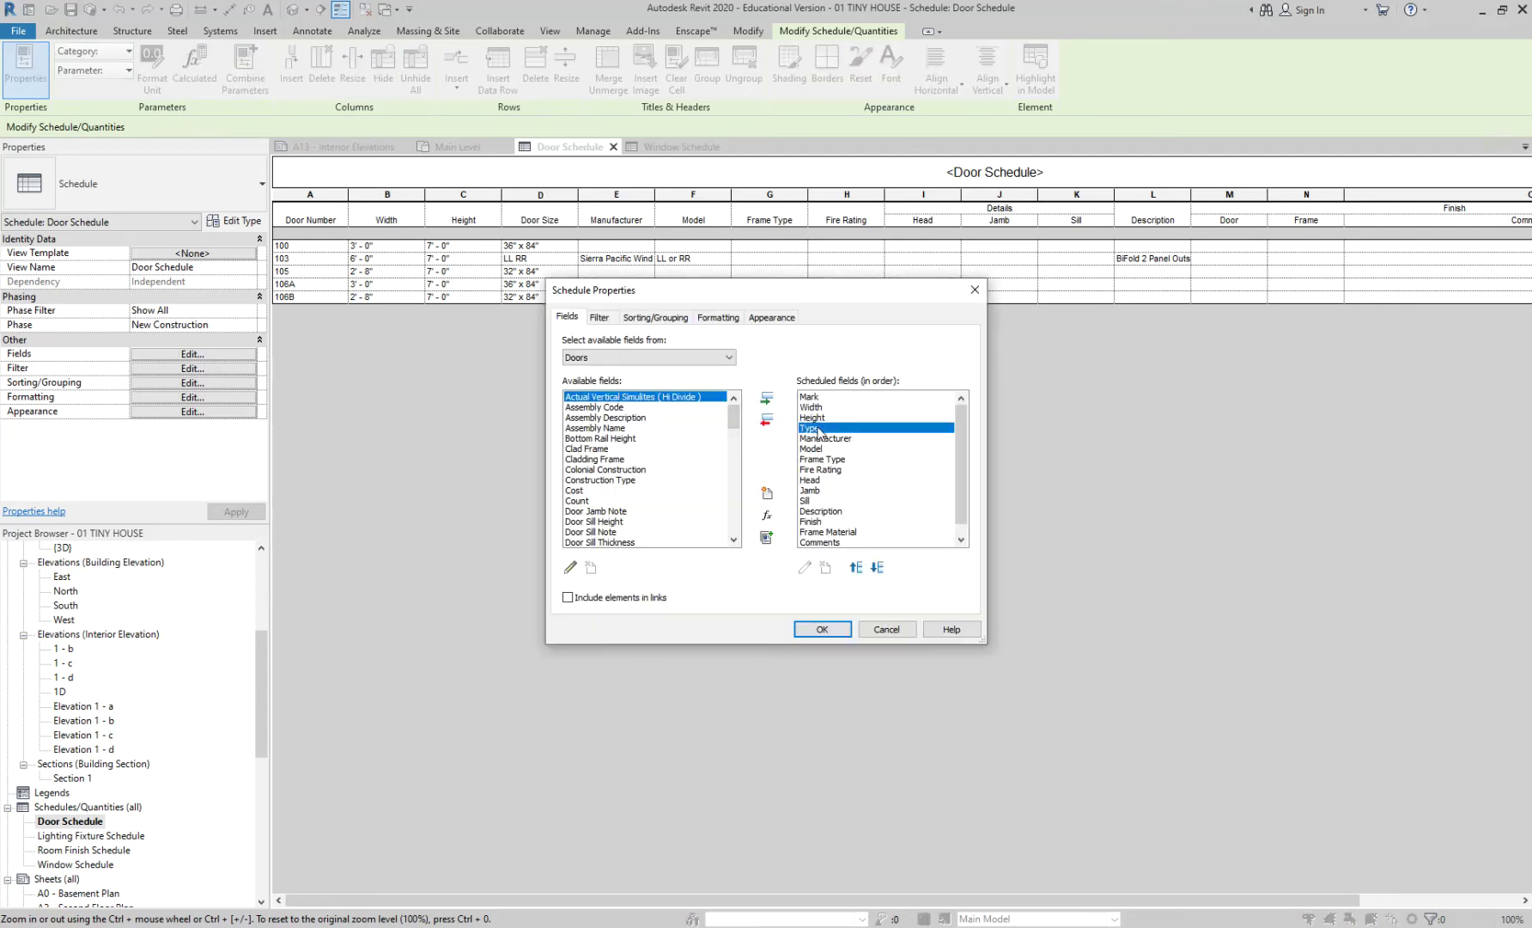
left_click(767, 421)
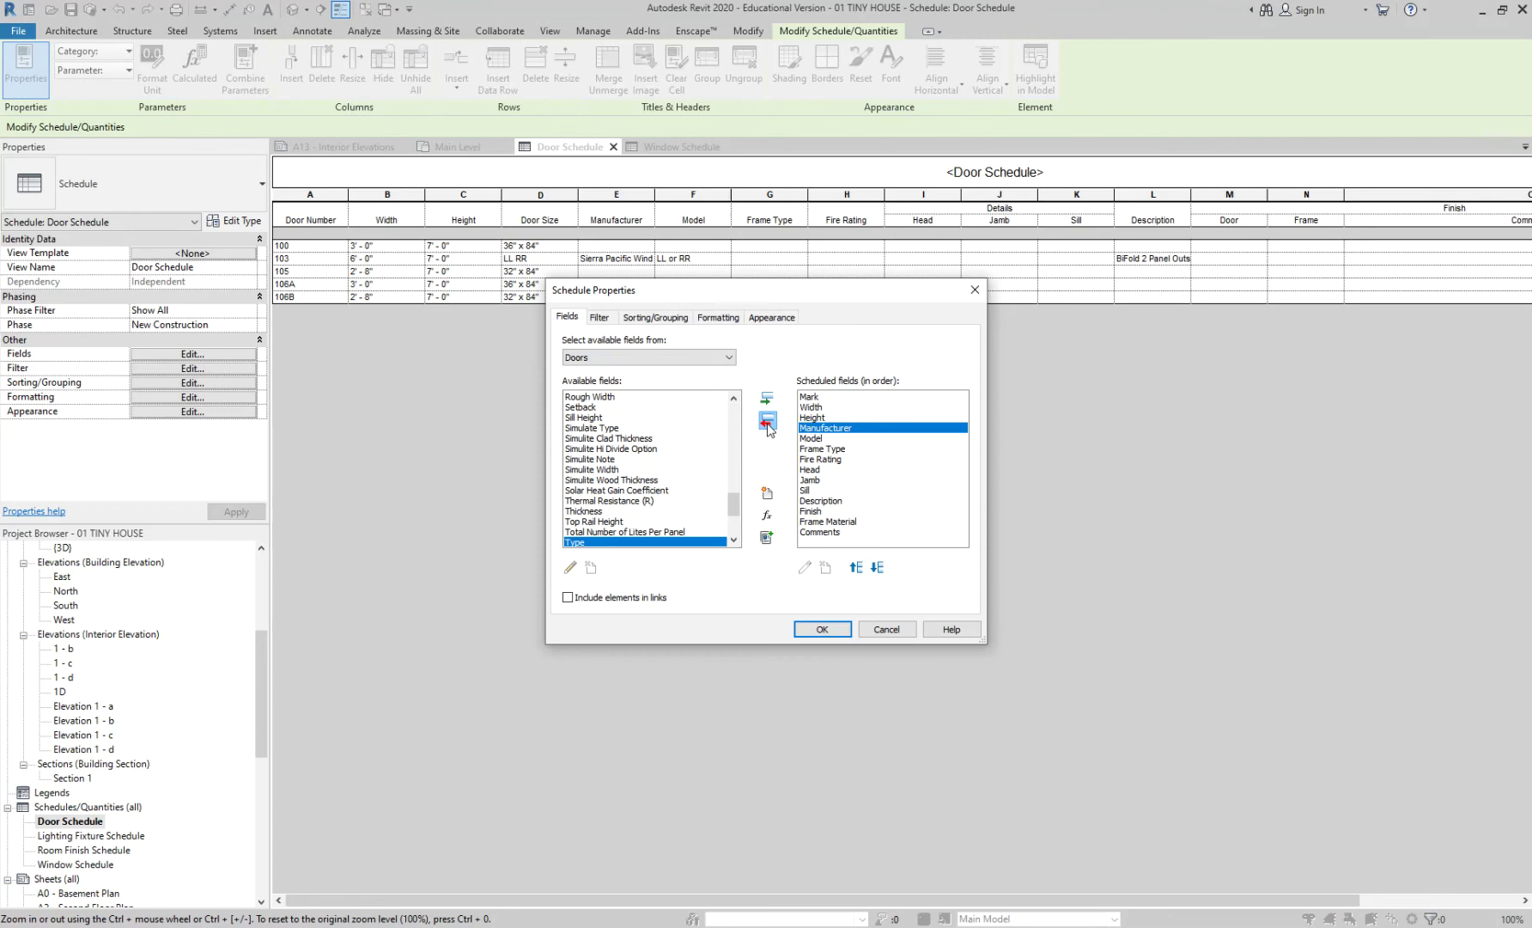
left_click(822, 628)
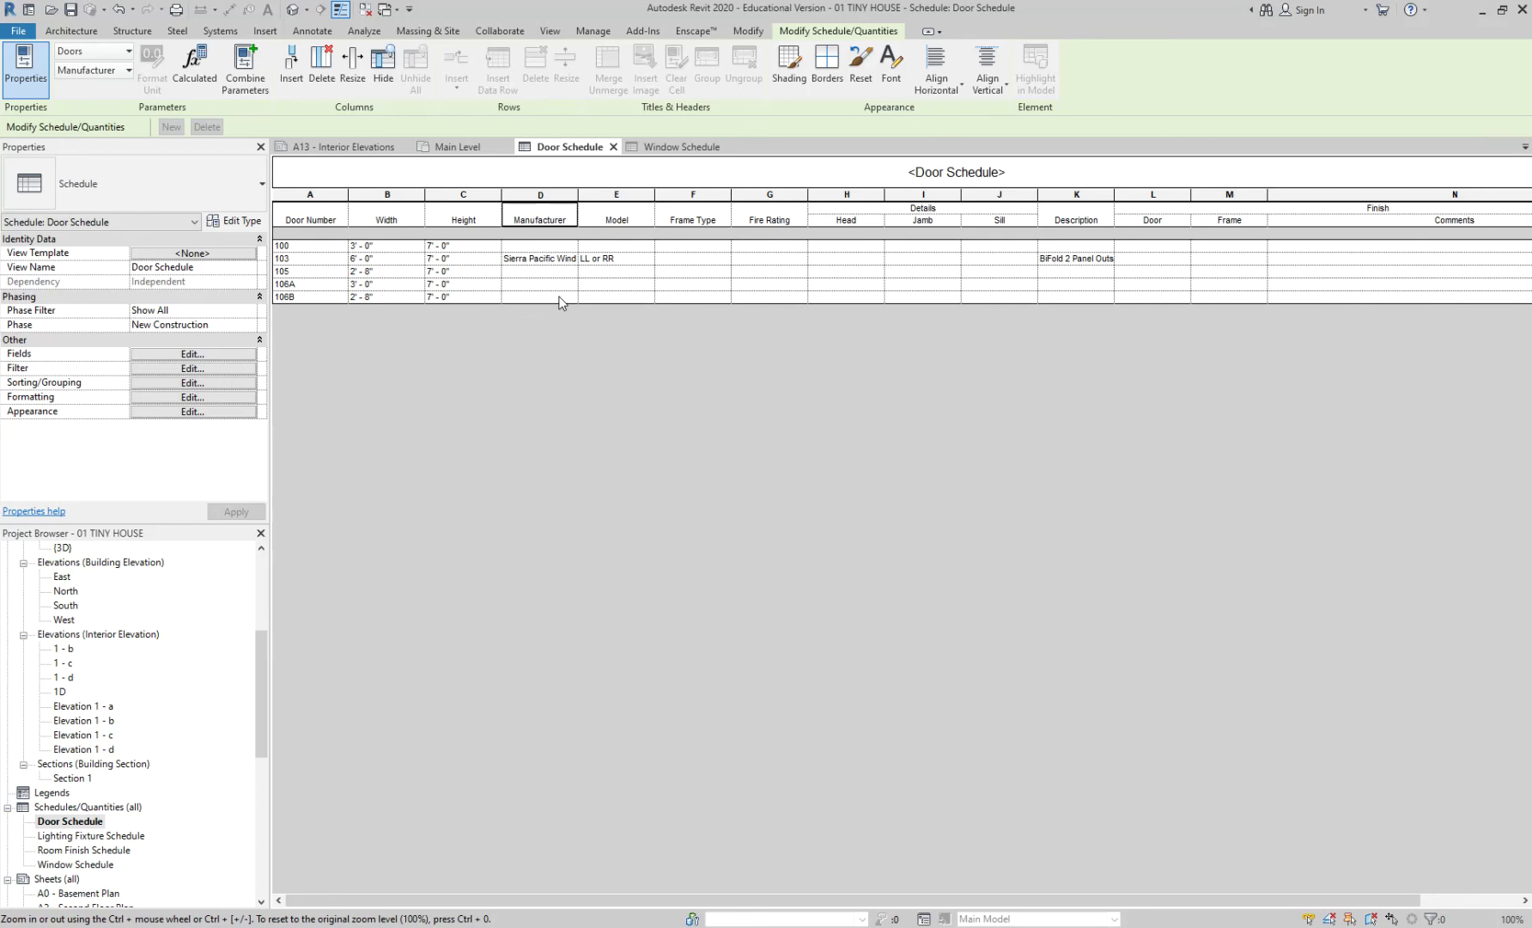
Enter the comments "Fire rated." for door 100 and "Existing, repainted door." for door 103 in the Door Schedule
left_click(1299, 249)
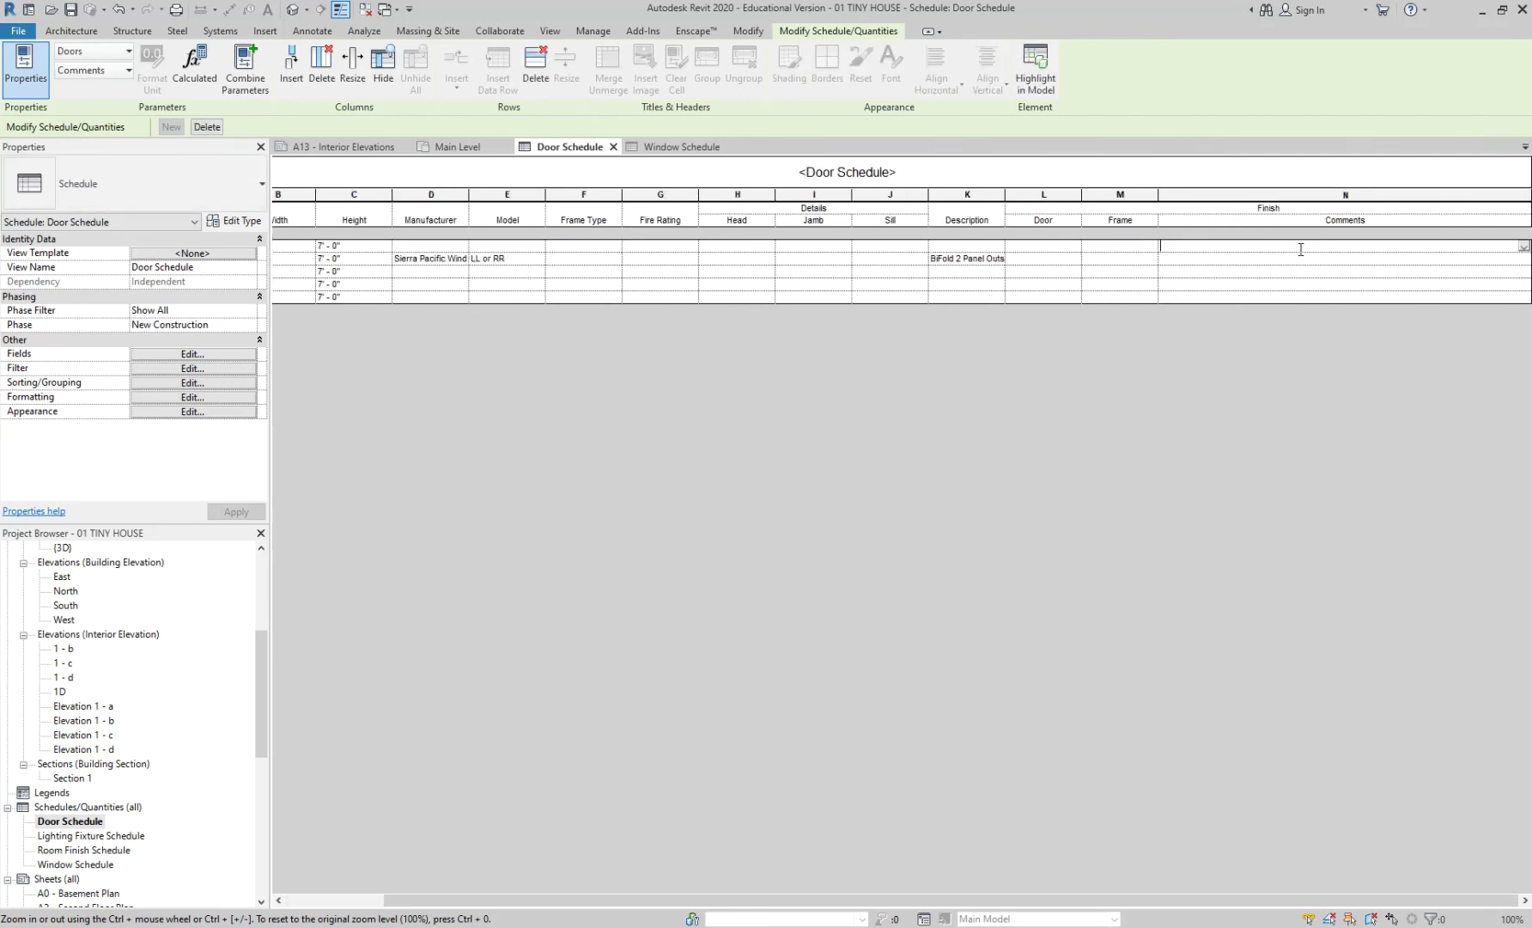
type("Fire rated")
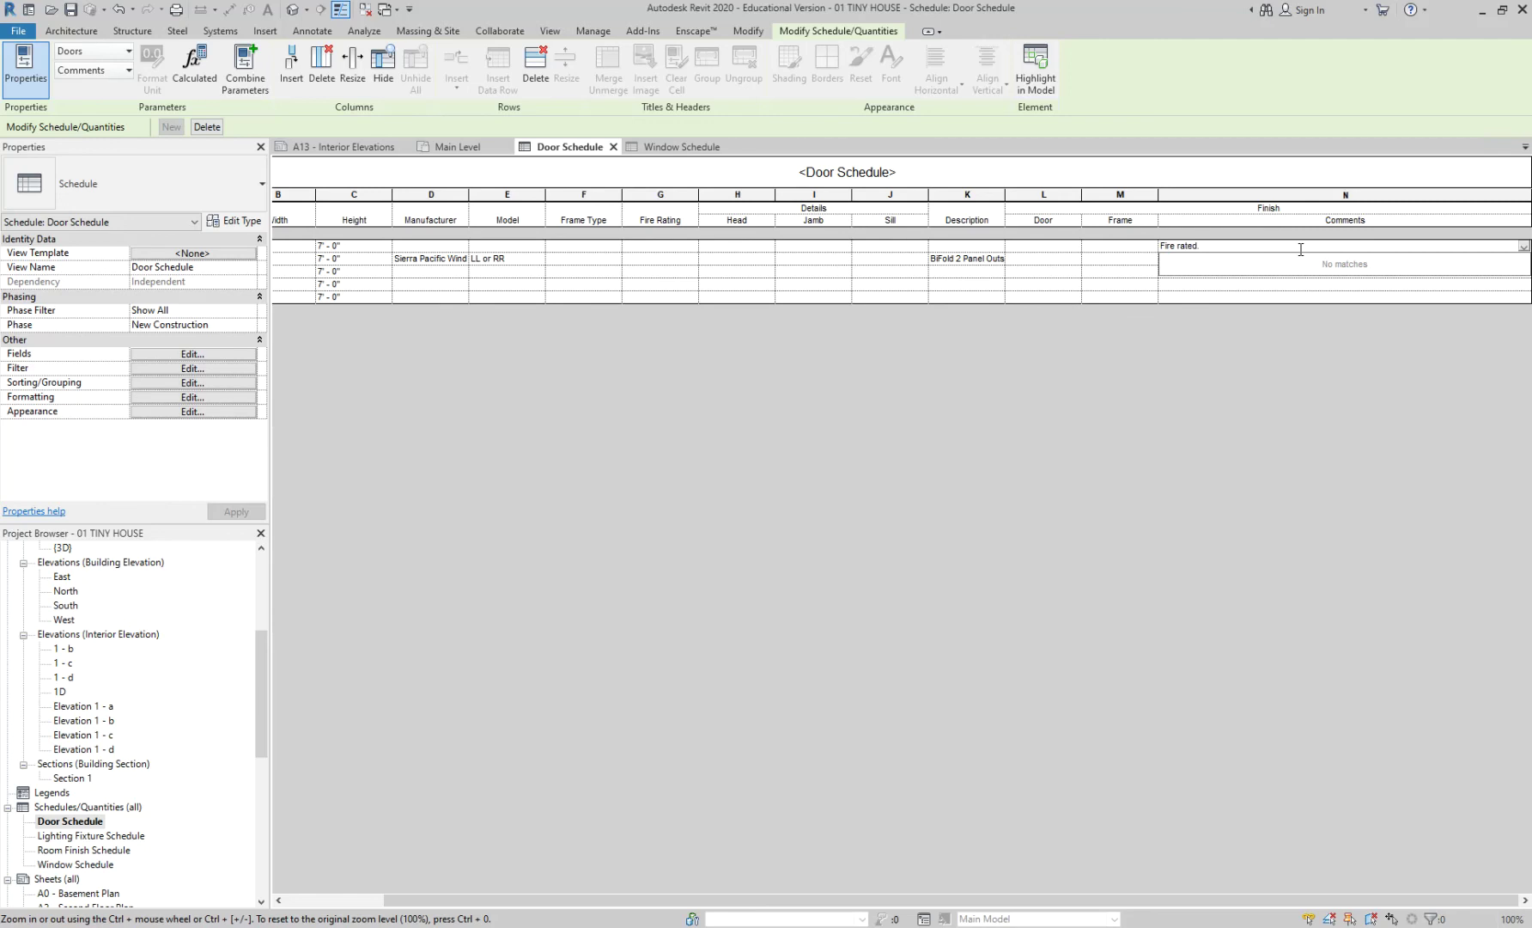
key("Return")
left_click(1295, 258)
type("Existin")
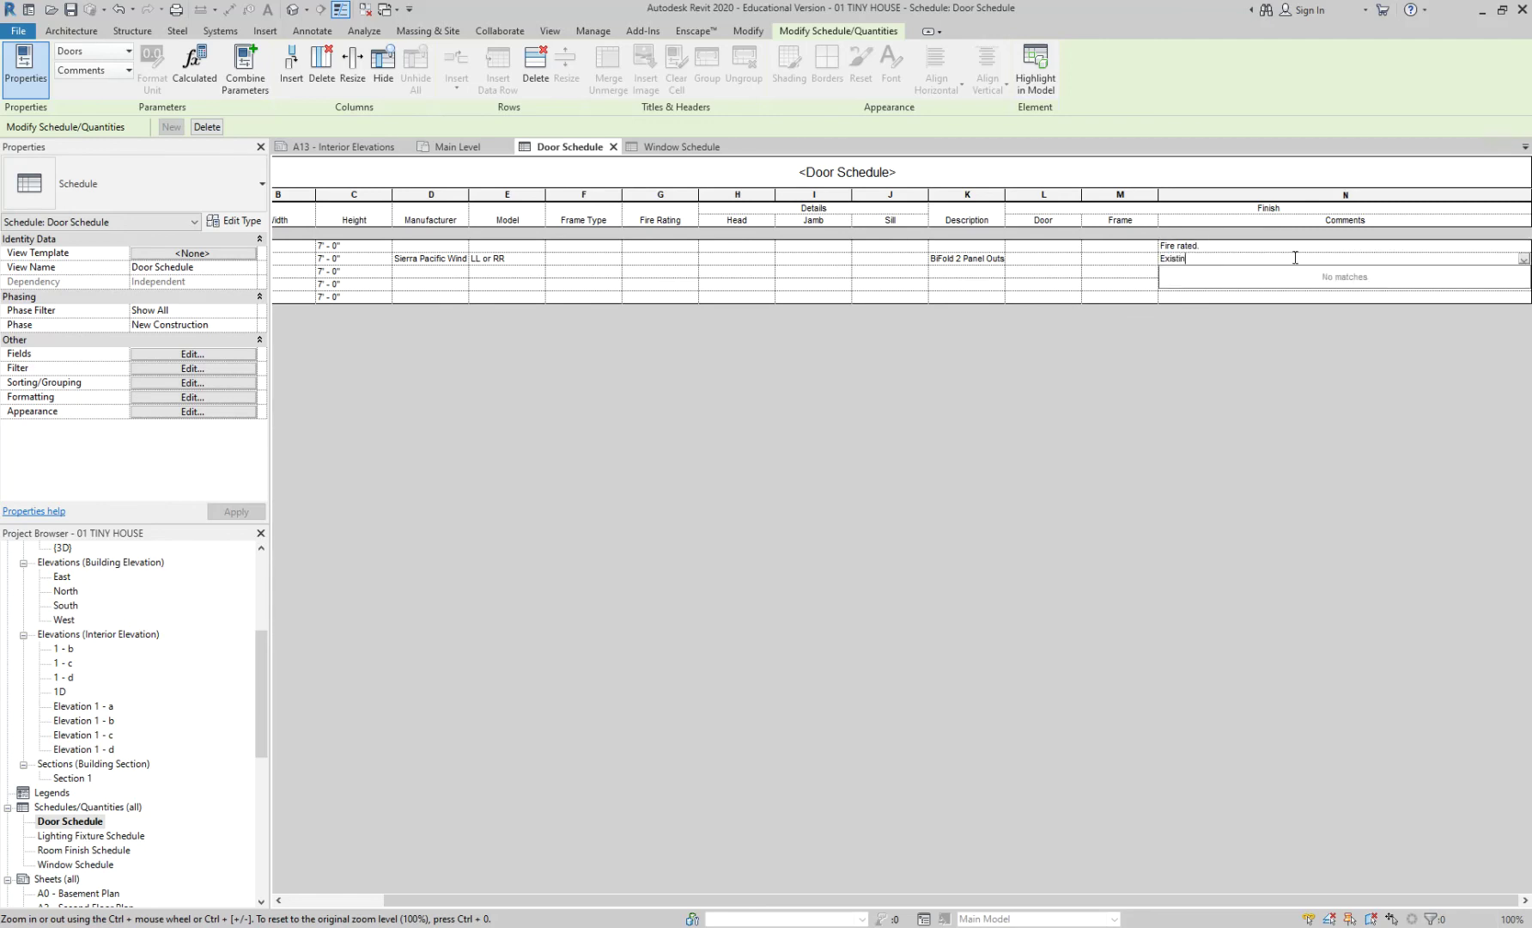
type("g, repainted door.")
key("Return")
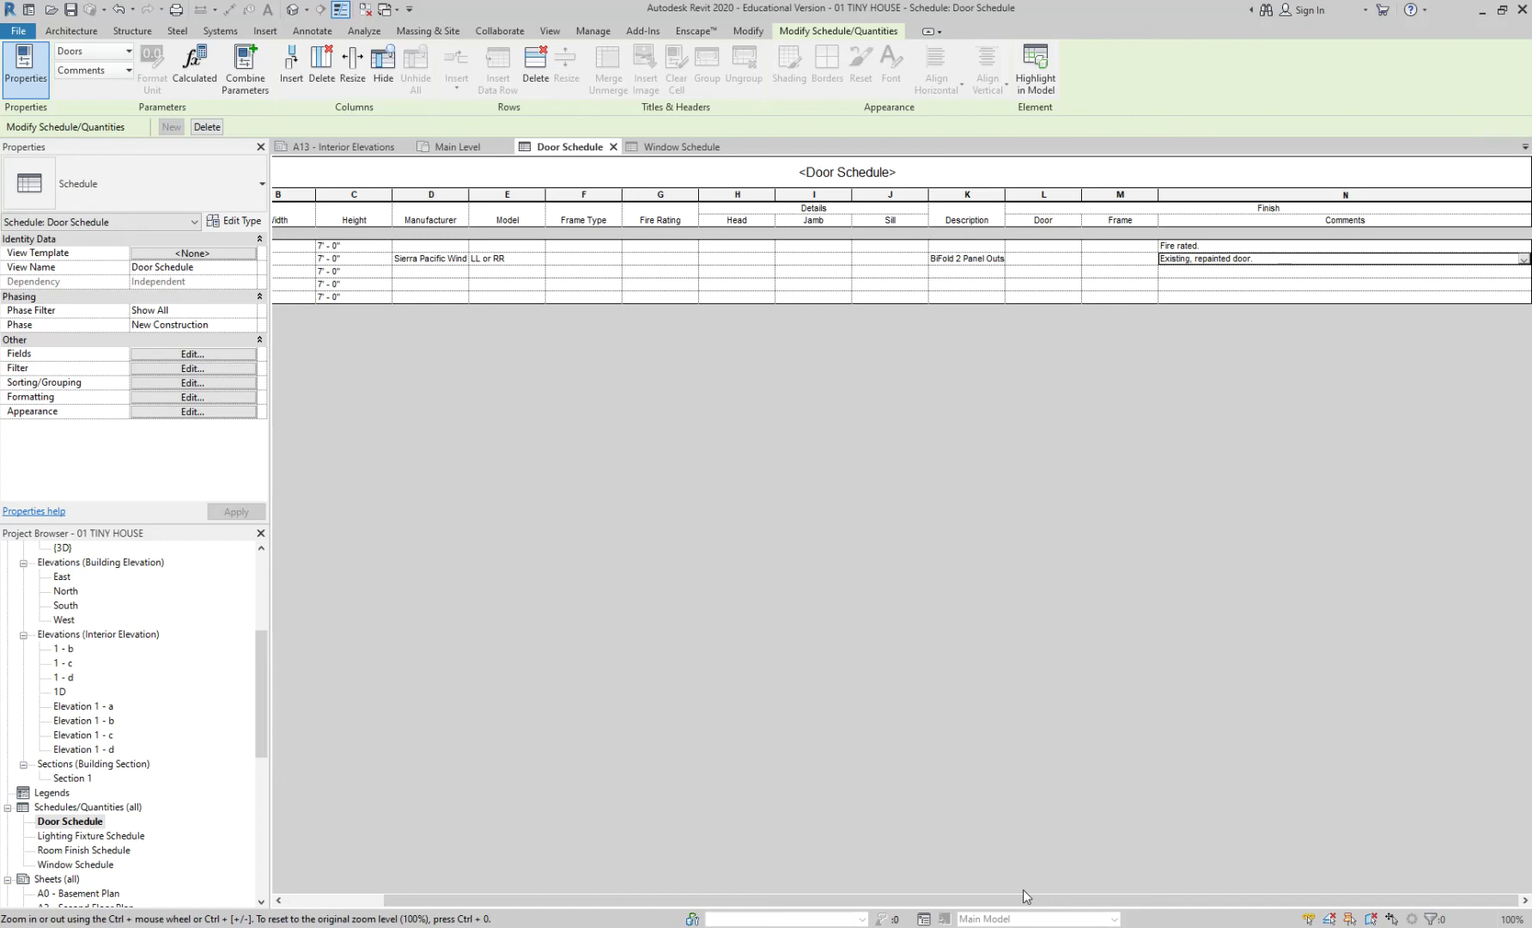
left_click_drag(478, 899, 381, 899)
key("Escape")
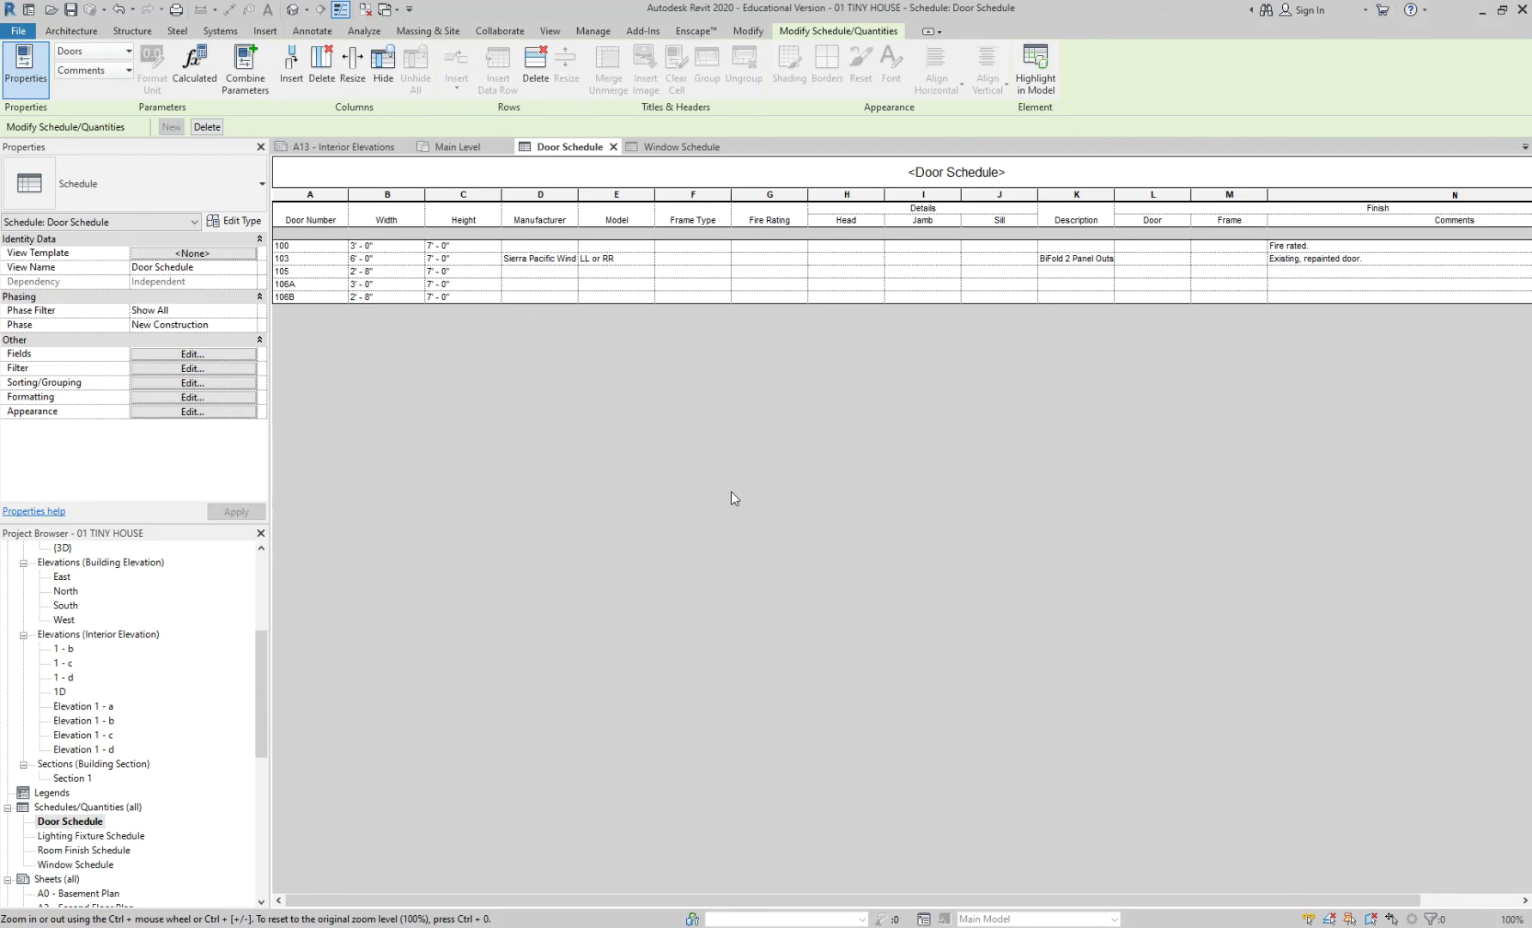
Open the A15 - Schedules sheet to view the placed Door Schedule
left_click_drag(260, 678, 267, 791)
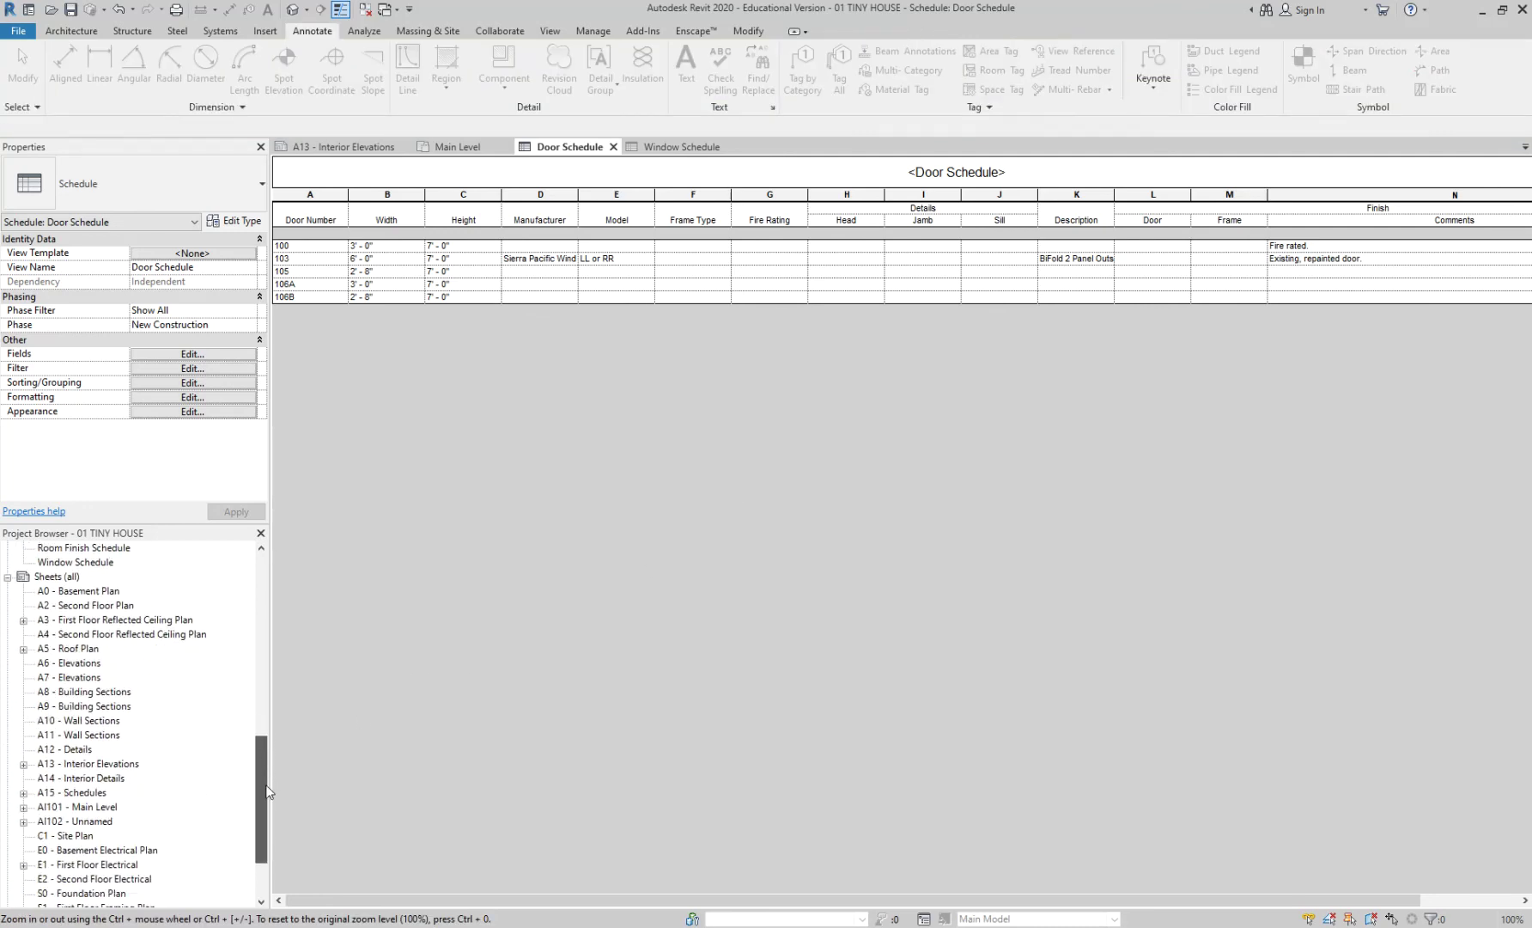
double_click(86, 792)
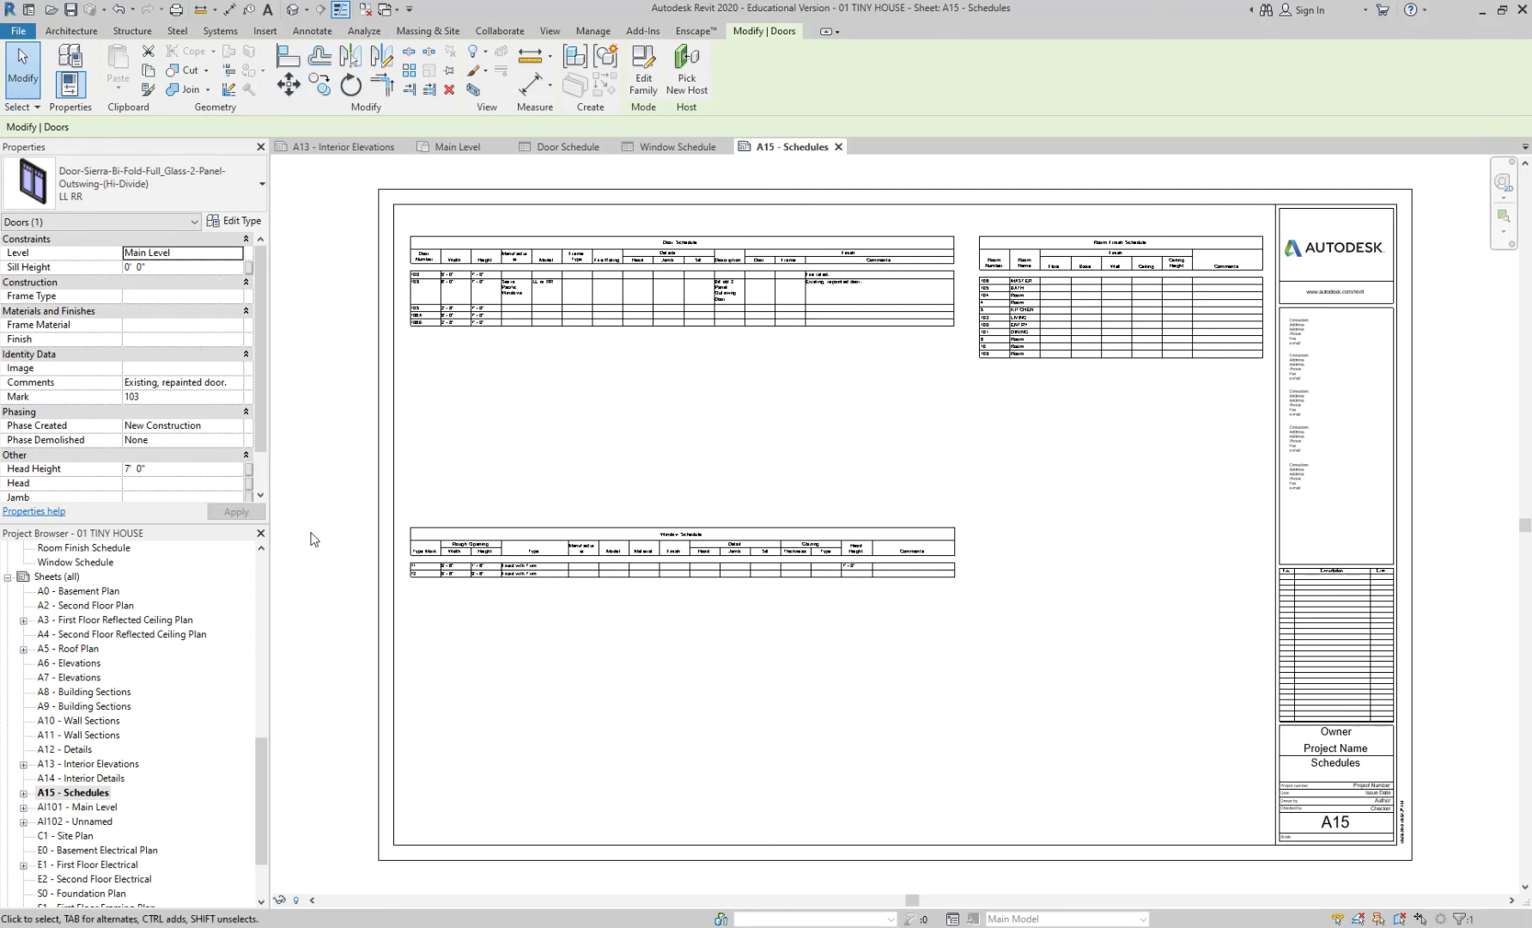
scroll(466, 264, "up", 3)
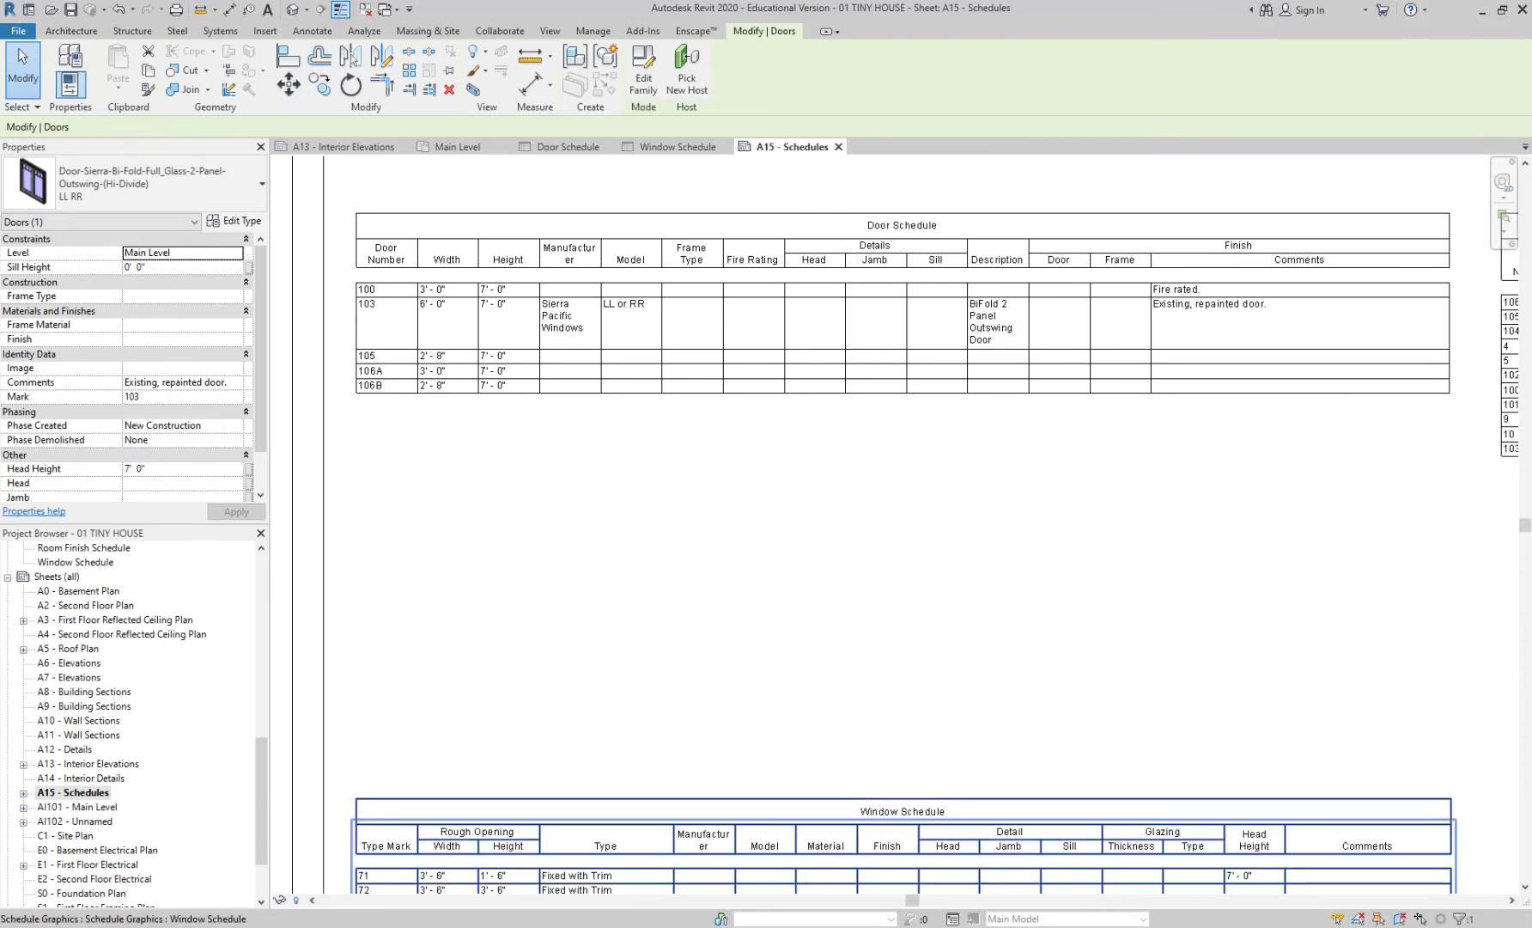
Switch to Chrome to check the schedule requirements in the Revit final outline, and return to Revit
mouse_move(527, 926)
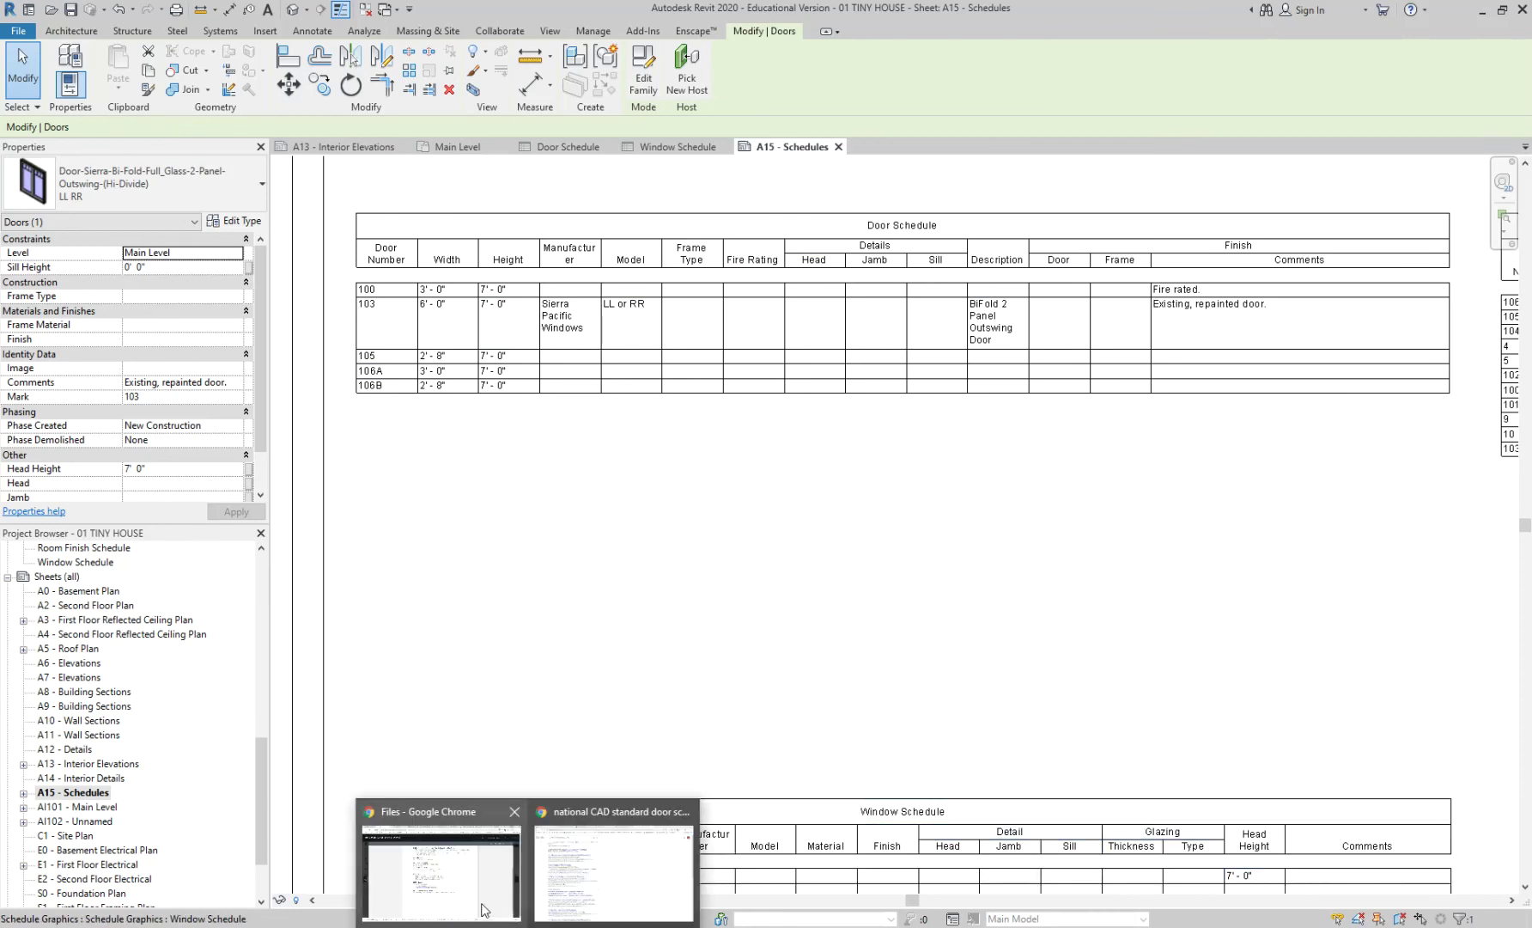
left_click(441, 870)
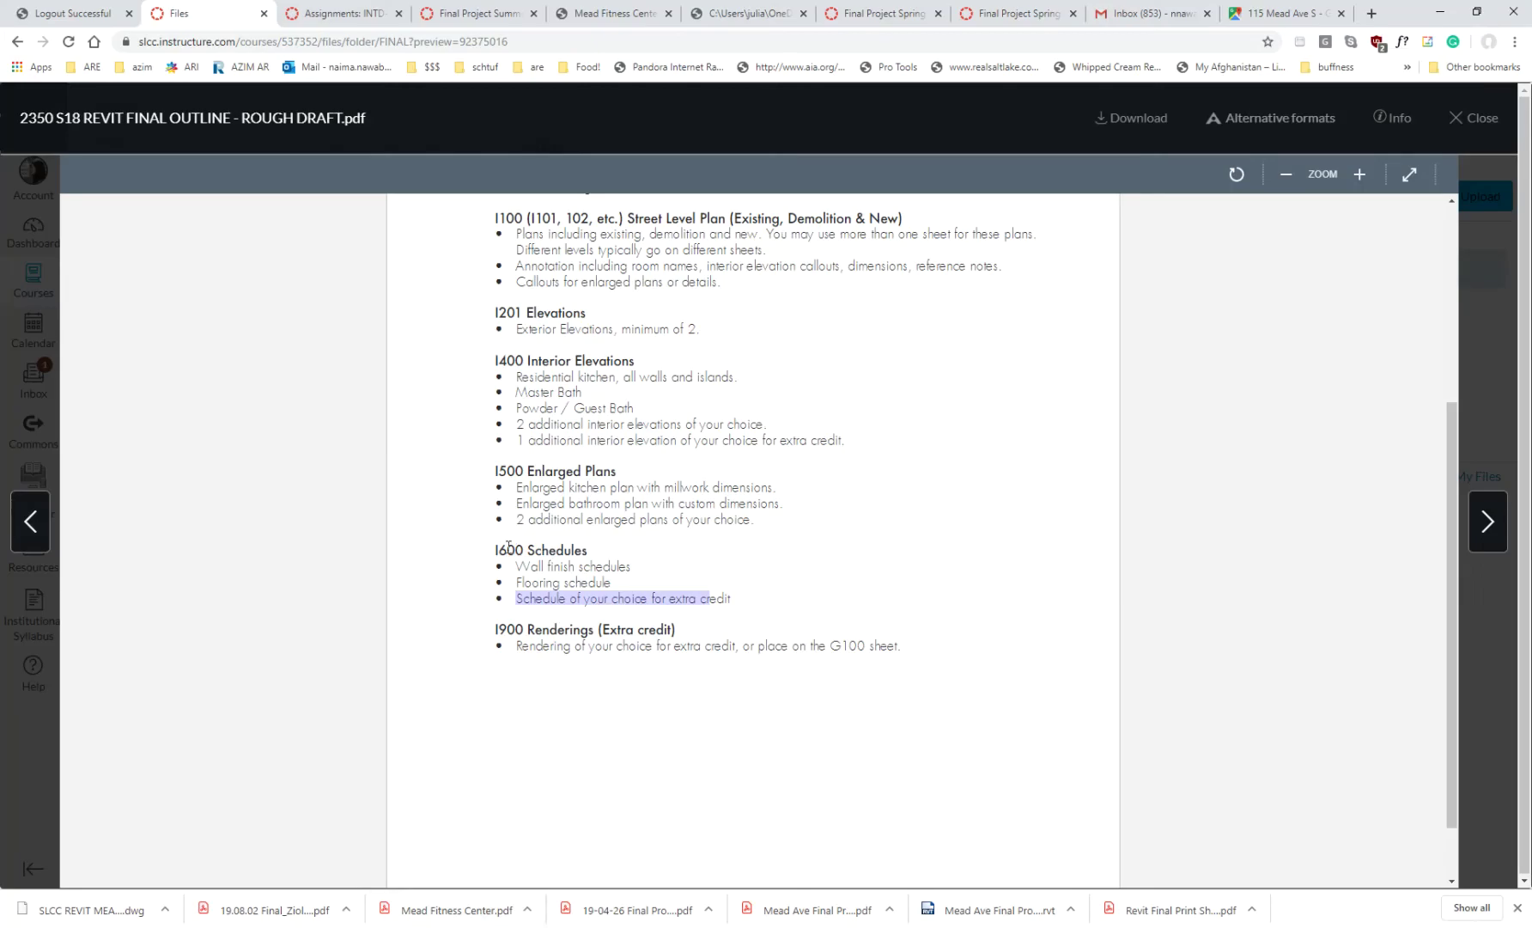
left_click(1440, 14)
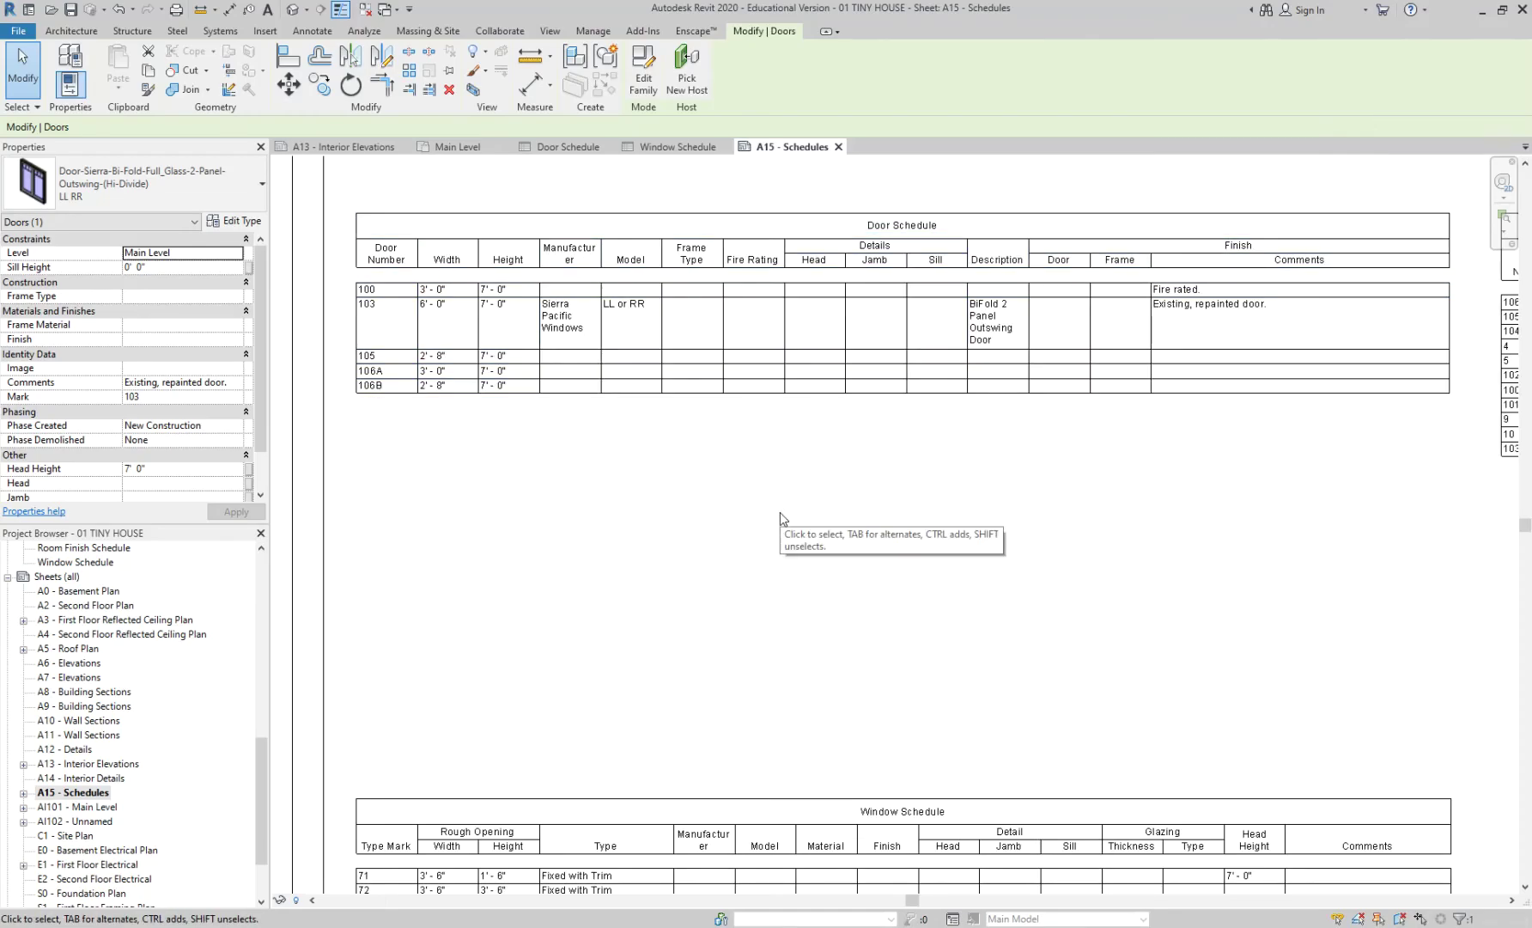
Widen the Manufacturer column of the Door Schedule on the sheet so its heading fits on one line
scroll(743, 517, "down", 2)
middle_click_drag(847, 544, 773, 523)
scroll(773, 523, "down", 1)
scroll(496, 387, "up", 4)
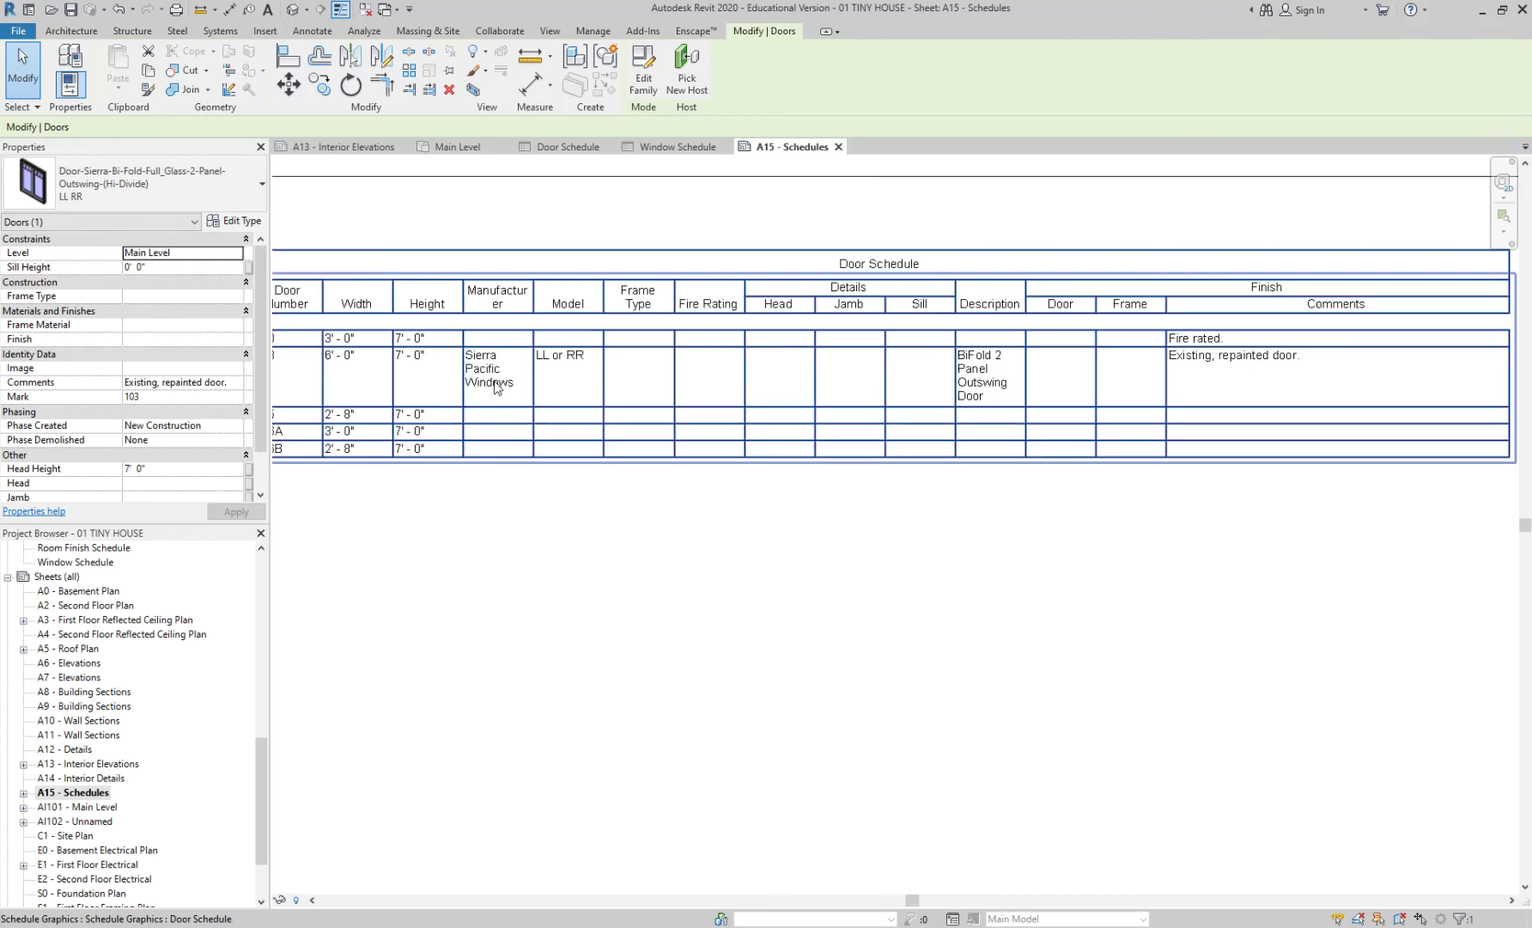
middle_click_drag(508, 353, 658, 389)
scroll(640, 343, "up", 1)
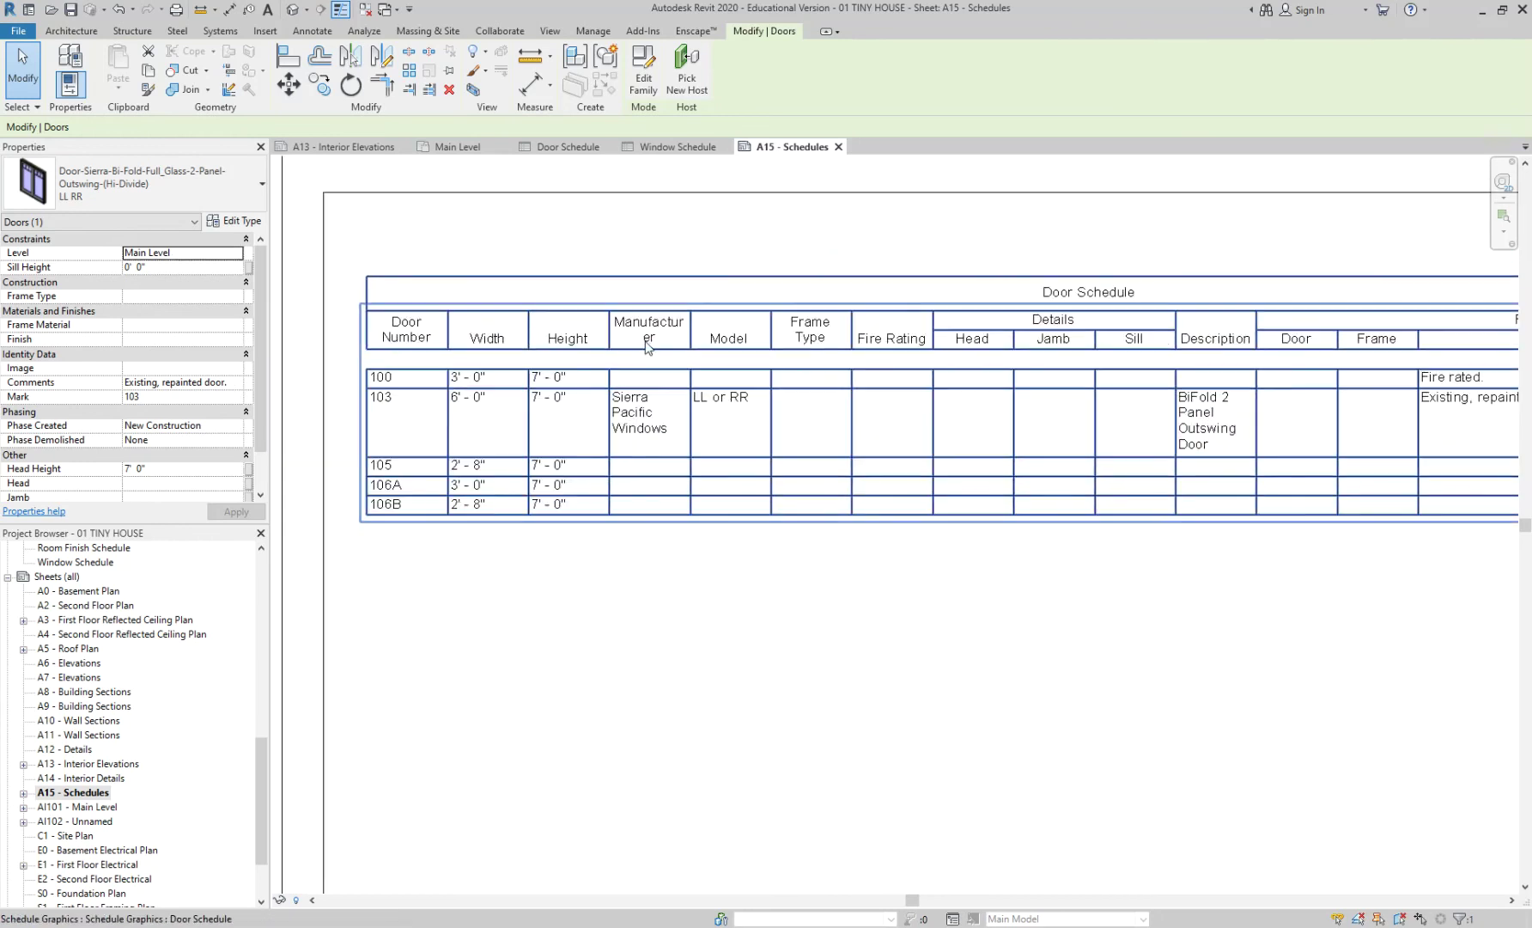
left_click(650, 342)
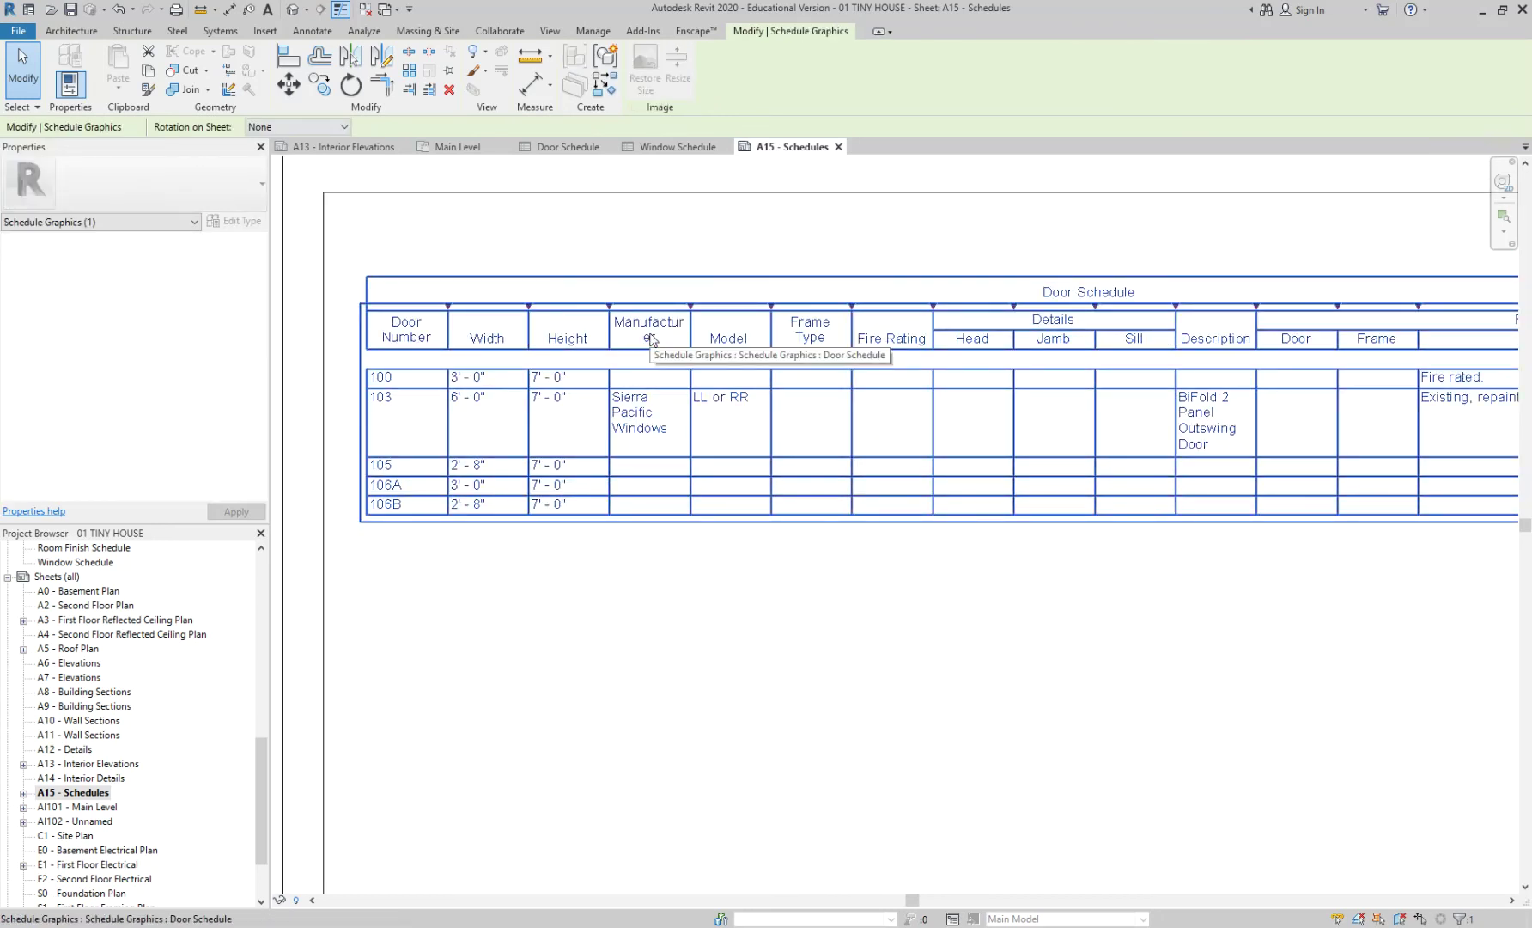
left_click_drag(691, 307, 724, 308)
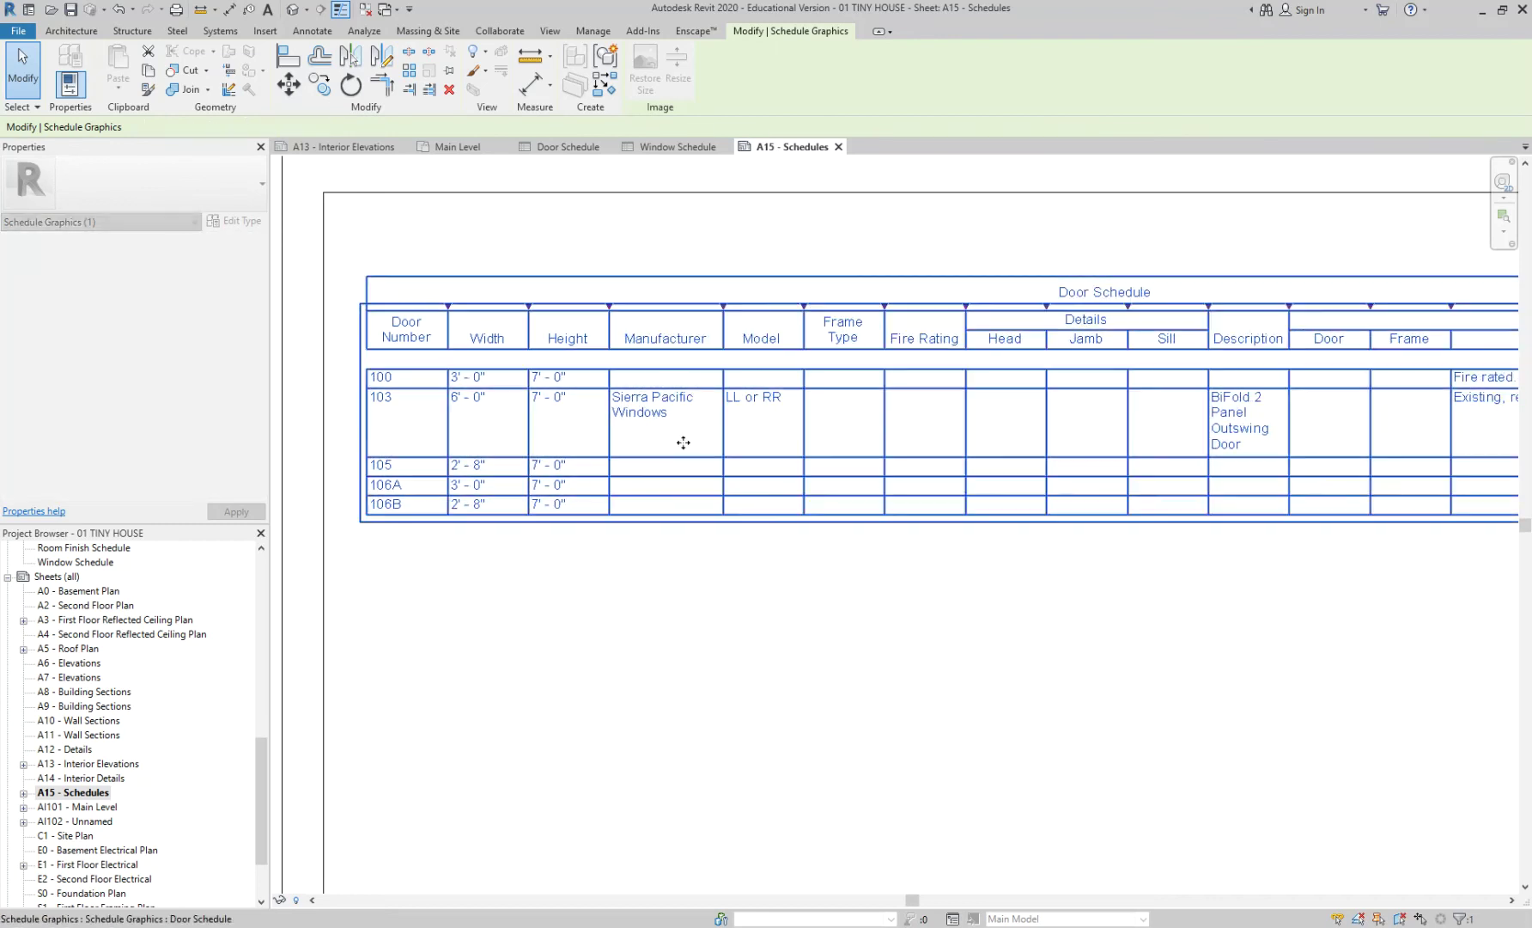
Narrow the Comments column and widen the Description column of the Door Schedule on the sheet
scroll(1156, 582, "down", 3)
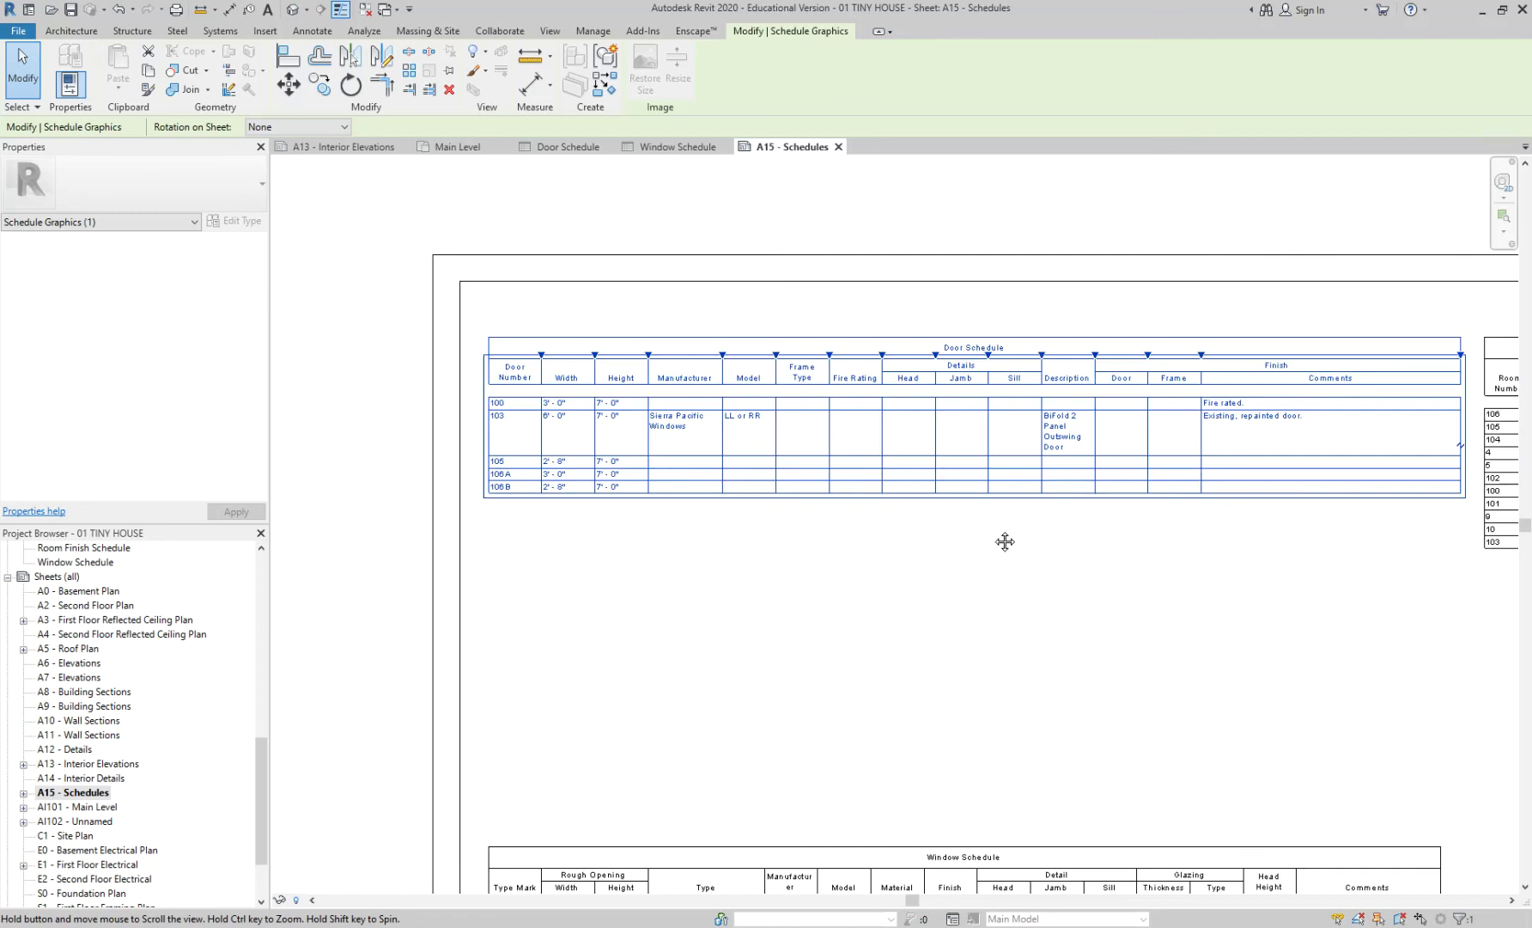
middle_click_drag(1005, 541, 985, 537)
left_click_drag(1442, 352, 1366, 352)
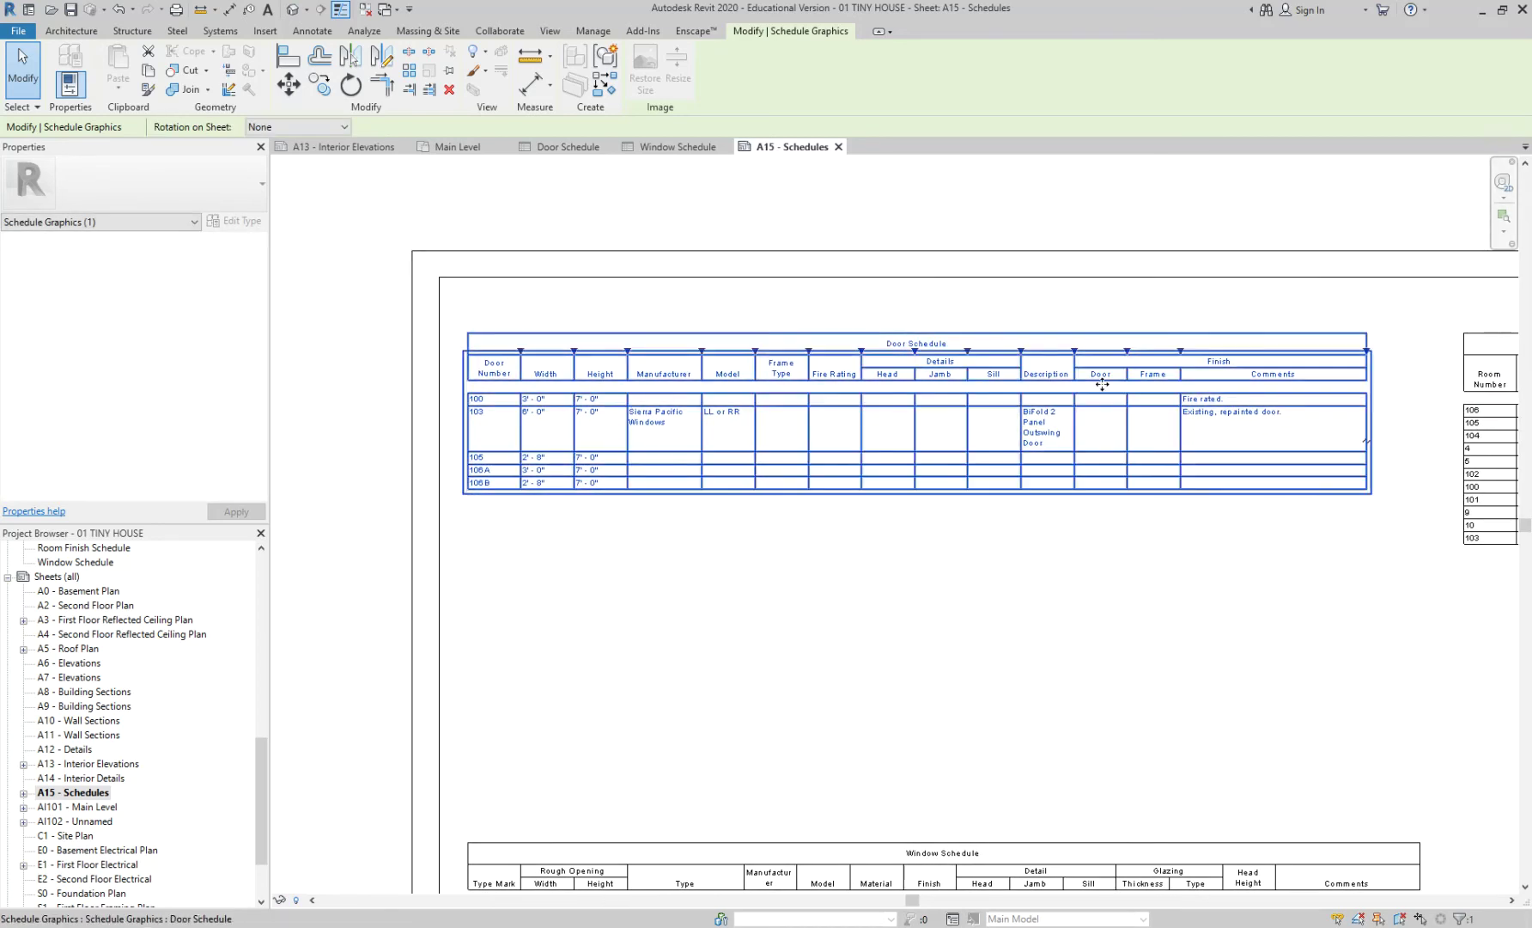
left_click_drag(1074, 351, 1107, 351)
left_click(1055, 548)
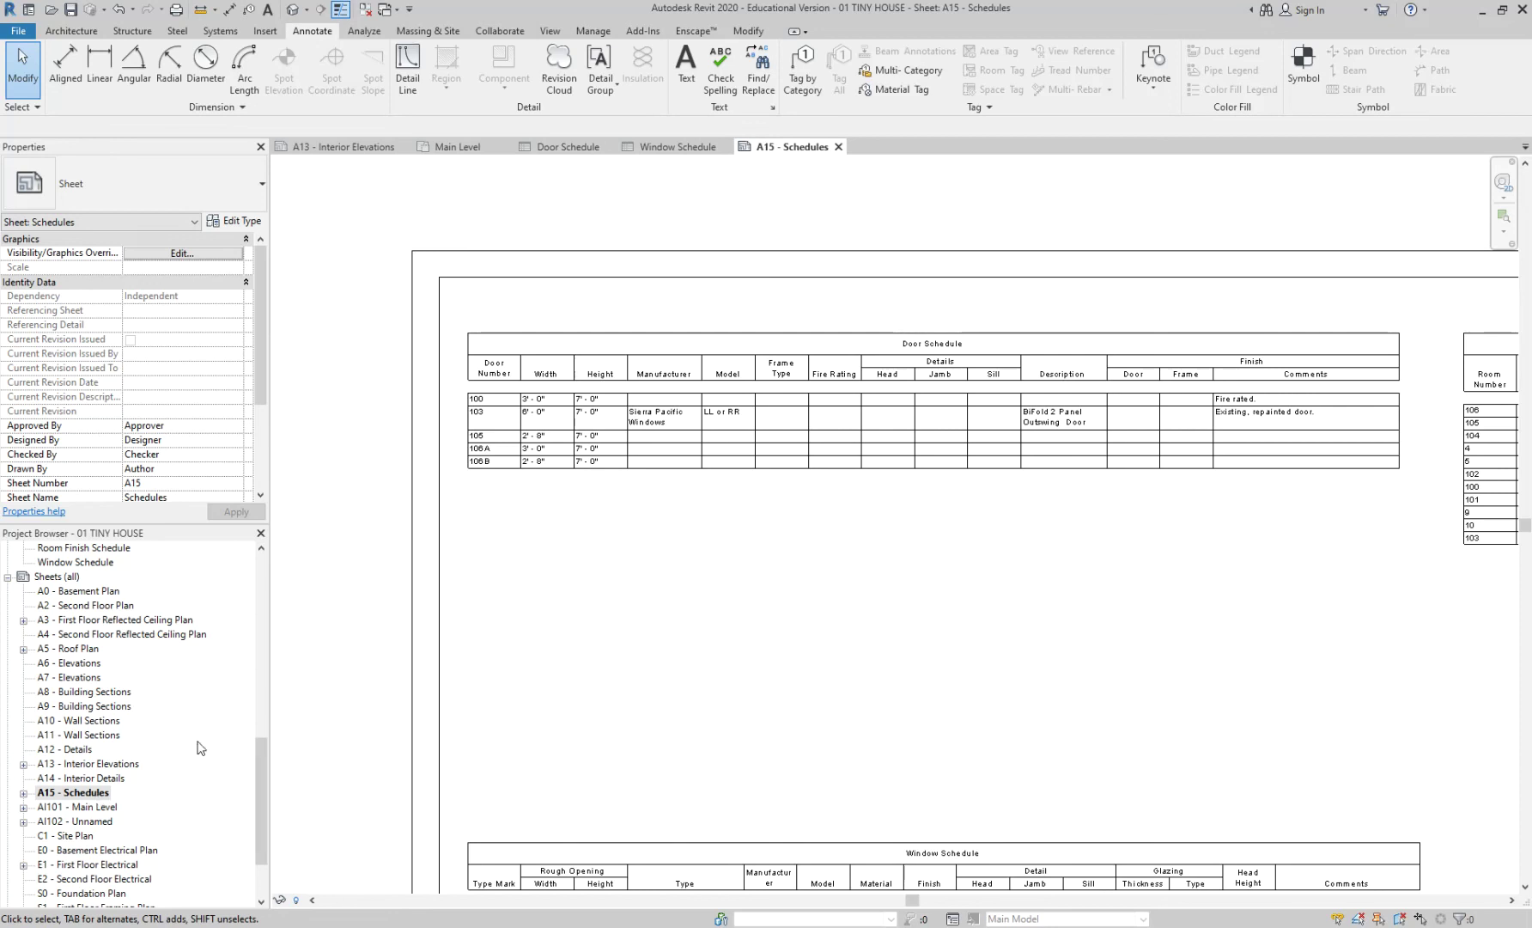
Place a second copy of the Door Schedule below the existing one on the A15 sheet and delete it
left_click_drag(259, 773, 263, 704)
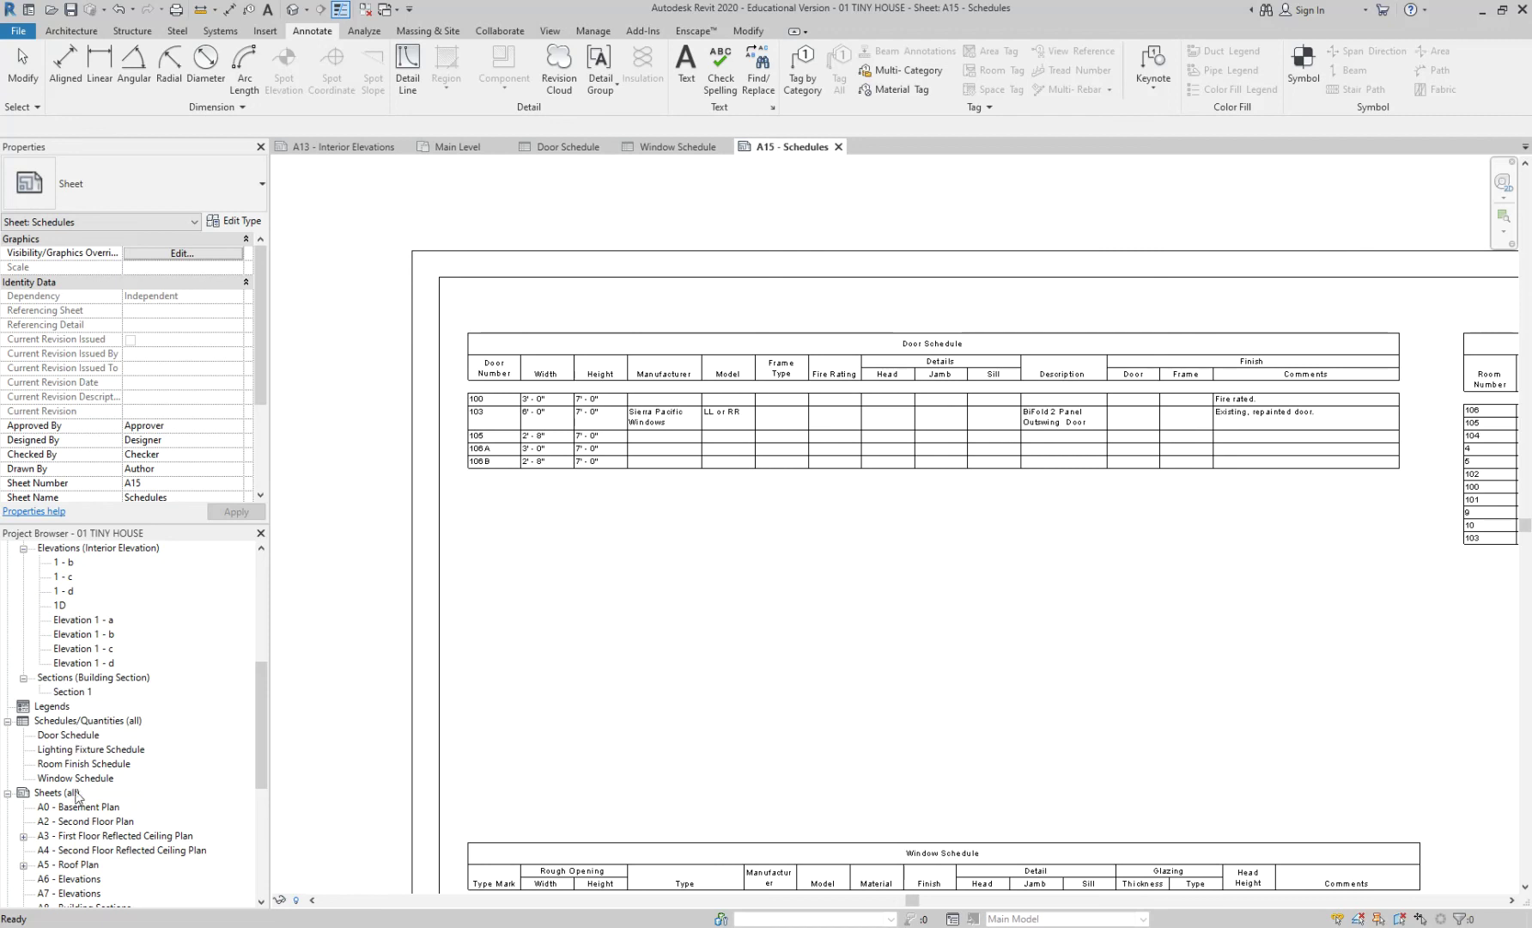
left_click(75, 738)
left_click_drag(187, 720, 596, 650)
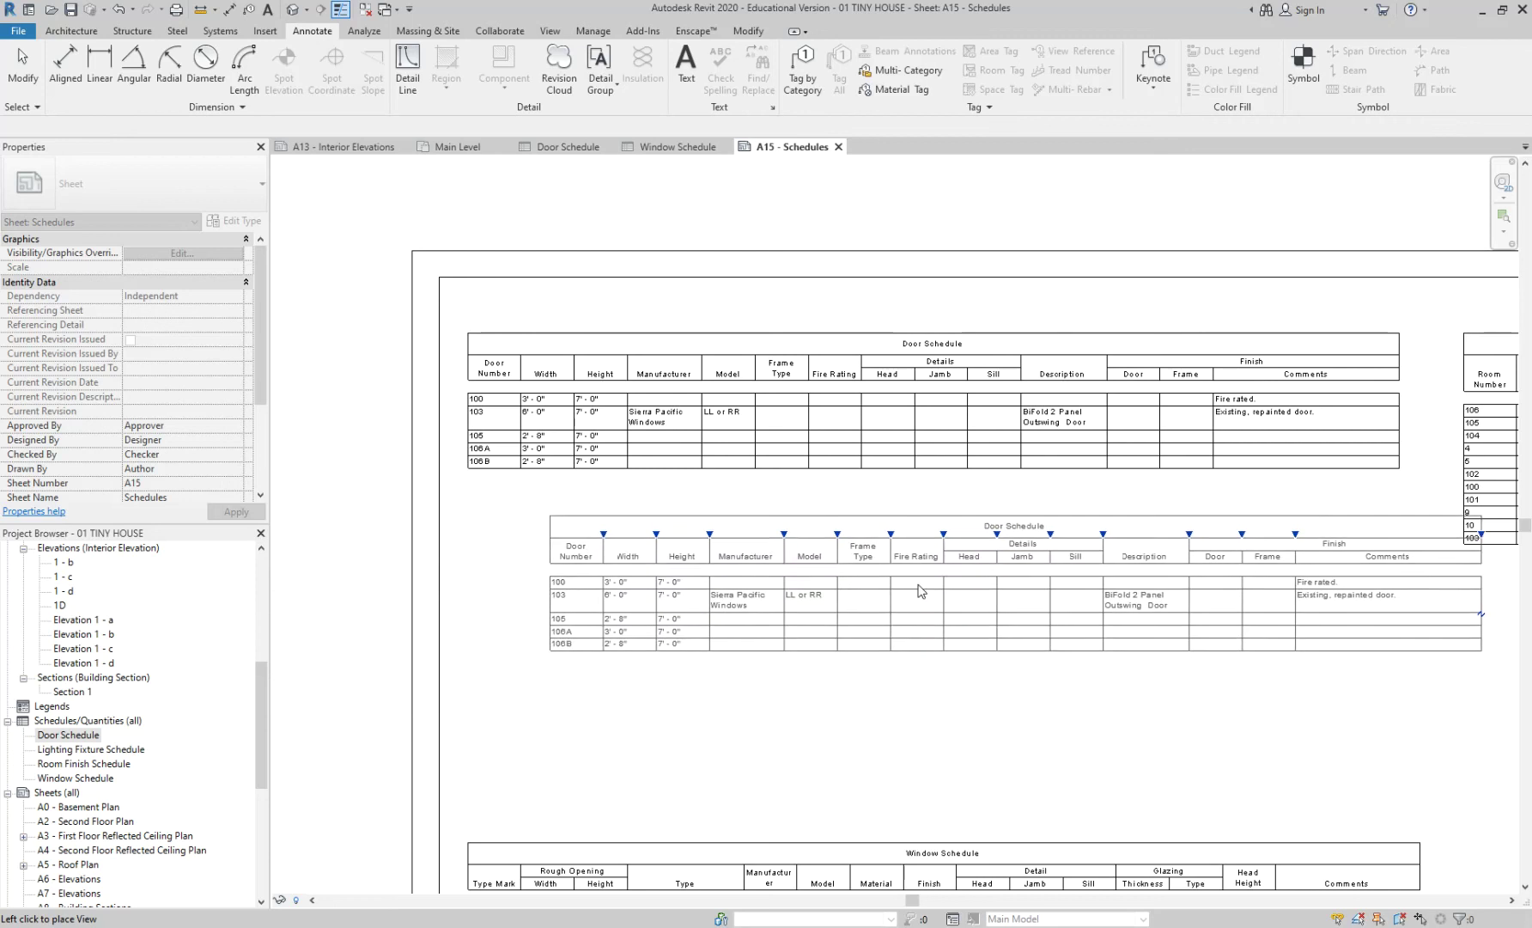
left_click(1339, 533)
left_click(904, 766)
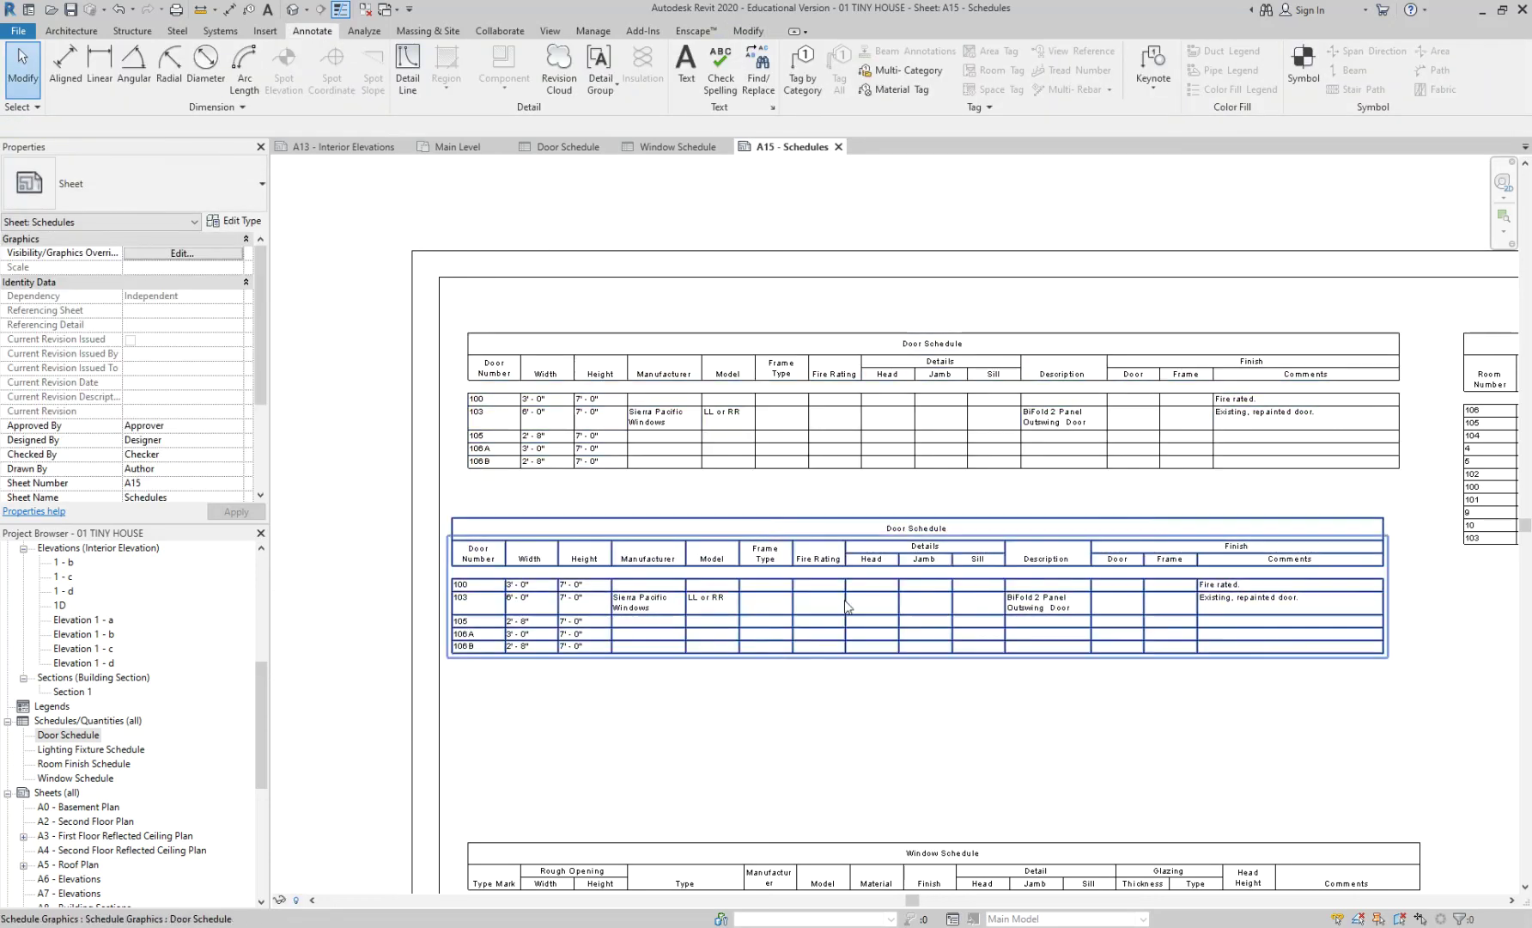
left_click(840, 569)
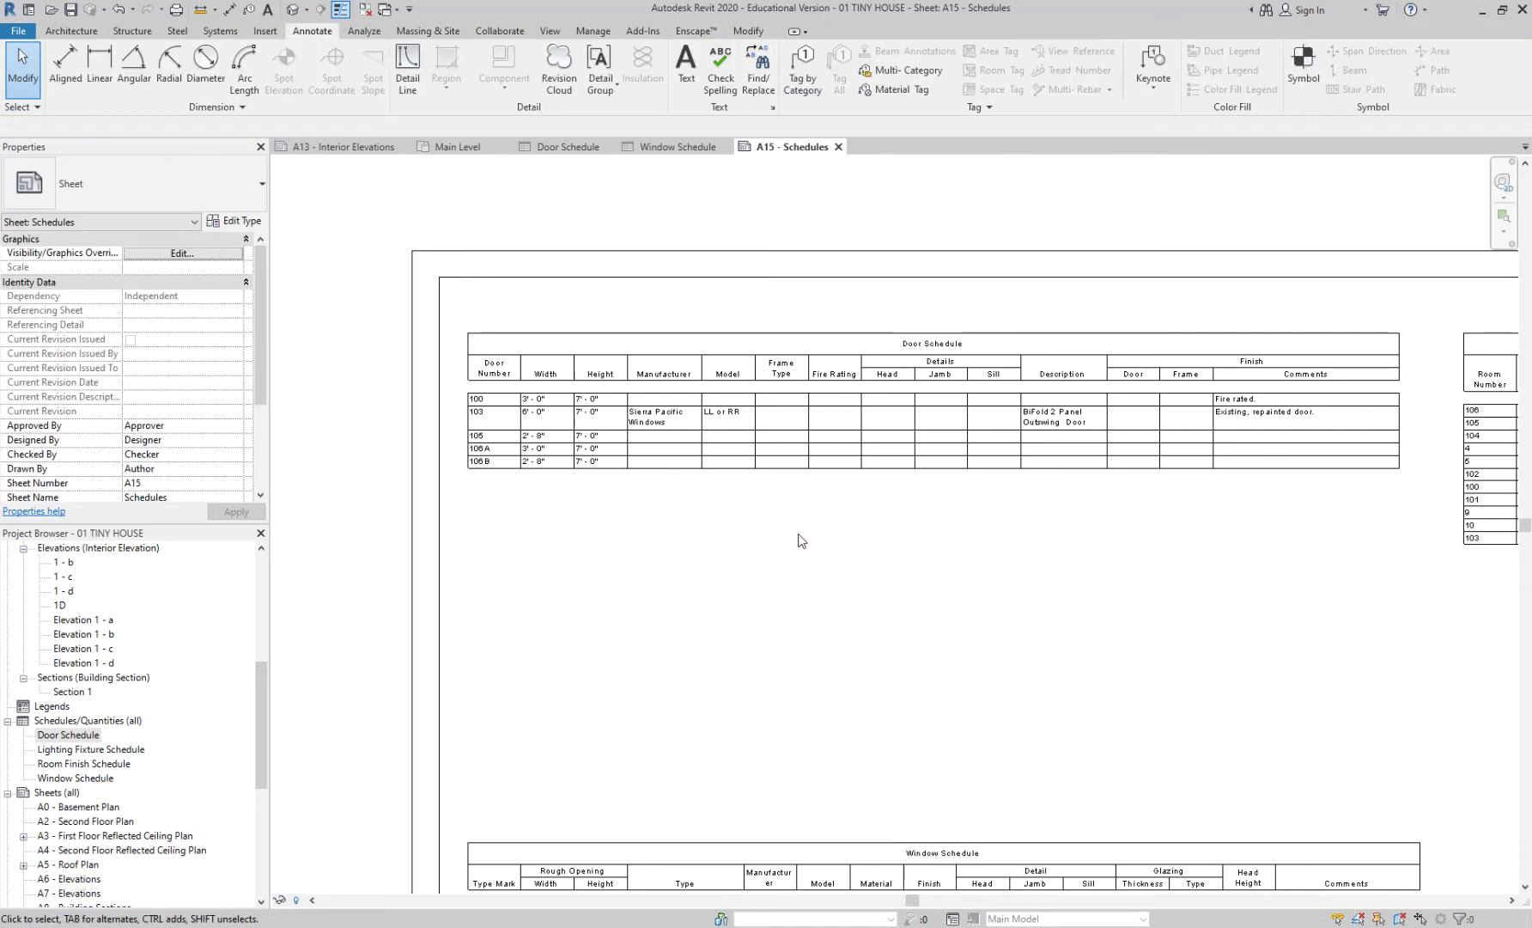
Review the Room Finish Schedule on the sheet and open its schedule view
scroll(812, 553, "down", 1)
scroll(807, 544, "down", 1)
middle_click_drag(970, 648, 817, 531)
middle_click_drag(1220, 526, 854, 526)
scroll(970, 346, "up", 3)
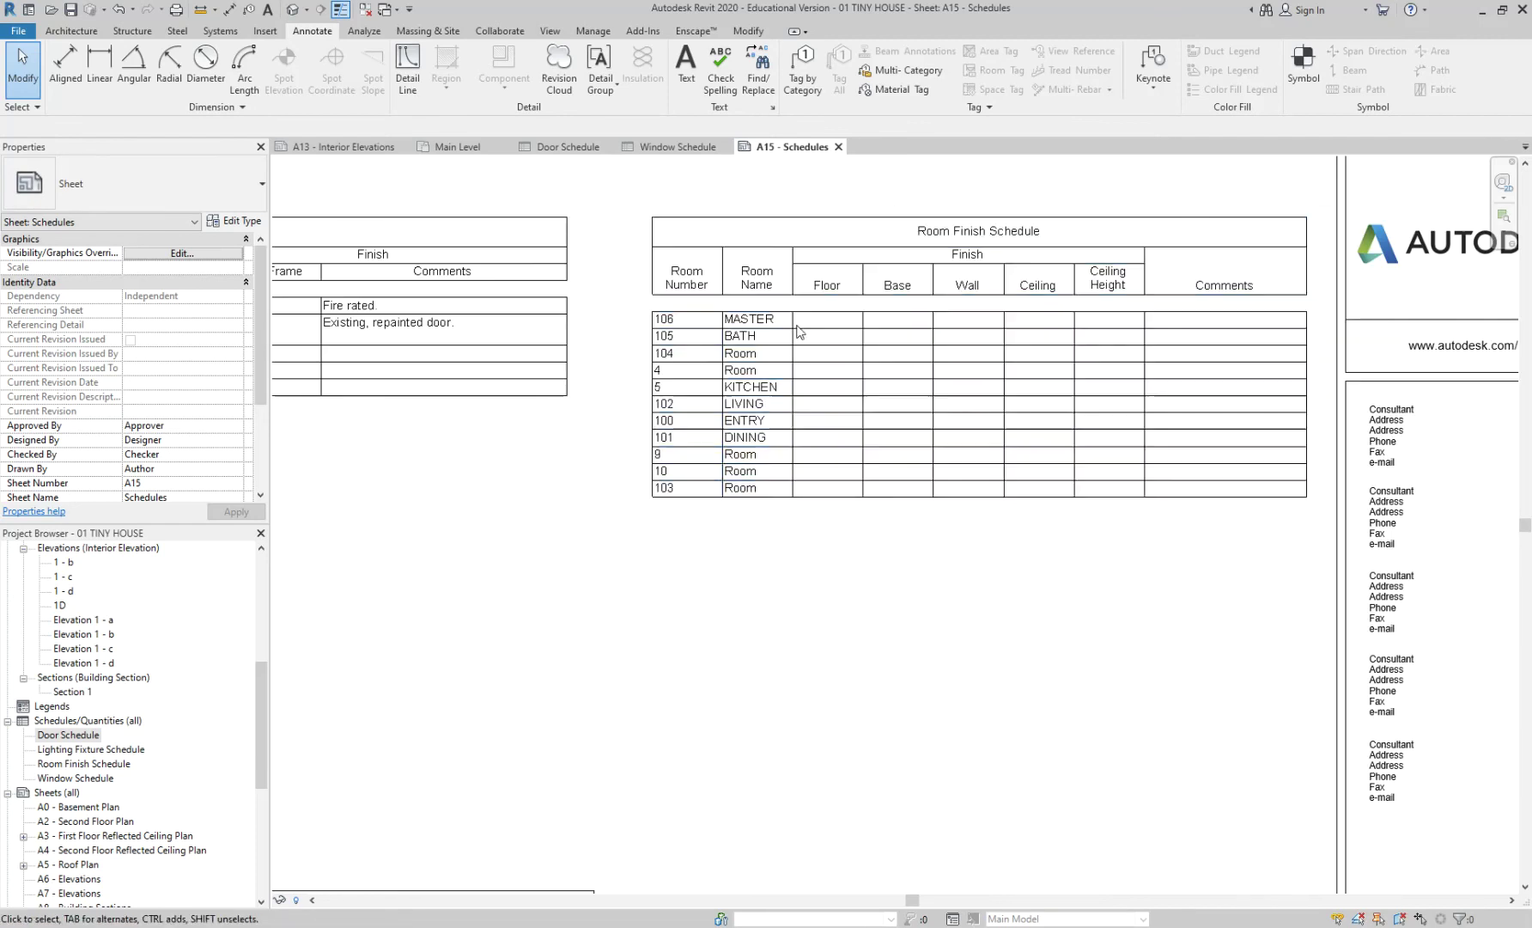
scroll(721, 320, "up", 2)
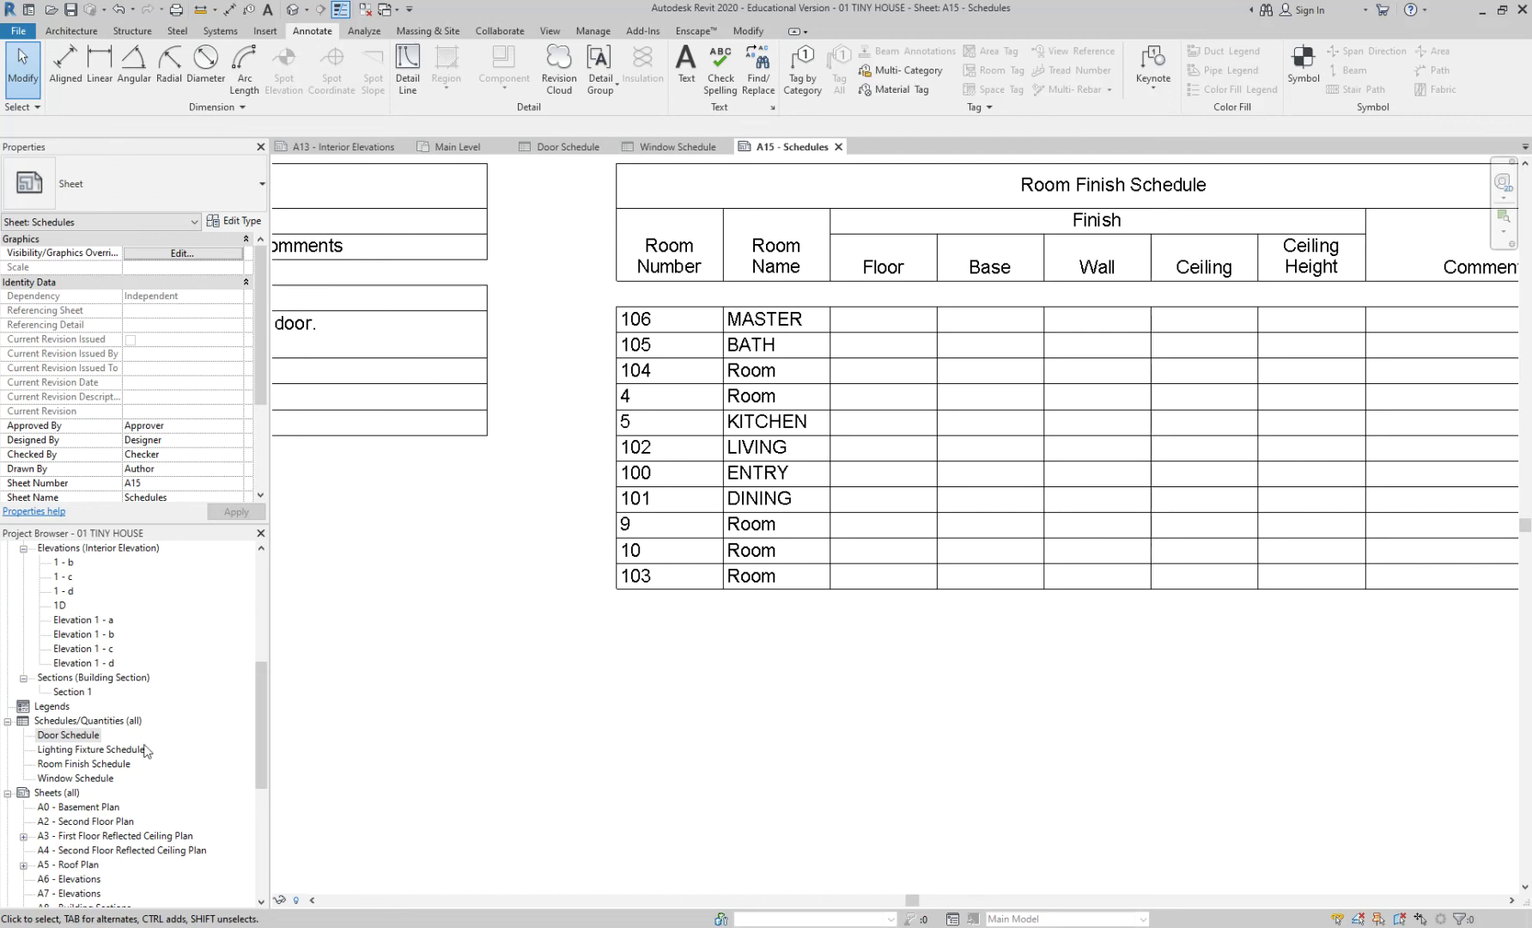
left_click(116, 765)
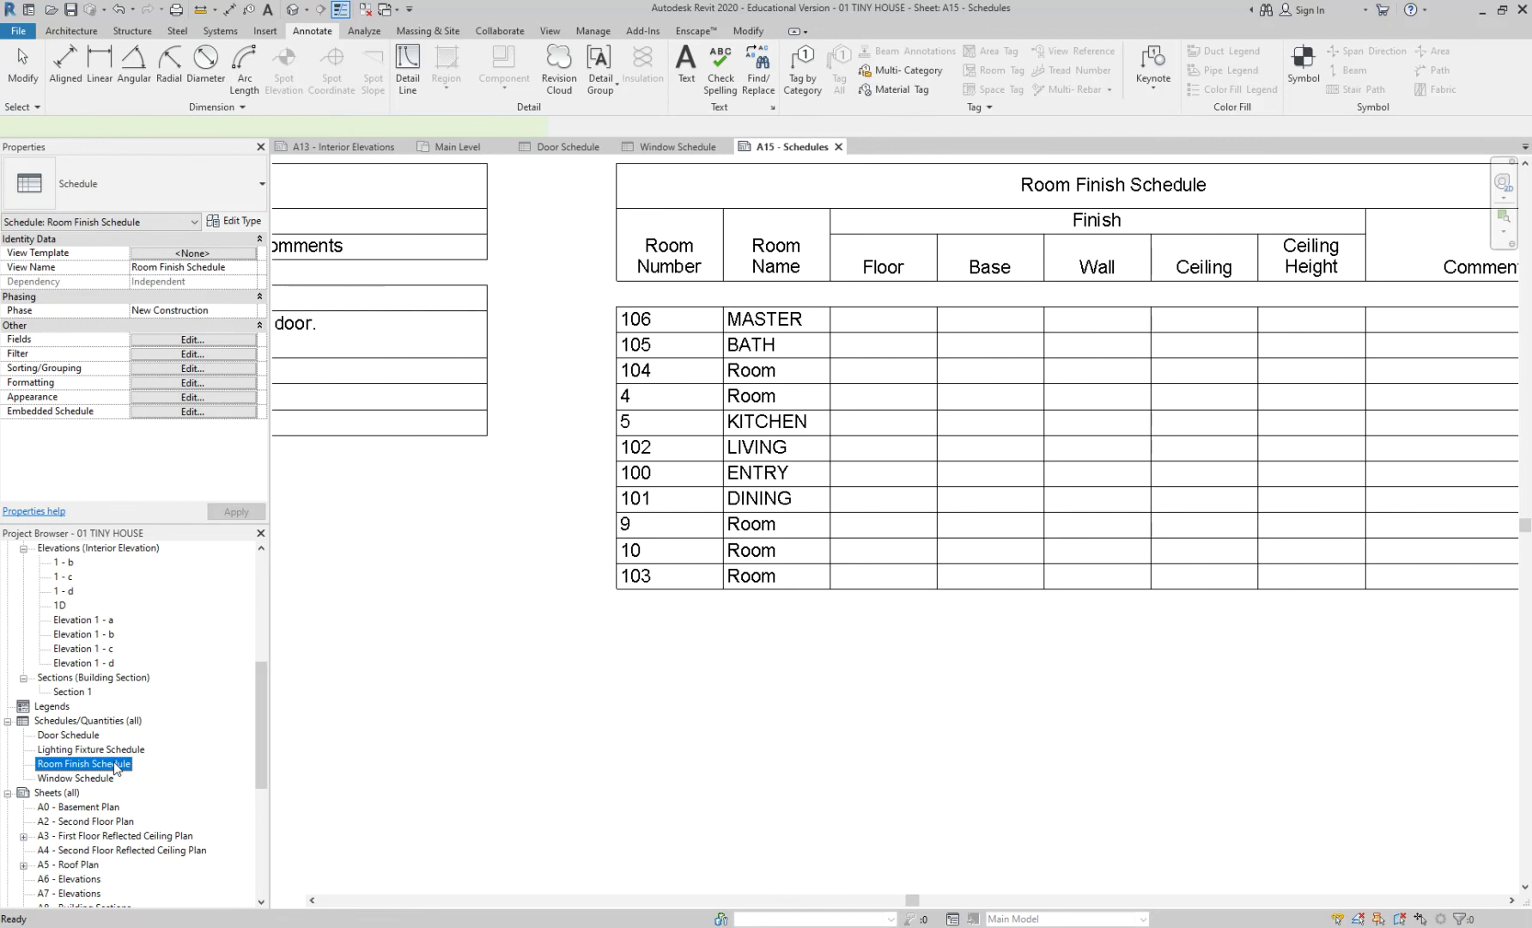
double_click(116, 764)
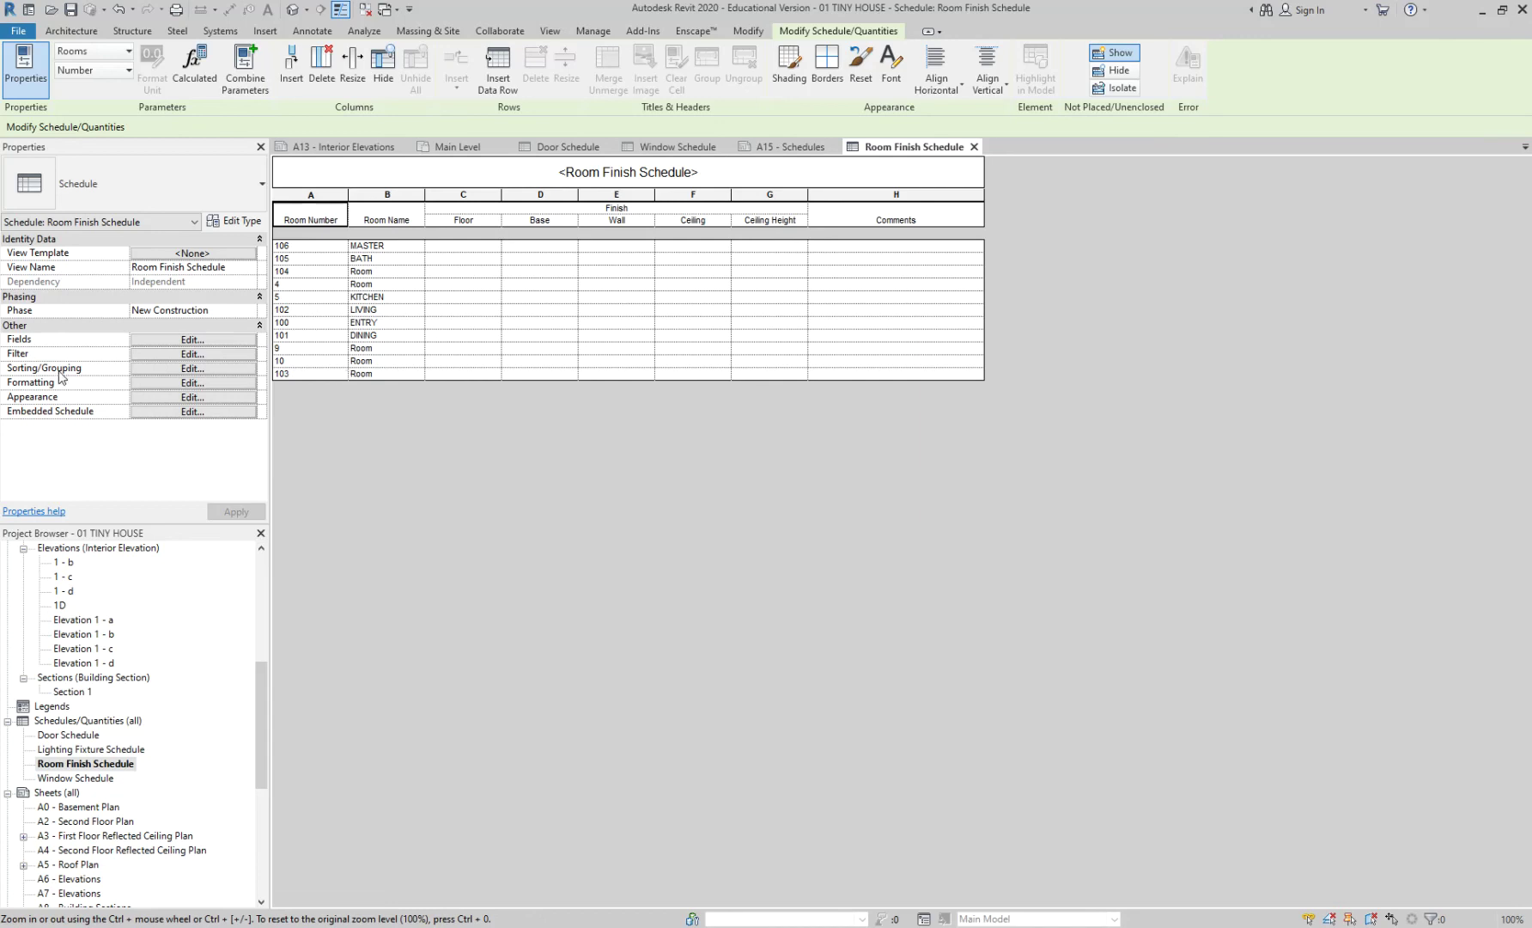
Sort the Room Finish Schedule by Number in ascending order
left_click(135, 370)
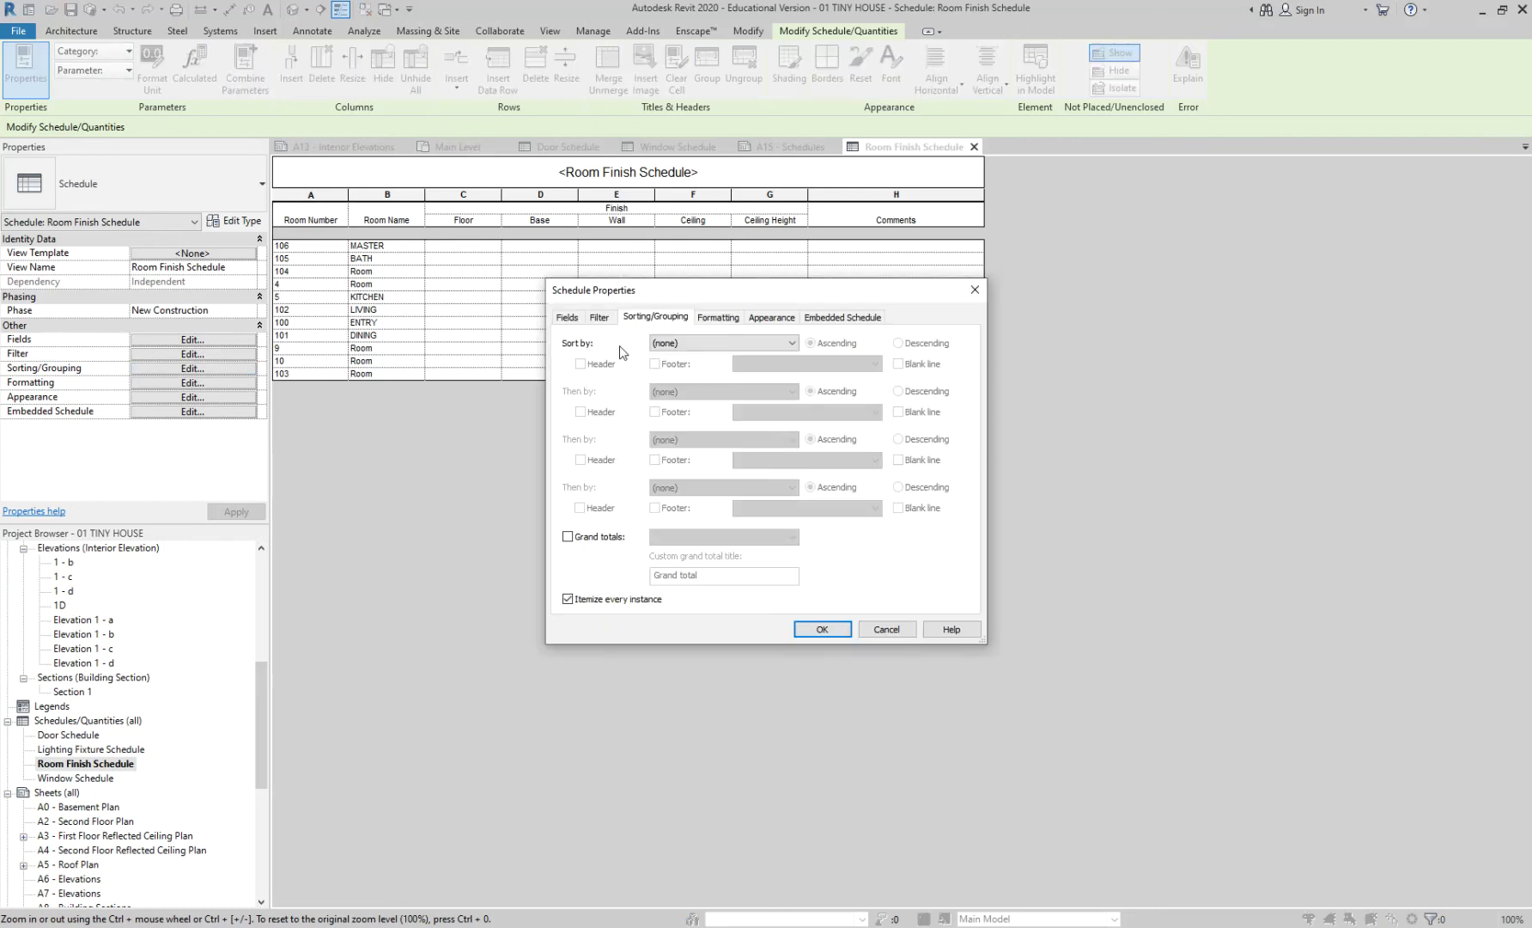
left_click(698, 344)
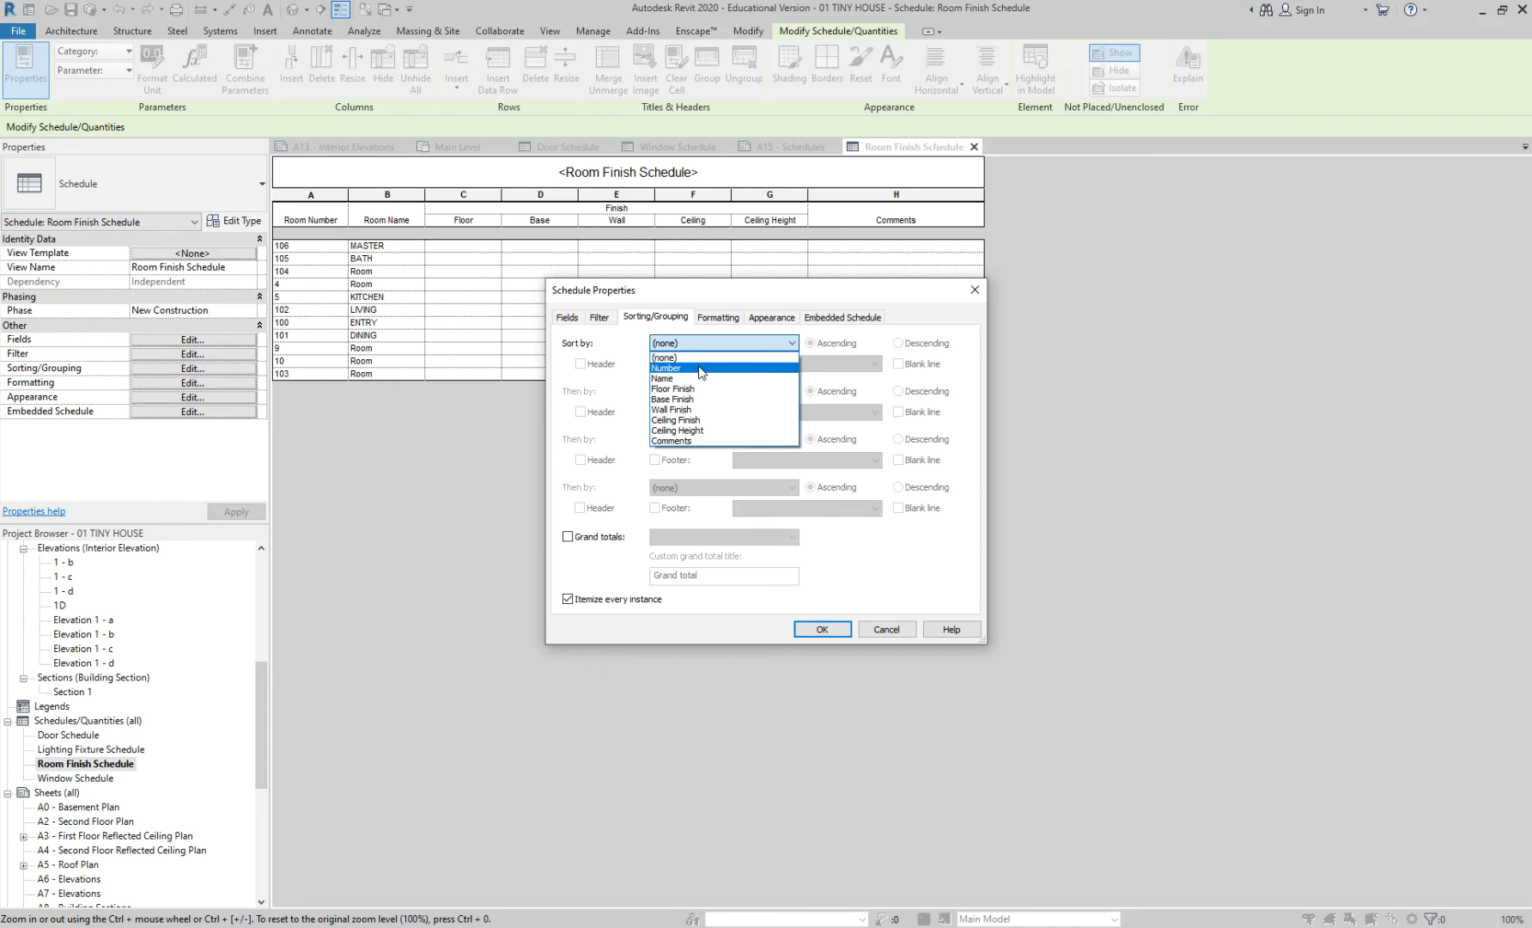
left_click(700, 368)
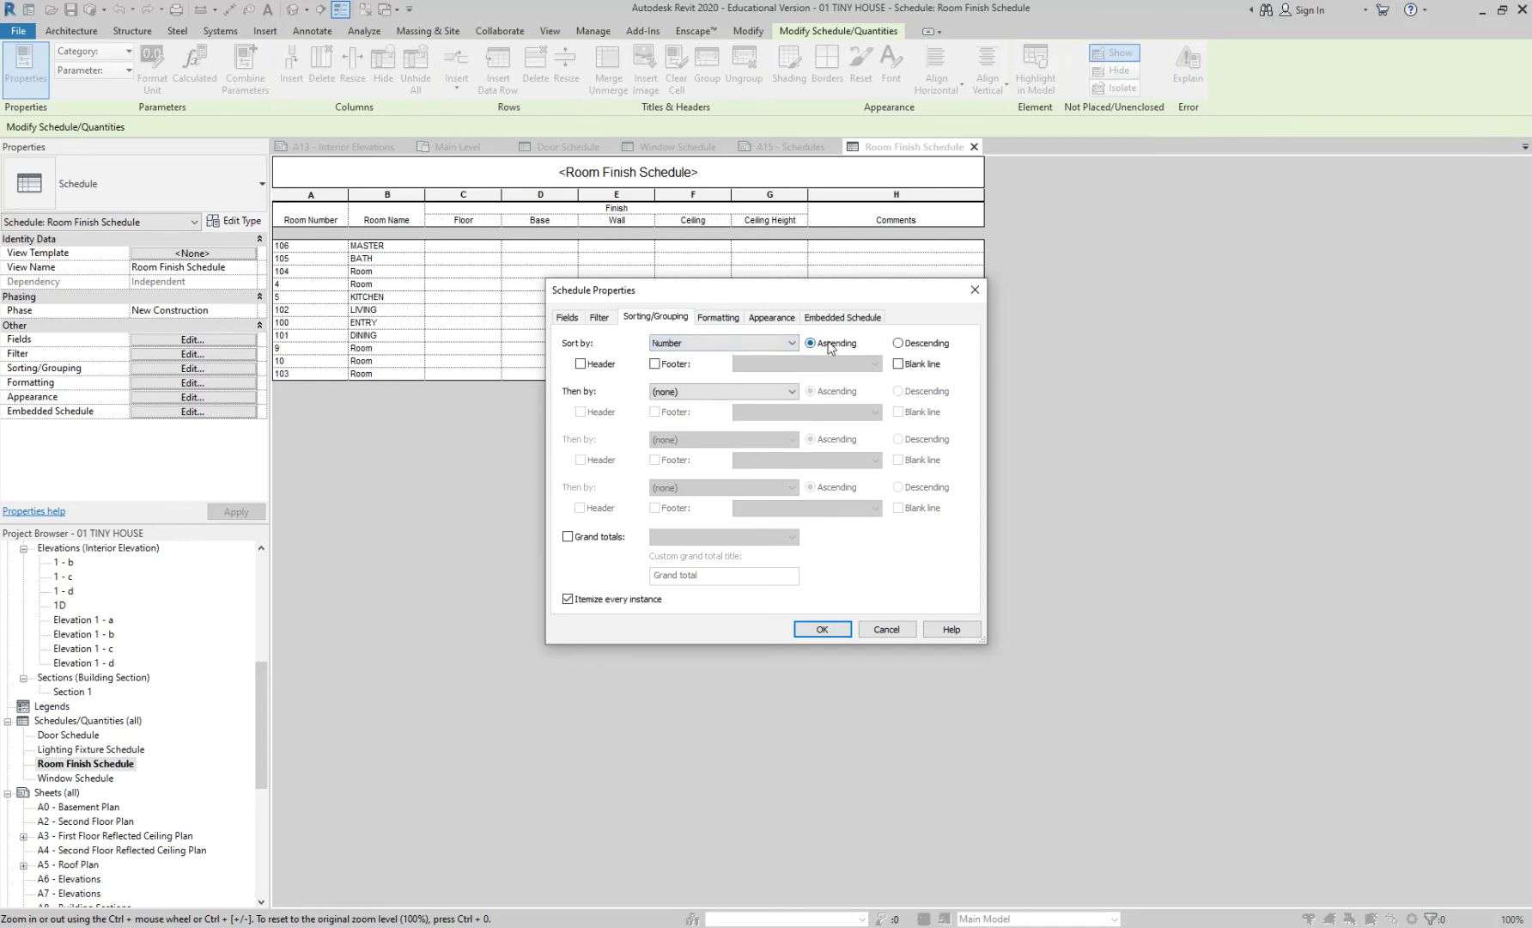
left_click(839, 626)
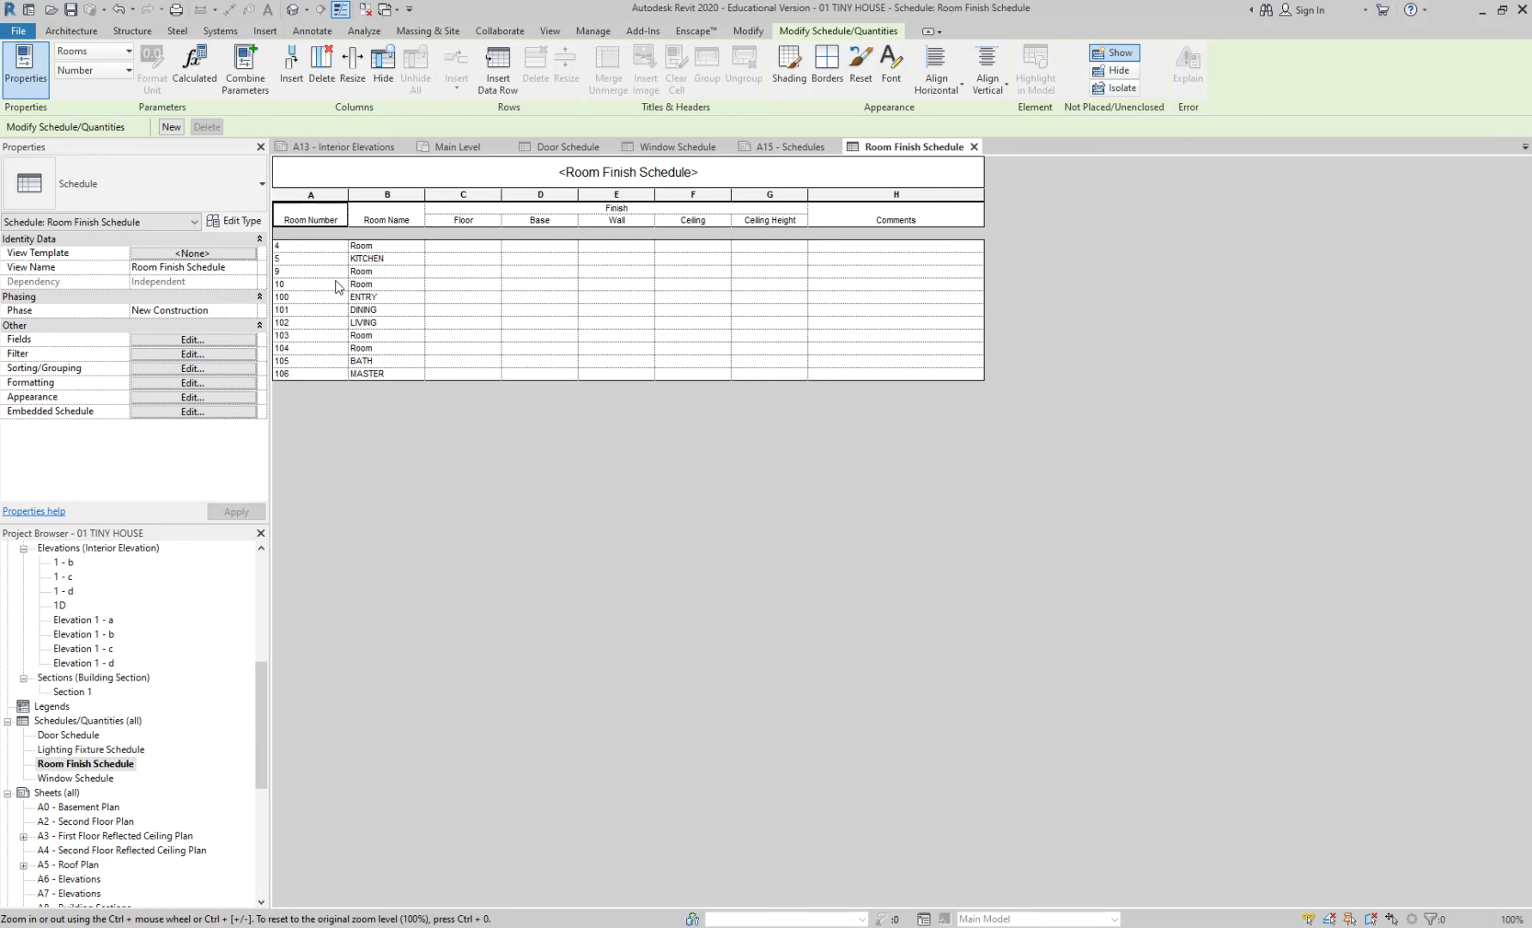
Filter the Room Finish Schedule to rooms whose Number is greater than or equal to 100
left_click(224, 354)
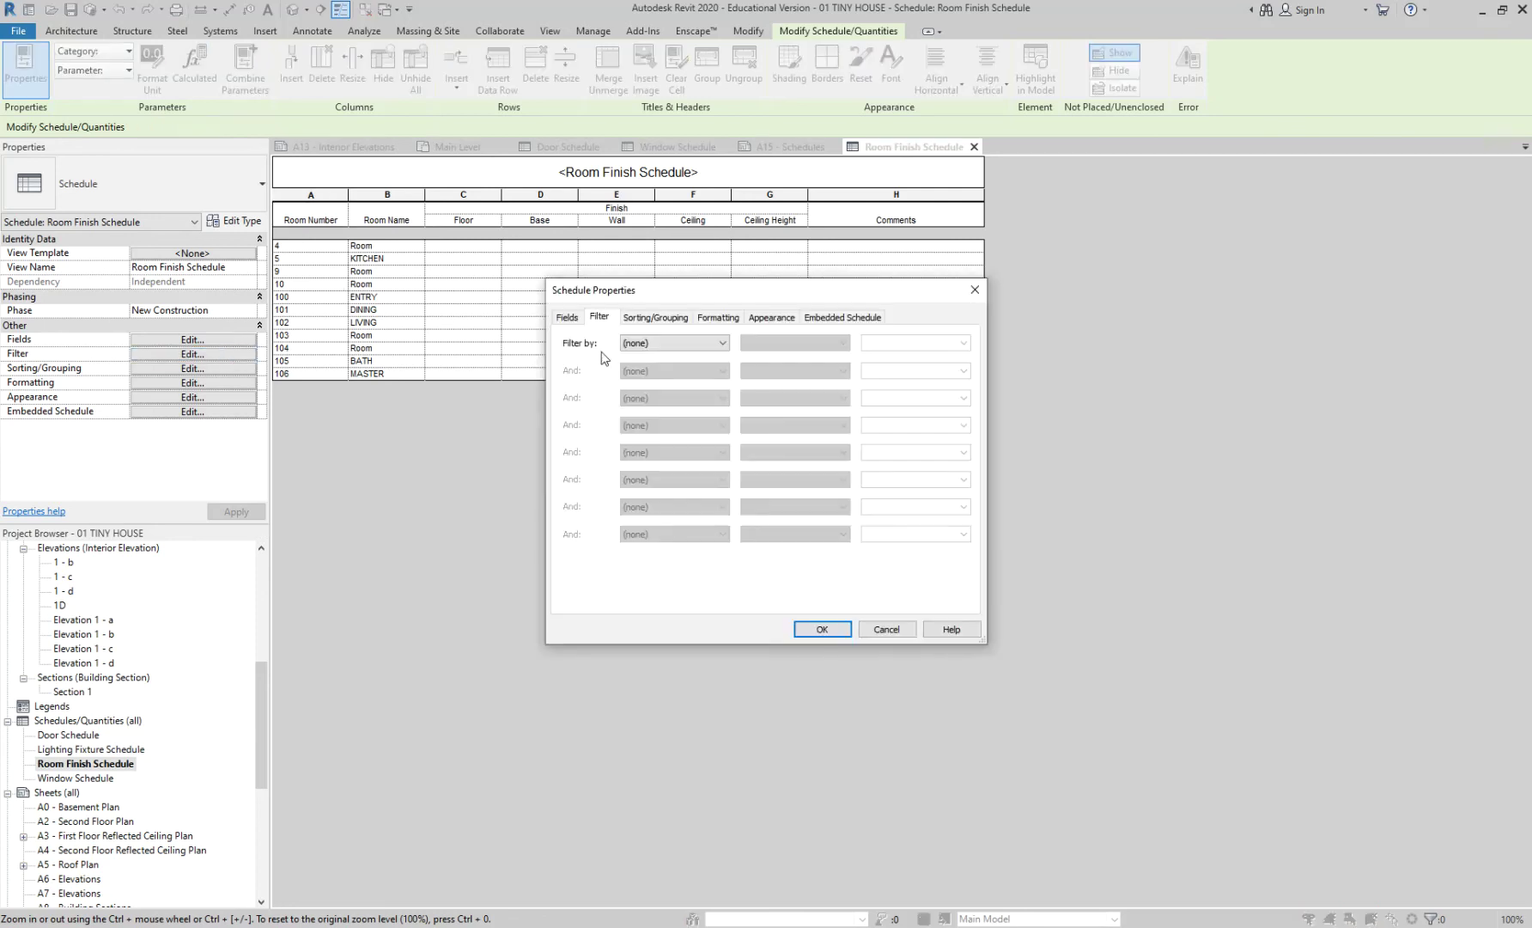
left_click(651, 345)
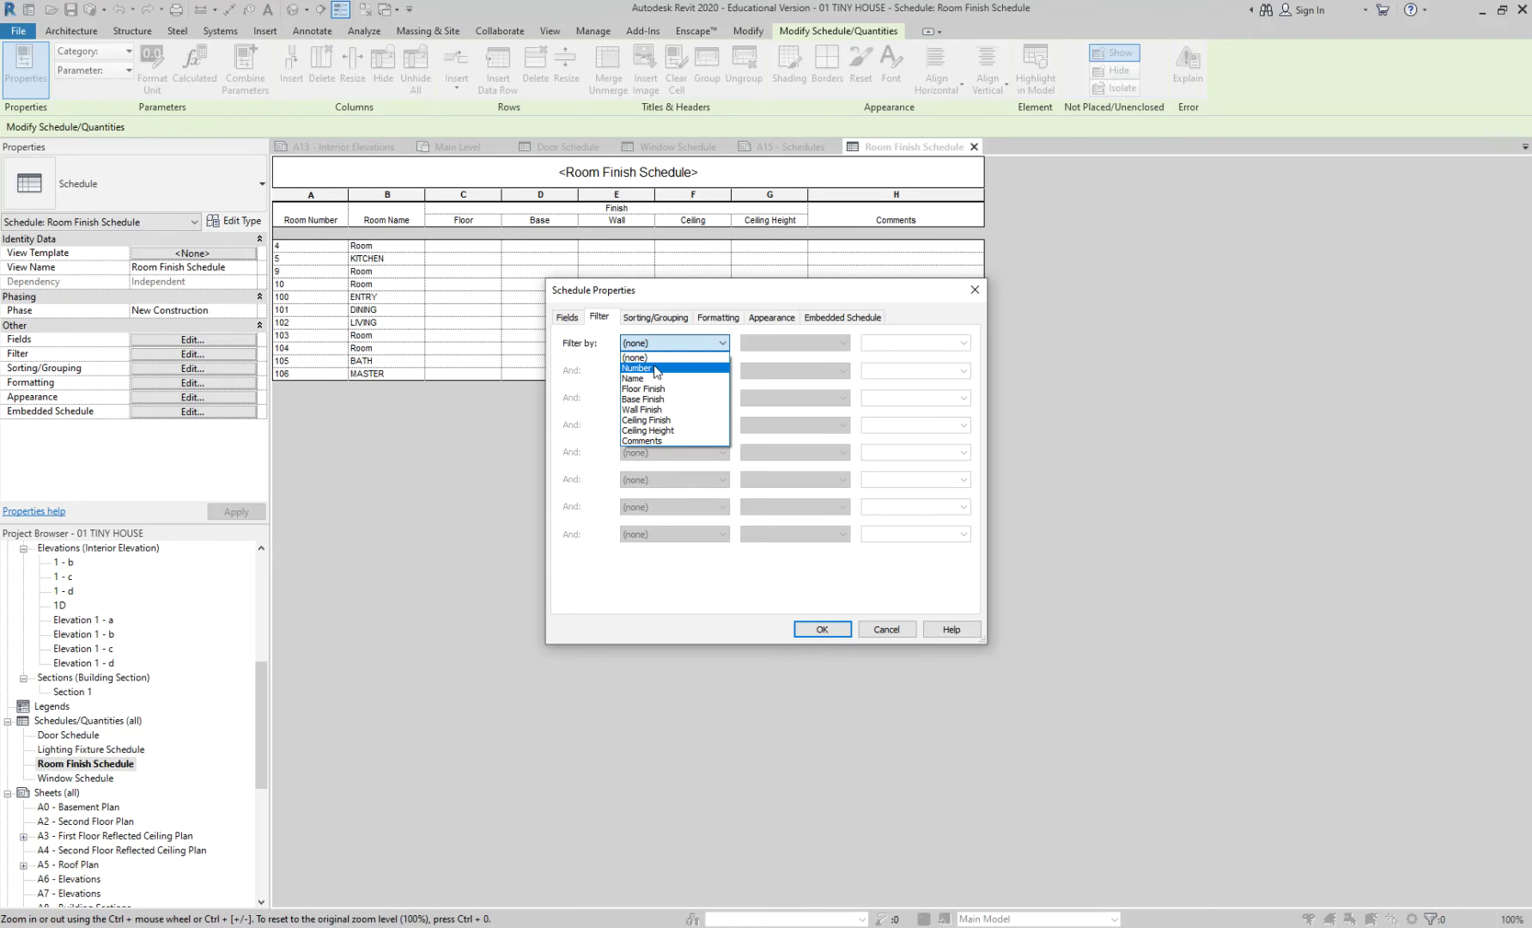
left_click(637, 368)
left_click(800, 344)
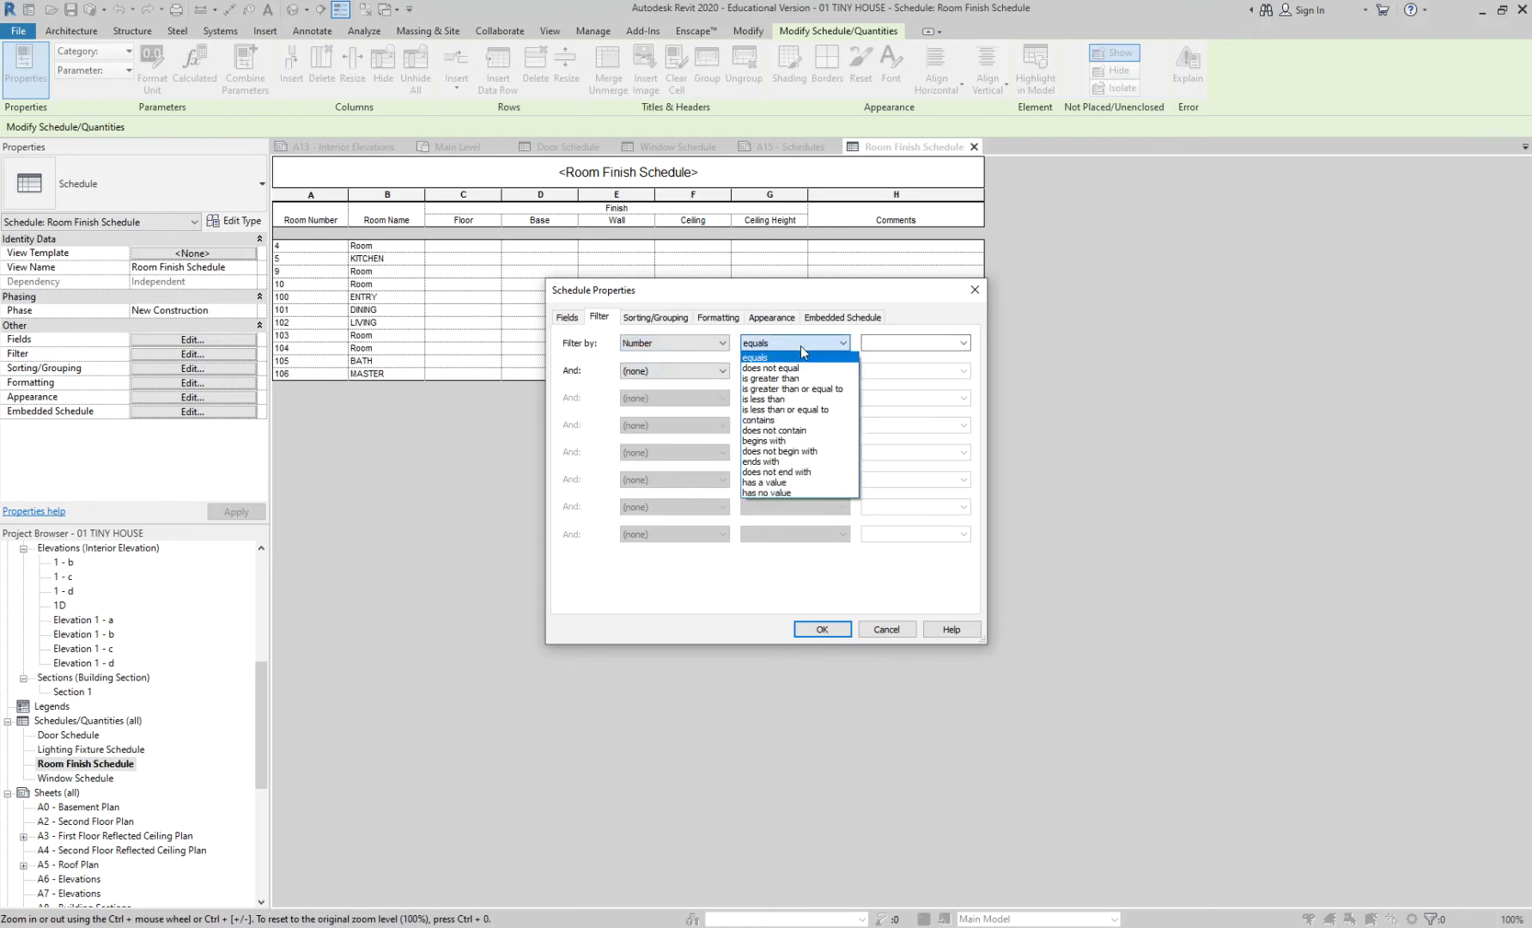
left_click(804, 389)
left_click(879, 348)
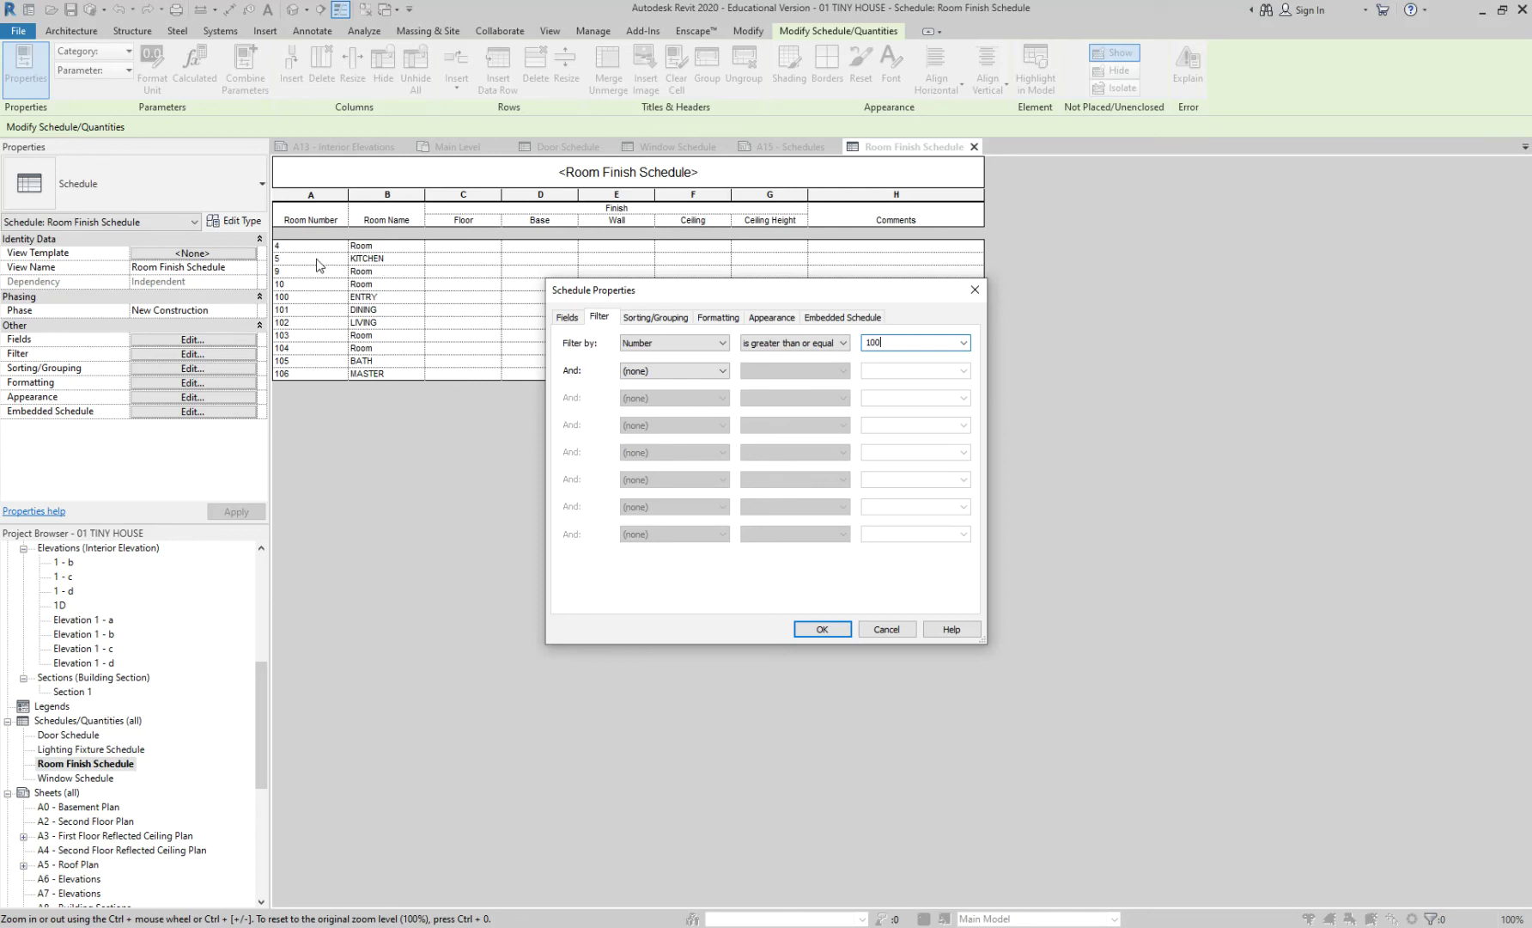
left_click(808, 631)
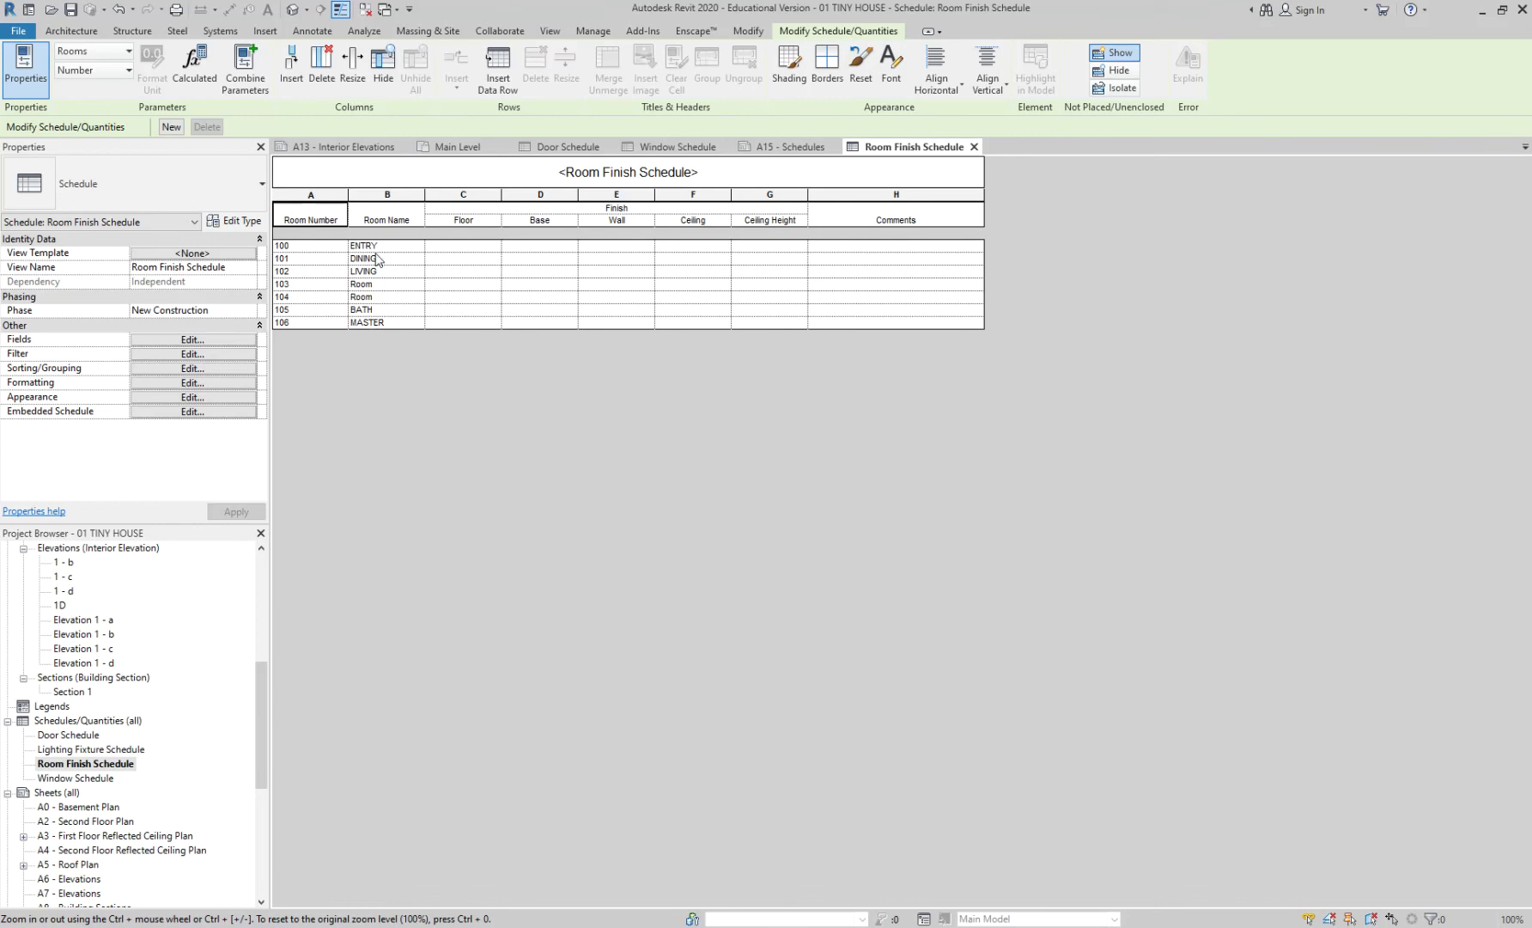
Open the Main Level floor plan and look over its room tags
scroll(156, 657, "up", 4)
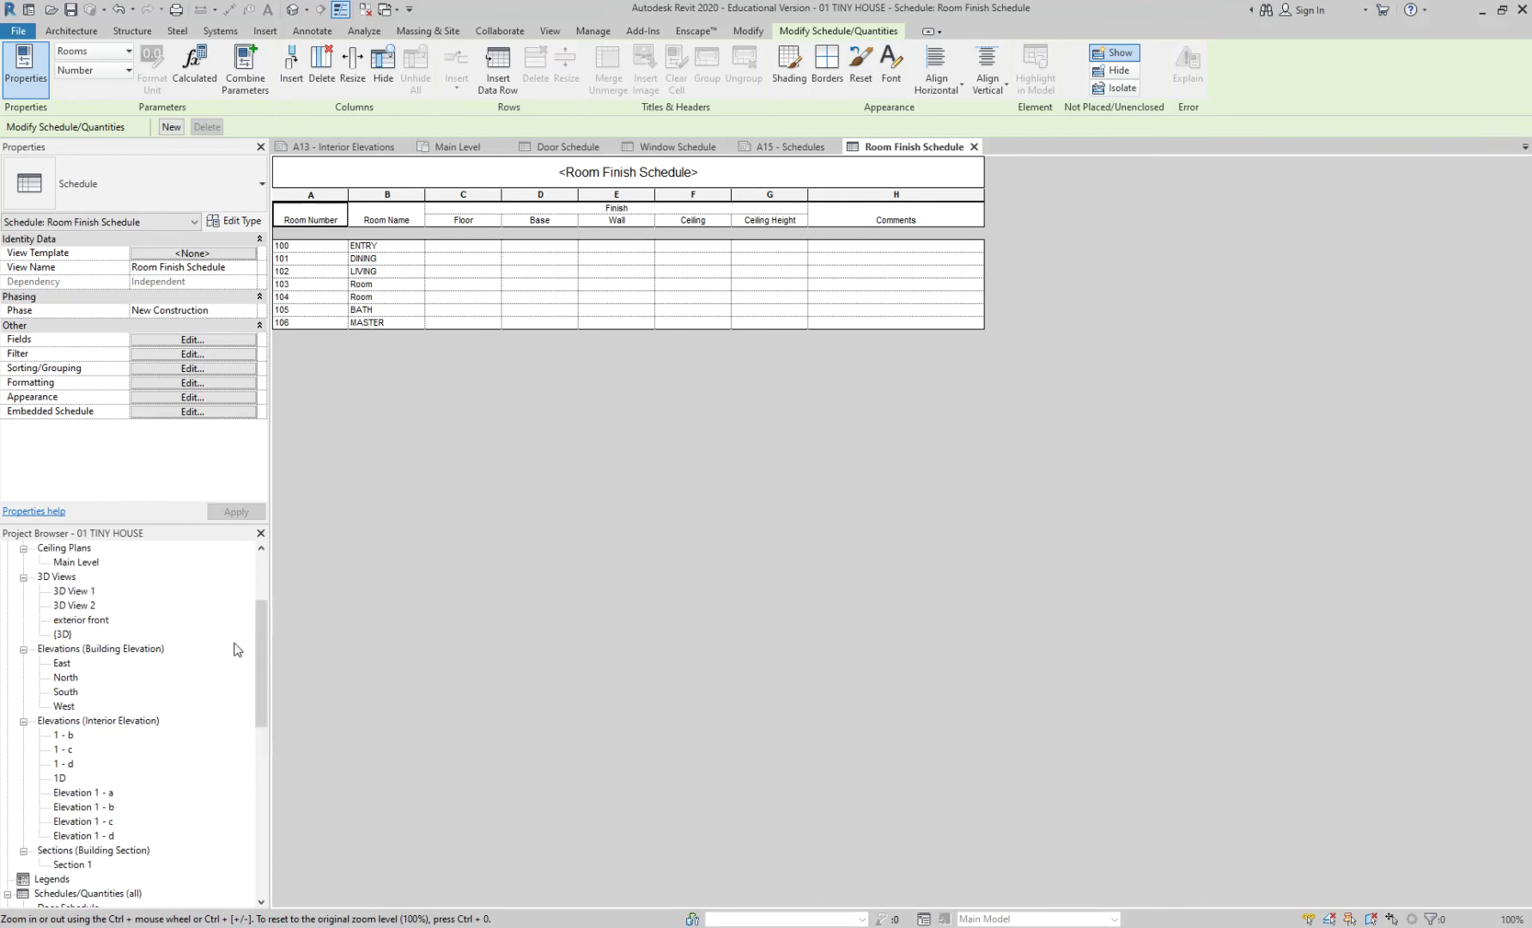
left_click_drag(264, 625, 259, 563)
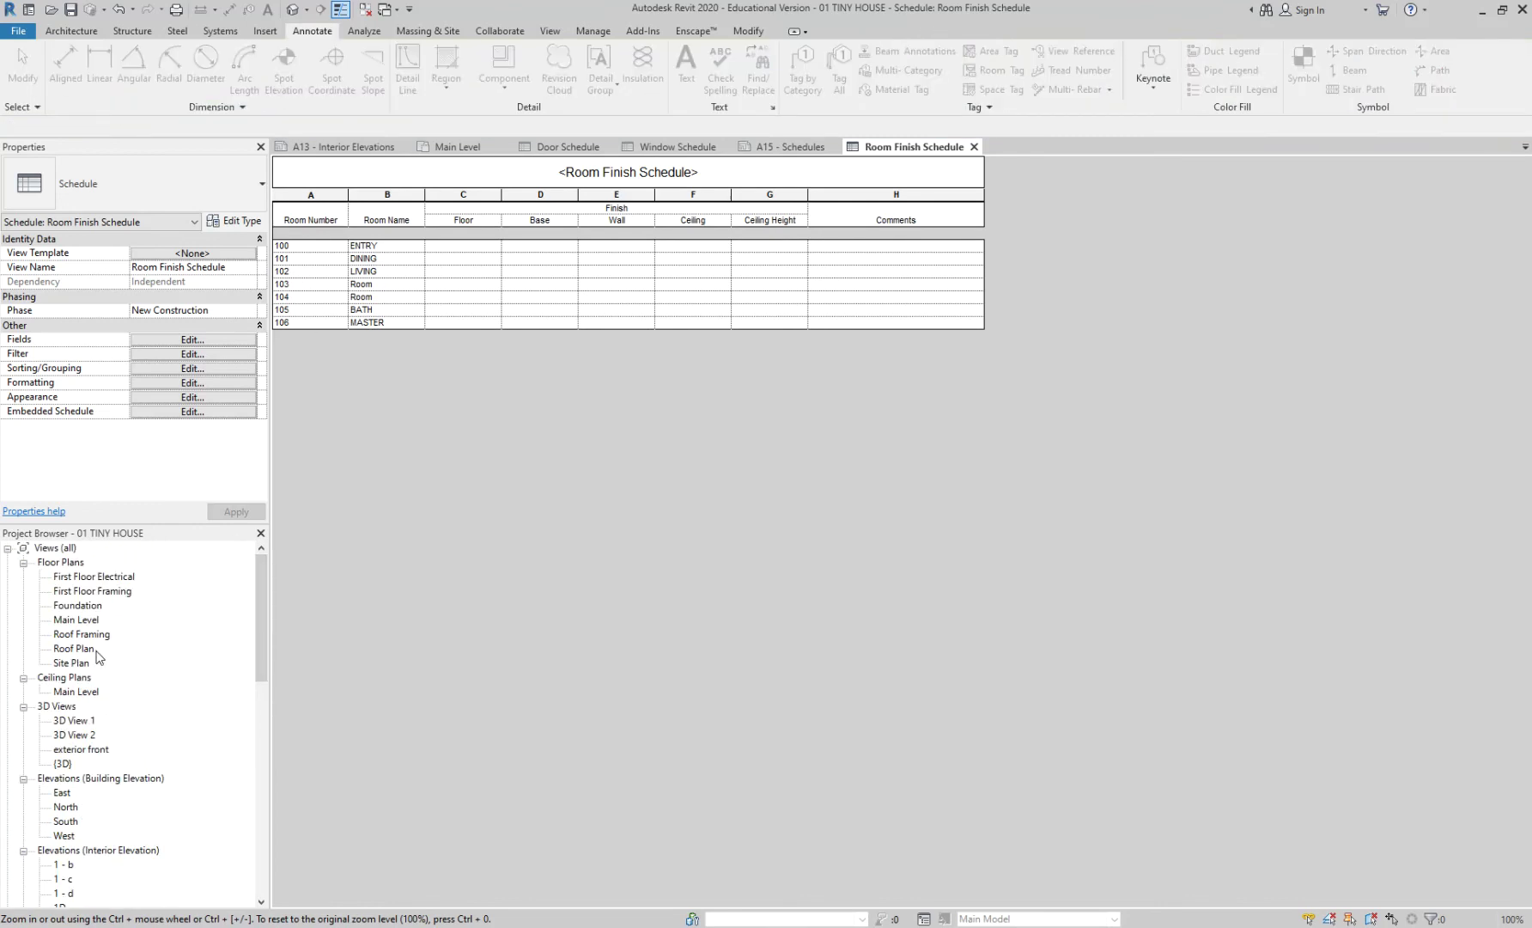
scroll(97, 657, "down", 1)
double_click(101, 605)
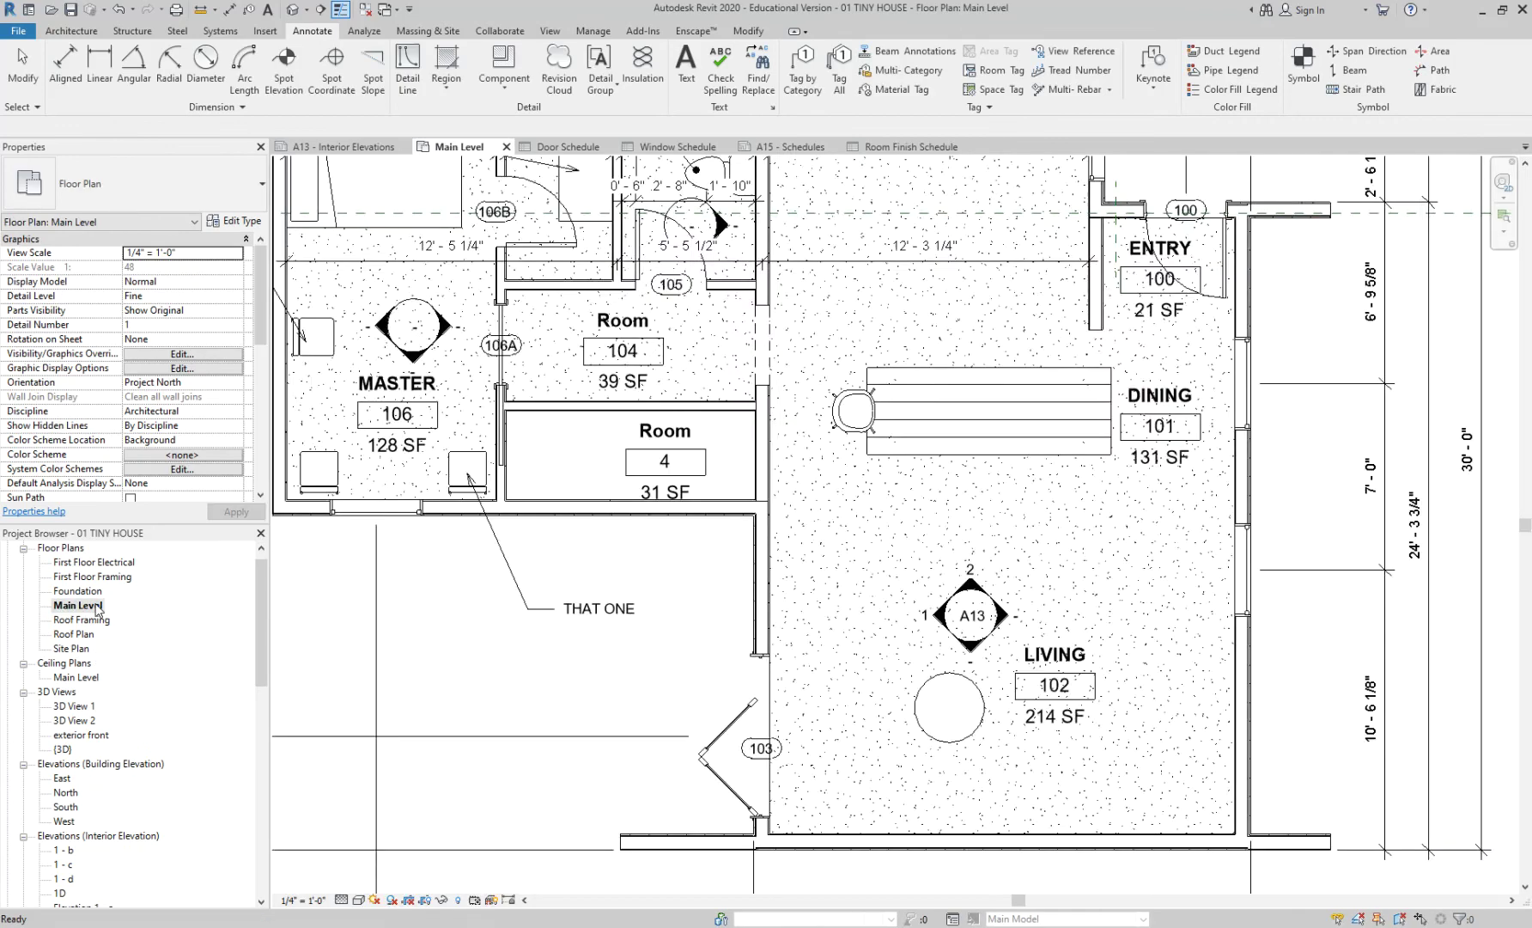
scroll(635, 674, "down", 4)
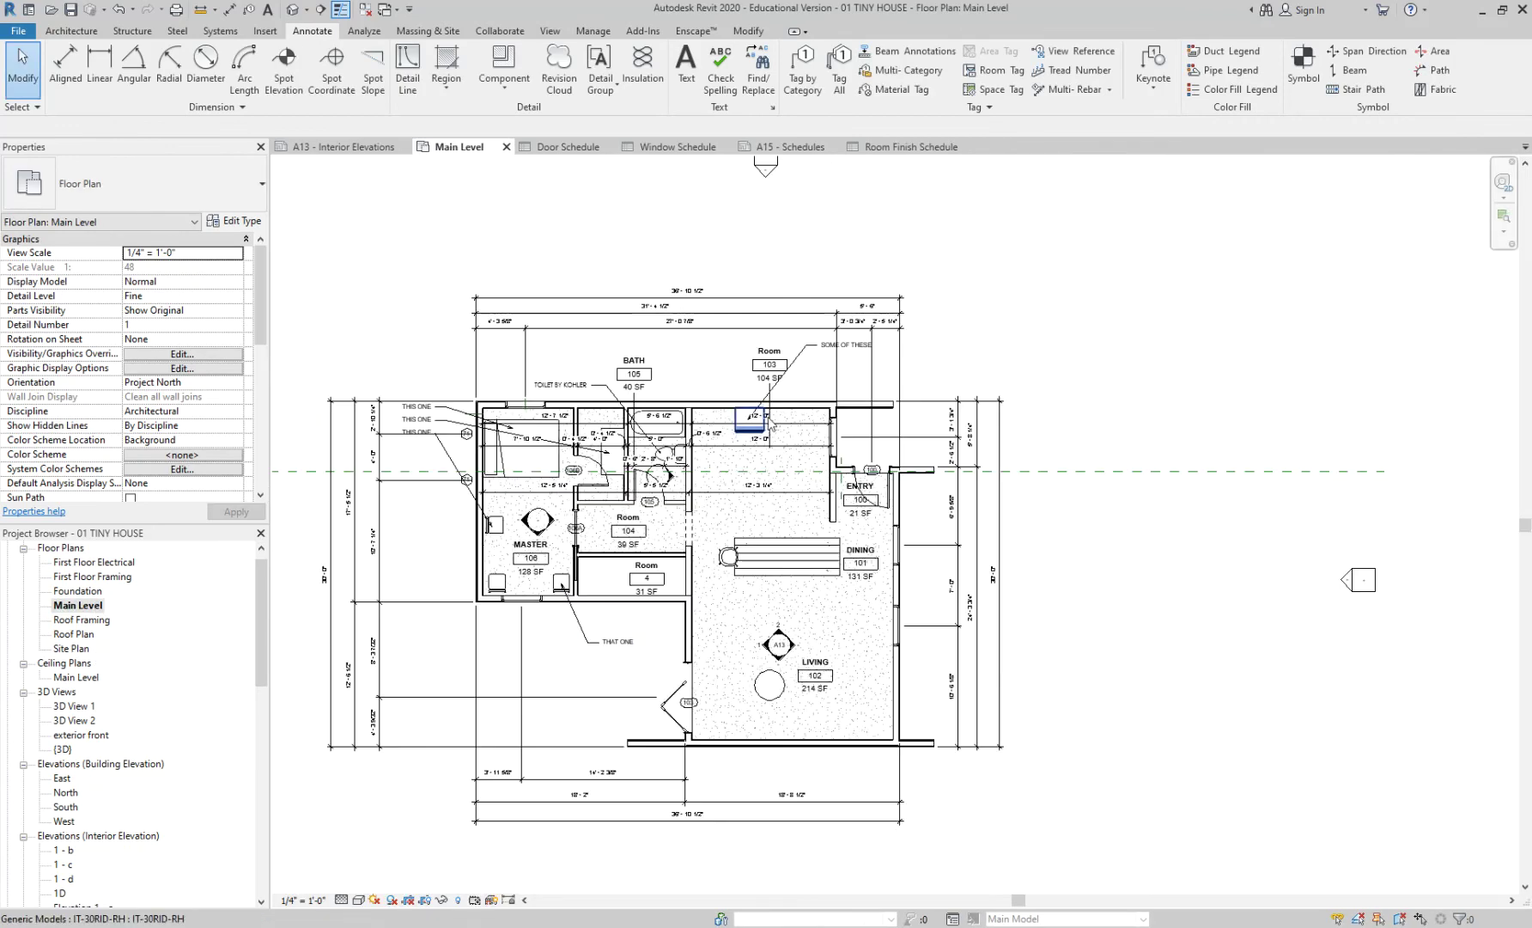
scroll(797, 481, "up", 2)
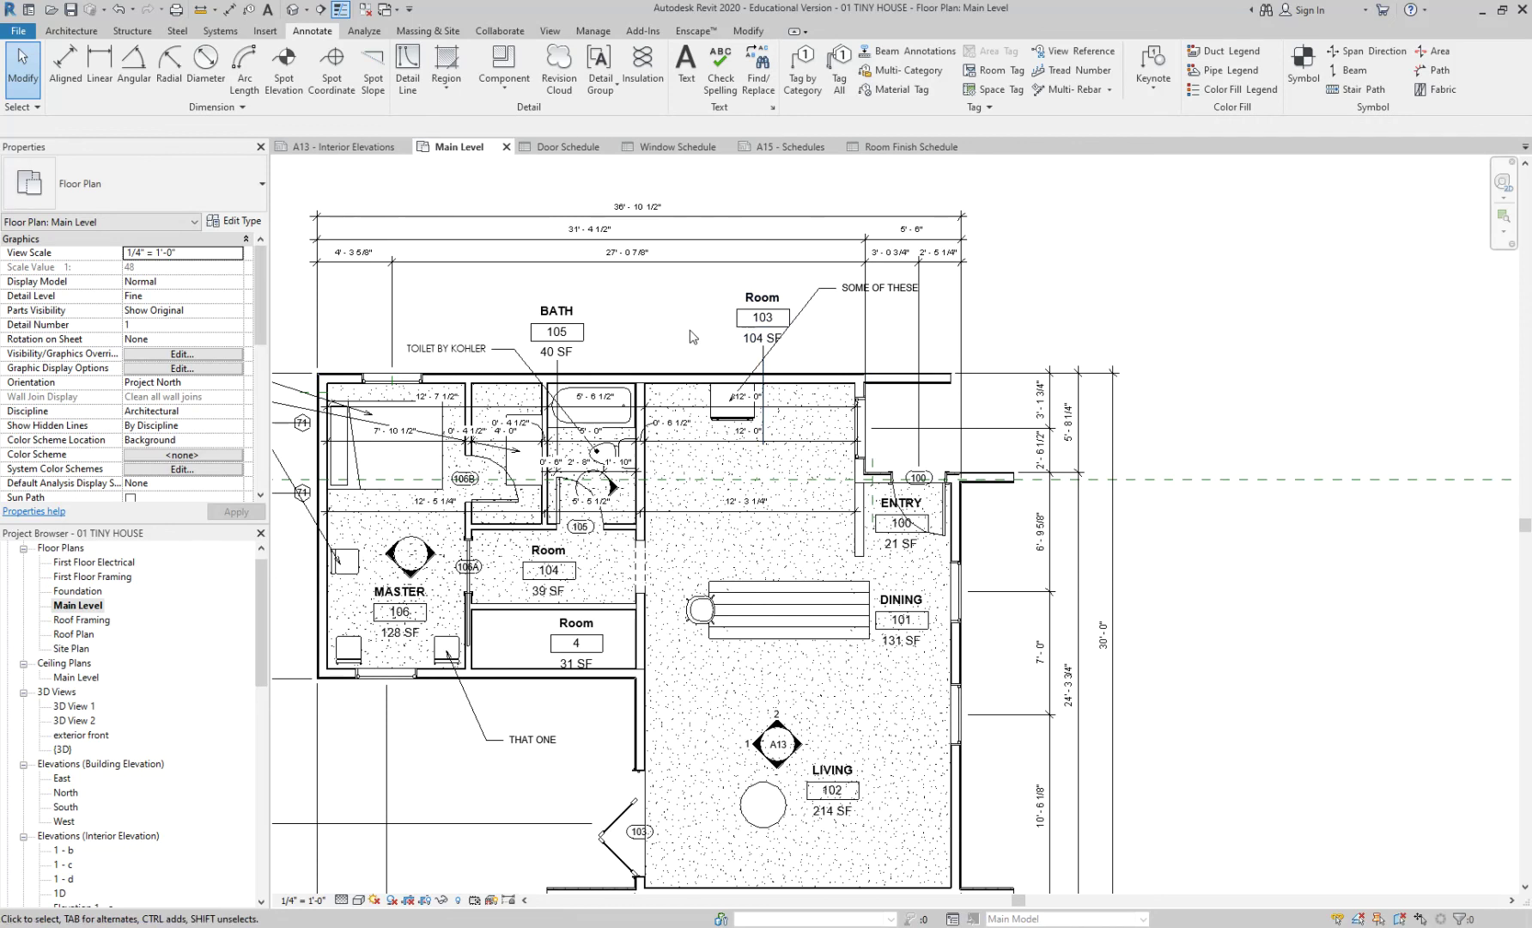
middle_click_drag(700, 340, 649, 335)
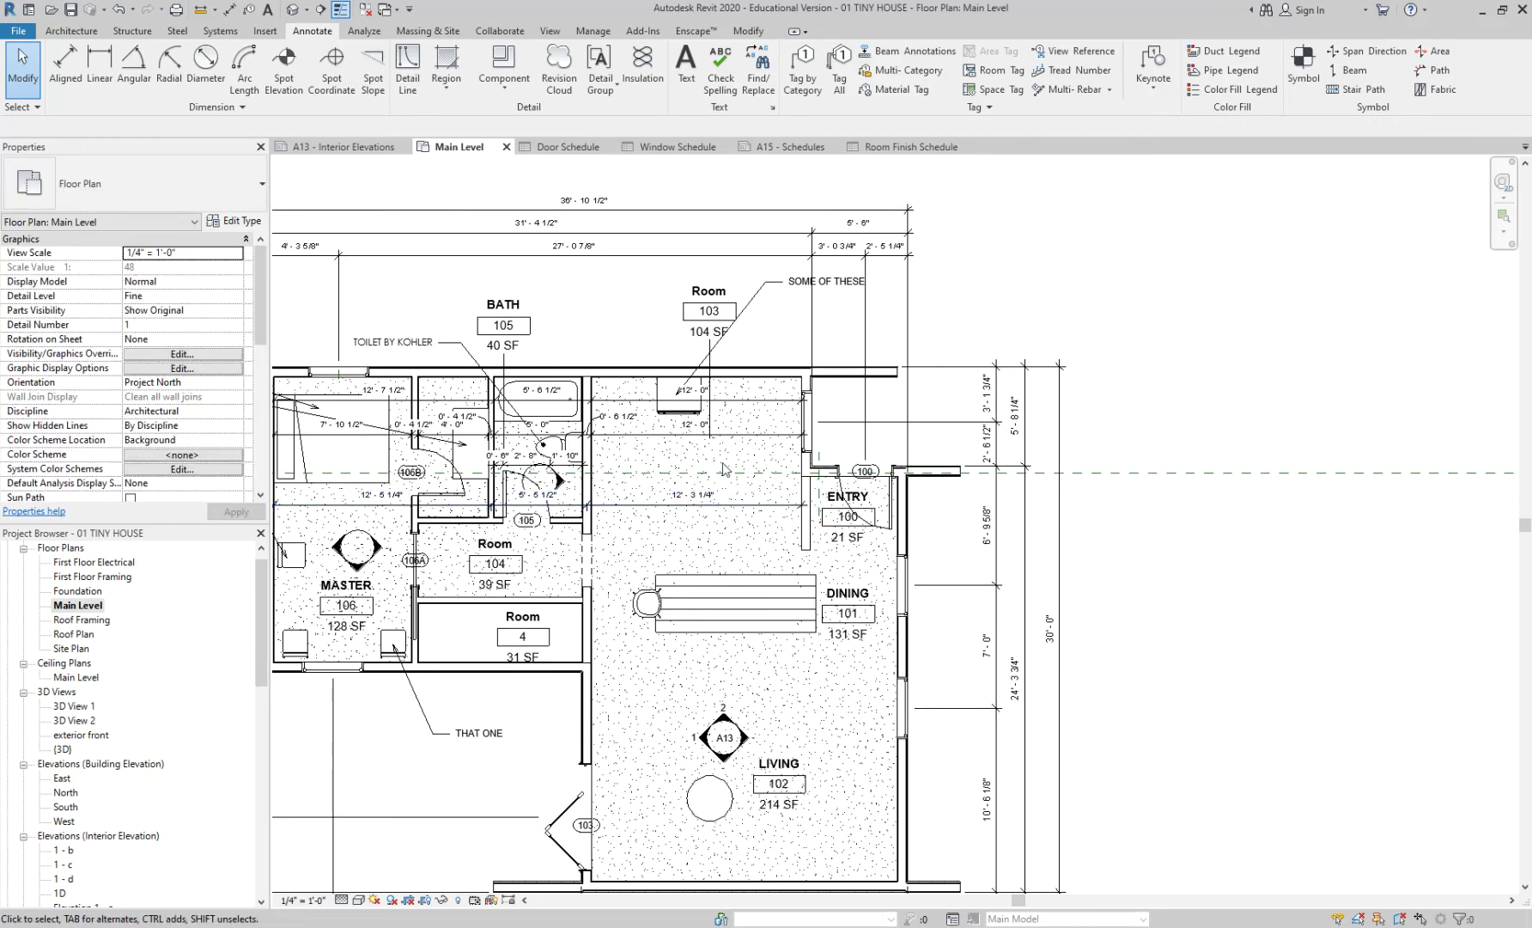
scroll(724, 468, "up", 1)
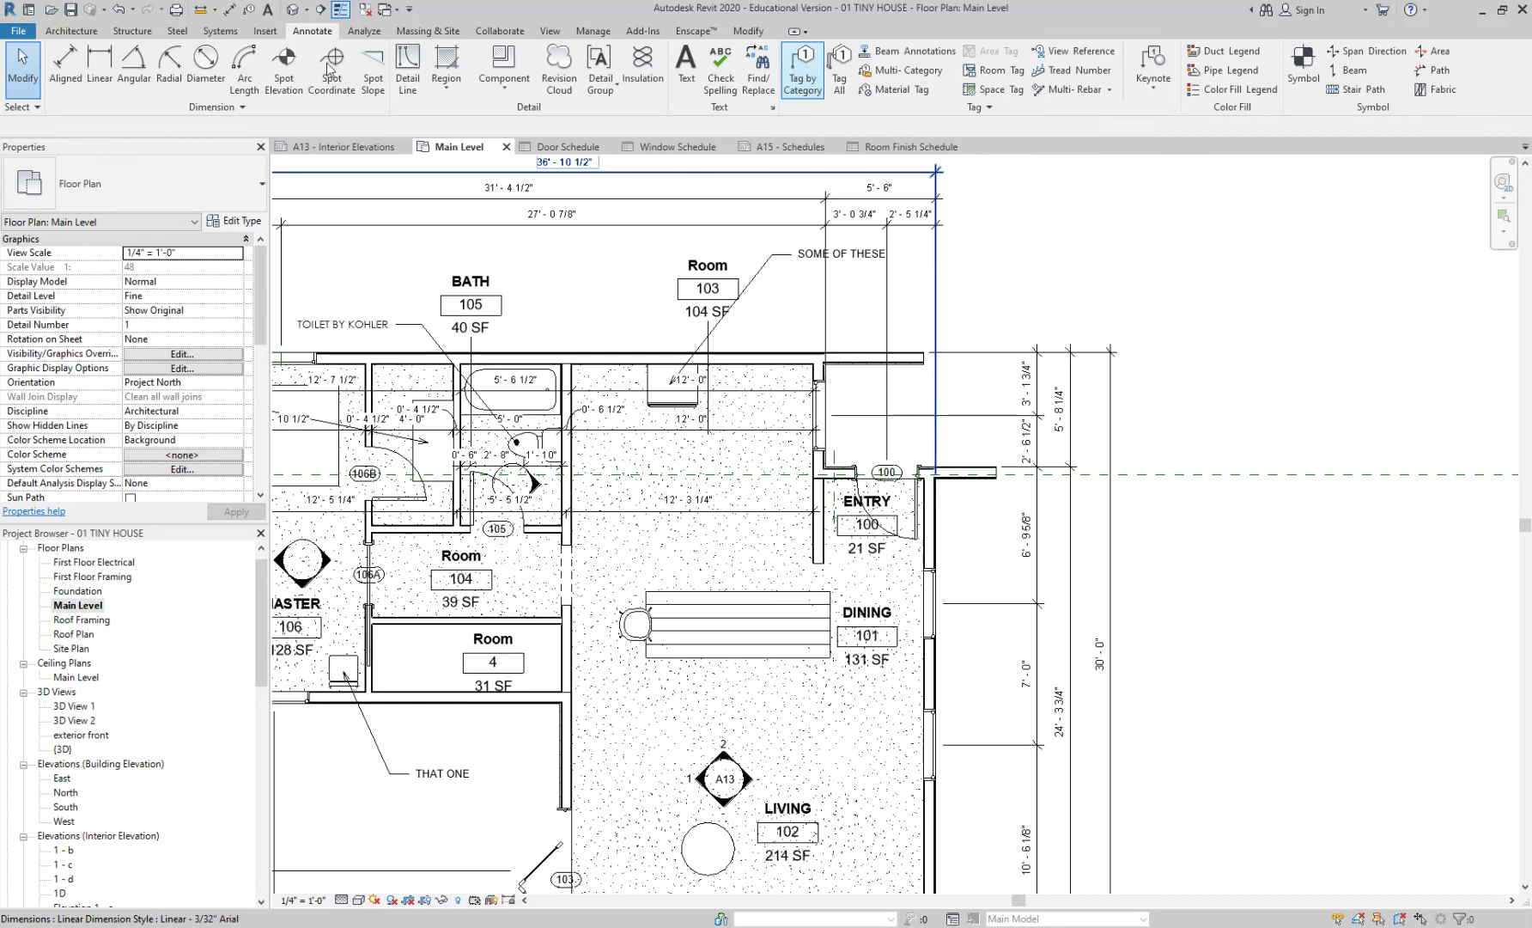
left_click(74, 32)
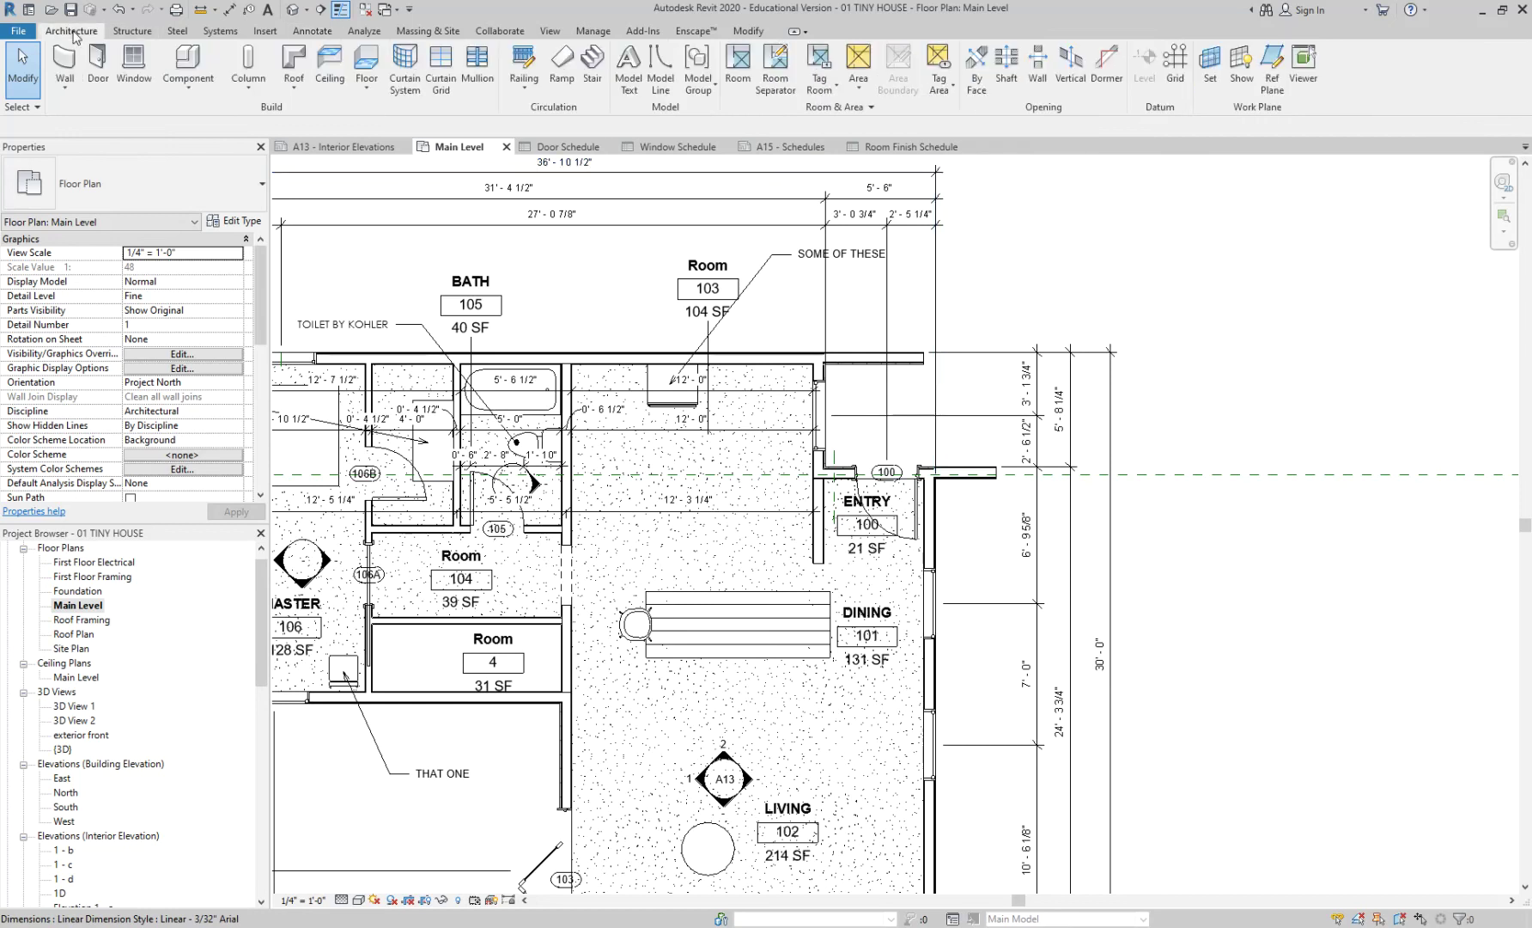
left_click(821, 73)
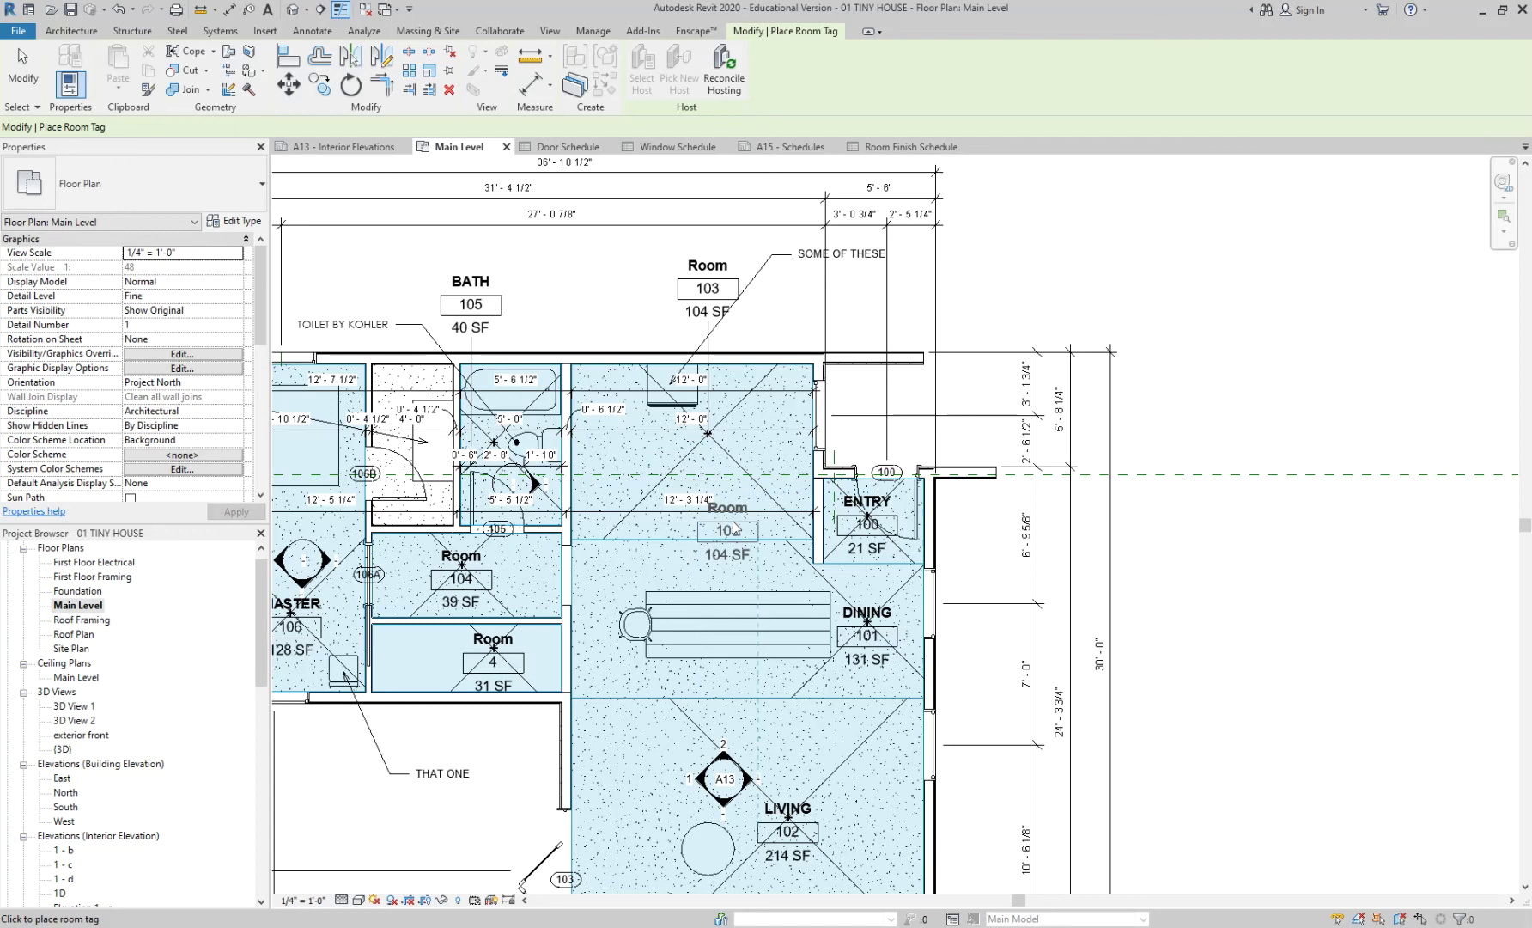
scroll(734, 527, "down", 1)
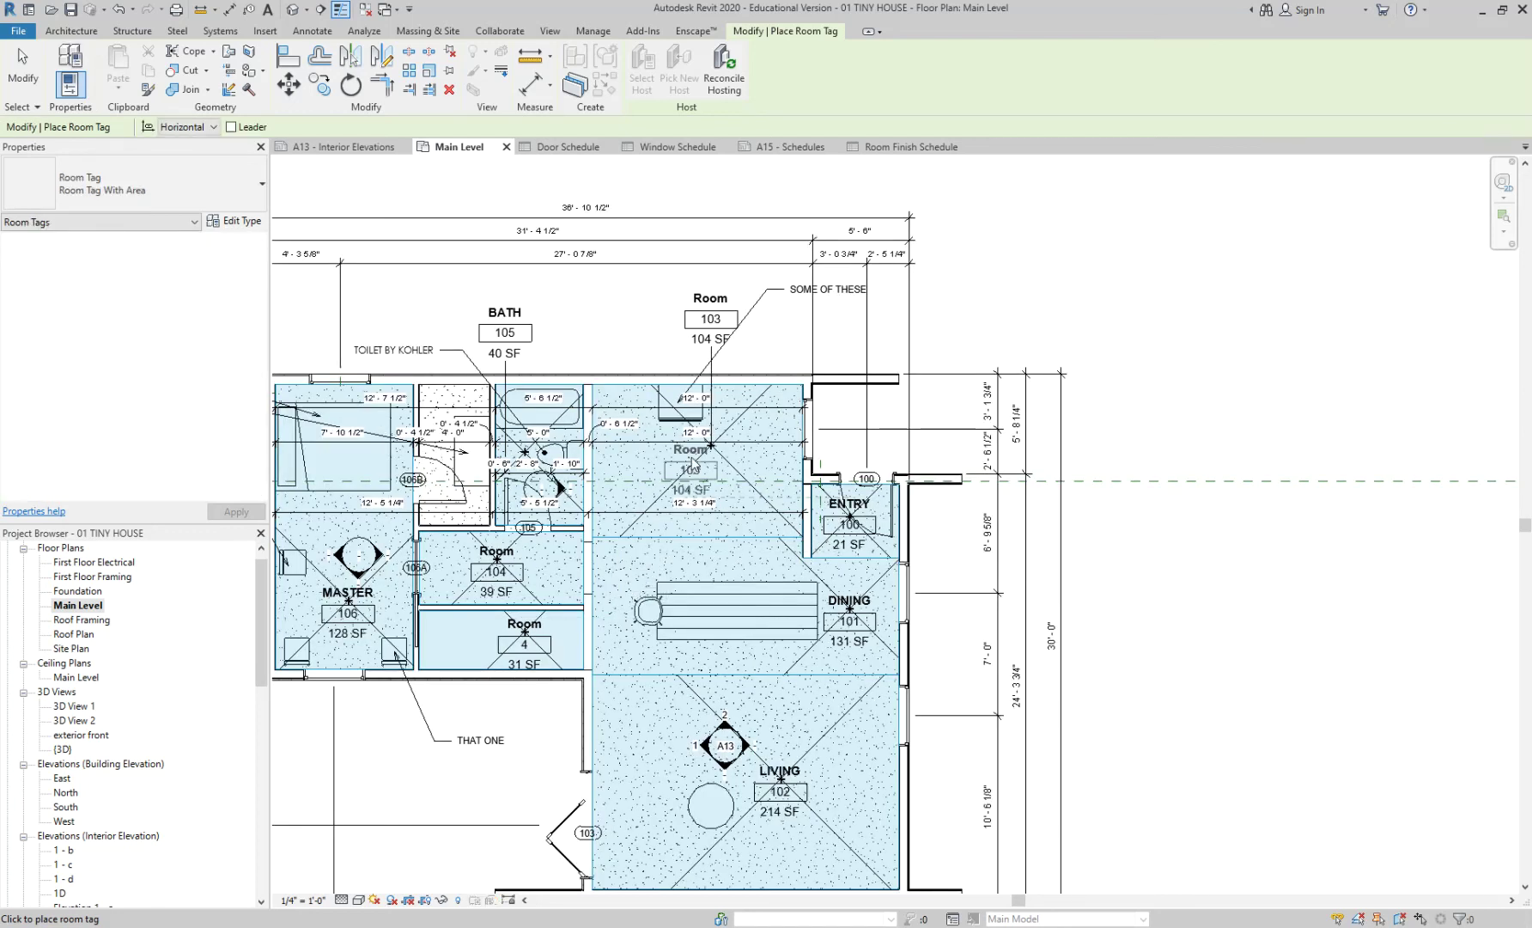
middle_click_drag(664, 470, 845, 470)
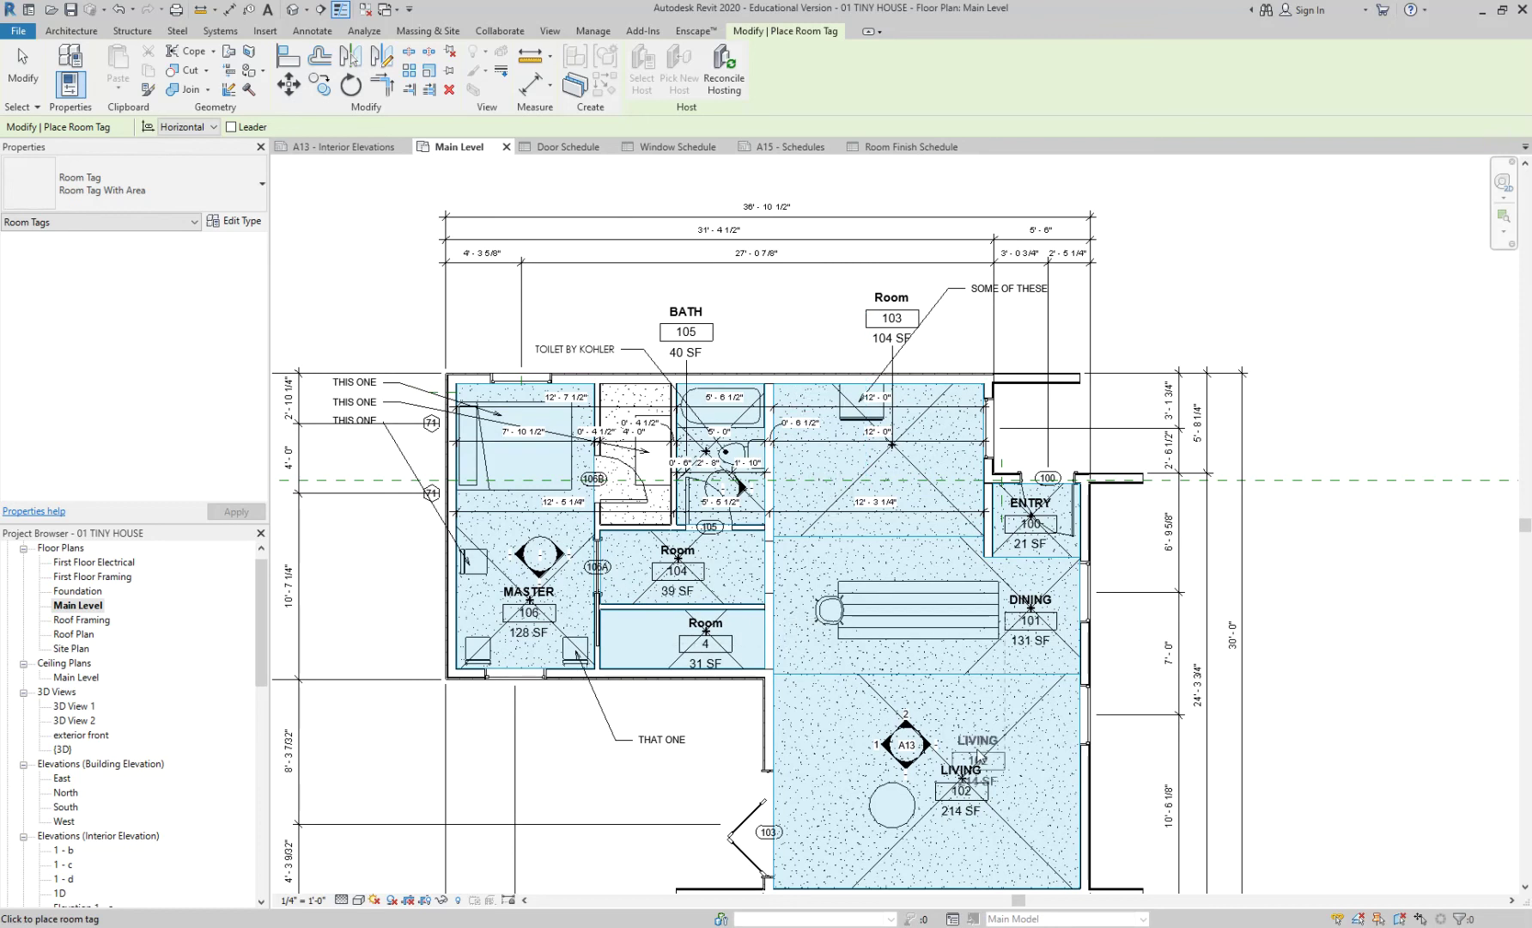
key("Escape")
key("Escape")
Rename room 103 to KITCHEN through its tag on the Main Level plan
scroll(898, 319, "up", 3)
left_click(897, 287)
left_click(895, 284)
type("K")
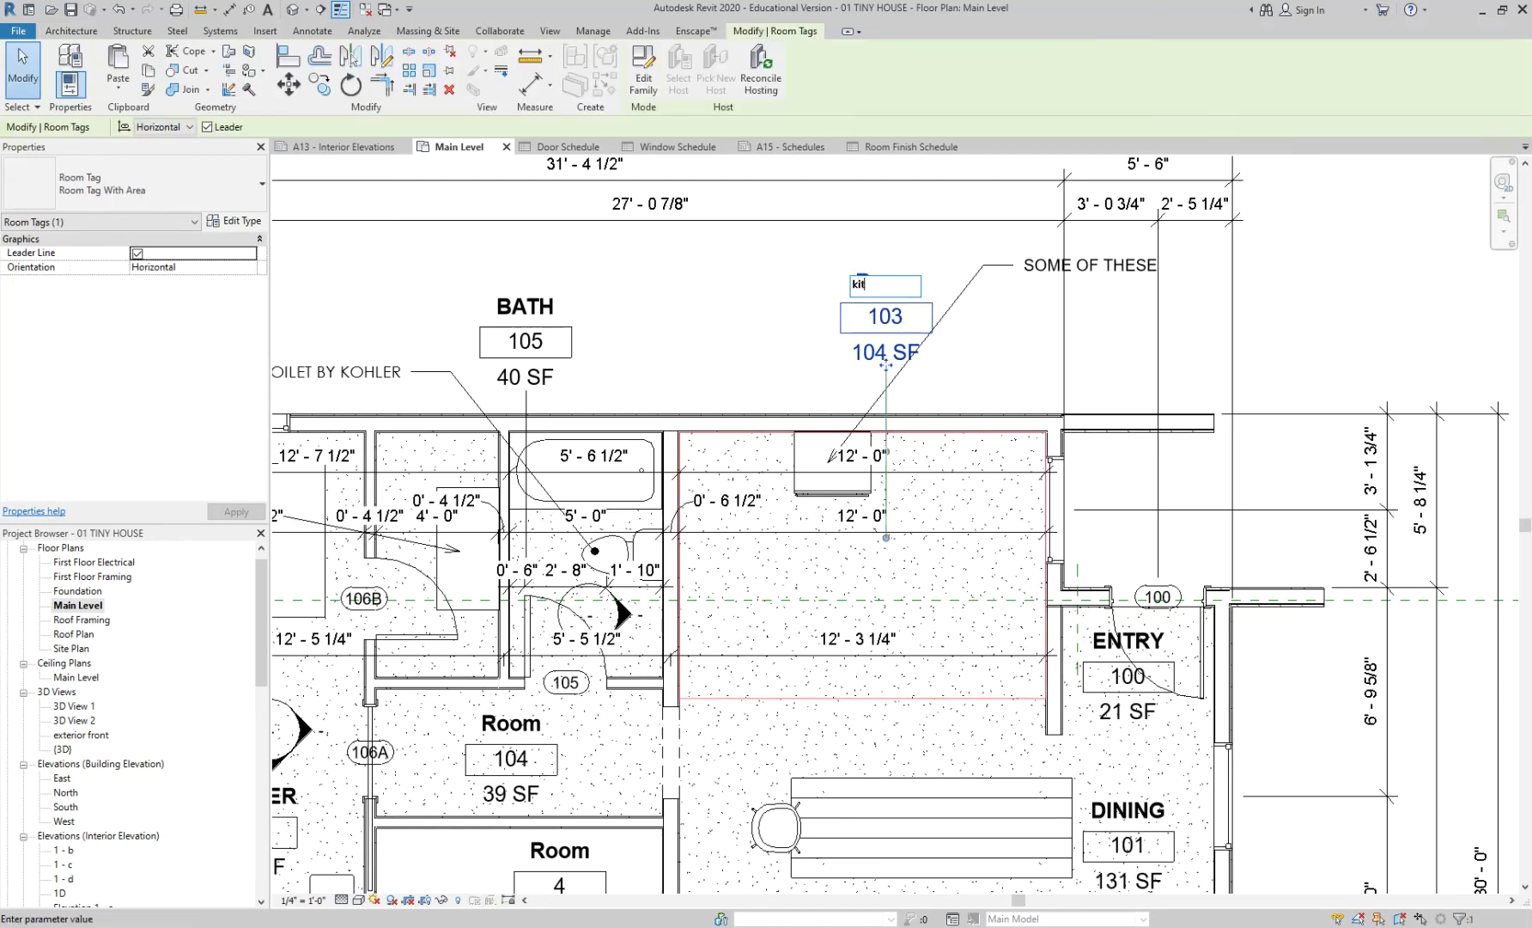
type("ITCHEN")
key("Return")
left_click(709, 367)
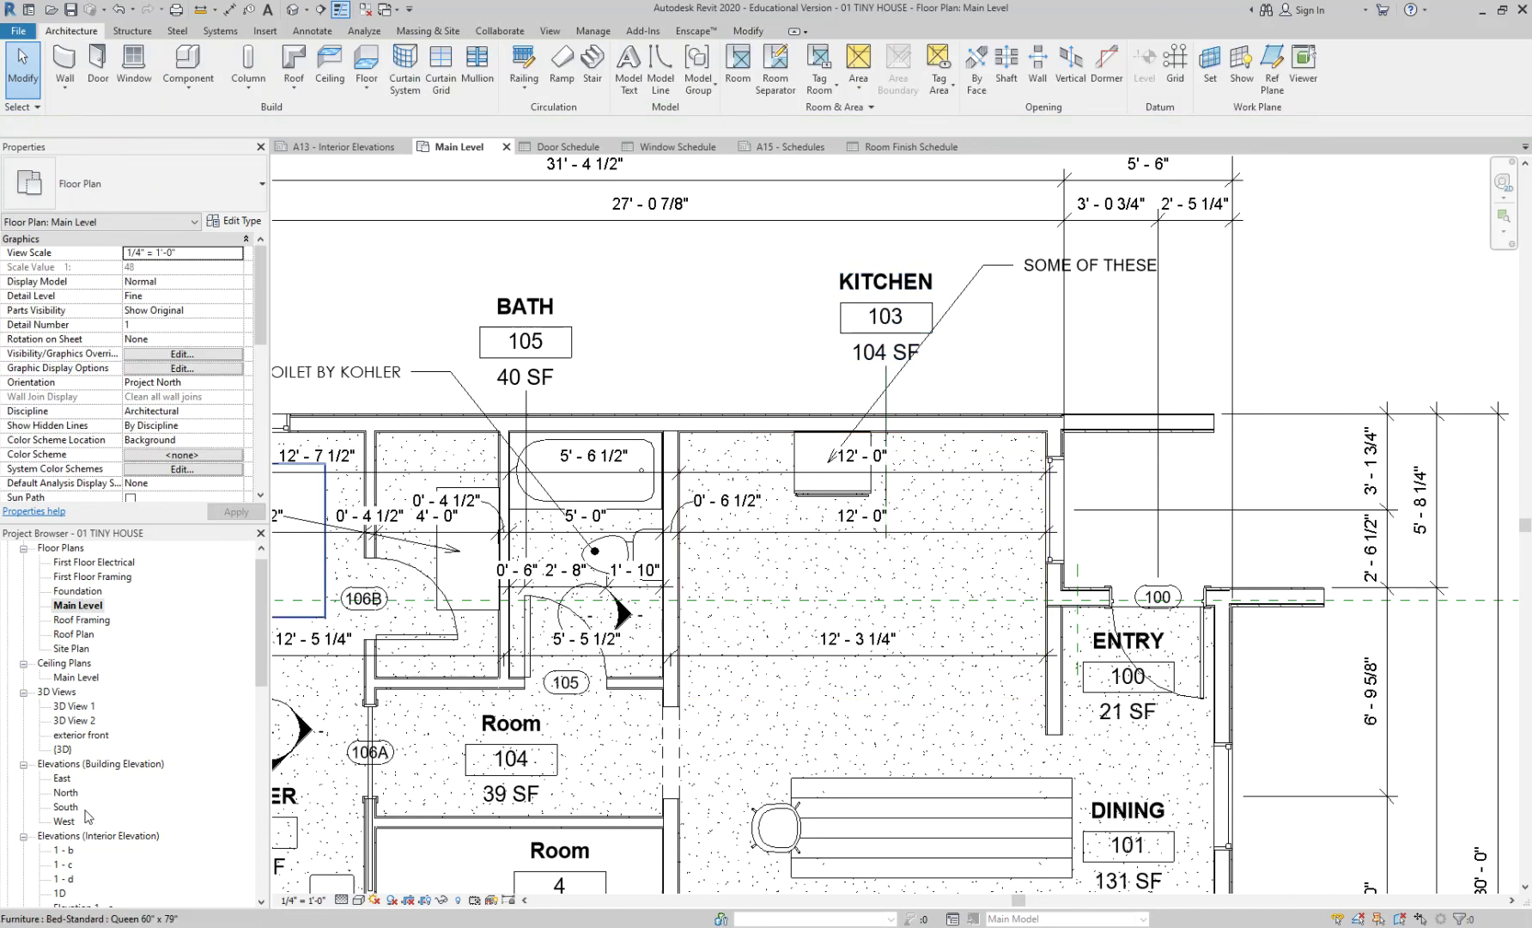
Reopen the Room Finish Schedule and check the name of room 103
scroll(95, 816, "down", 3)
scroll(86, 814, "down", 1)
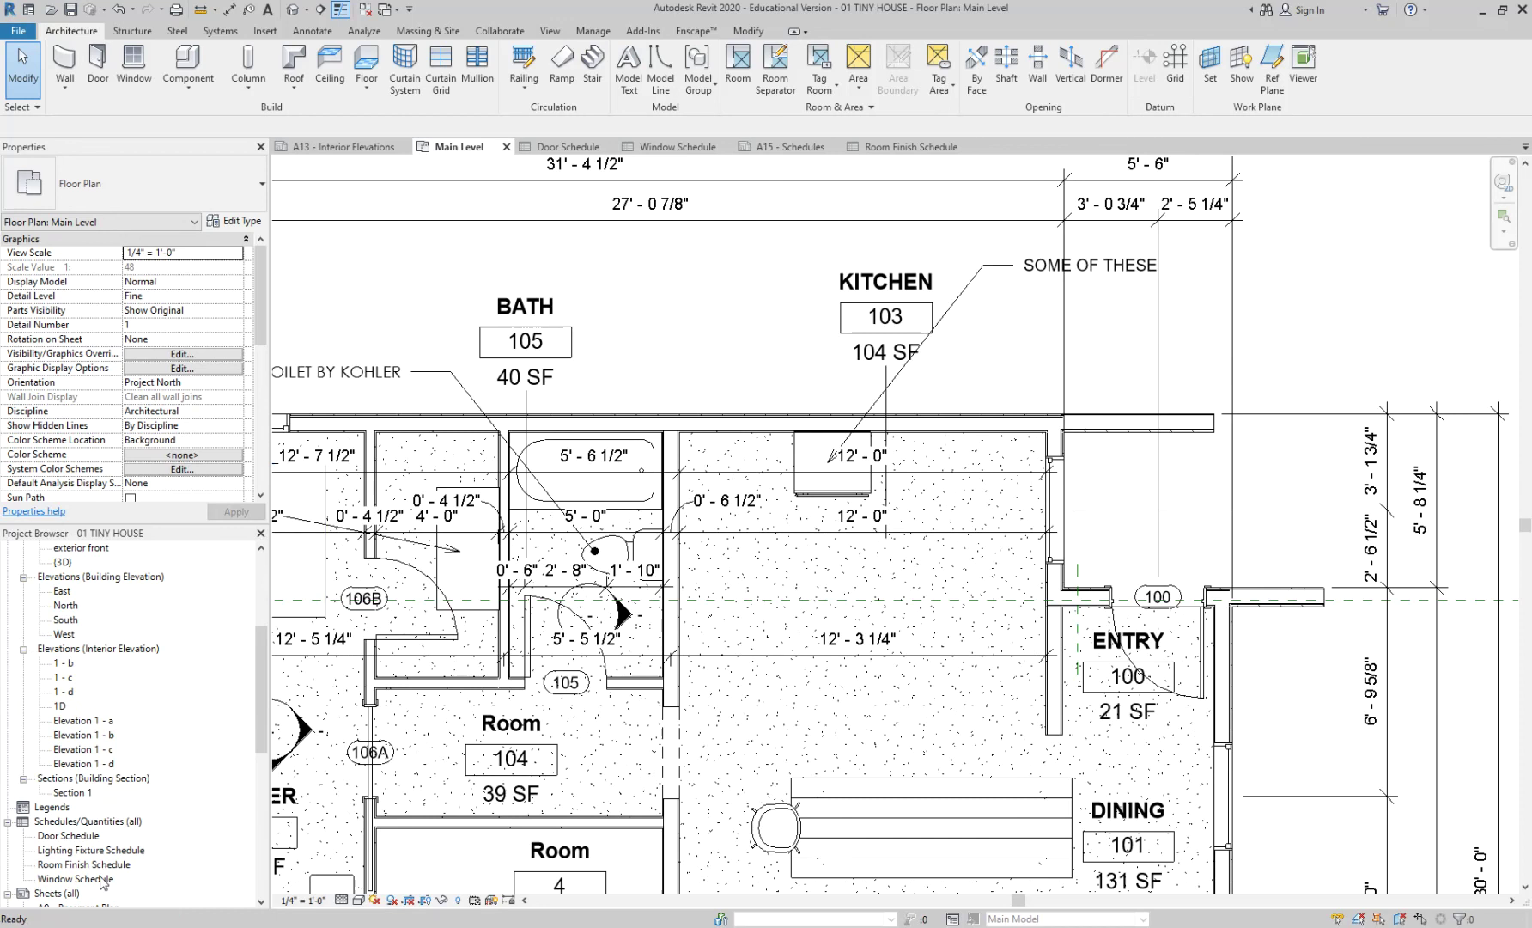
left_click(101, 864)
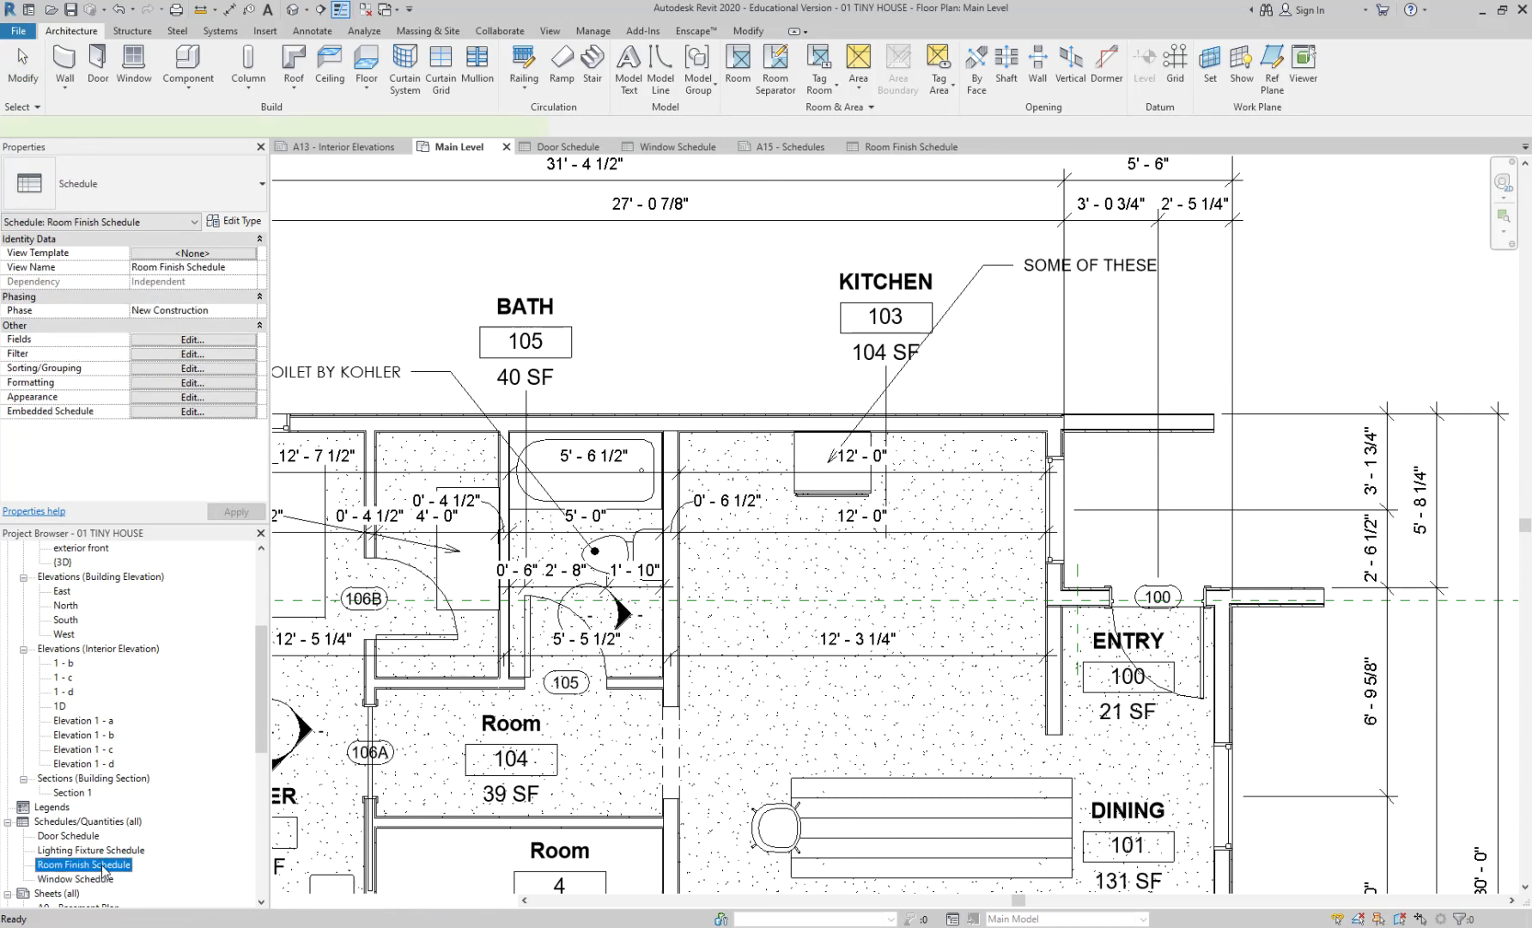
double_click(101, 866)
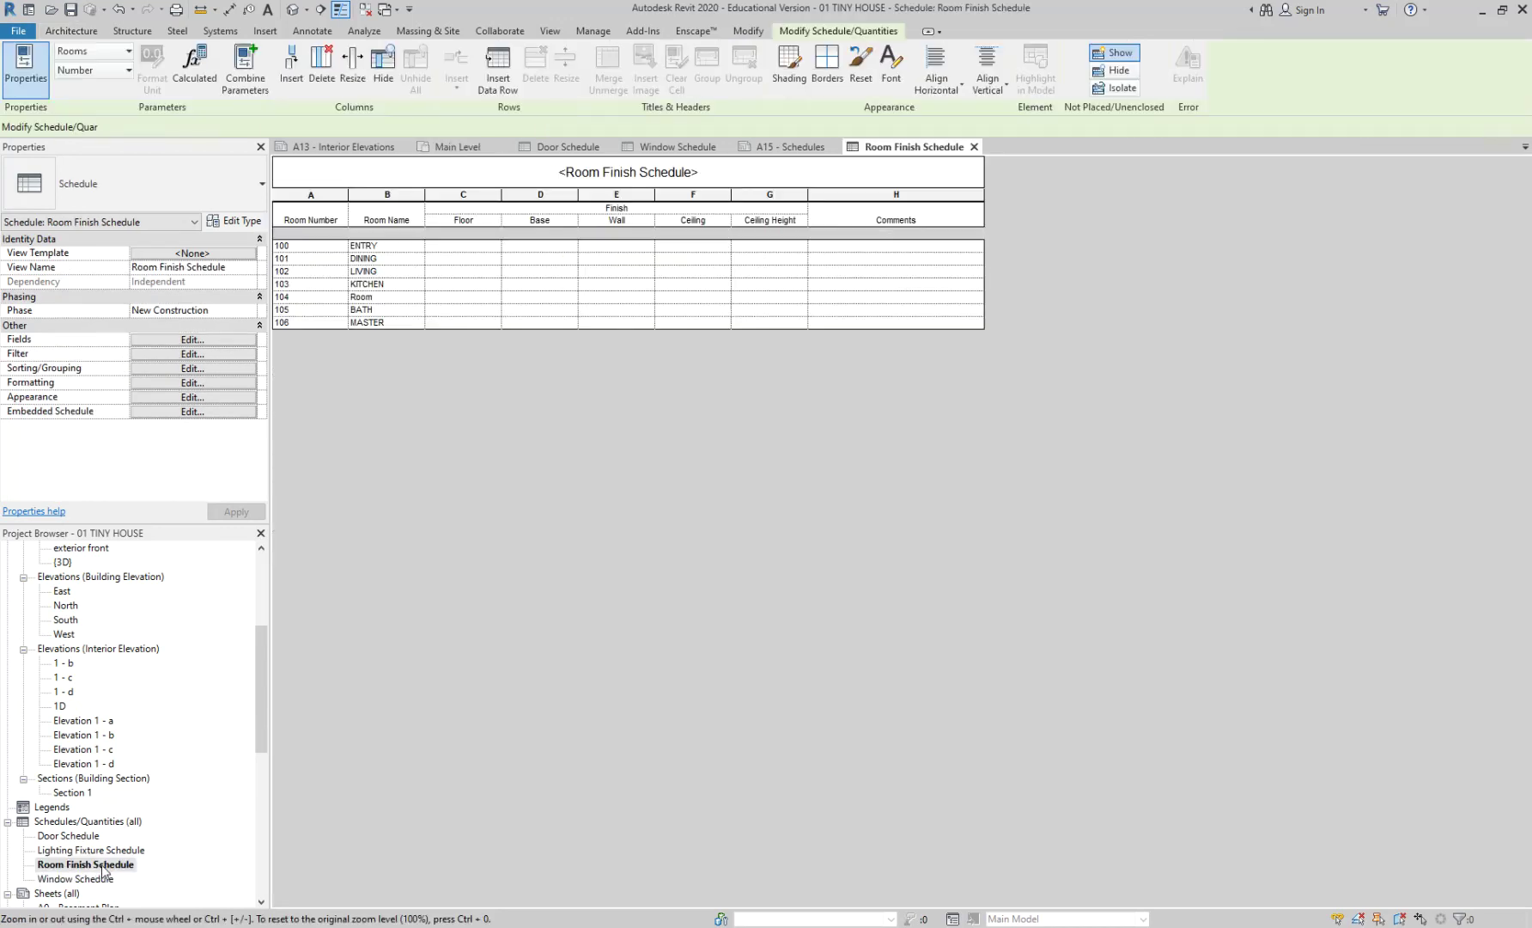
left_click(385, 285)
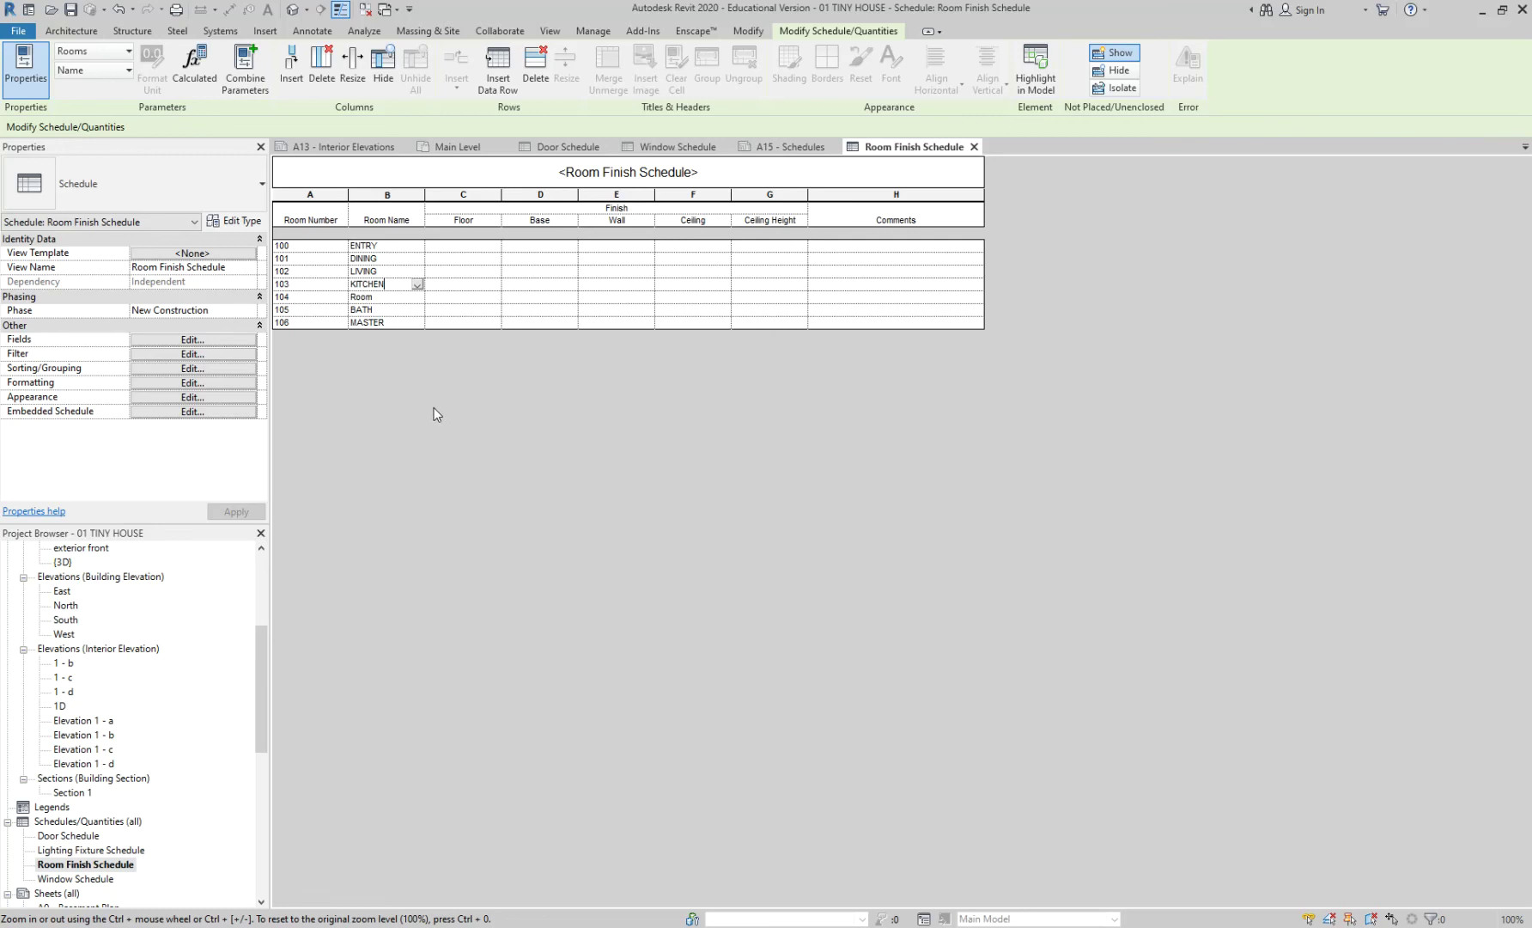
Enter the floor finishes "TILE, TYPE OF TILE" for ENTRY and "WOOD, SKFJSLDF" for DINING
left_click(465, 247)
type("TILE,")
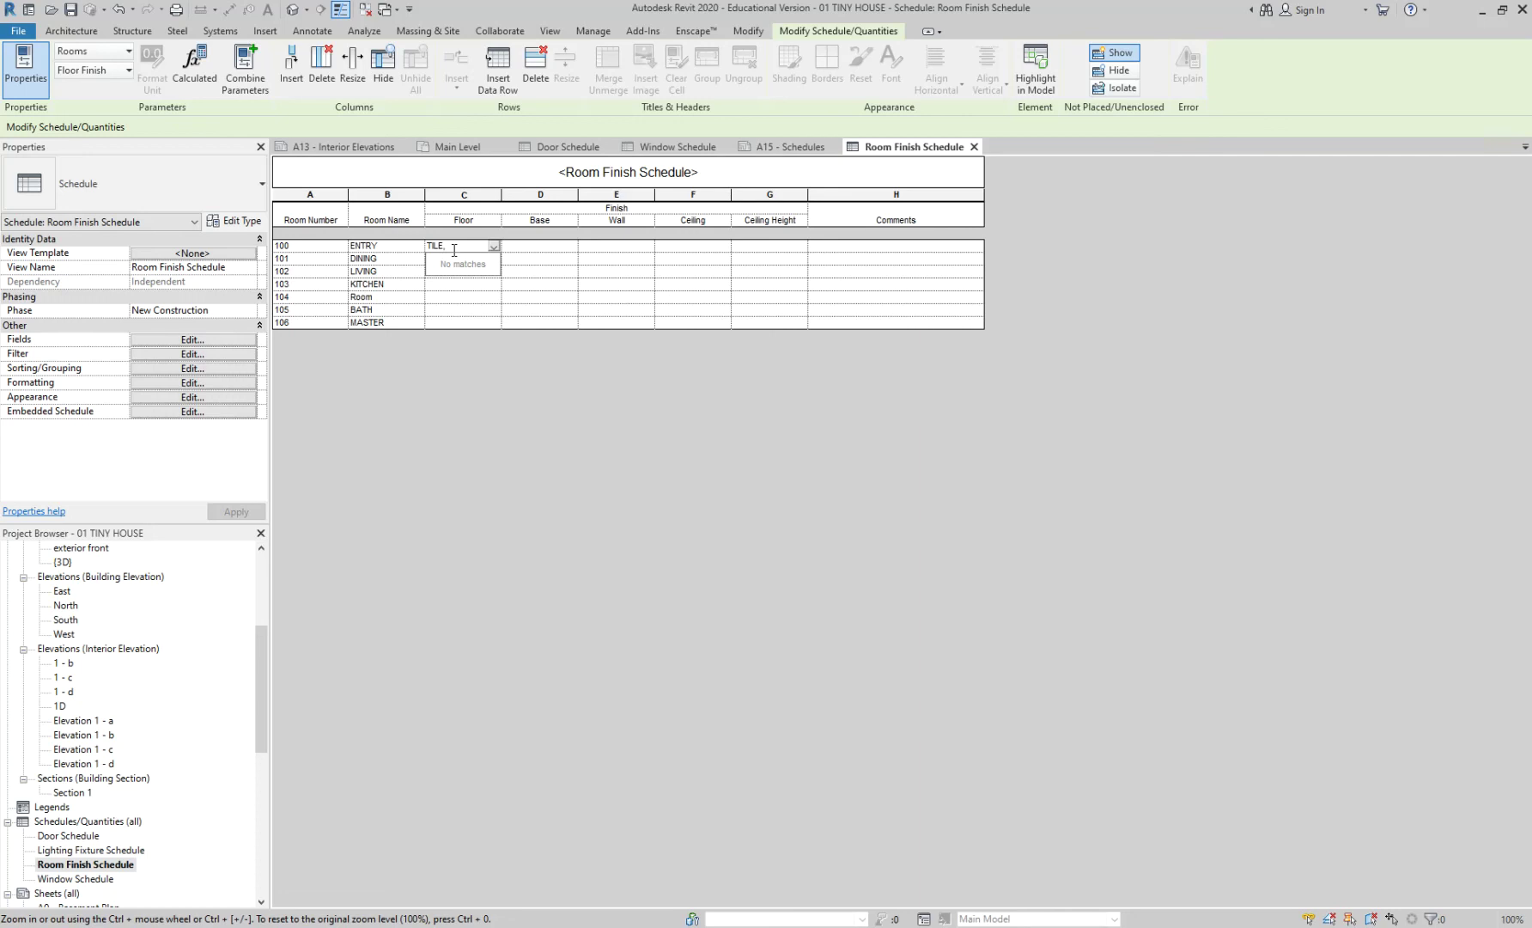
type(" TYPE OF T")
left_click(456, 258)
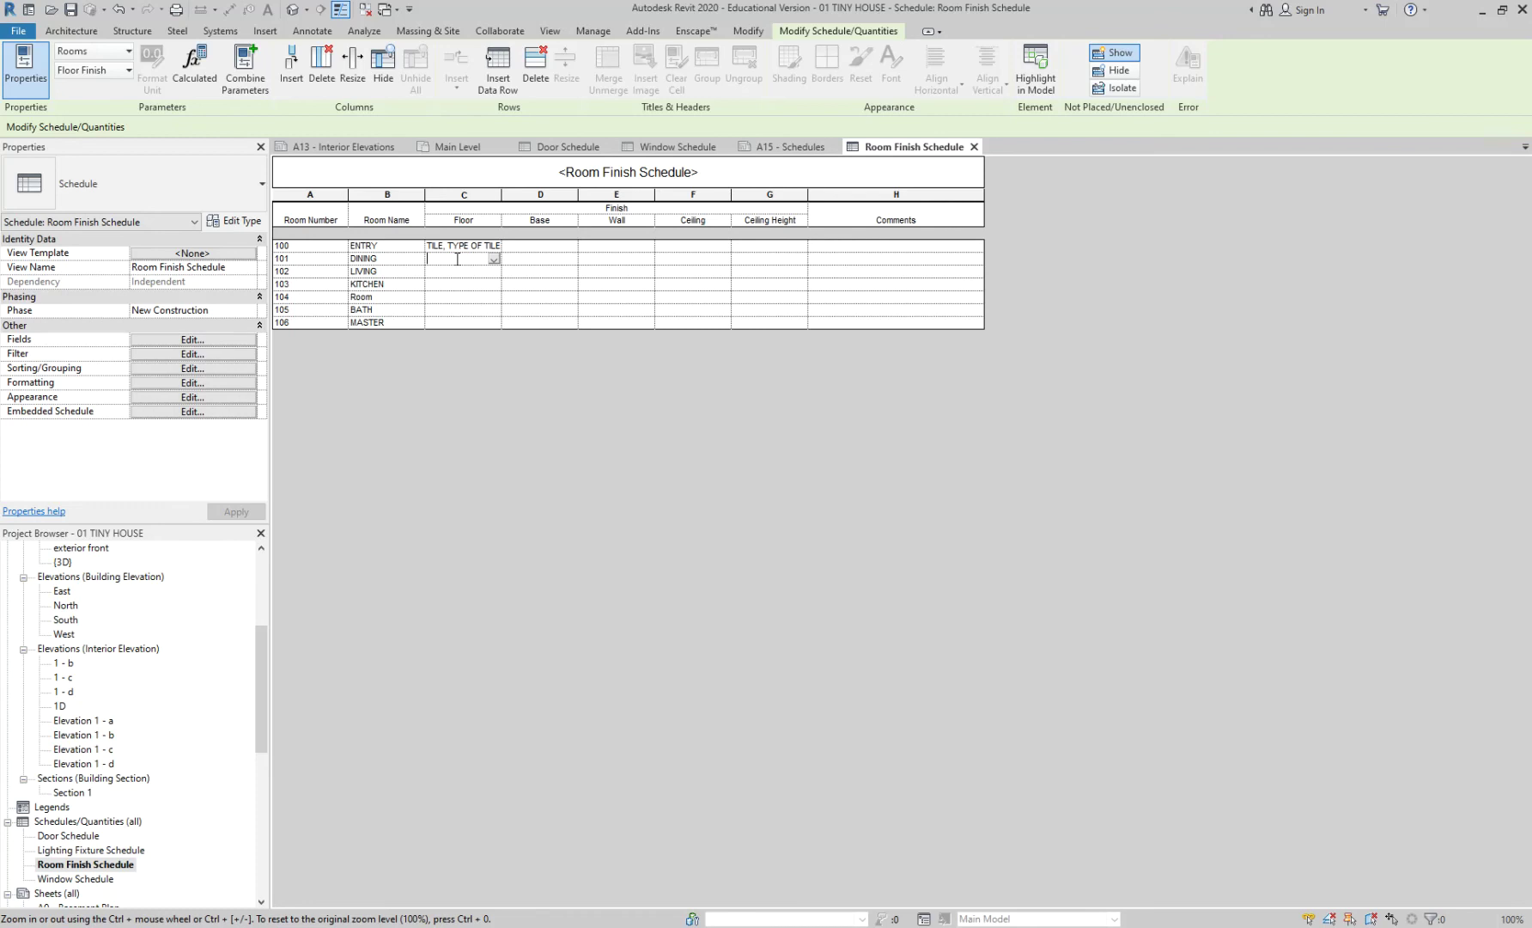
type("WOOD, SKFJSLDF")
left_click(465, 273)
left_click(621, 248)
Add a project parameter named NORTH WALL with parameter type Text to the Room Finish Schedule's fields
left_click(190, 341)
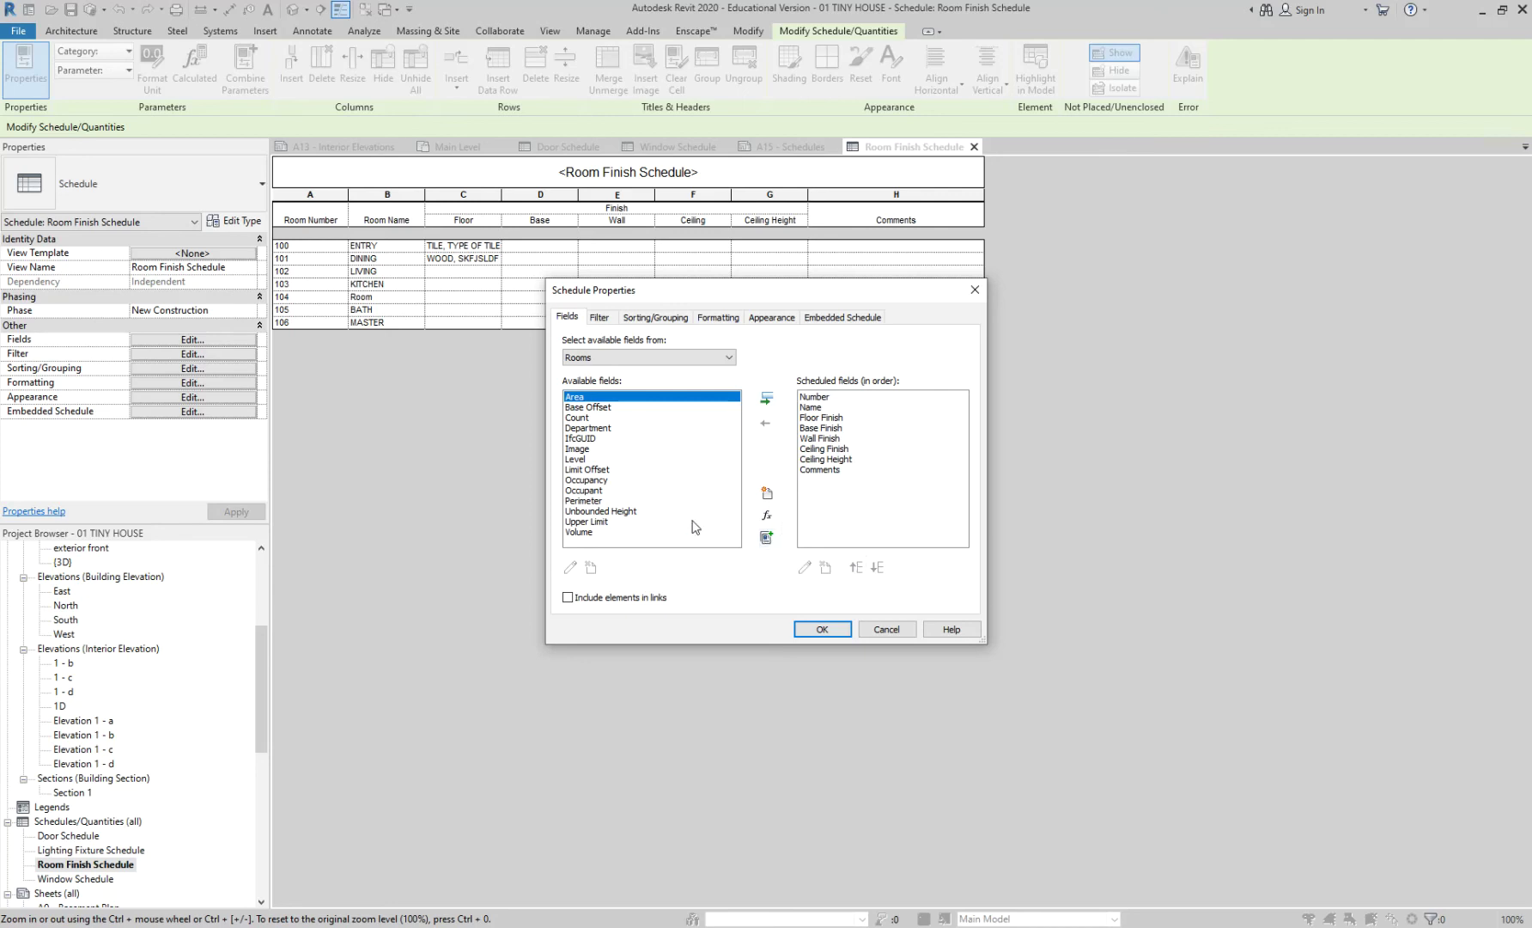
left_click(586, 521)
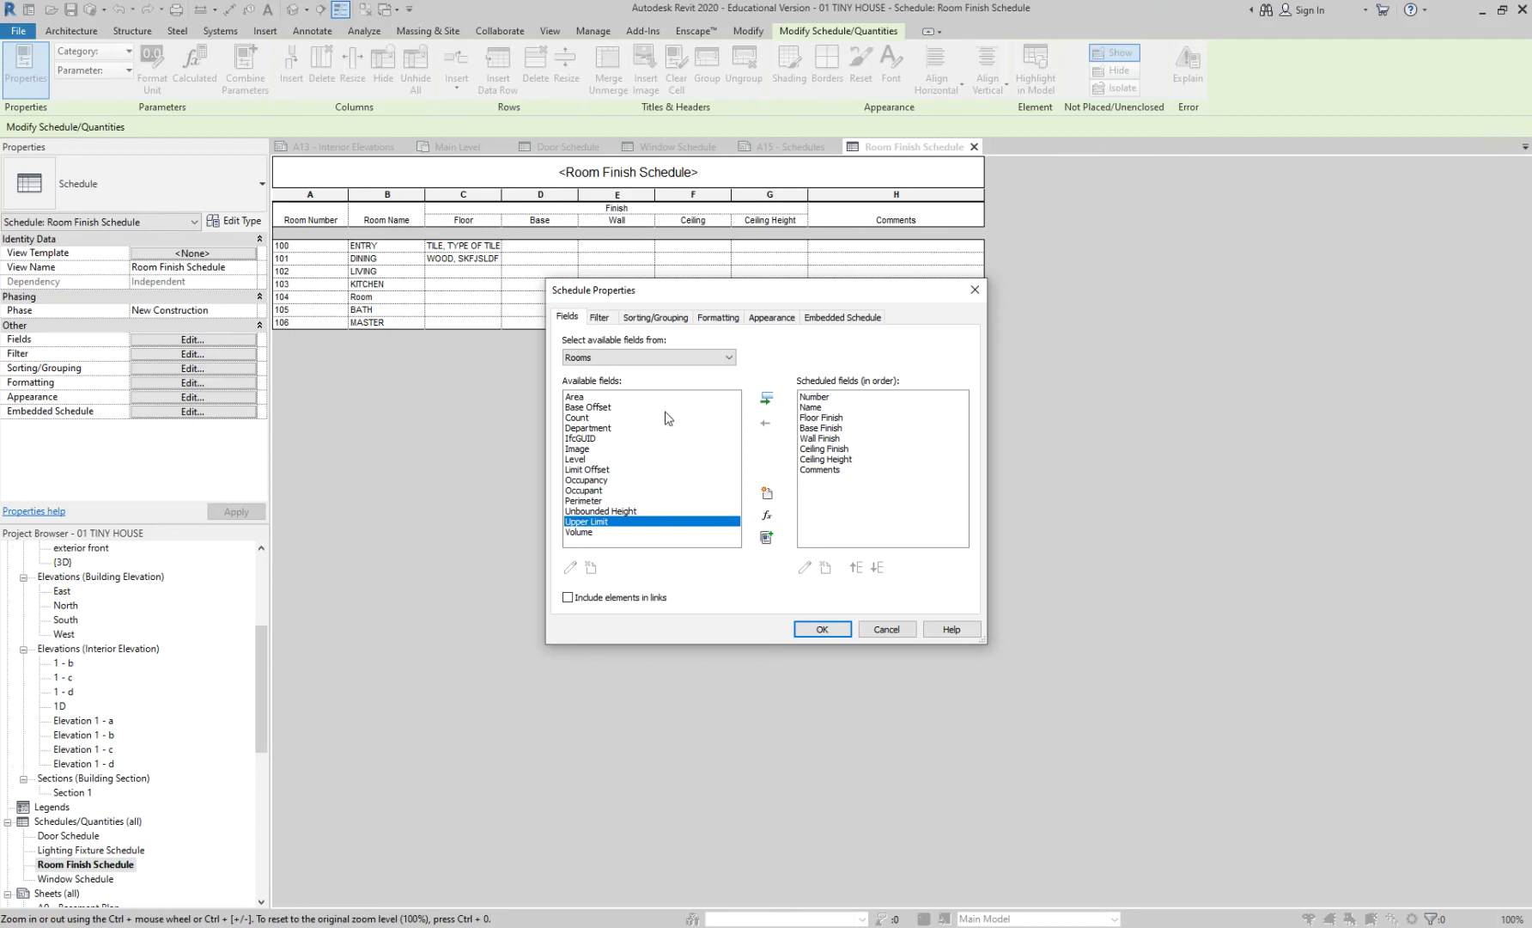
left_click(630, 406)
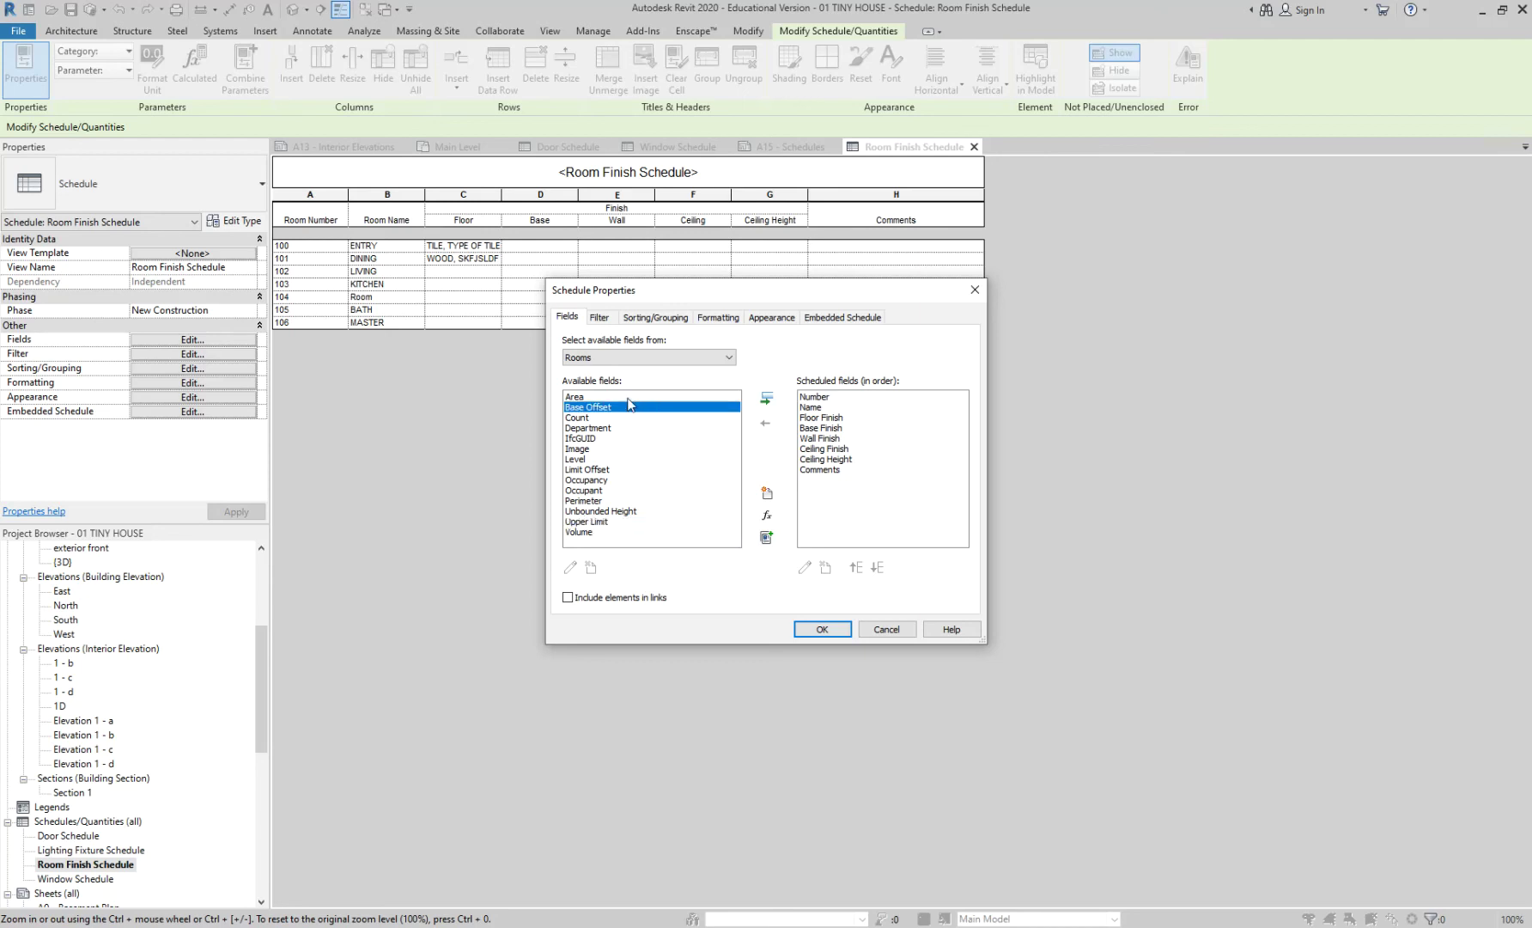
left_click(767, 494)
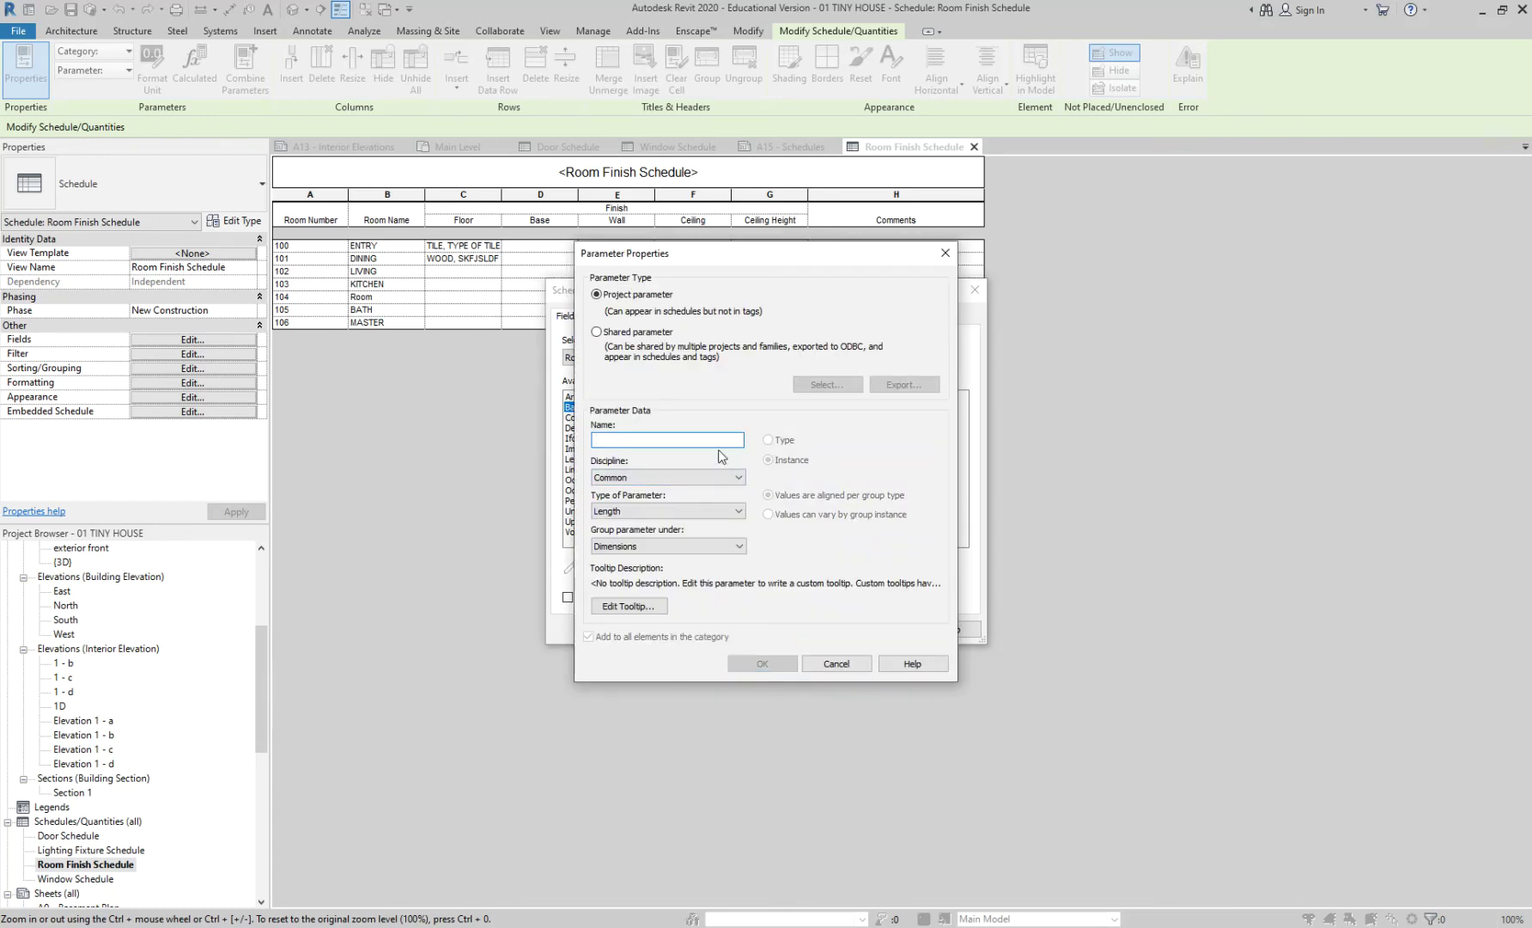
type("nor")
key("BackSpace")
key("BackSpace")
key("BackSpace")
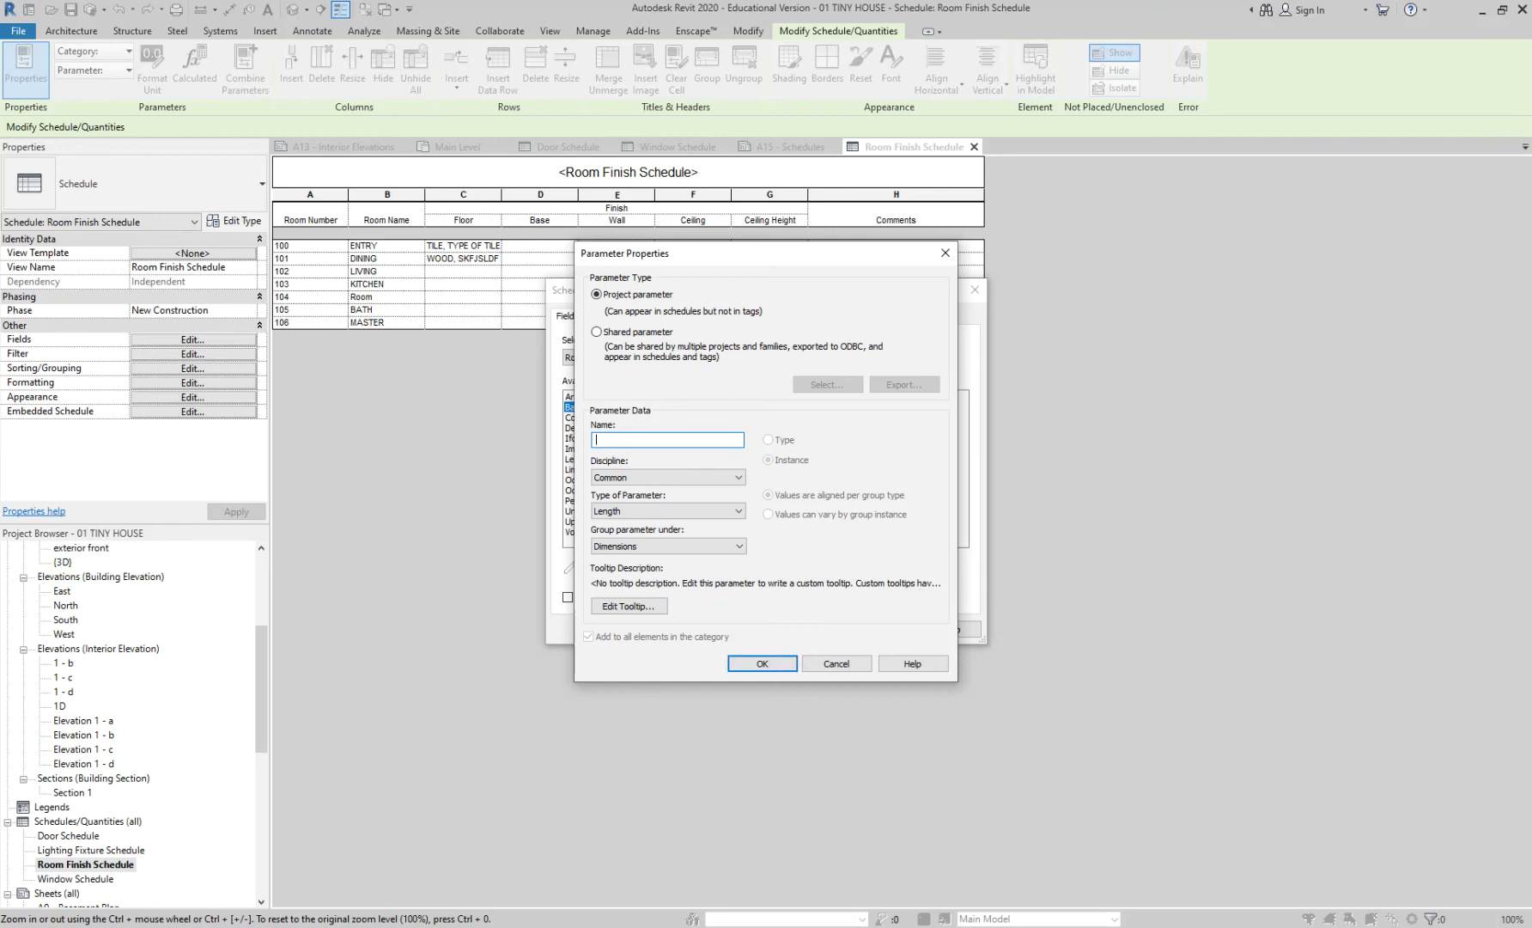
type("NORTH WALL")
left_click(676, 509)
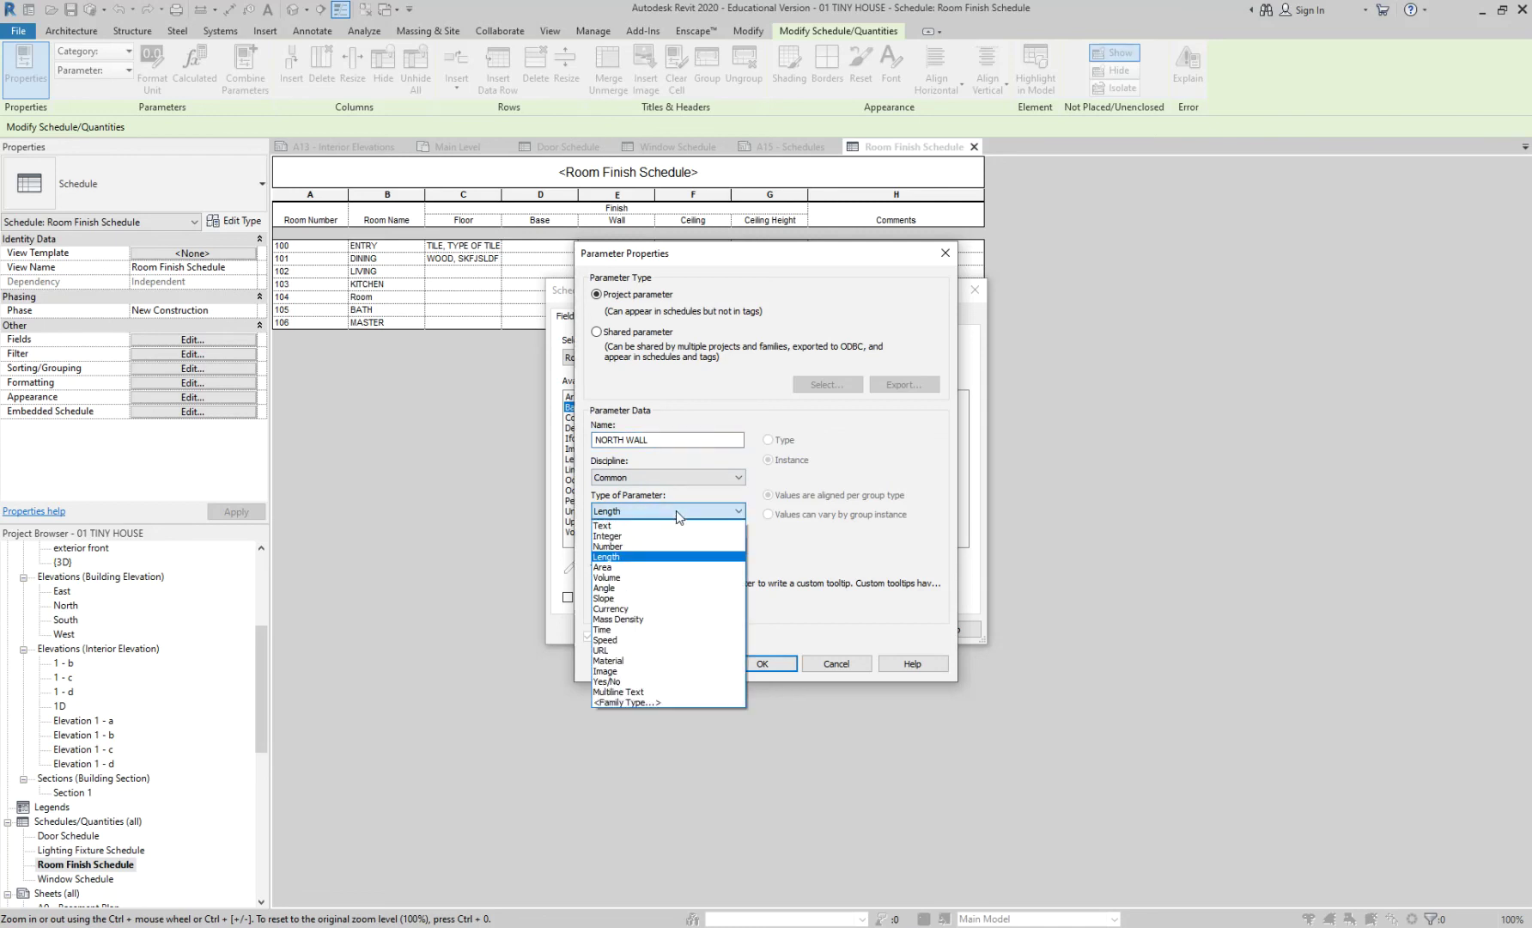
left_click(634, 526)
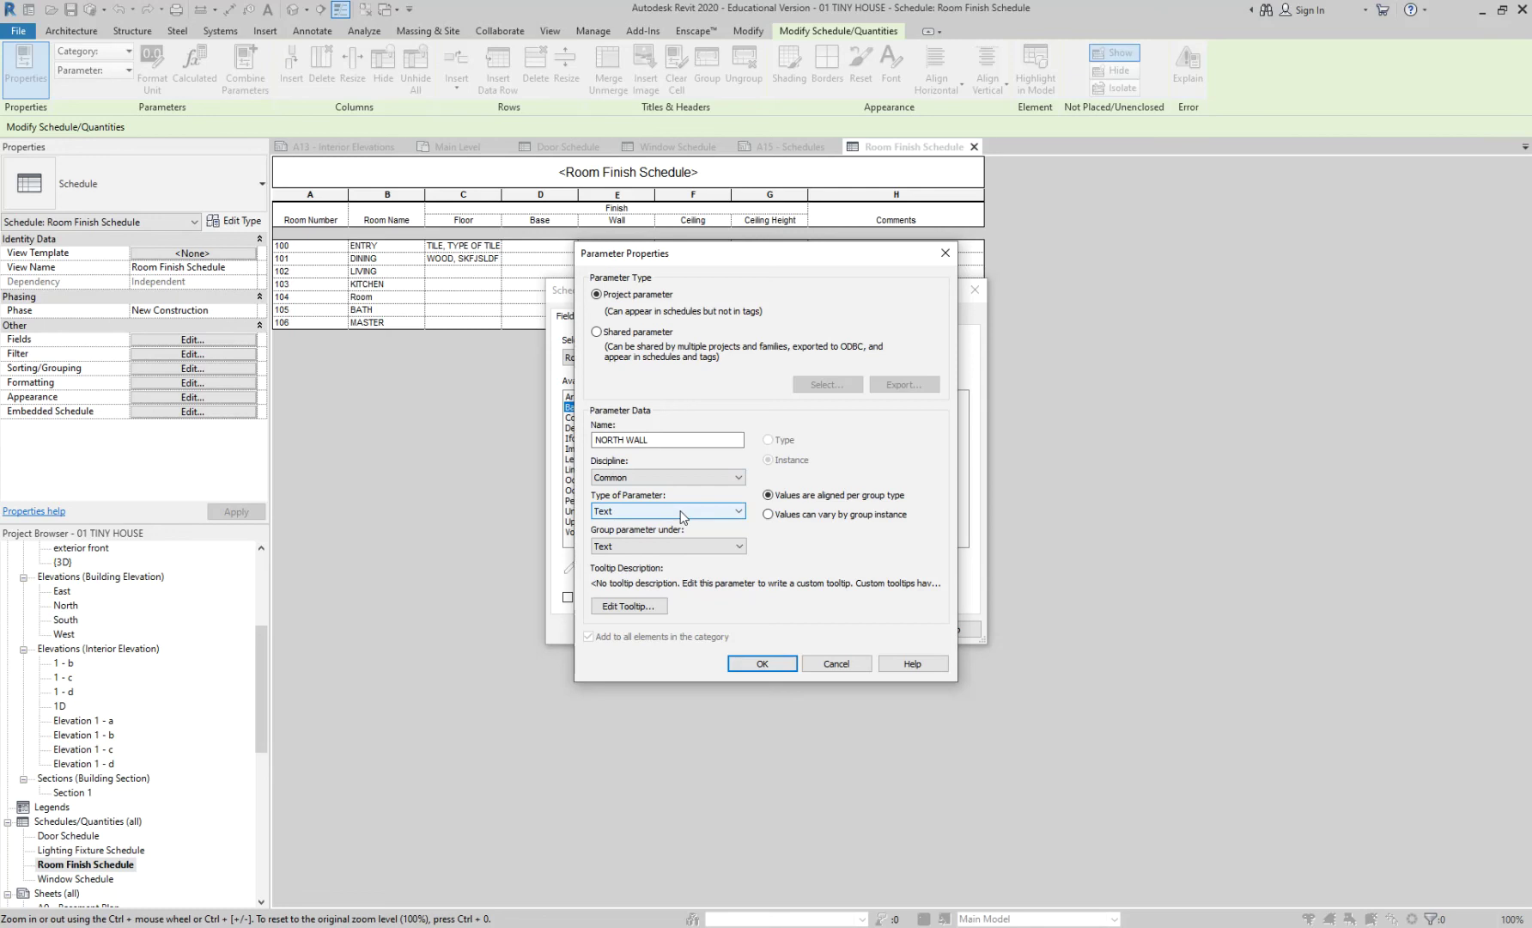
left_click(770, 663)
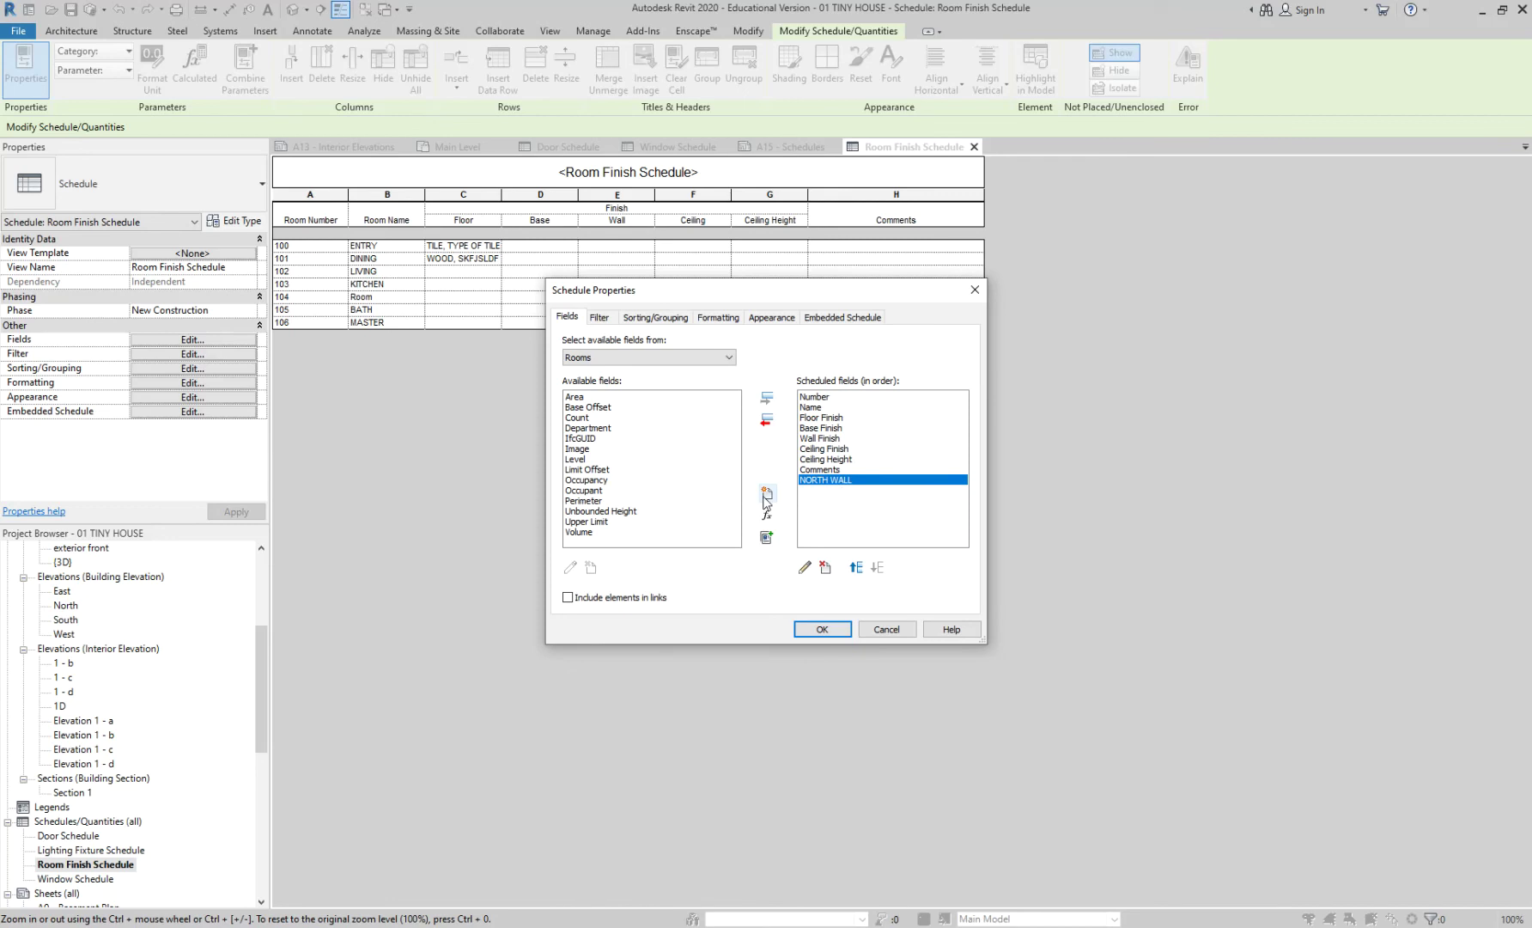
Rename the NORTH WALL parameter to North Wall
left_click(804, 568)
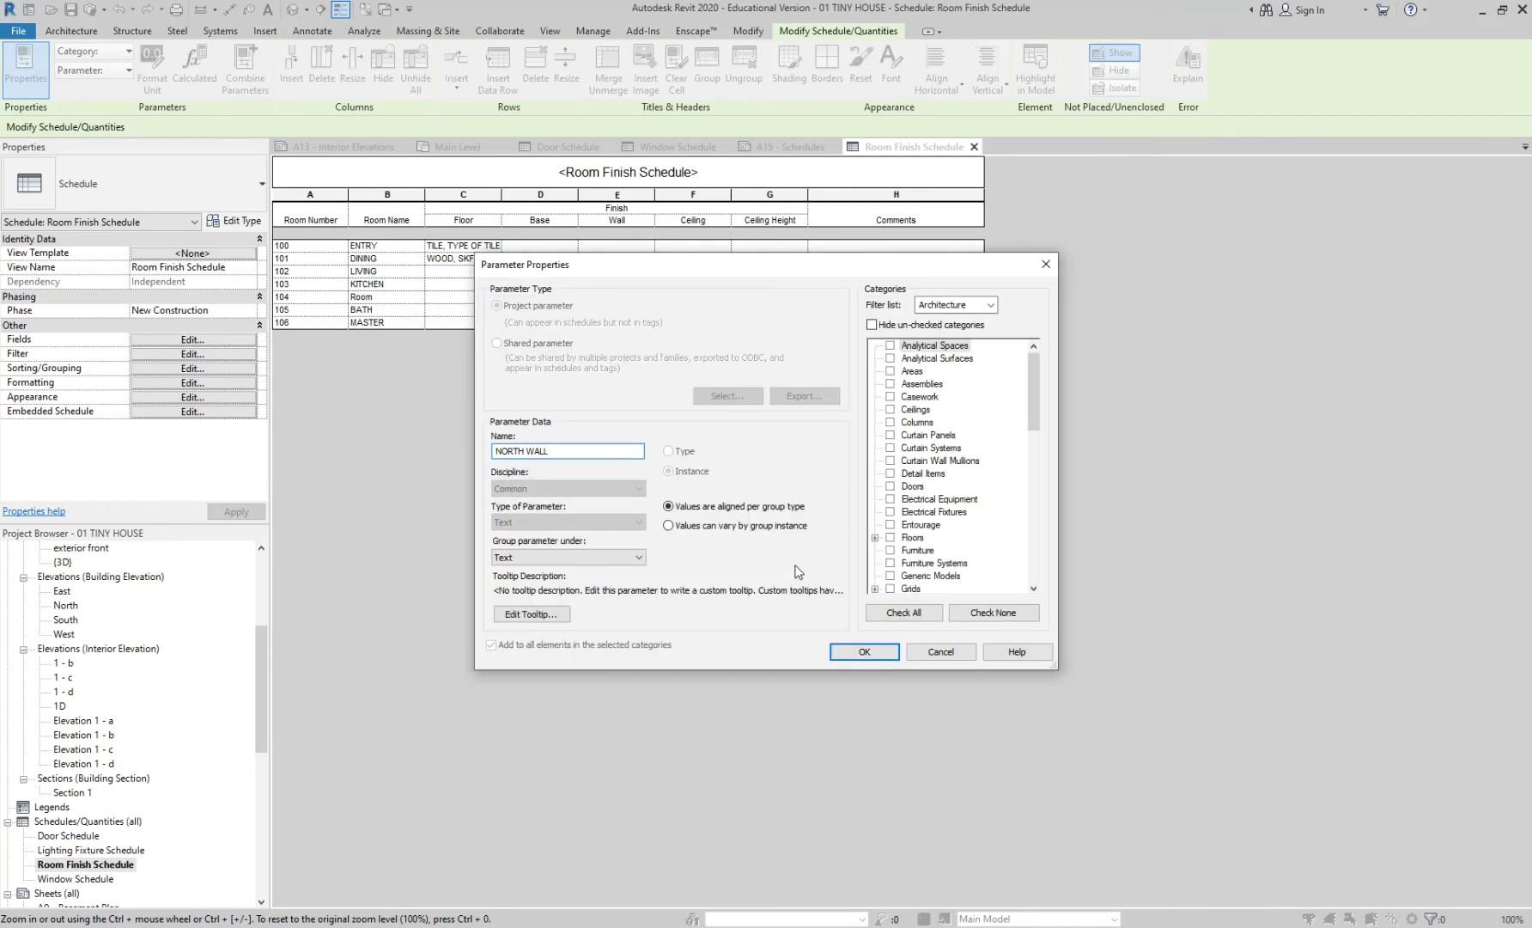
left_click_drag(594, 452, 484, 456)
type("North wa")
key("BackSpace")
key("BackSpace")
type("Wall")
left_click(870, 650)
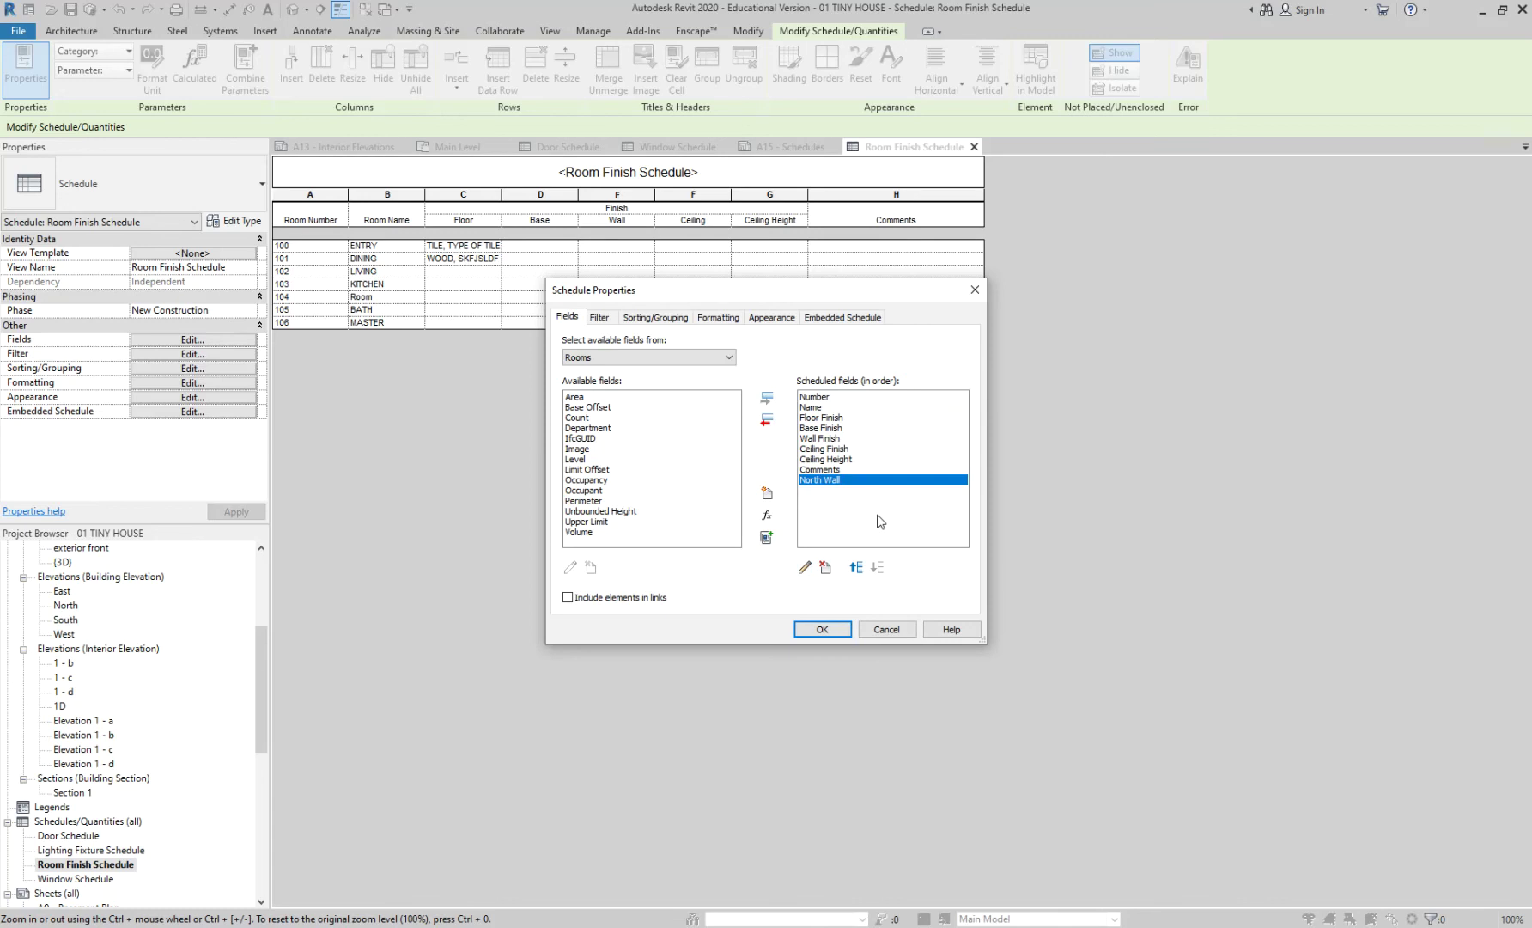
Add a project parameter named South Wall with parameter type Text to the schedule's fields
left_click(767, 493)
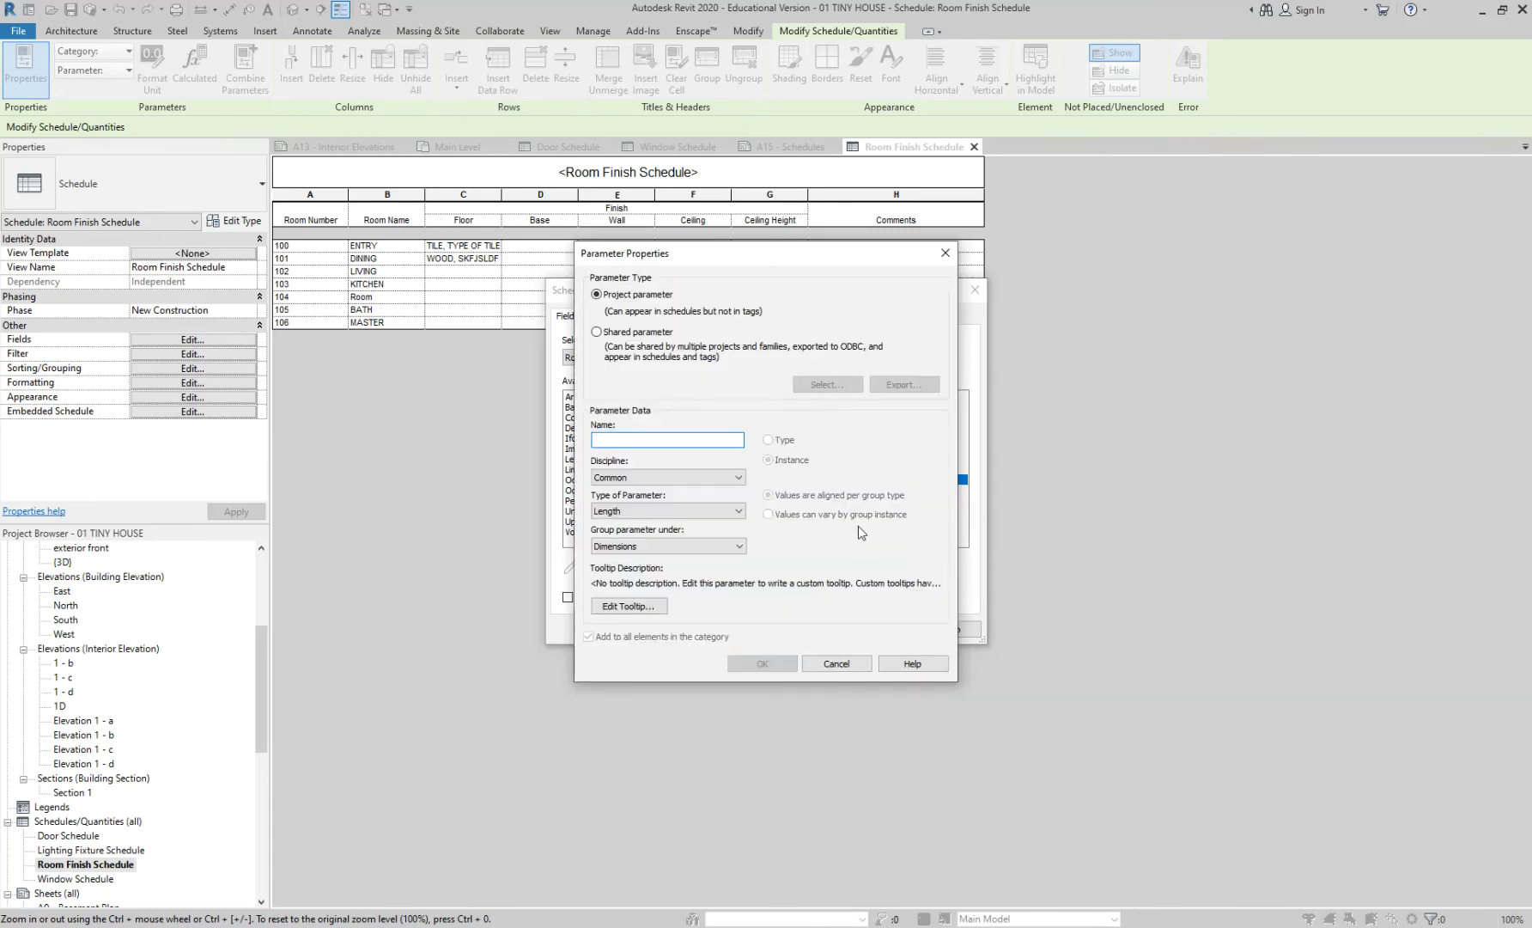
type("South Wall")
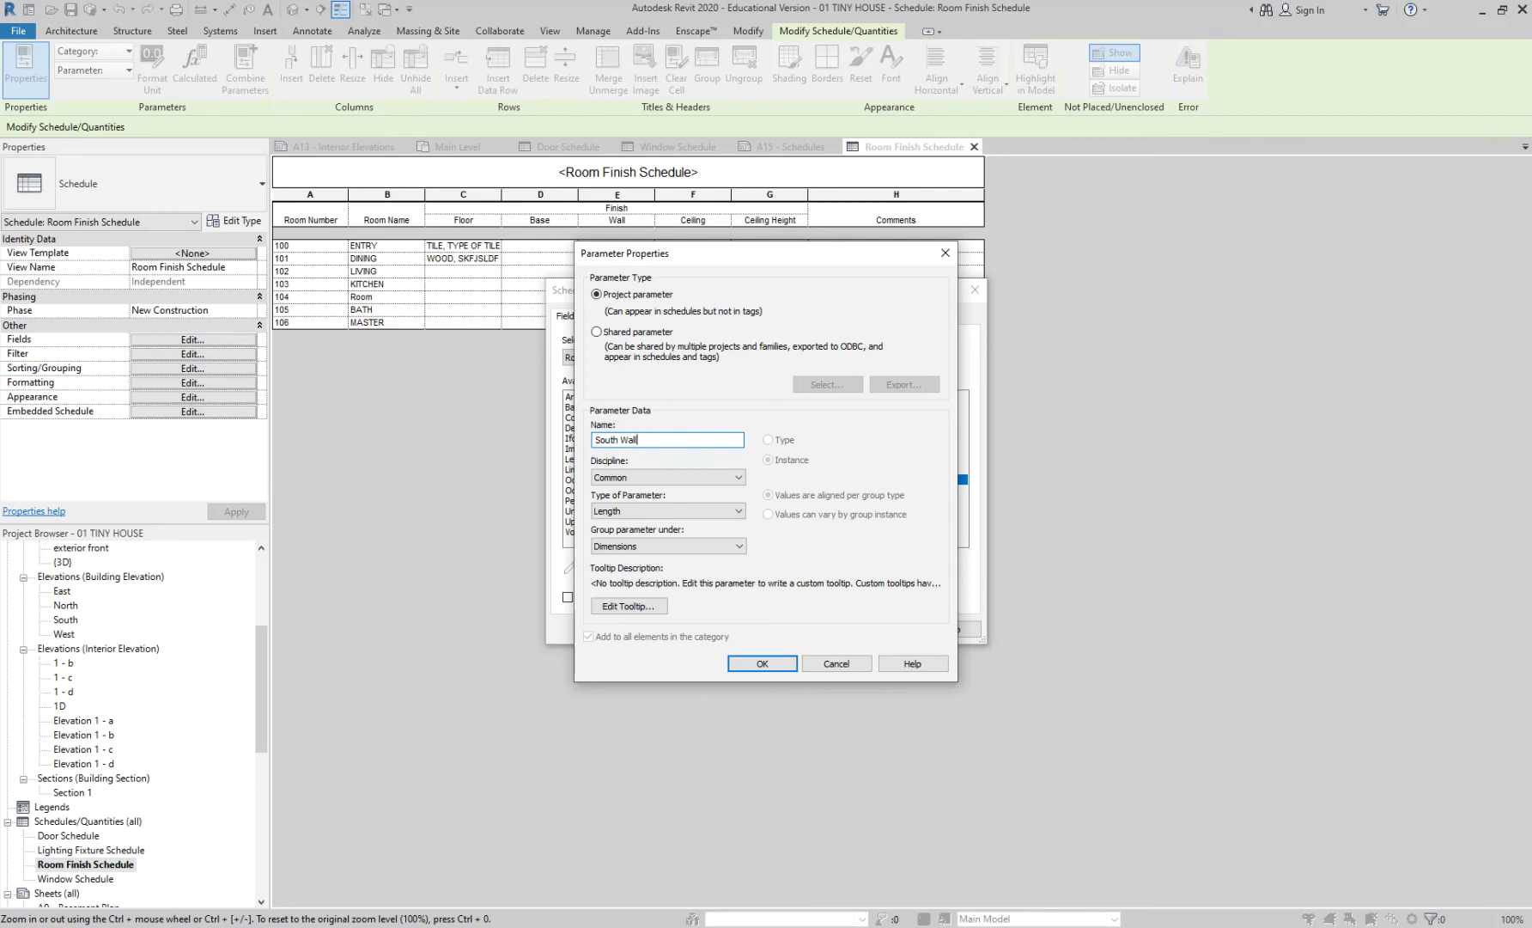
left_click(736, 512)
left_click(722, 524)
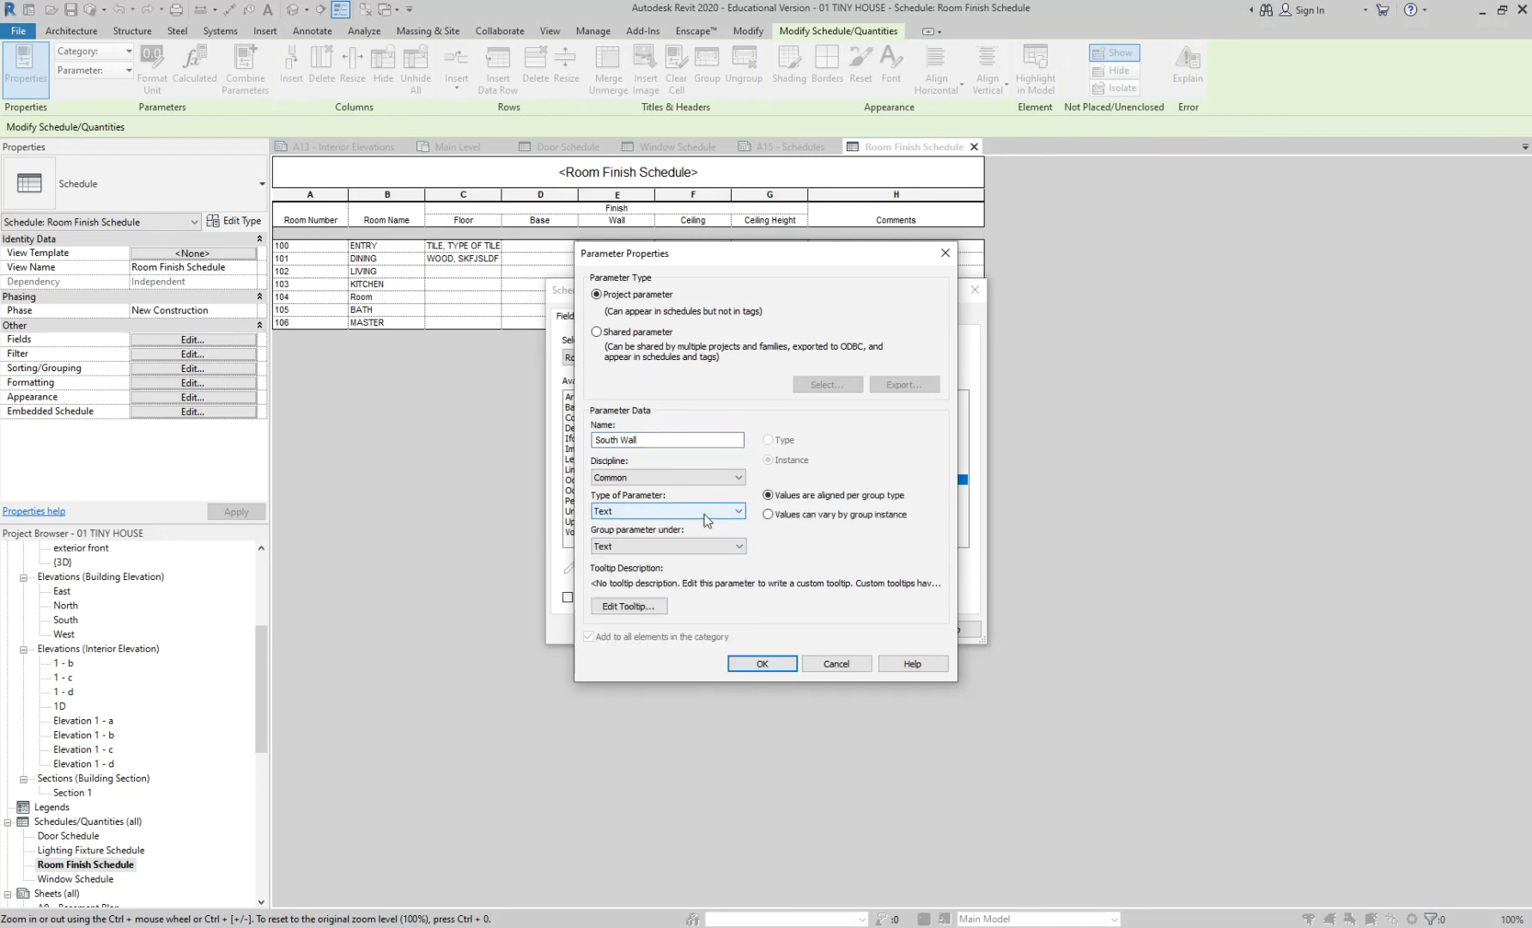
left_click(762, 663)
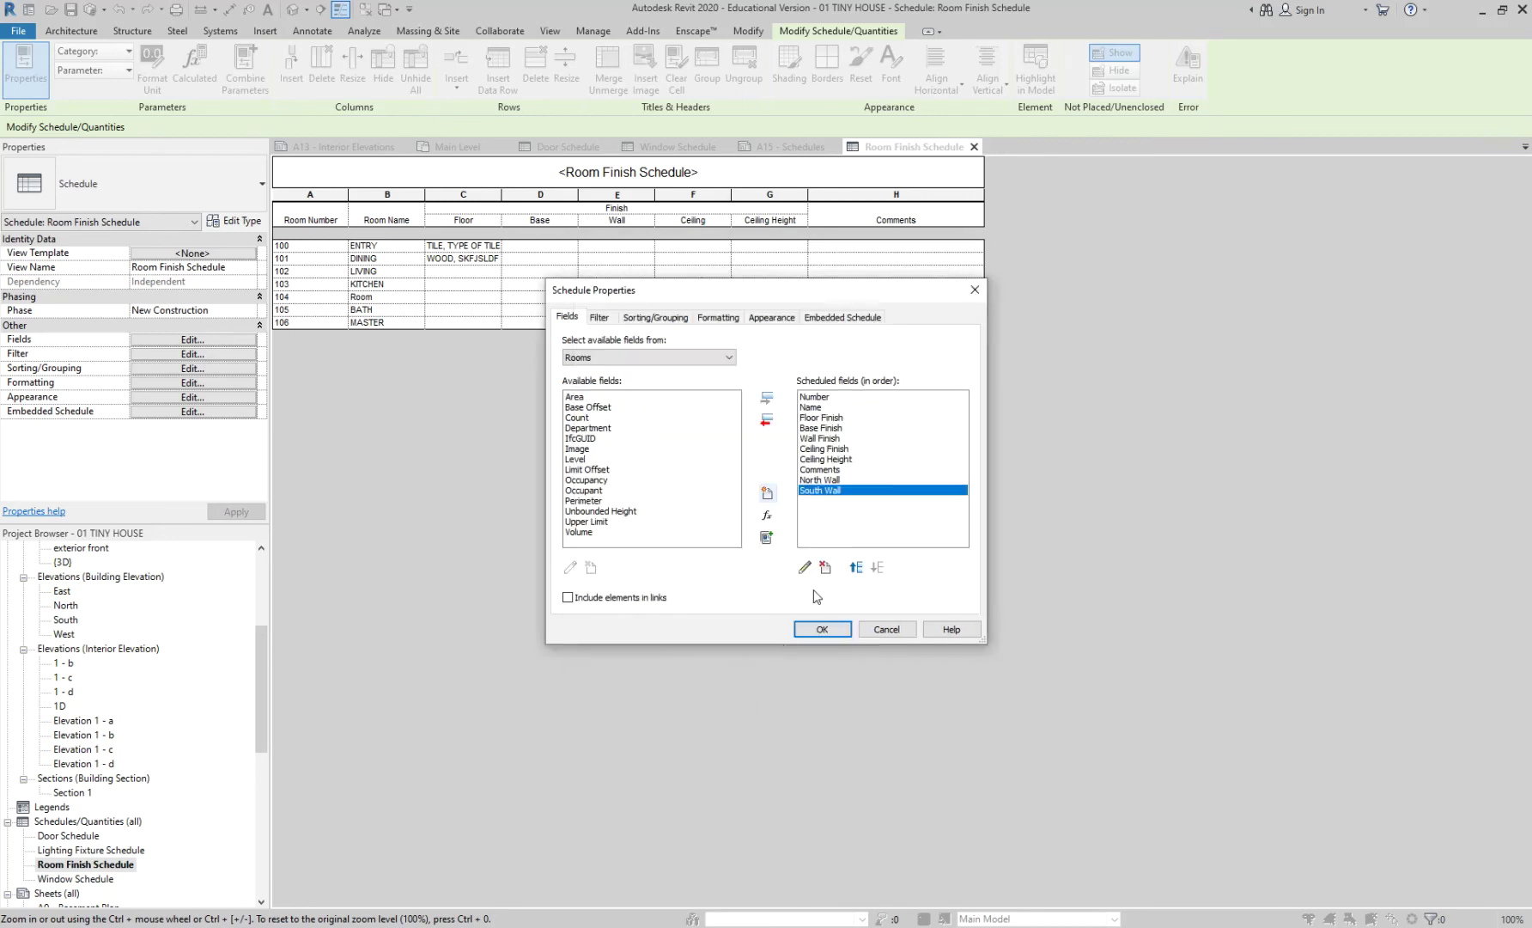
Add a project parameter named East Wall with parameter type Text to the schedule's fields
left_click(767, 493)
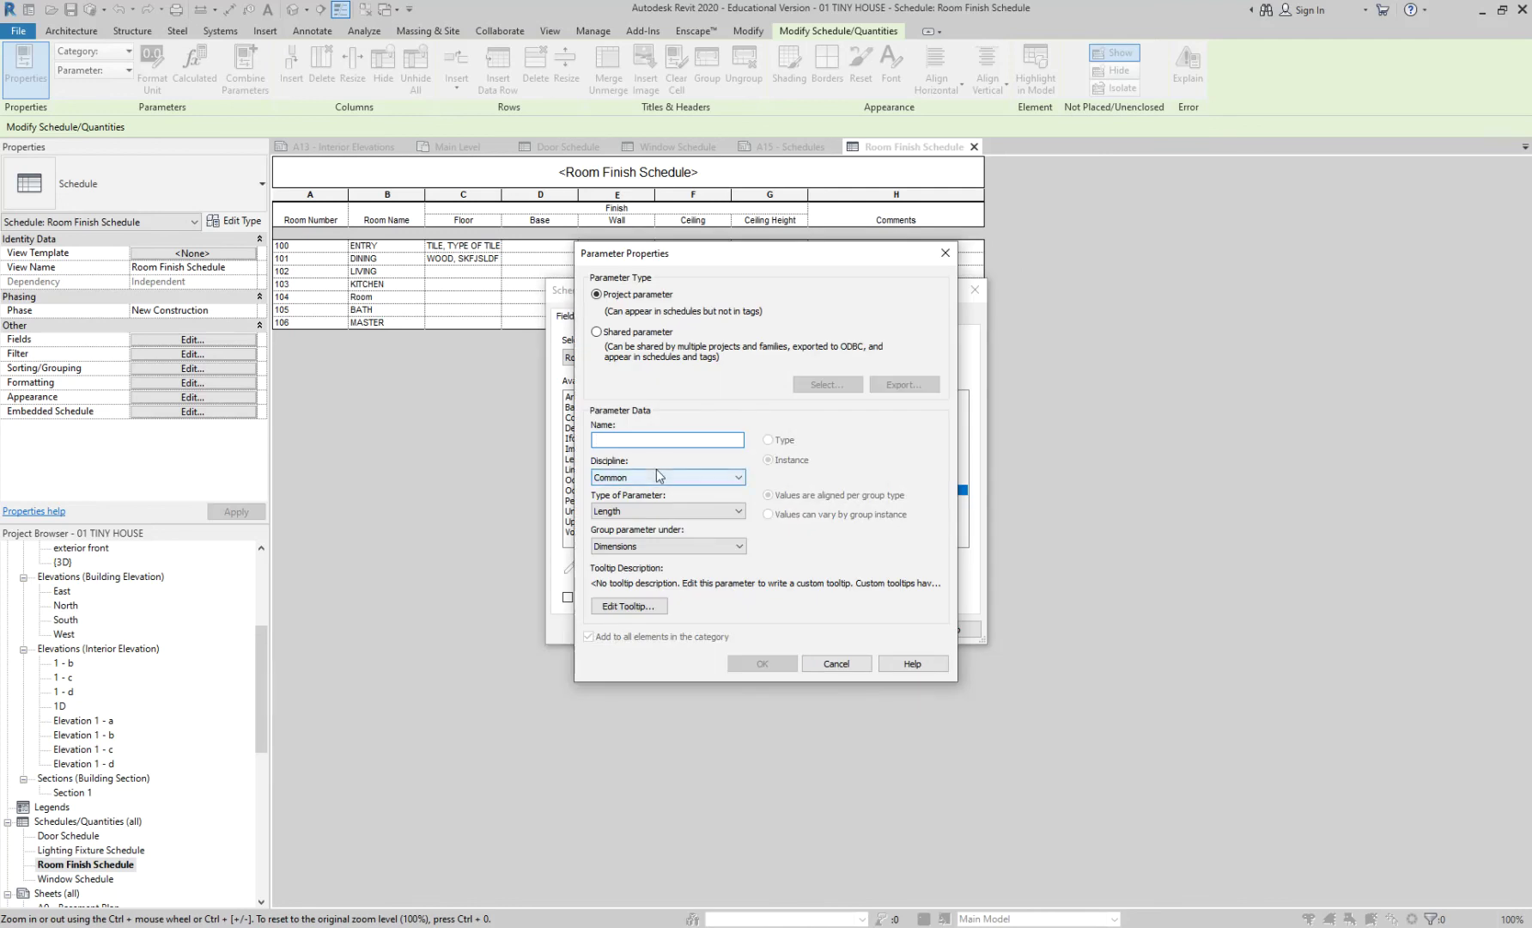
type("East Wall")
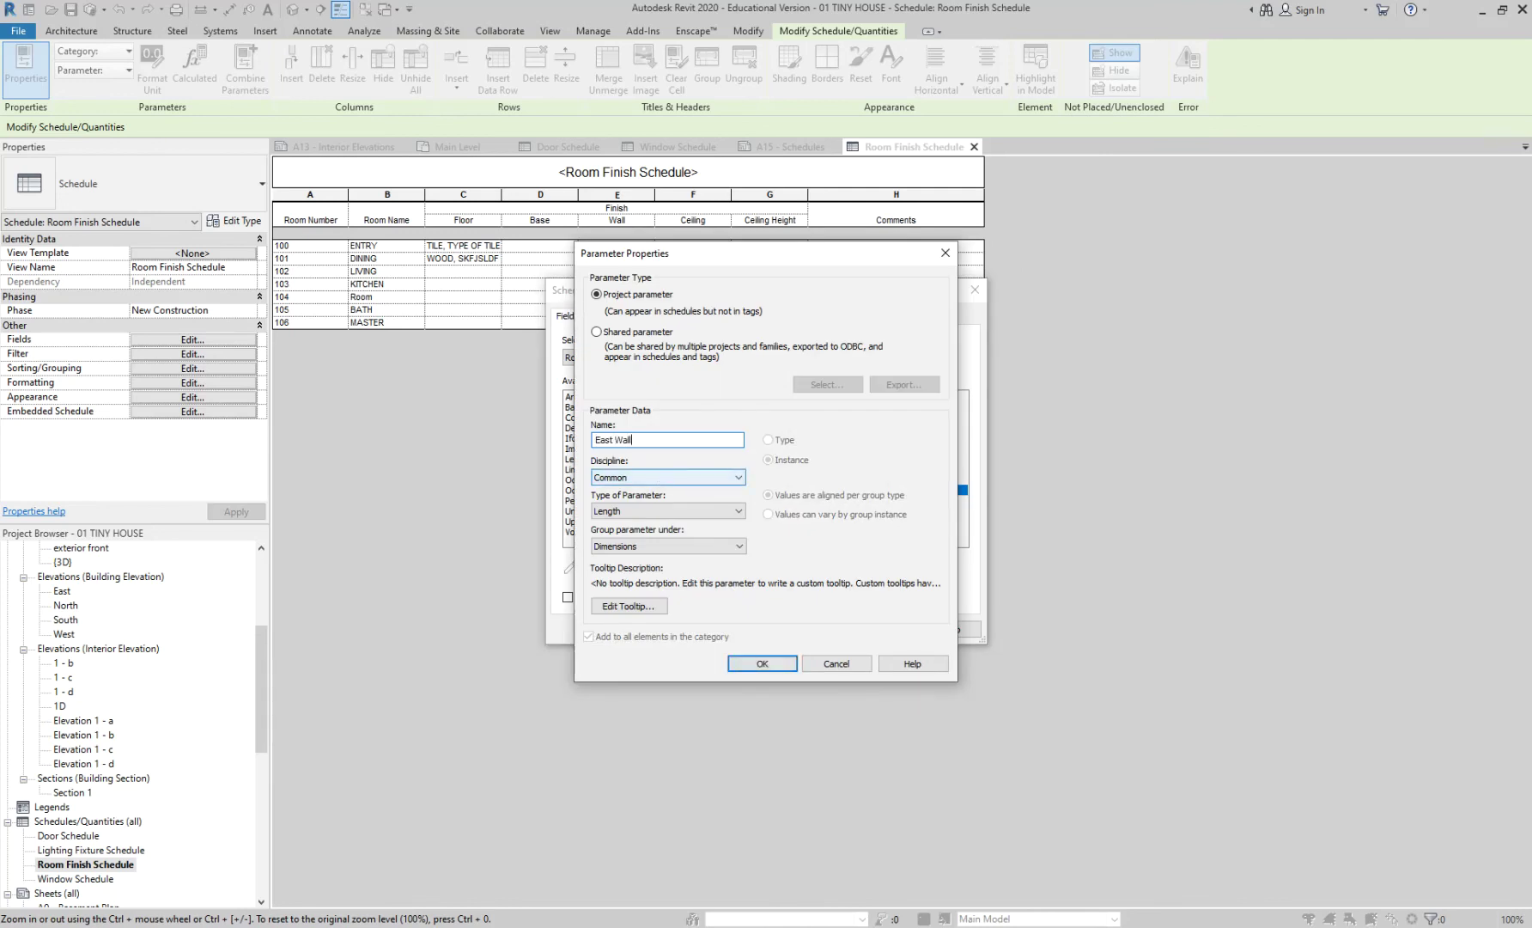
left_click(688, 507)
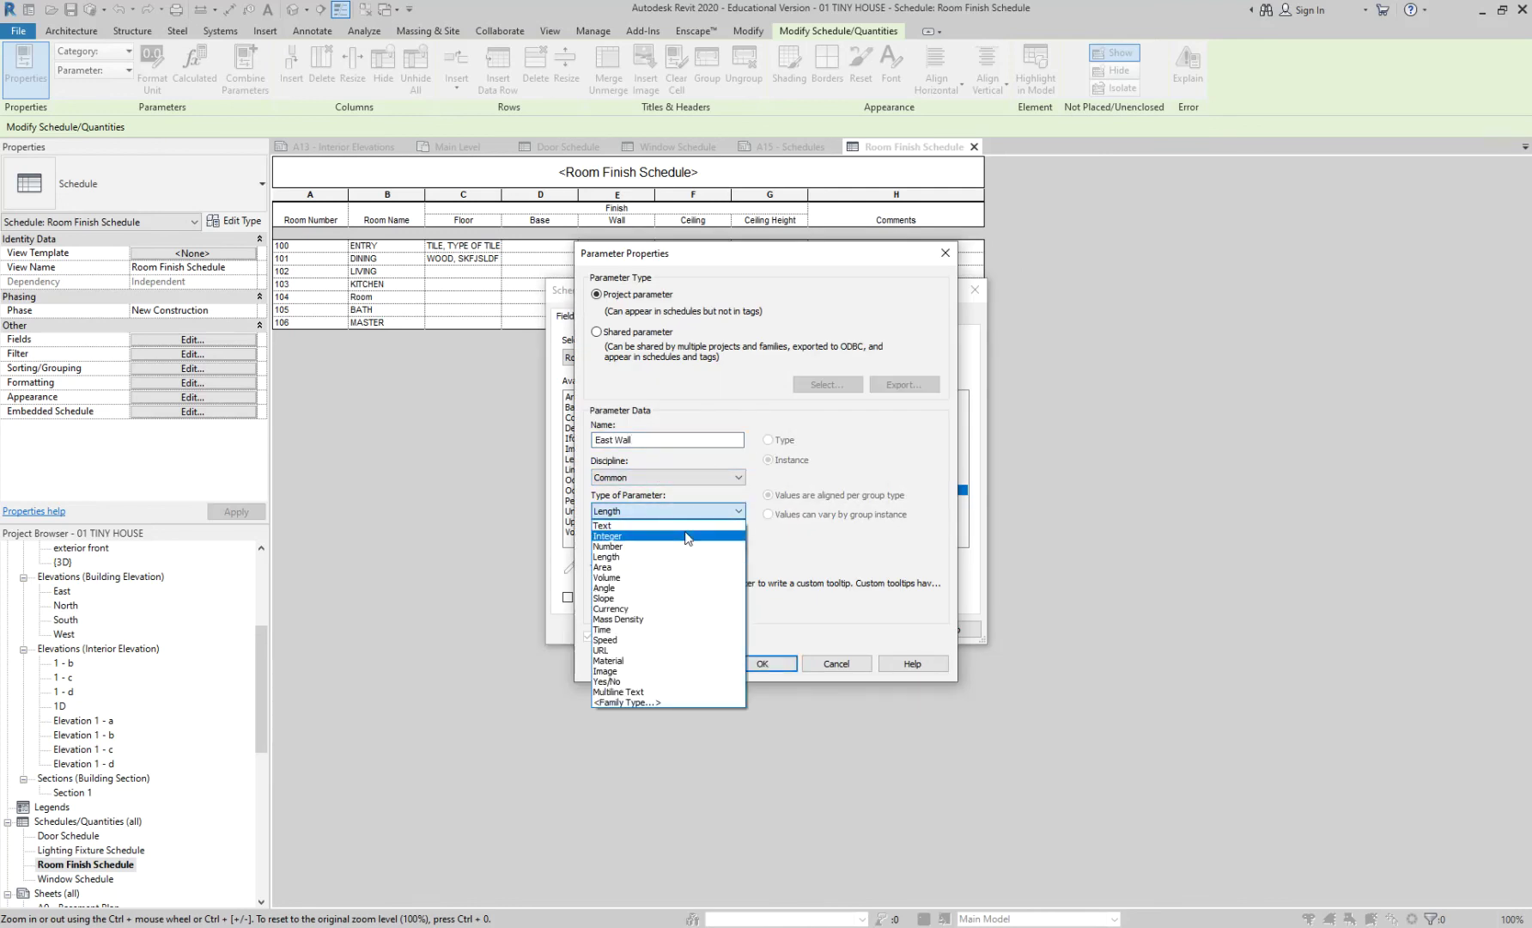
left_click(685, 527)
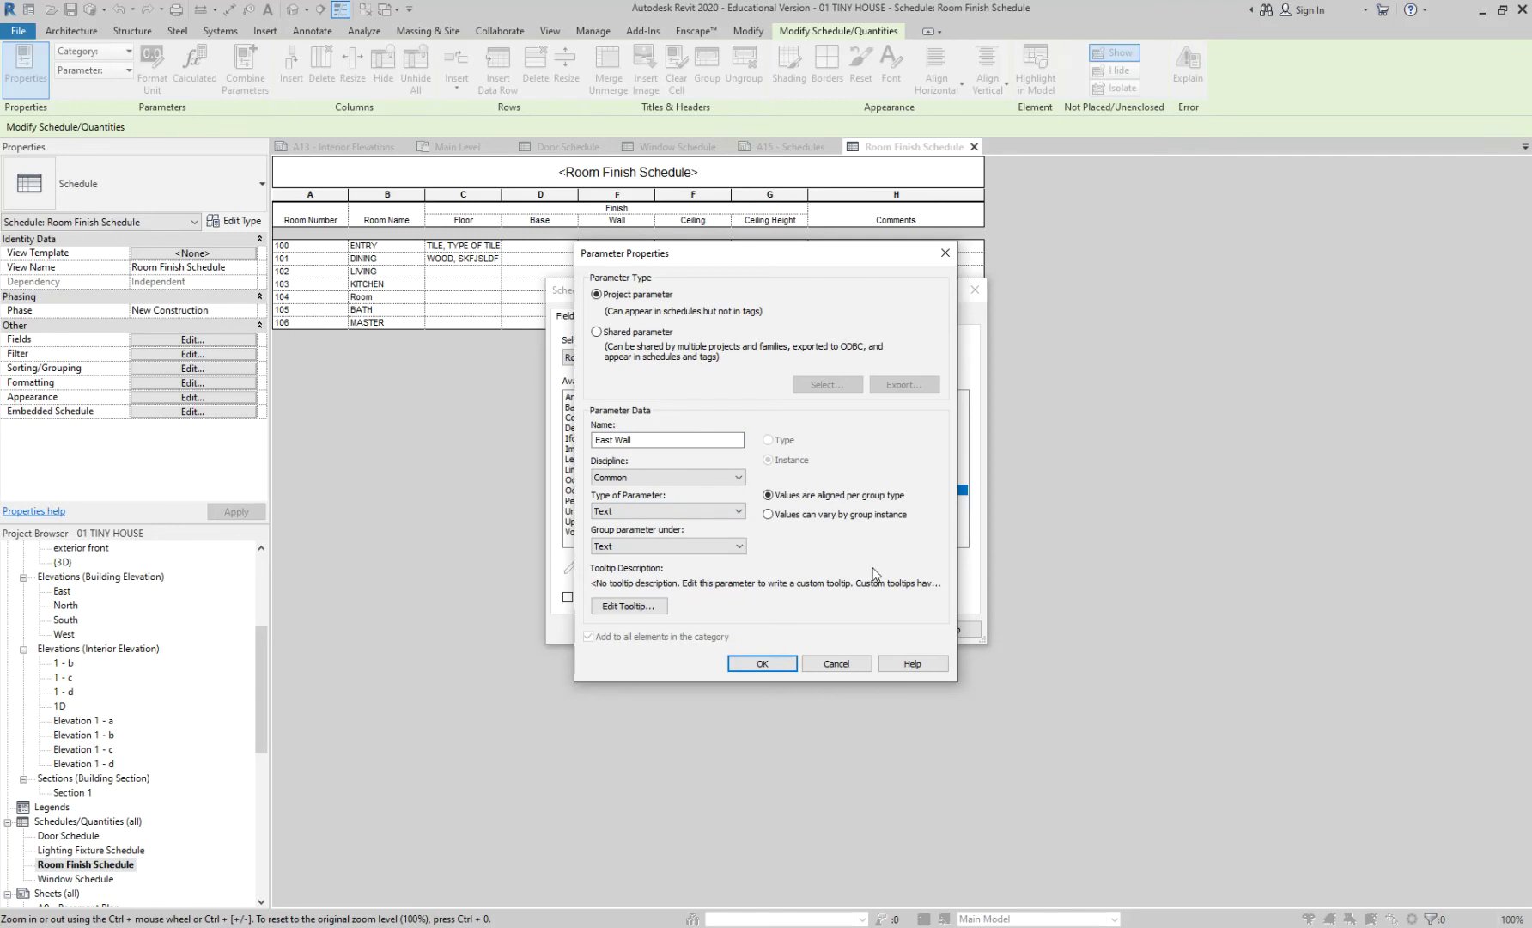
left_click(773, 669)
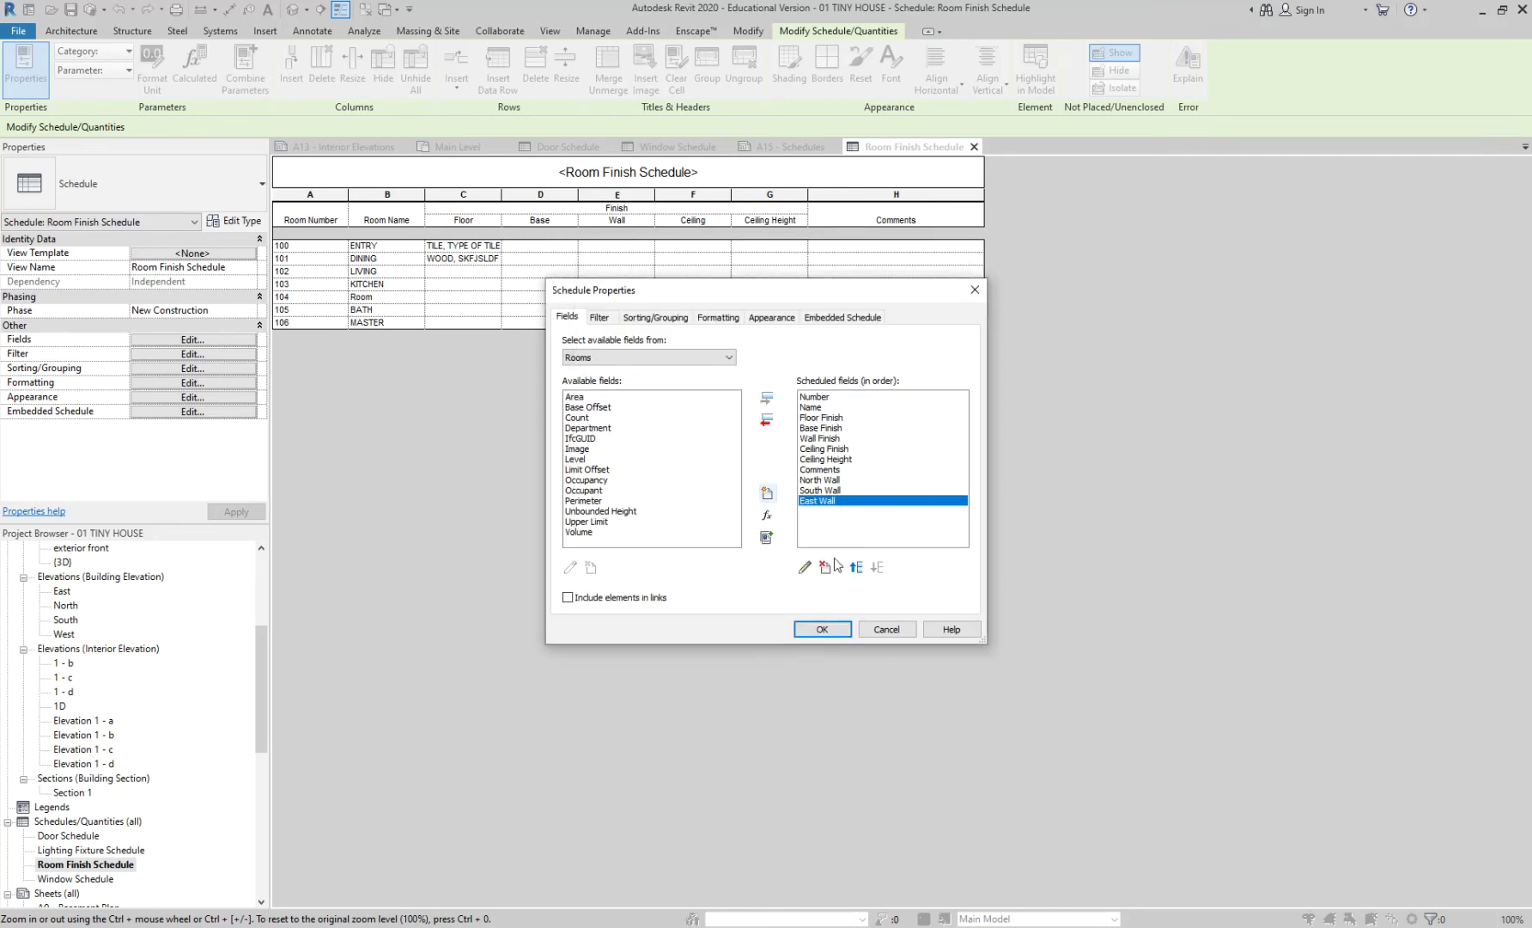
Add a project parameter named West Wall with parameter type Text to the schedule's fields
left_click(767, 493)
type("West Wall")
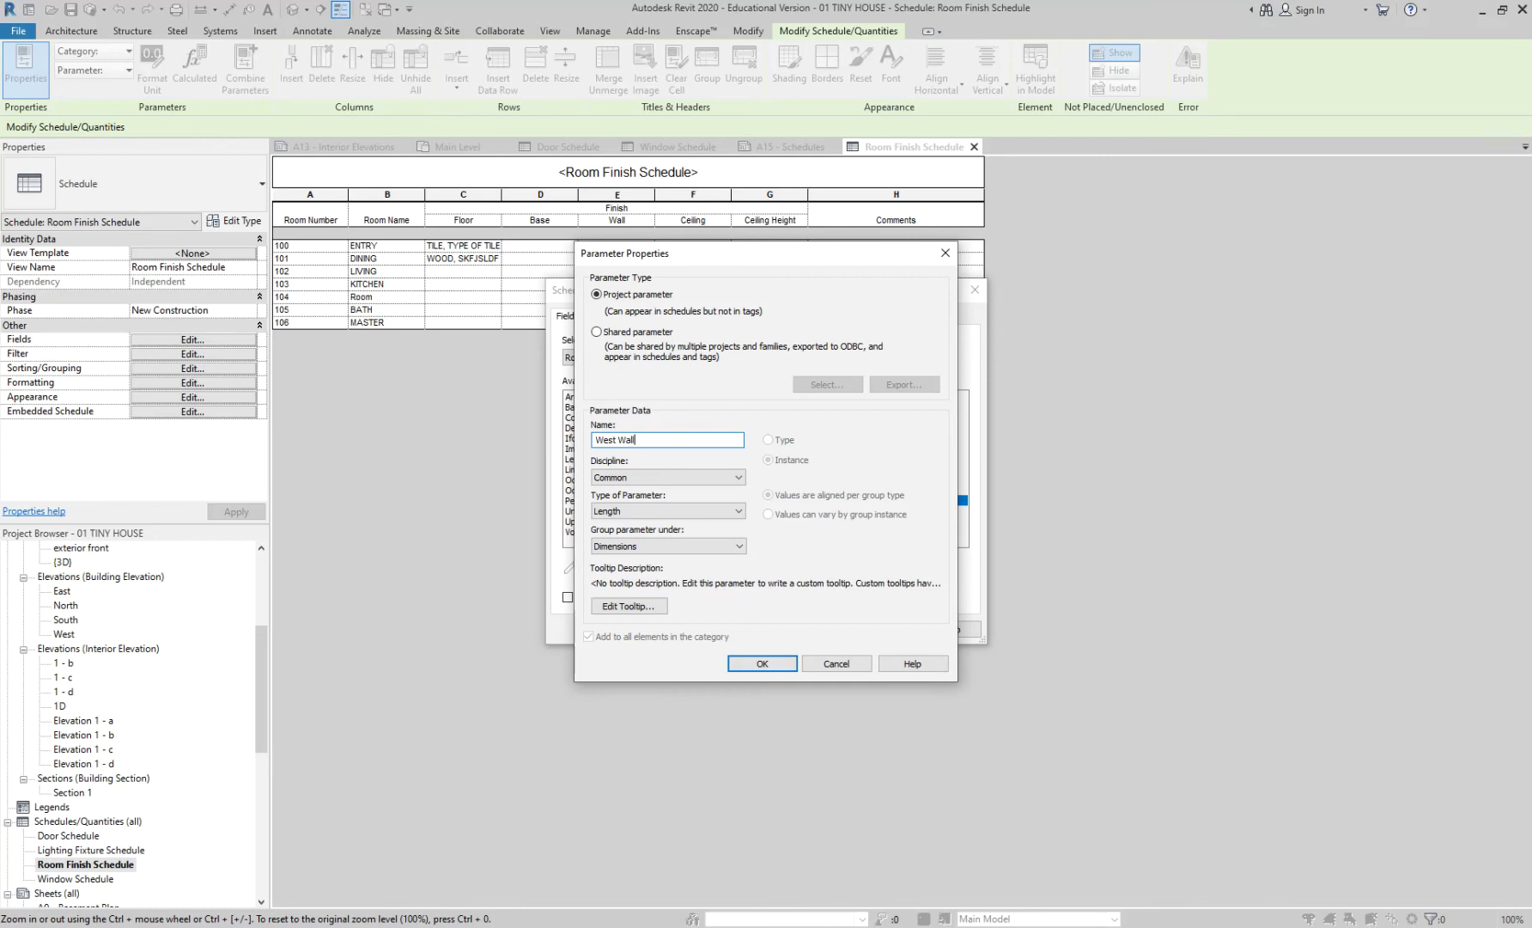
left_click(738, 511)
left_click(718, 535)
left_click(738, 511)
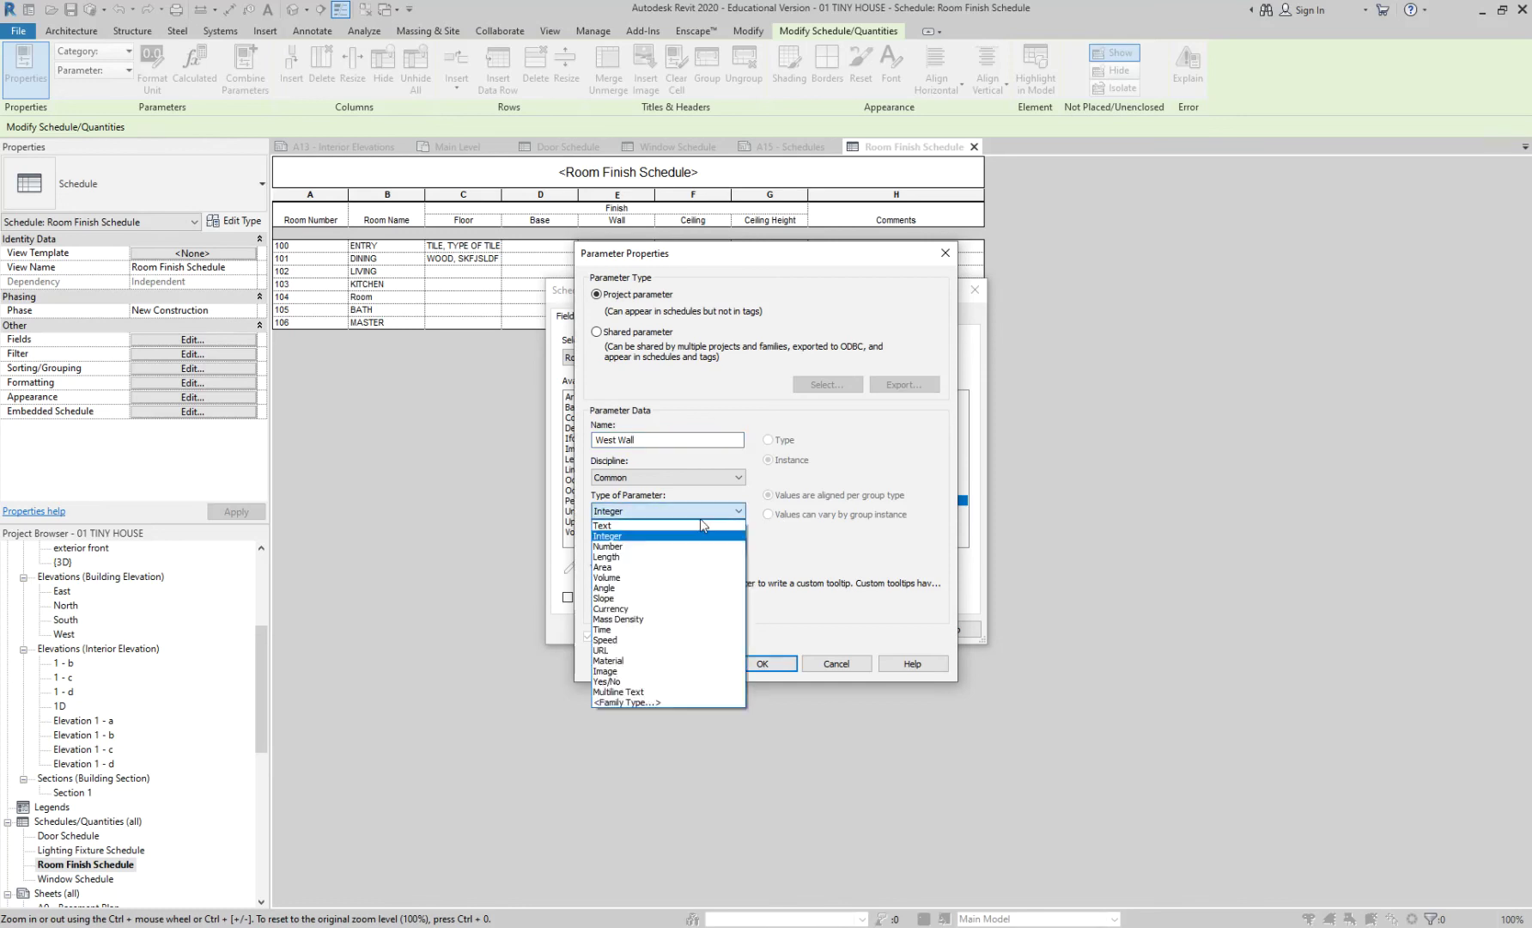
left_click(652, 523)
left_click(762, 663)
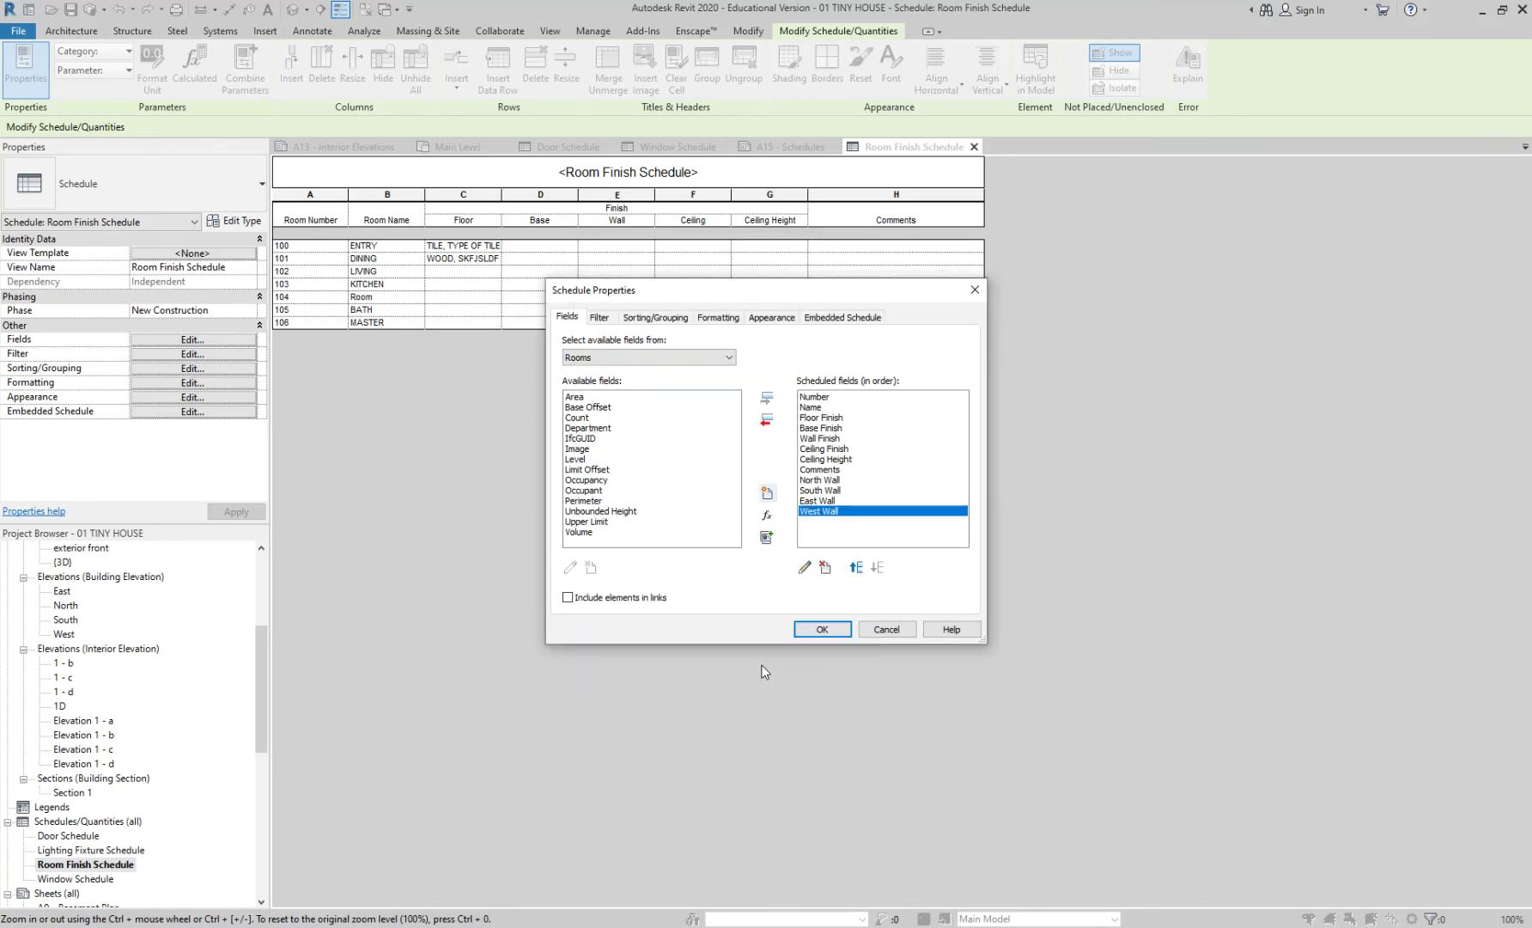
Reorder the scheduled fields so that Comments comes last, below West Wall
left_click(838, 480)
left_click(838, 470)
left_click(843, 480)
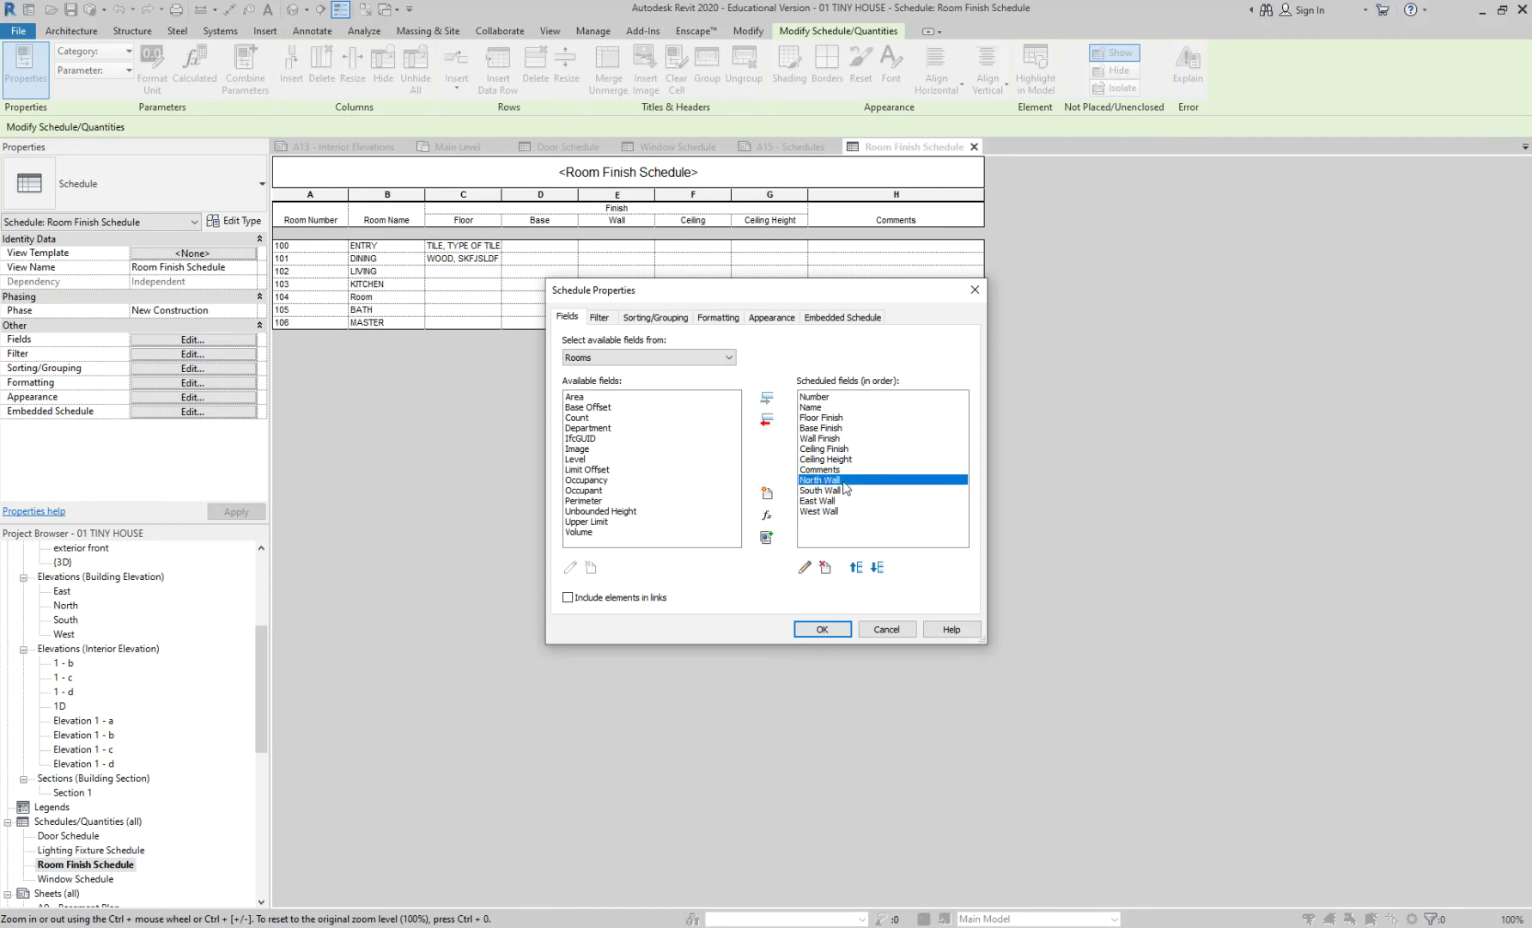
left_click(837, 470)
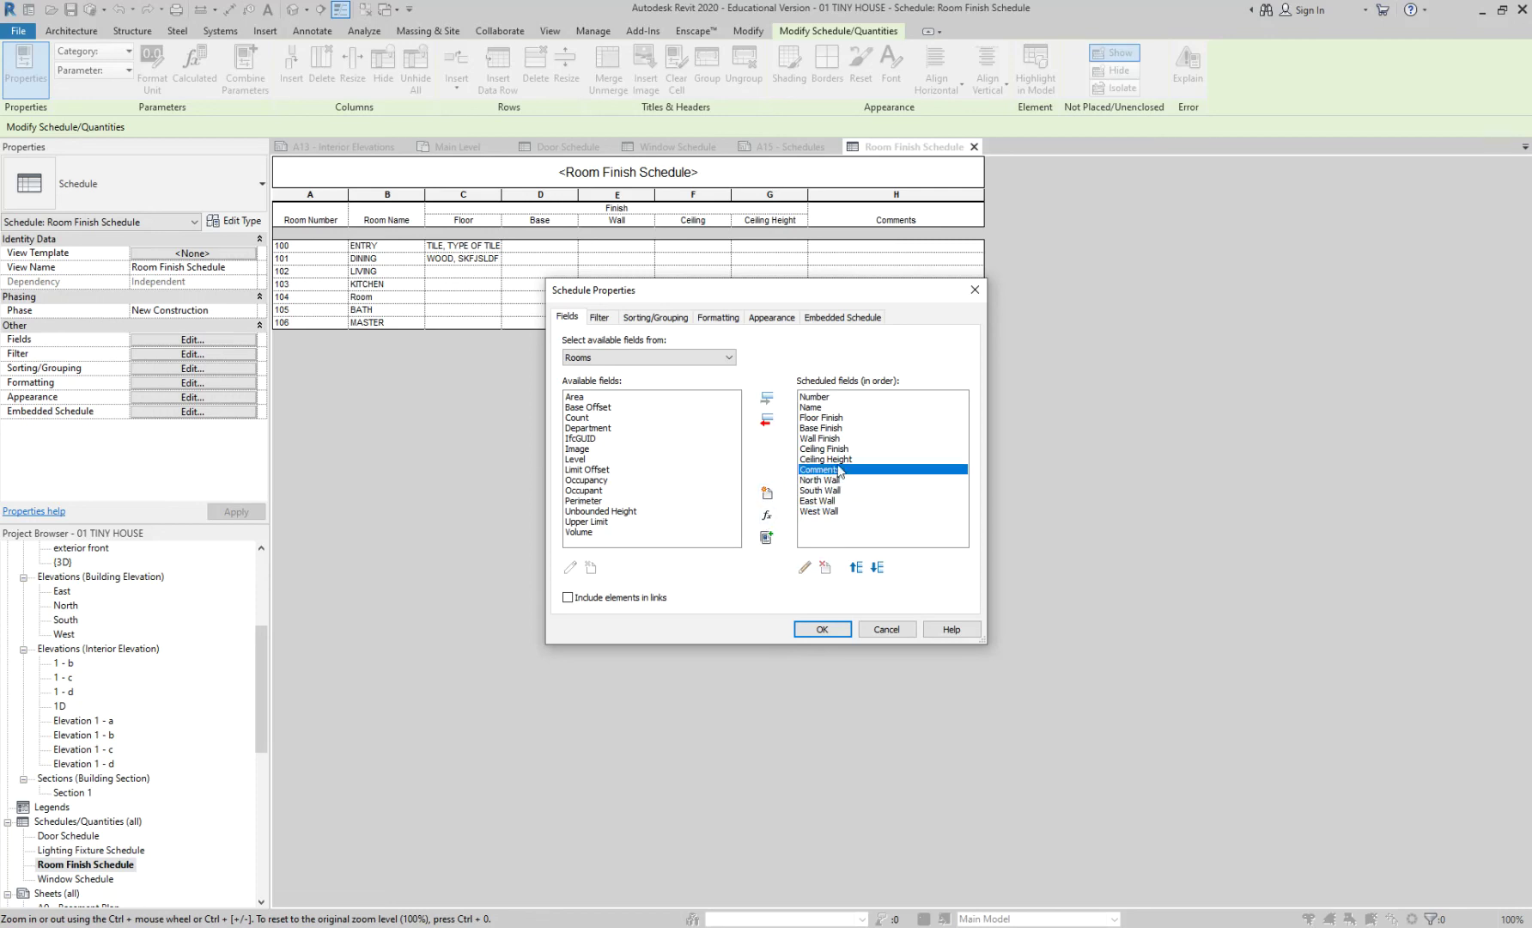
left_click(877, 567)
left_click(877, 567)
left_click(877, 567)
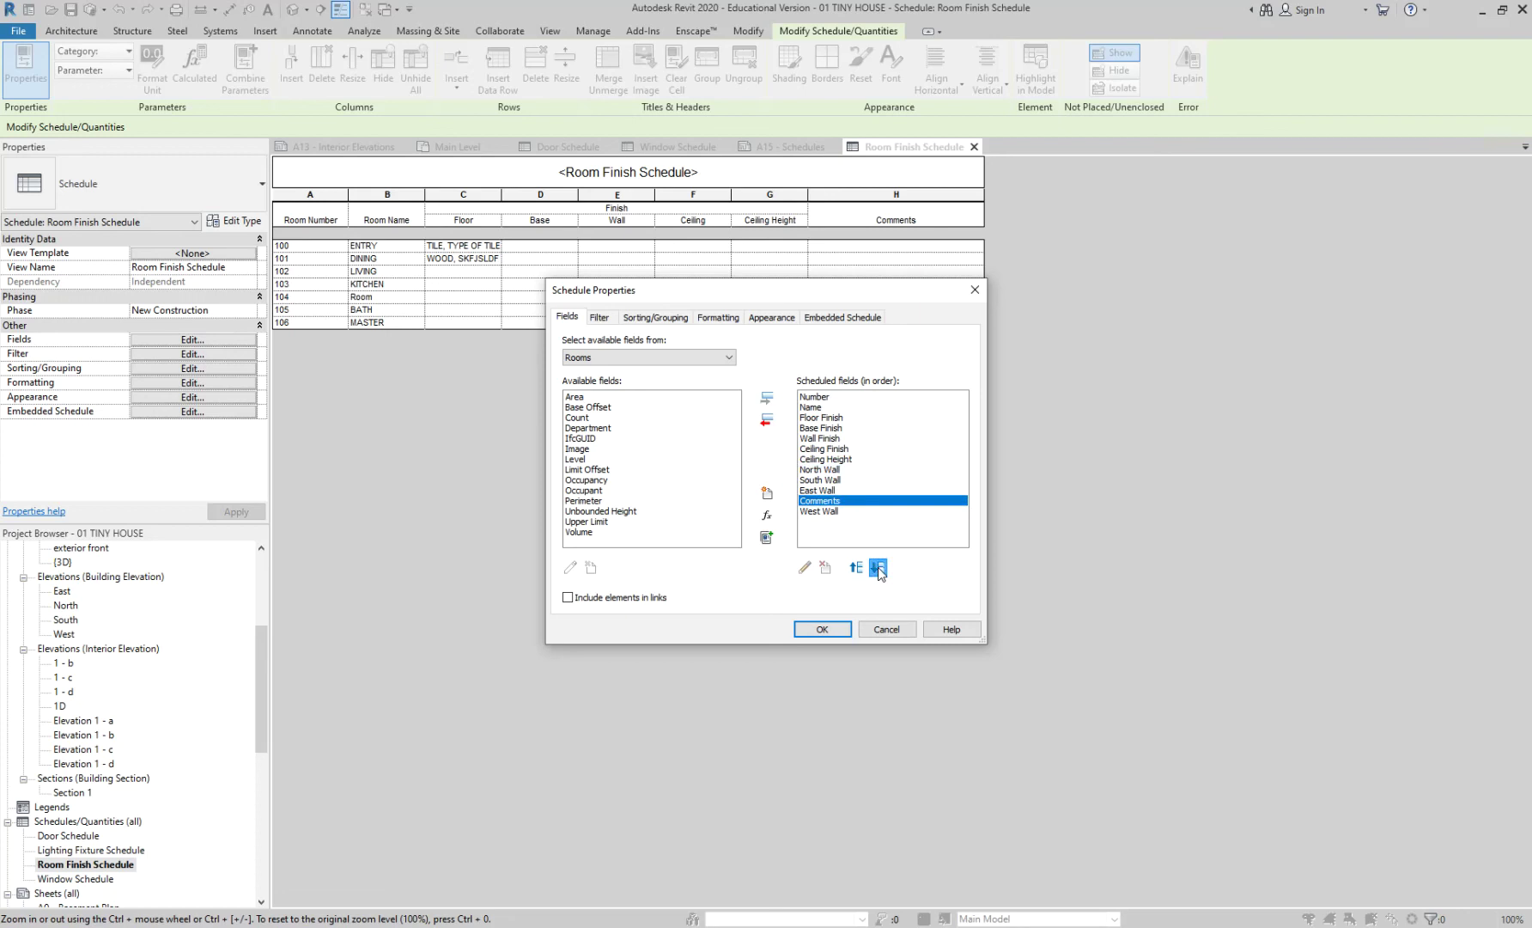
left_click(877, 567)
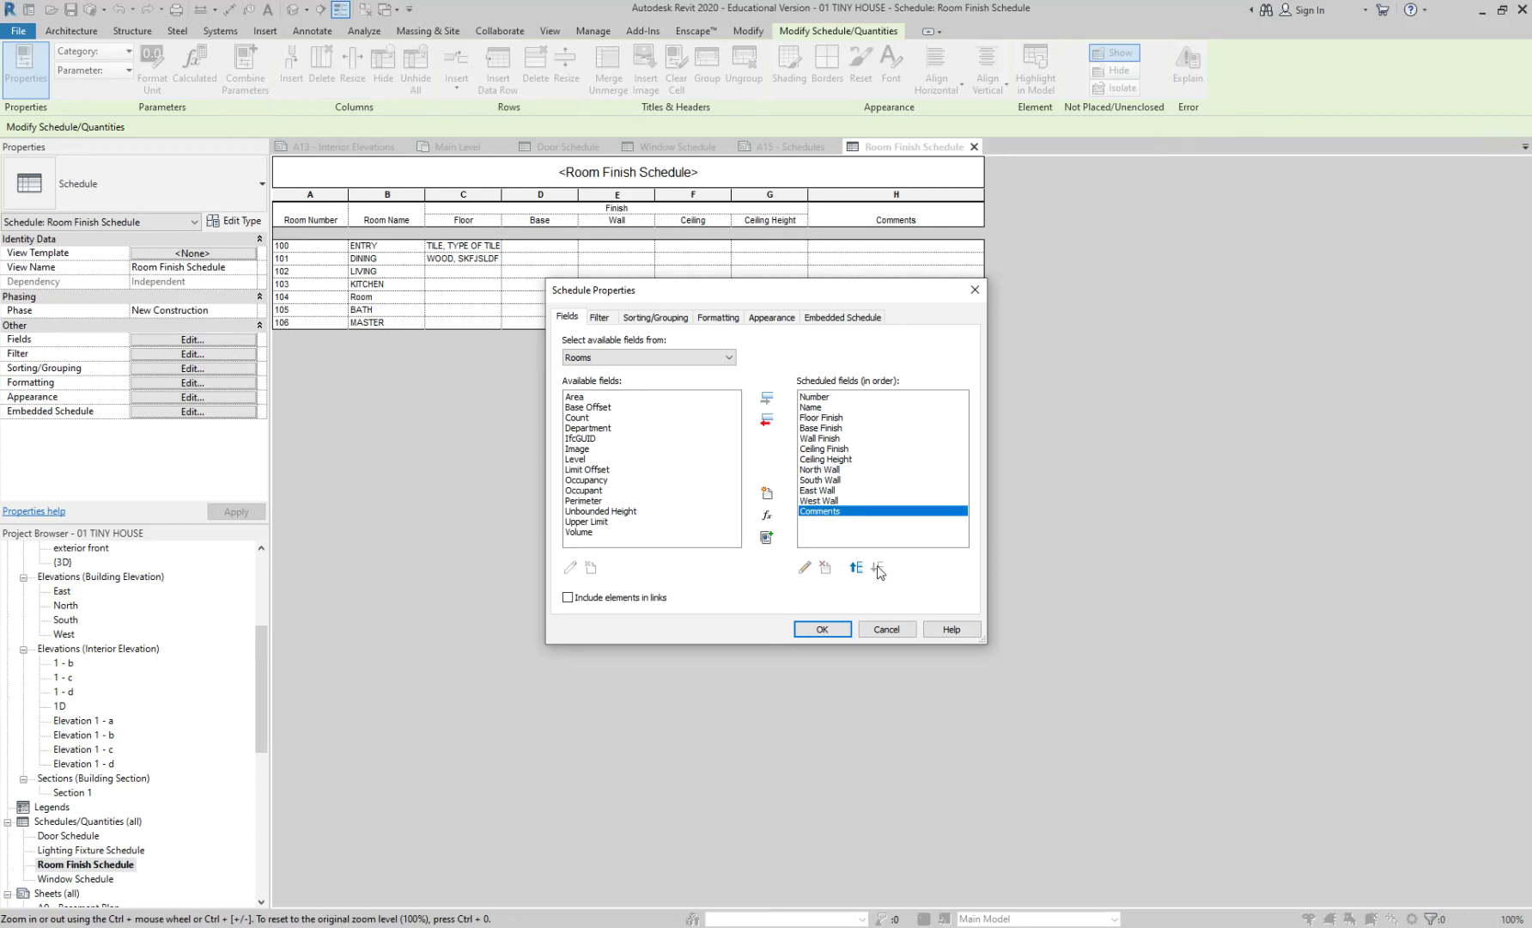
Remove the Wall Finish field from the schedule and apply the field changes
left_click(827, 439)
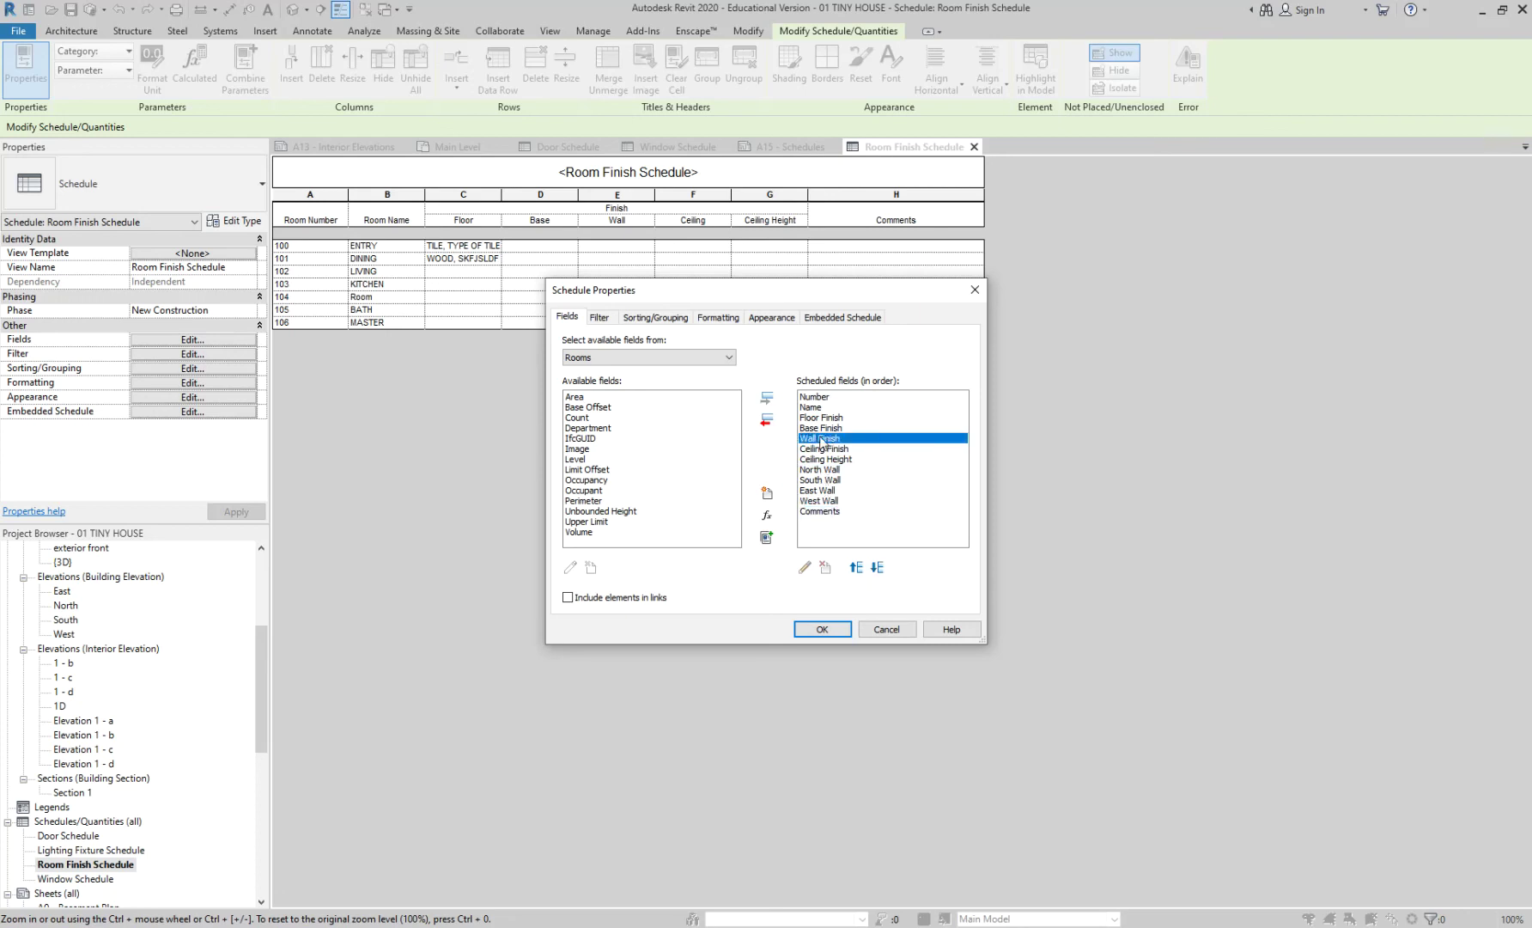
left_click(767, 420)
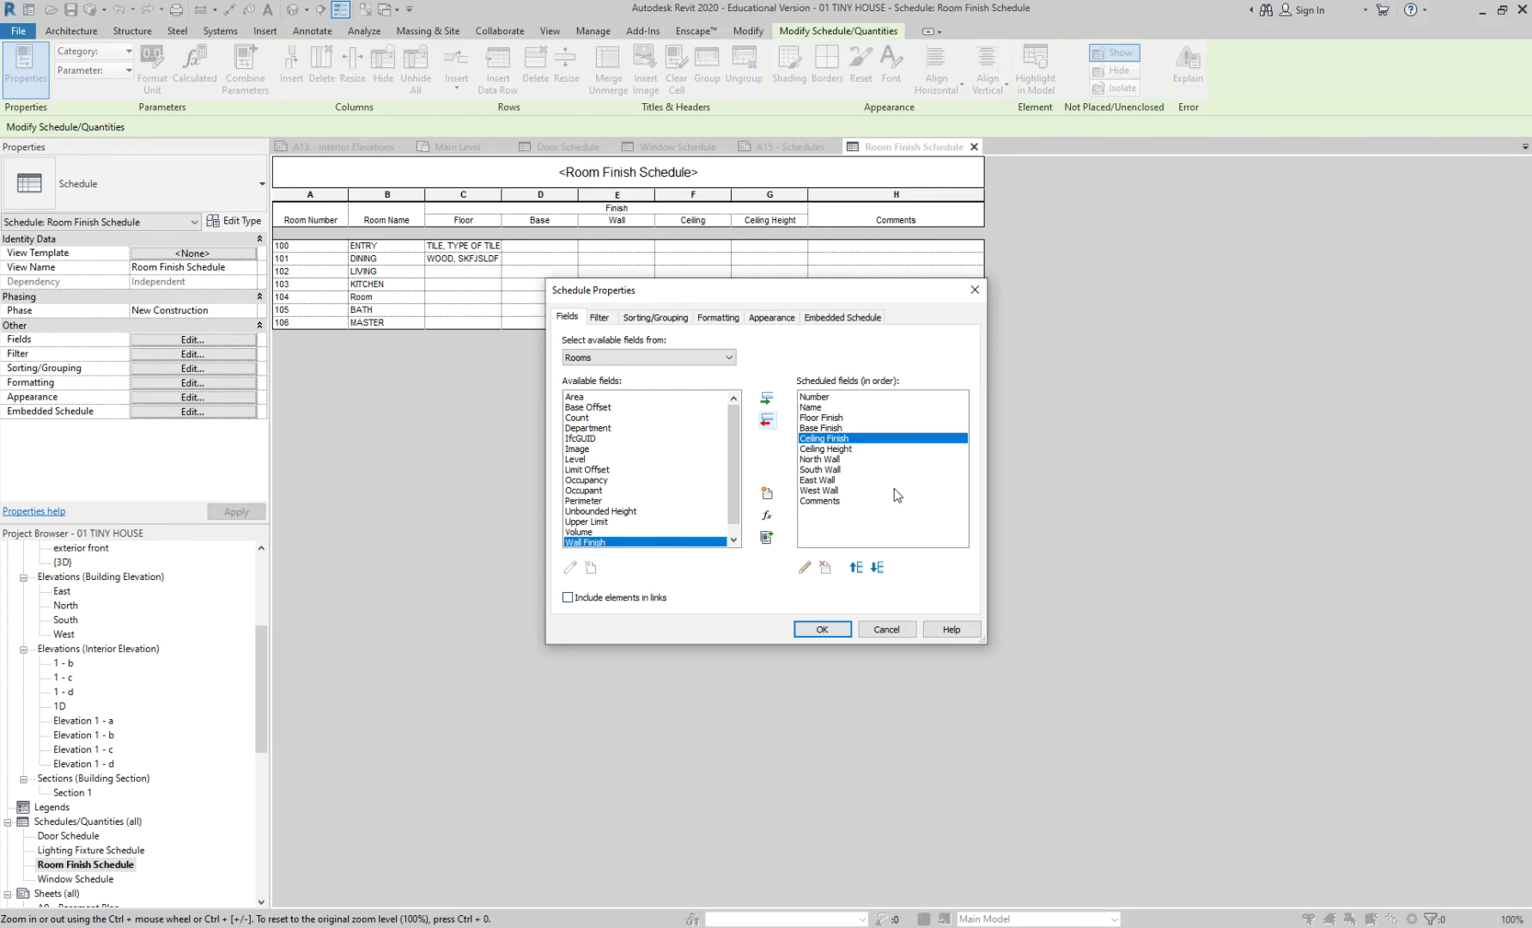
left_click(822, 629)
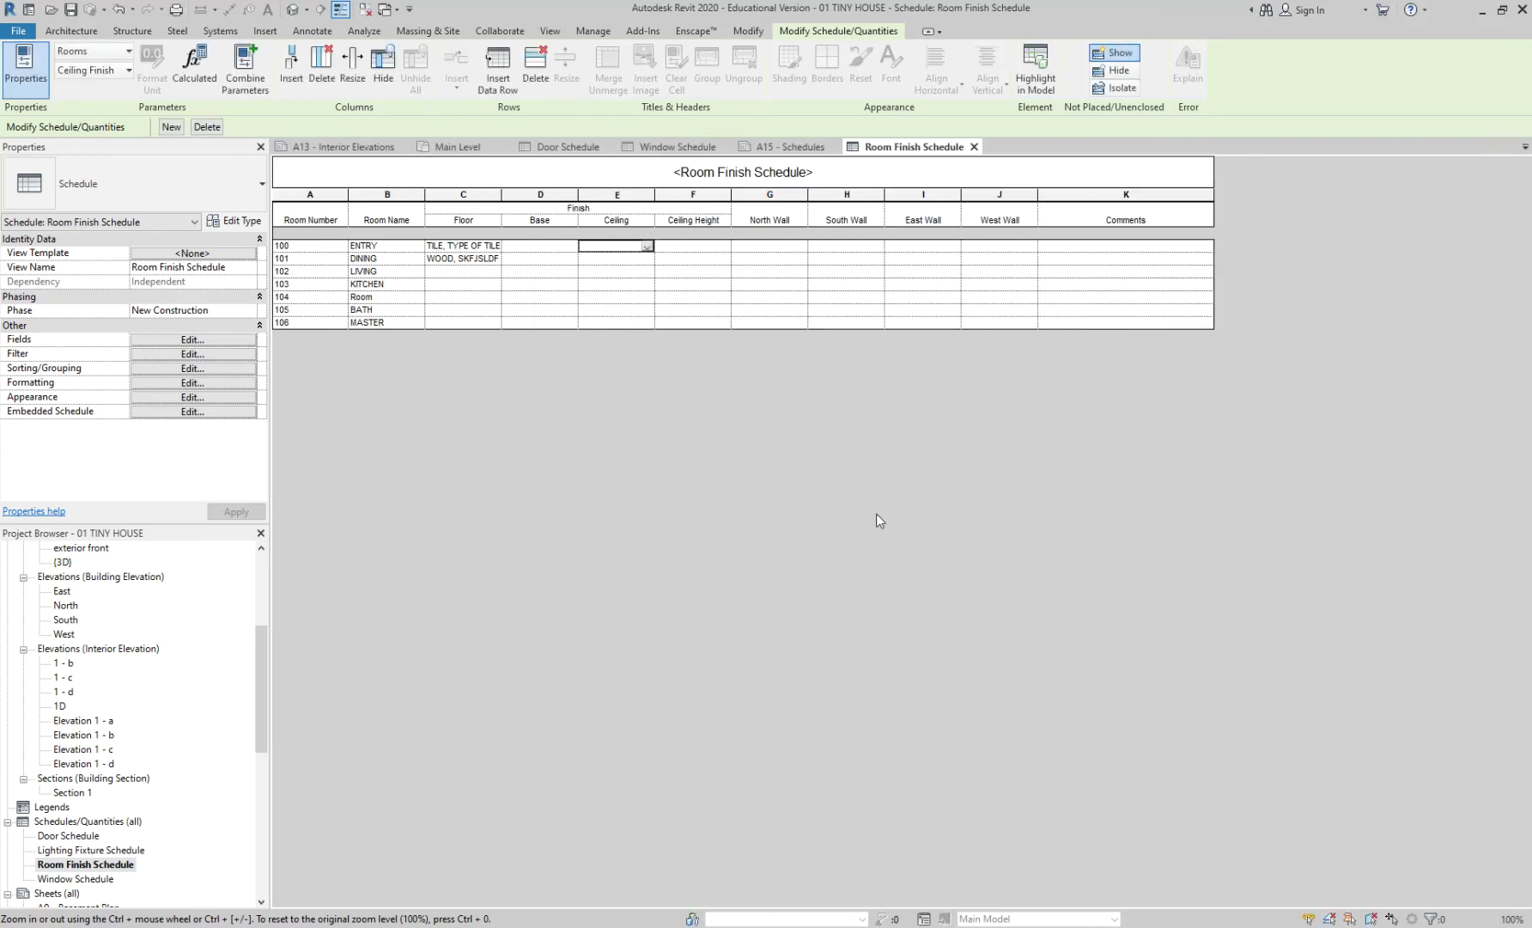
left_click(994, 224)
left_click(979, 217)
left_click_drag(972, 208, 780, 199)
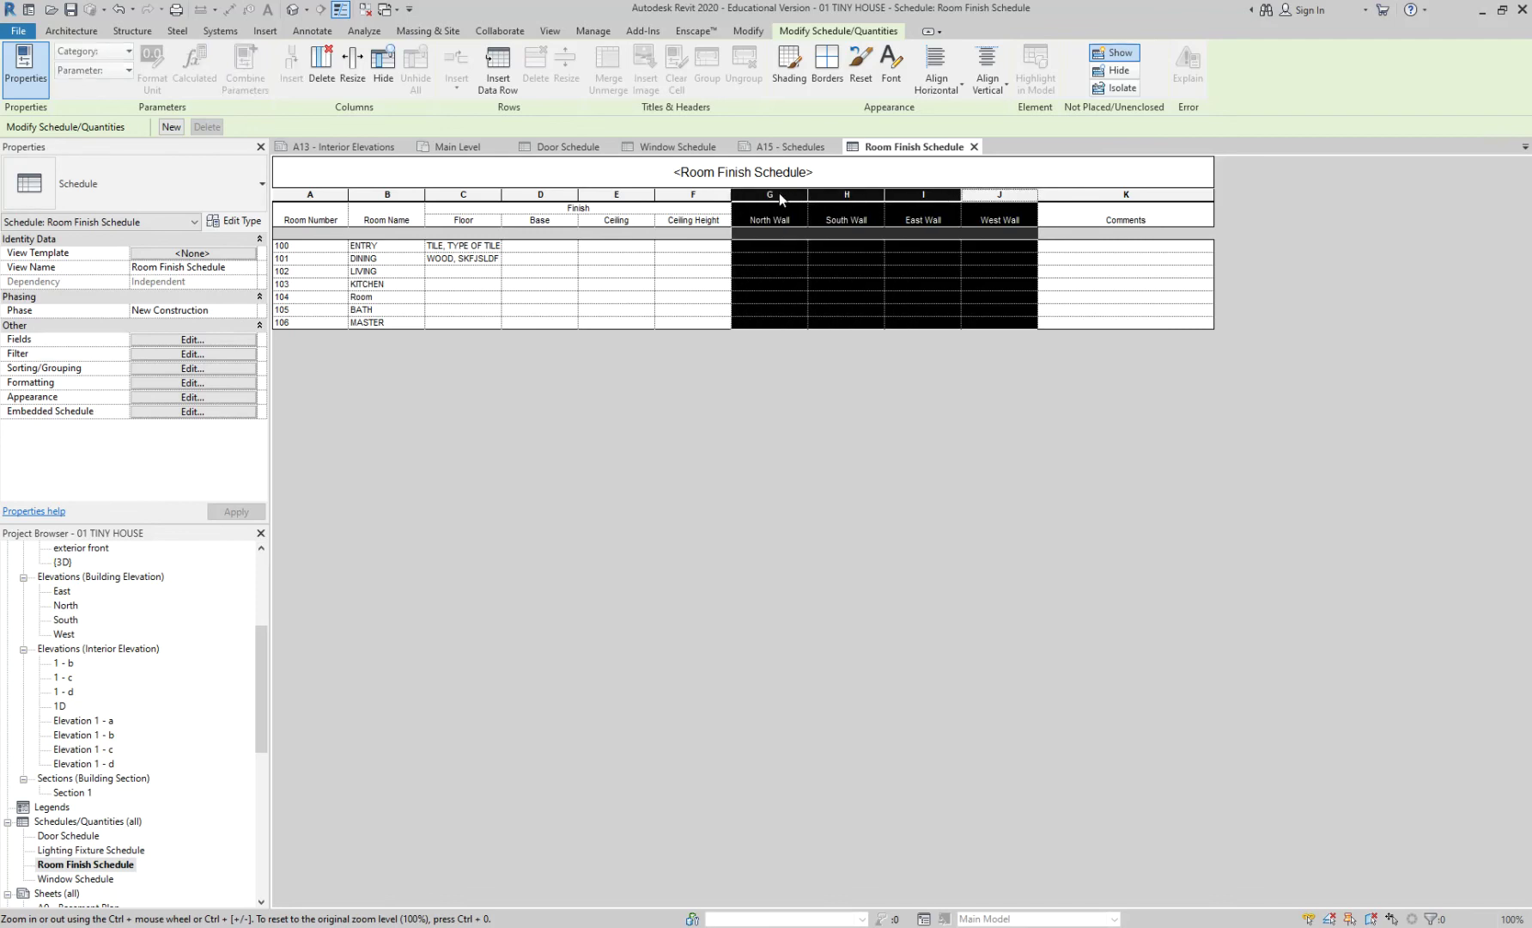
right_click(784, 210)
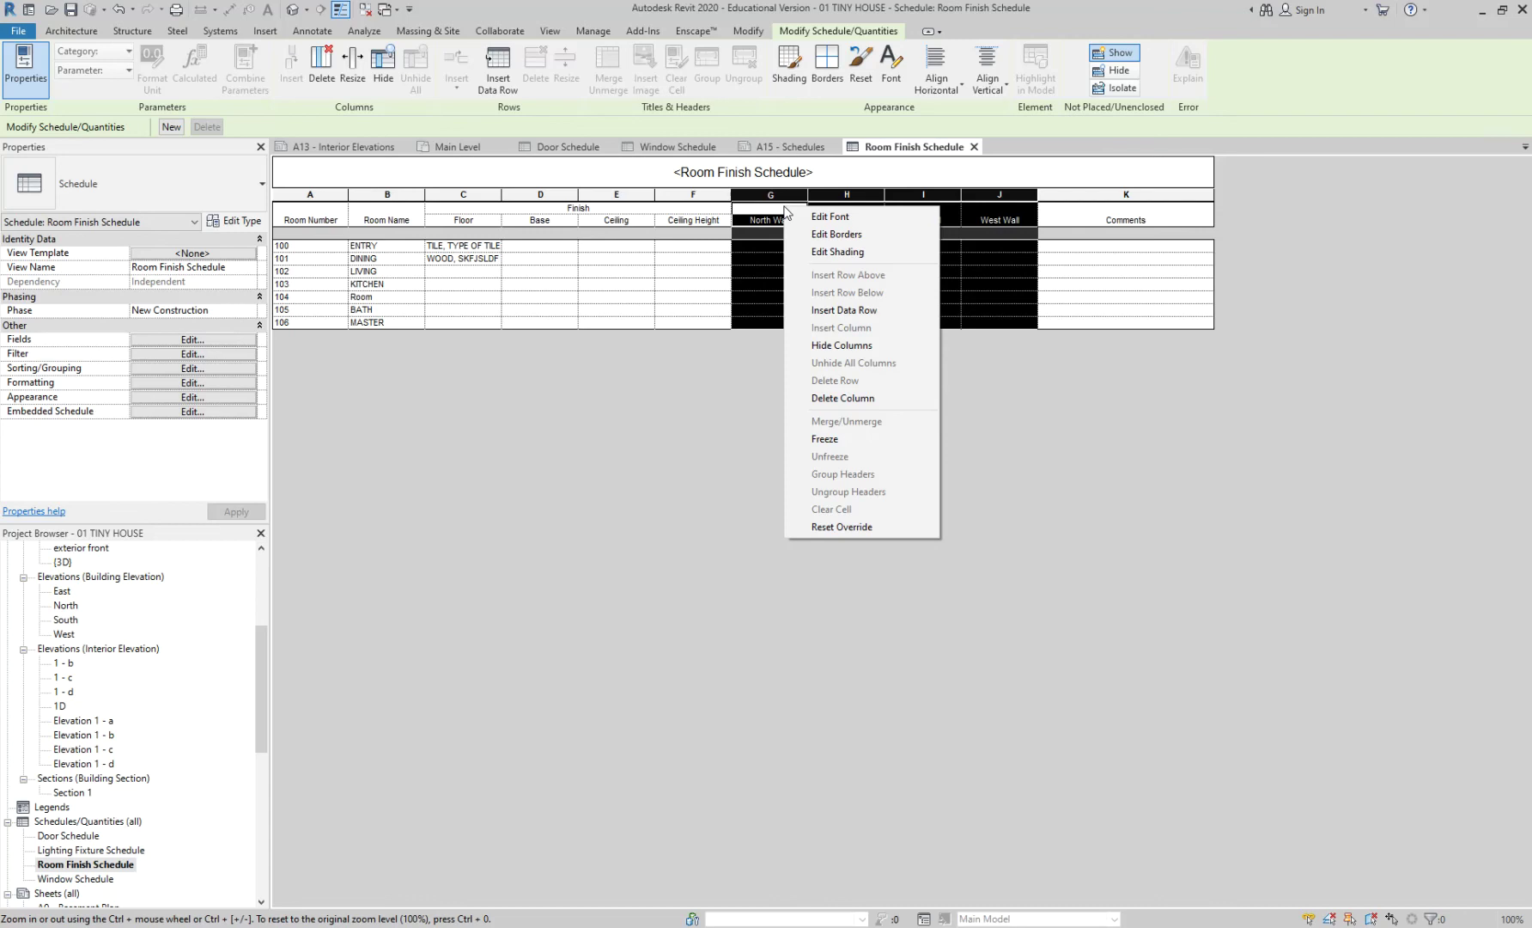
left_click(756, 438)
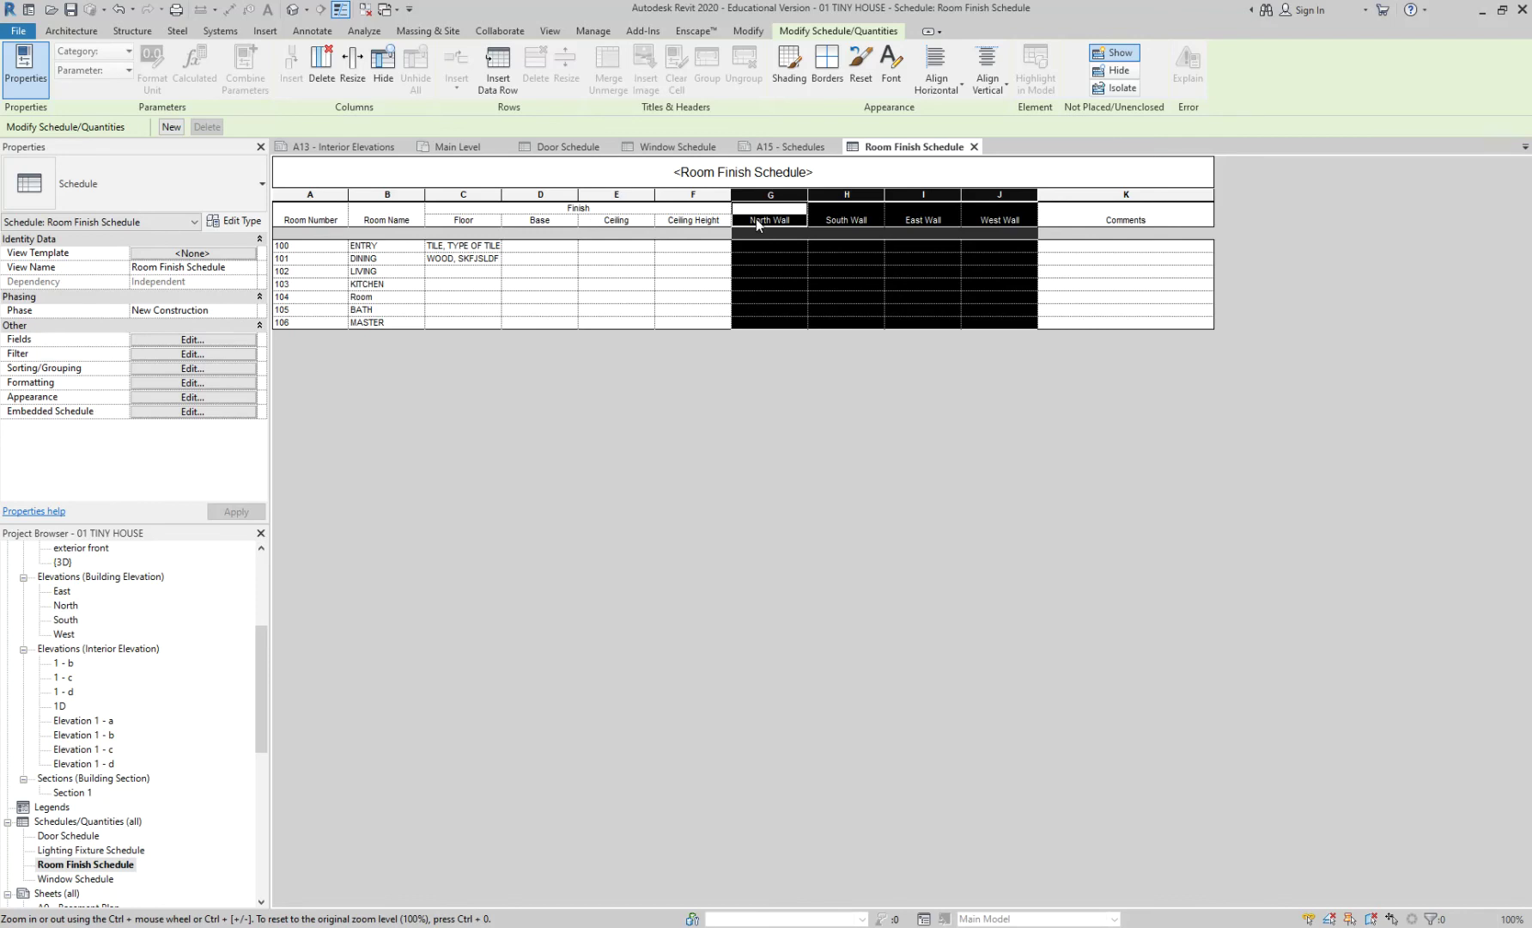
Save the project
left_click(514, 71)
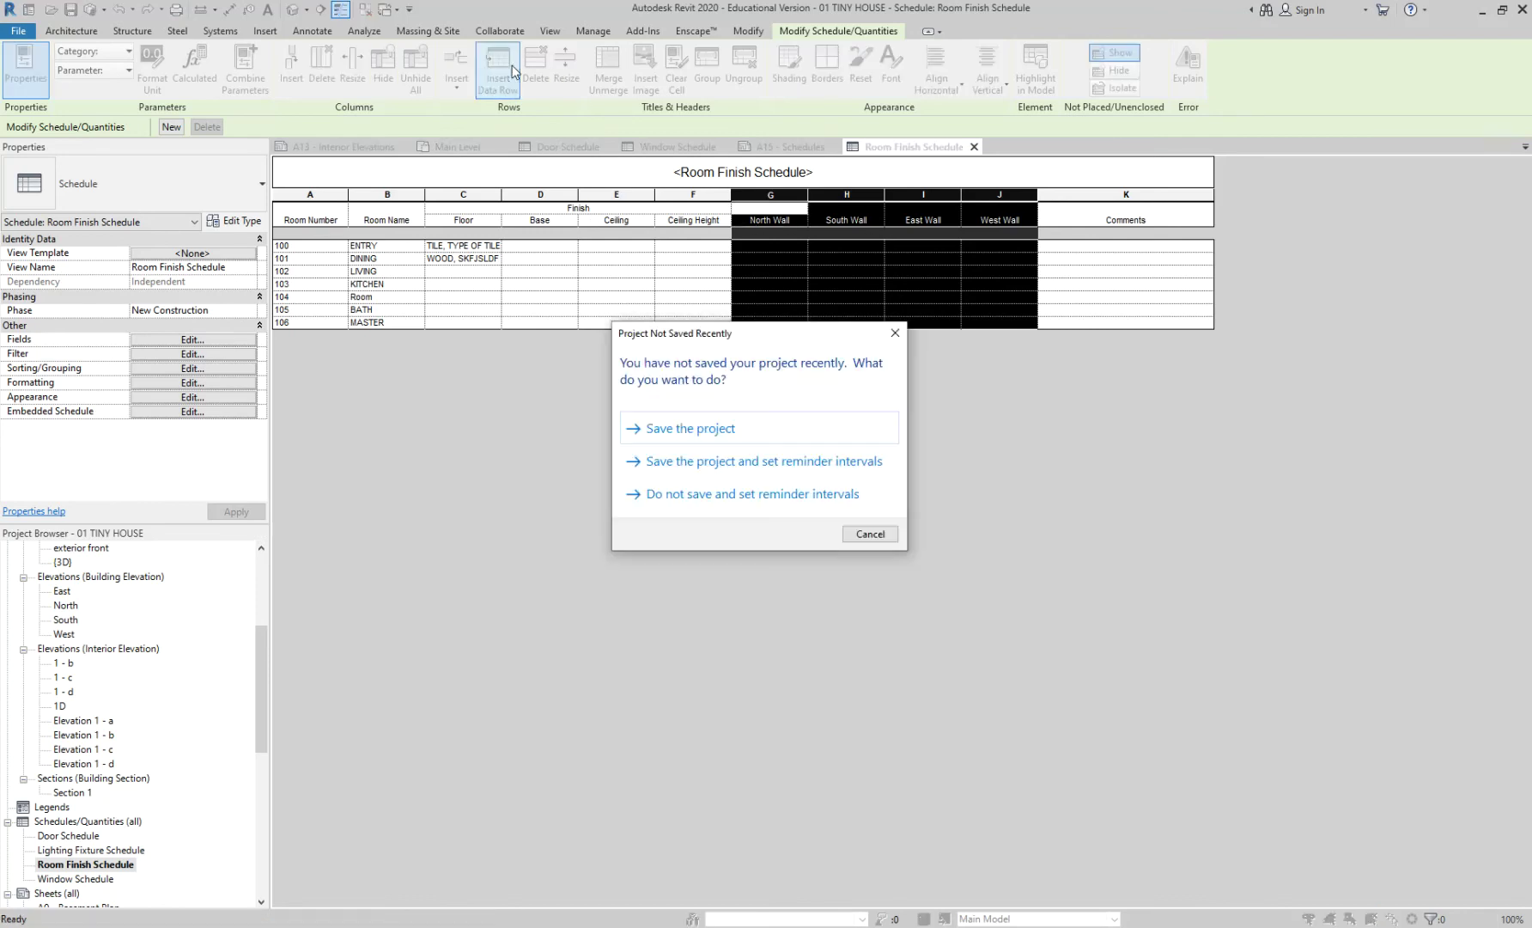
left_click(668, 438)
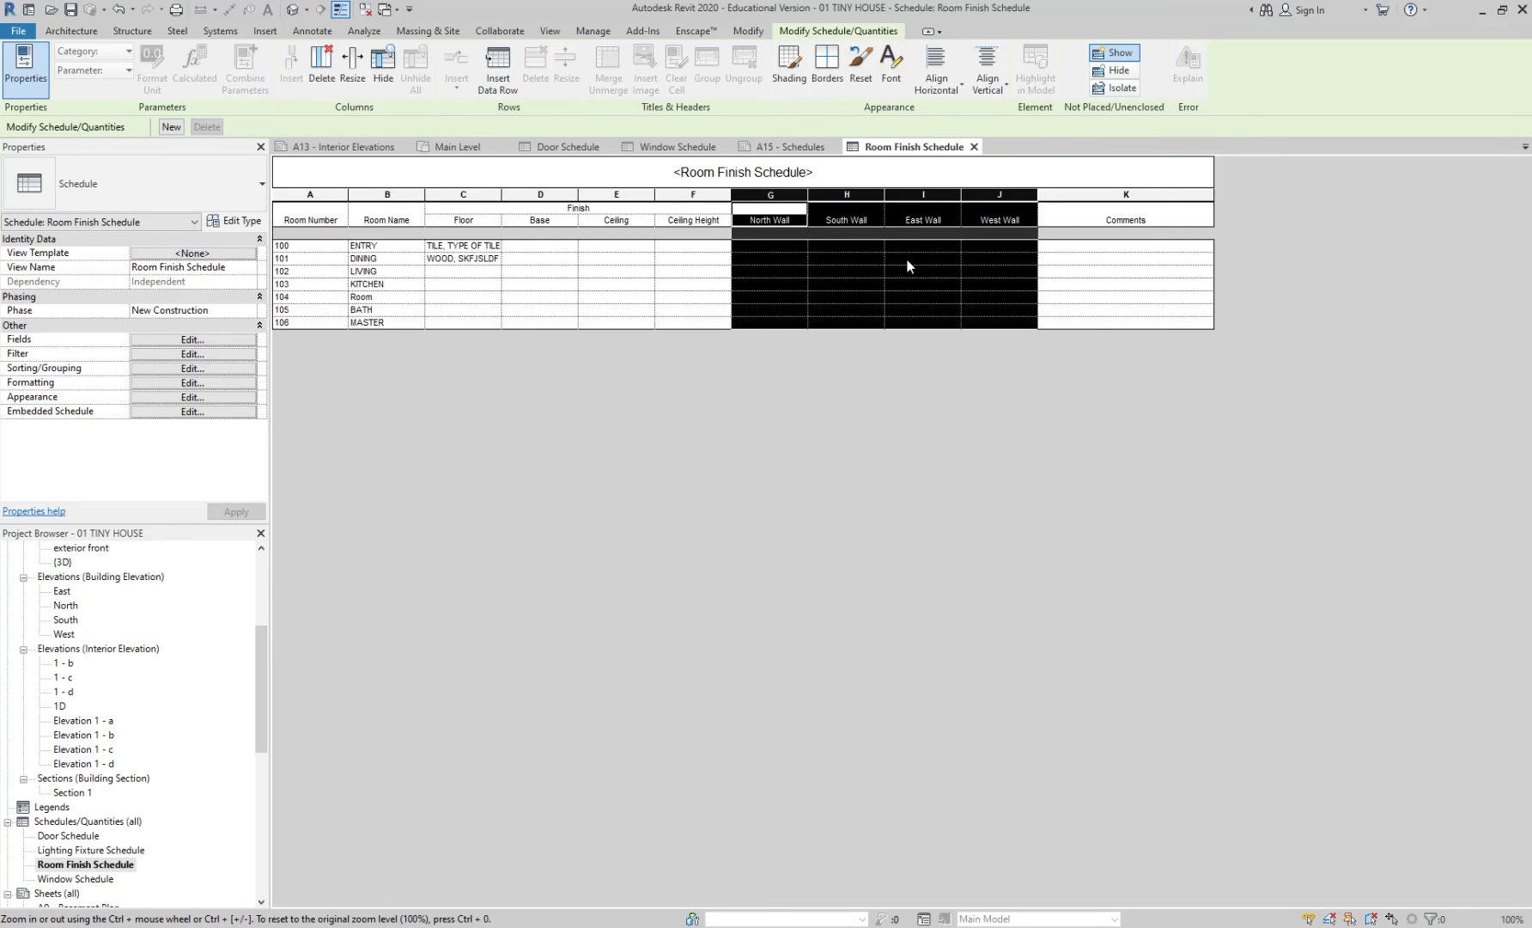
Group the North Wall, South Wall, East Wall and West Wall column headers under the heading "Wall Finish"
left_click(923, 219)
left_click(999, 220)
left_click_drag(1013, 208, 868, 218)
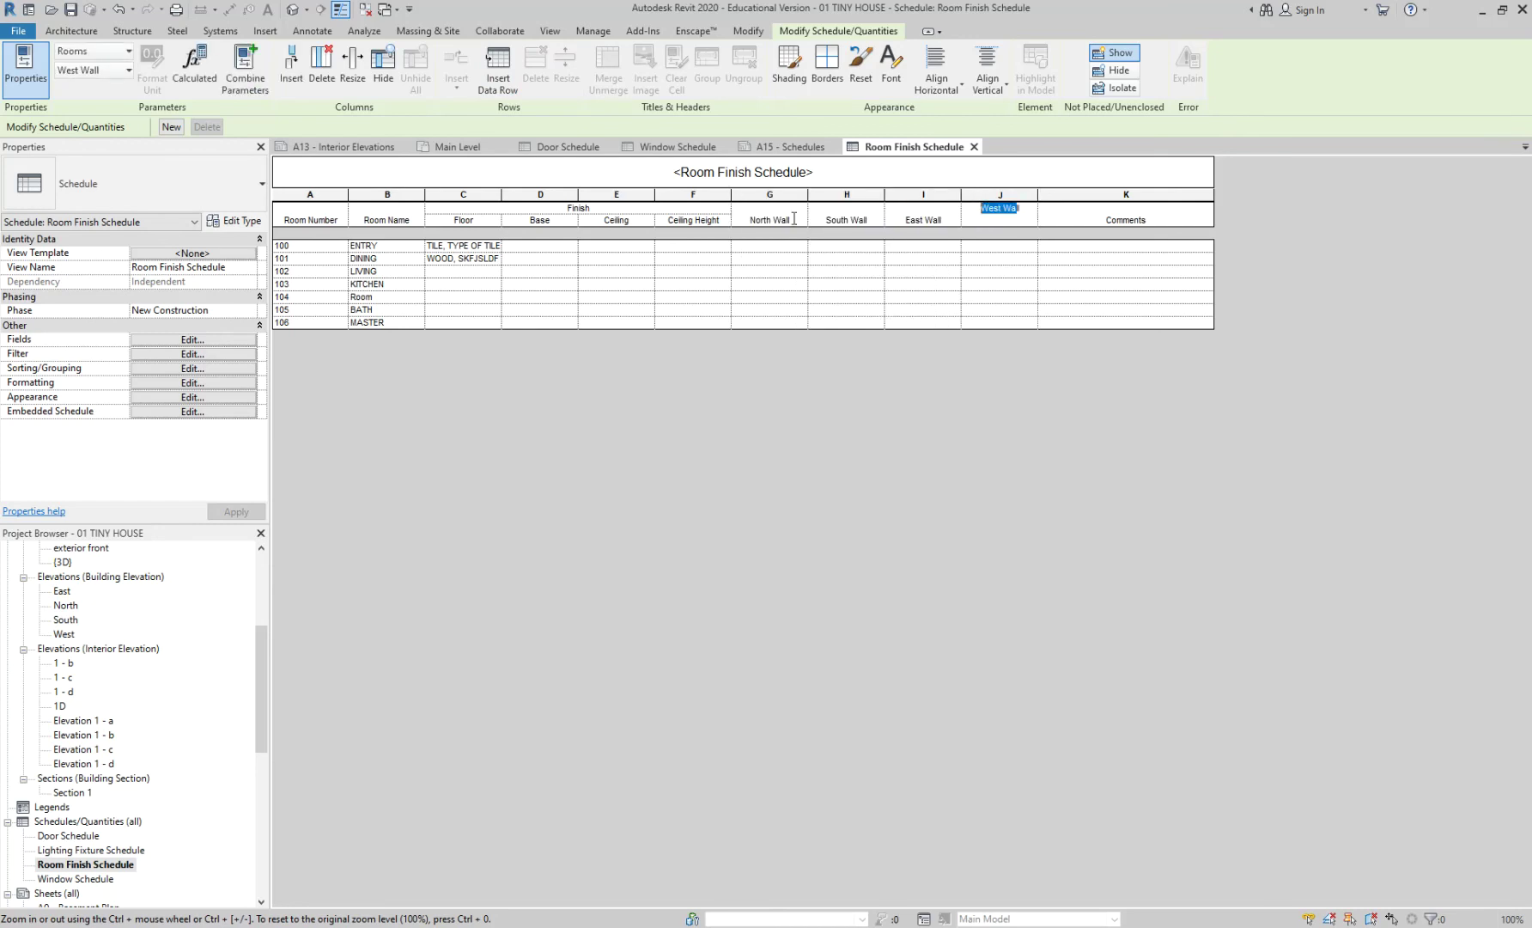
left_click_drag(760, 219, 994, 221)
right_click(994, 222)
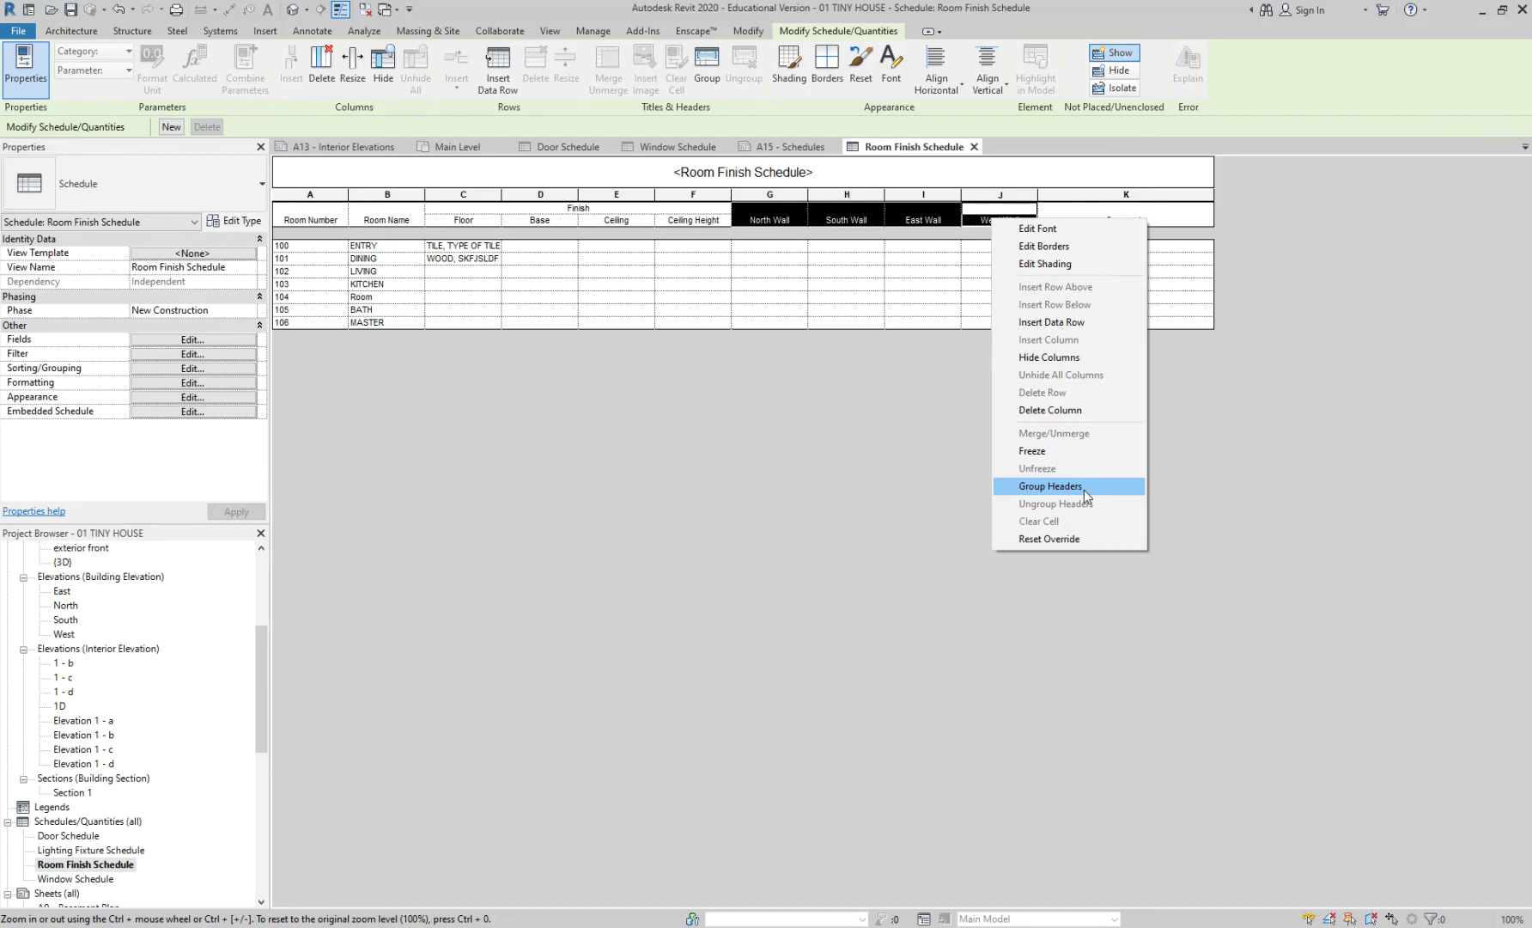
left_click(1051, 486)
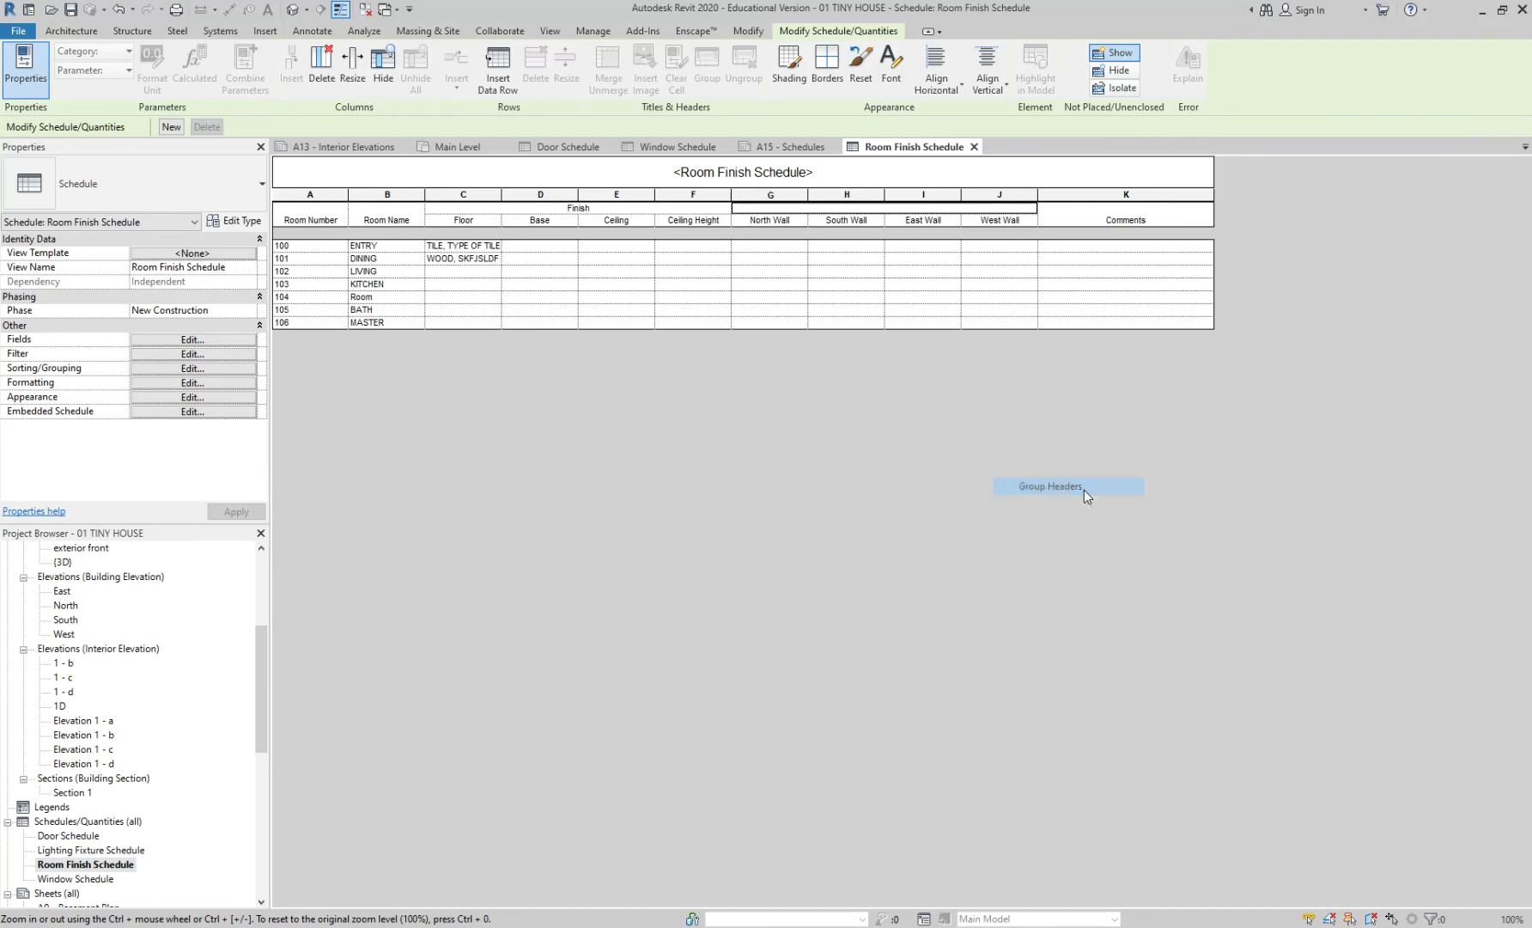
left_click(866, 210)
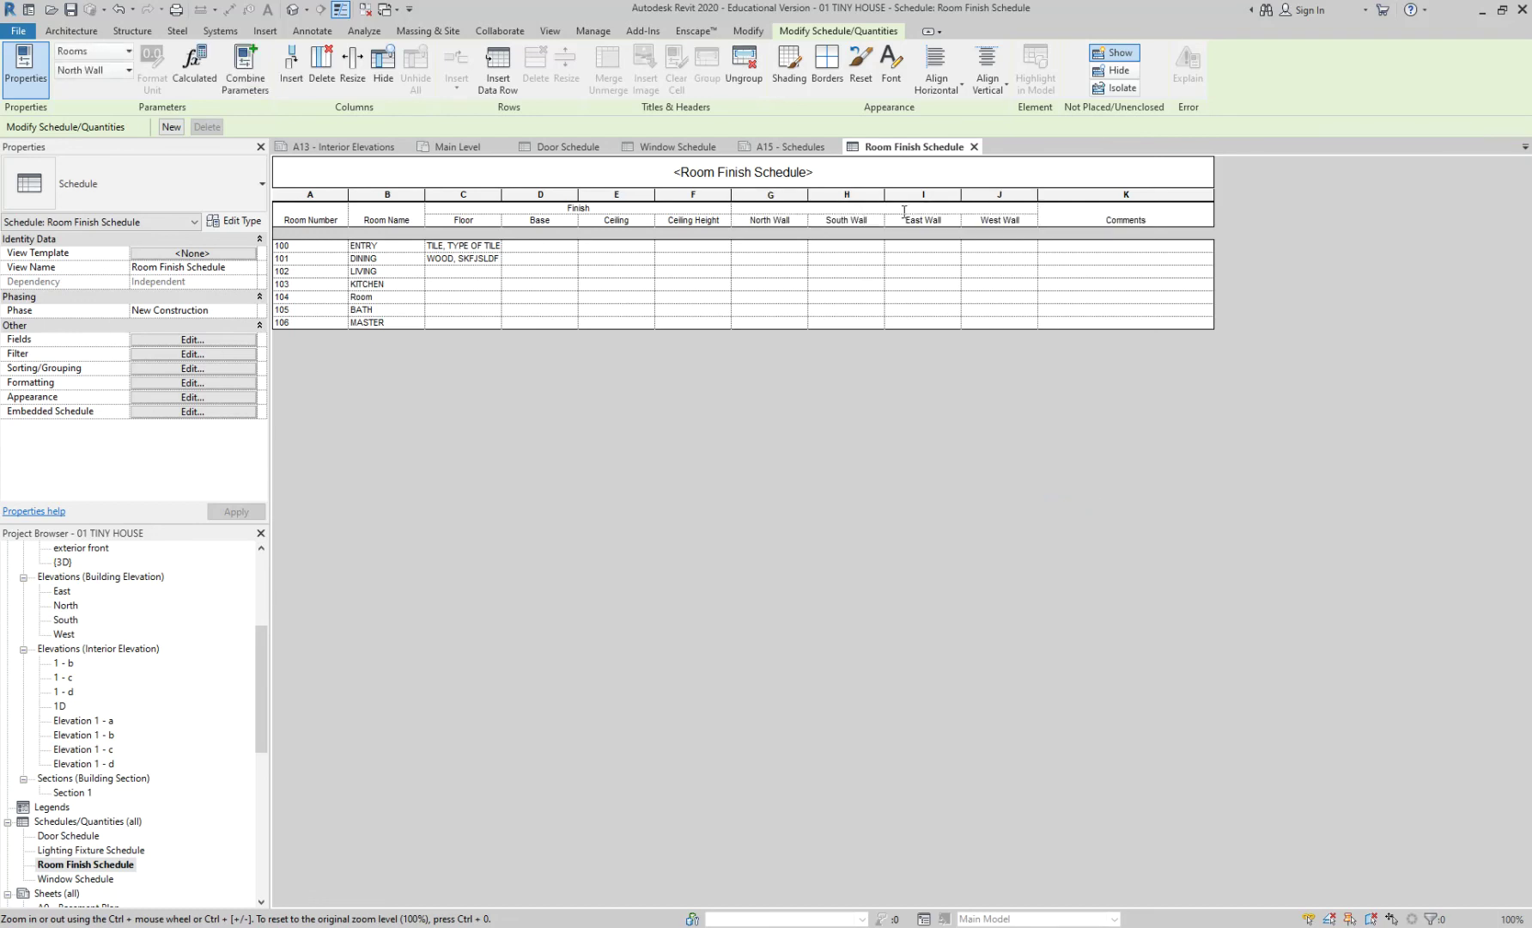
type("Wall Finish")
key("Return")
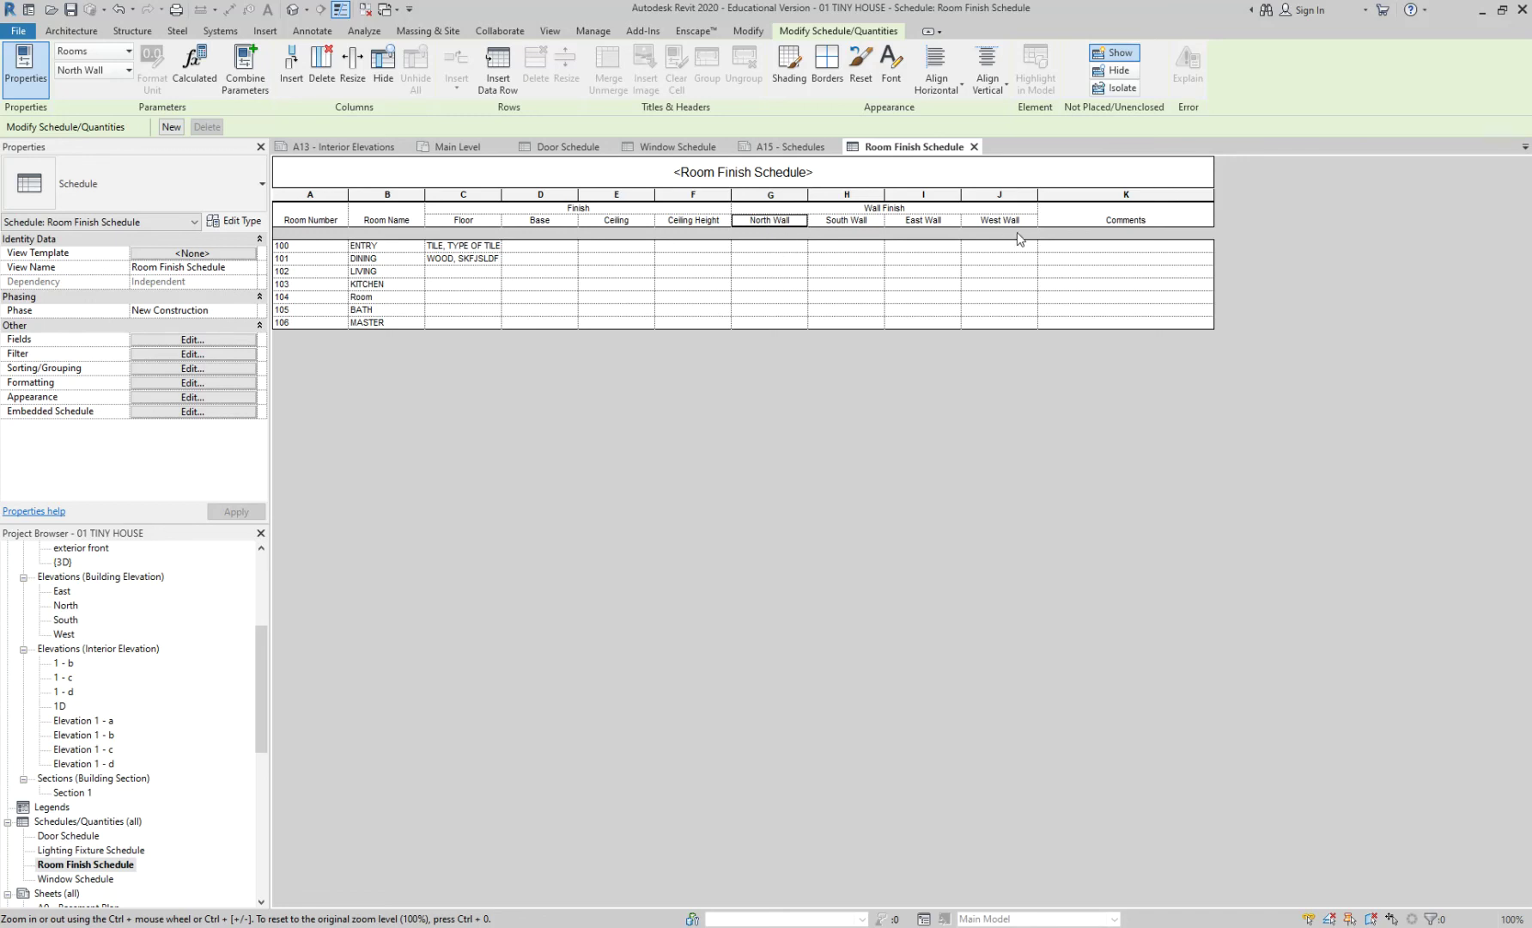
Set the floor finish of LIVING to "TILE, TYPE OF TILE" and of rooms 103 to 106 to "WOOD, SKFJSLDF"
left_click(468, 220)
left_click(474, 272)
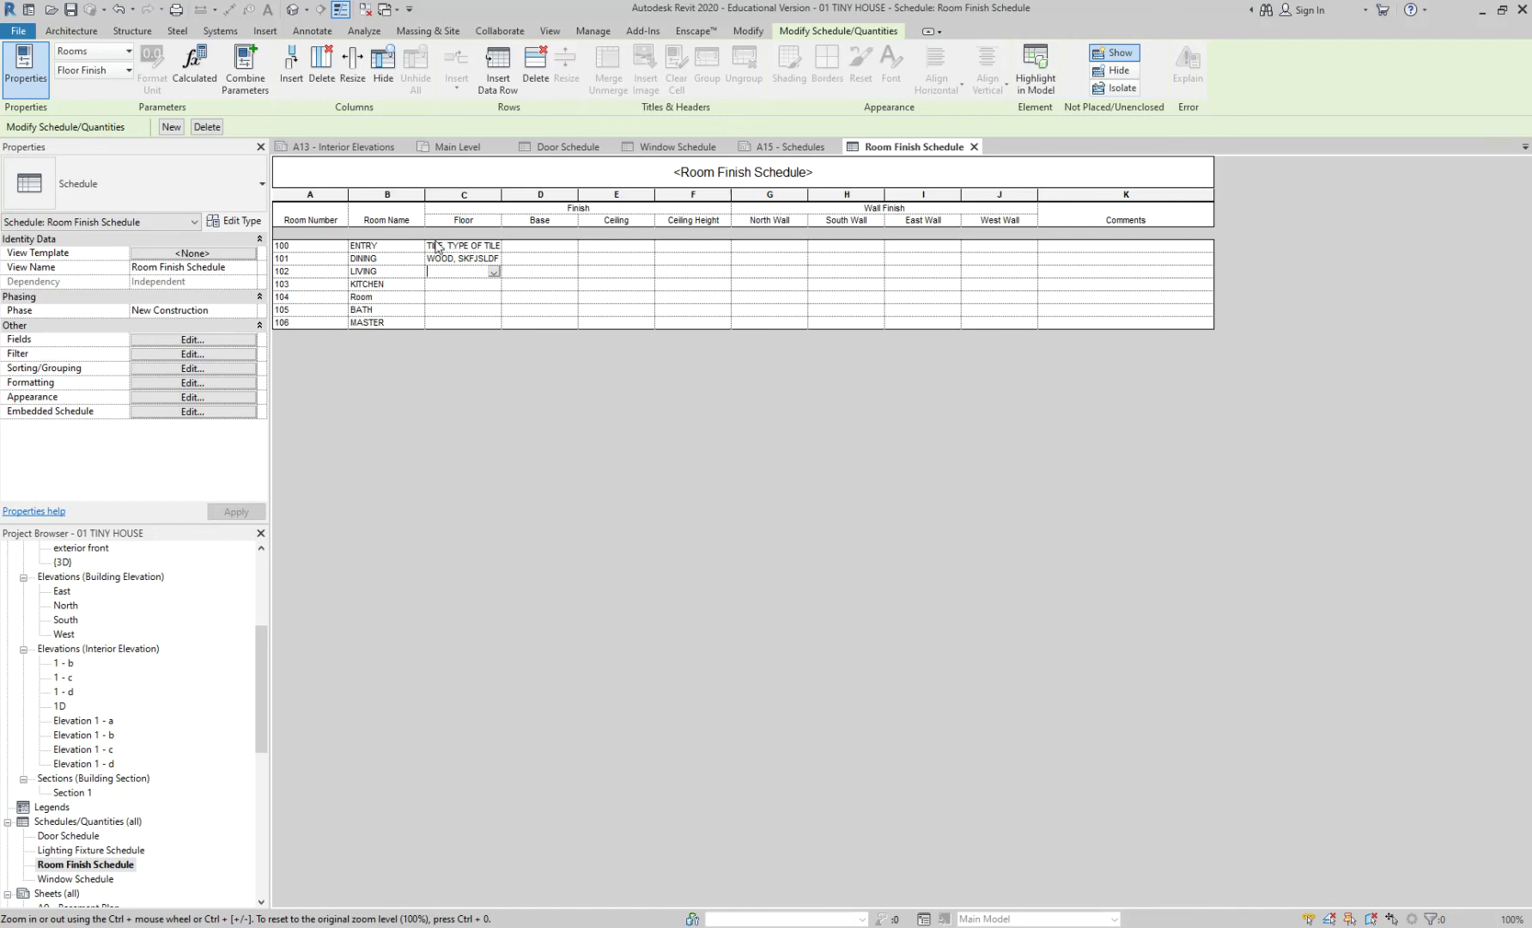
left_click(494, 273)
left_click(496, 285)
left_click(495, 285)
left_click(489, 307)
left_click(495, 296)
left_click(494, 296)
left_click(490, 321)
left_click(493, 310)
left_click(494, 310)
left_click(495, 334)
left_click(493, 322)
left_click(494, 322)
left_click(495, 347)
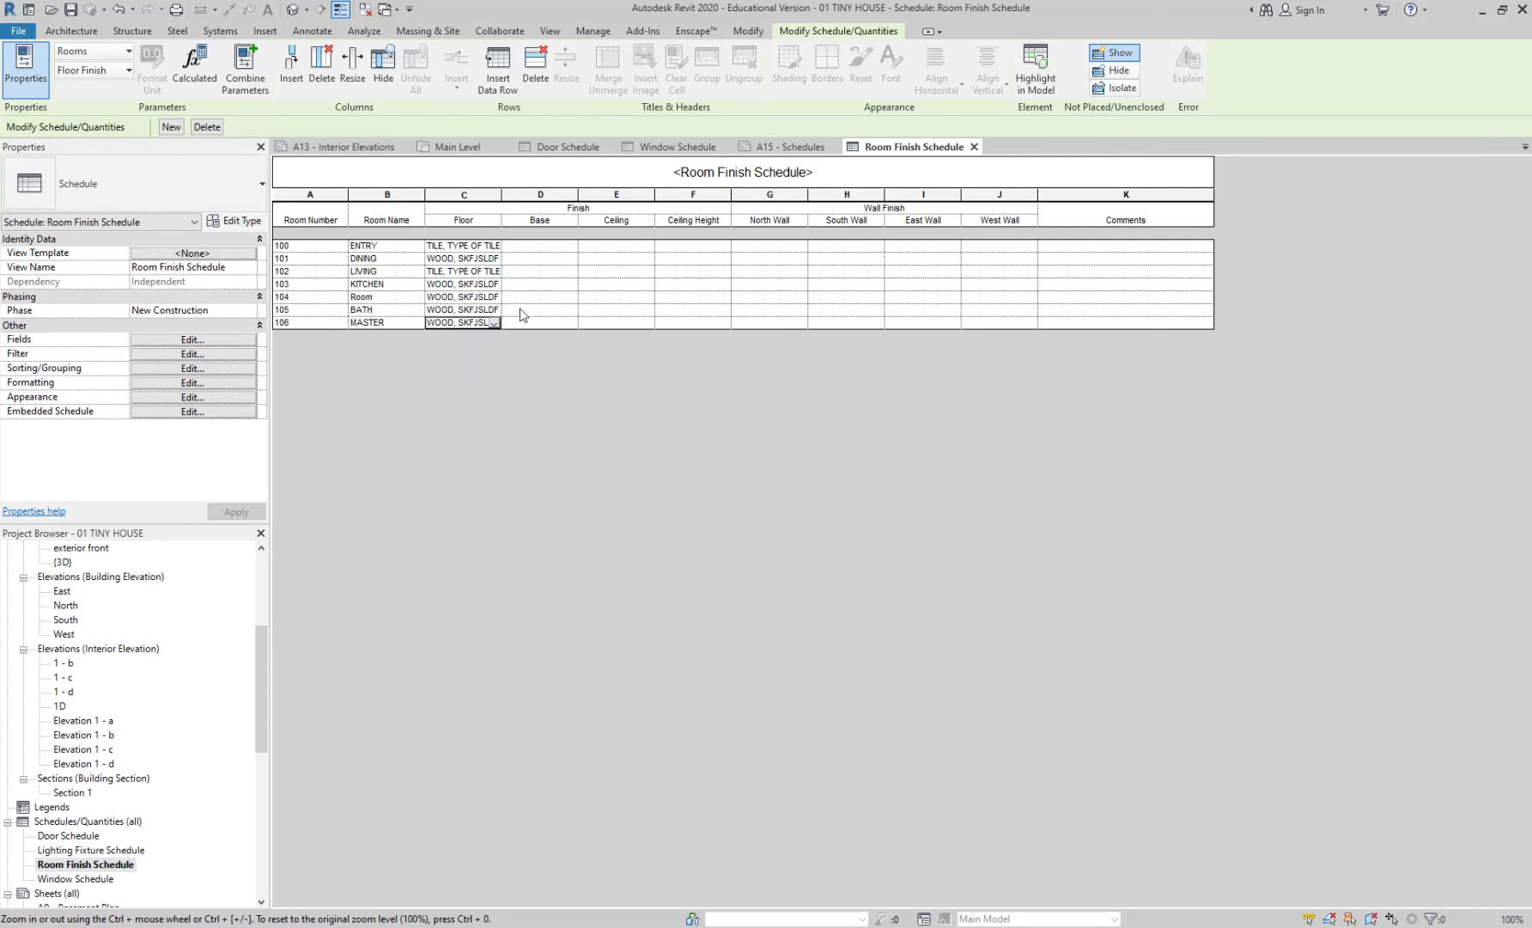
Enter the base finish "MDF, PAINTED" for the ENTRY room
left_click(545, 247)
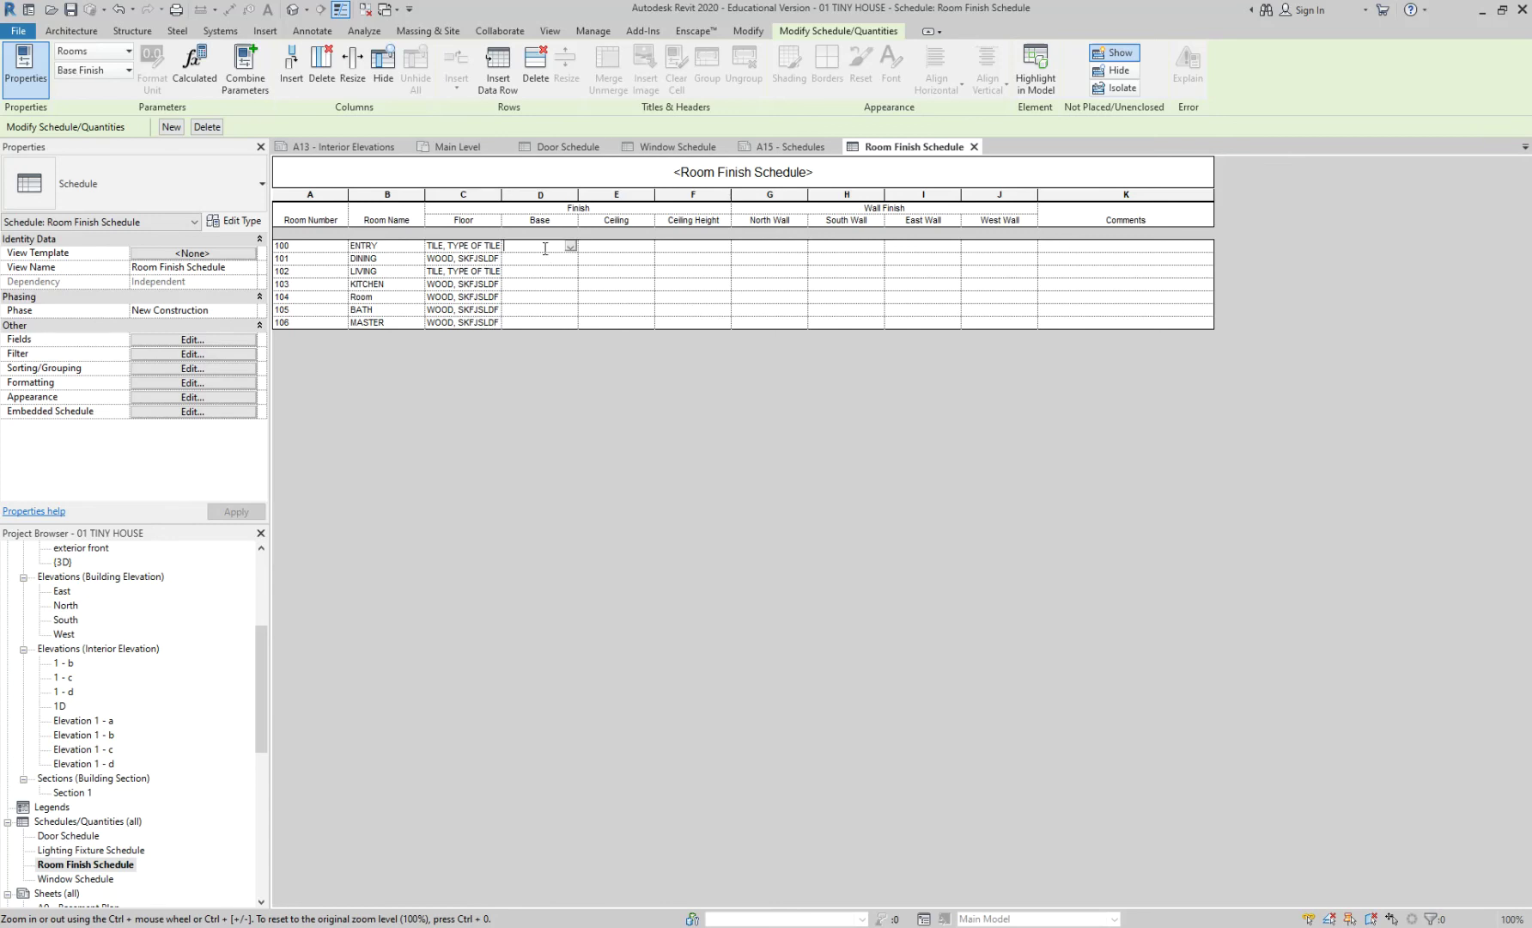
type("MDF, PAINTED")
key("Return")
left_click(623, 246)
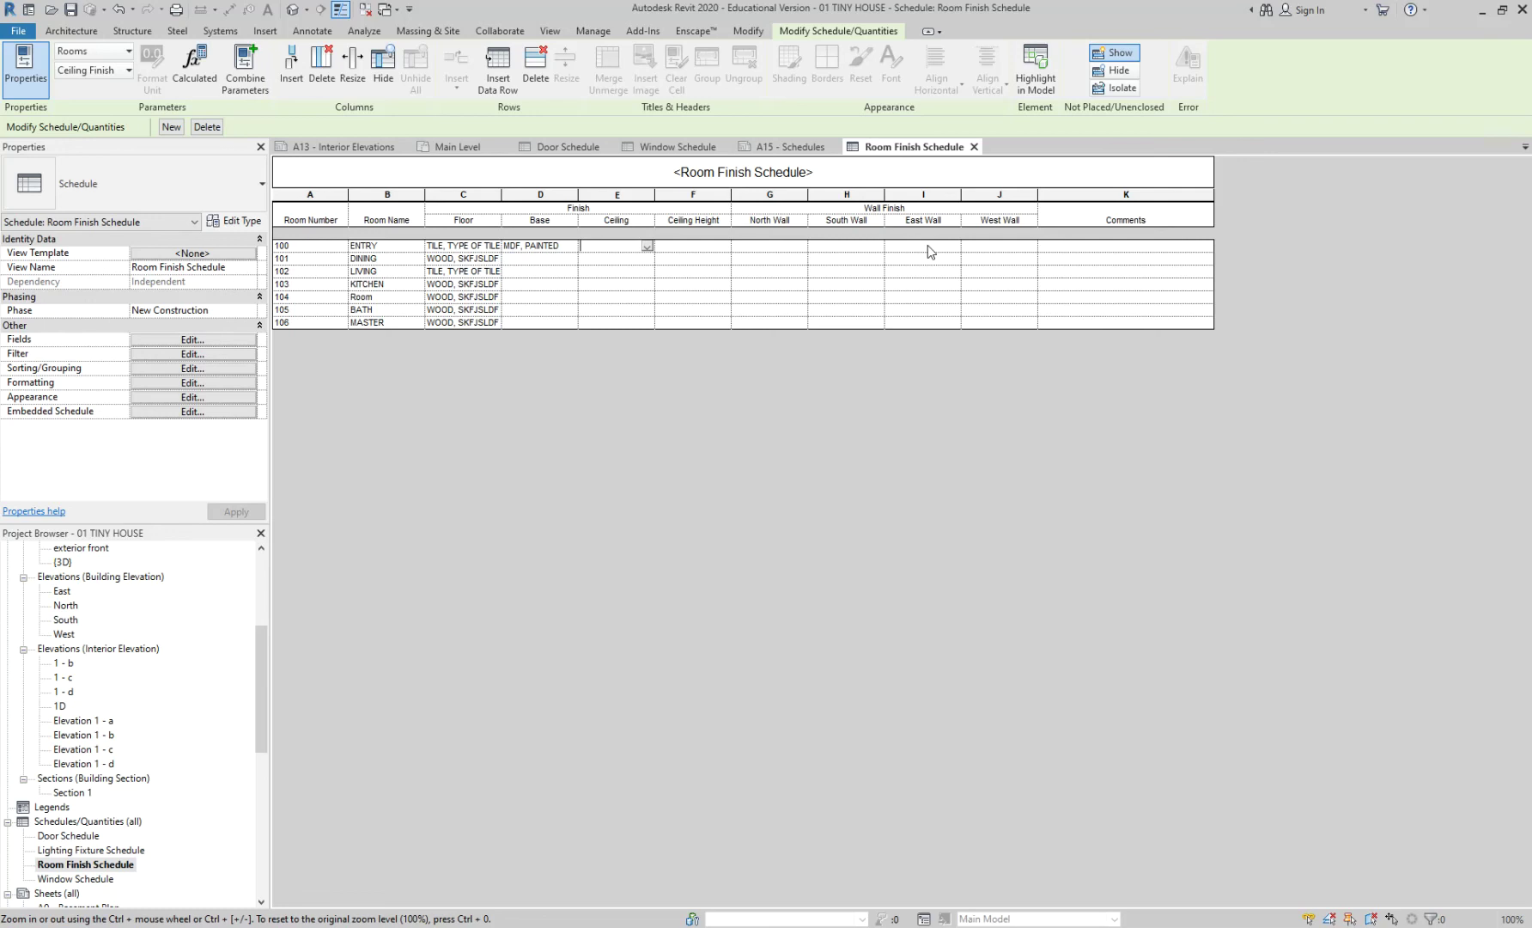
Open the Main Level floor plan
left_click_drag(261, 653, 262, 581)
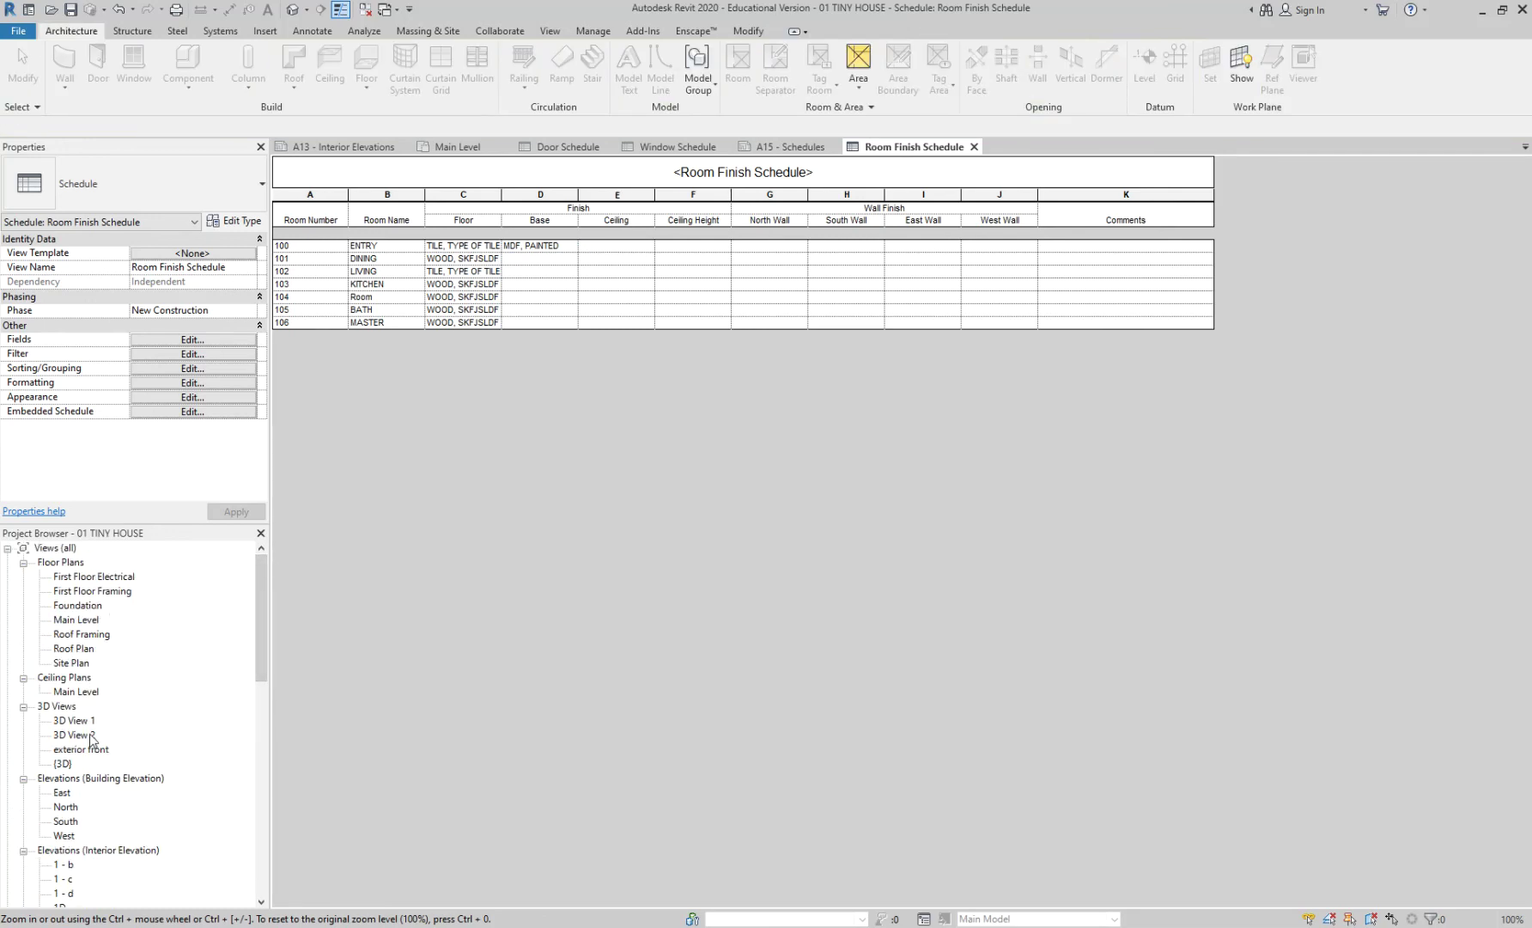
double_click(93, 621)
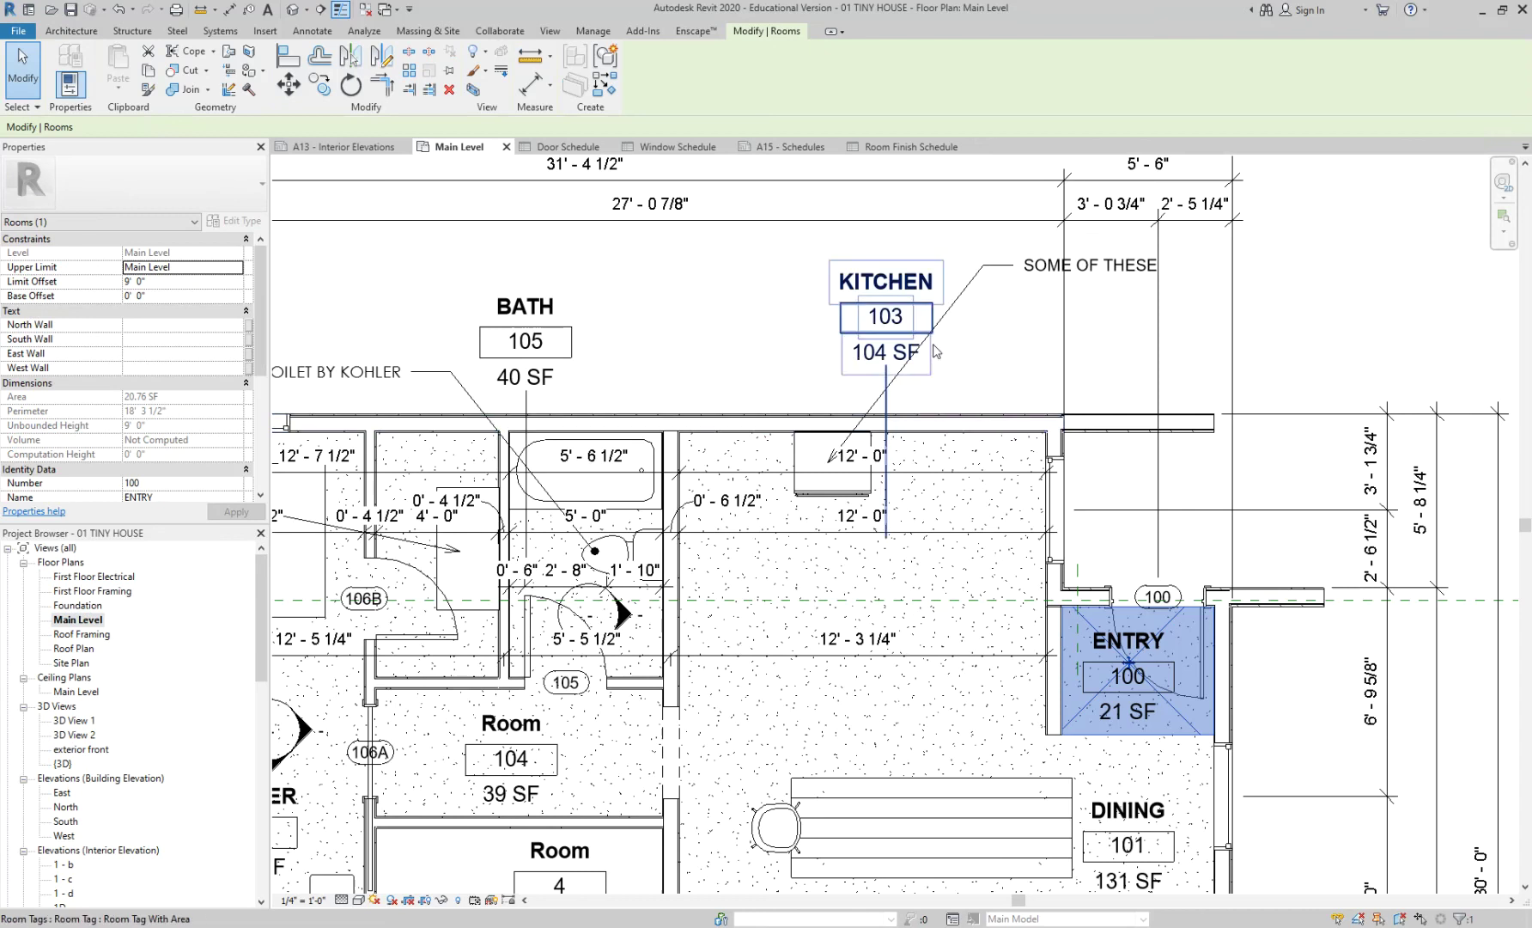
scroll(1137, 364, "down", 3)
left_click(1258, 336)
scroll(1258, 337, "up", 3)
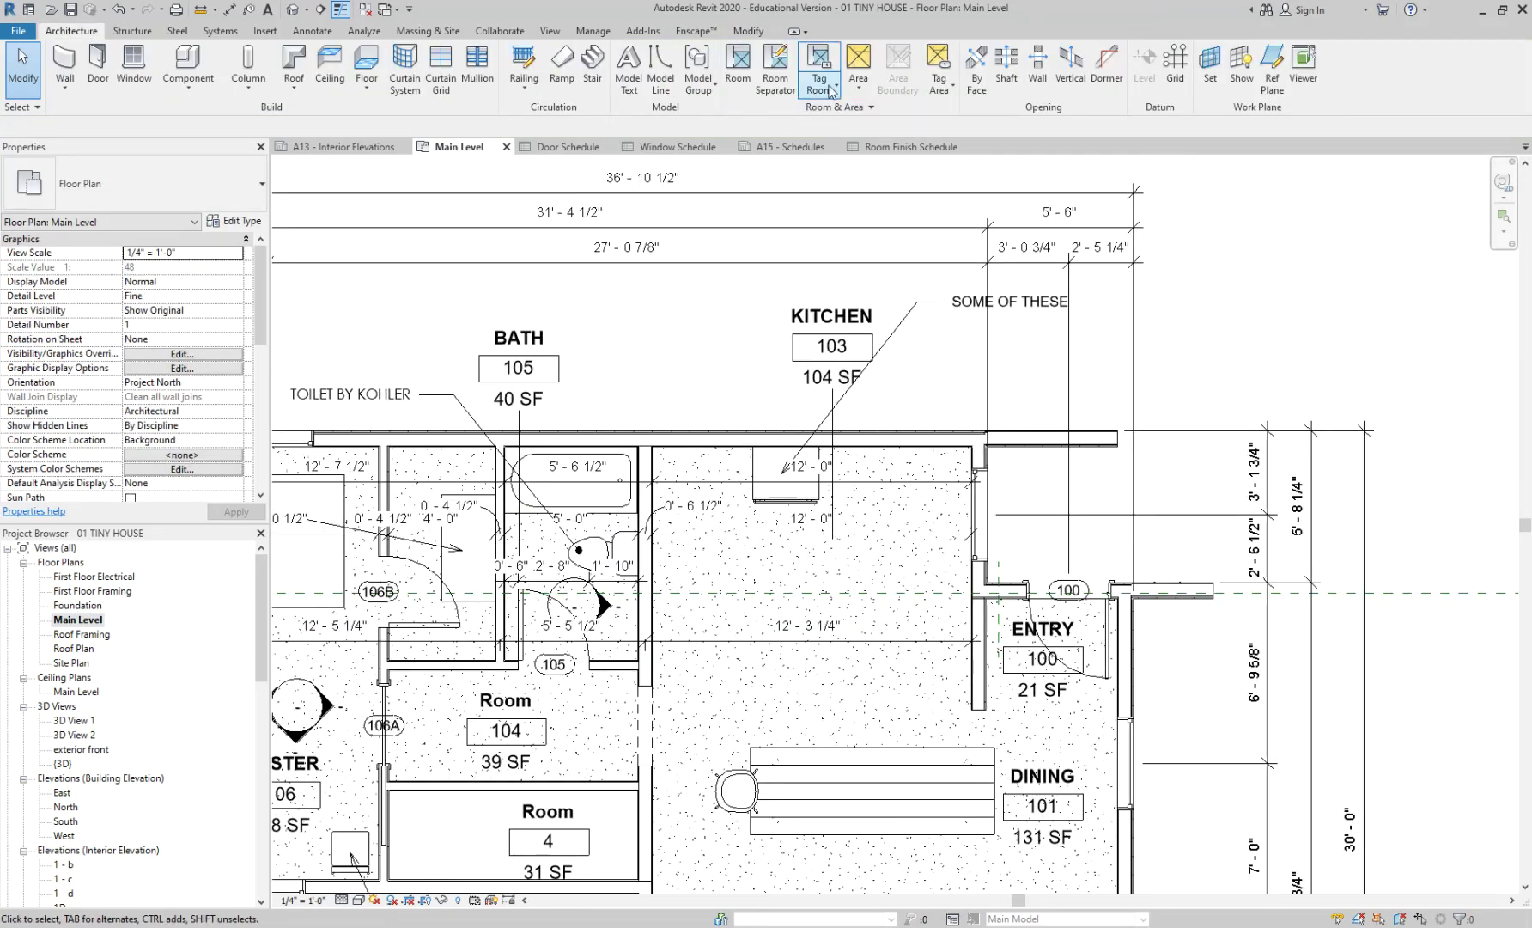
left_click(323, 36)
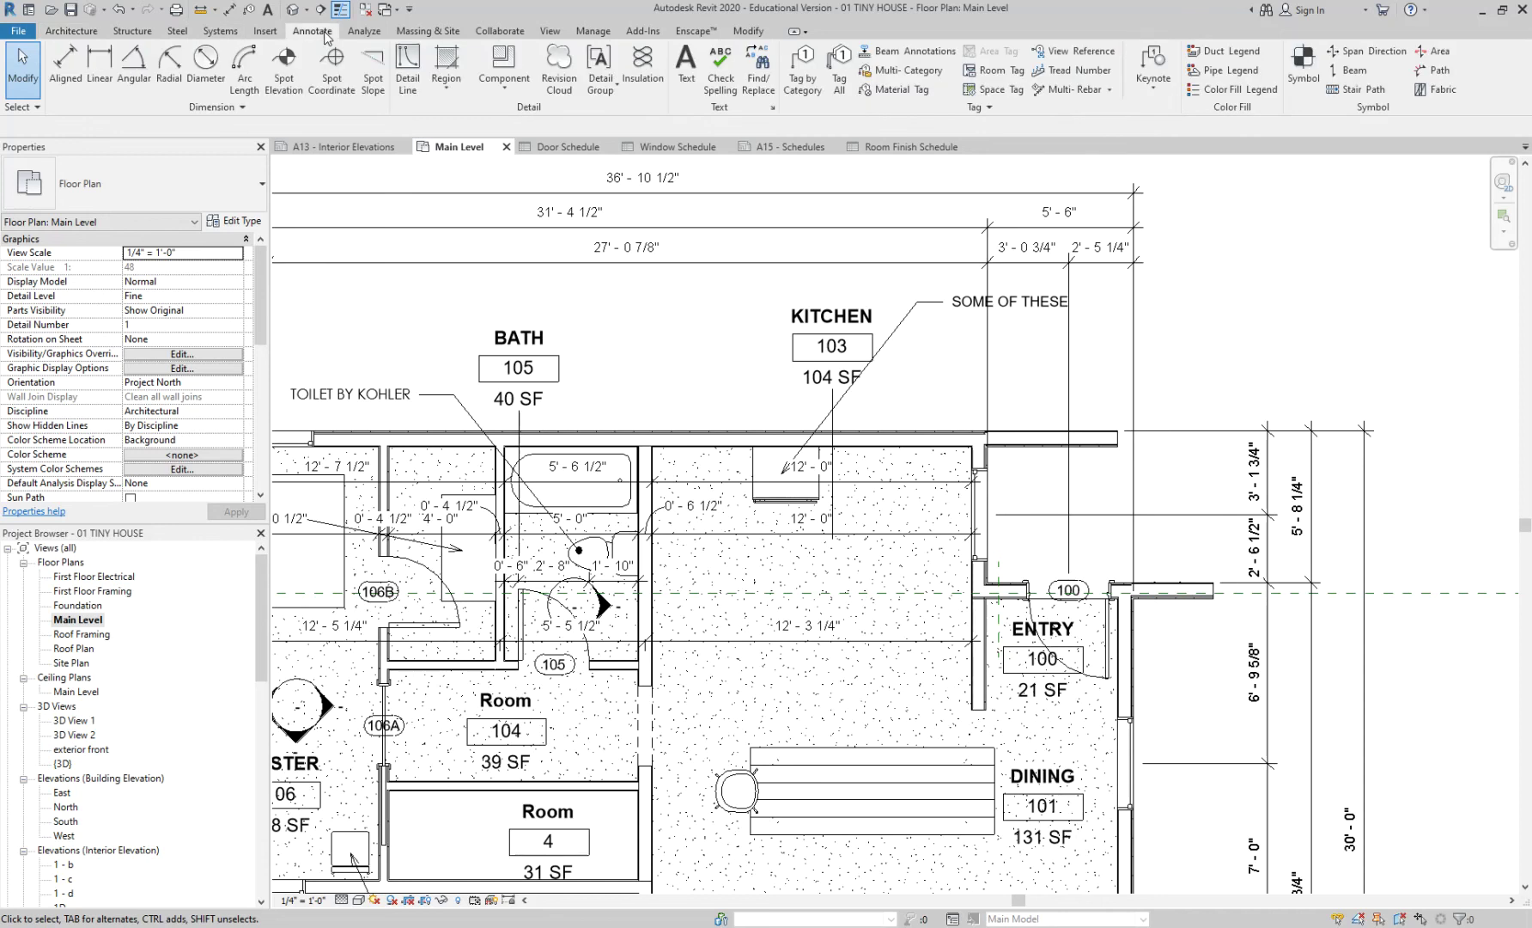
left_click(803, 67)
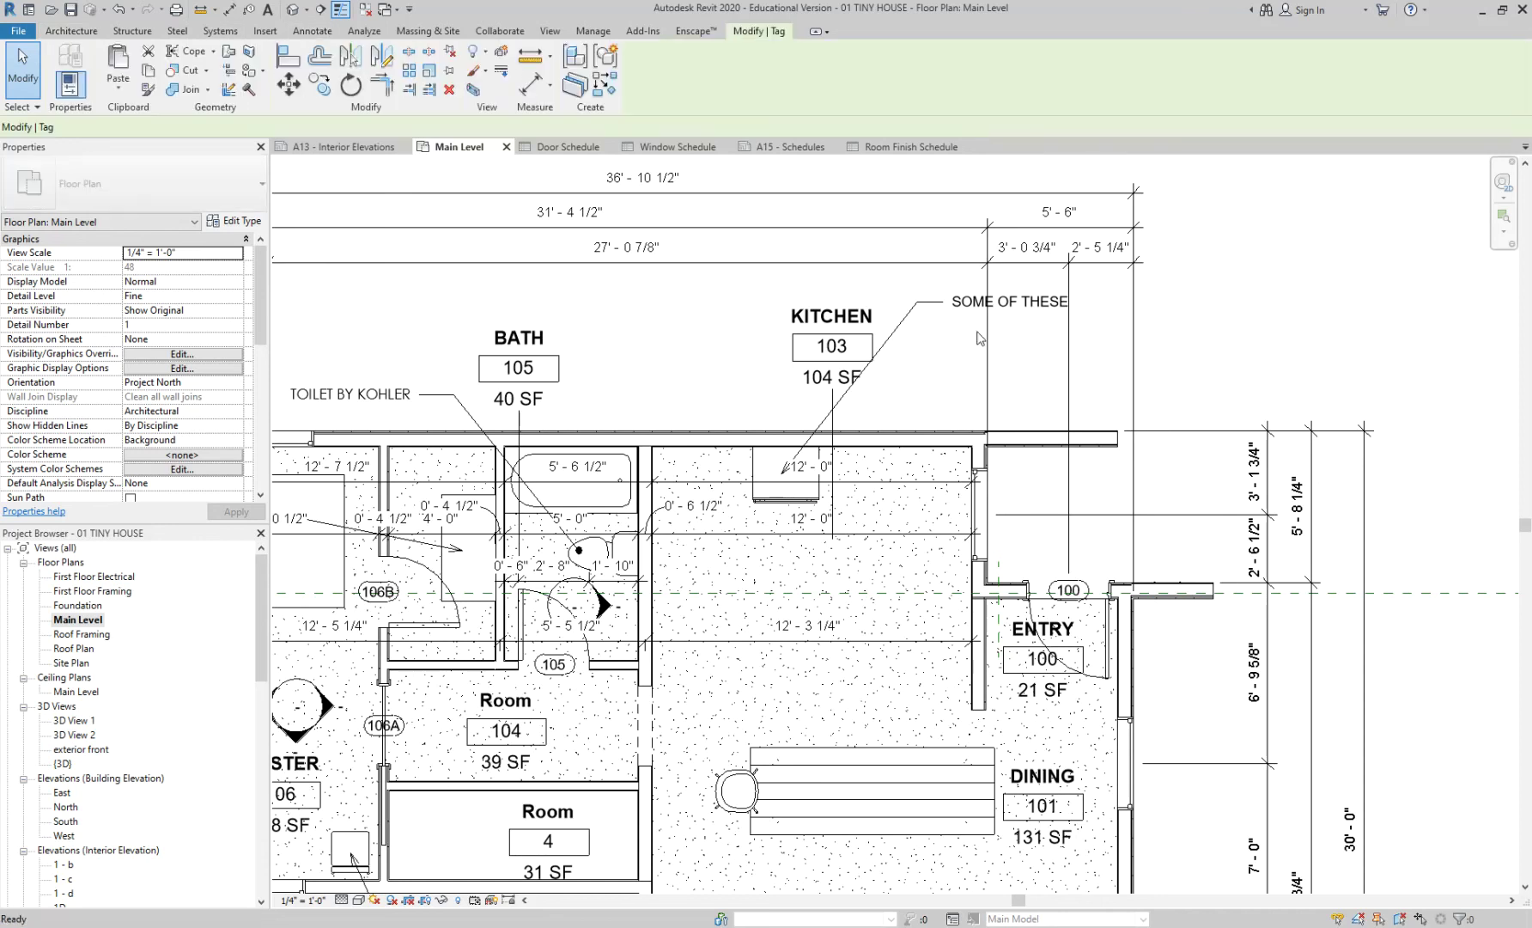
key("Escape")
left_click(980, 515)
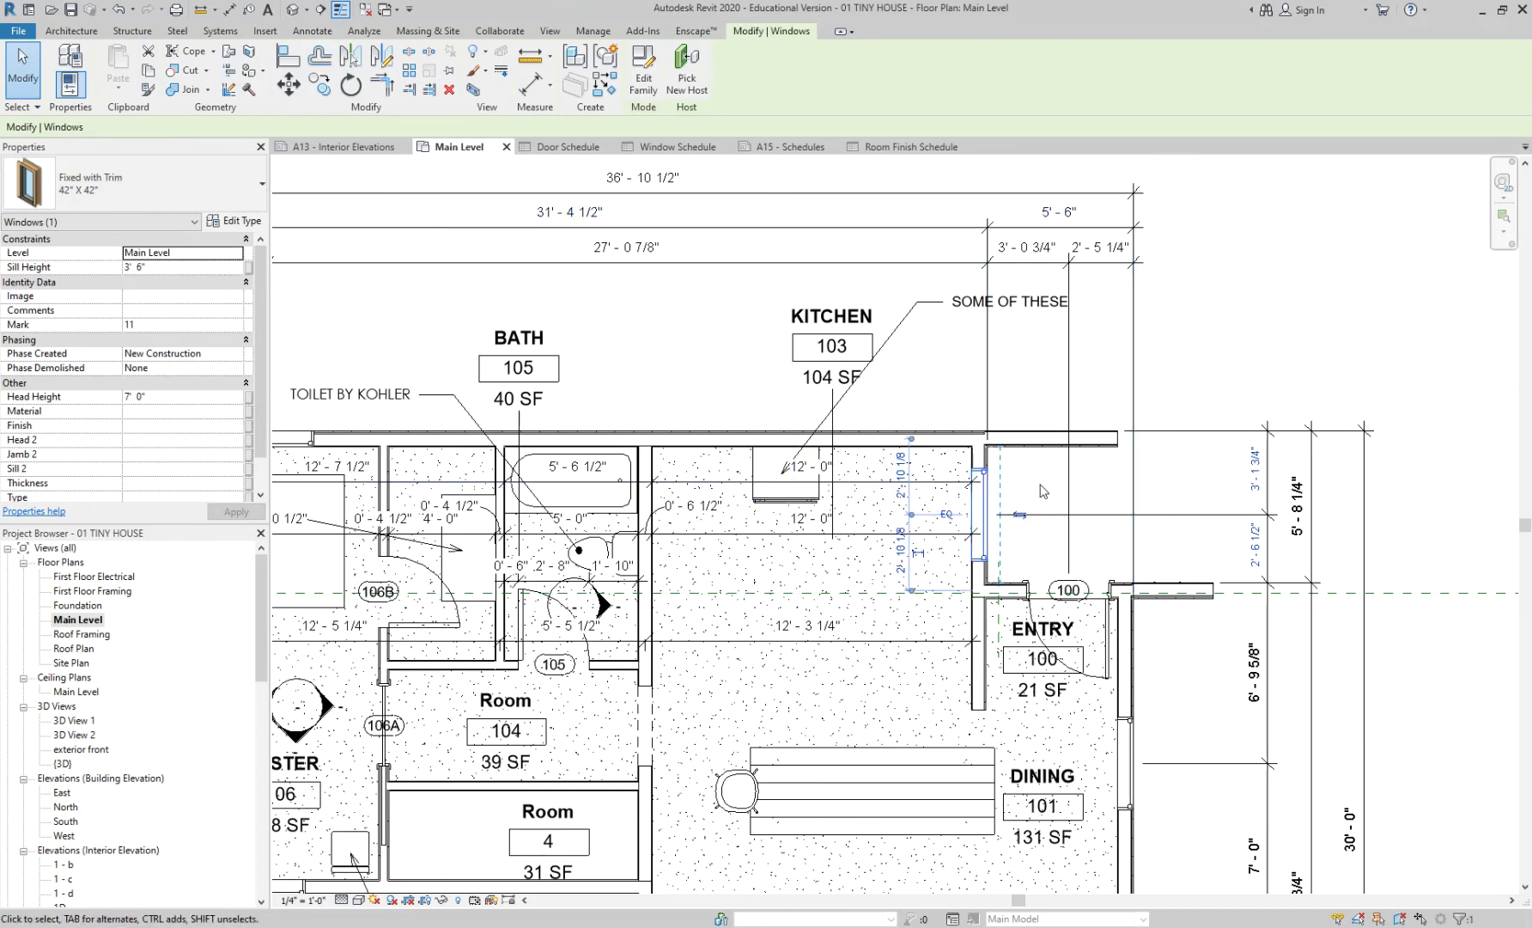
scroll(1043, 491, "up", 2)
key("Escape")
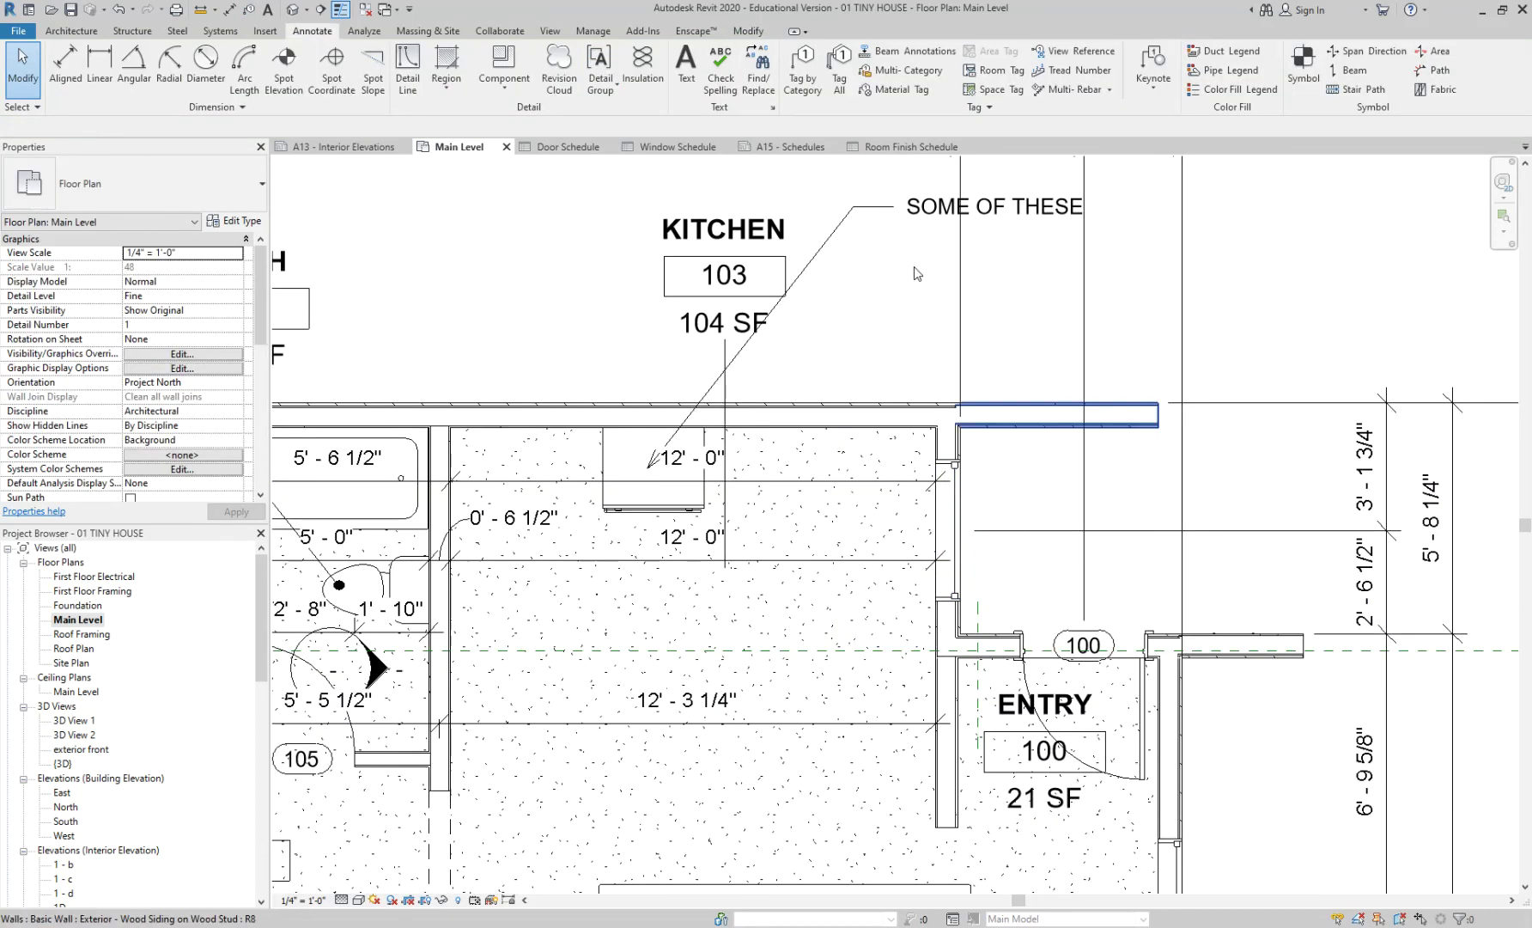
Tag the window in the kitchen's exterior wall above the ENTRY room by category, without a leader
left_click(815, 66)
left_click(996, 571)
key("Escape")
Change the new kitchen window tag's mark to "A" and accept the change to the type parameter
scroll(998, 575, "up", 2)
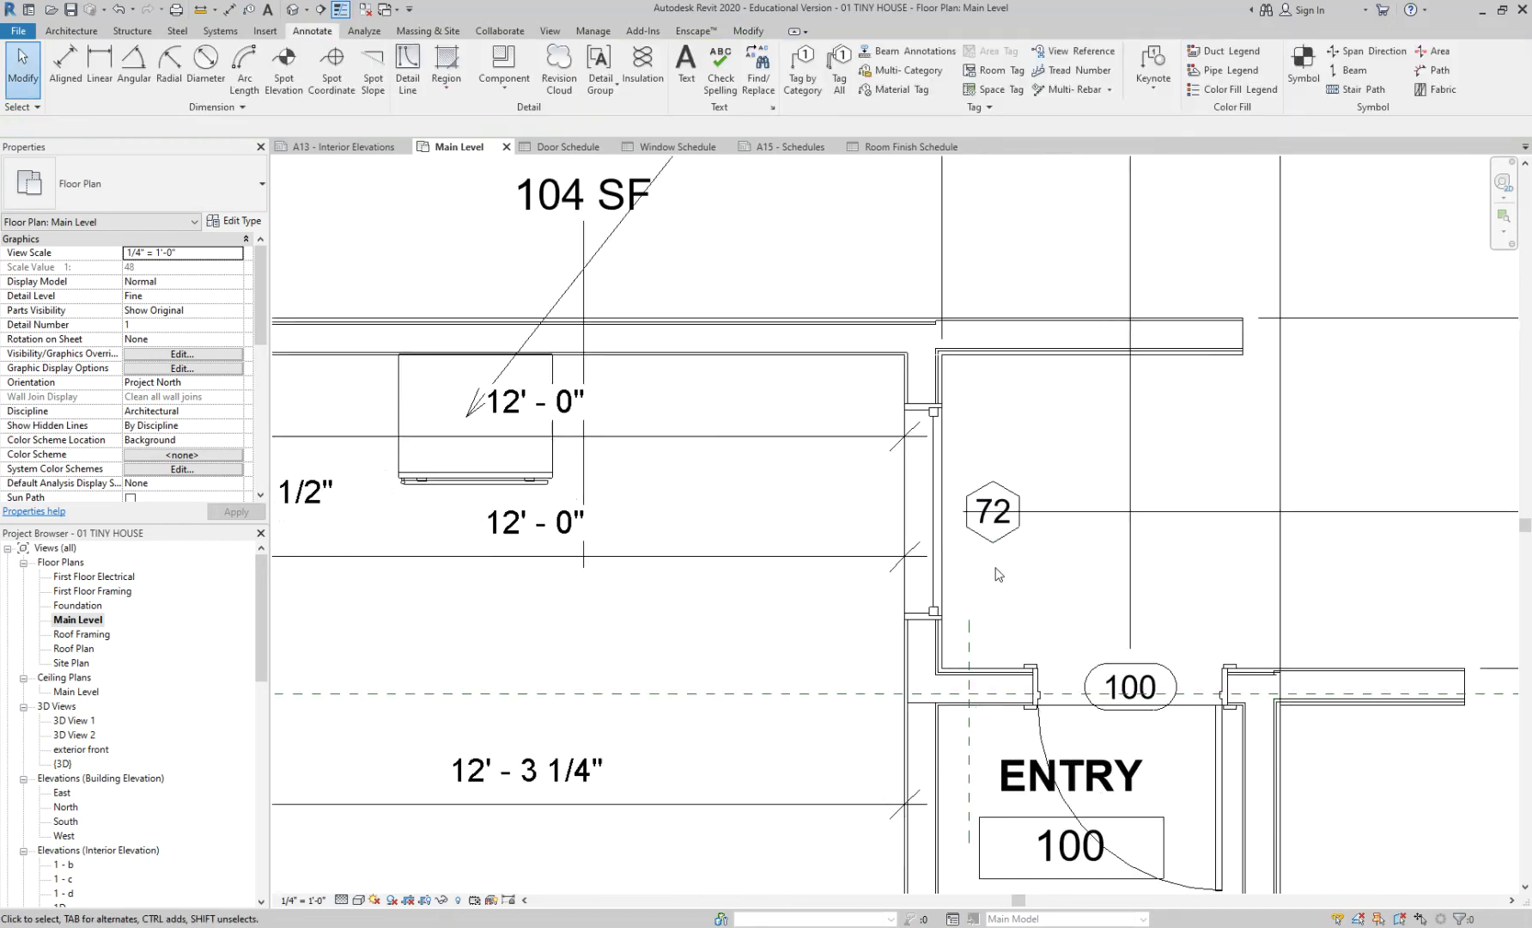
double_click(993, 537)
type("A")
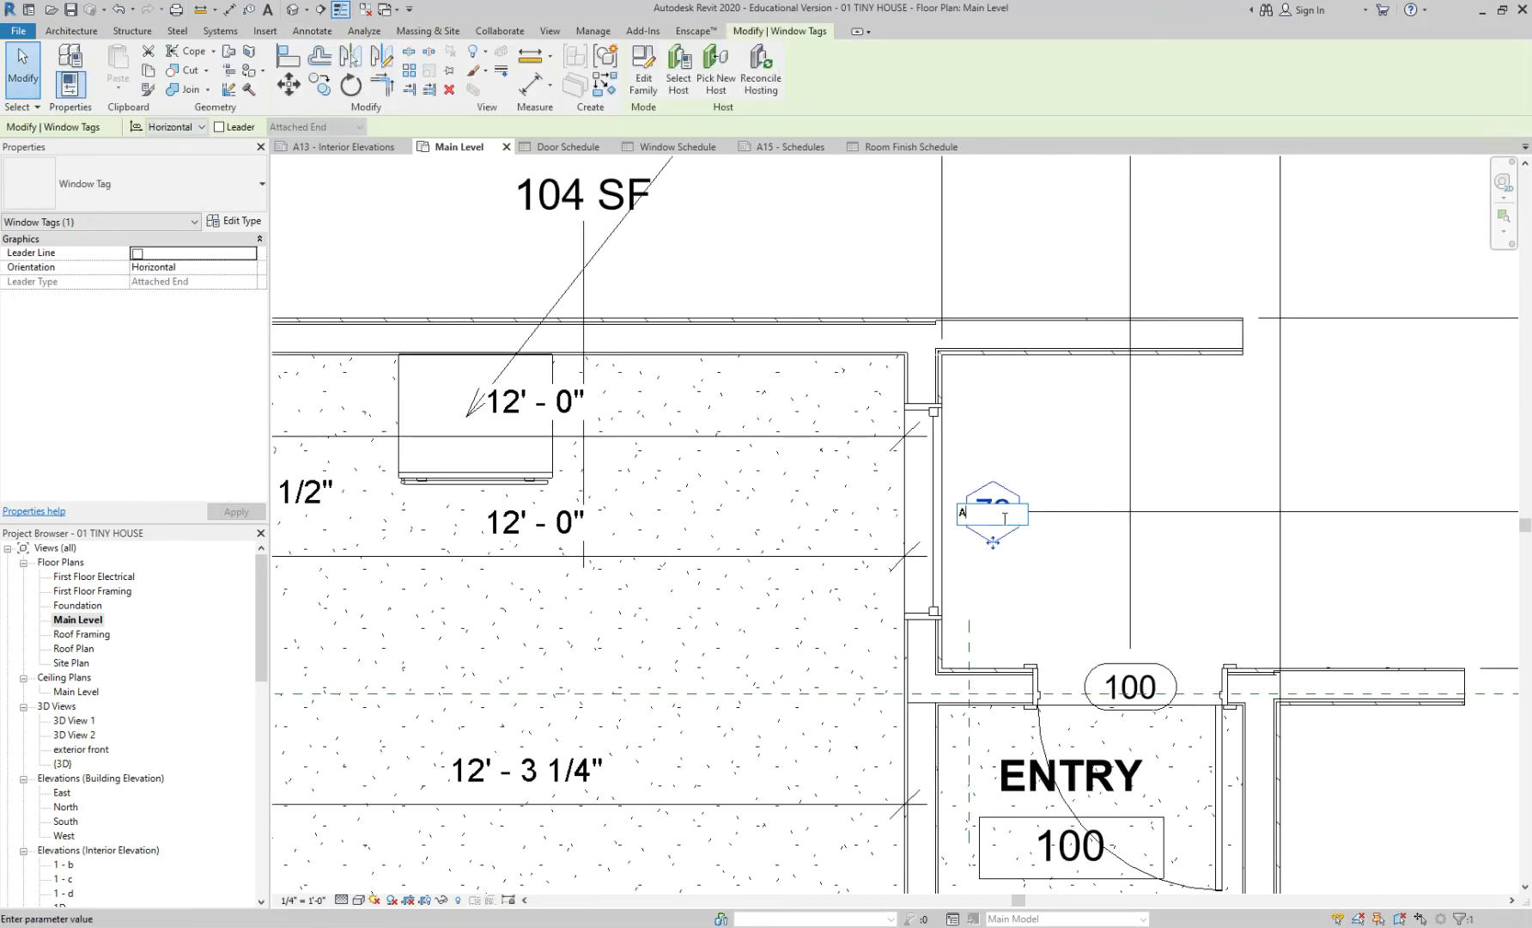
left_click(1067, 455)
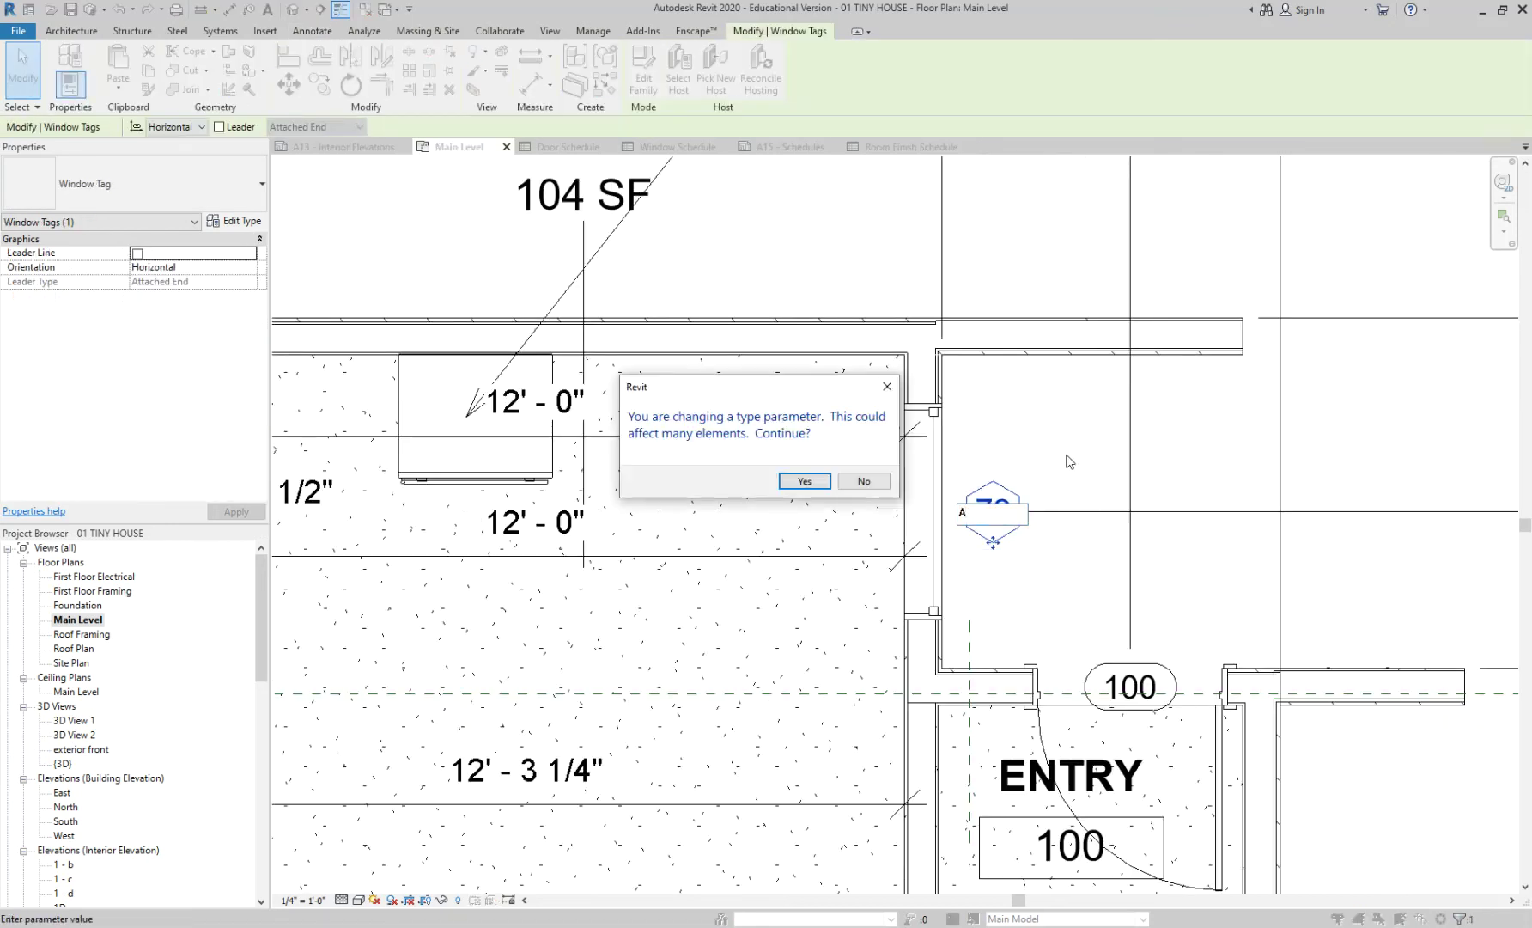
left_click(805, 481)
scroll(1056, 459, "down", 3)
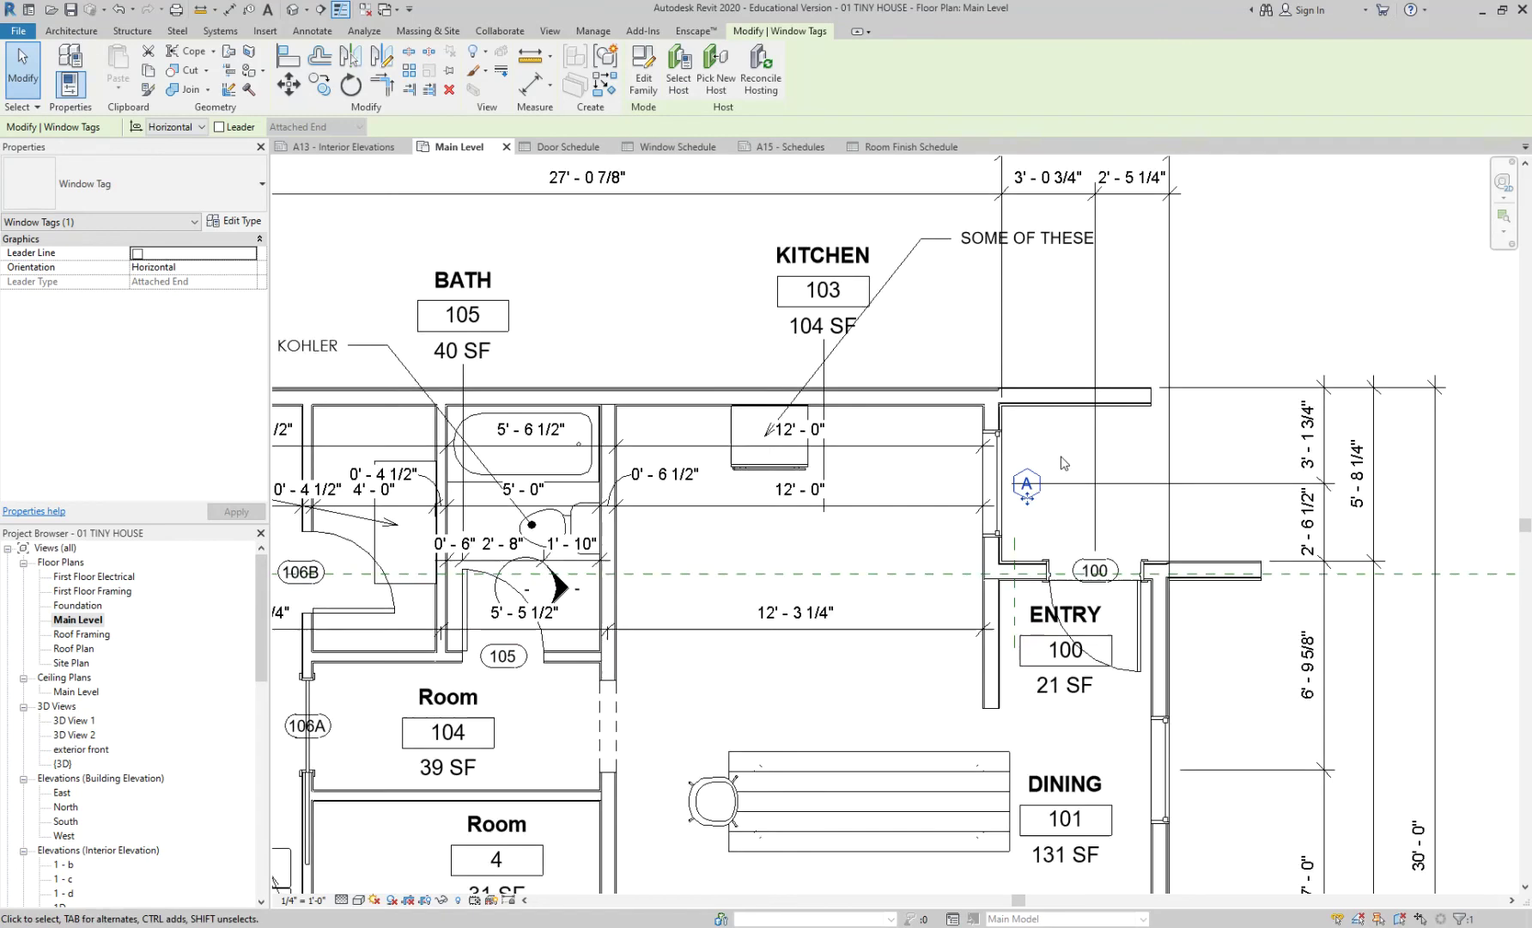
scroll(1065, 464, "down", 3)
key("Escape")
scroll(738, 425, "up", 1)
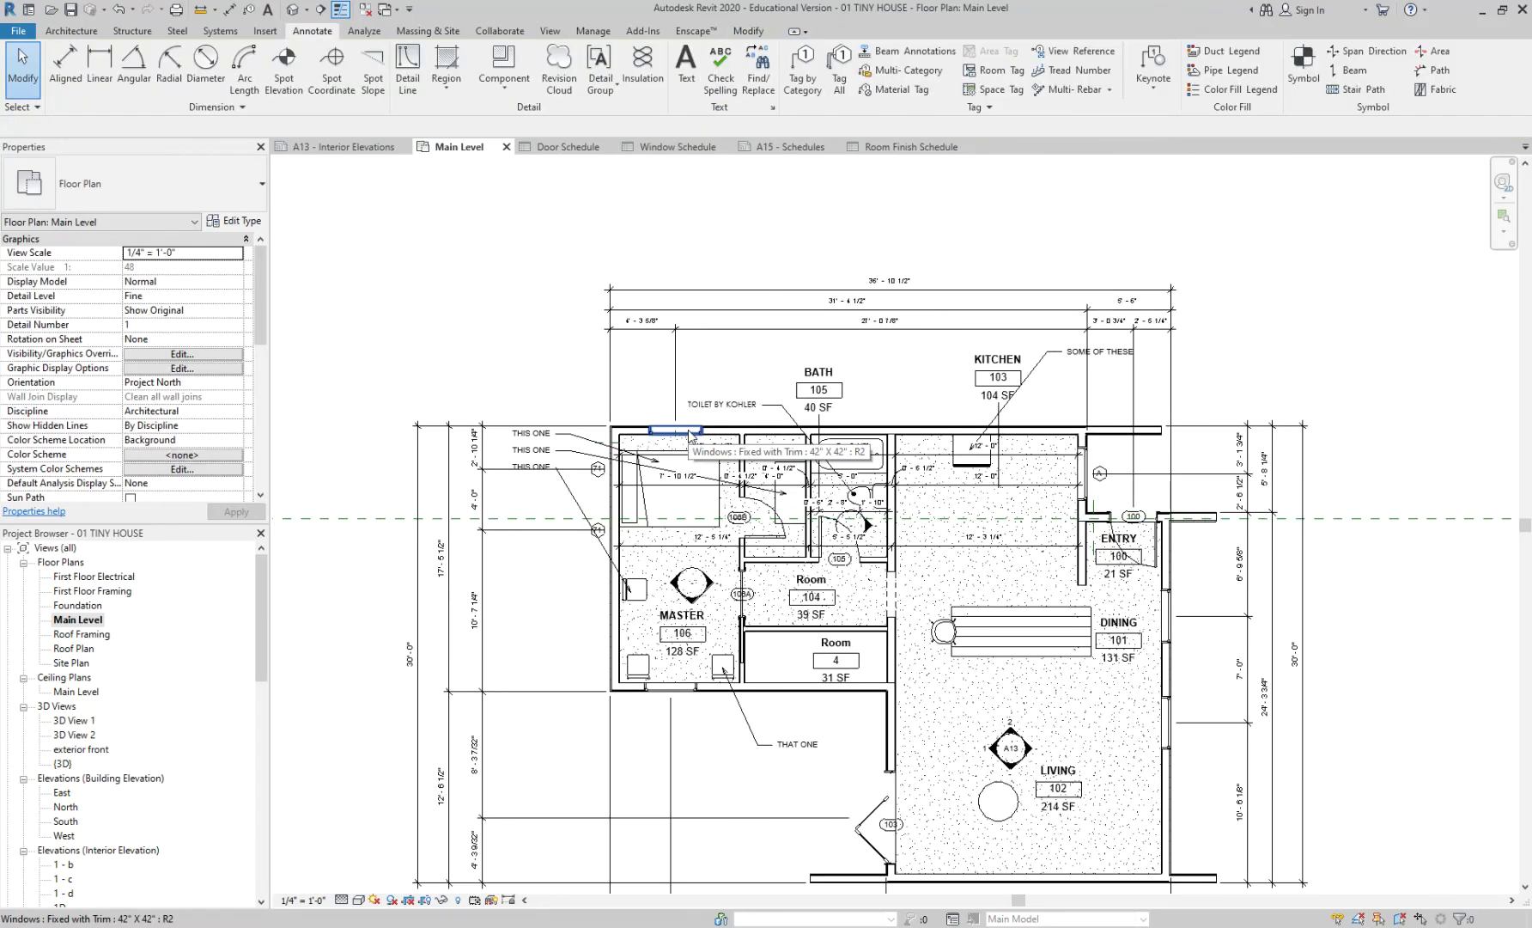
Tag the 42" x 42" windows in the MASTER room's north and south walls by category
left_click(691, 434)
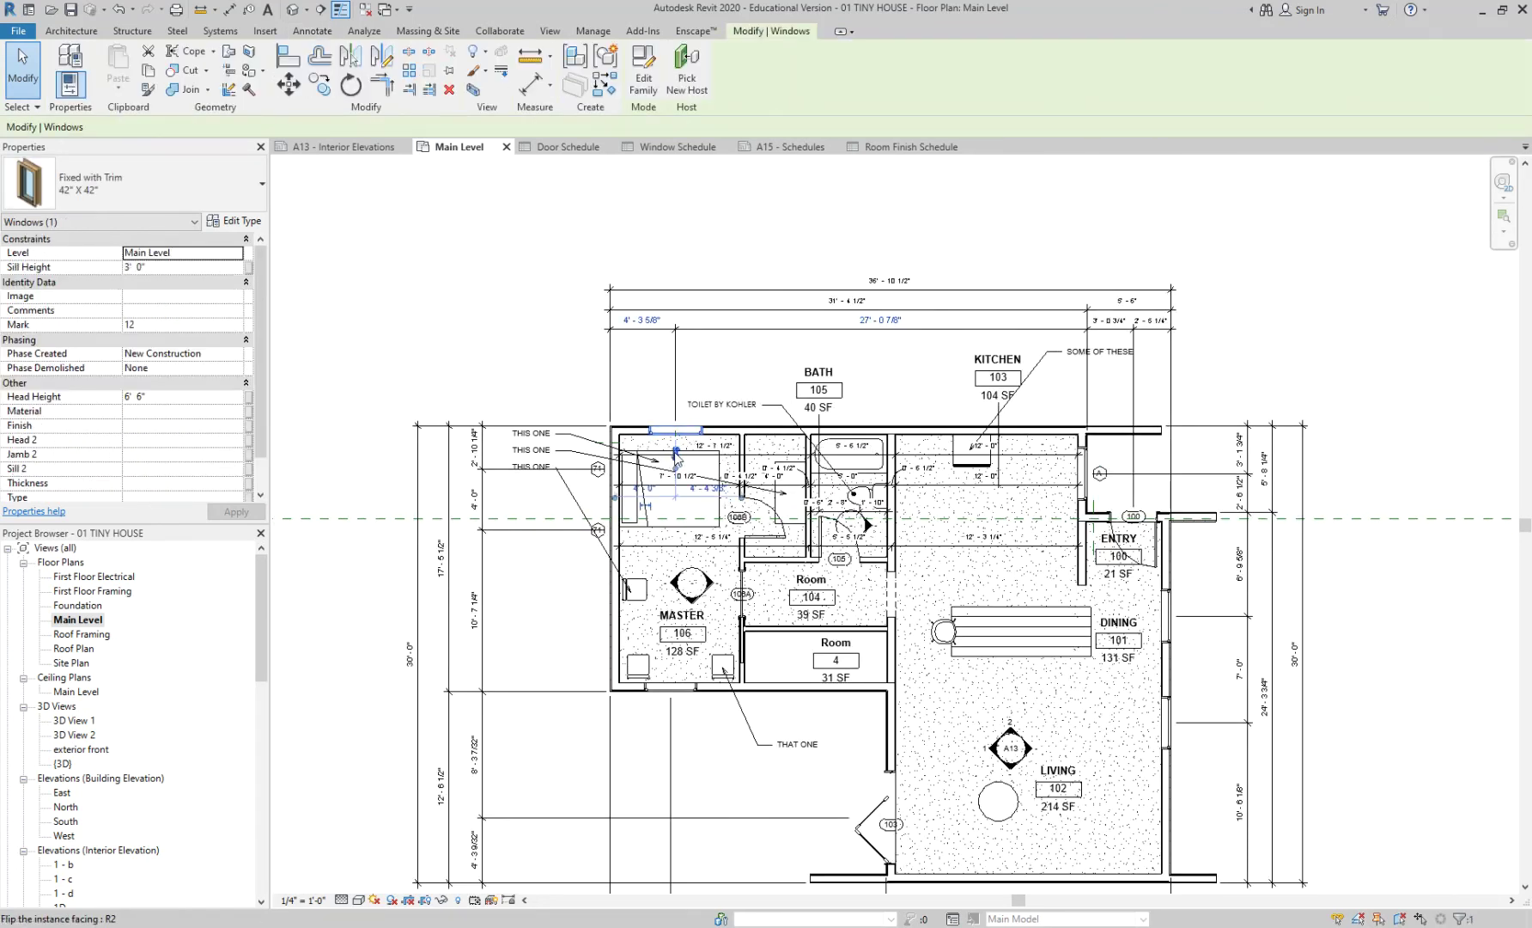
left_click(672, 685)
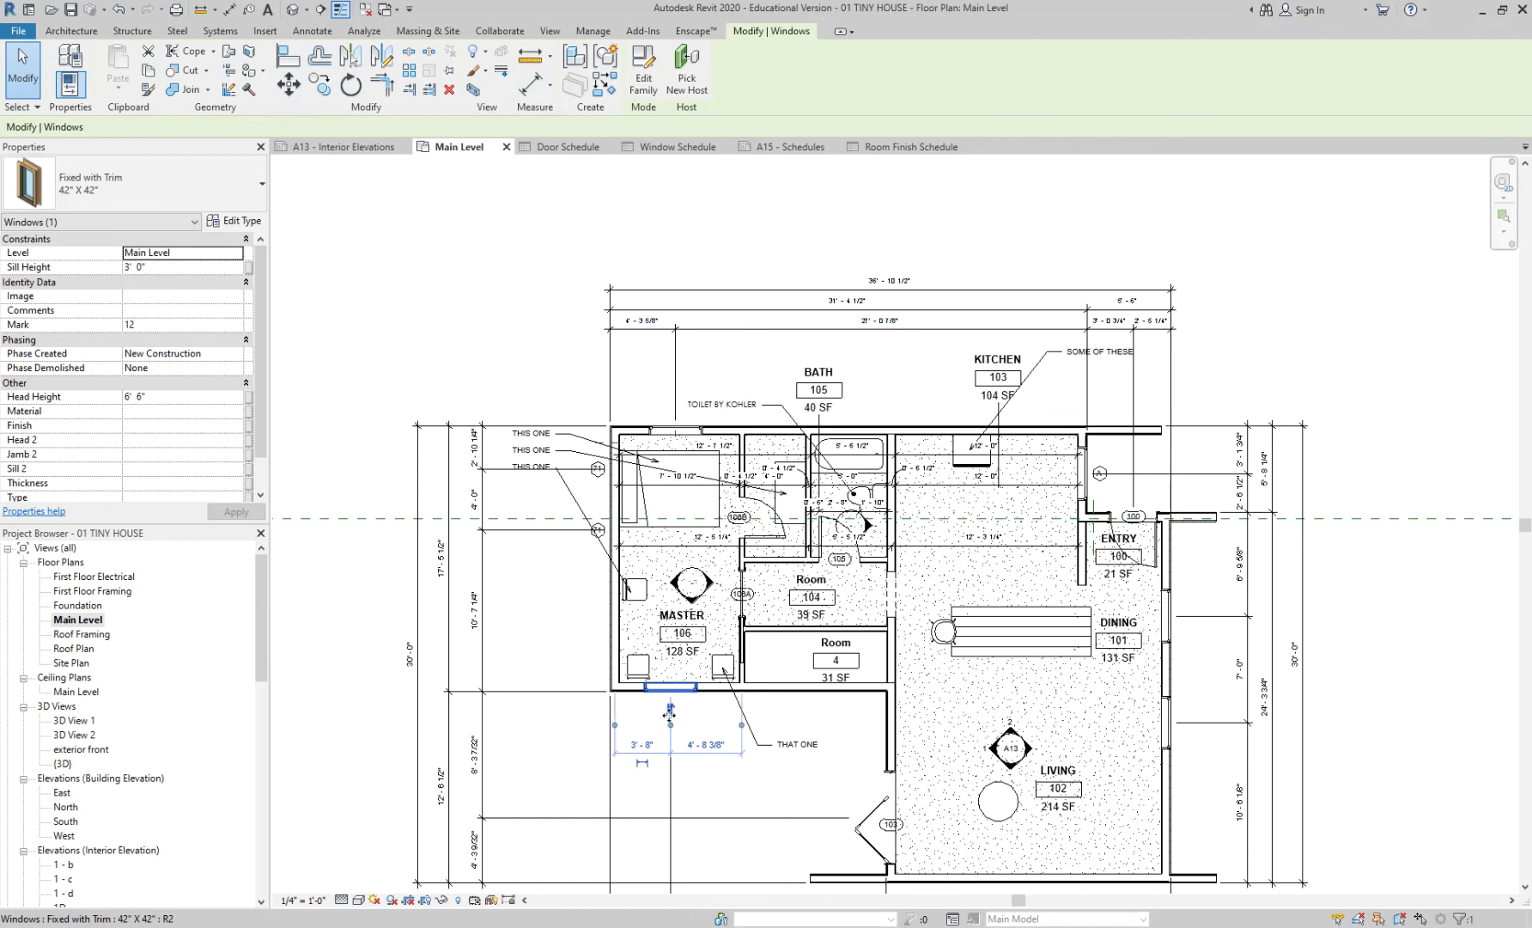
key("Escape")
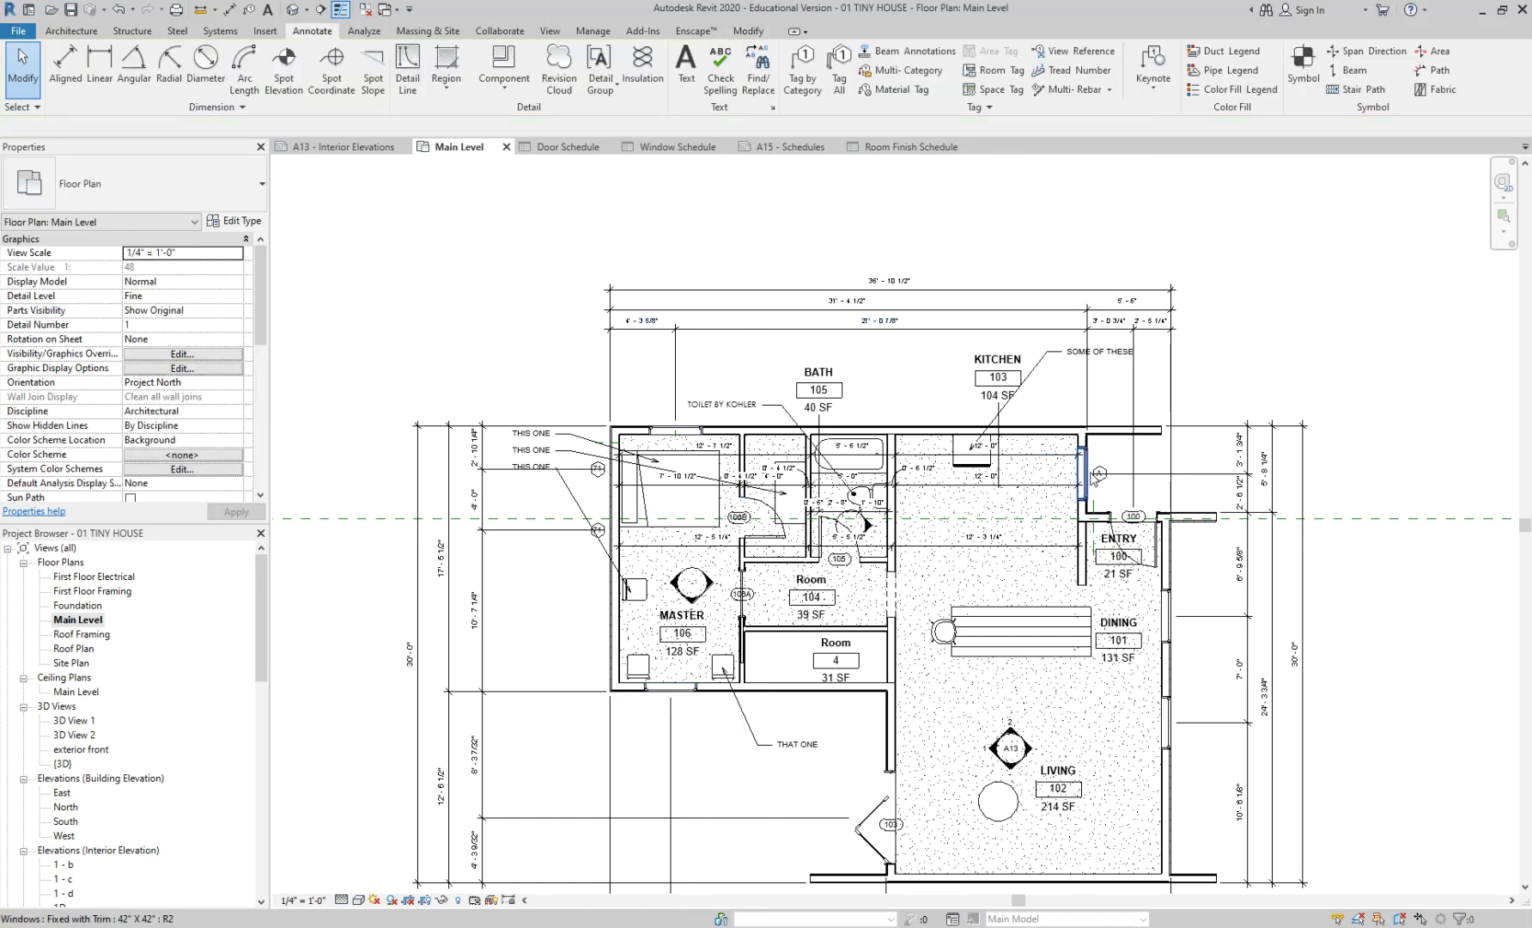
left_click(802, 70)
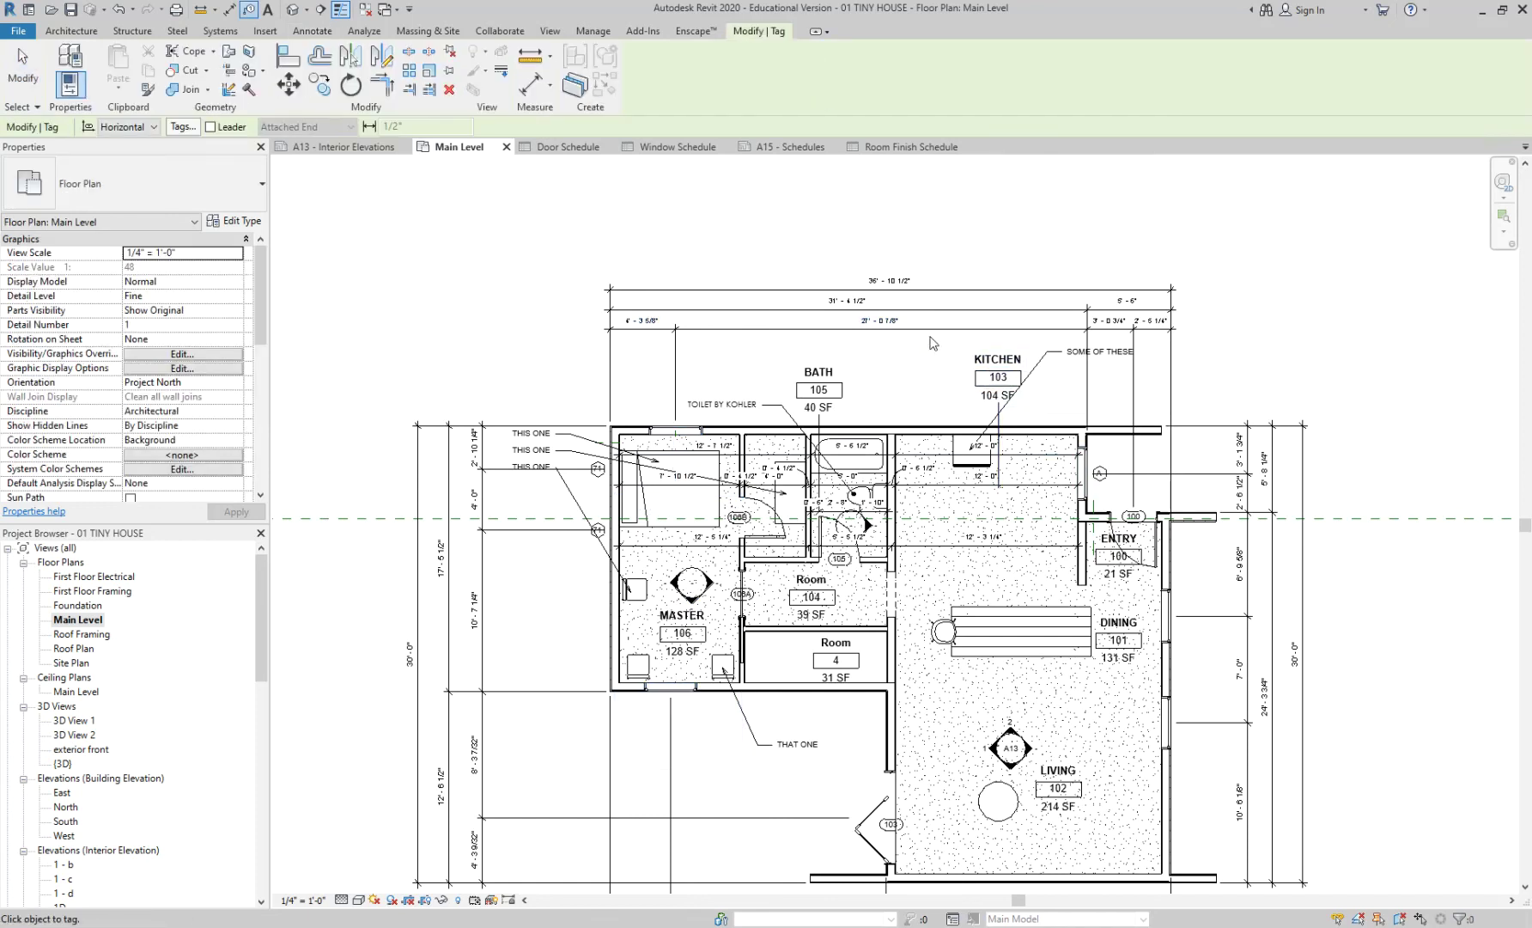
scroll(1025, 439, "up", 1)
left_click(626, 429)
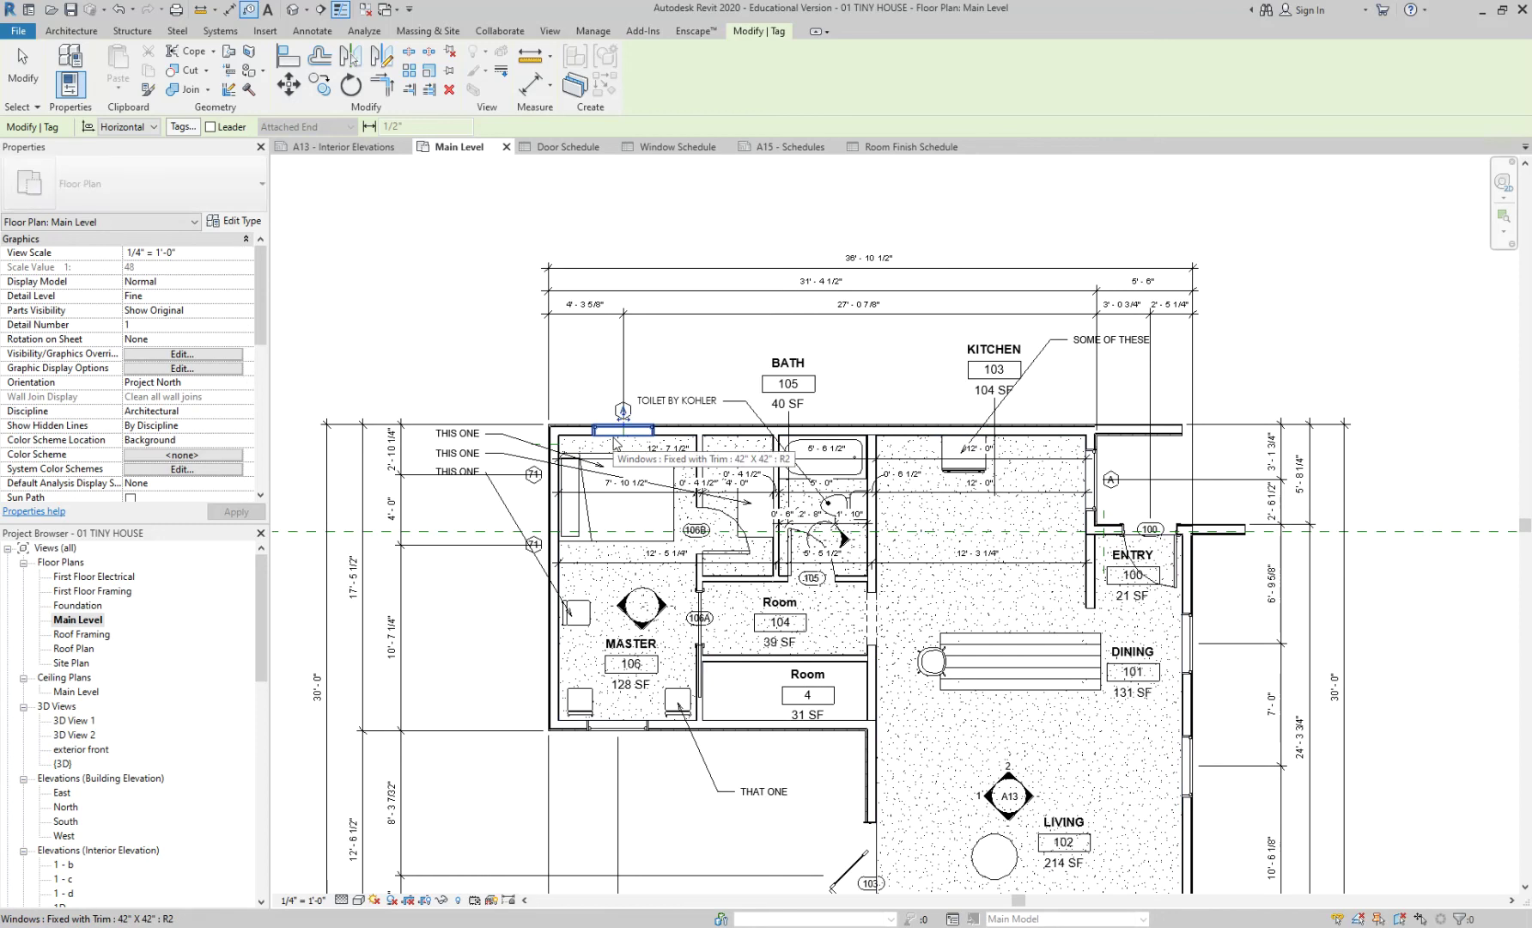
left_click(635, 731)
key("Escape")
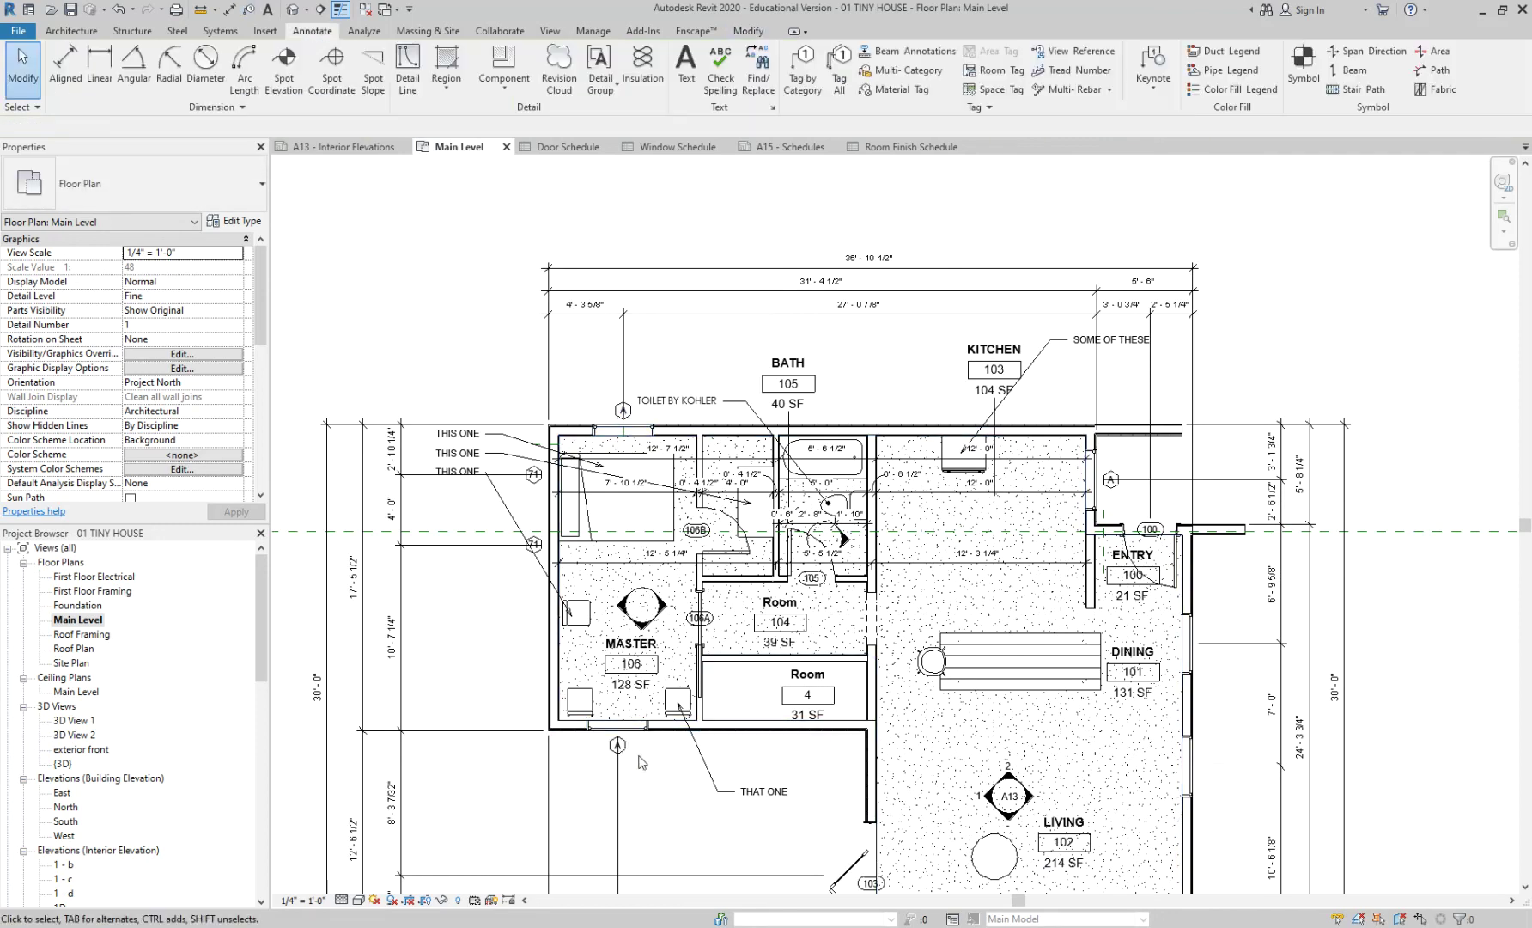
left_click(1078, 493)
middle_click_drag(905, 406, 824, 347)
key("Escape")
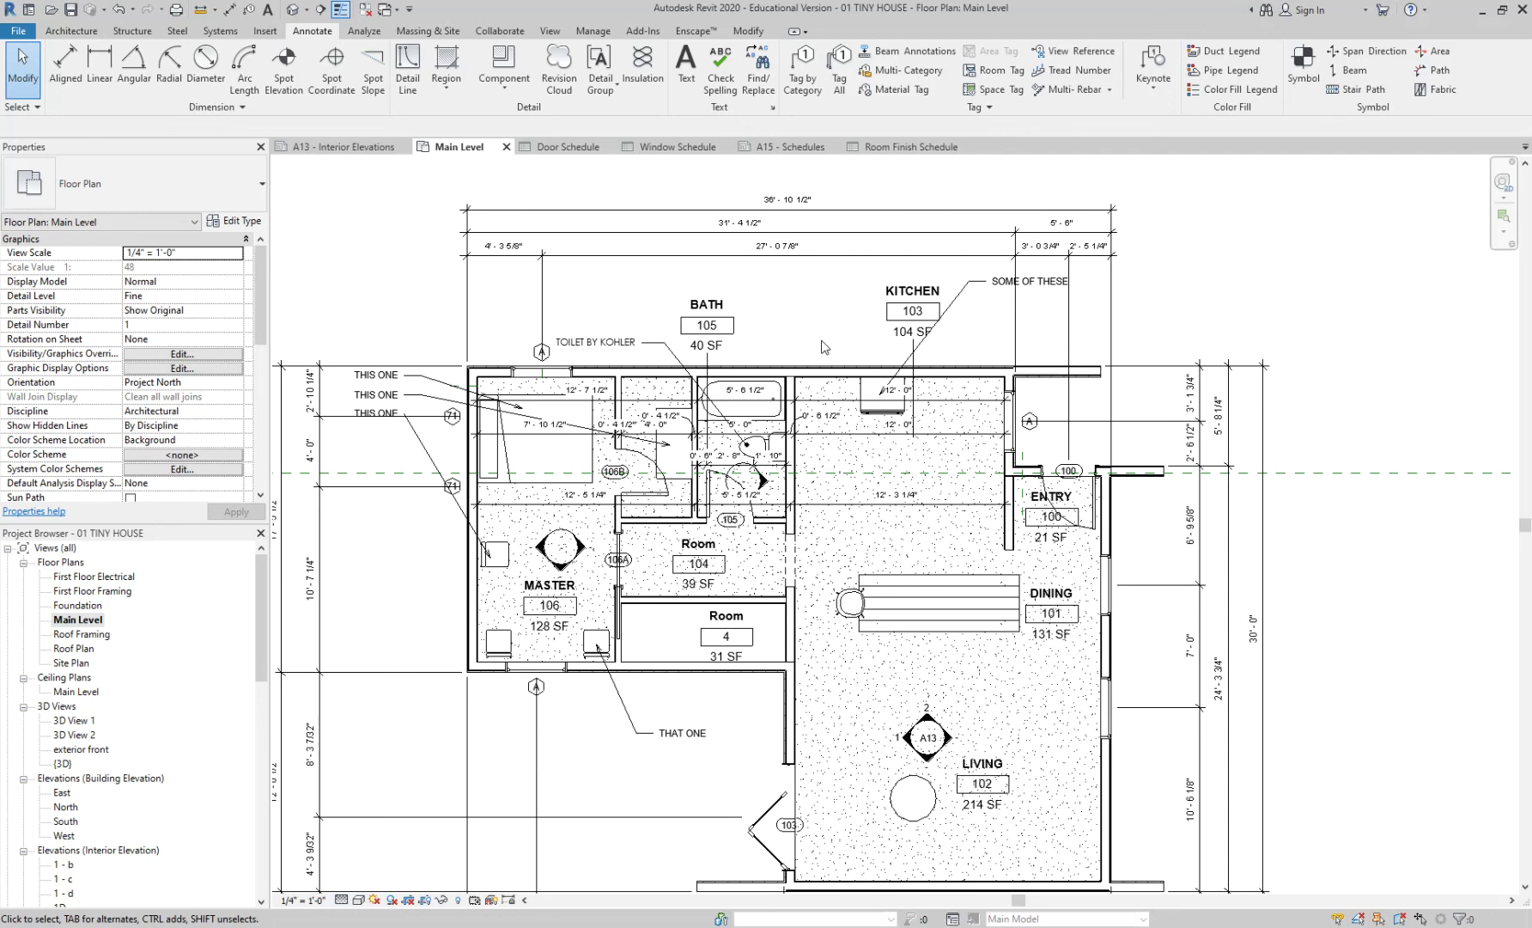
Open the Door Schedule and then the Window Schedule to review their entries
left_click(564, 151)
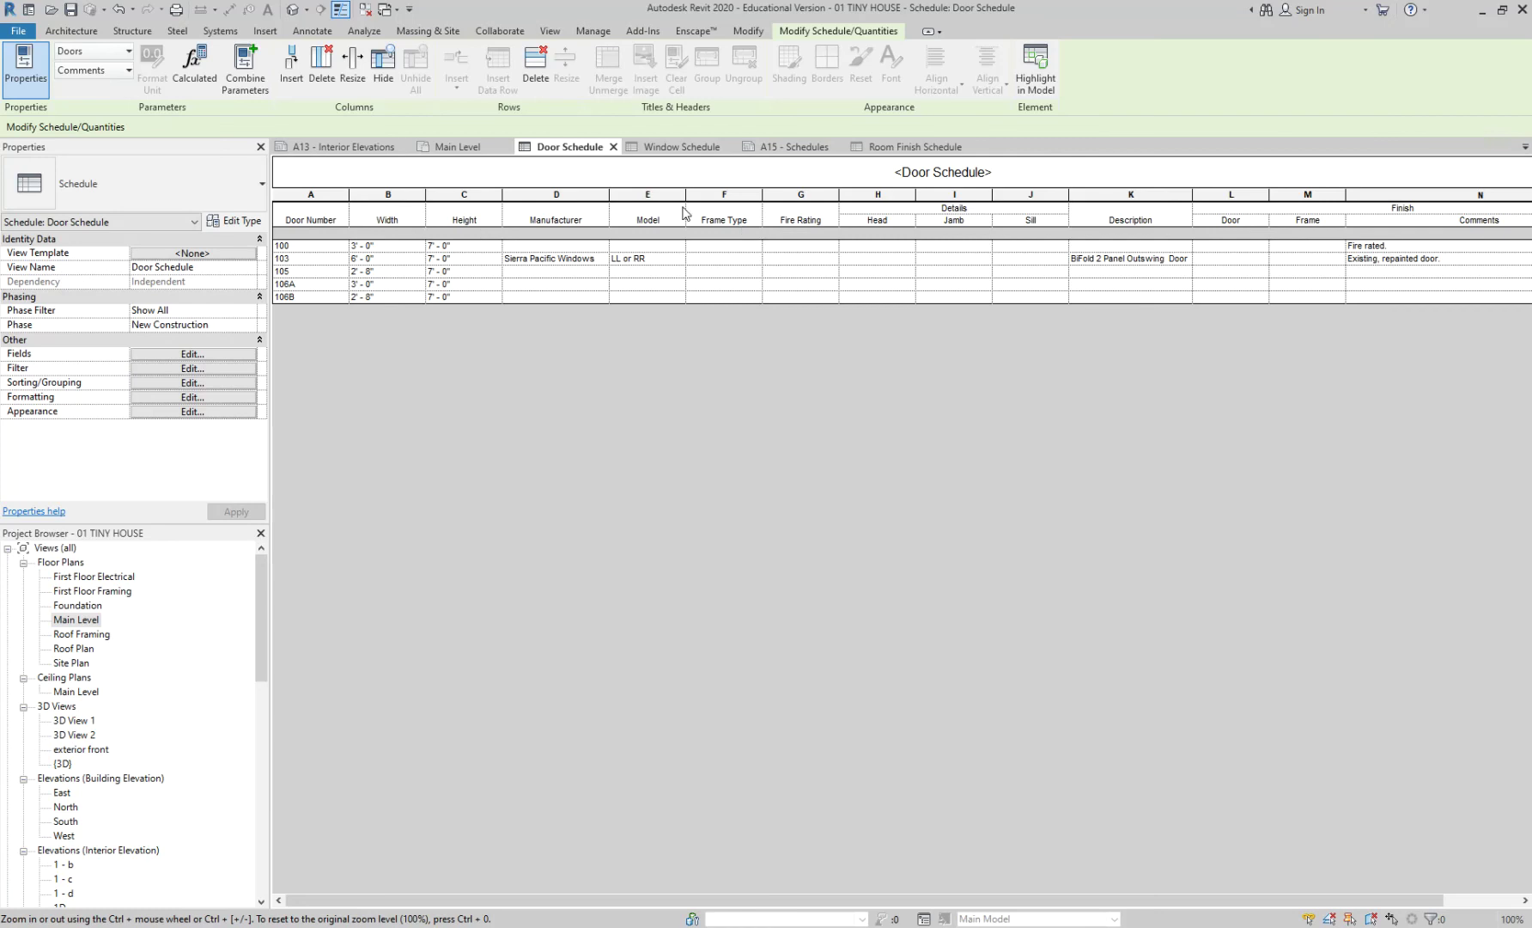
left_click(693, 151)
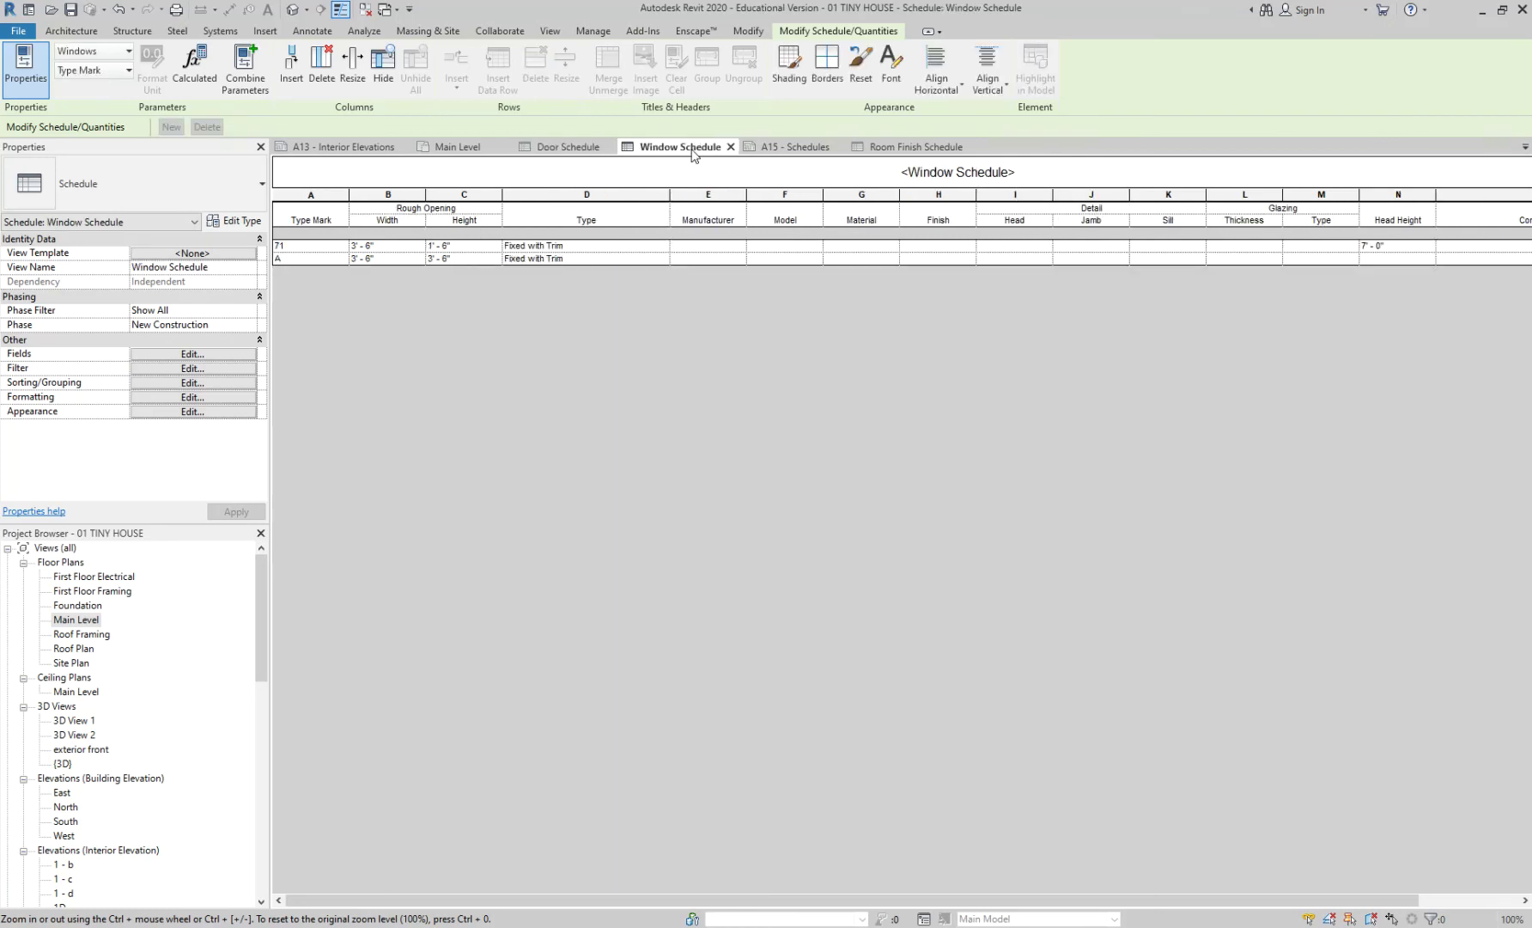